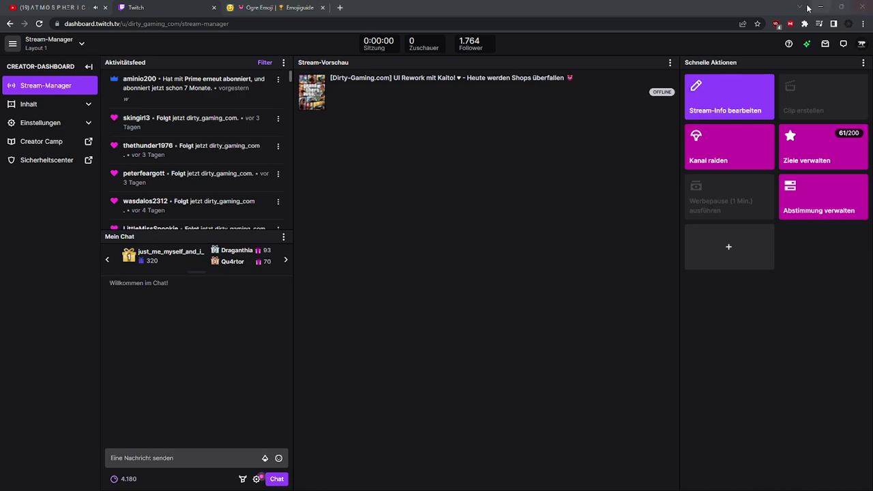
# Switch from the Twitch Stream Manager to the Discord direct-message conversation
pyautogui.hotkey('alt', 'Tab')
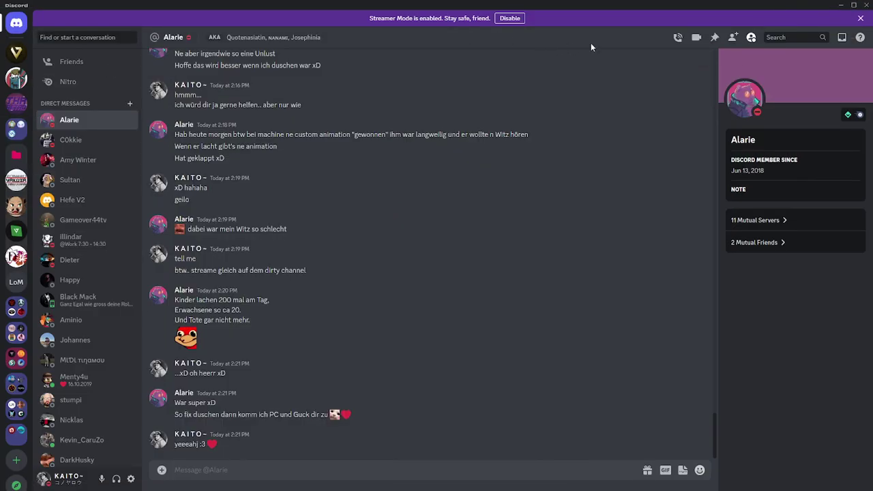
# Minimise the Discord window to bring the live Twitch Stream Manager back
pyautogui.click(841, 5)
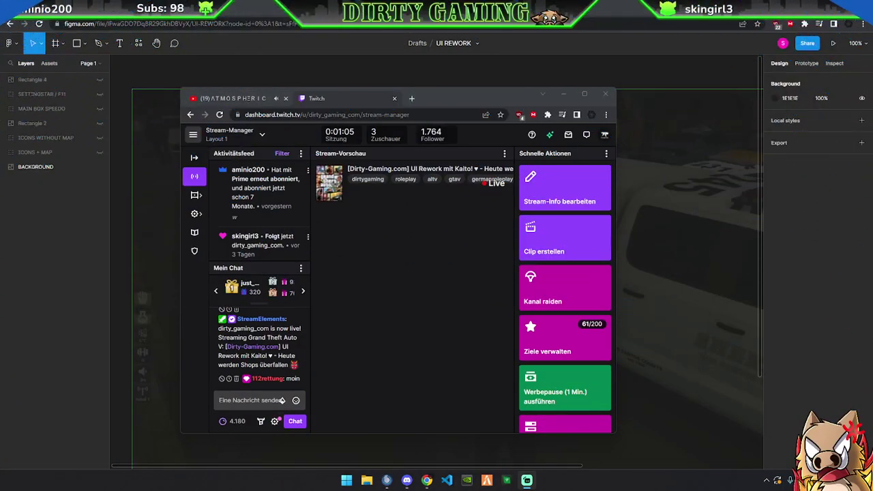
# Minimise the Twitch browser window to reveal the Figma UI REWORK canvas and bring up the Windows launcher
pyautogui.click(542, 94)
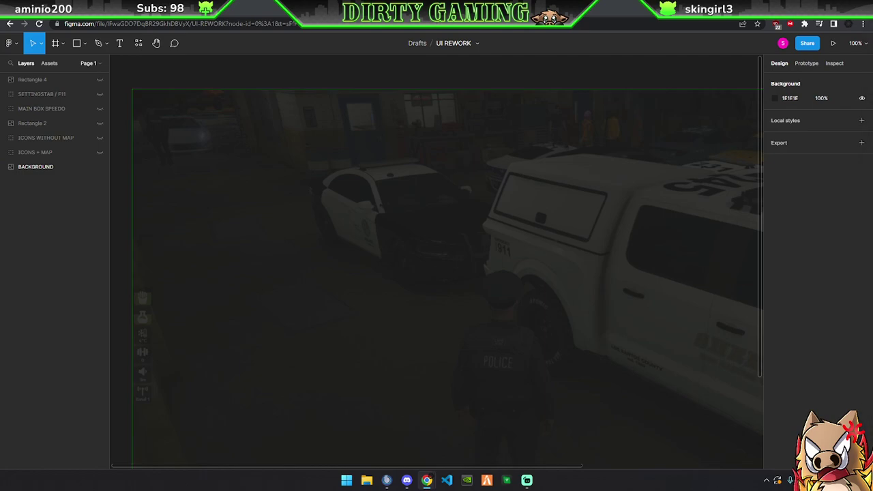
pyautogui.click(346, 480)
pyautogui.moveTo(426, 480)
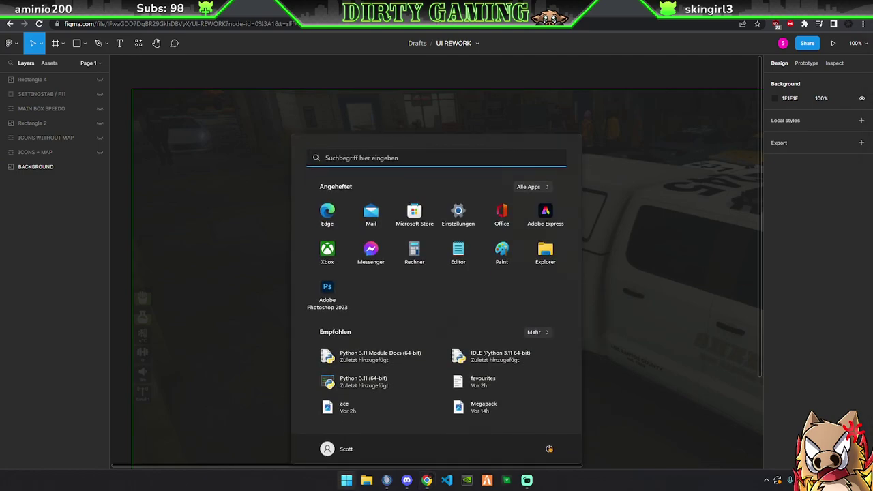
pyautogui.click(407, 481)
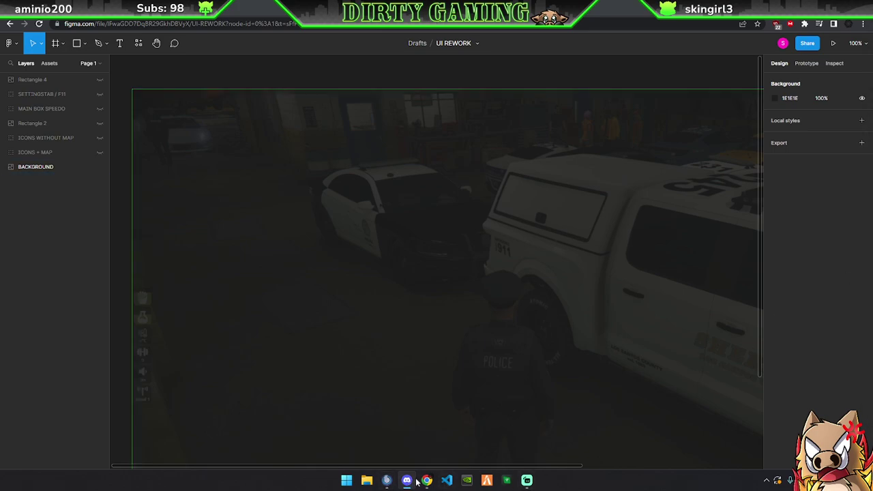
pyautogui.click(382, 430)
pyautogui.press('super')
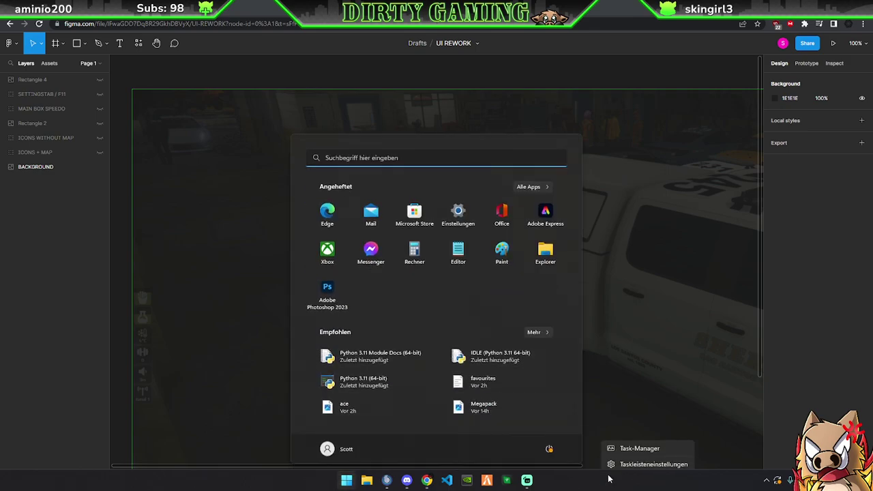
# Enable 'Meine Taskleiste auf allen Anzeigegeräten anzeigen' in taskbar settings, then close Settings
pyautogui.click(458, 212)
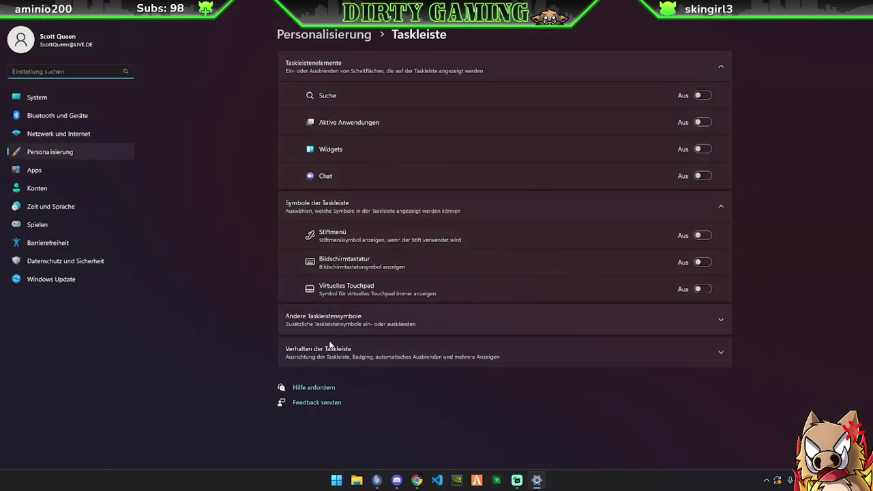
pyautogui.click(335, 351)
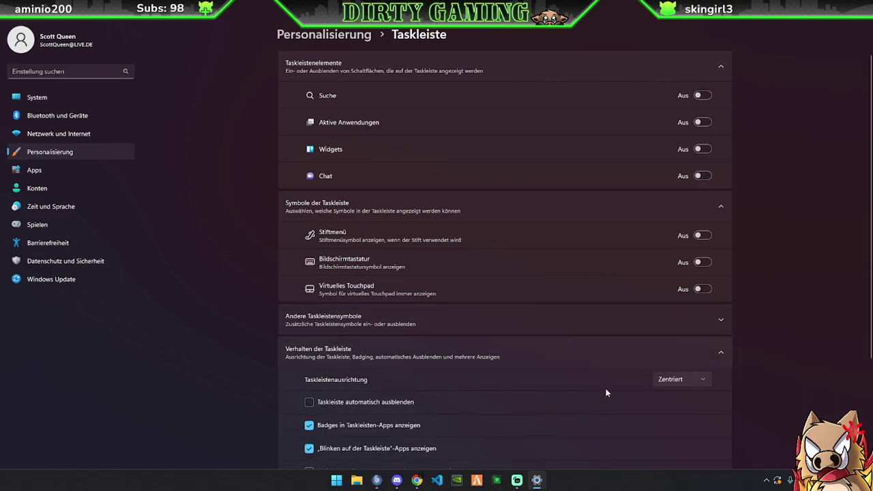
pyautogui.scroll(-3, 409, 295)
pyautogui.click(309, 314)
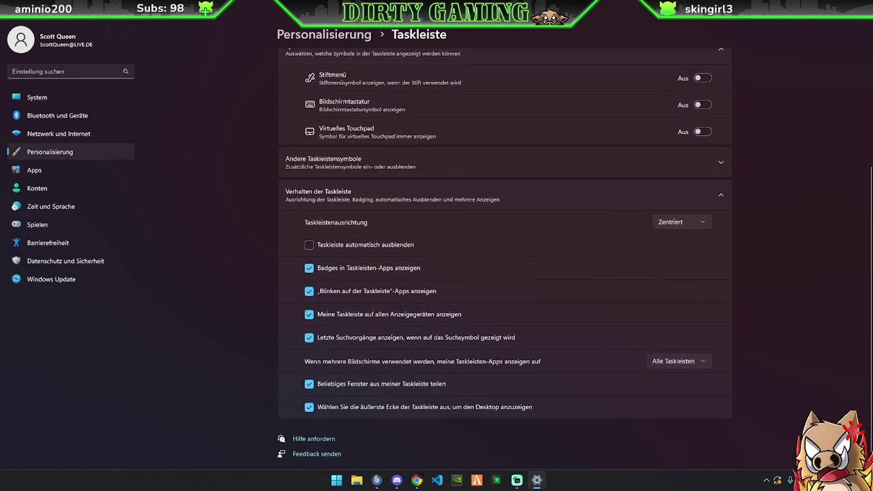
pyautogui.hotkey('alt', 'F4')
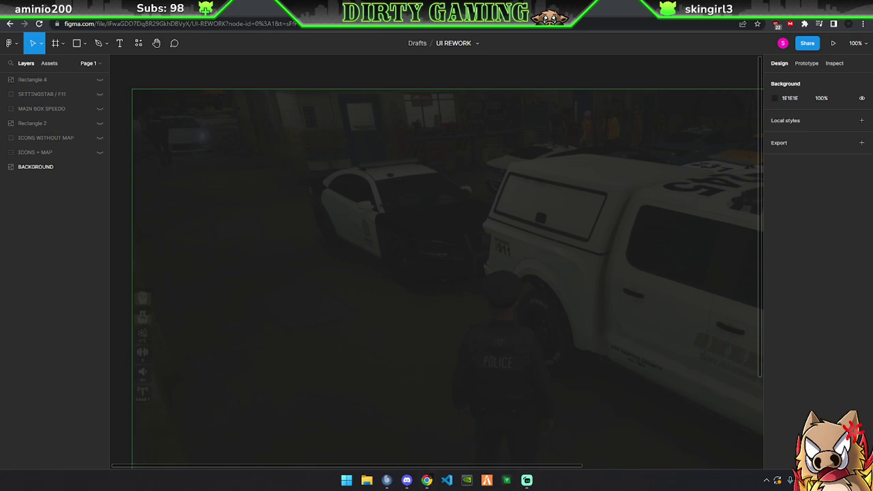
# Zoom out to 71% so the 1920×1080 background frame fits in view
pyautogui.scroll(-2, 512, 238)
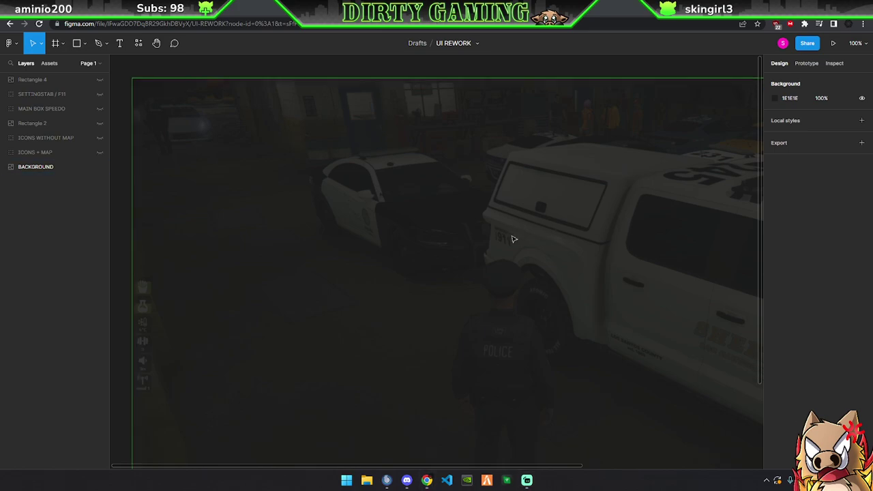
pyautogui.scroll(-3, 513, 238)
pyautogui.keyDown('ctrl'); pyautogui.scroll(-2, 512, 238); pyautogui.keyUp('ctrl')
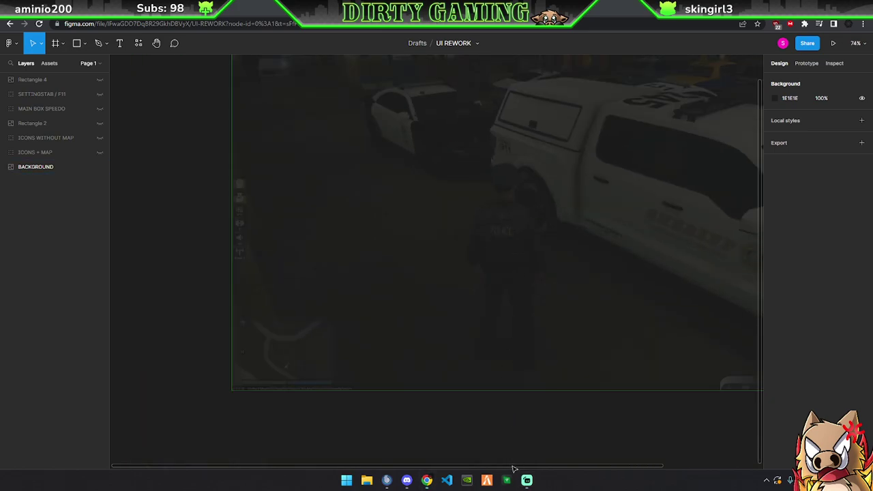
pyautogui.moveTo(513, 466); pyautogui.dragTo(616, 467)
pyautogui.keyDown('ctrl'); pyautogui.scroll(-1, 575, 361); pyautogui.keyUp('ctrl')
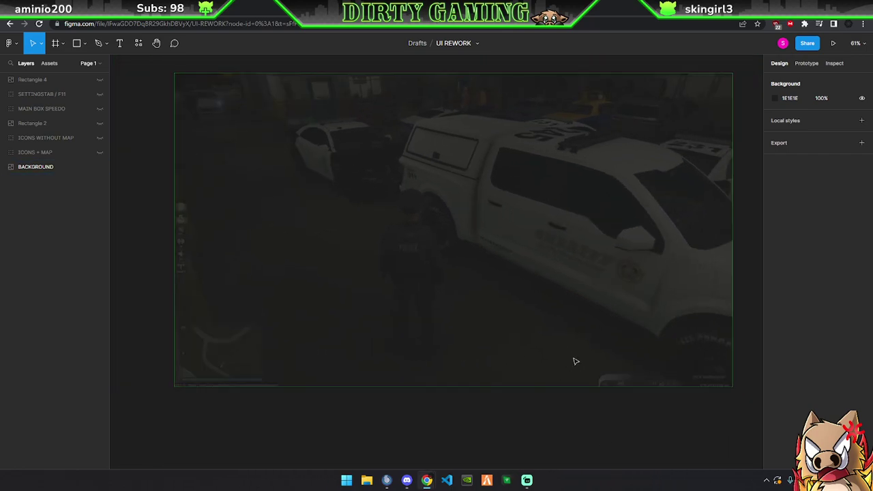
pyautogui.scroll(1, 437, 253)
pyautogui.keyDown('ctrl'); pyautogui.scroll(1, 437, 253); pyautogui.keyUp('ctrl')
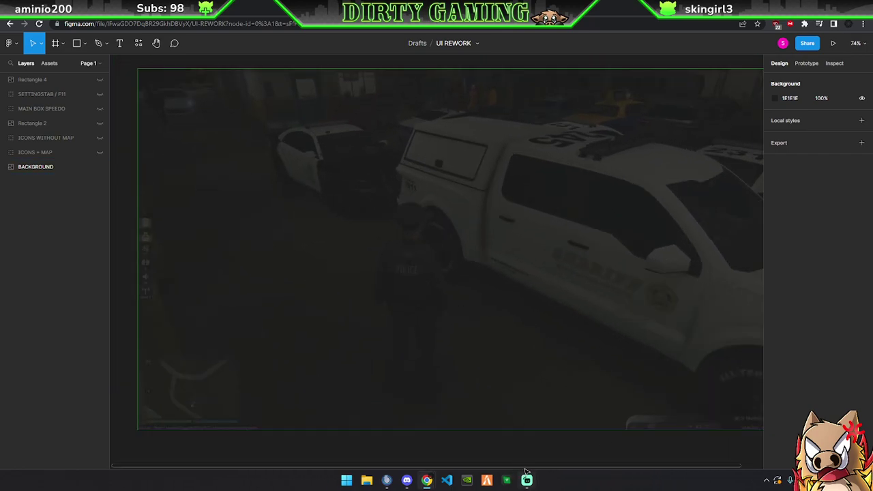
pyautogui.moveTo(521, 467); pyautogui.dragTo(539, 463)
pyautogui.keyDown('ctrl'); pyautogui.scroll(-1, 470, 360); pyautogui.keyUp('ctrl')
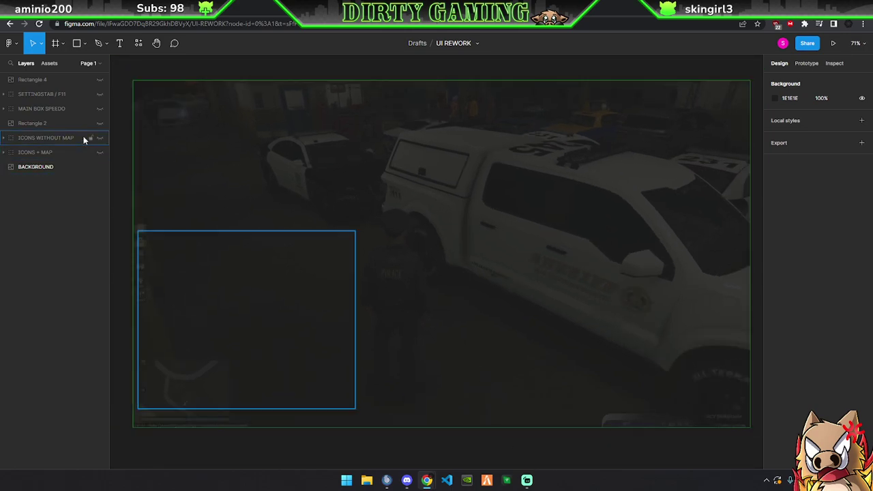
# Temporarily show SETTINGSTAB / F11, inspect its MAIN panel layer, then hide it again
pyautogui.click(100, 95)
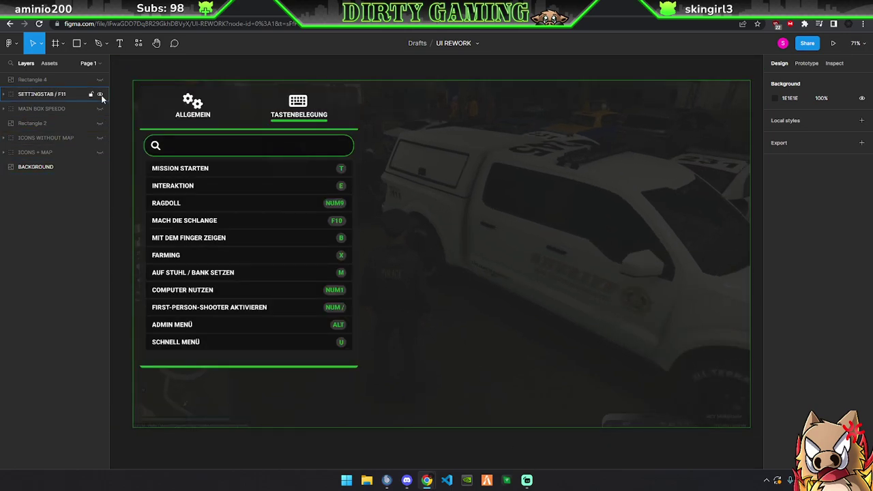
pyautogui.click(41, 97)
pyautogui.click(4, 94)
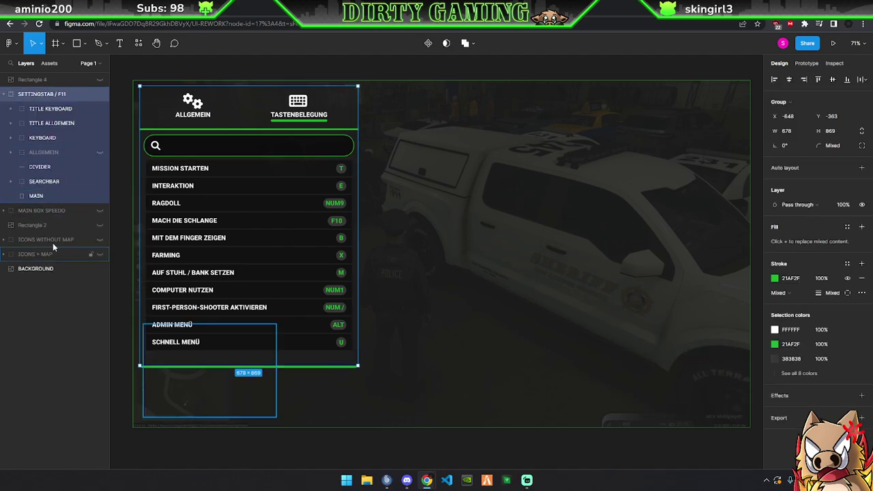
pyautogui.click(40, 196)
pyautogui.click(6, 94)
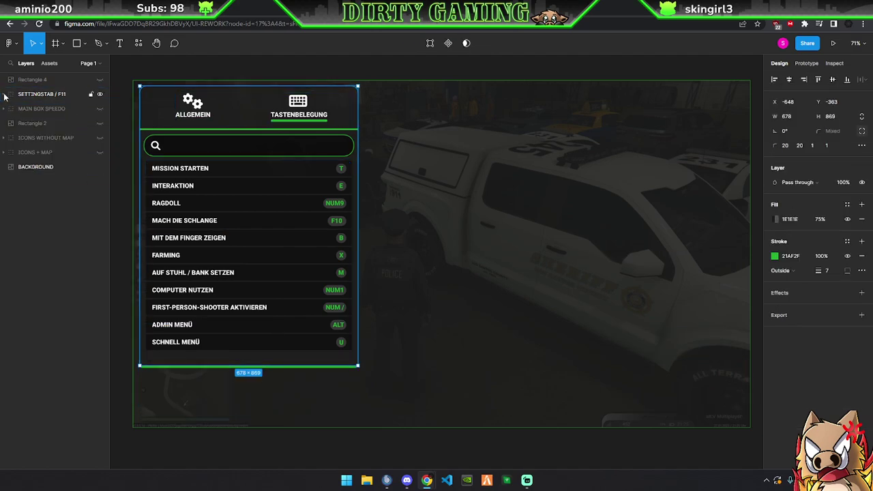
pyautogui.click(36, 167)
pyautogui.click(100, 95)
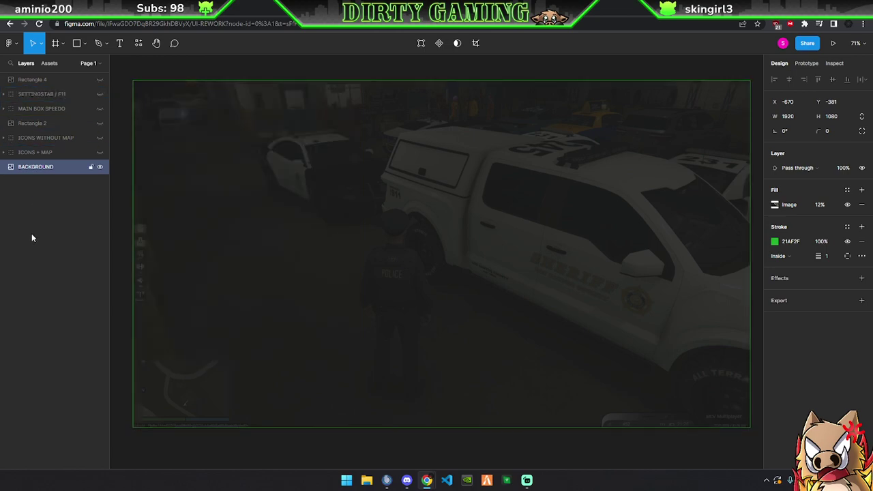
# Paste a copy of the MAIN panel and raise the BACKGROUND image fill from 12% to 46%
pyautogui.hotkey('ctrl', 'v')
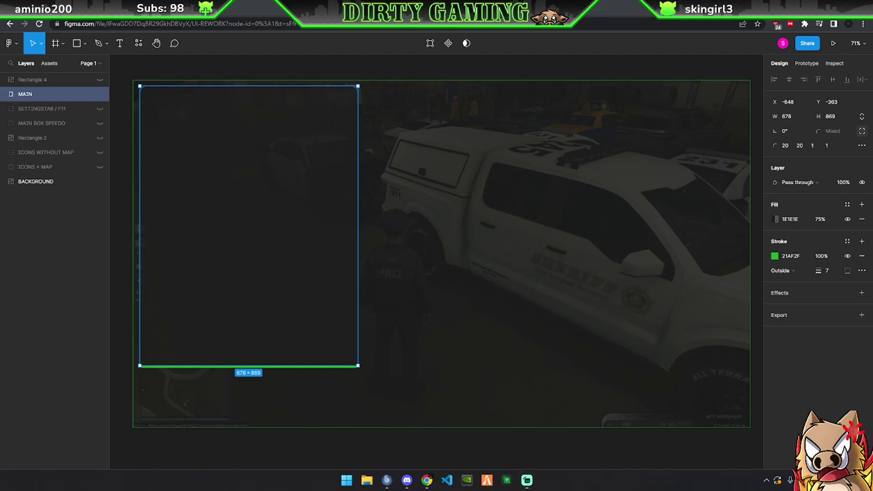
pyautogui.click(425, 307)
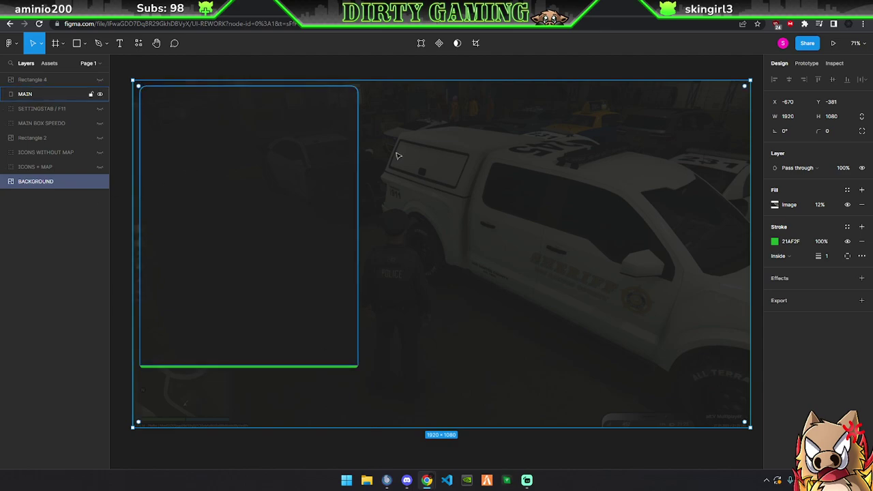
pyautogui.click(847, 205)
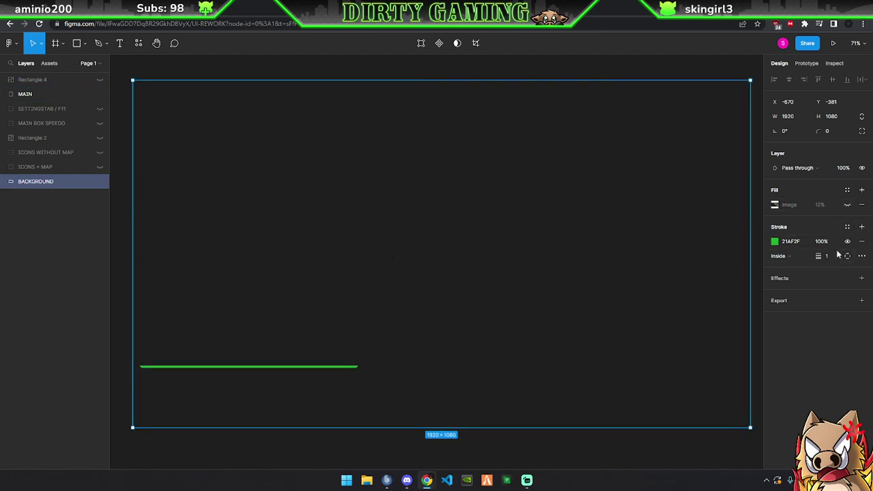
pyautogui.moveTo(442, 254)
pyautogui.click(644, 297)
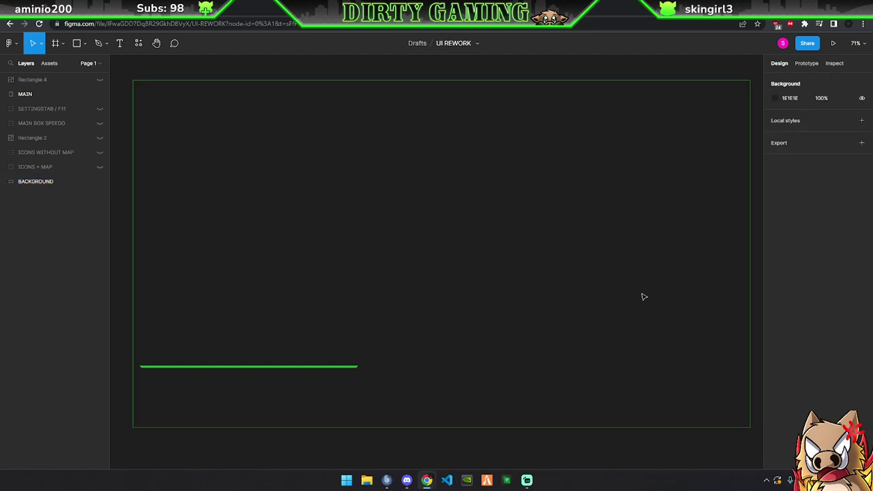
pyautogui.click(24, 183)
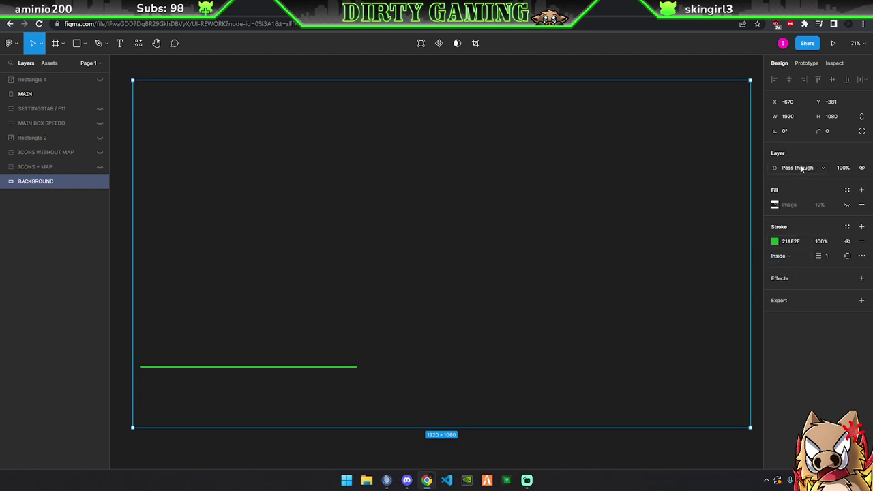
pyautogui.click(847, 205)
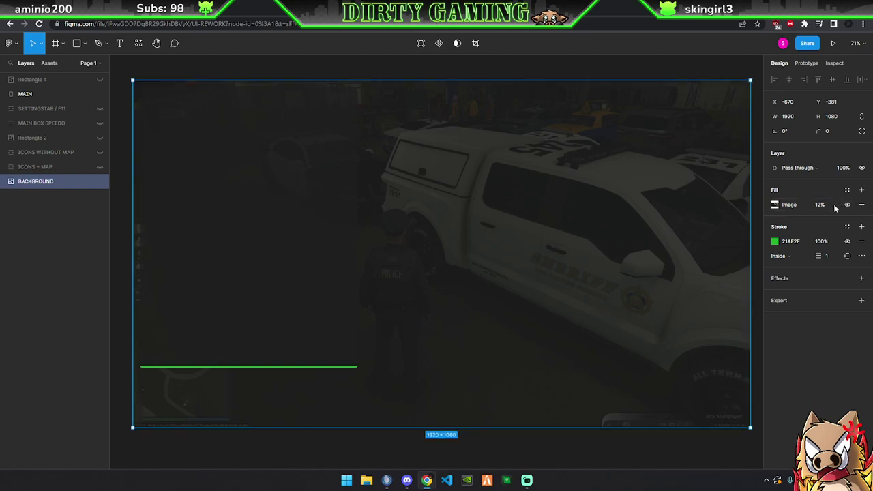
pyautogui.moveTo(831, 206); pyautogui.dragTo(870, 204)
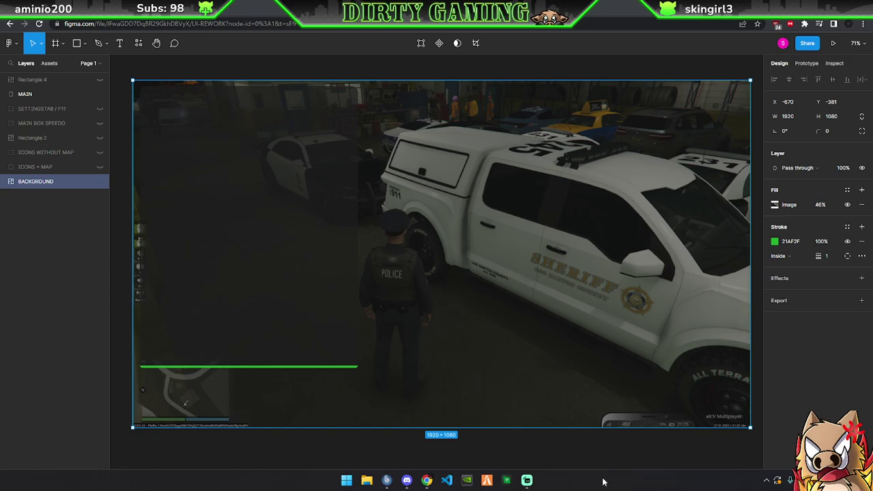
# Group the MAIN panel and name the new group SHOP UI
pyautogui.click(269, 203)
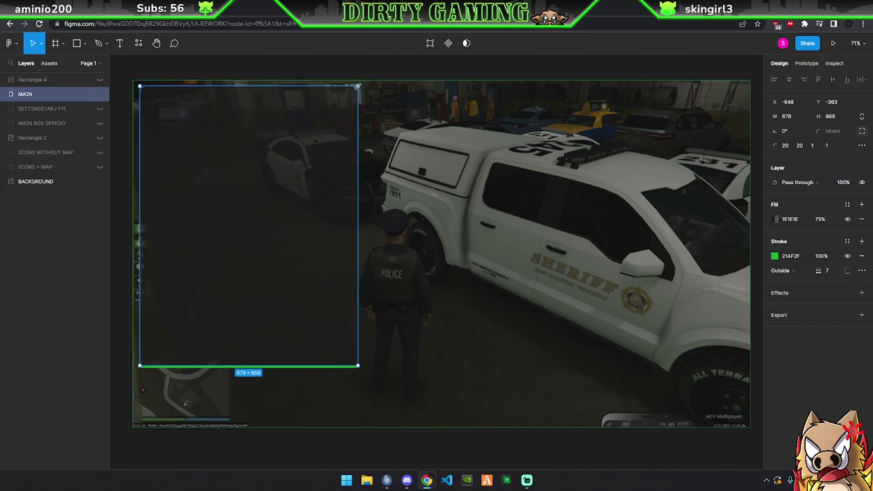
pyautogui.hotkey('ctrl', 'g')
pyautogui.doubleClick(32, 93)
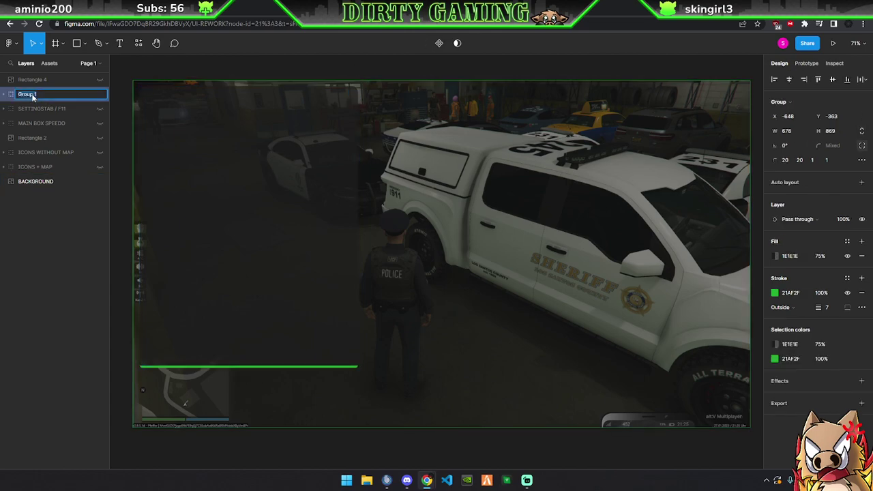
pyautogui.write('SHOP UI')
pyautogui.press('Return')
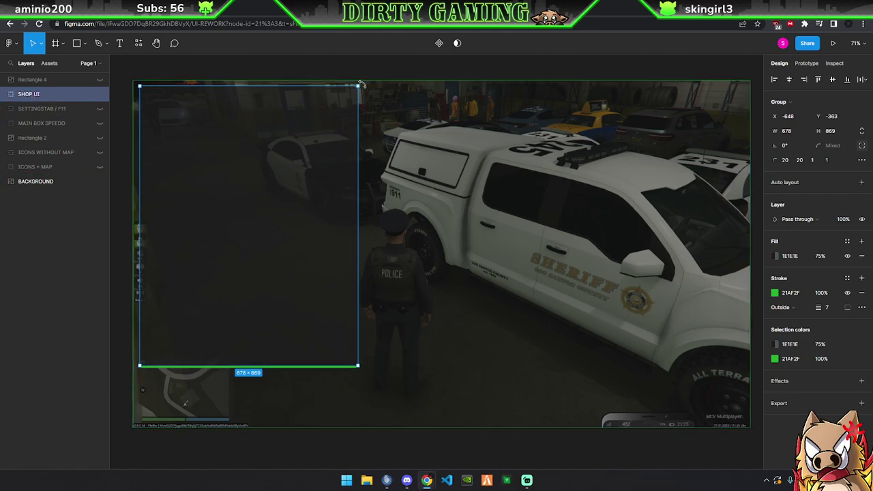
# Resize SHOP UI to 610.12 × 861 and position it at X −598, Y −338
pyautogui.moveTo(357, 87); pyautogui.dragTo(300, 113)
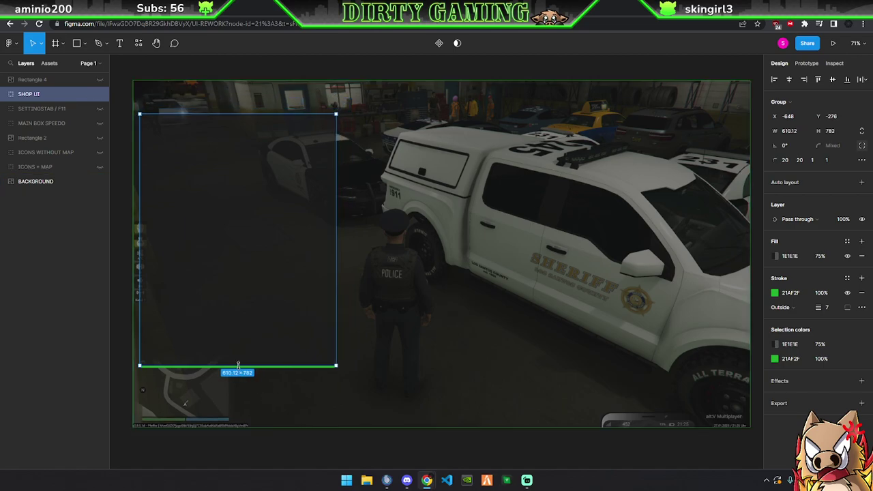
pyautogui.moveTo(238, 365); pyautogui.dragTo(236, 392)
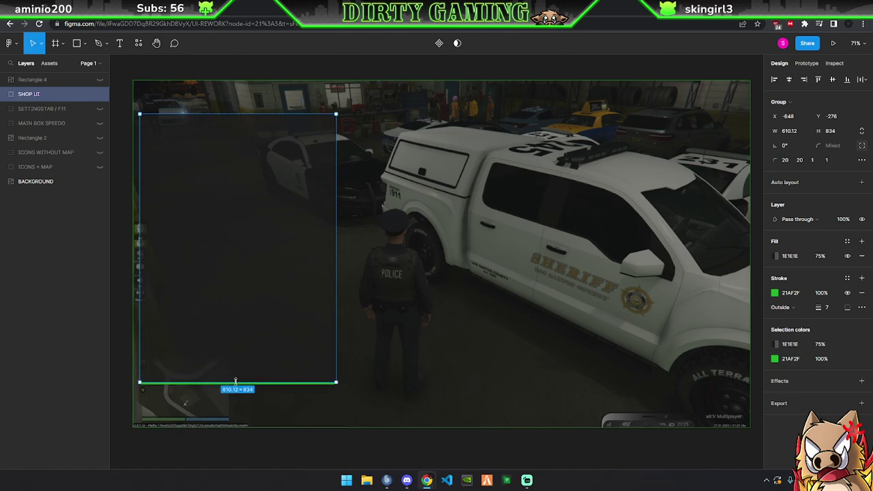
pyautogui.moveTo(247, 316); pyautogui.dragTo(264, 300)
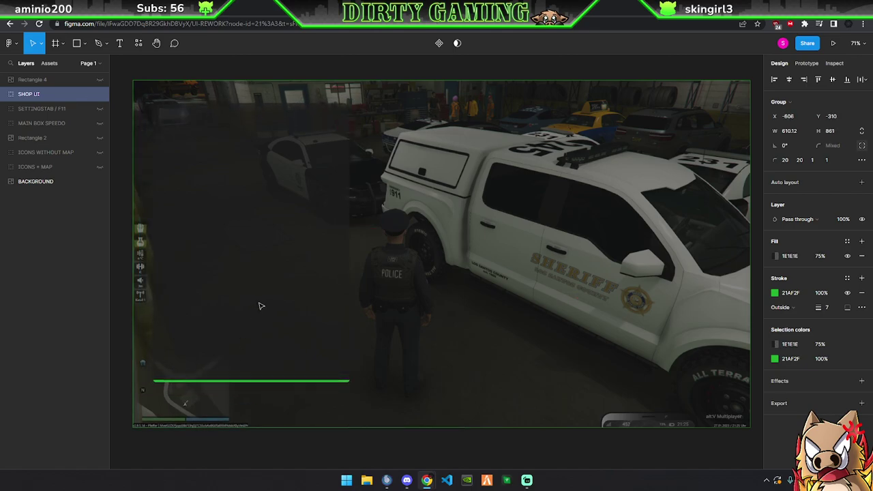
pyautogui.moveTo(264, 300); pyautogui.dragTo(264, 296)
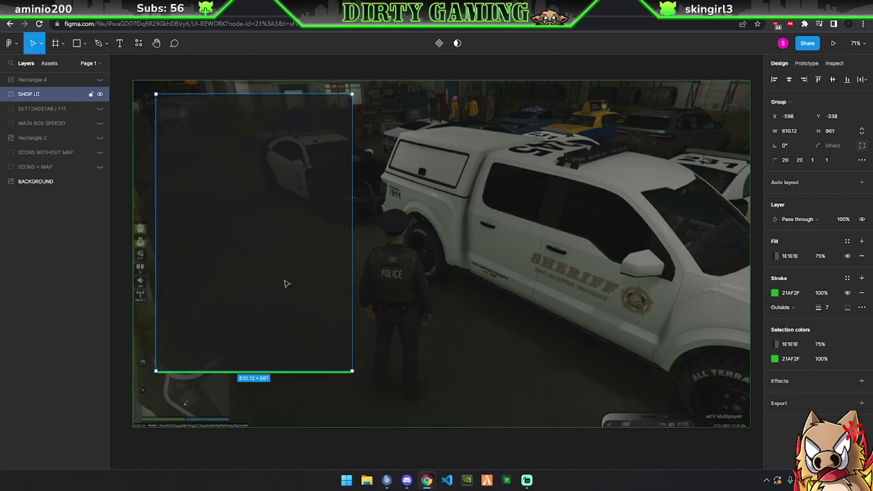
pyautogui.keyDown('ctrl'); pyautogui.scroll(1, 269, 185); pyautogui.keyUp('ctrl')
pyautogui.keyDown('ctrl'); pyautogui.scroll(2, 298, 185); pyautogui.keyUp('ctrl')
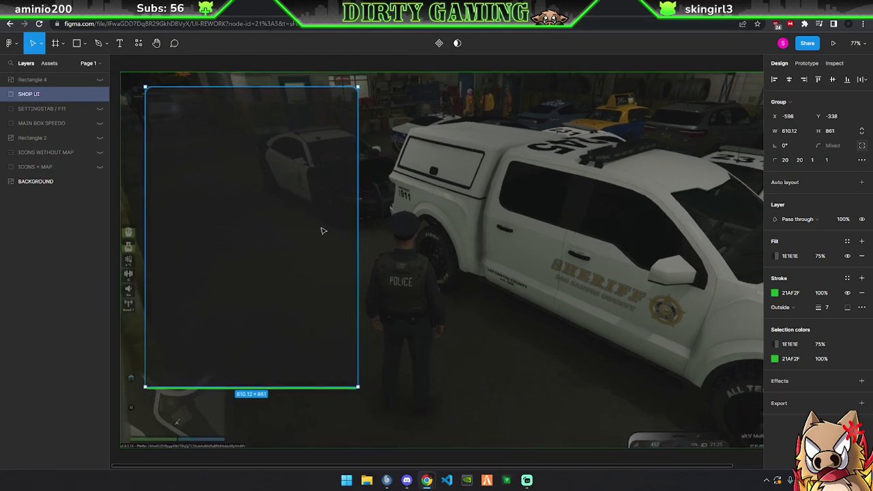
# Rename the MAIN panel inside SHOP UI to MAIN SHOP
pyautogui.click(466, 336)
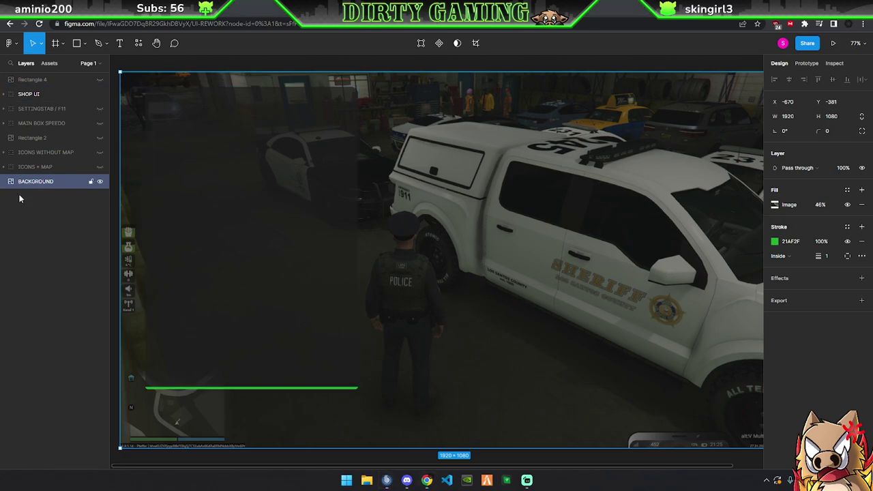
pyautogui.click(7, 94)
pyautogui.click(35, 109)
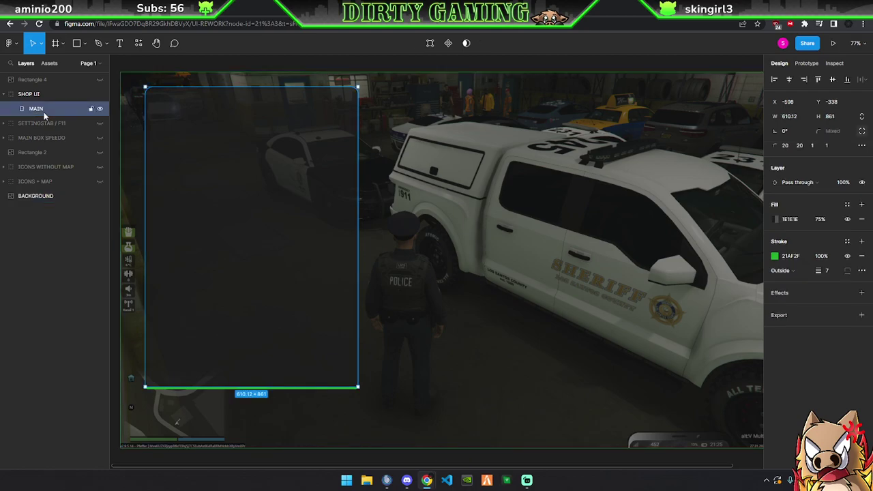
pyautogui.doubleClick(41, 108)
pyautogui.write('P')
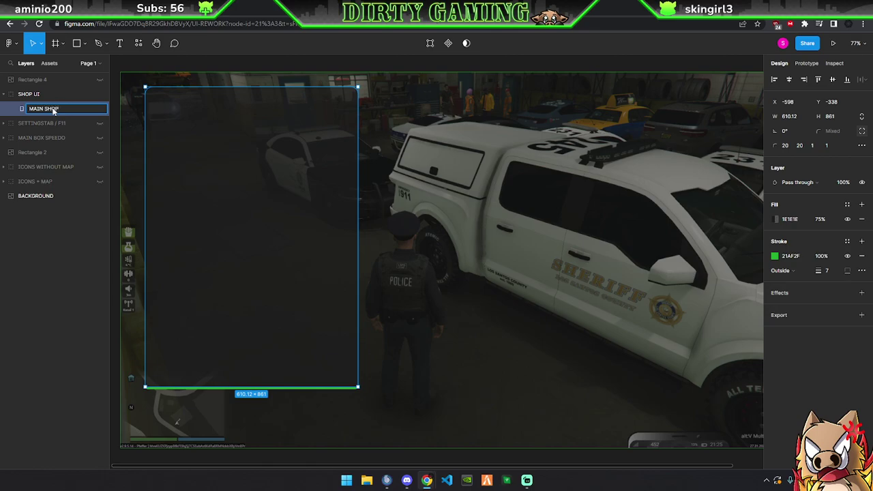
pyautogui.press('Return')
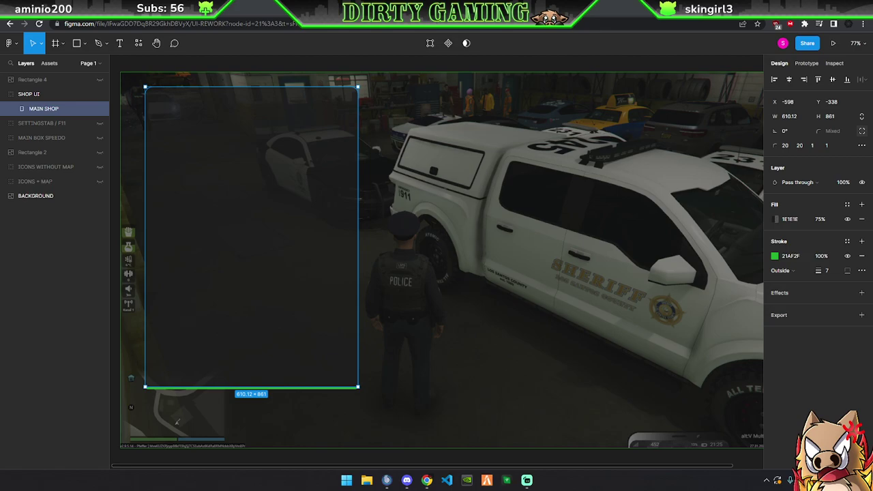
pyautogui.moveTo(44, 108)
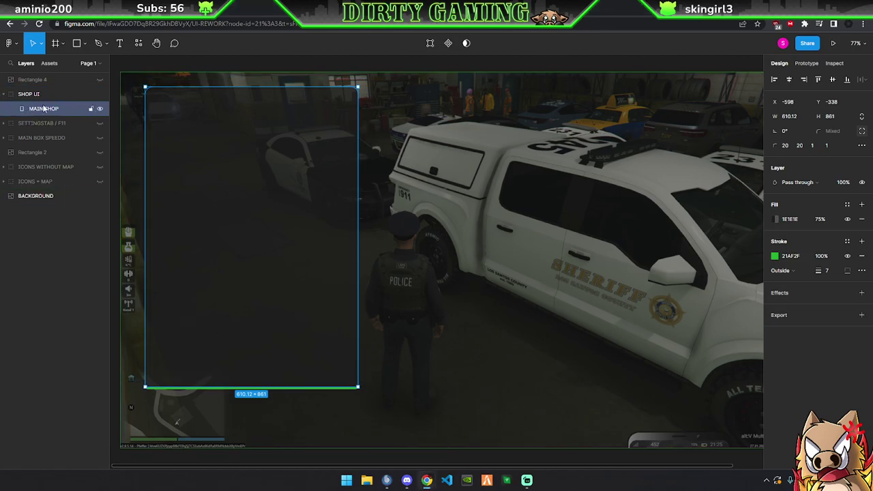
# Duplicate MAIN SHOP as MAIN OVERVIEW, undoing an accidental background move
pyautogui.hotkey('ctrl', 'd')
pyautogui.doubleClick(47, 108)
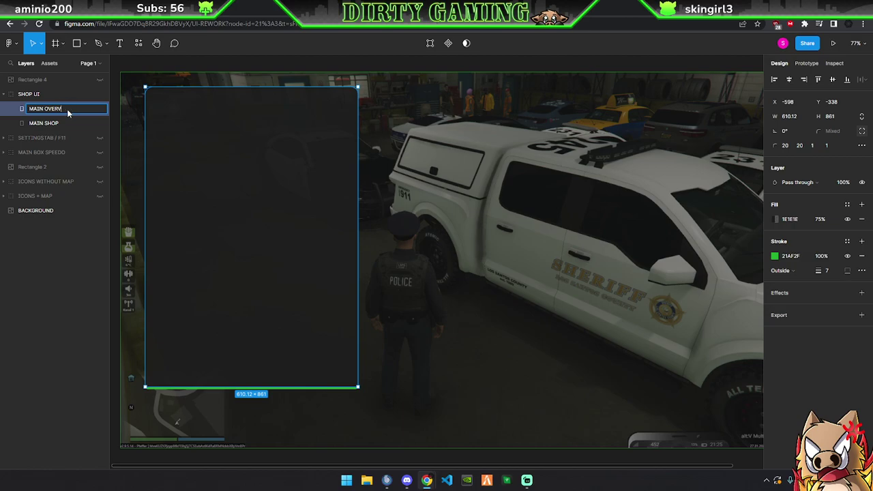
pyautogui.write('IEW')
pyautogui.click(35, 210)
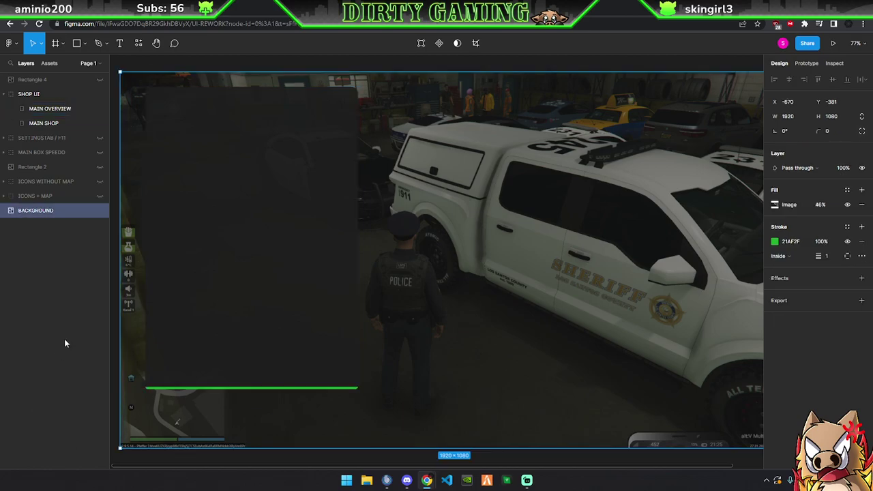
pyautogui.moveTo(228, 252); pyautogui.dragTo(436, 258)
pyautogui.hotkey('ctrl', 'z')
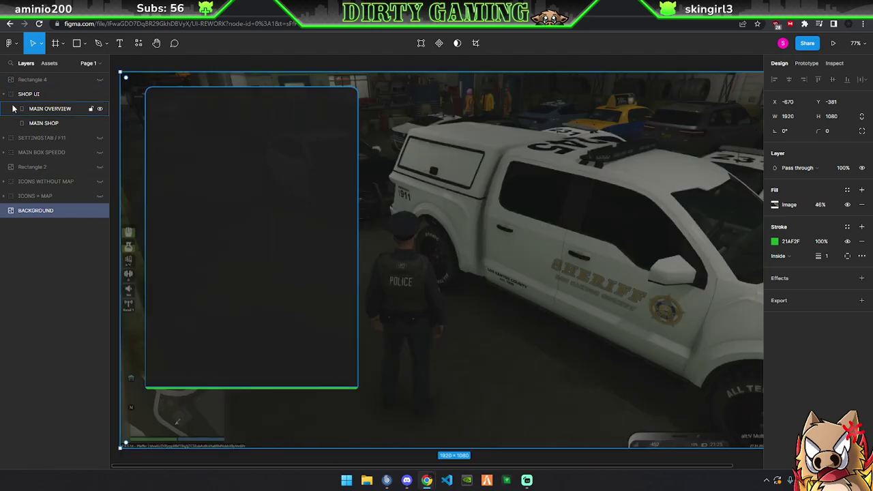
# Move MAIN OVERVIEW to the screenshot's right edge and nudge MAIN SHOP slightly left
pyautogui.moveTo(225, 175); pyautogui.dragTo(601, 218)
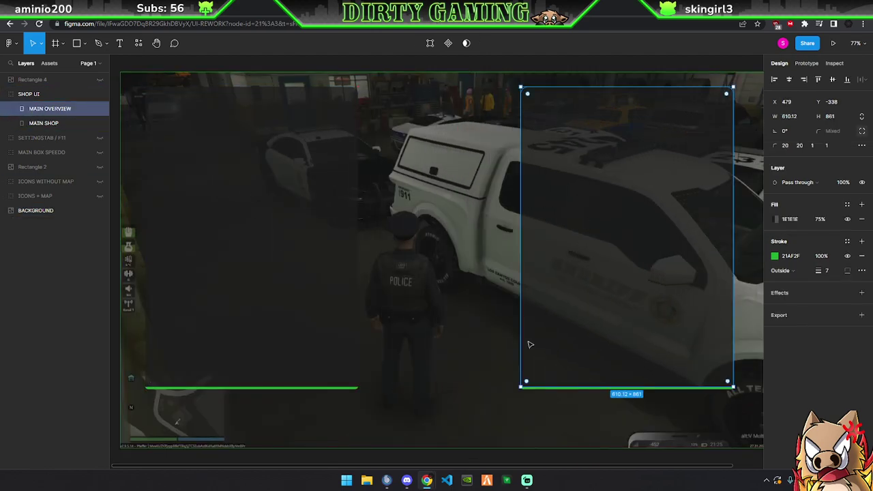
pyautogui.scroll(-1, 501, 345)
pyautogui.moveTo(585, 254); pyautogui.dragTo(624, 257)
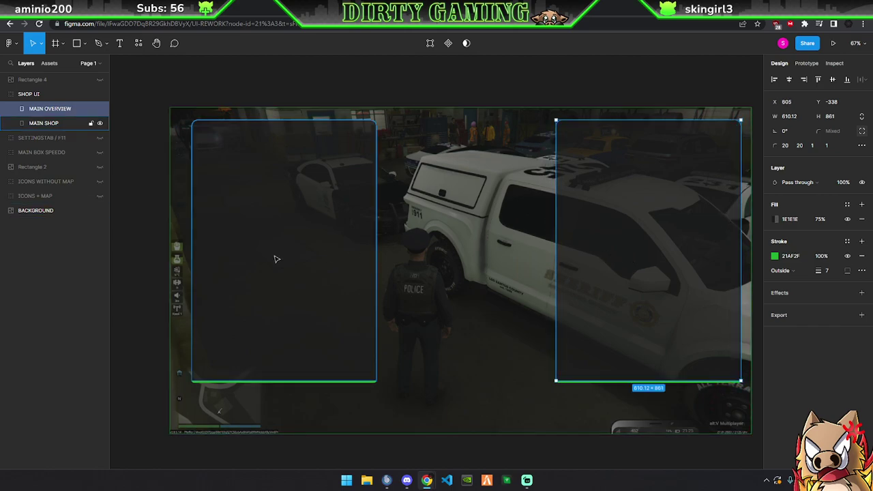
pyautogui.moveTo(294, 254); pyautogui.dragTo(281, 257)
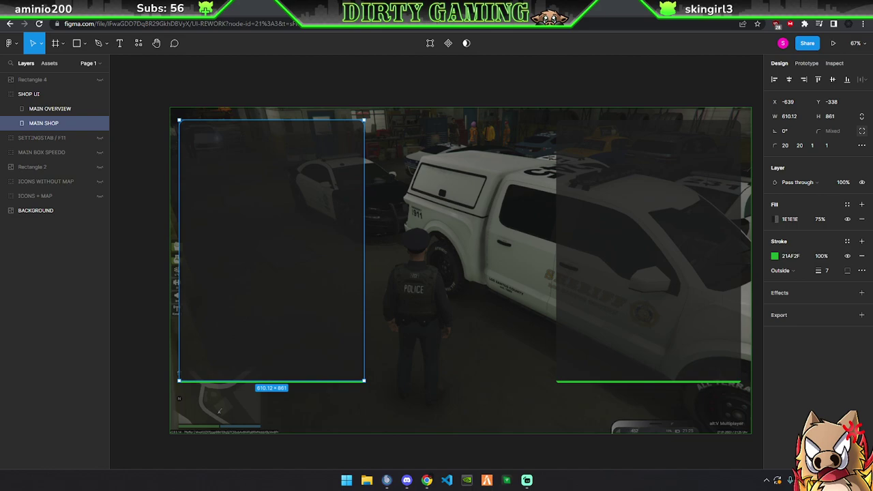
pyautogui.scroll(2, 632, 293)
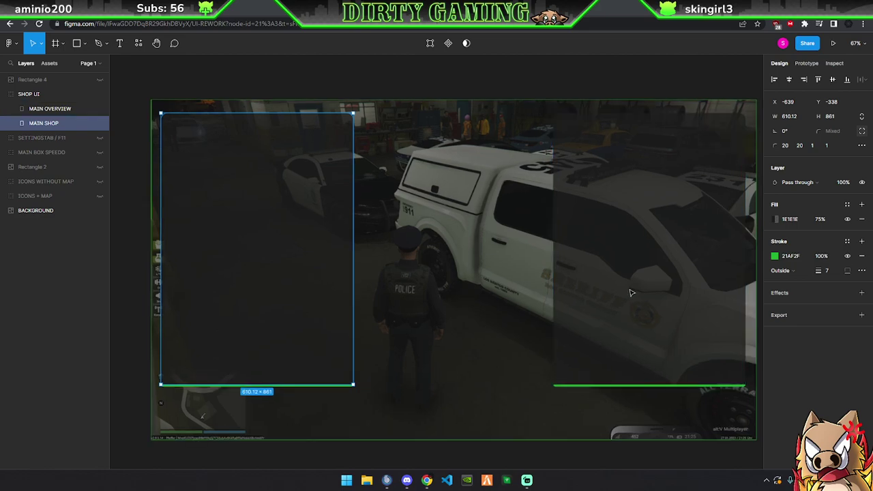
pyautogui.scroll(1, 464, 412)
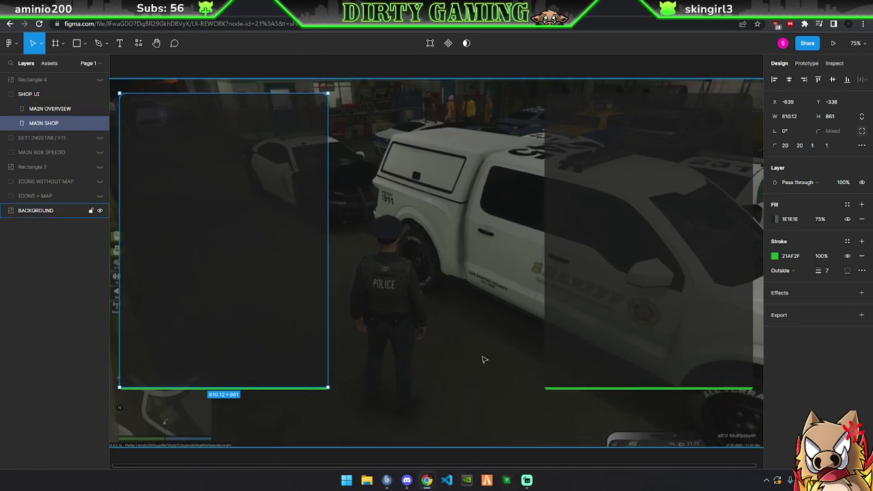
pyautogui.scroll(-1, 481, 351)
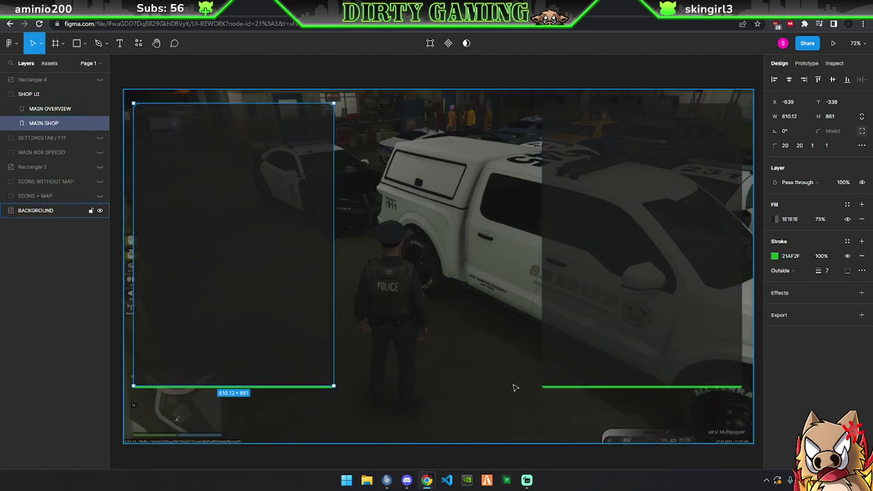
pyautogui.click(455, 331)
pyautogui.click(625, 258)
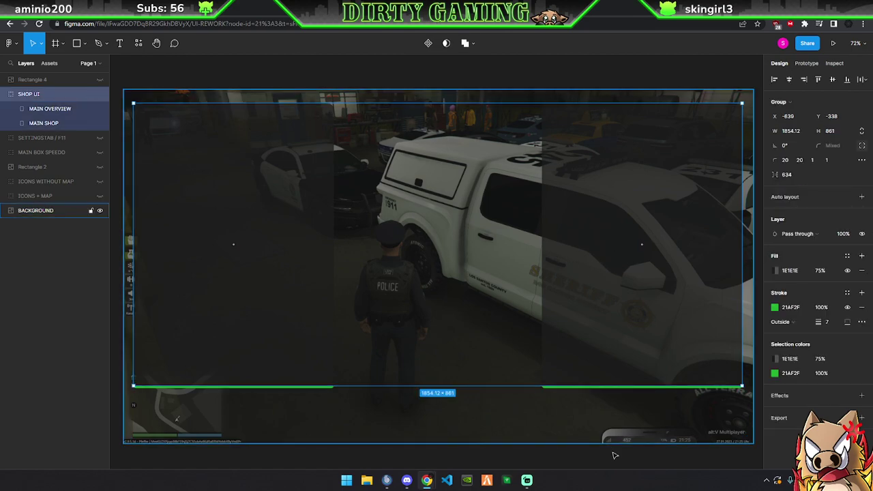
pyautogui.click(43, 123)
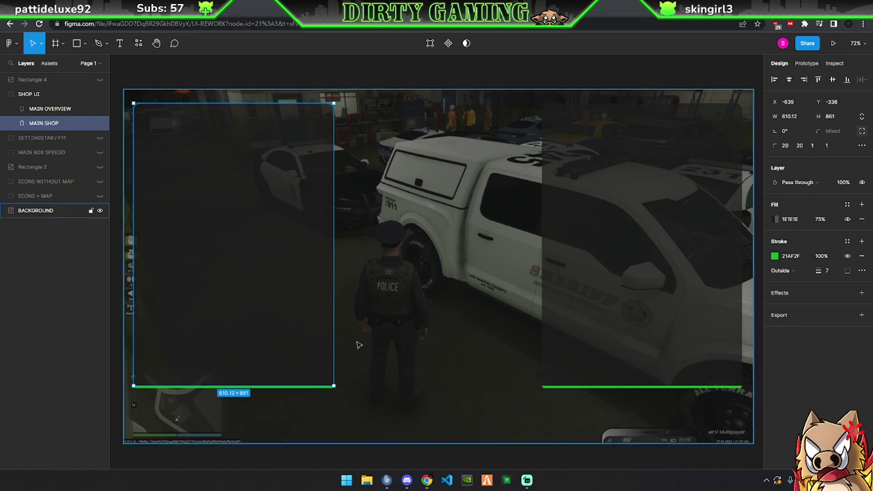
pyautogui.click(41, 210)
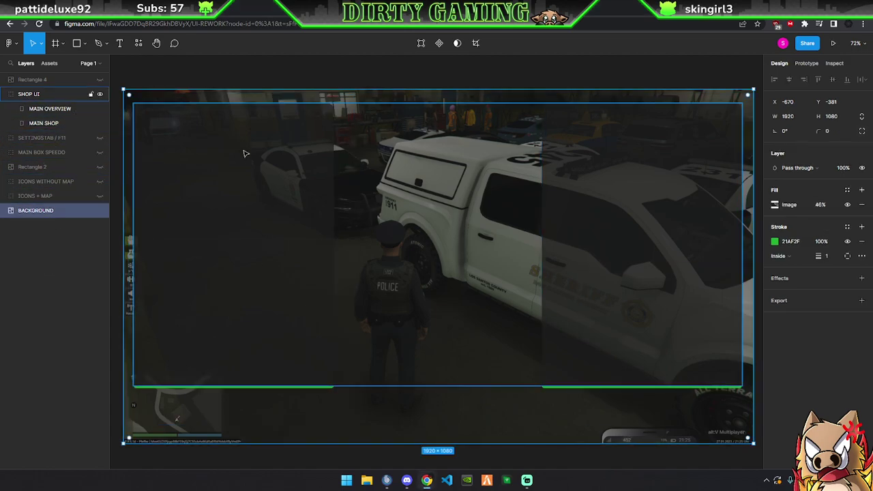
pyautogui.scroll(1, 392, 213)
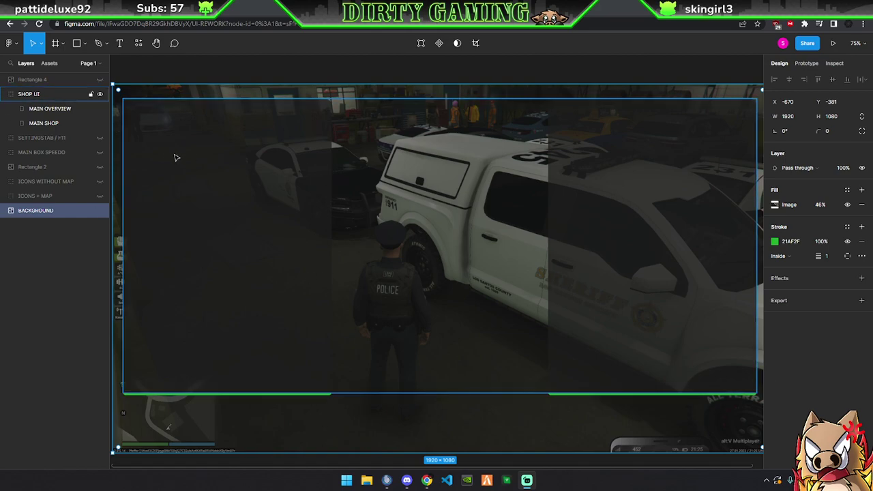
# Wrap MAIN SHOP in its own group named SHOP BUY SITE
pyautogui.click(45, 111)
pyautogui.click(47, 123)
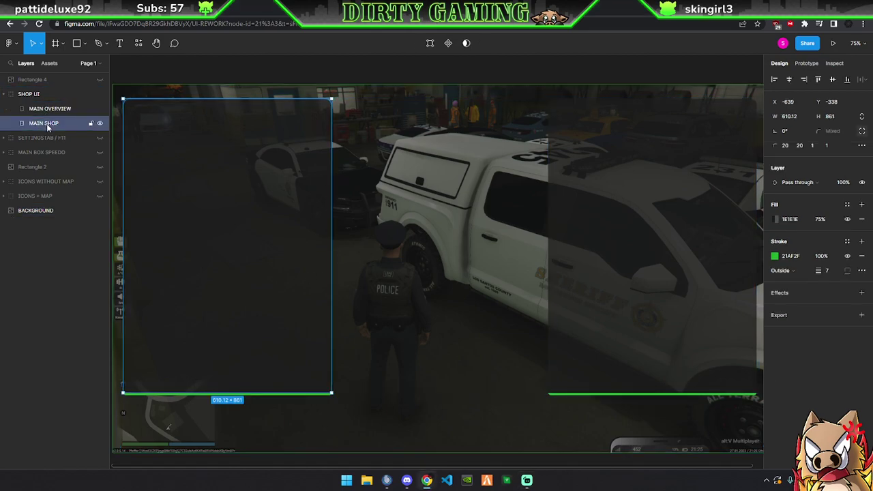
pyautogui.hotkey('ctrl', 'g')
pyautogui.doubleClick(43, 123)
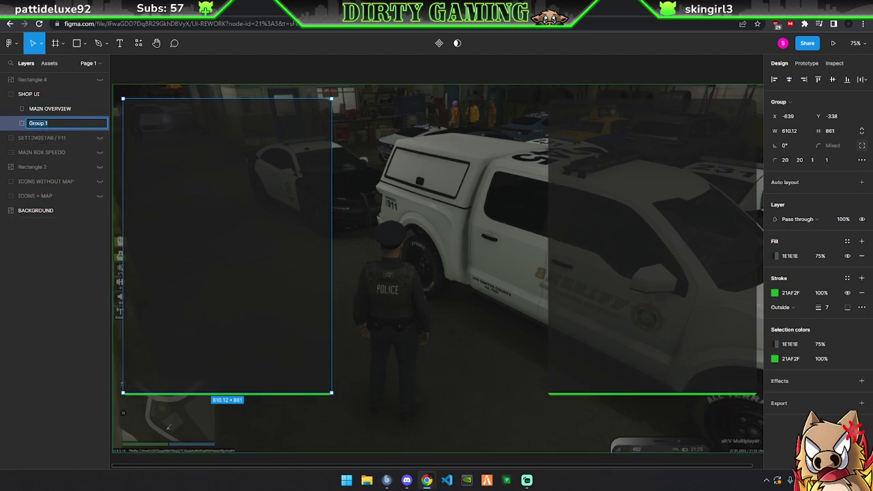
pyautogui.press('Return')
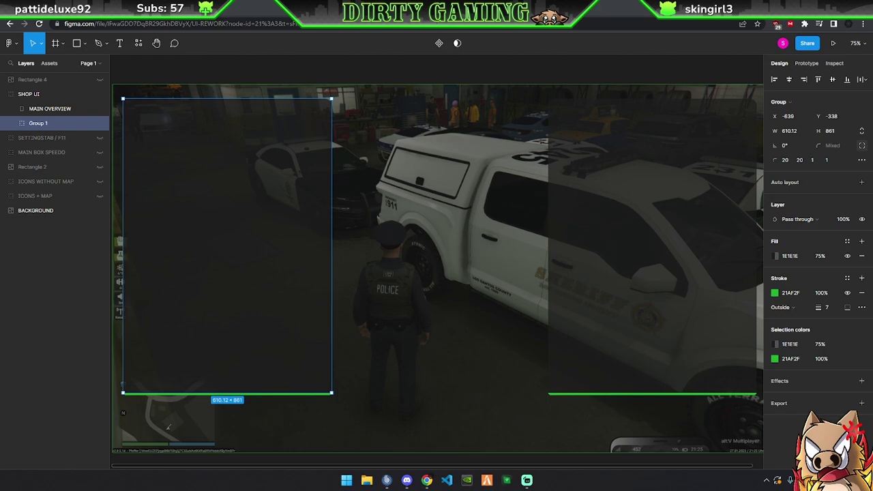
pyautogui.doubleClick(38, 124)
pyautogui.write('SHOP BUY ST')
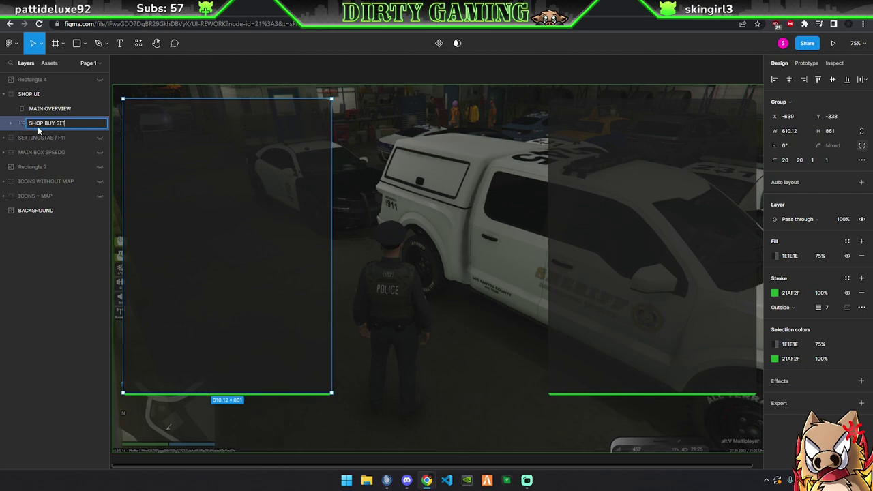
pyautogui.write('ITE')
pyautogui.press('Return')
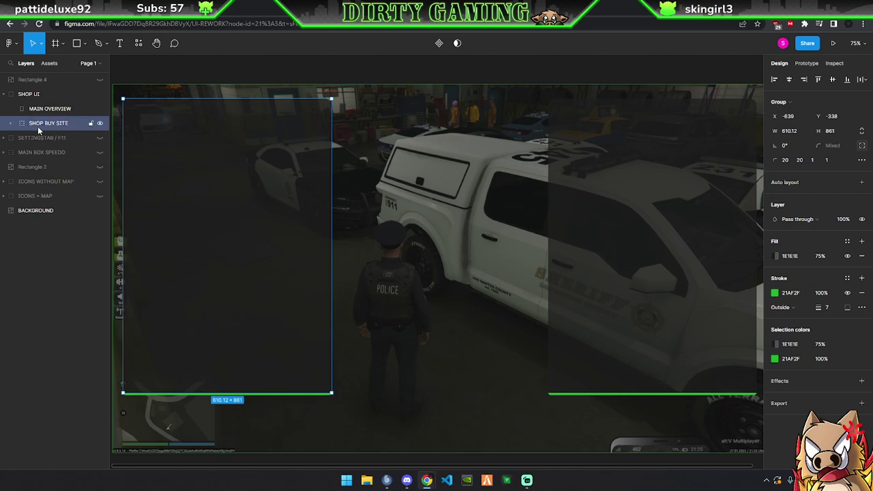
pyautogui.hotkey('ctrl', 'z')
# Rename the other Group 1 to SHOP SELL/OVERVIEW and expand both groups in Layers
pyautogui.doubleClick(39, 110)
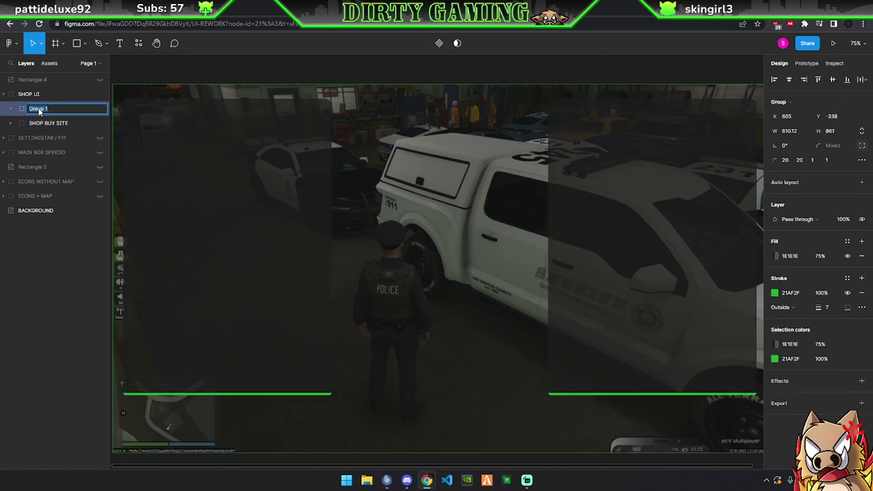
pyautogui.write('SHOP SELL/O')
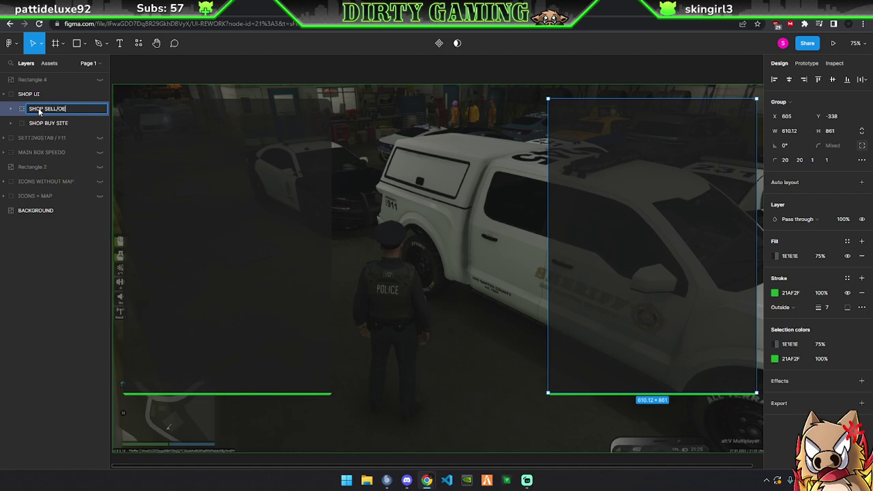
pyautogui.write('ERVIE')
pyautogui.write('W')
pyautogui.click(41, 210)
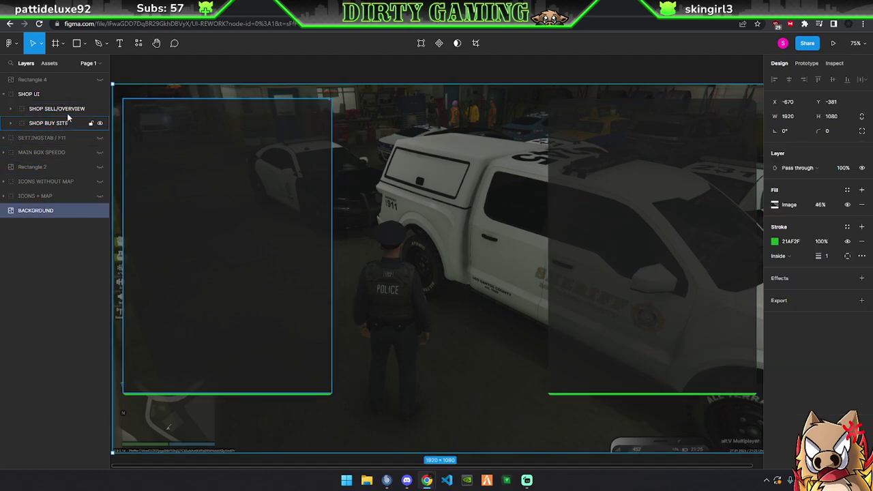
pyautogui.click(10, 109)
pyautogui.click(11, 137)
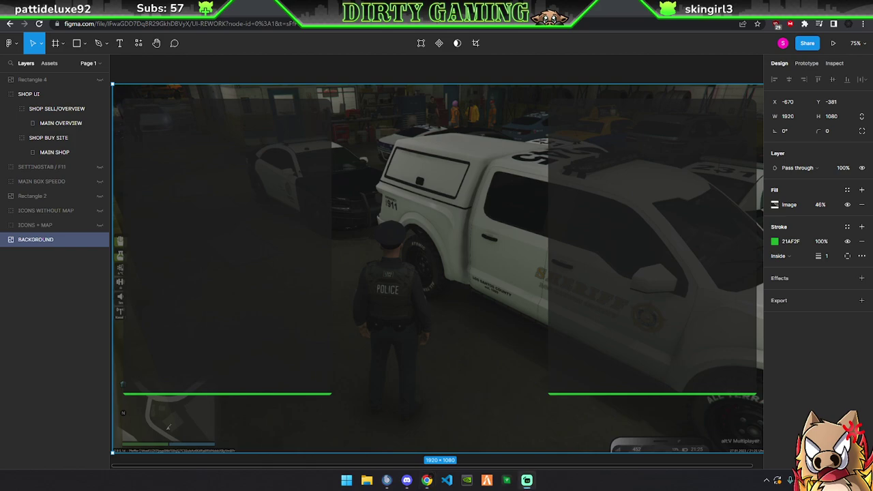
# Rename the MAIN OVERVIEW layer to MAIN SELL/OVERVIEW and hide the SHOP SELL/OVERVIEW group
pyautogui.doubleClick(63, 123)
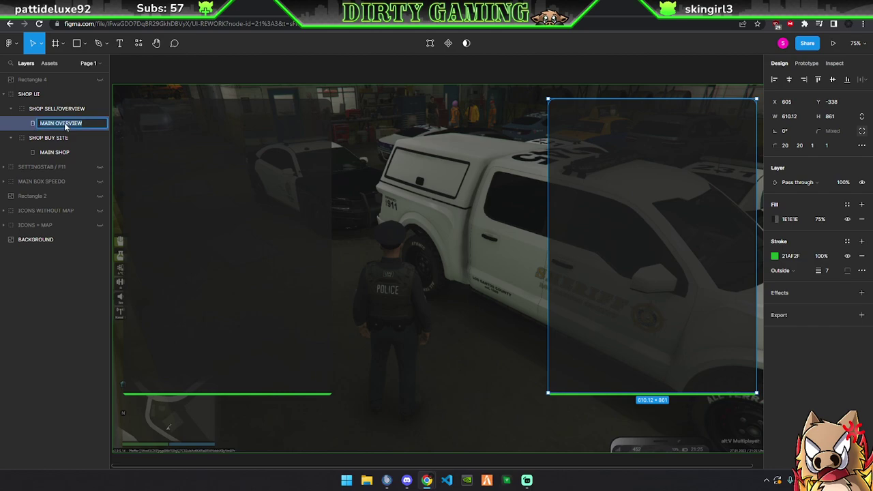
pyautogui.click(56, 126)
pyautogui.write('SELL/')
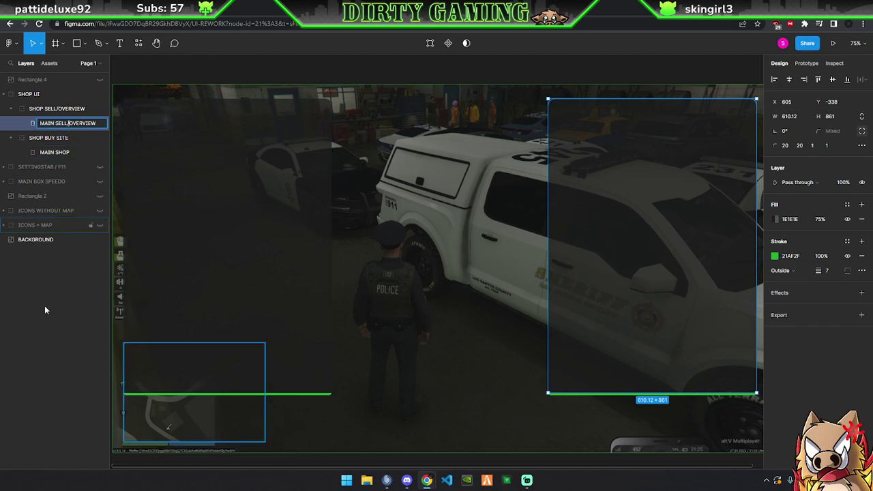
pyautogui.click(44, 308)
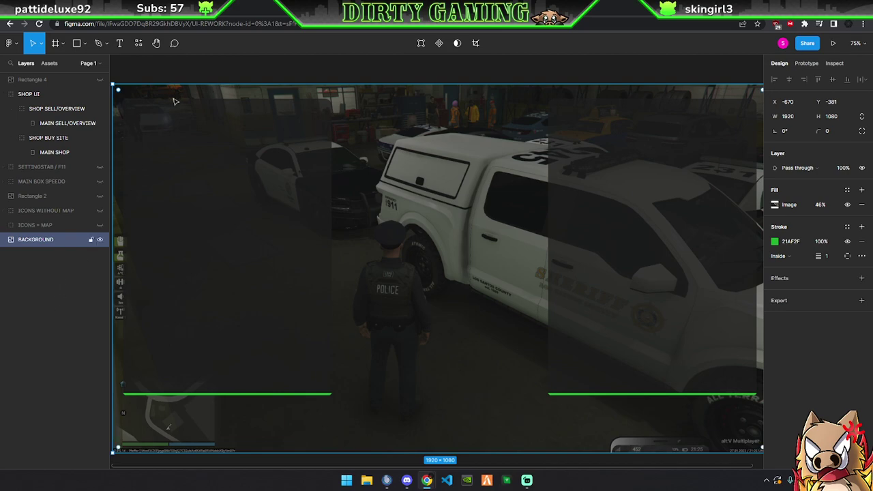
pyautogui.scroll(1, 185, 134)
pyautogui.click(11, 109)
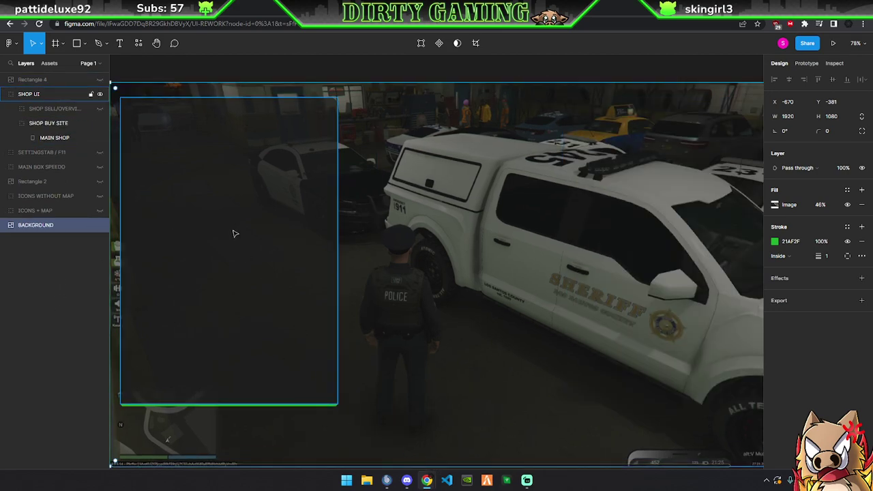
# Drag the SHOP BUY SITE panel to the centre of the canvas
pyautogui.click(48, 124)
pyautogui.moveTo(242, 180)
pyautogui.mouseDown()
pyautogui.moveTo(461, 191)
pyautogui.moveTo(464, 203)
pyautogui.mouseUp()
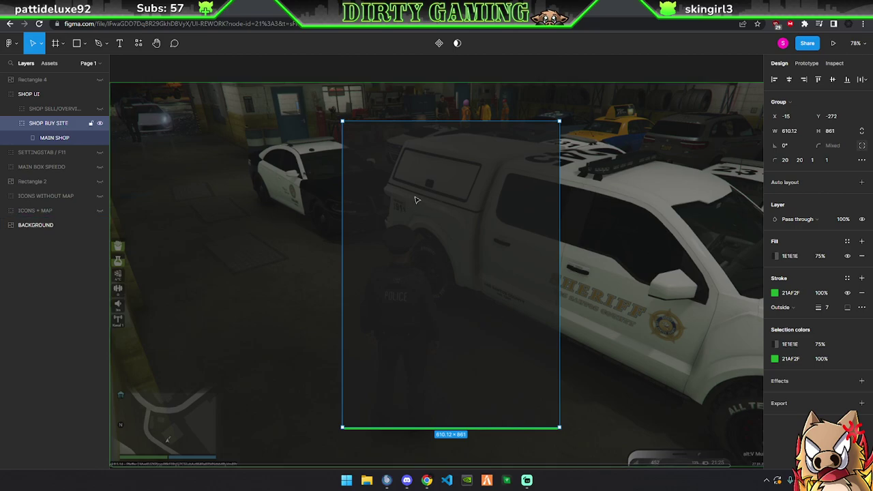
pyautogui.scroll(1, 480, 152)
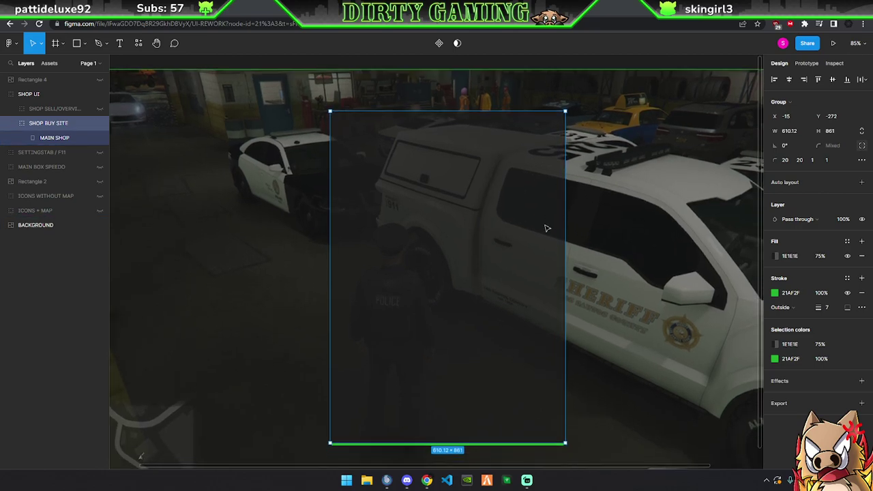
pyautogui.scroll(-1, 545, 228)
pyautogui.click(307, 204)
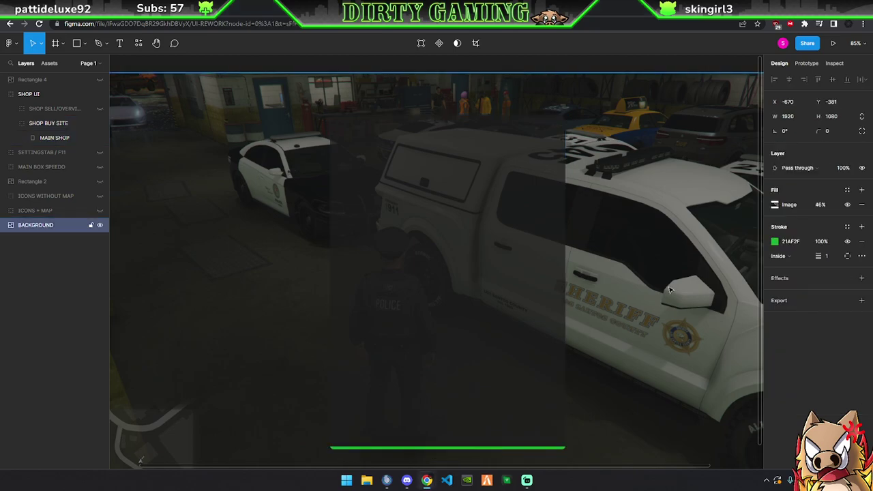
# Select the MAIN SHOP rectangle and bring up the Rectangle tool's shape options
pyautogui.click(342, 195)
pyautogui.click(41, 138)
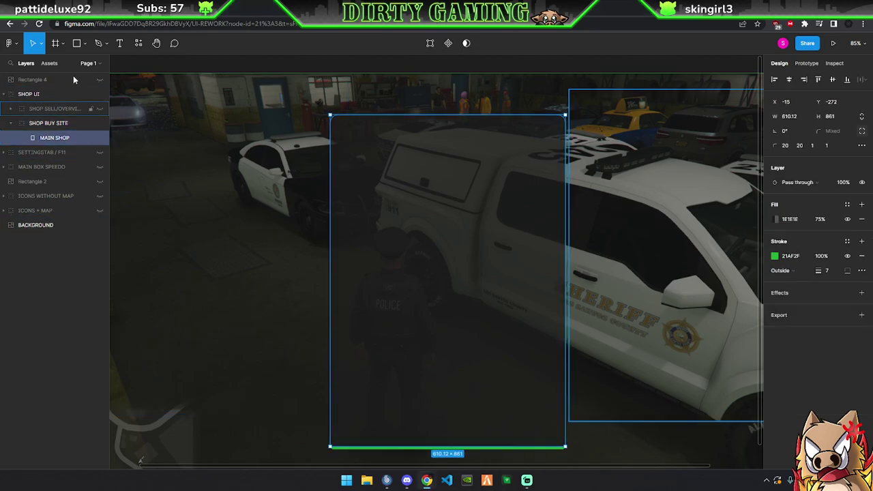
pyautogui.click(79, 43)
pyautogui.click(85, 46)
pyautogui.click(89, 65)
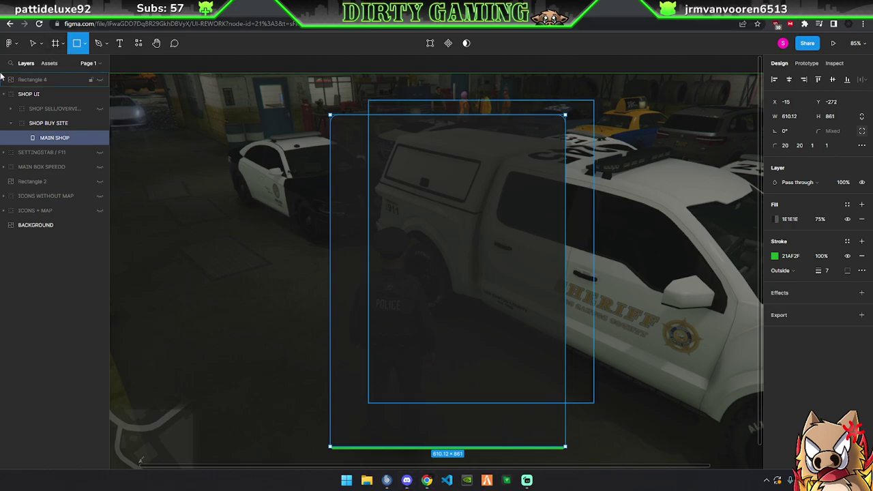
# Switch back to the Move tool
pyautogui.click(33, 45)
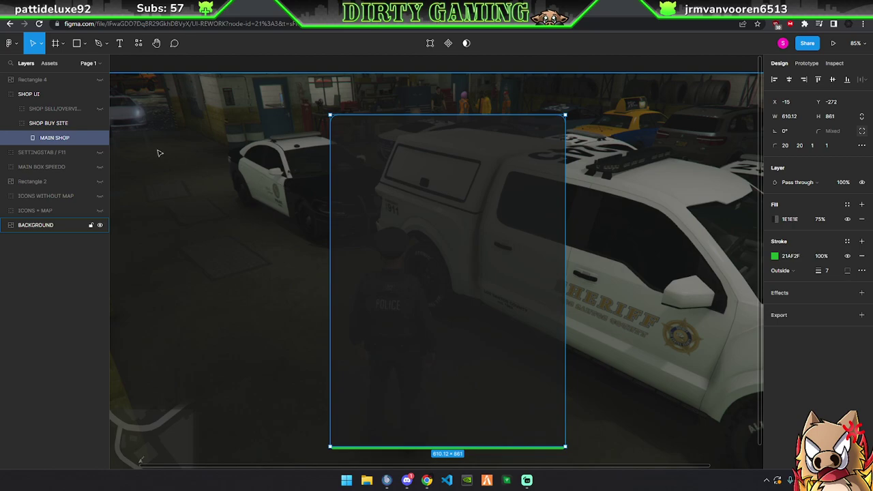
# Scroll down in the design view
pyautogui.scroll(-1, 222, 176)
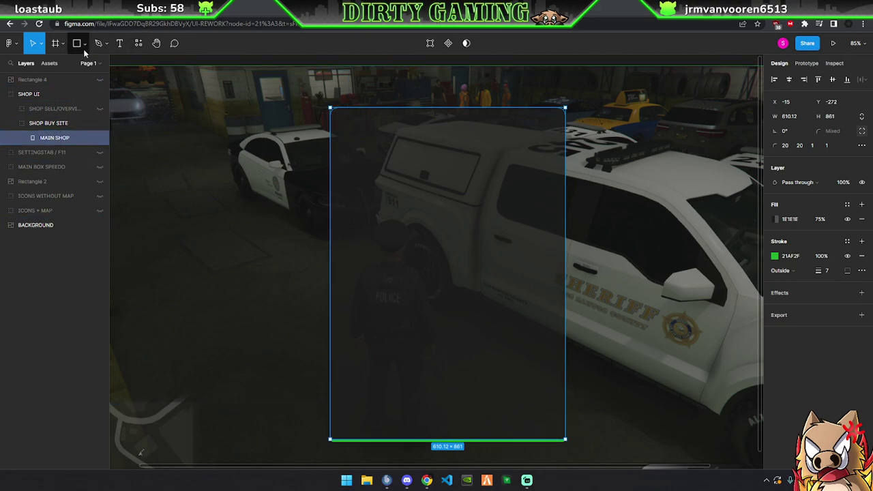
# Append CLOTHING to the SHOP UI group name, making it SHOP UI | CLOTHING
pyautogui.doubleClick(20, 96)
pyautogui.write('|')
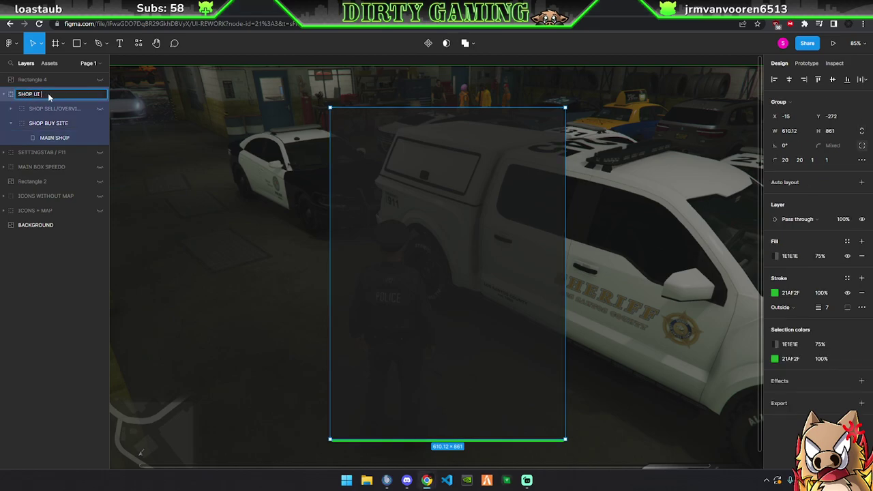
pyautogui.write('CLOTHING')
pyautogui.press('Return')
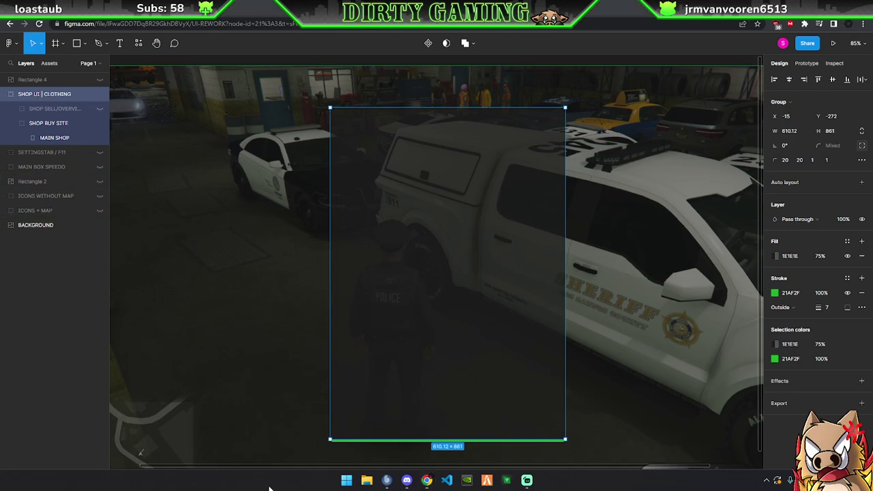
pyautogui.click(56, 138)
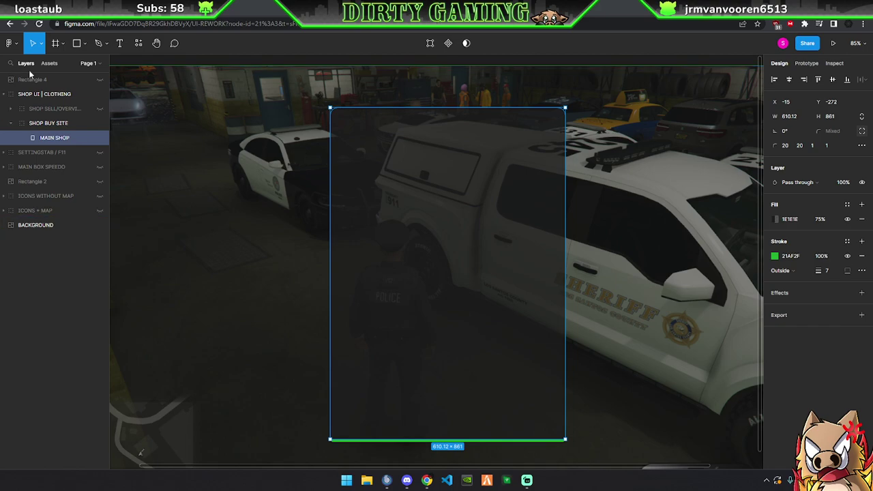
# Draw Rectangle 7 as a bar across the top of MAIN SHOP, inside SHOP BUY SITE
pyautogui.click(77, 43)
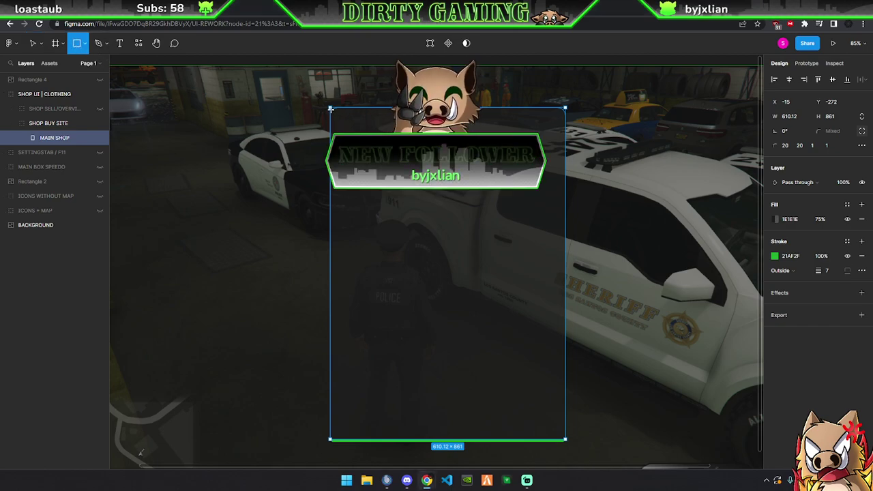
pyautogui.moveTo(330, 108); pyautogui.dragTo(565, 134)
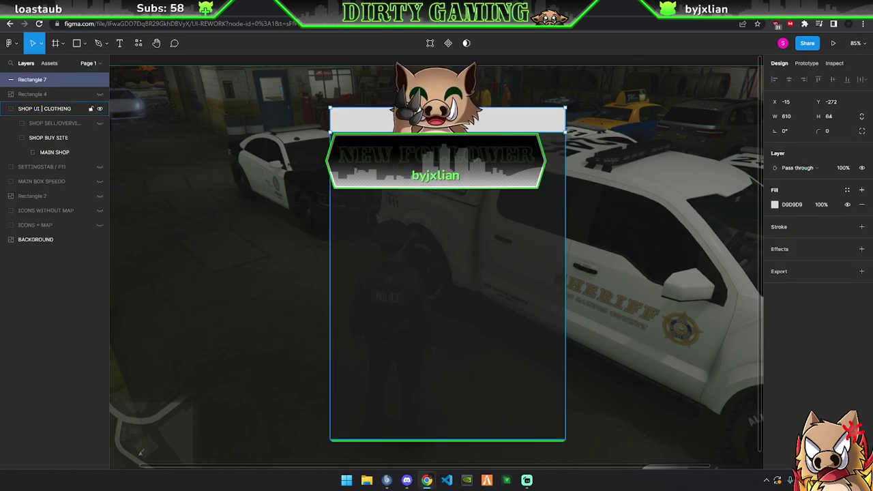
pyautogui.click(50, 109)
pyautogui.moveTo(32, 79); pyautogui.dragTo(62, 145)
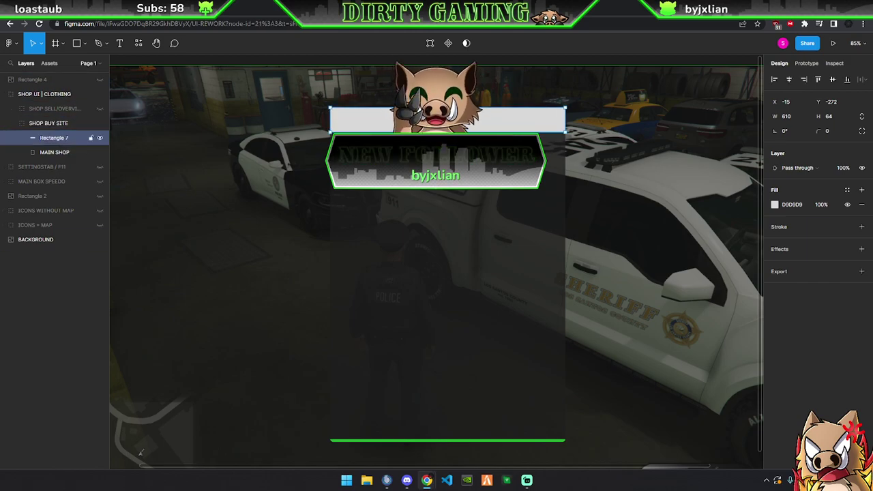
pyautogui.moveTo(428, 125); pyautogui.dragTo(428, 132)
pyautogui.scroll(2, 428, 131)
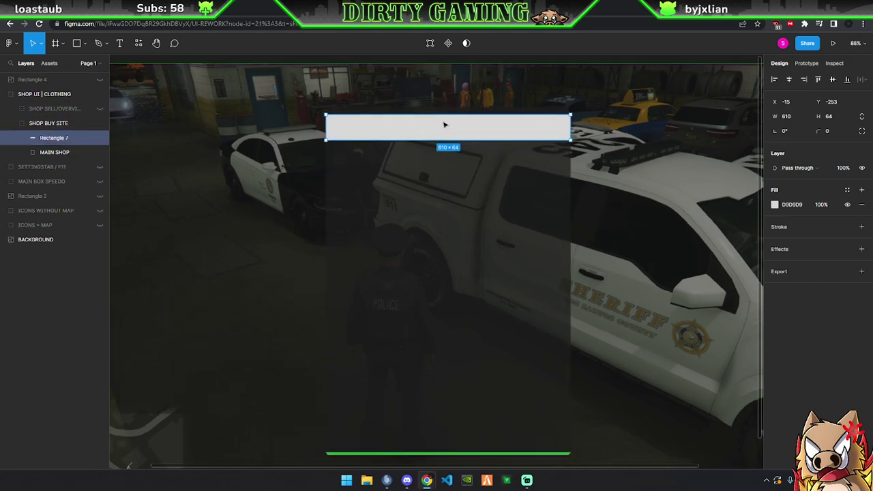
pyautogui.scroll(1, 444, 125)
# Fill the bar 101010 at 46% opacity and make it 98 px tall
pyautogui.click(775, 204)
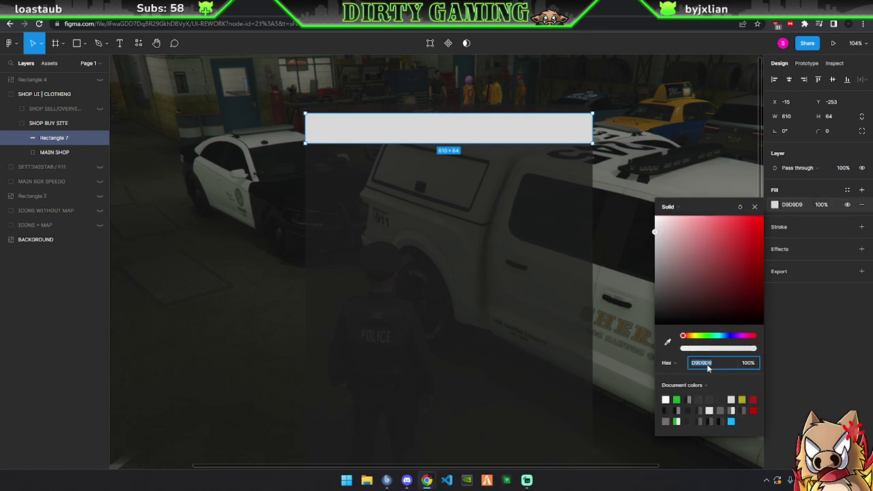
pyautogui.click(708, 399)
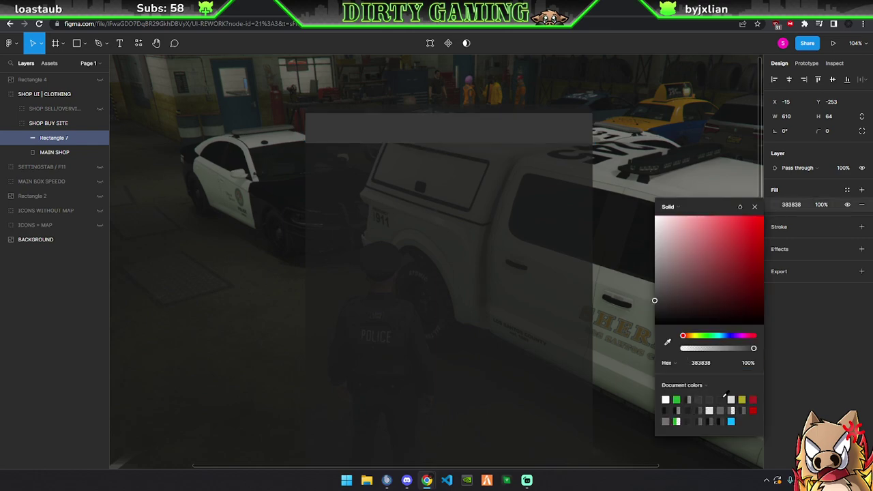
pyautogui.click(721, 400)
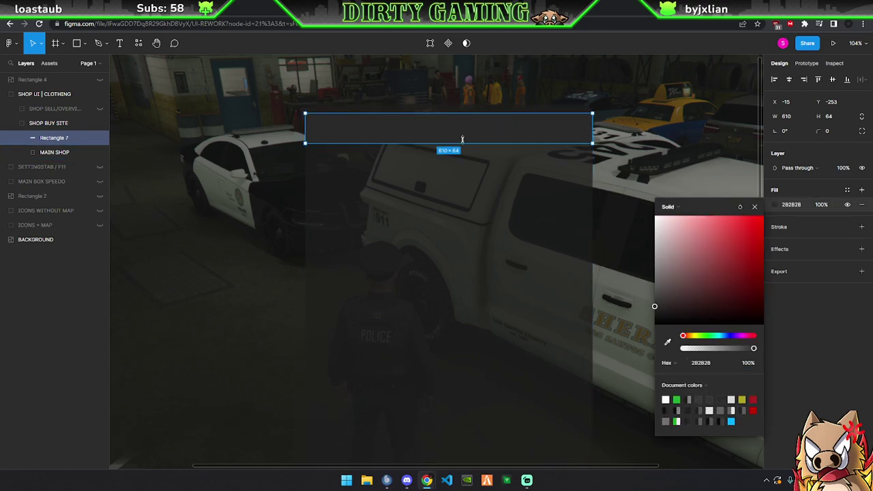
pyautogui.click(668, 409)
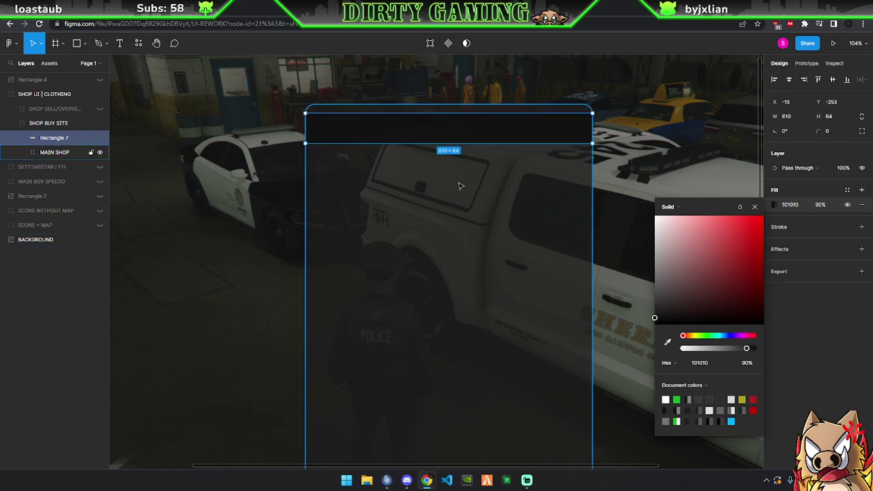
pyautogui.moveTo(451, 143); pyautogui.dragTo(451, 156)
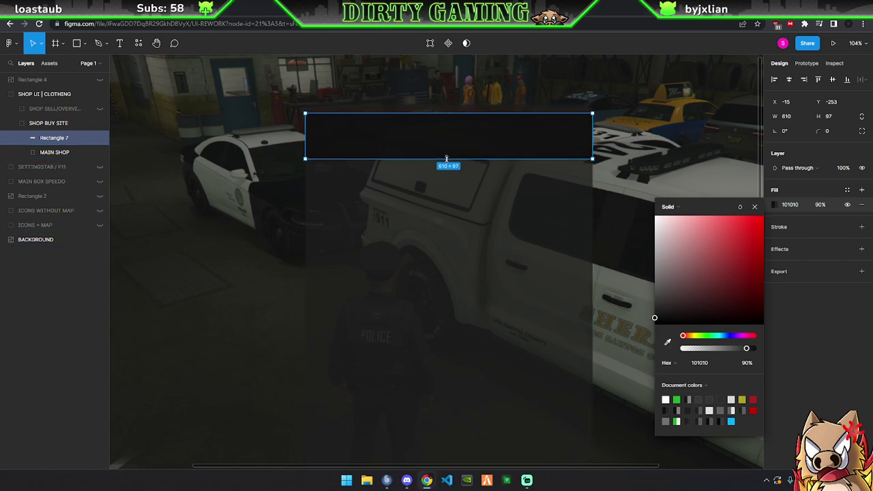
pyautogui.moveTo(447, 156); pyautogui.dragTo(447, 159)
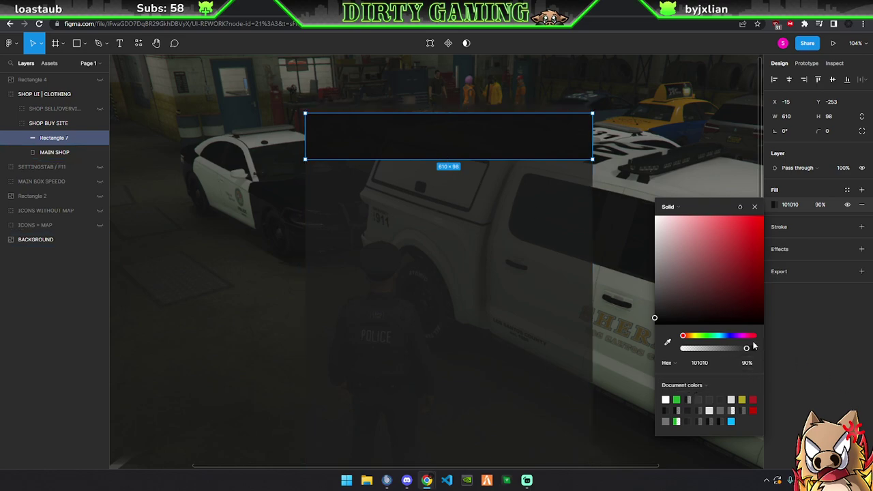
pyautogui.moveTo(747, 350); pyautogui.dragTo(716, 350)
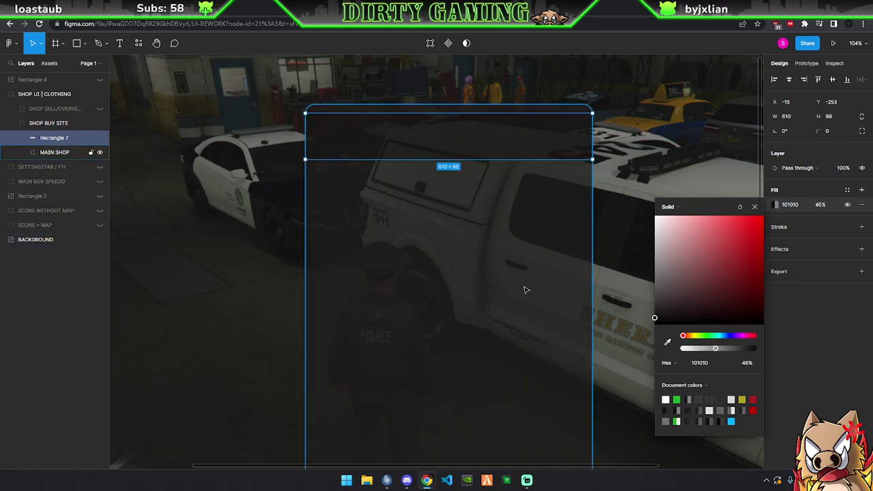
pyautogui.press('Escape')
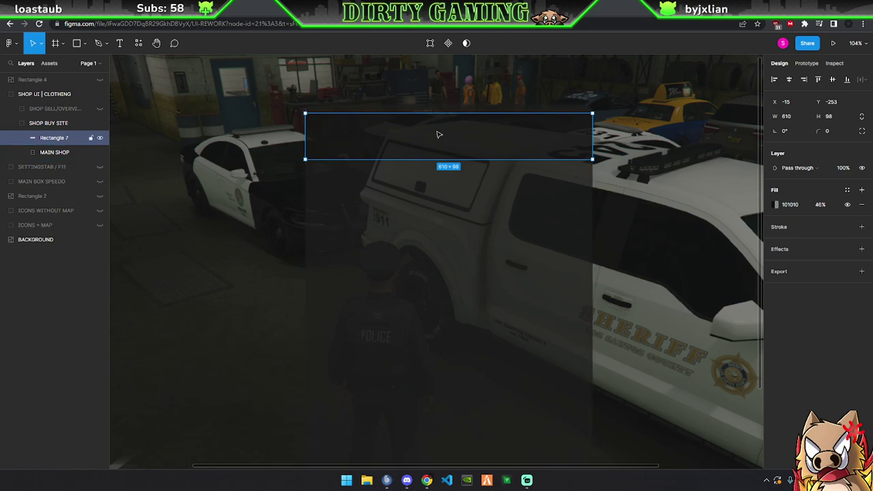
# Move Rectangle 7 to the panel's left side and resize it to a 48×527 strip
pyautogui.moveTo(413, 154)
pyautogui.mouseDown()
pyautogui.moveTo(224, 178)
pyautogui.moveTo(256, 362)
pyautogui.mouseUp()
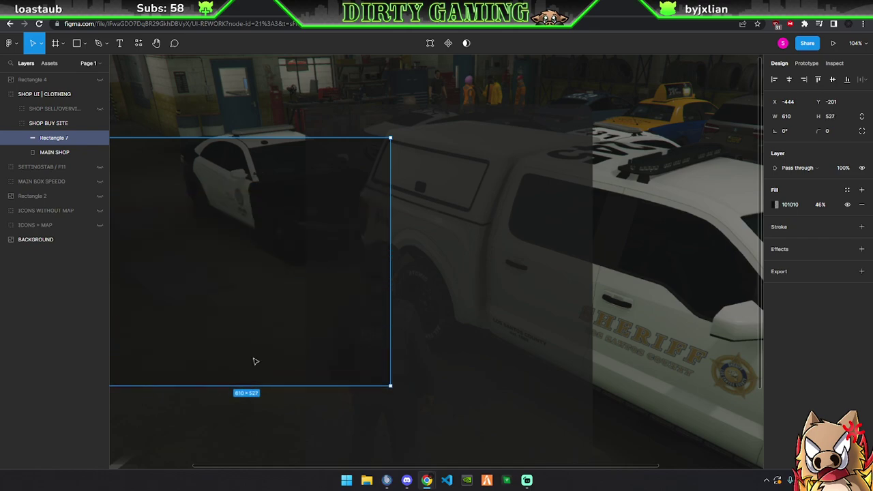
pyautogui.moveTo(392, 288)
pyautogui.mouseDown()
pyautogui.moveTo(120, 256)
pyautogui.moveTo(280, 228)
pyautogui.moveTo(298, 238)
pyautogui.mouseUp()
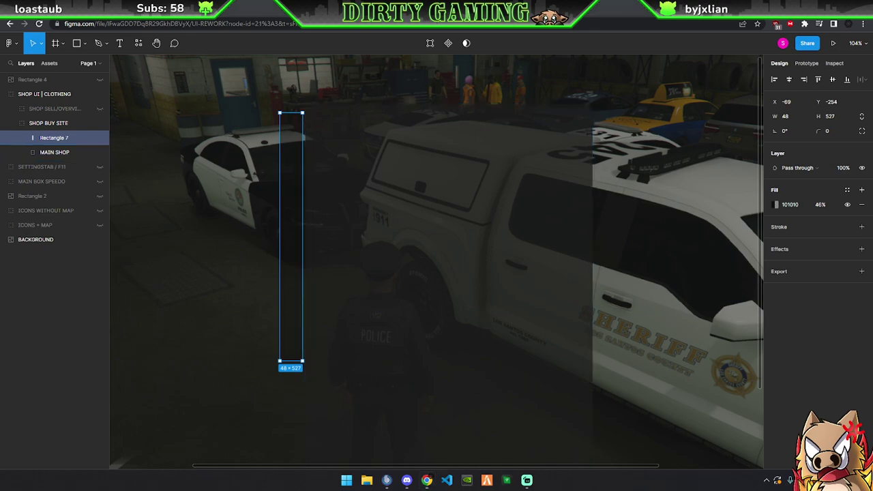
pyautogui.click(36, 239)
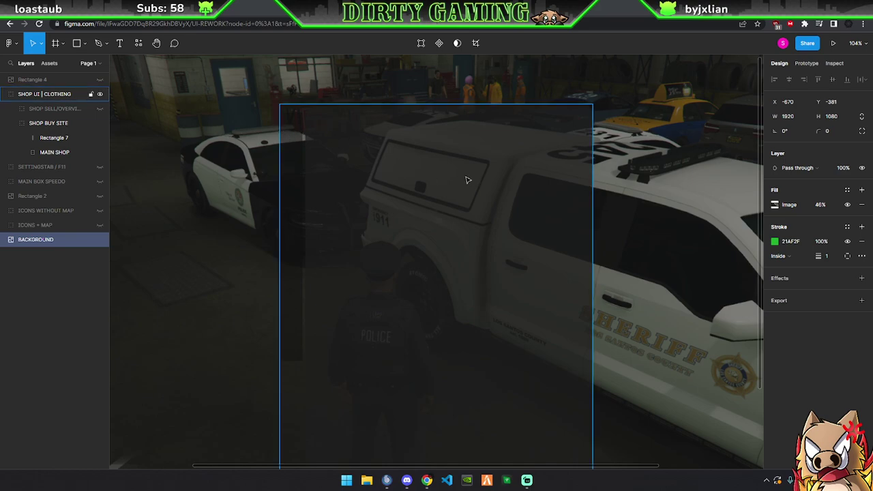
# Rename the Rectangle 7 layer to CATEGORIES
pyautogui.doubleClick(53, 137)
pyautogui.write('CATEGORI')
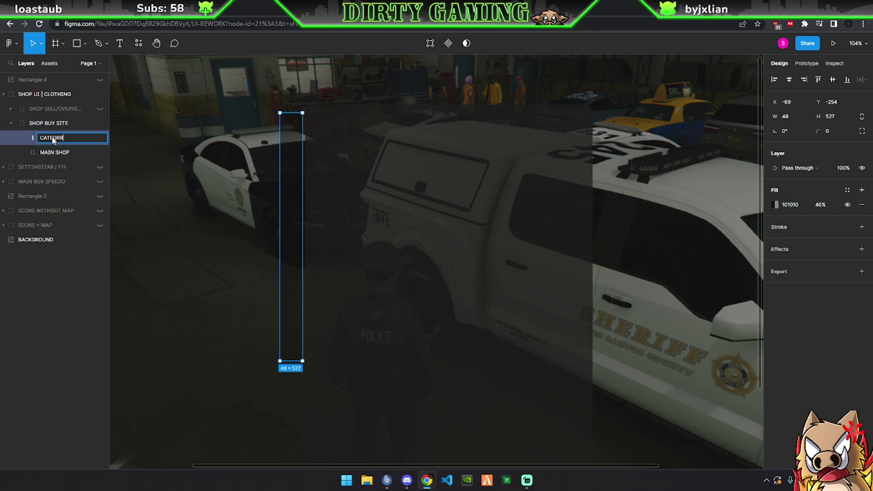
pyautogui.write('GRORIES')
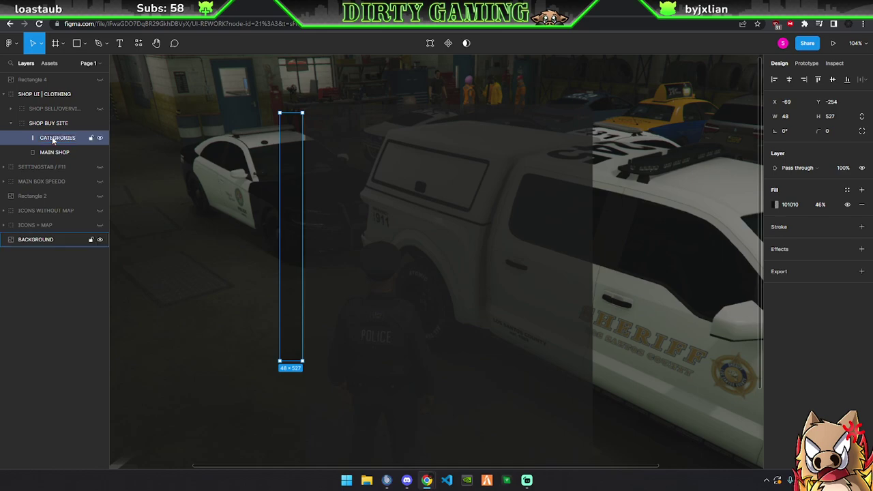
pyautogui.doubleClick(63, 139)
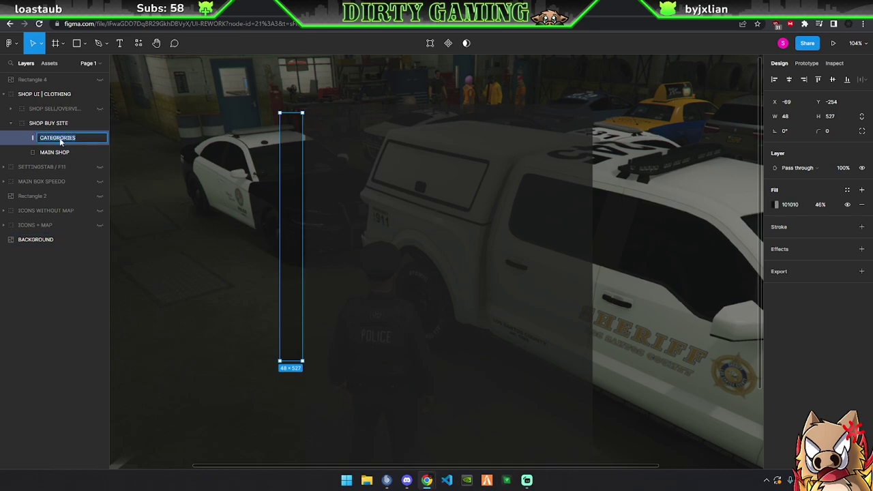
pyautogui.press('Return')
pyautogui.press('Escape')
pyautogui.click(67, 138)
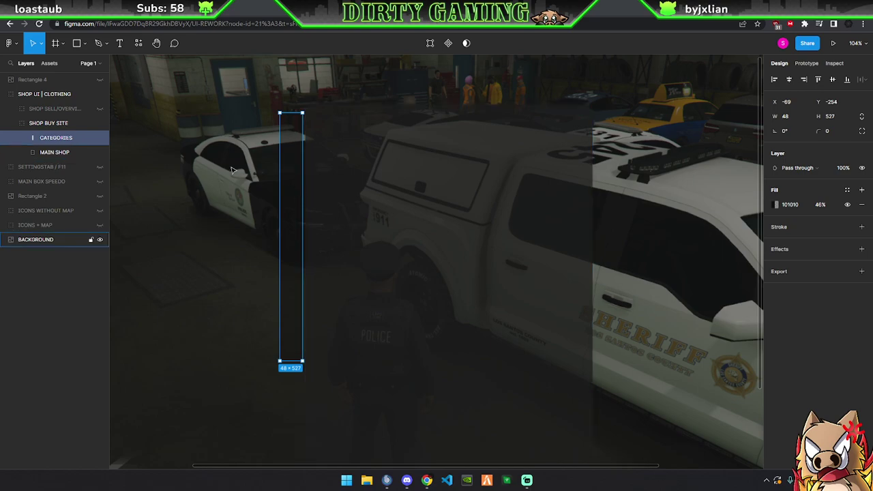
# Resize the CATEGORIES strip to 62×535 and give it a 5 px corner radius
pyautogui.click(293, 156)
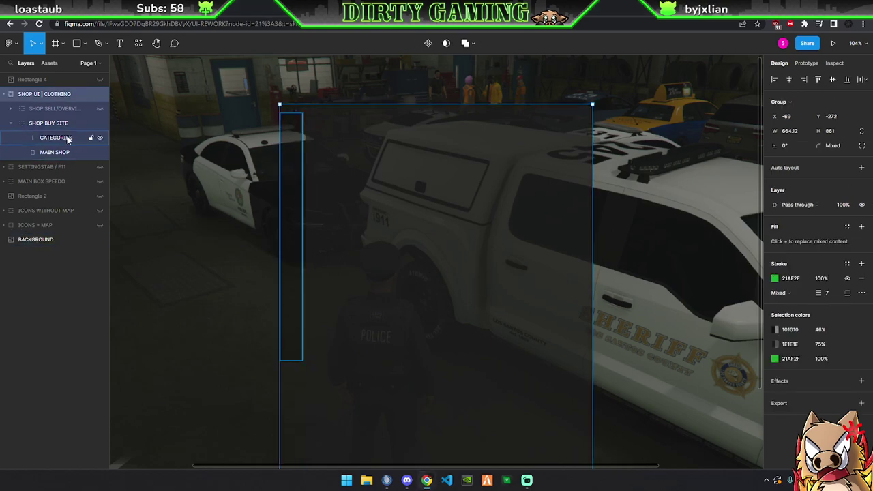
pyautogui.doubleClick(283, 287)
pyautogui.moveTo(291, 361); pyautogui.dragTo(291, 357)
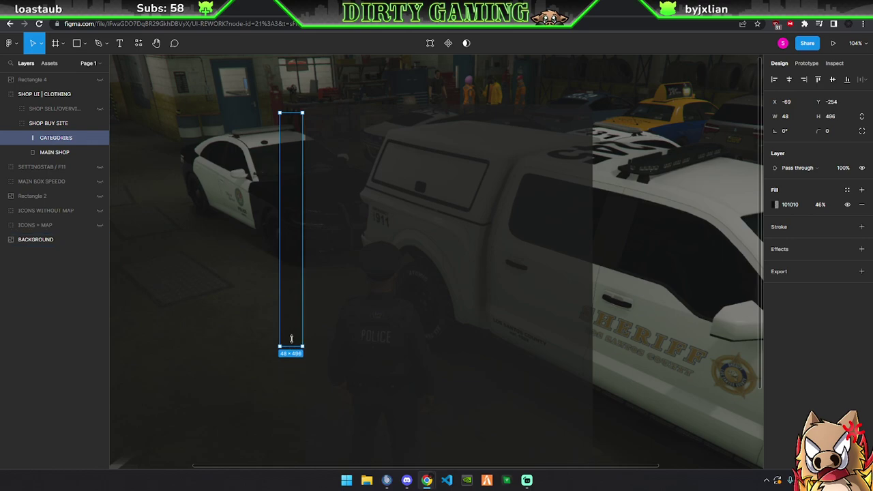
pyautogui.moveTo(278, 324); pyautogui.dragTo(272, 324)
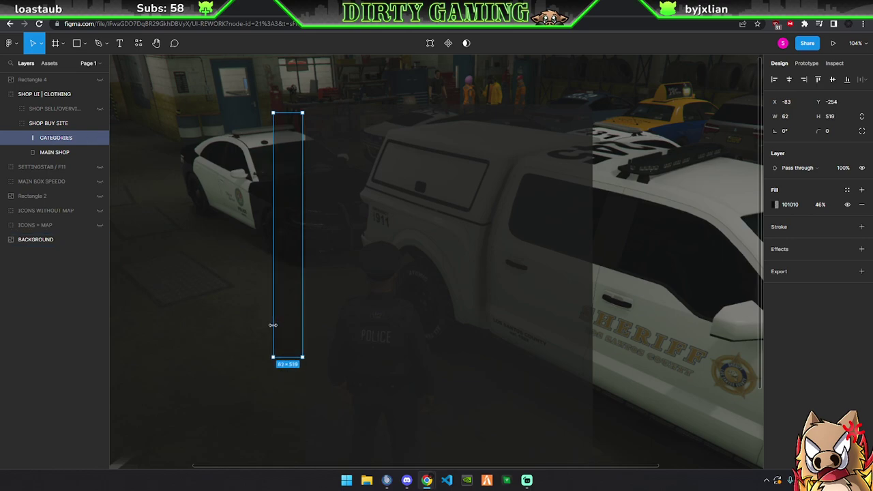
pyautogui.moveTo(289, 357); pyautogui.dragTo(289, 365)
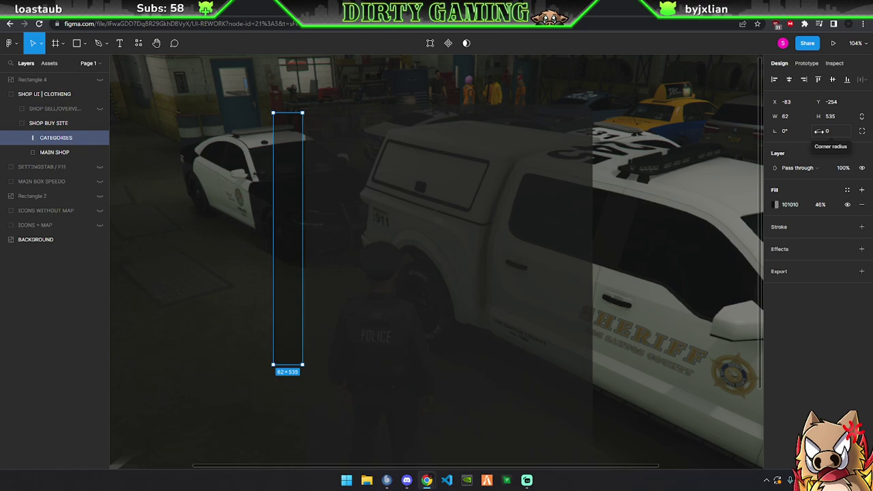
pyautogui.moveTo(819, 131); pyautogui.dragTo(855, 132)
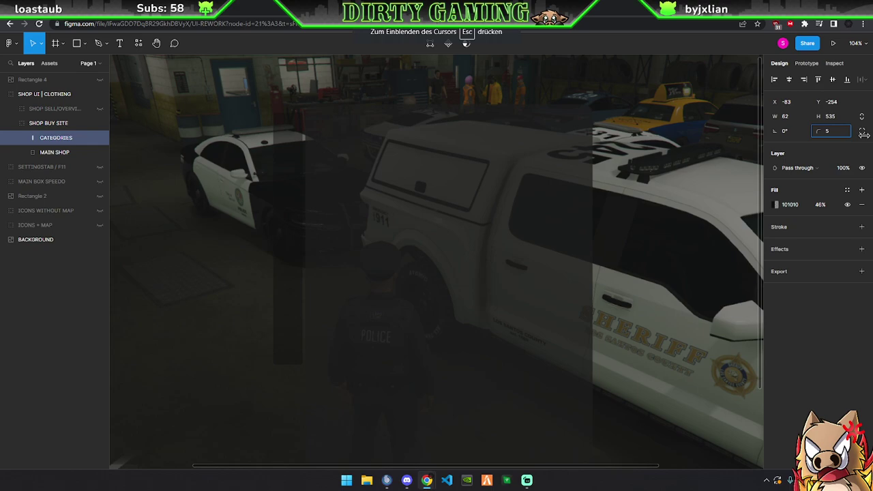
pyautogui.moveTo(856, 133); pyautogui.dragTo(861, 133)
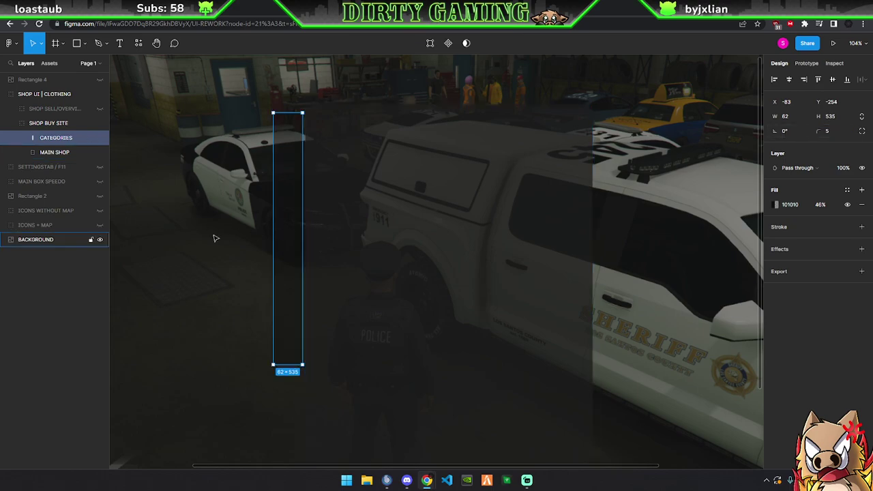
pyautogui.click(15, 239)
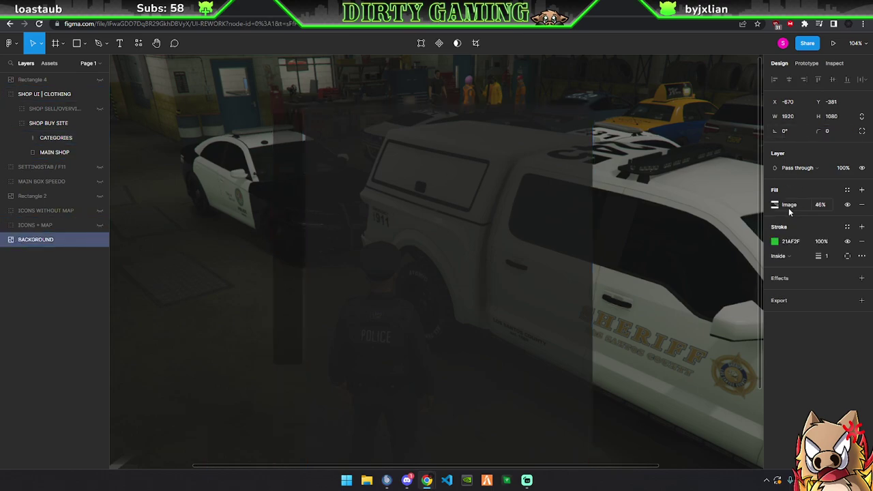
# Remove the game-screenshot image fill from the BACKGROUND frame
pyautogui.click(862, 204)
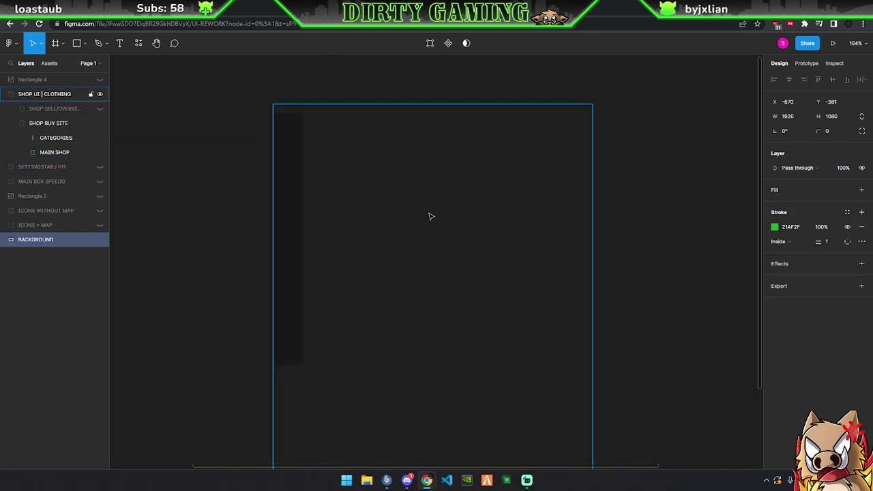
pyautogui.scroll(-3, 499, 287)
pyautogui.scroll(2, 499, 288)
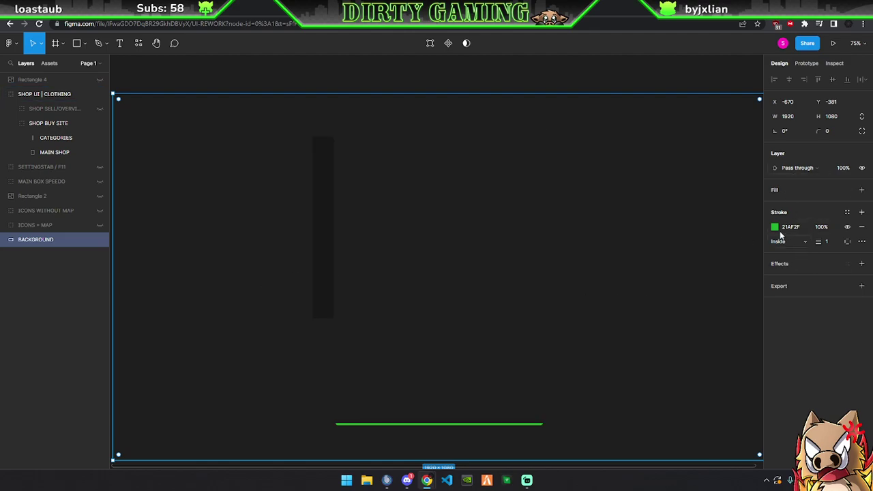
pyautogui.click(640, 276)
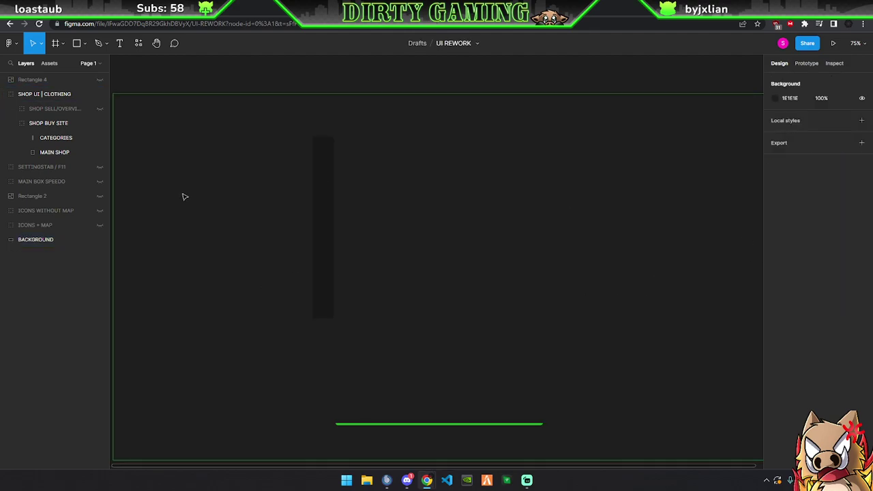
pyautogui.click(34, 239)
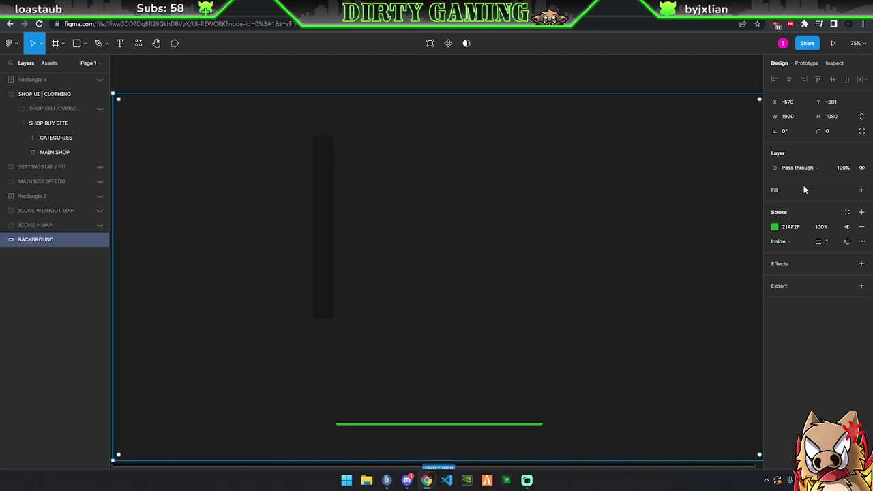
# Add a new BACKGROUND fill set to 101010, then lighten it to 333333
pyautogui.click(861, 190)
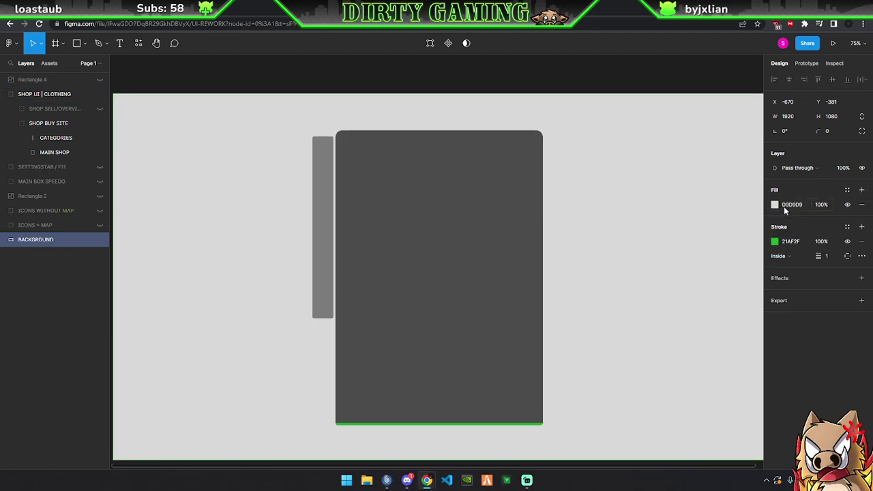
pyautogui.click(784, 206)
pyautogui.write('101010')
pyautogui.click(775, 205)
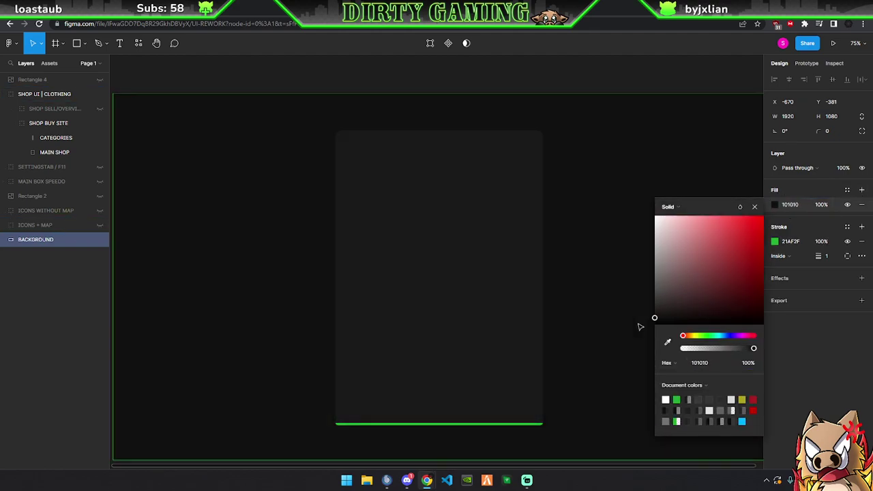
pyautogui.moveTo(640, 326); pyautogui.dragTo(633, 310)
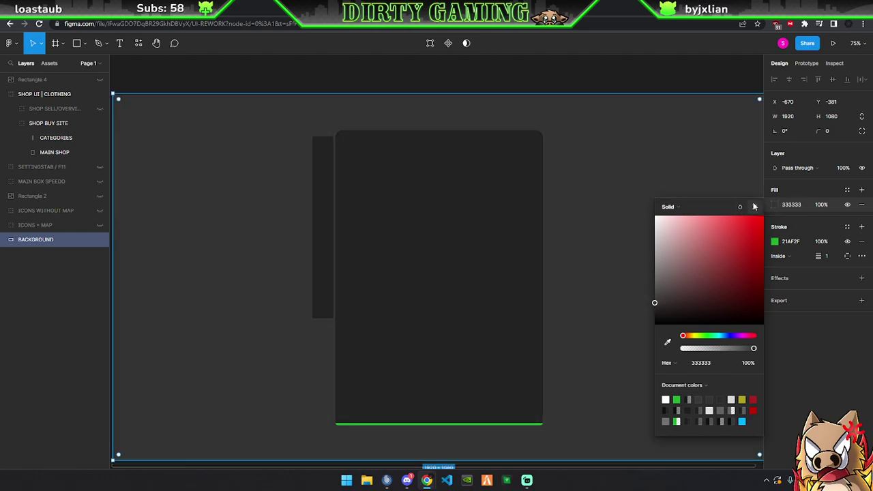
pyautogui.click(755, 206)
pyautogui.scroll(1, 643, 219)
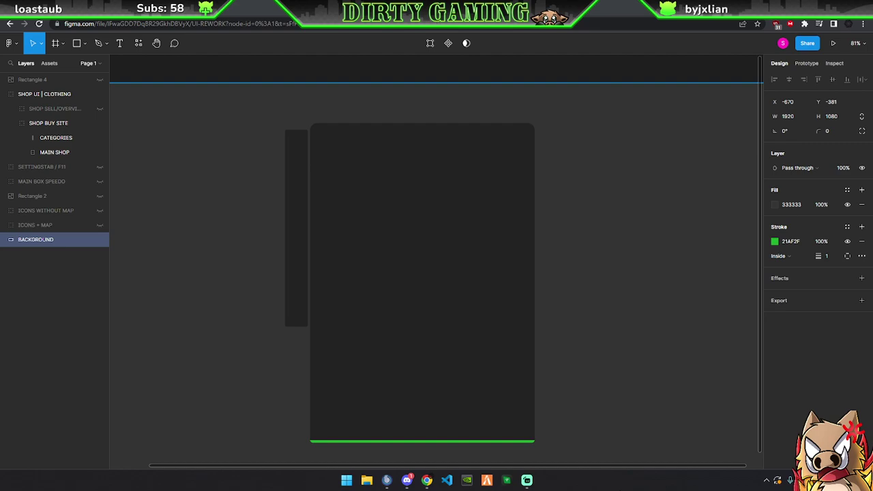
# Shrink the CATEGORIES strip to a 62×62 square and rename it SHIRTS
pyautogui.click(296, 316)
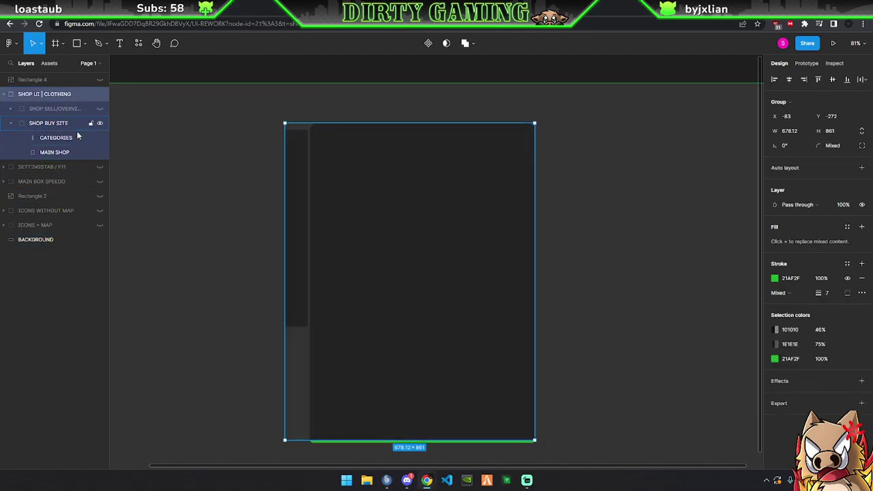
pyautogui.click(56, 137)
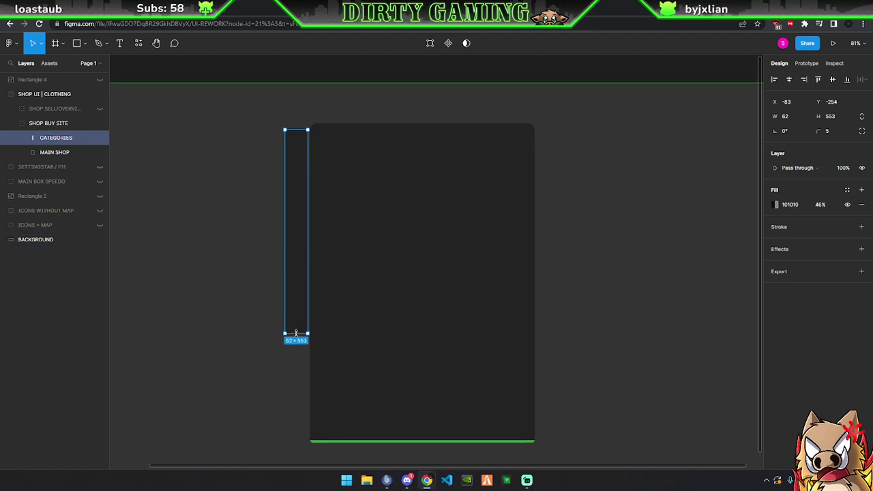
pyautogui.moveTo(294, 327); pyautogui.dragTo(308, 152)
pyautogui.write('62')
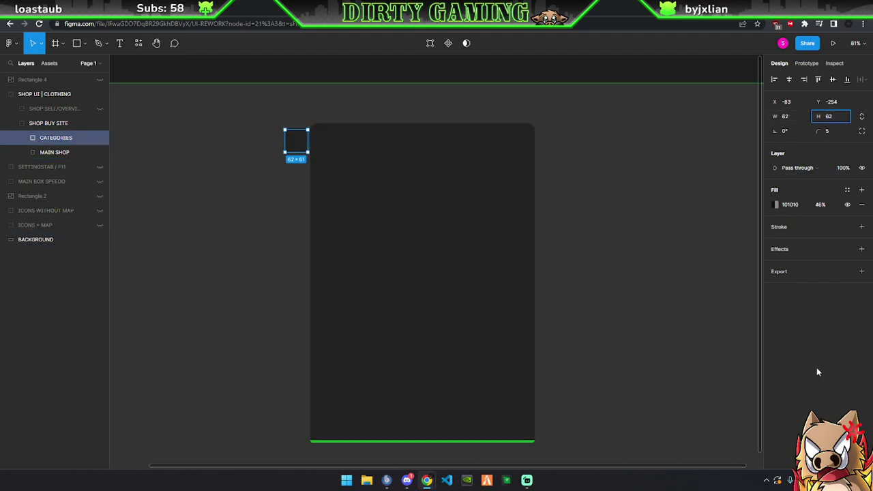
pyautogui.press('Return')
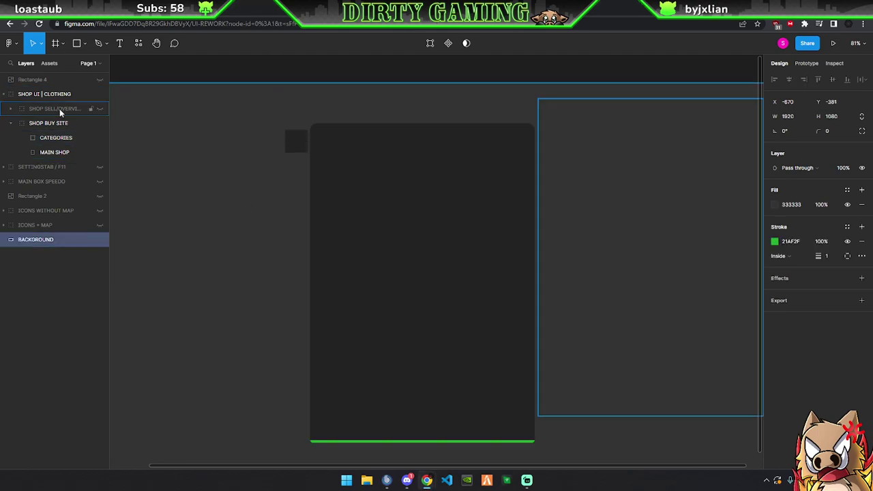
pyautogui.moveTo(56, 138)
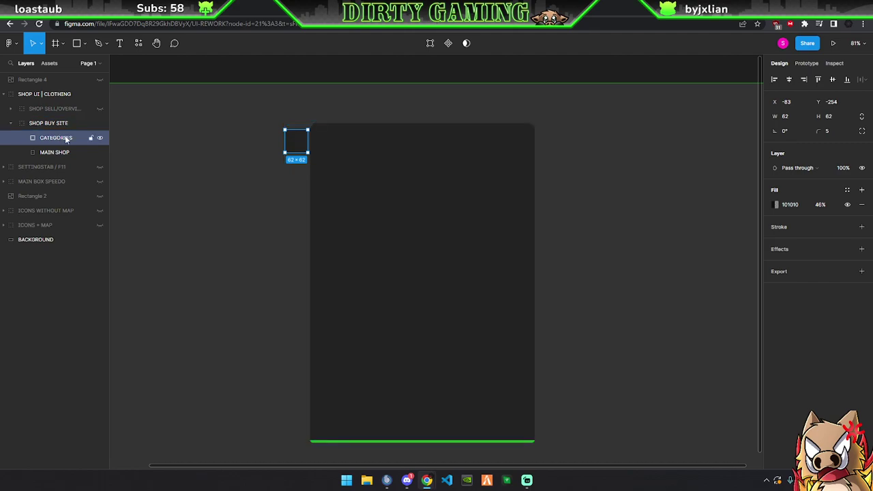
pyautogui.doubleClick(75, 139)
pyautogui.press('BackSpace')
pyautogui.press('BackSpace')
pyautogui.press('BackSpace')
pyautogui.press('BackSpace')
pyautogui.press('BackSpace')
pyautogui.write('RT')
pyautogui.click(270, 142)
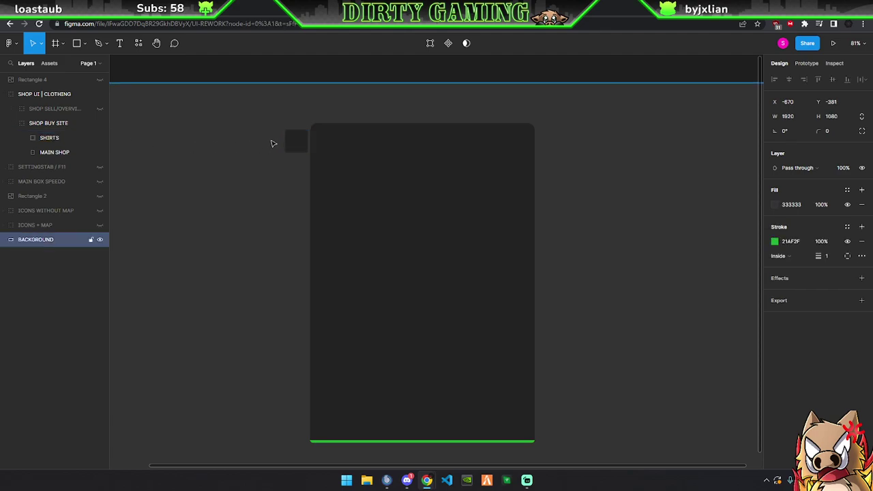
# Duplicate SHIRTS below itself and name the copy PANTS
pyautogui.click(62, 137)
pyautogui.hotkey('ctrl', 'd')
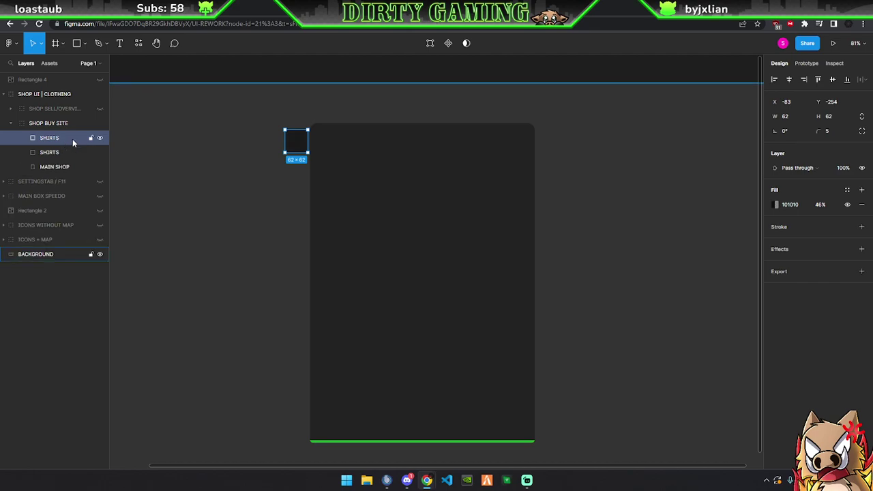
pyautogui.moveTo(296, 154); pyautogui.dragTo(301, 180)
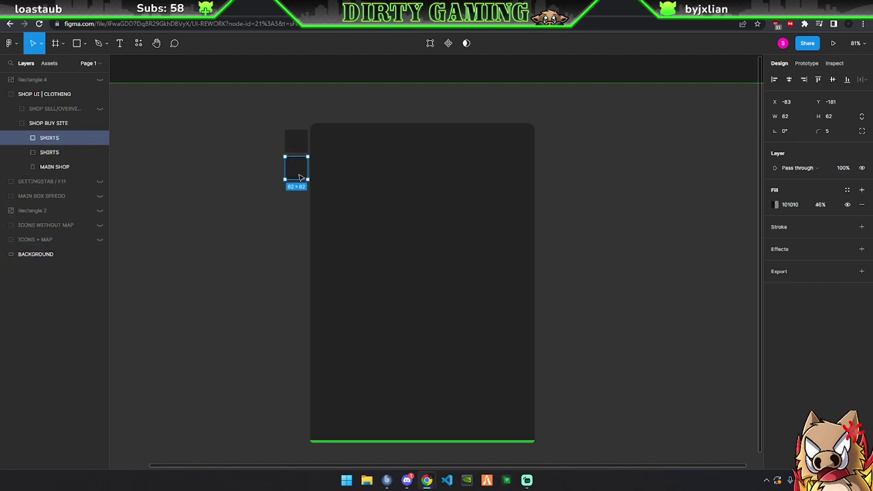
pyautogui.click(51, 153)
pyautogui.doubleClick(50, 153)
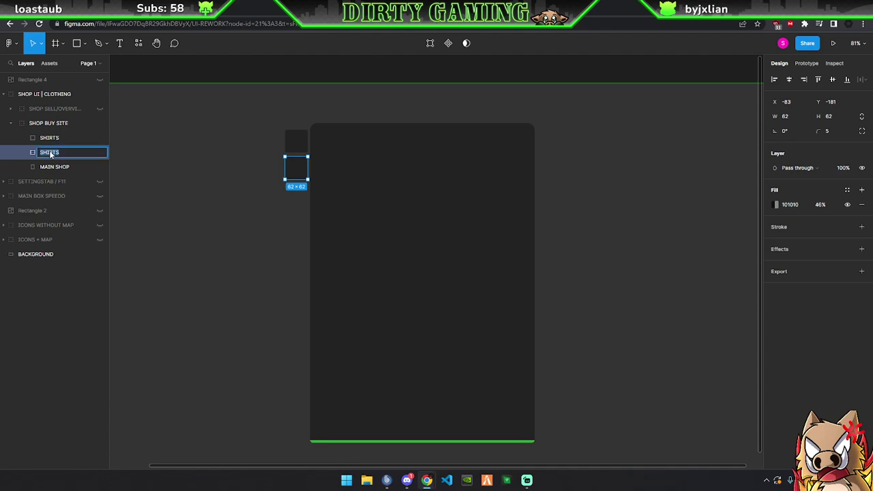
pyautogui.write('PANTS')
pyautogui.press('Return')
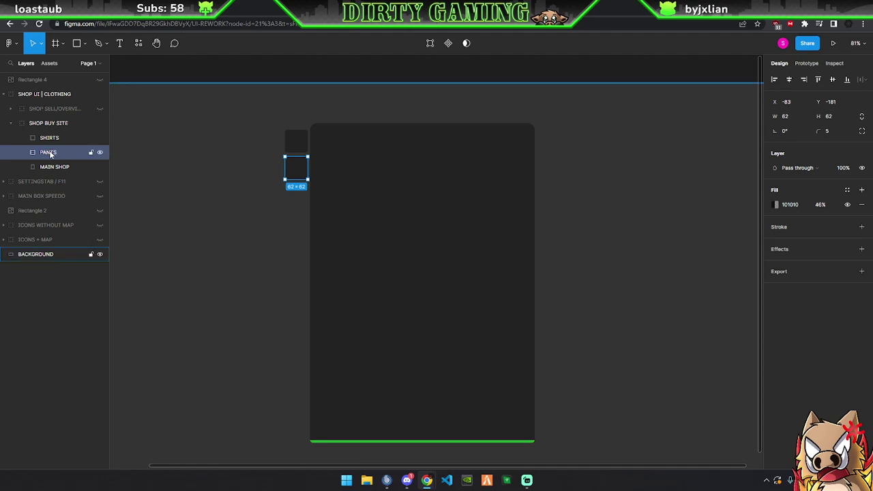
pyautogui.scroll(5, 273, 145)
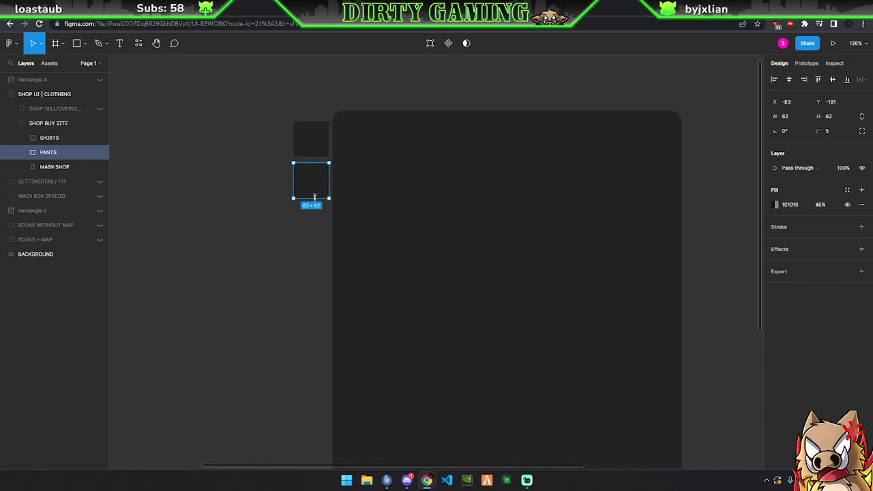
pyautogui.click(252, 193)
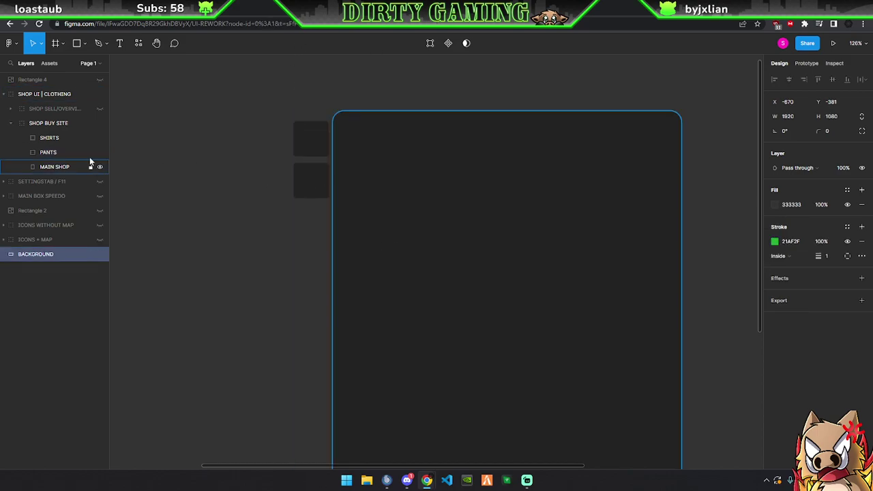
# Duplicate PANTS below it, name it SHOES, and space it evenly
pyautogui.scroll(-1, 387, 223)
pyautogui.scroll(-1, 387, 224)
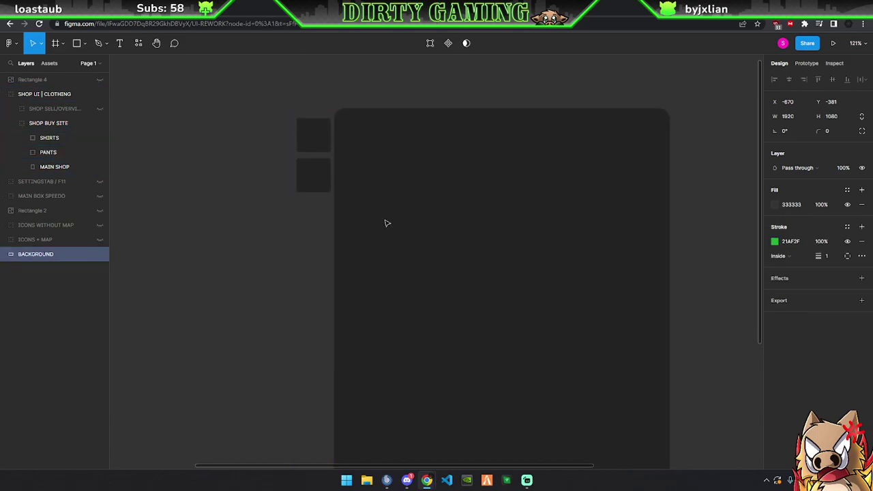
pyautogui.click(59, 152)
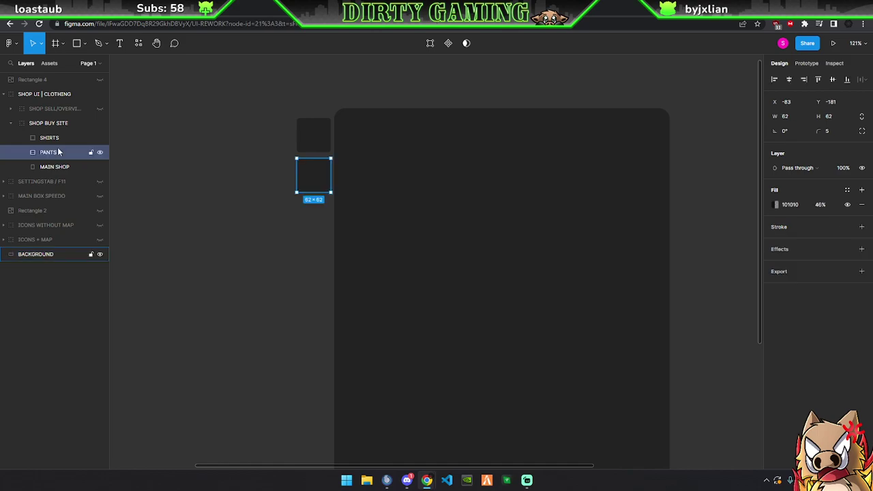
pyautogui.hotkey('ctrl', 'd')
pyautogui.moveTo(313, 182); pyautogui.dragTo(320, 227)
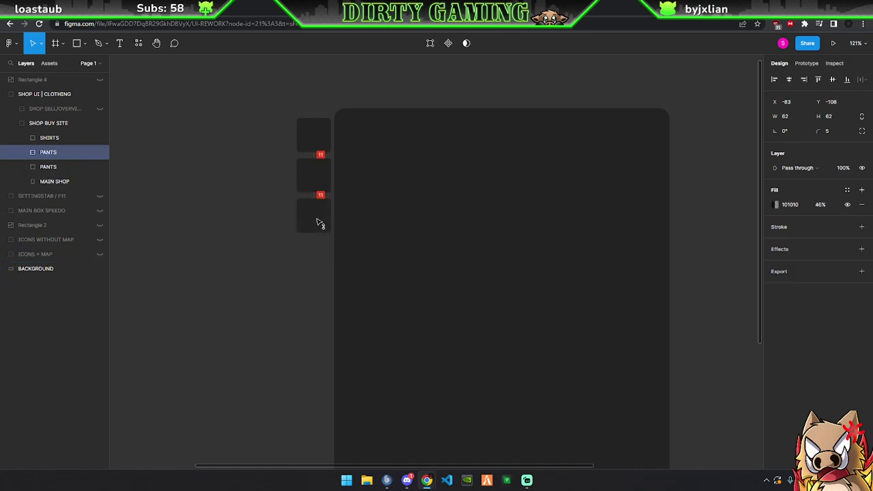
pyautogui.click(49, 171)
pyautogui.doubleClick(47, 167)
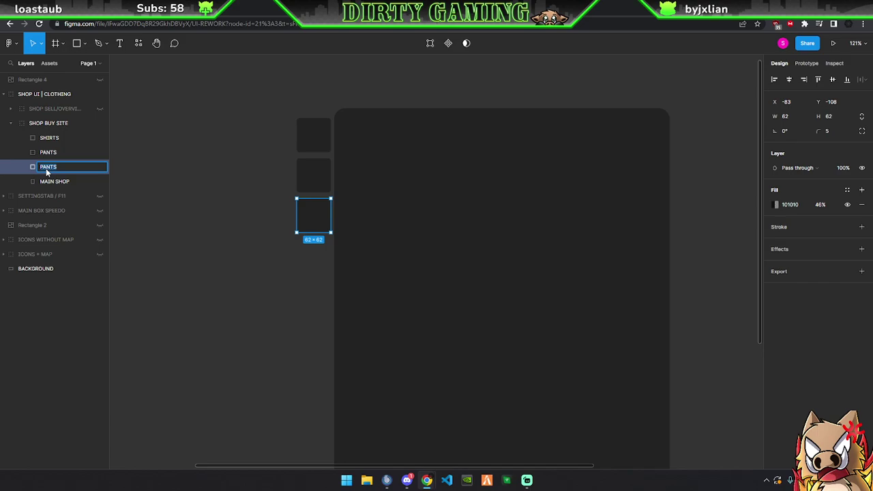
pyautogui.write('SHOES')
pyautogui.press('Return')
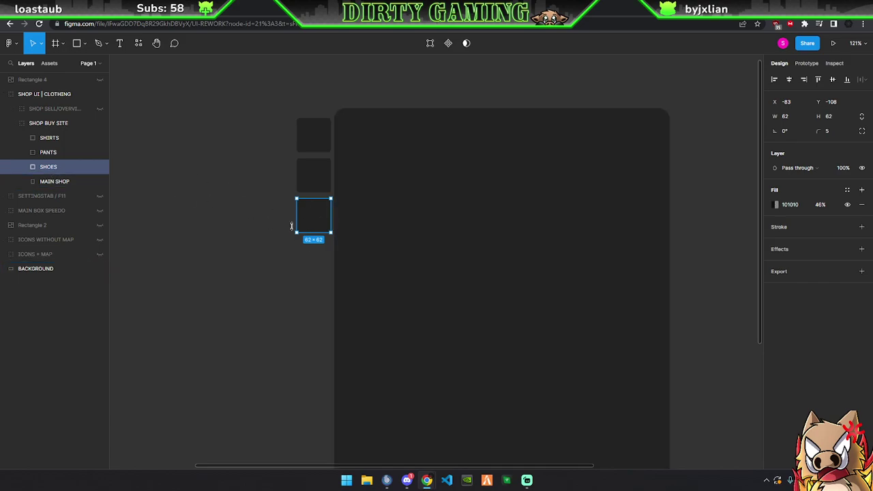
pyautogui.moveTo(319, 230)
pyautogui.mouseDown()
pyautogui.moveTo(318, 250)
pyautogui.moveTo(320, 230)
pyautogui.mouseUp()
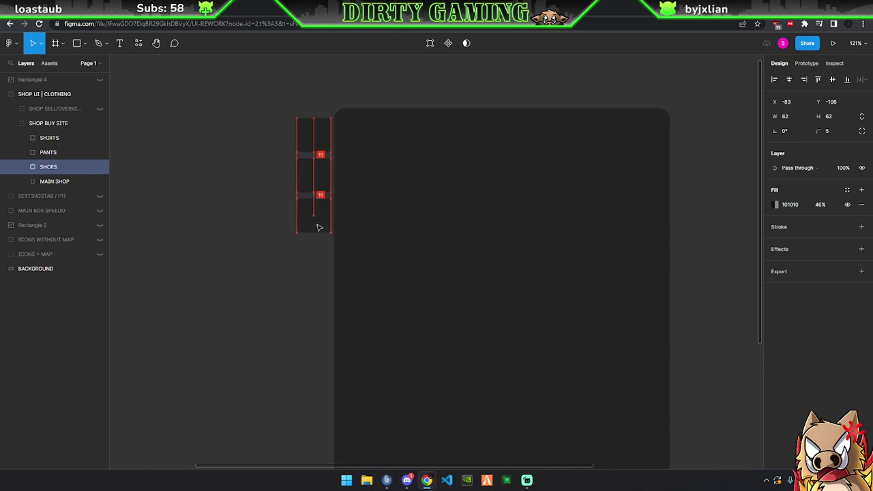
pyautogui.moveTo(320, 230); pyautogui.dragTo(315, 261)
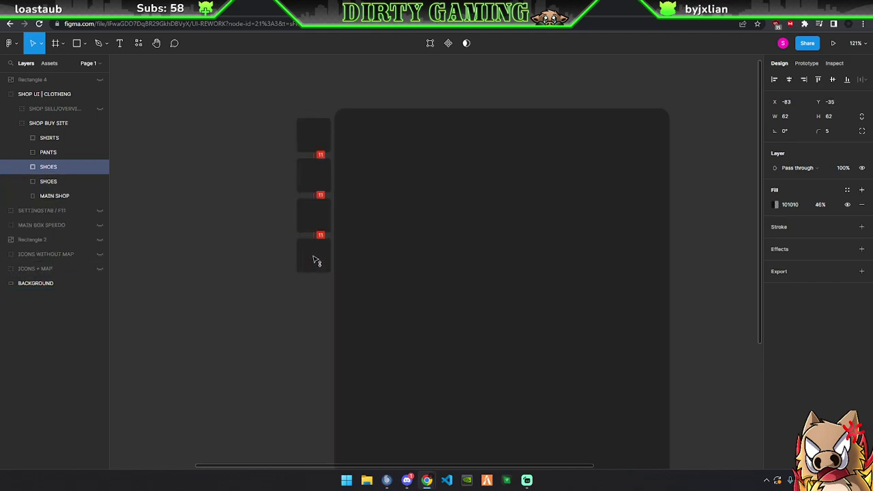
# Rename the fourth square GLOVES
pyautogui.doubleClick(49, 182)
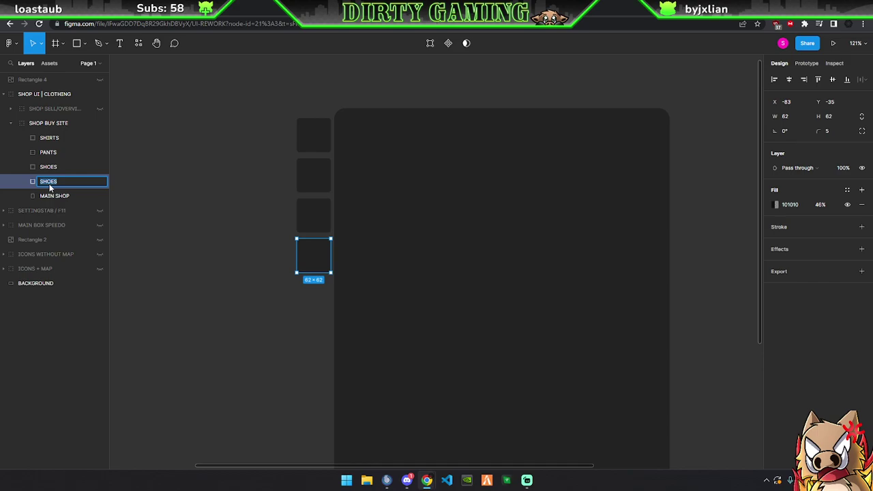
pyautogui.write('GLOV')
pyautogui.press('Return')
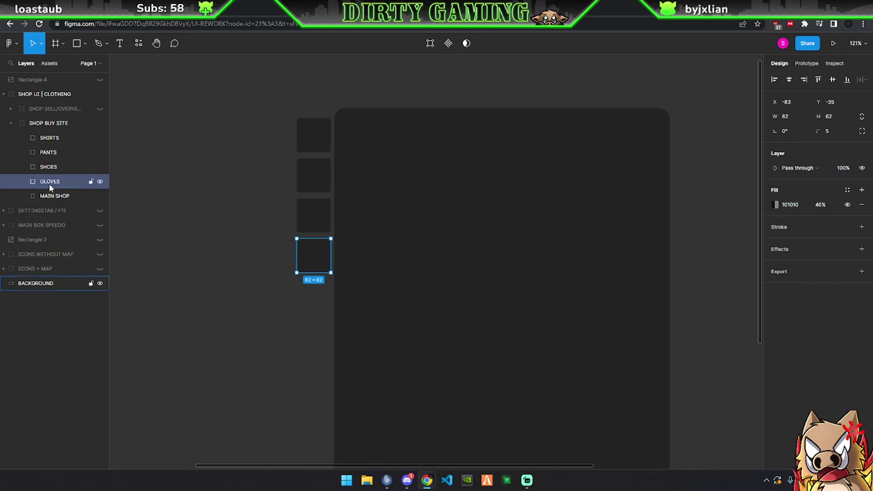
pyautogui.click(396, 257)
# Zoom out to view the whole SHOP BUY SITE frame with its four category tiles
pyautogui.scroll(-1, 395, 257)
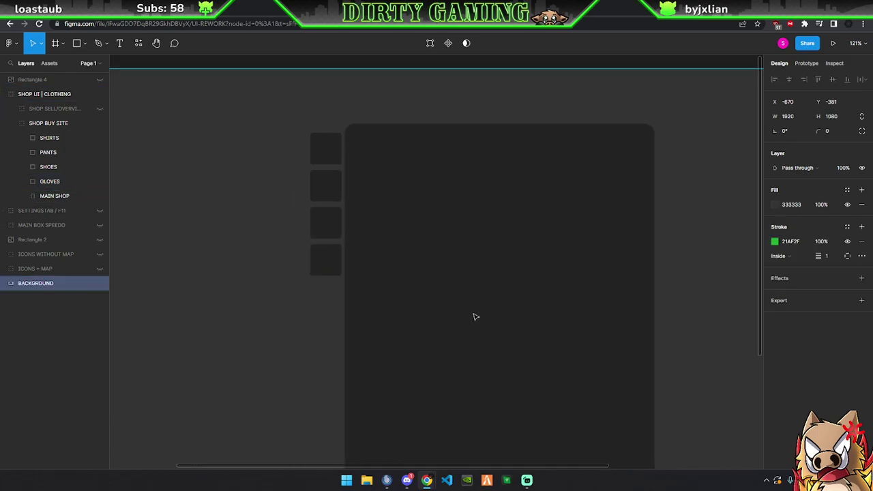
pyautogui.scroll(-2, 473, 315)
pyautogui.scroll(-2, 536, 306)
pyautogui.scroll(-2, 676, 331)
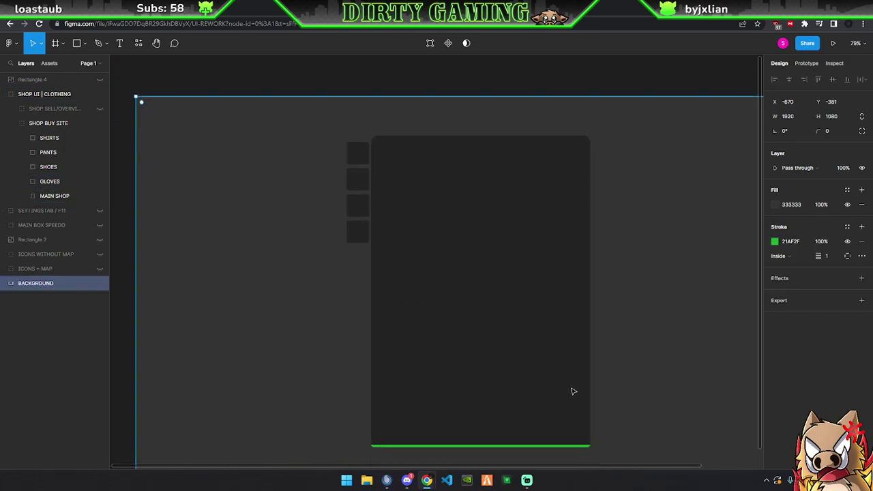
pyautogui.moveTo(599, 469); pyautogui.dragTo(622, 475)
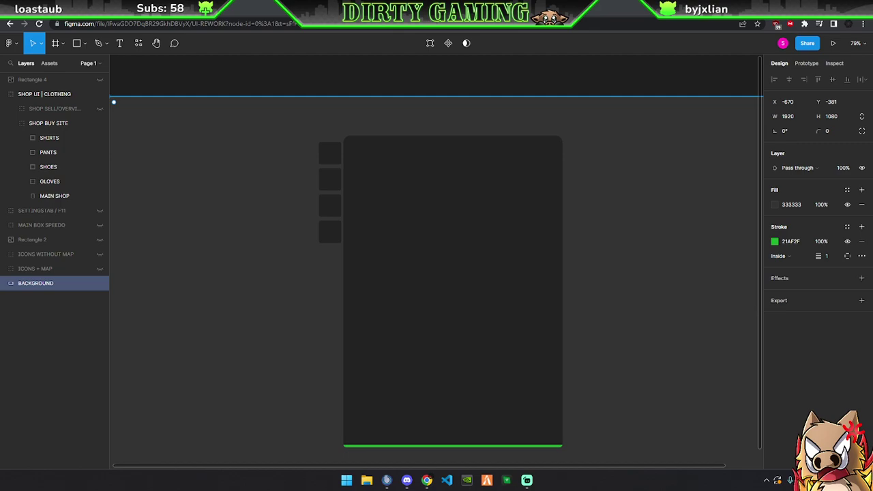
# Load fontawesome.com in a new tab and go to its icon library
pyautogui.hotkey('ctrl', 't')
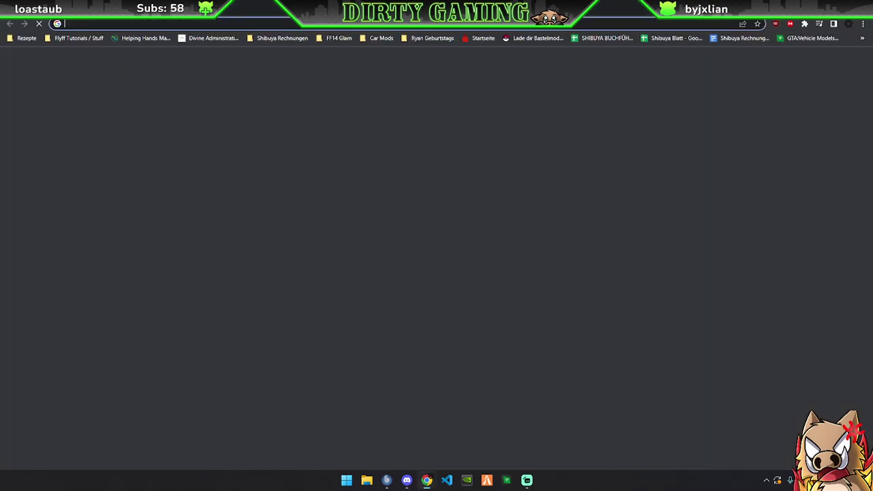
pyautogui.write('fontawesome.com')
pyautogui.press('Return')
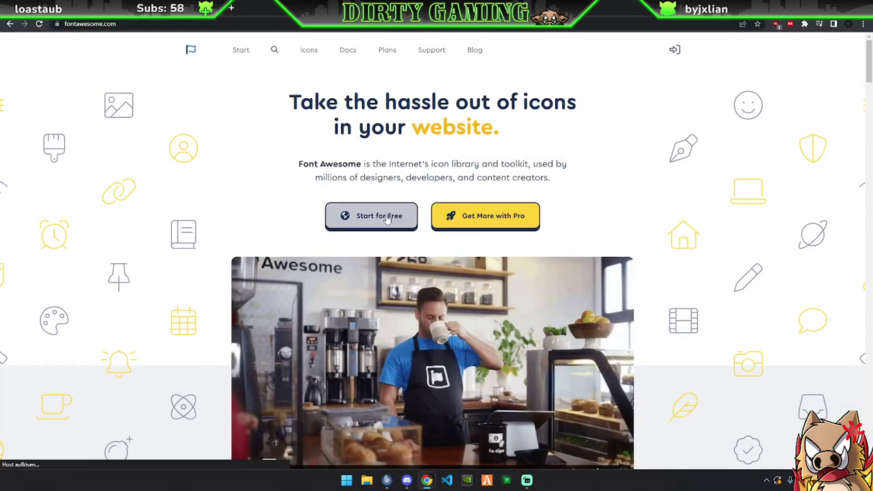
pyautogui.click(295, 53)
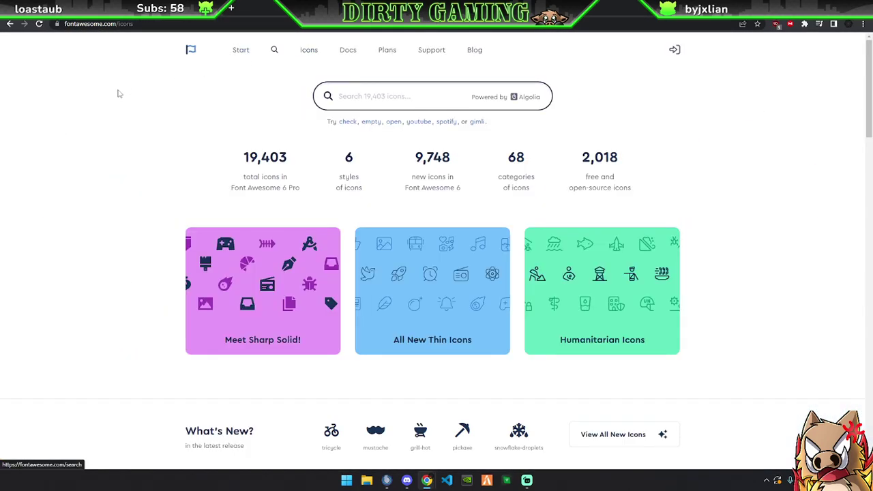
# Search free icons for 'pants' then 'clothing' and open the shirt icon's details
pyautogui.click(413, 97)
pyautogui.write('pants')
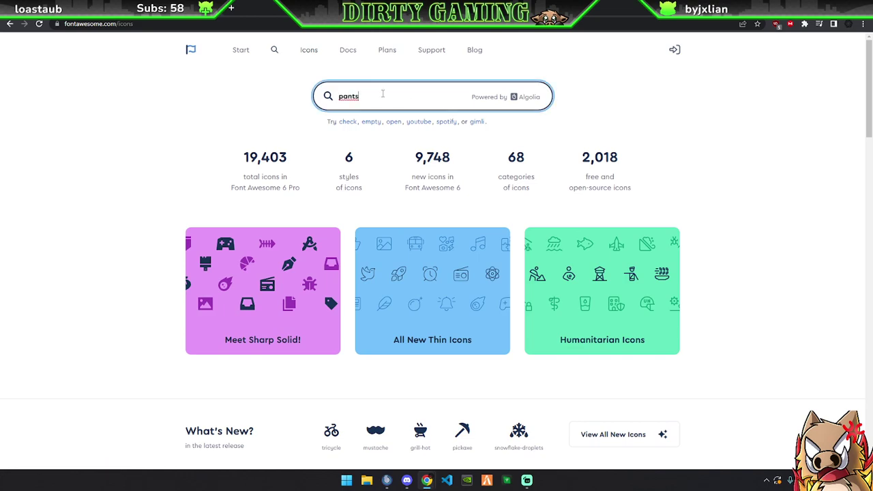
pyautogui.press('Return')
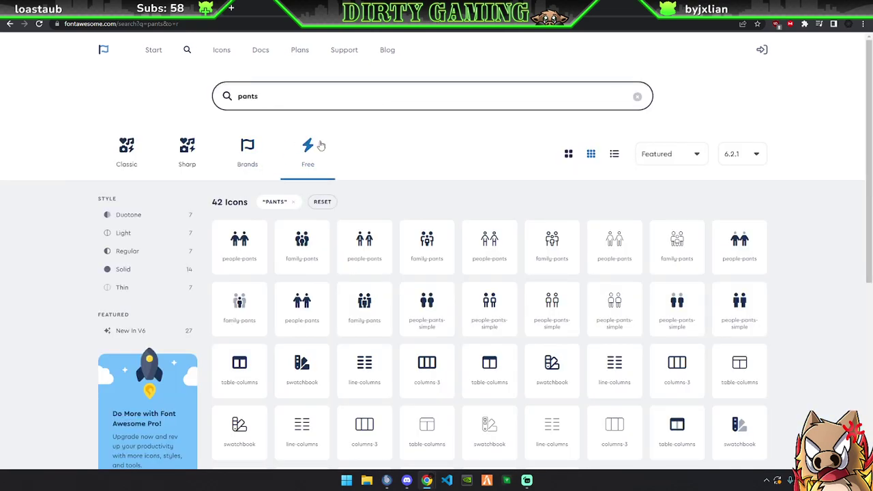
pyautogui.click(321, 146)
pyautogui.press('/')
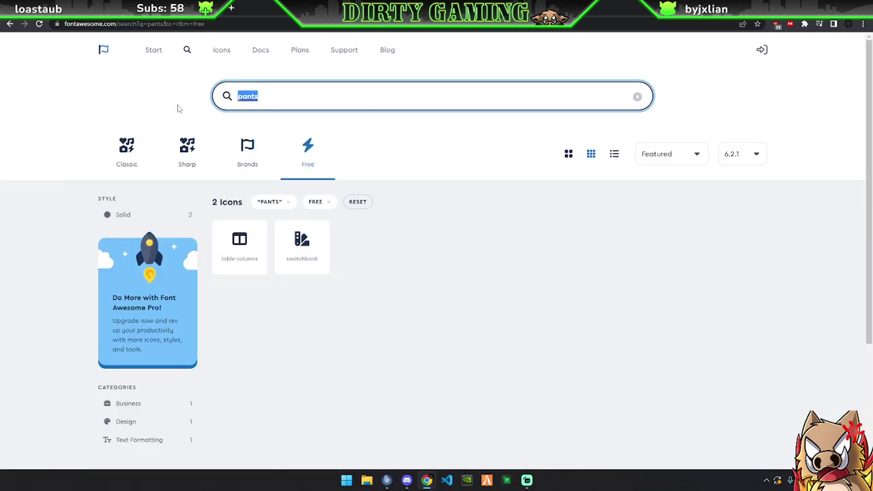
pyautogui.write('clothing')
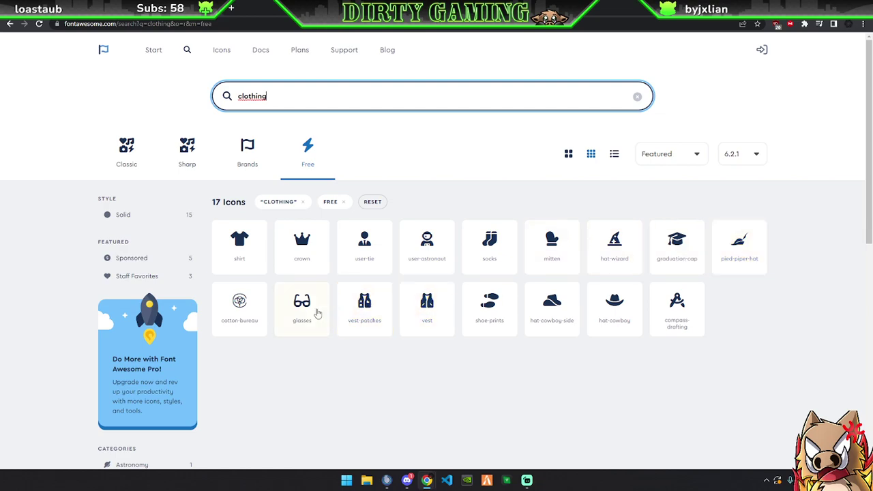
pyautogui.click(246, 253)
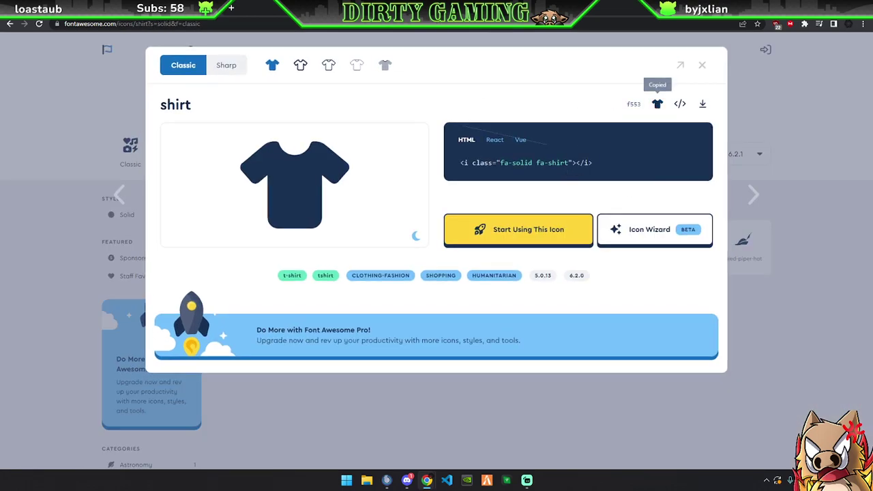
pyautogui.hotkey('ctrl', 'Tab')
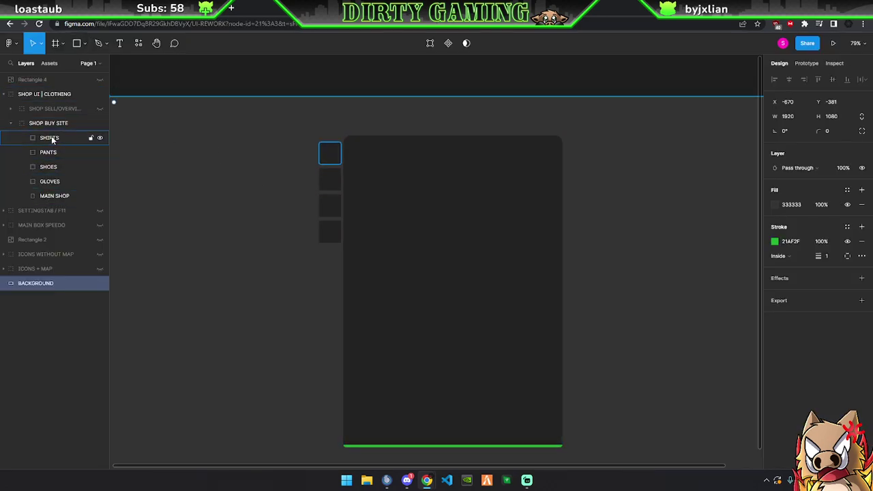
# Paste the shirt glyph onto the SHIRTS button and set it to Font Awesome 6 Free Solid
pyautogui.click(49, 138)
pyautogui.hotkey('ctrl', 'v')
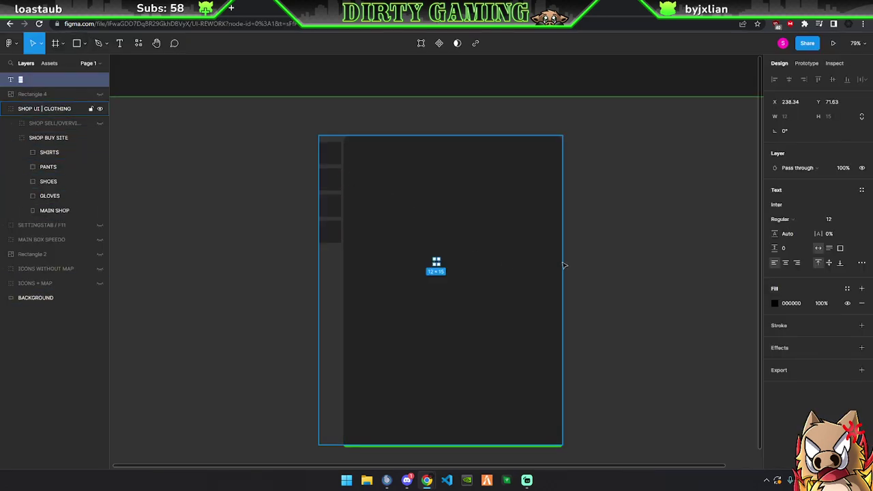
pyautogui.click(800, 205)
pyautogui.write('Font')
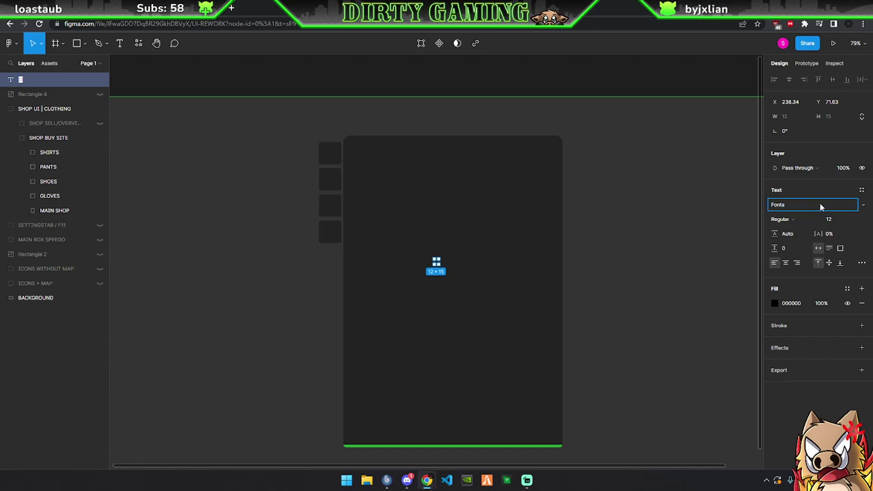
pyautogui.press('Down')
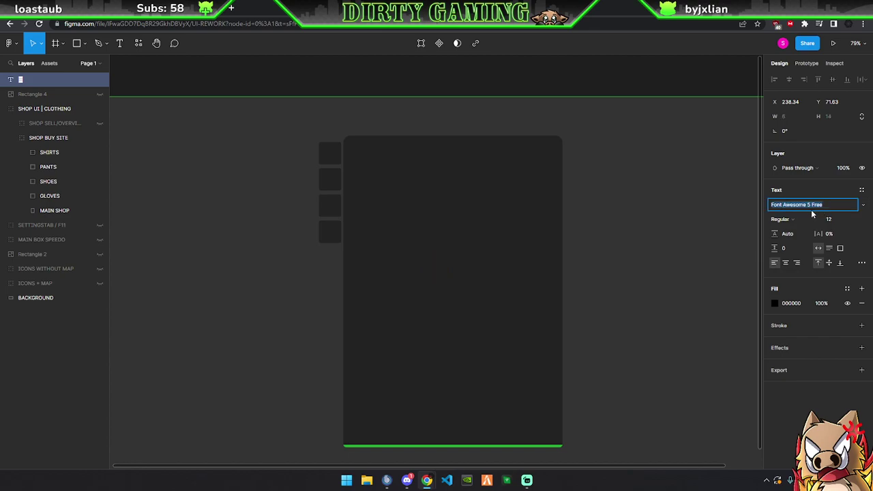
pyautogui.press('Down')
pyautogui.click(781, 219)
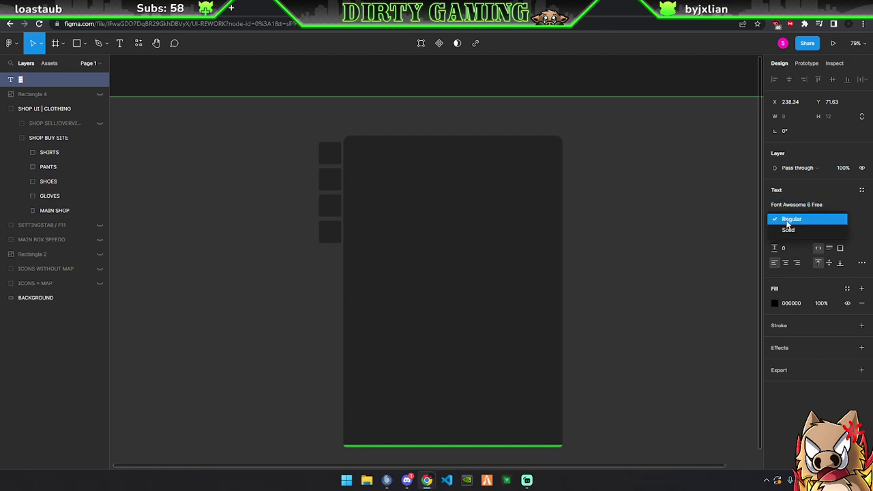
pyautogui.click(788, 229)
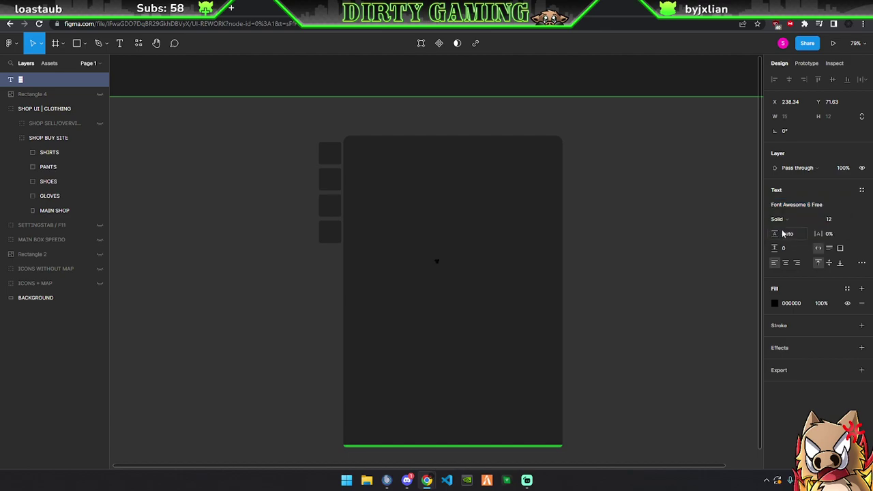
# Give the shirt glyph a DBDBDB fill and move it into the top sidebar square
pyautogui.click(775, 303)
pyautogui.click(656, 261)
pyautogui.moveTo(633, 266); pyautogui.dragTo(633, 261)
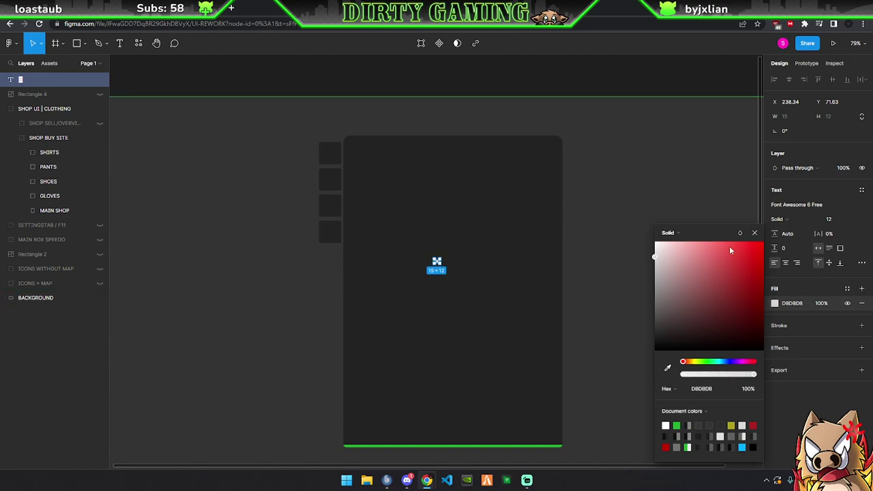
pyautogui.click(755, 233)
pyautogui.moveTo(437, 262)
pyautogui.mouseDown()
pyautogui.moveTo(333, 169)
pyautogui.moveTo(334, 156)
pyautogui.mouseUp()
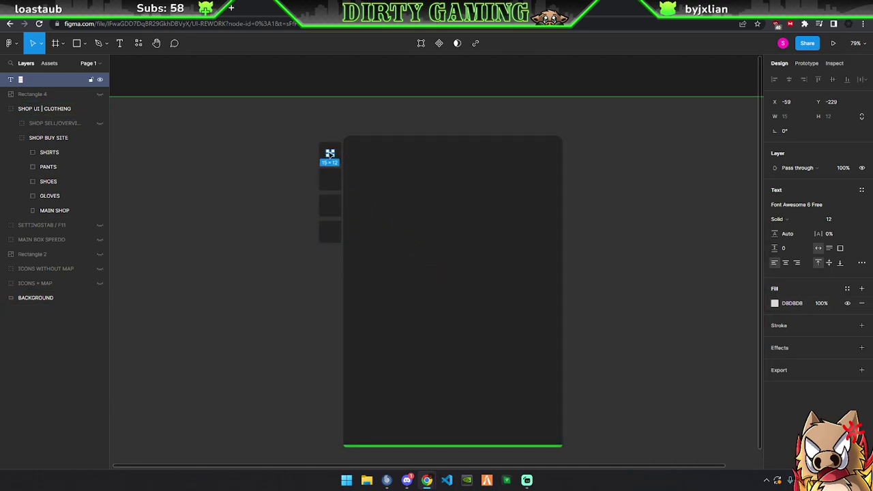
pyautogui.scroll(3, 334, 157)
# Set the shirt icon's font size to 24 and centre it in the top tile
pyautogui.scroll(3, 335, 159)
pyautogui.hotkey('ctrl', 'v')
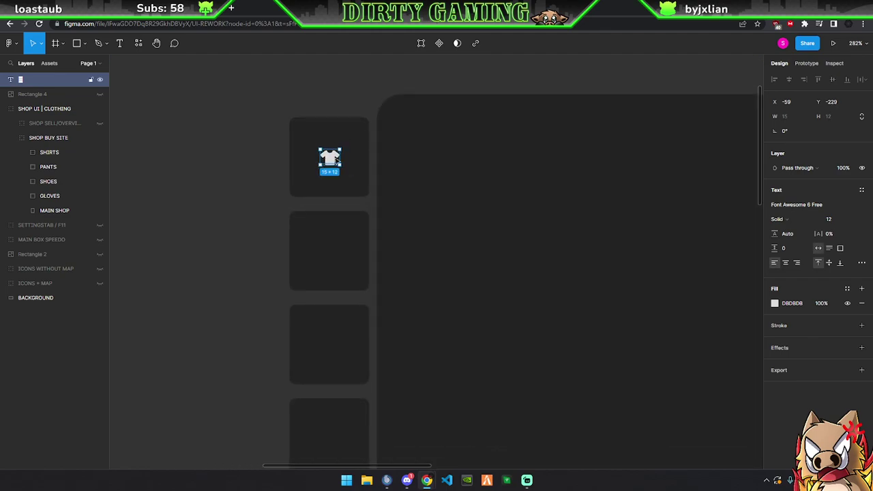
pyautogui.doubleClick(330, 157)
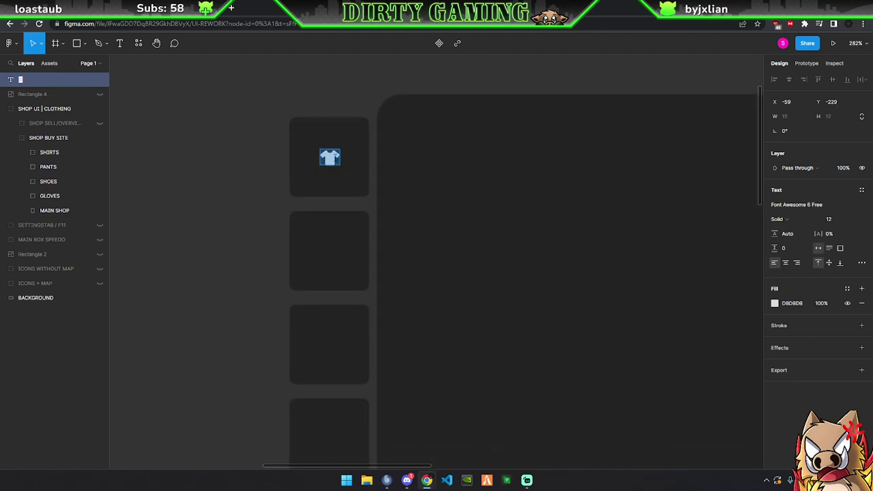
pyautogui.click(849, 219)
pyautogui.click(849, 285)
pyautogui.press('Escape')
pyautogui.moveTo(352, 176); pyautogui.dragTo(337, 163)
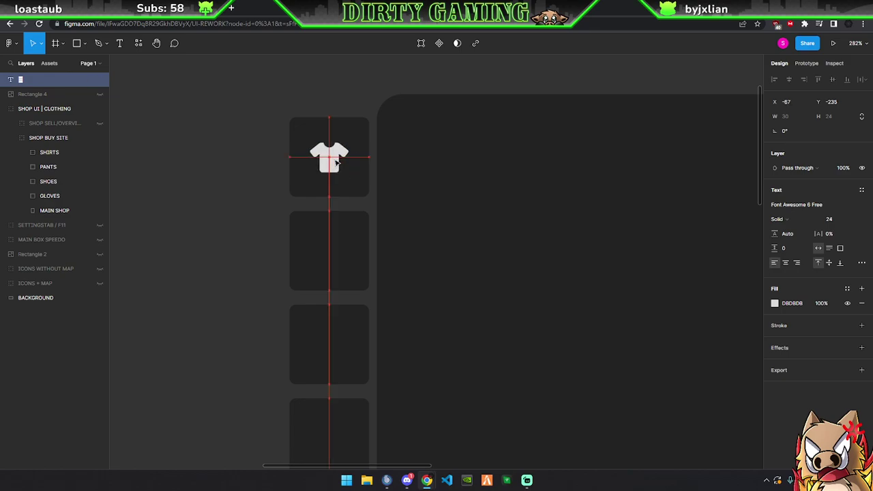
# Enlarge the shirt icon to size 32 and recentre it in the tile
pyautogui.click(838, 223)
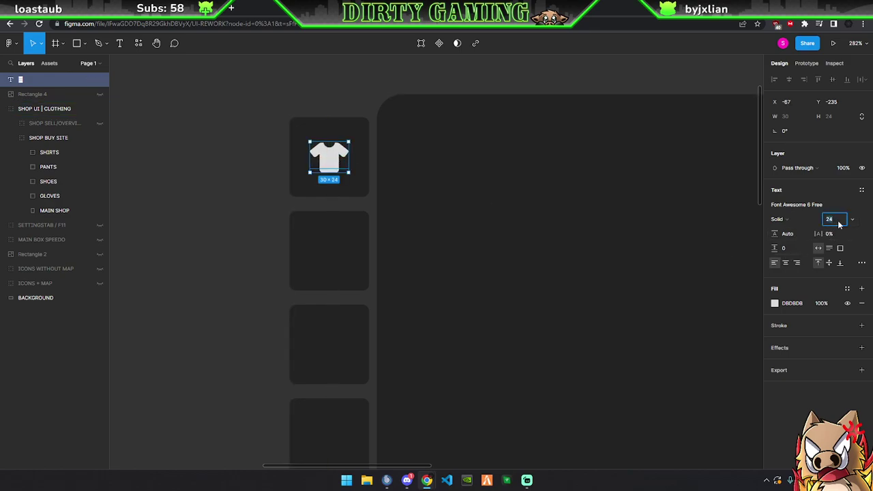
pyautogui.click(852, 219)
pyautogui.click(838, 230)
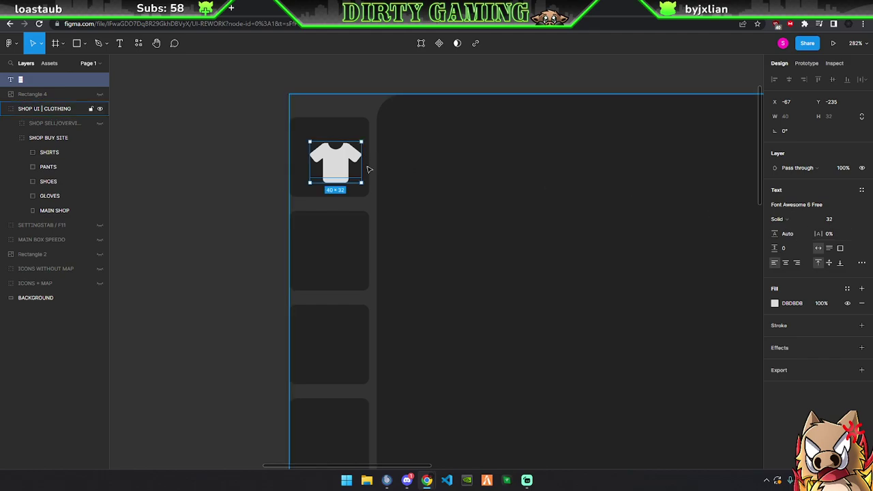
pyautogui.moveTo(335, 162); pyautogui.dragTo(329, 157)
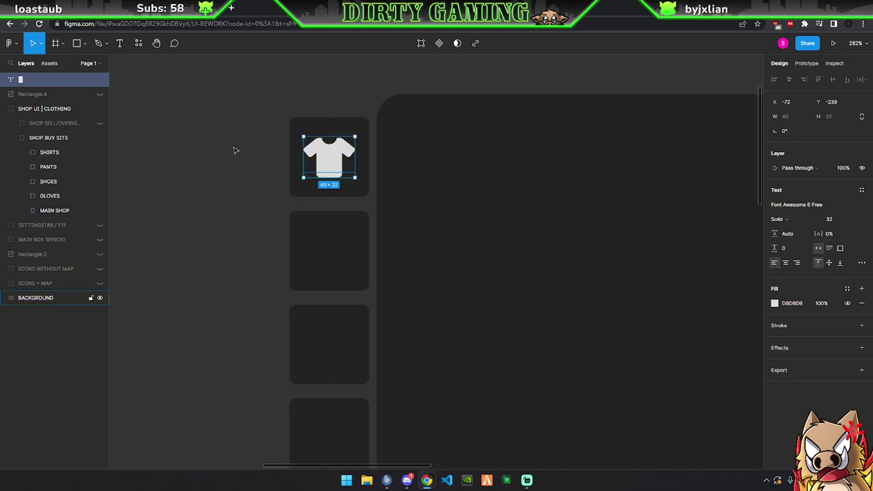
pyautogui.scroll(-5, 228, 164)
pyautogui.click(205, 175)
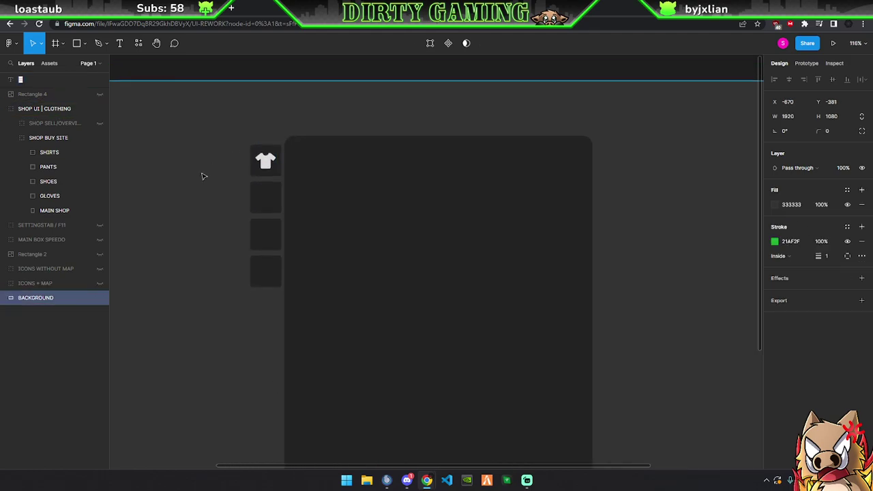
pyautogui.scroll(-2, 202, 176)
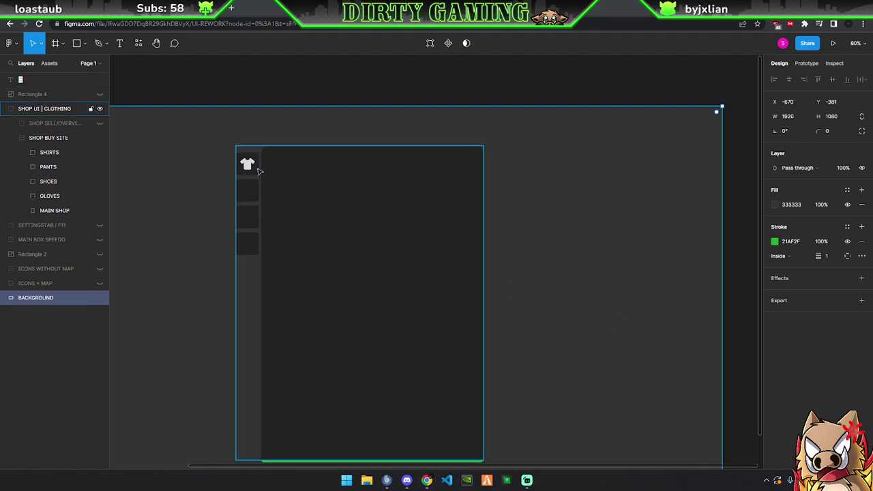
pyautogui.scroll(3, 213, 166)
pyautogui.scroll(2, 212, 166)
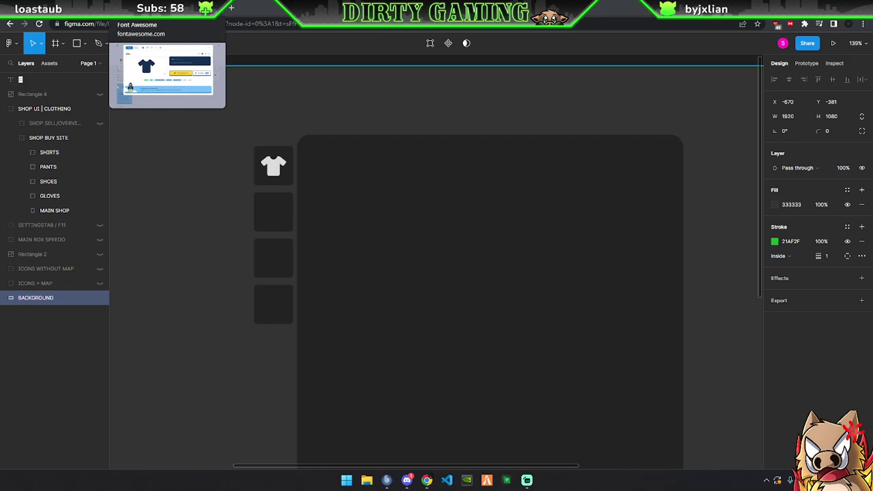
# Back on Font Awesome, close the shirt details and search icons for 'shoe'
pyautogui.click(157, 9)
pyautogui.press('Escape')
pyautogui.moveTo(268, 97); pyautogui.dragTo(212, 106)
pyautogui.write('s')
pyautogui.press('BackSpace')
pyautogui.press('BackSpace')
pyautogui.press('BackSpace')
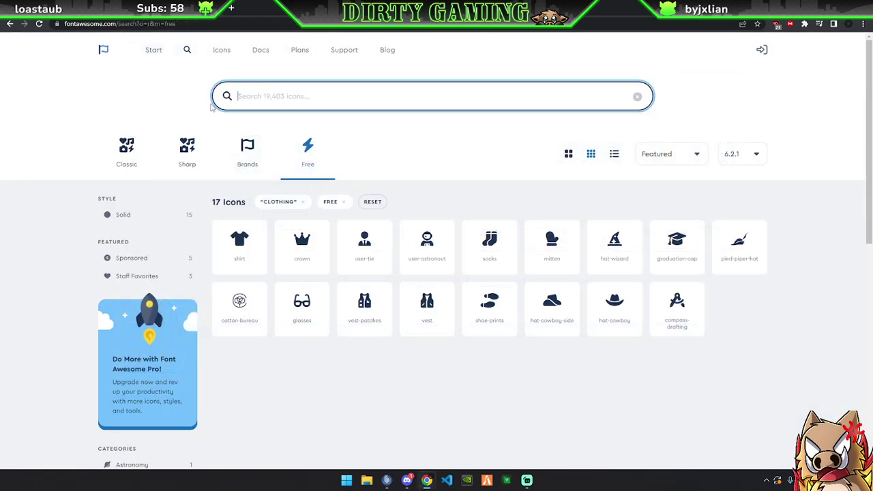
pyautogui.write('shoe')
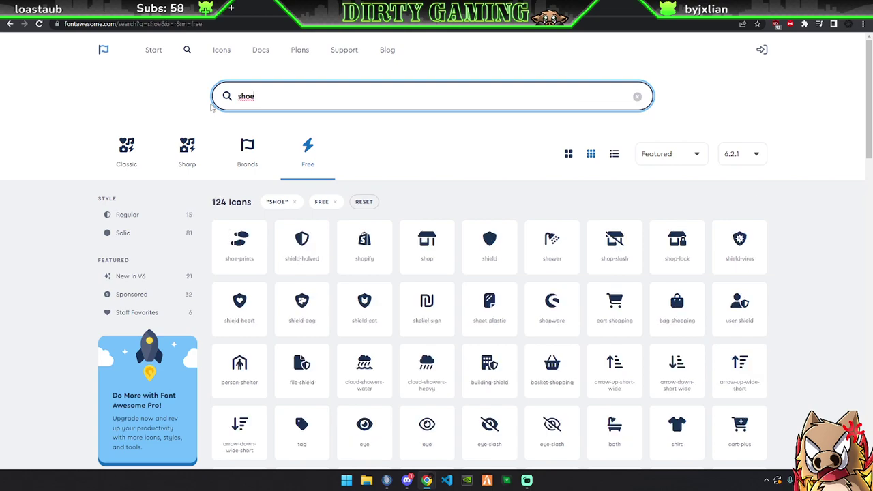
pyautogui.scroll(-2, 514, 212)
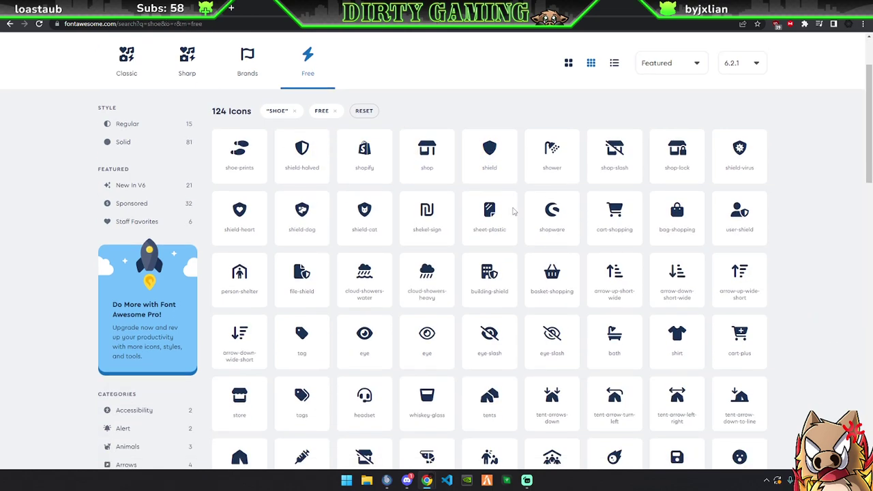
pyautogui.scroll(-2, 514, 211)
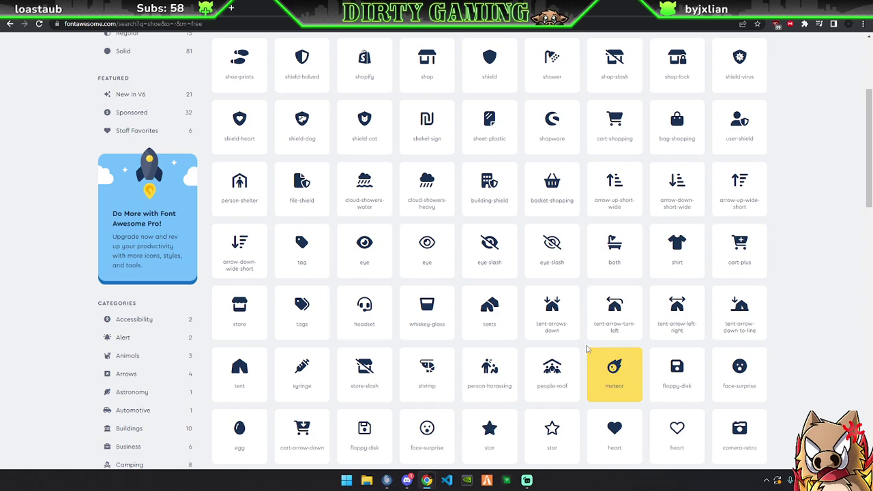
pyautogui.scroll(2, 308, 162)
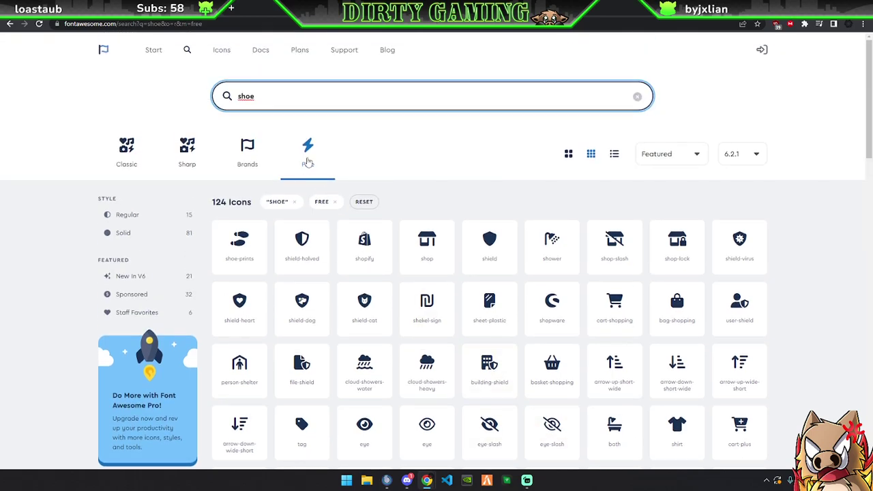
# Search 'glov', open the mitten icon and copy its glyph
pyautogui.doubleClick(245, 98)
pyautogui.write('glo')
pyautogui.write('v')
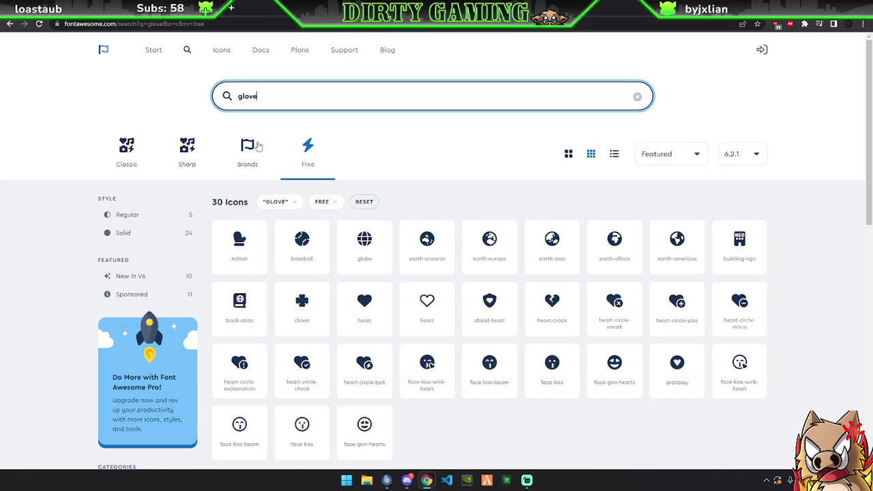
pyautogui.click(239, 246)
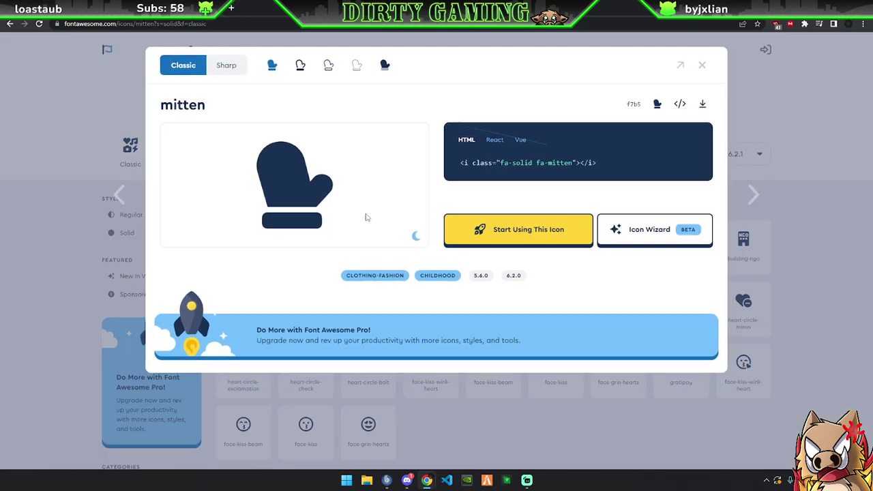
pyautogui.click(656, 105)
pyautogui.hotkey('ctrl', 'Tab')
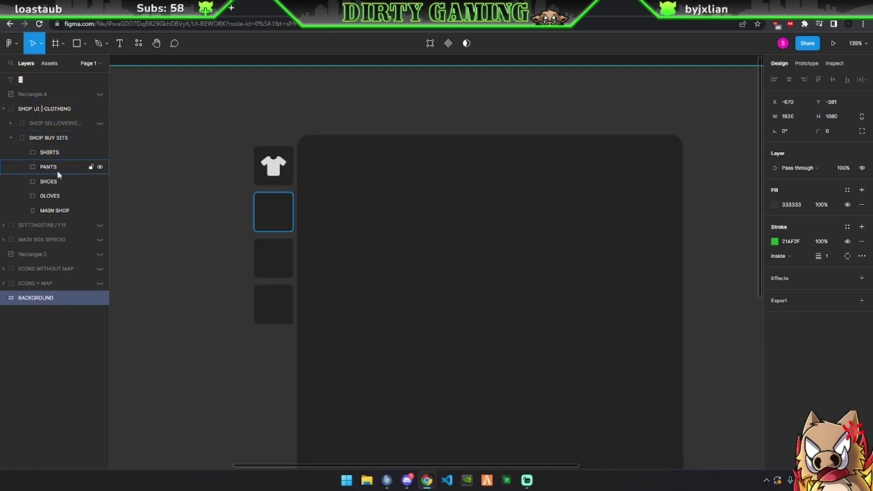
# Paste the mitten glyph with a white fill and place it in the fourth sidebar box
pyautogui.click(50, 196)
pyautogui.hotkey('ctrl', 'v')
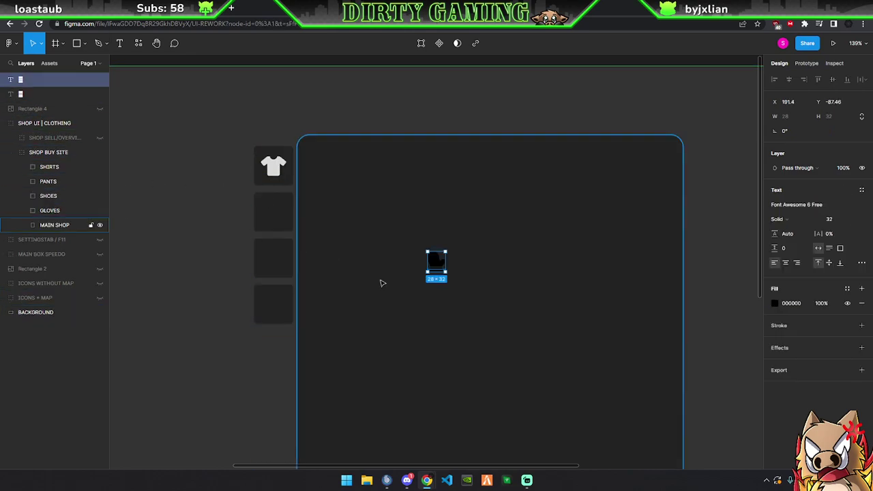
pyautogui.click(775, 303)
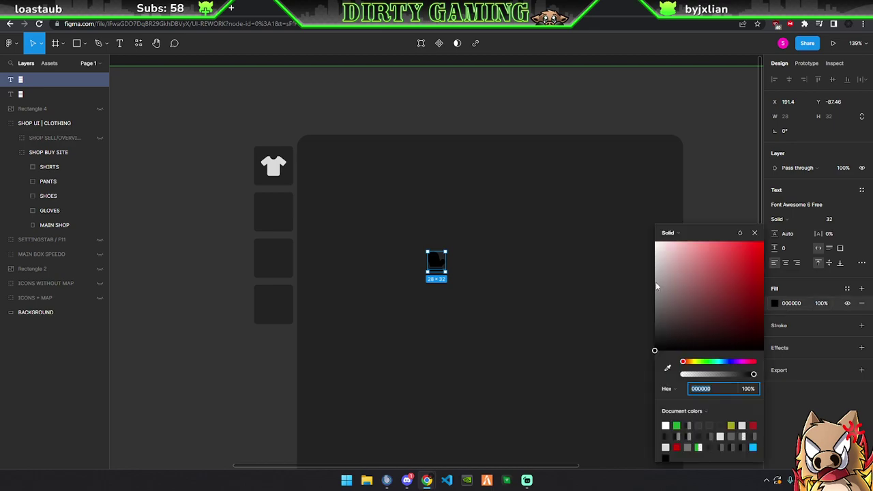
pyautogui.click(666, 425)
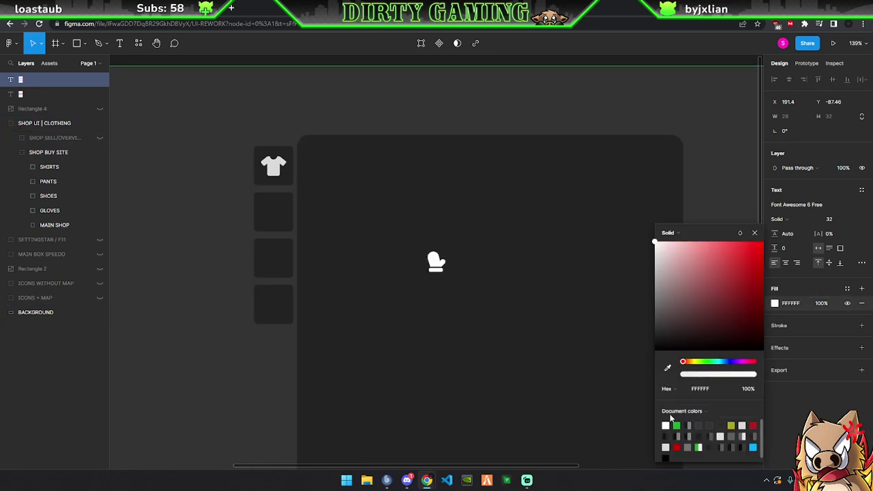
pyautogui.click(756, 233)
pyautogui.moveTo(430, 253); pyautogui.dragTo(270, 246)
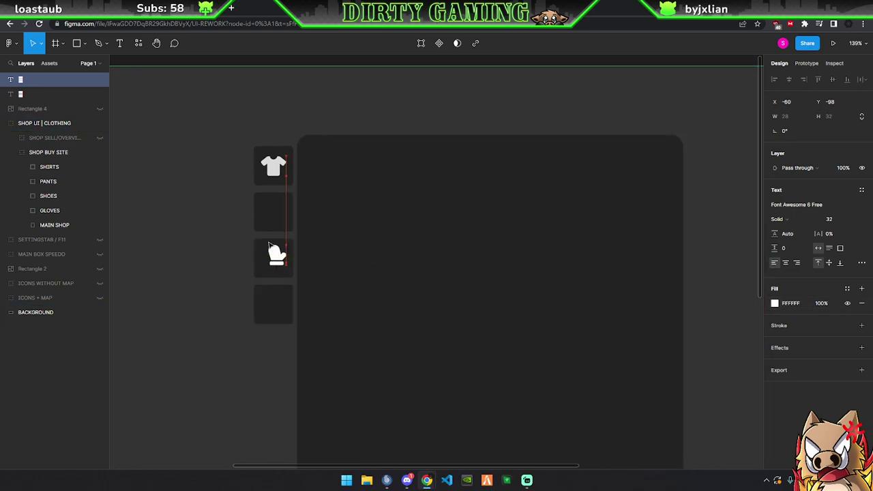
pyautogui.moveTo(270, 245); pyautogui.dragTo(273, 307)
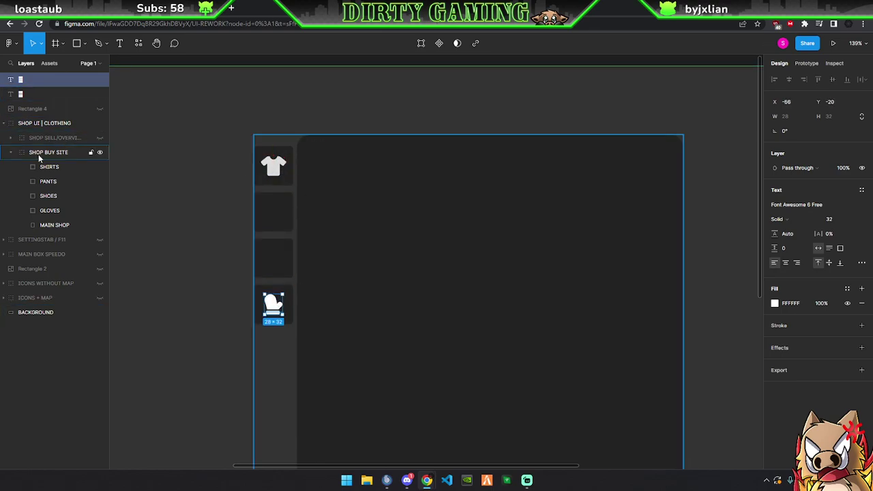
# Group the shirt icon layer with the SHIRTS box and name the group '1'
pyautogui.moveTo(27, 93); pyautogui.dragTo(57, 213)
pyautogui.keyDown('shift'); pyautogui.click(55, 195); pyautogui.keyUp('shift')
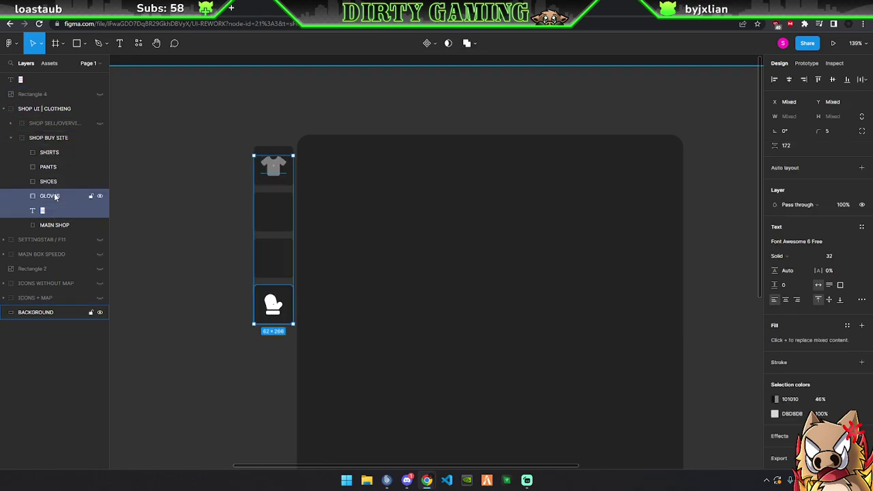
pyautogui.click(54, 212)
pyautogui.moveTo(54, 212); pyautogui.dragTo(53, 152)
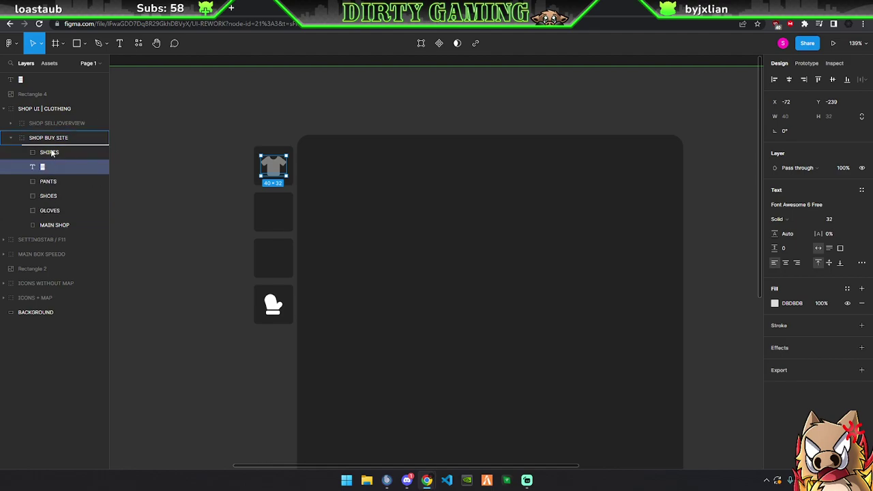
pyautogui.keyDown('shift'); pyautogui.click(48, 166); pyautogui.keyUp('shift')
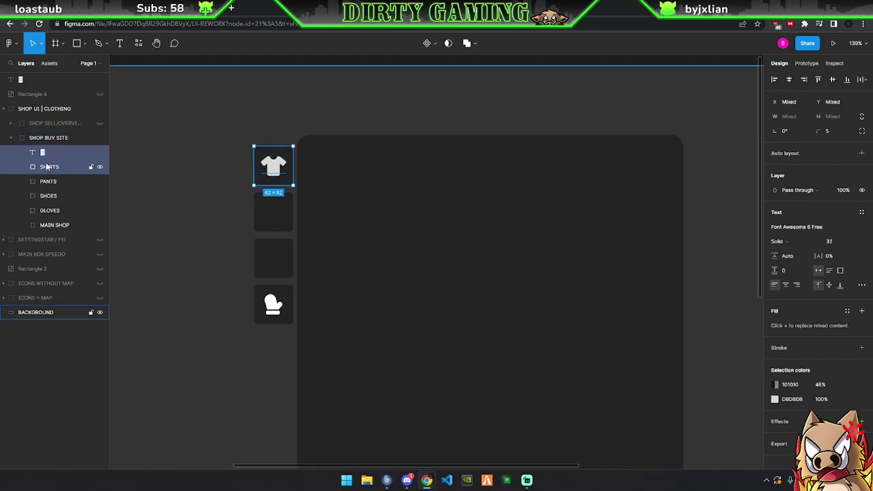
pyautogui.hotkey('ctrl', 'g')
pyautogui.doubleClick(48, 152)
pyautogui.write('1')
pyautogui.press('Return')
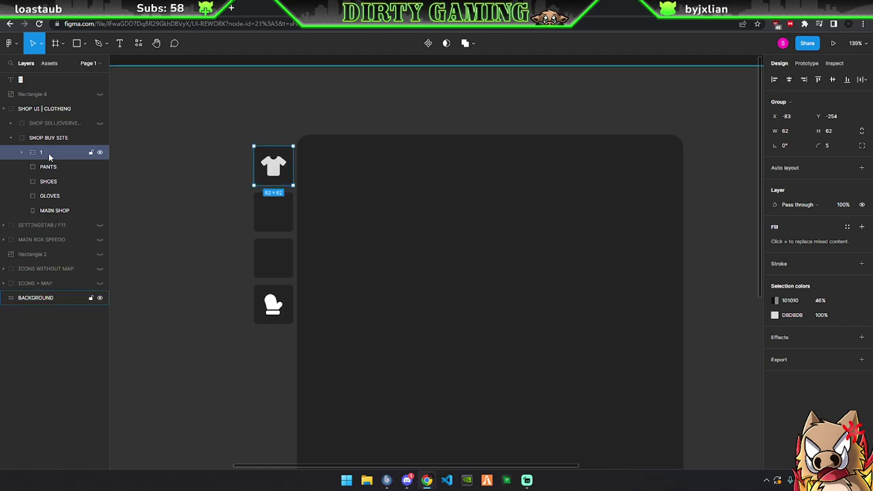
# Group the mitten icon layer with the GLOVES box and name the group '4'
pyautogui.click(21, 82)
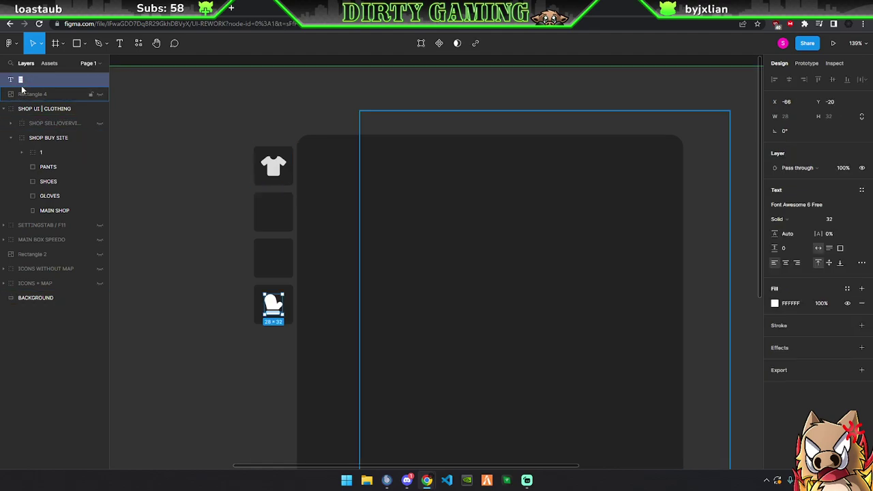
pyautogui.moveTo(21, 89); pyautogui.dragTo(56, 191)
pyautogui.keyDown('shift'); pyautogui.click(55, 197); pyautogui.keyUp('shift')
pyautogui.hotkey('ctrl', 'g')
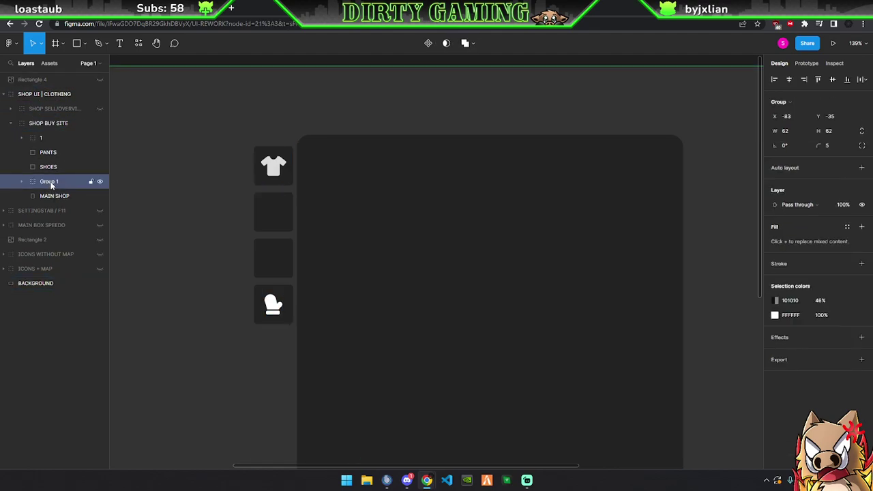
pyautogui.doubleClick(49, 181)
pyautogui.write('4')
pyautogui.press('Return')
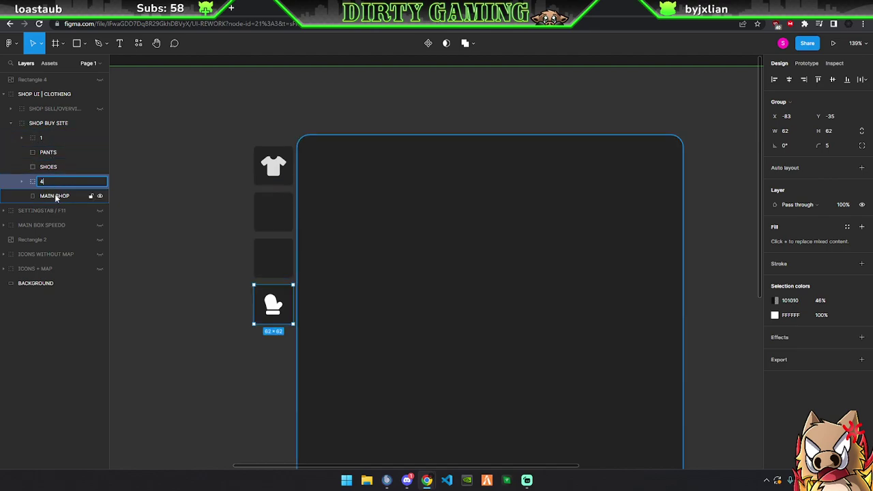
pyautogui.click(57, 196)
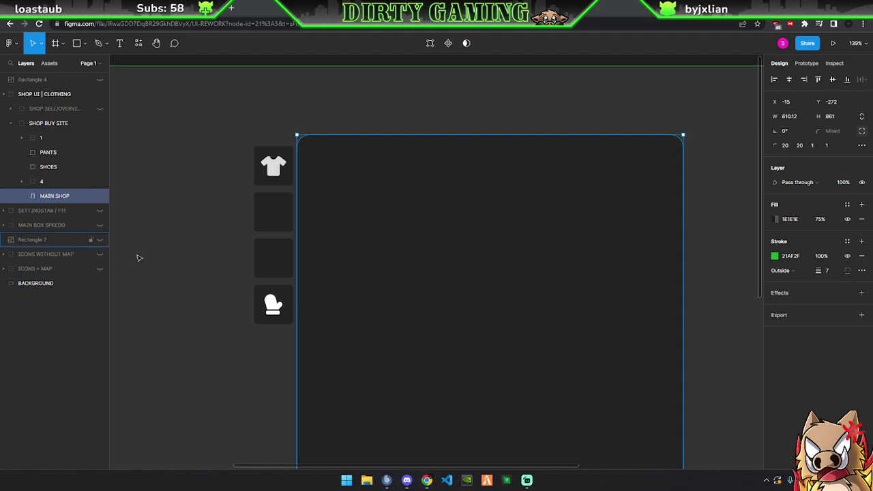
pyautogui.click(49, 153)
pyautogui.hotkey('ctrl', 'Tab')
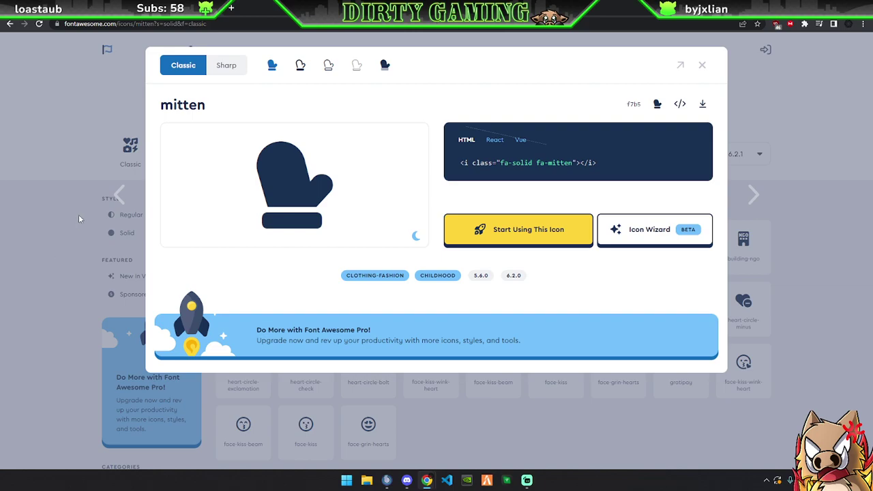
pyautogui.click(81, 217)
pyautogui.click(298, 157)
pyautogui.tripleClick(215, 103)
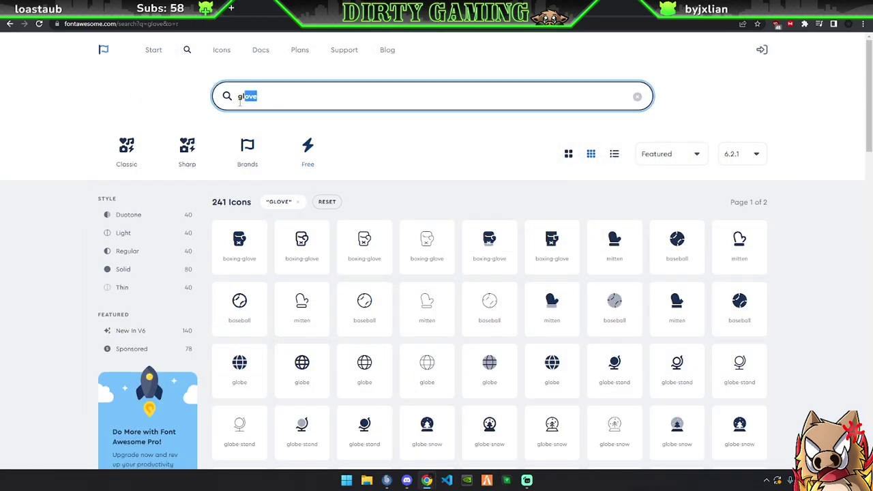
pyautogui.write('pants')
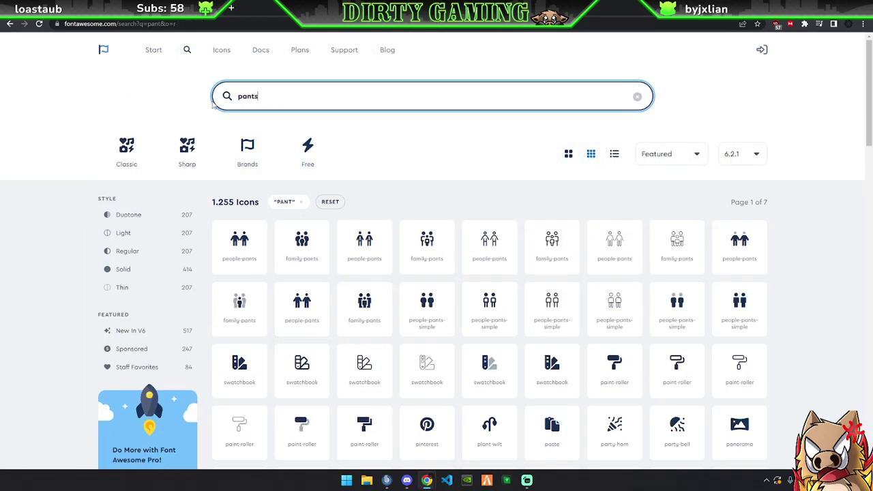
pyautogui.hotkey('ctrl', 'a')
pyautogui.write('t')
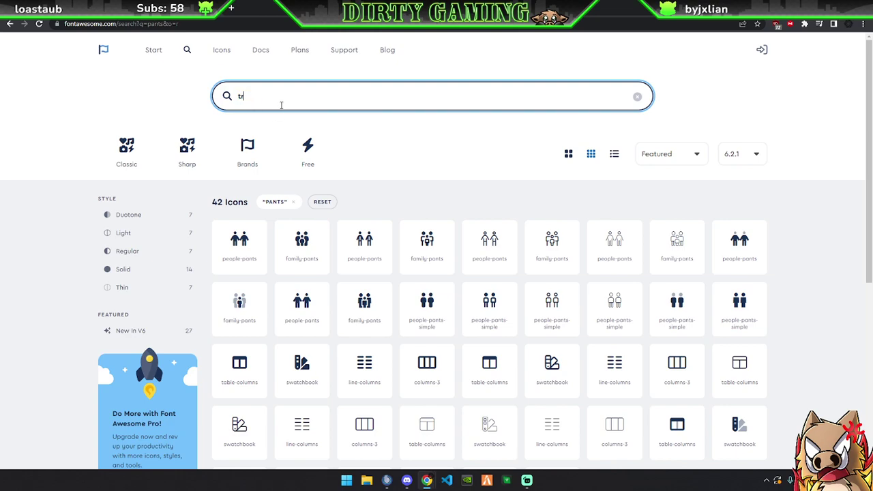
pyautogui.write('r')
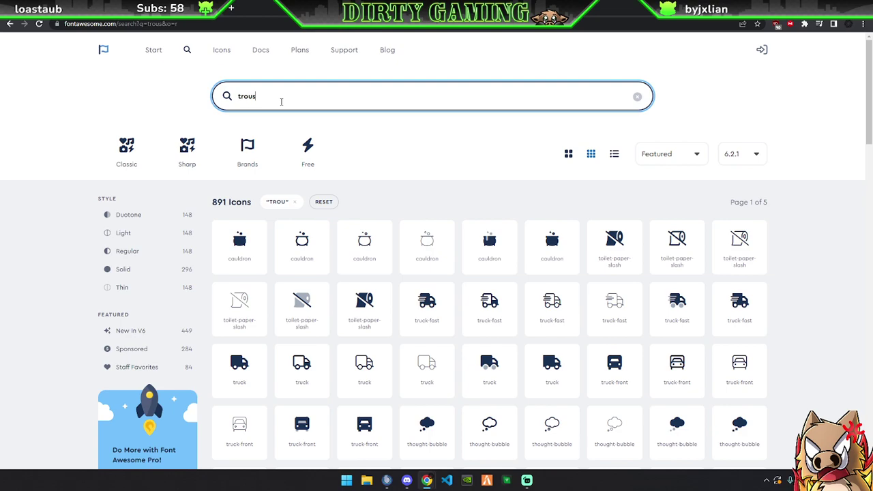
pyautogui.doubleClick(282, 101)
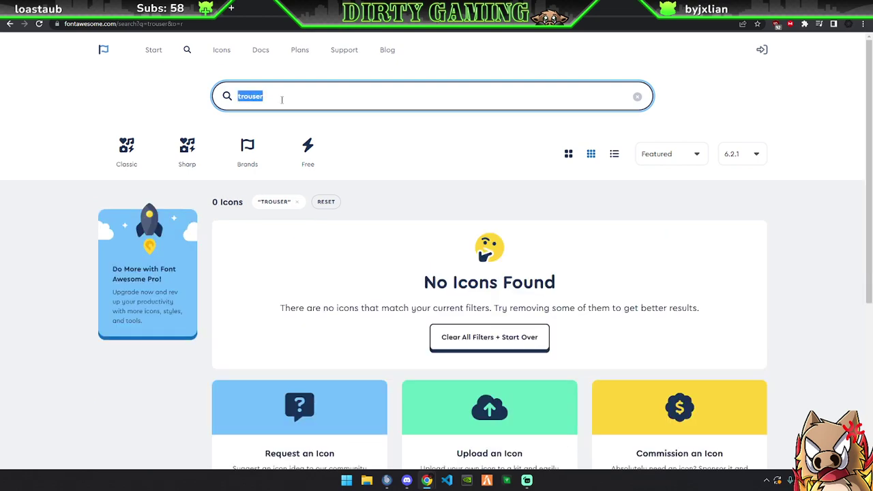
pyautogui.press('BackSpace')
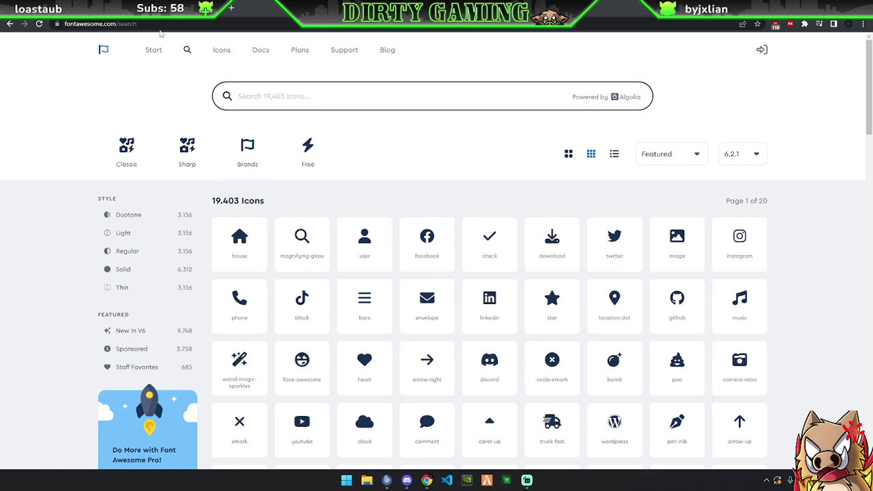
pyautogui.hotkey('ctrl', 'Tab')
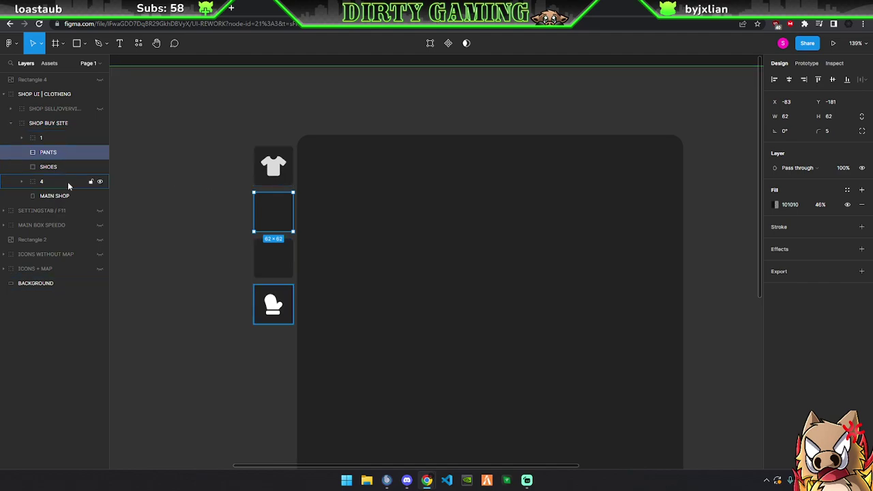
pyautogui.hotkey('ctrl', 'Tab')
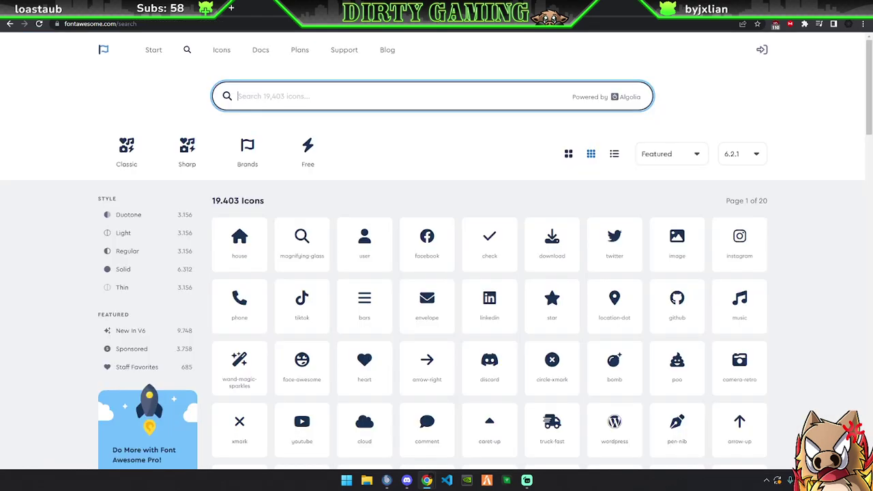
pyautogui.write('chan')
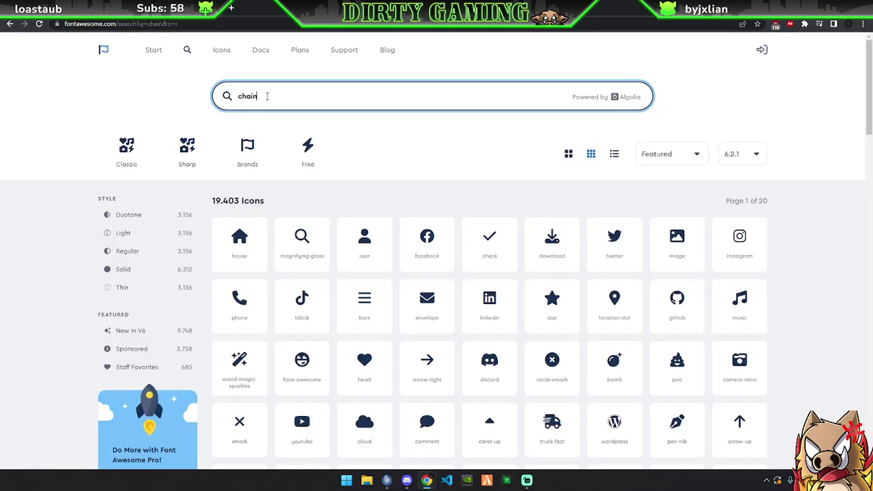
pyautogui.scroll(-3, 427, 295)
pyautogui.scroll(-2, 425, 296)
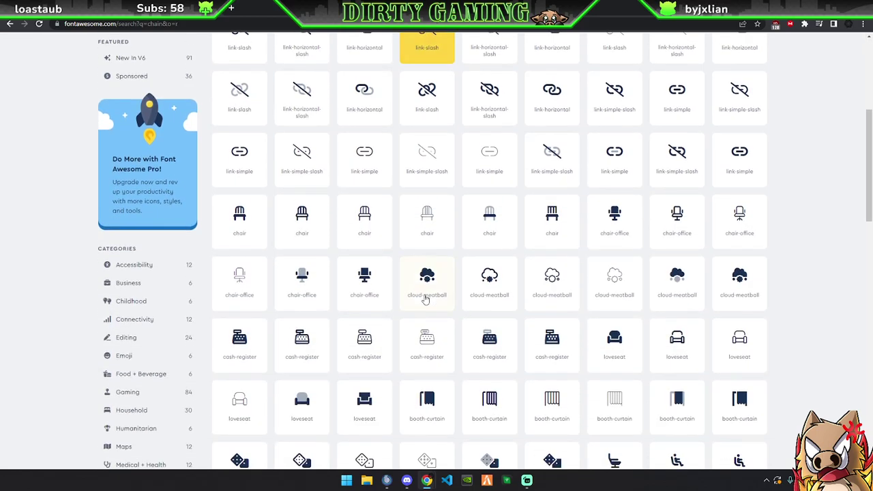
pyautogui.scroll(5, 425, 296)
pyautogui.moveTo(256, 96); pyautogui.dragTo(212, 101)
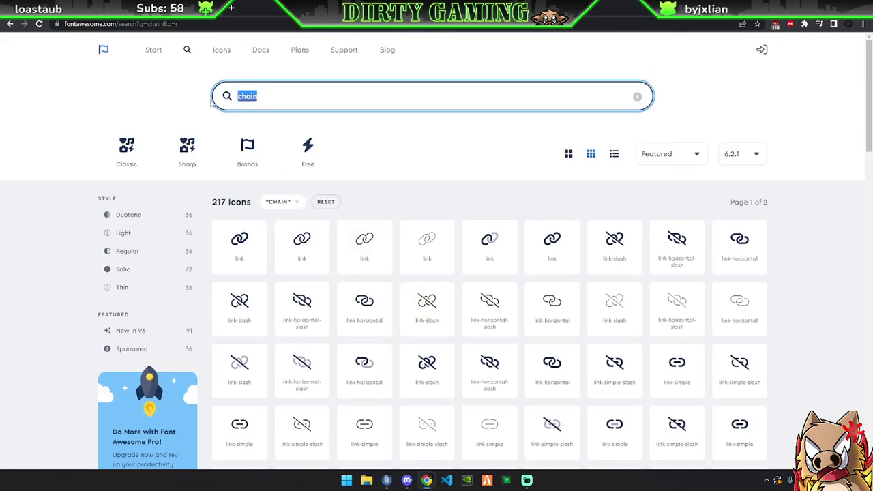
pyautogui.write('jewe')
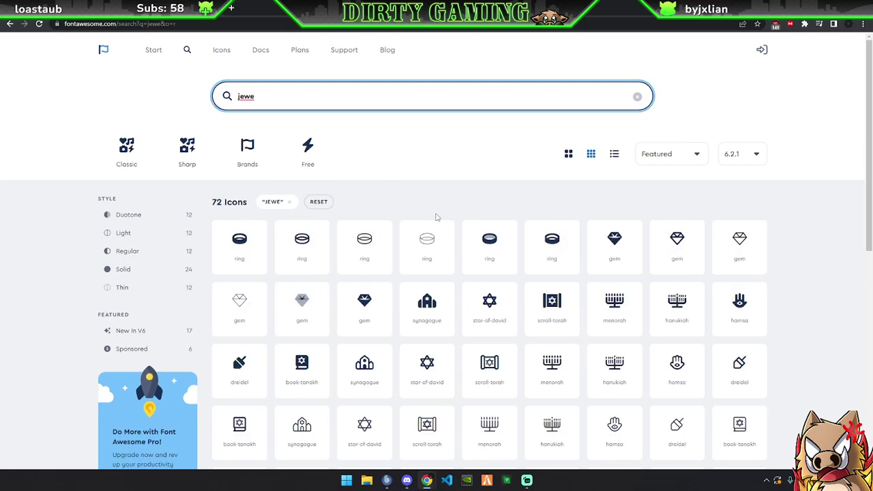
pyautogui.scroll(-1, 437, 217)
pyautogui.scroll(-2, 436, 218)
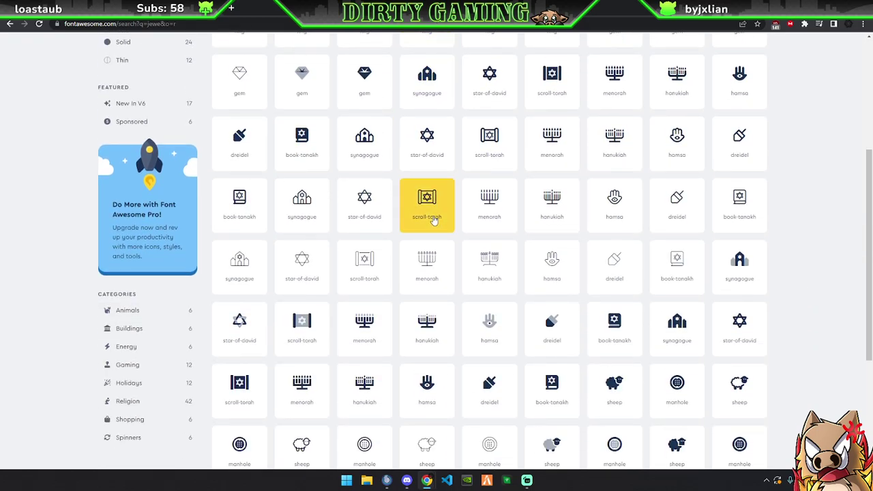
pyautogui.scroll(-5, 433, 220)
pyautogui.scroll(10, 433, 220)
pyautogui.hotkey('ctrl', 'Tab')
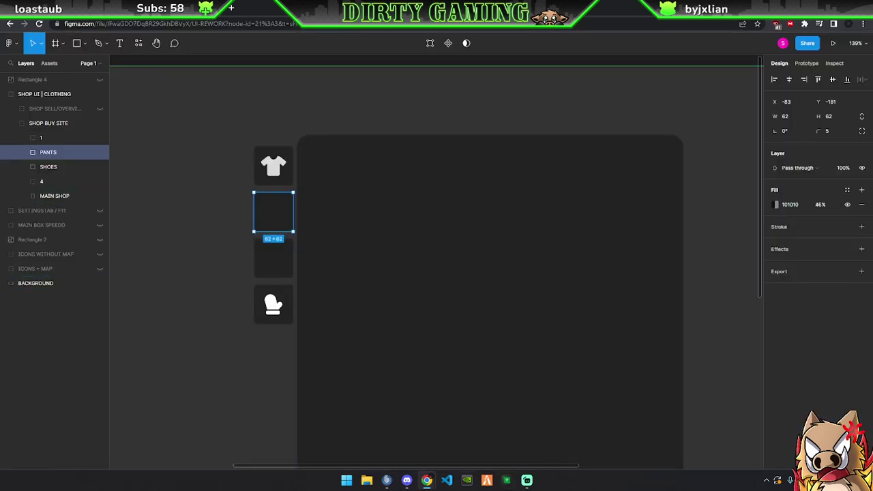
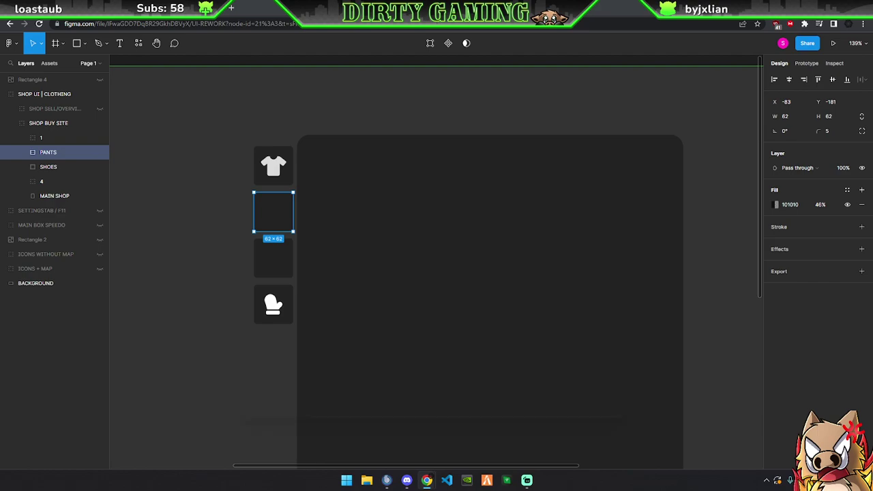
# Bring pants.png from the downloads folder onto the canvas and shrink it into the second sidebar slot
pyautogui.click(366, 481)
pyautogui.moveTo(437, 45); pyautogui.dragTo(872, 111)
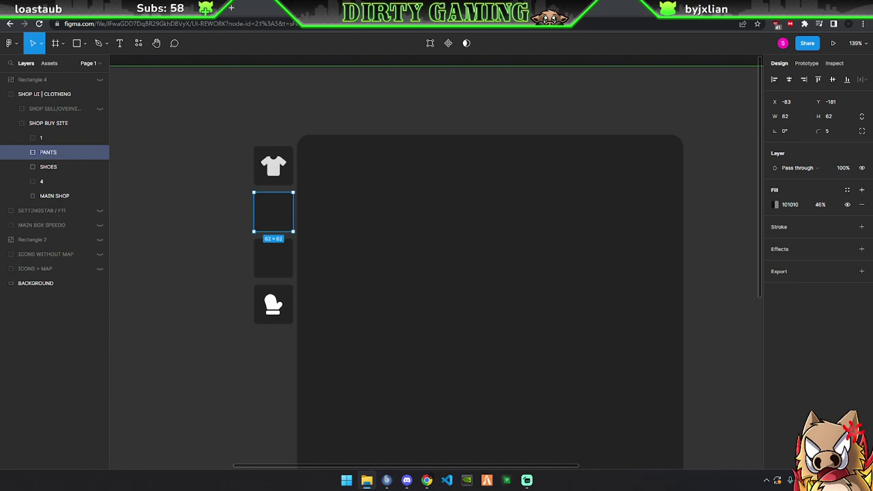
pyautogui.moveTo(270, 225); pyautogui.dragTo(651, 266)
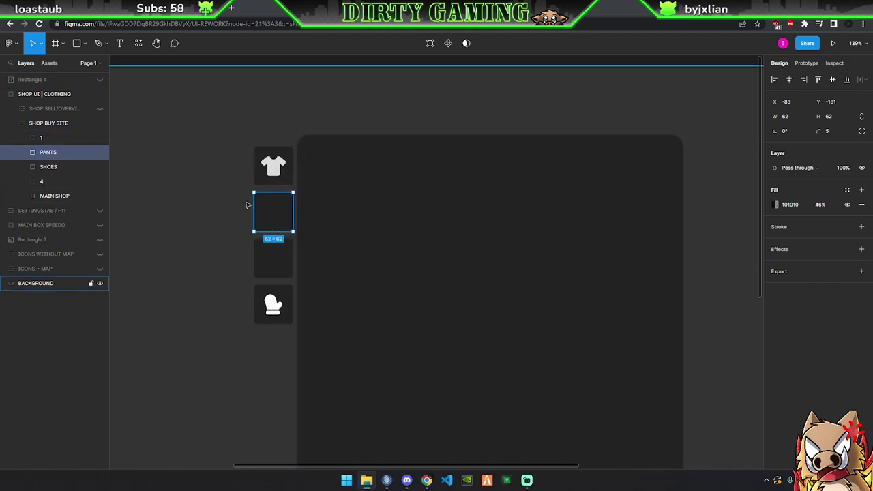
pyautogui.rightClick(279, 219)
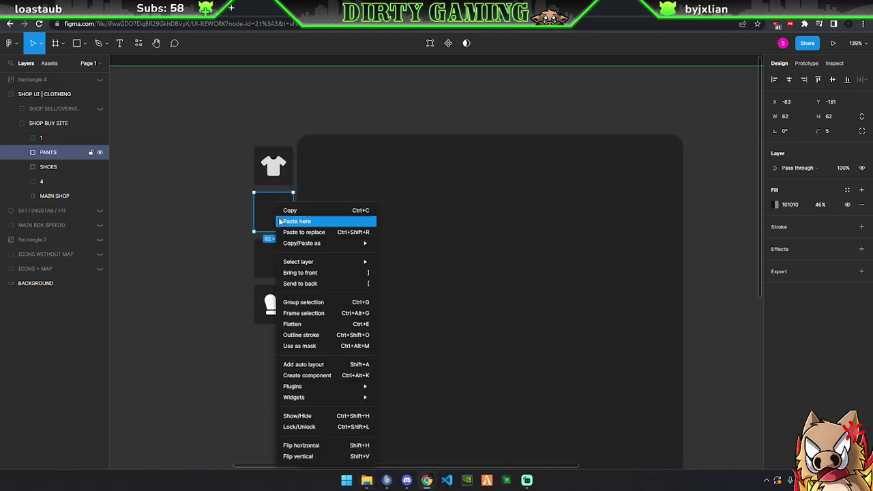
pyautogui.click(193, 217)
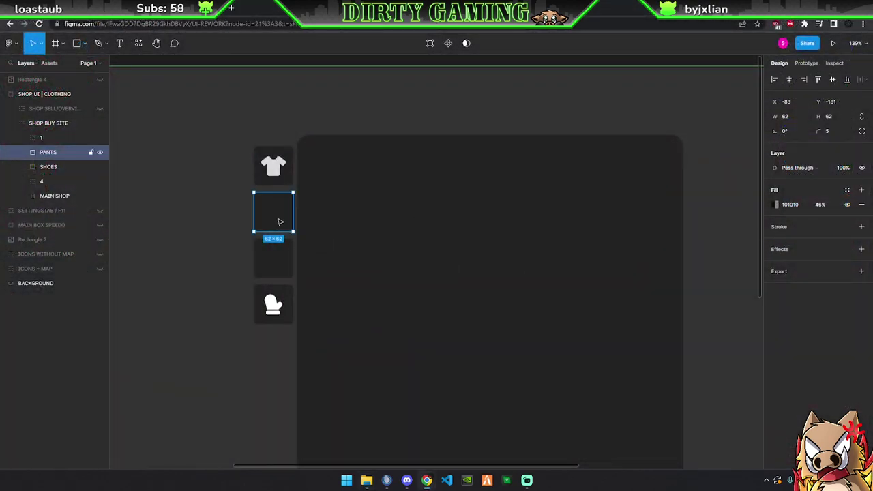
pyautogui.moveTo(287, 225); pyautogui.dragTo(277, 218)
pyautogui.moveTo(440, 56)
pyautogui.mouseDown()
pyautogui.moveTo(147, 349)
pyautogui.moveTo(281, 215)
pyautogui.mouseUp()
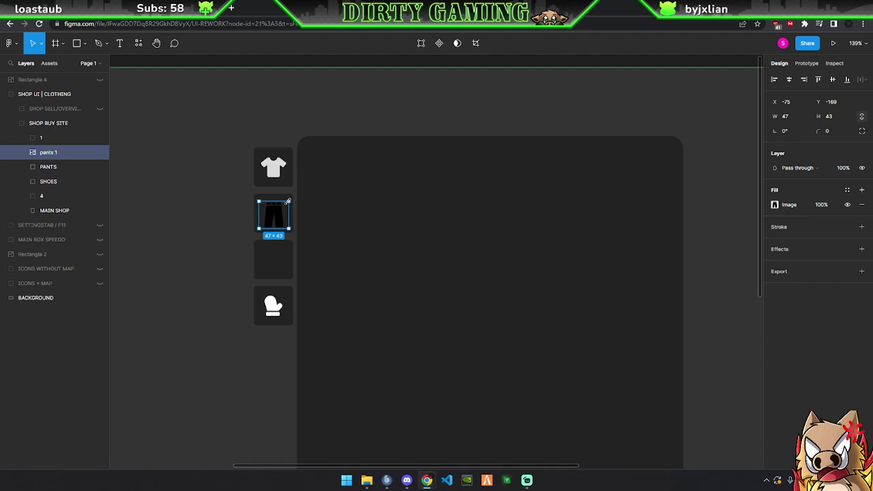
# Widen the pants image slightly, try a drop shadow, remove it, and nudge the image up
pyautogui.moveTo(289, 199); pyautogui.dragTo(290, 203)
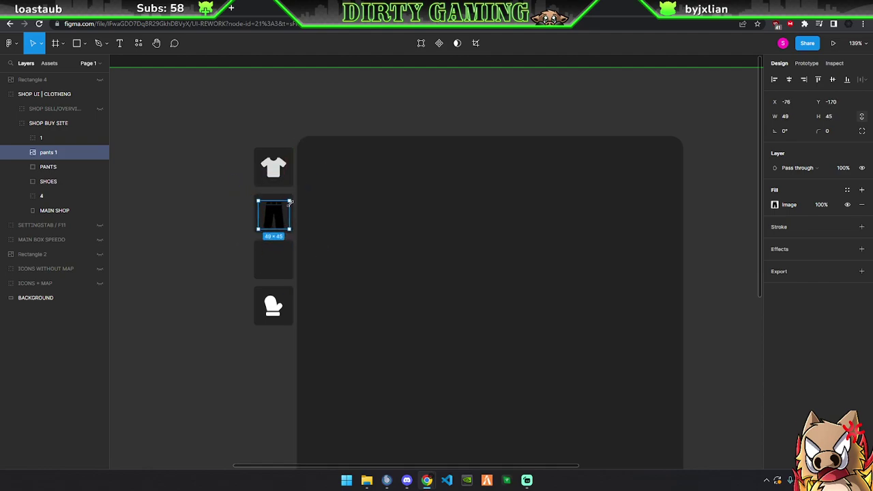
pyautogui.scroll(2, 232, 235)
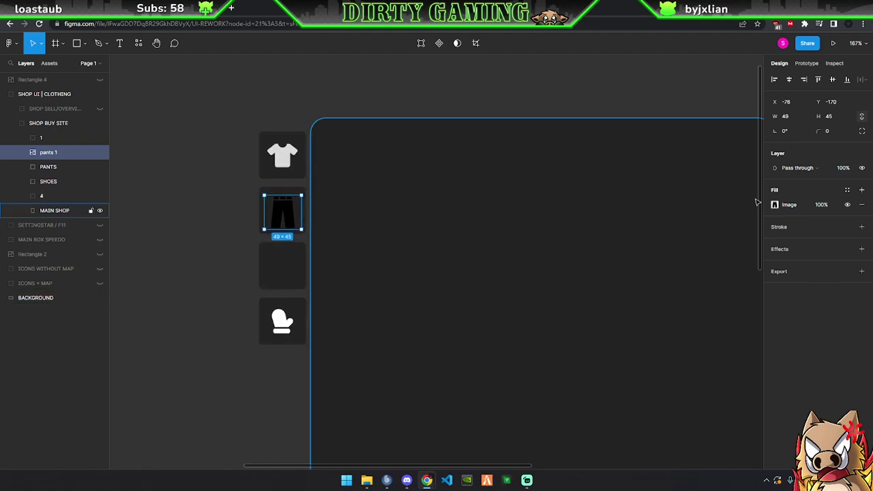
pyautogui.click(786, 249)
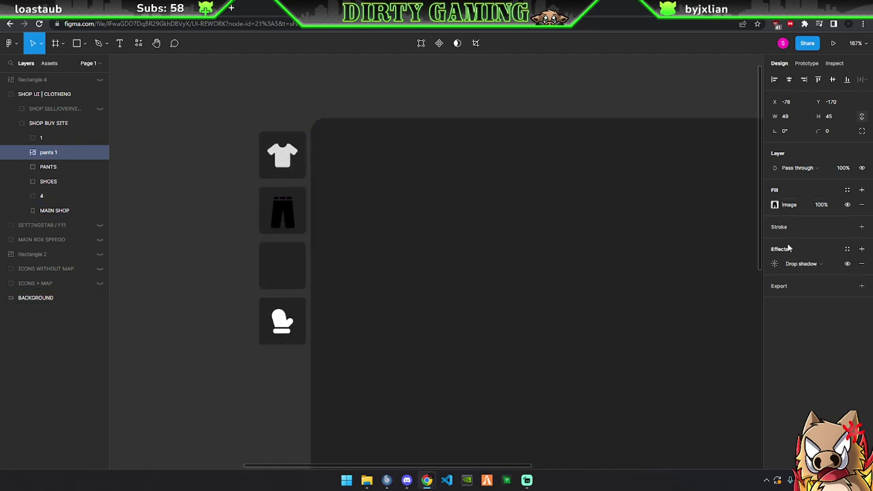
pyautogui.click(862, 263)
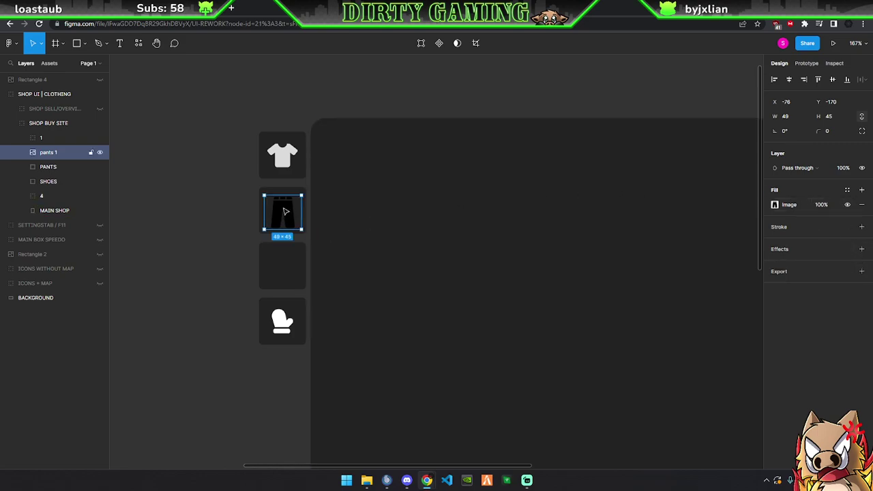
pyautogui.moveTo(285, 211); pyautogui.dragTo(285, 210)
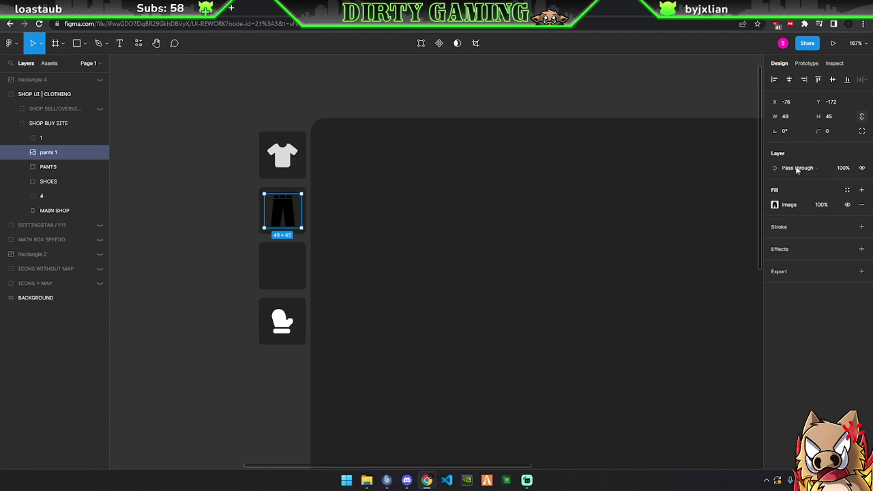
# Open and dismiss the pants image's context menu, then toggle a drop shadow on and off
pyautogui.rightClick(286, 210)
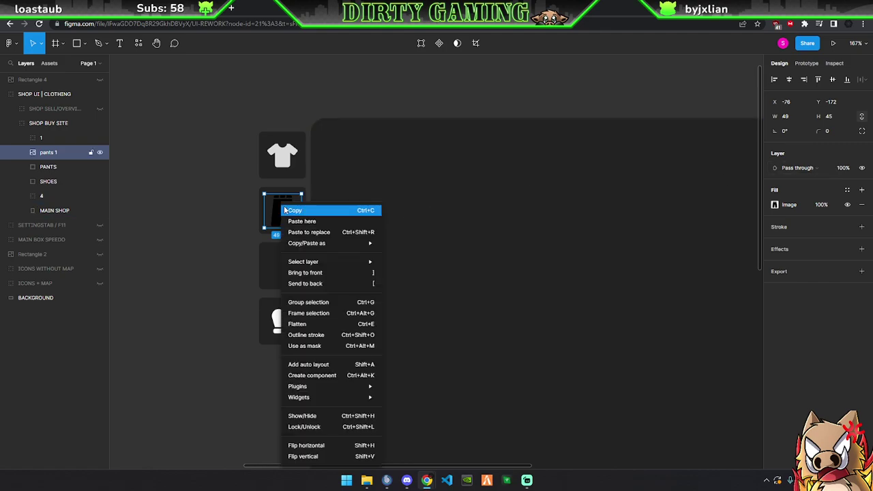
pyautogui.press('Escape')
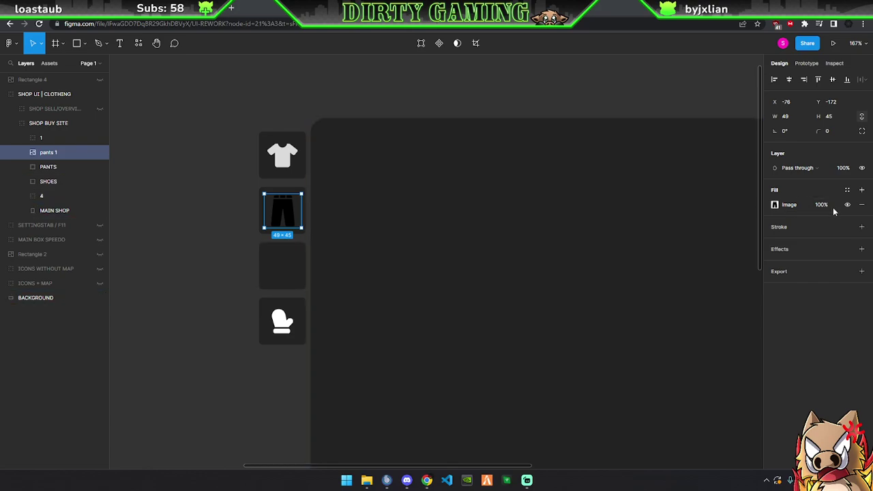
pyautogui.rightClick(290, 208)
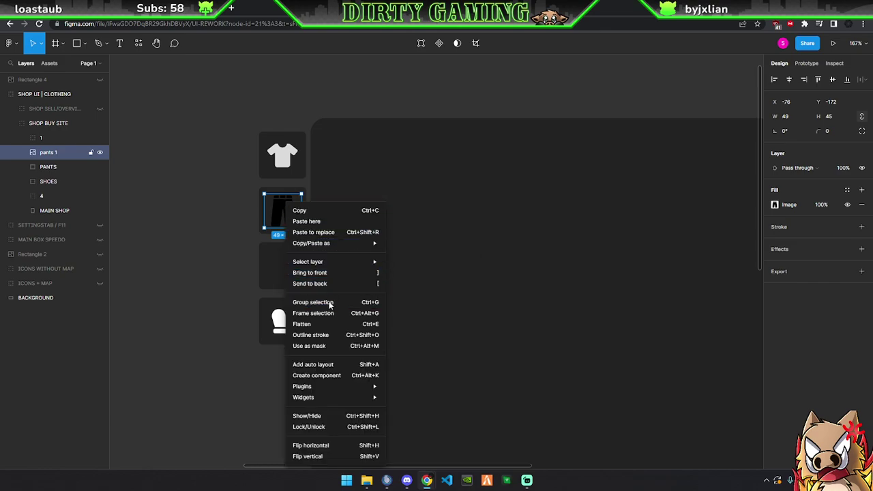
pyautogui.click(334, 327)
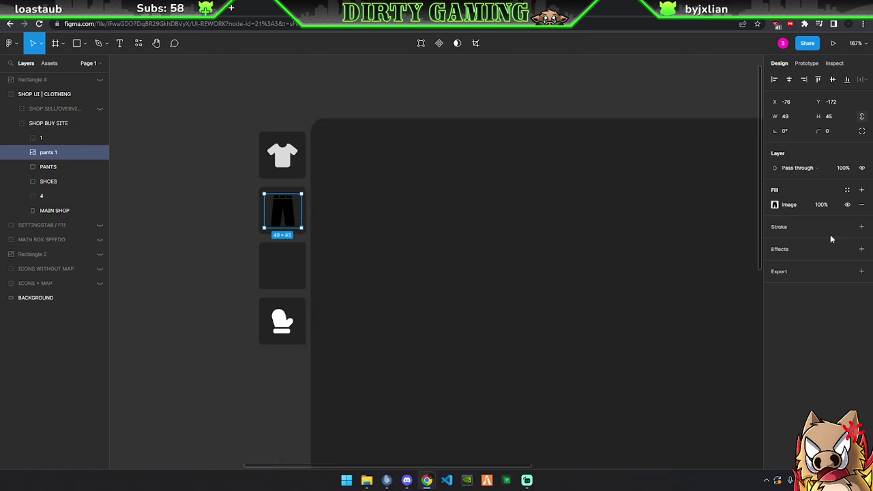
pyautogui.click(863, 249)
pyautogui.click(862, 249)
pyautogui.click(861, 264)
pyautogui.click(862, 263)
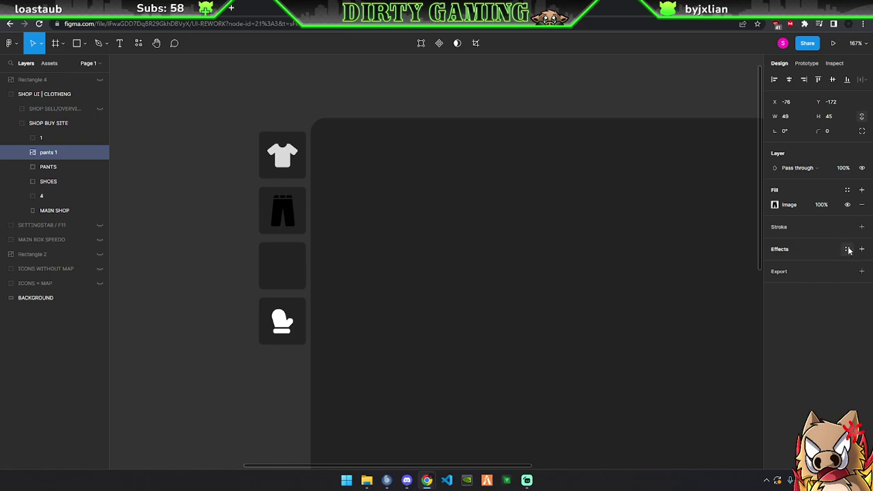
# Browse the effect and colour style lists, searching 'f' and '#', then close them
pyautogui.click(847, 249)
pyautogui.click(848, 249)
pyautogui.click(847, 249)
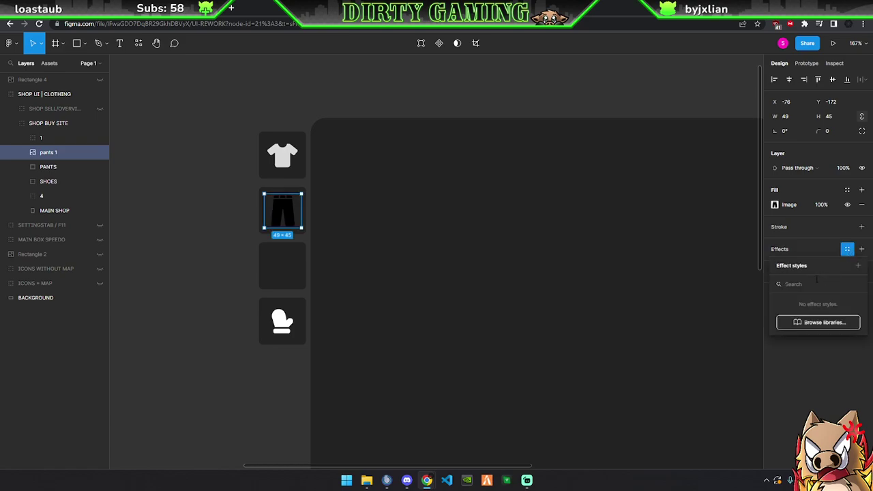
pyautogui.write('fill')
pyautogui.click(857, 284)
pyautogui.click(847, 228)
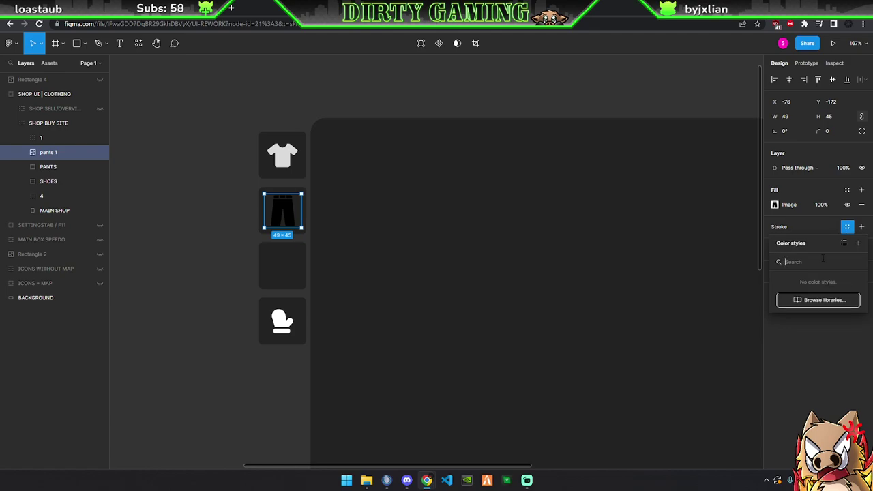
pyautogui.write('#fff')
pyautogui.click(857, 261)
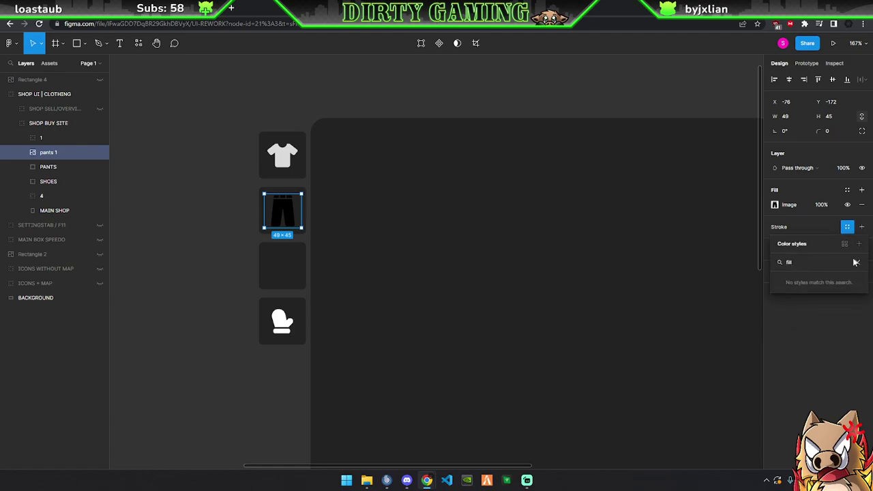
pyautogui.click(810, 384)
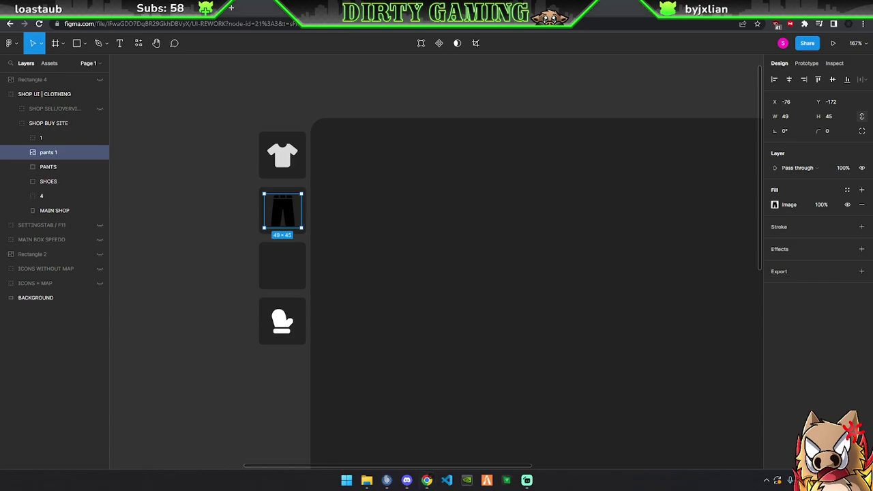
# Delete the pants image from the Figma canvas and launch Adobe Photoshop
pyautogui.press('Delete')
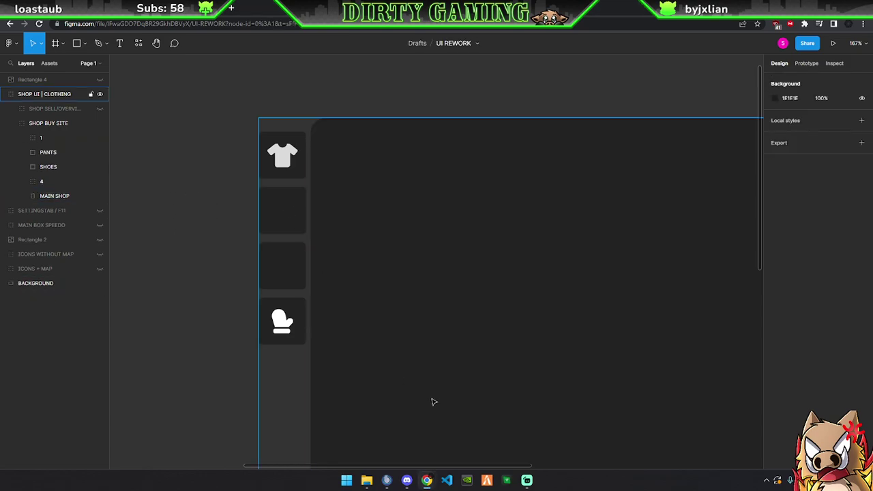
pyautogui.click(346, 481)
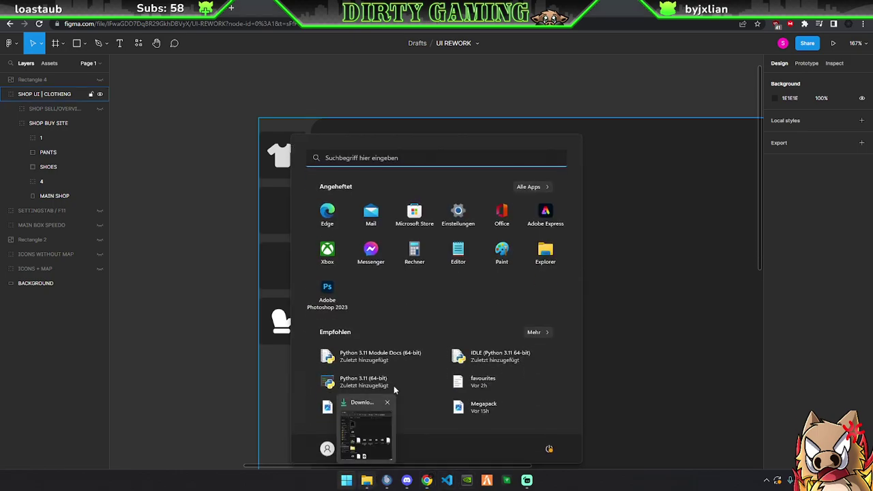
pyautogui.click(330, 289)
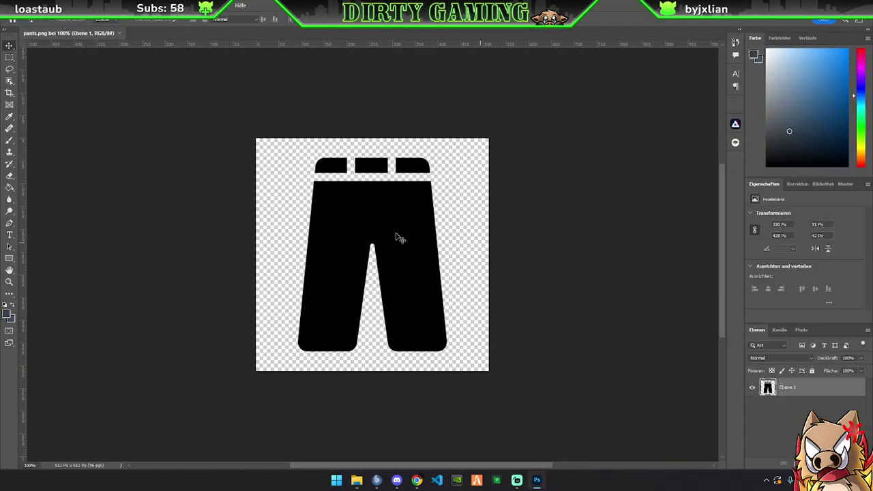
# Invert the pants icon to white and save it for web as 'pants whg'
pyautogui.hotkey('ctrl', 'i')
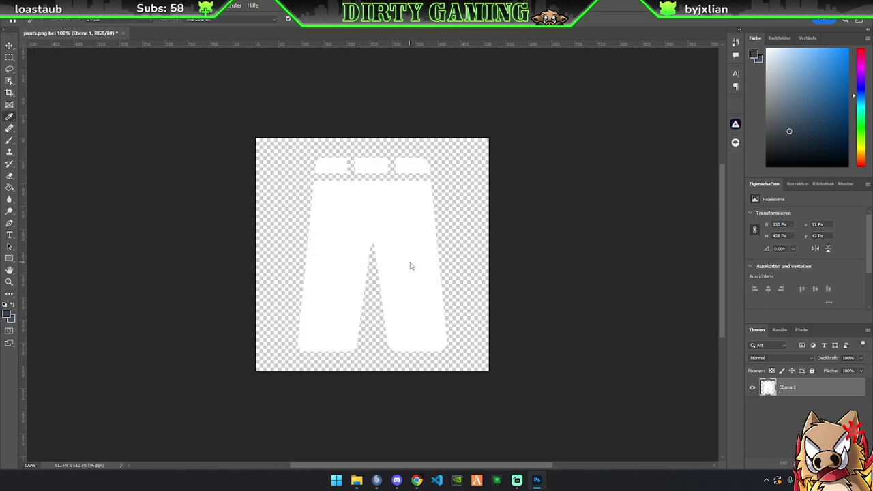
pyautogui.click(10, 45)
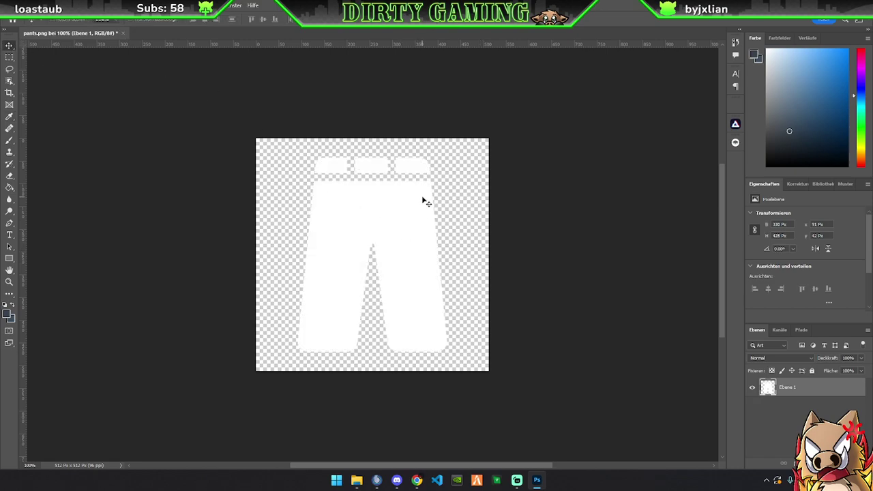
pyautogui.hotkey('ctrl', 'alt', 'shift', 's')
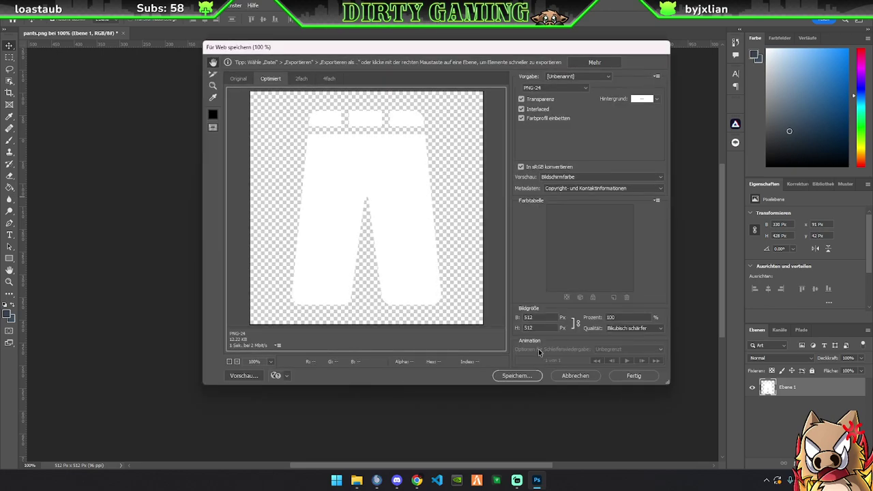
pyautogui.click(515, 376)
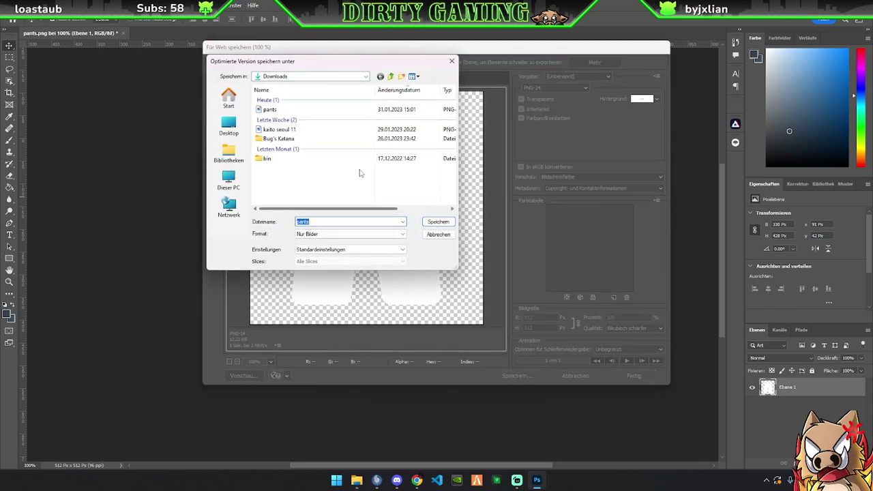
pyautogui.write('pants')
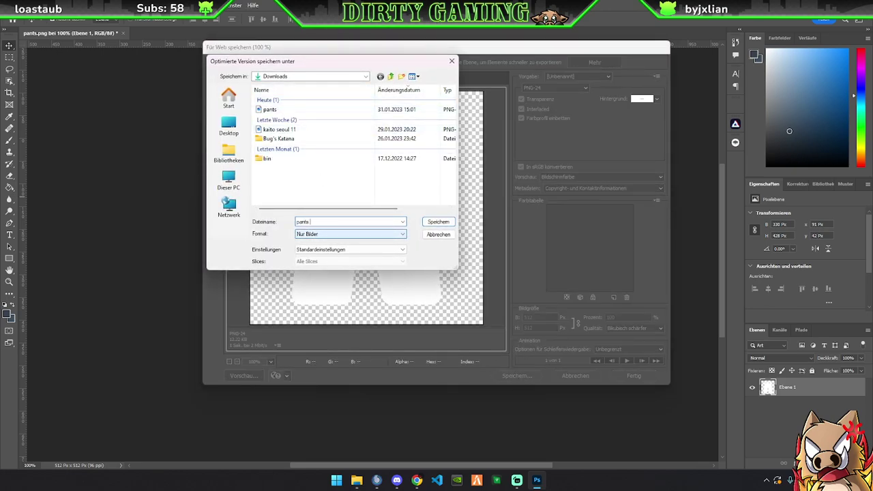
pyautogui.write(' whg')
pyautogui.press('Return')
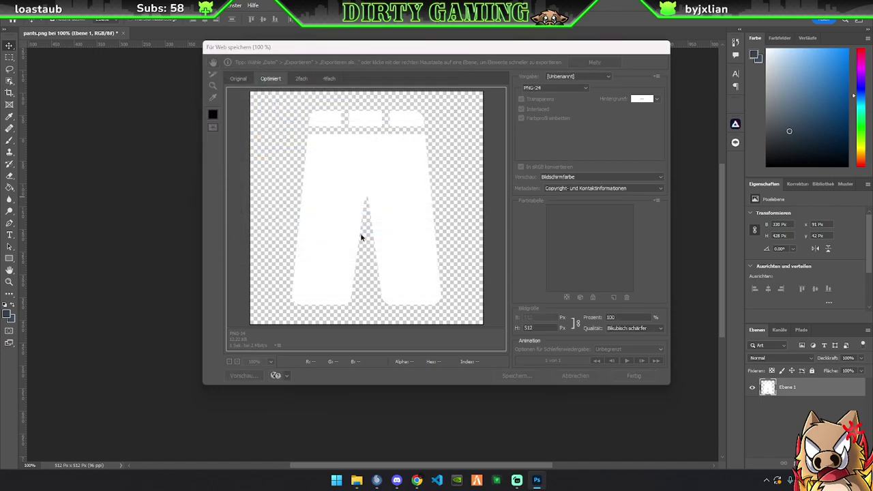
pyautogui.click(530, 483)
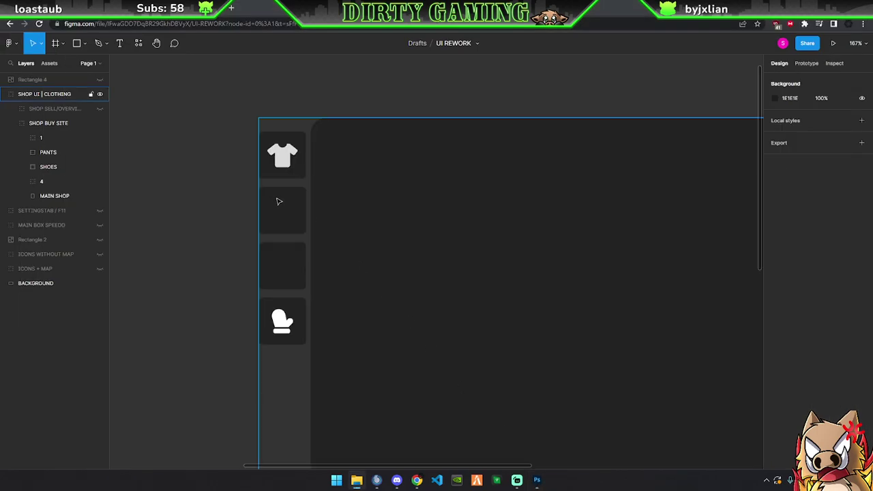
# Import the white pants image and fit it into the second sidebar slot
pyautogui.moveTo(723, 231); pyautogui.dragTo(293, 220)
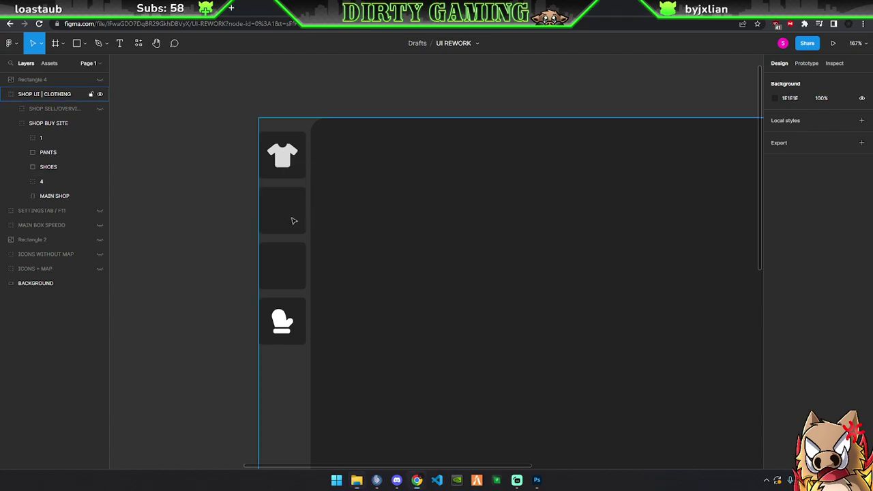
pyautogui.moveTo(469, 398); pyautogui.dragTo(259, 187)
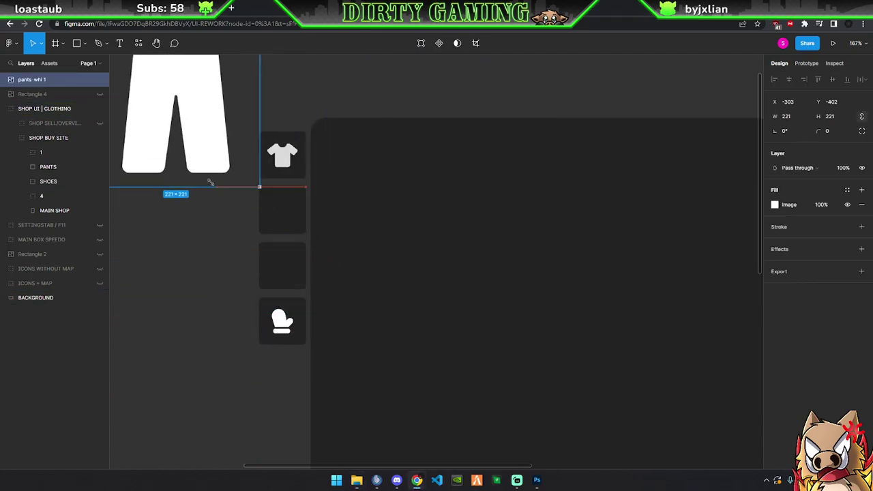
pyautogui.moveTo(205, 109); pyautogui.dragTo(308, 214)
pyautogui.moveTo(286, 292)
pyautogui.mouseDown()
pyautogui.moveTo(302, 271)
pyautogui.moveTo(280, 230)
pyautogui.moveTo(295, 217)
pyautogui.mouseUp()
pyautogui.click(215, 210)
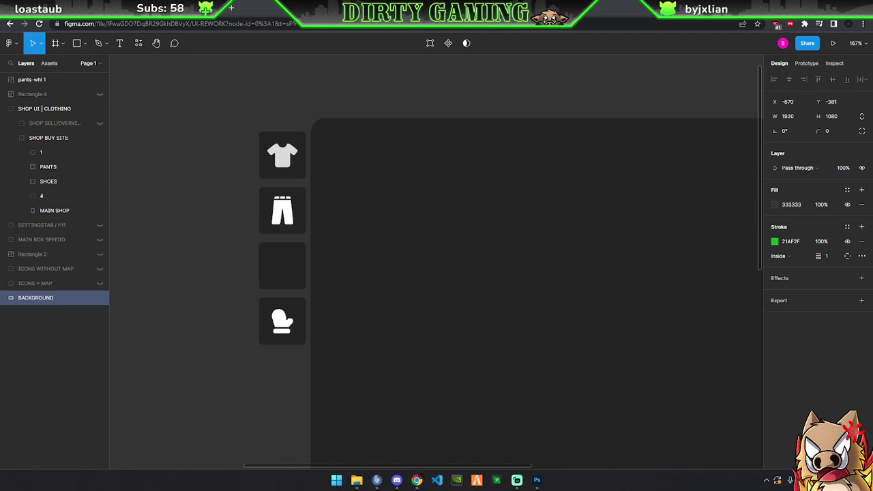
# Set the shirt icon's fill colour to pure white FFFFFF
pyautogui.click(283, 209)
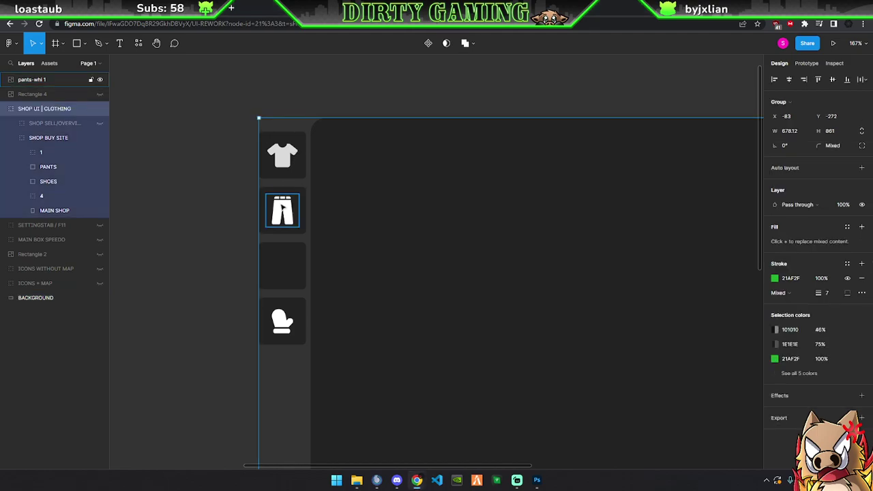
pyautogui.click(282, 209)
pyautogui.click(28, 155)
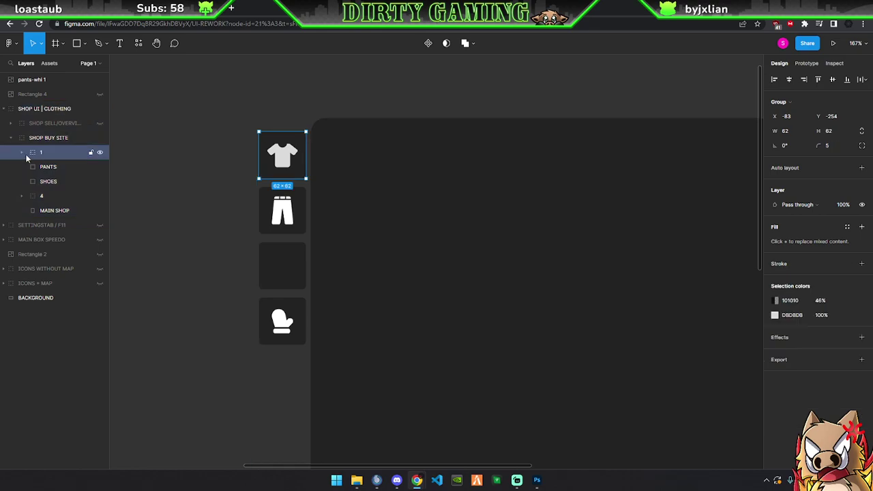
pyautogui.click(22, 153)
pyautogui.click(62, 167)
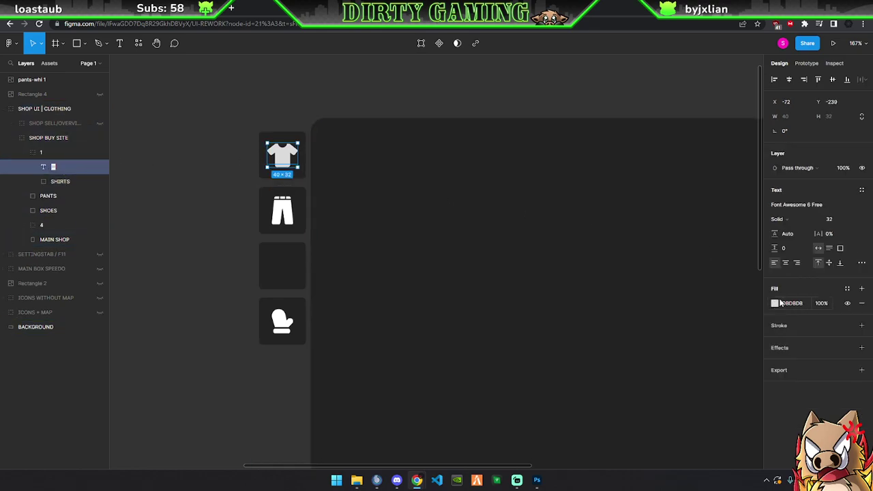
pyautogui.click(775, 303)
pyautogui.moveTo(685, 269); pyautogui.dragTo(617, 231)
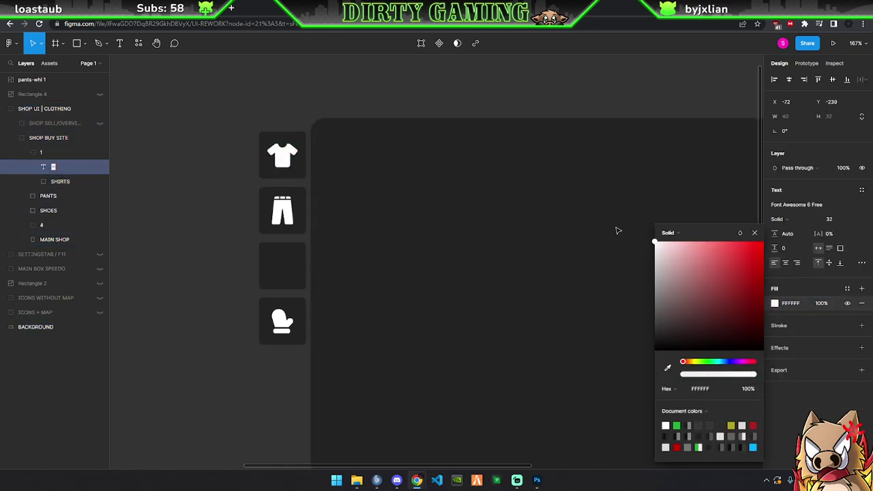
pyautogui.click(755, 234)
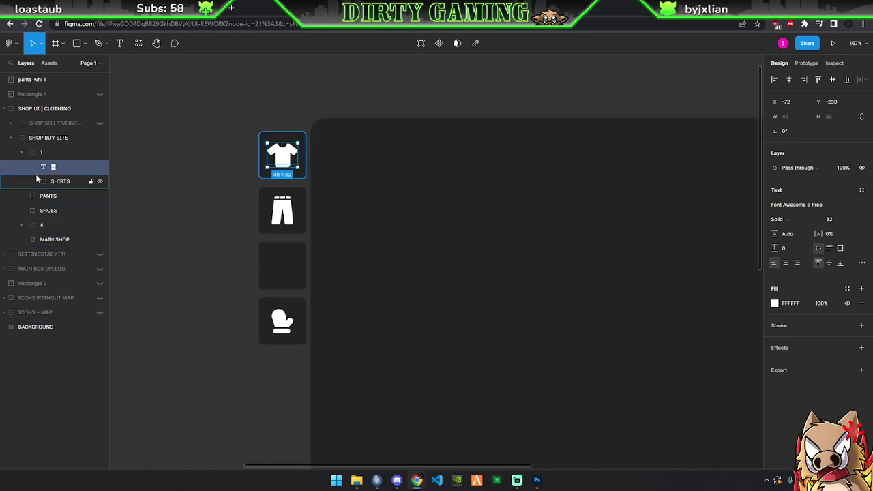
# Move the pants image into SHOP BUY SITE, group it with PANTS, and rename the group '2'
pyautogui.click(22, 151)
pyautogui.click(47, 82)
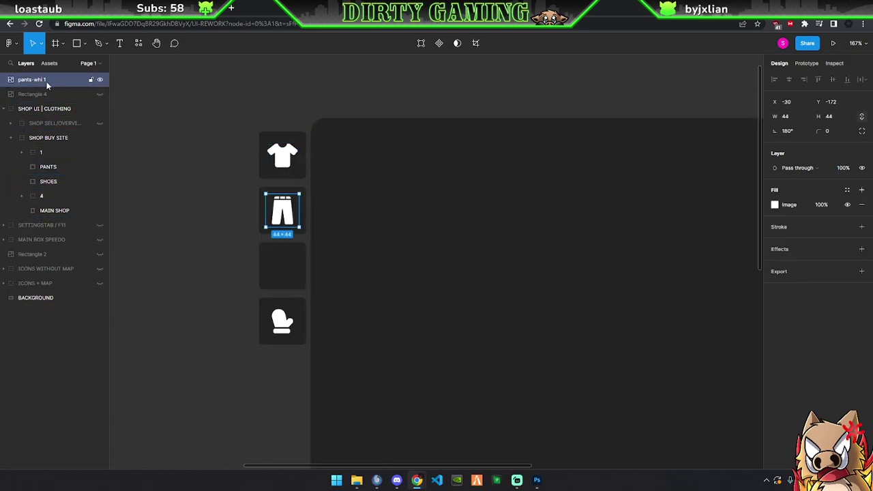
pyautogui.moveTo(46, 82); pyautogui.dragTo(50, 159)
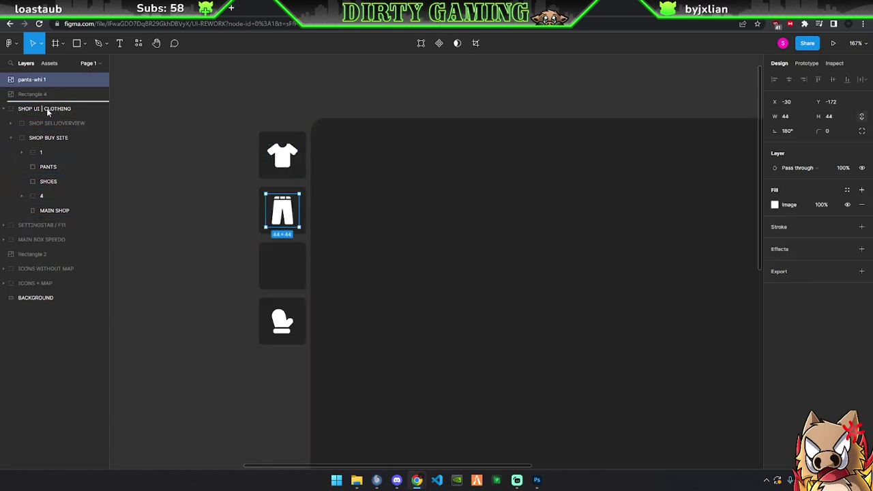
pyautogui.keyDown('shift'); pyautogui.click(52, 172); pyautogui.keyUp('shift')
pyautogui.hotkey('ctrl', 'g')
pyautogui.doubleClick(48, 154)
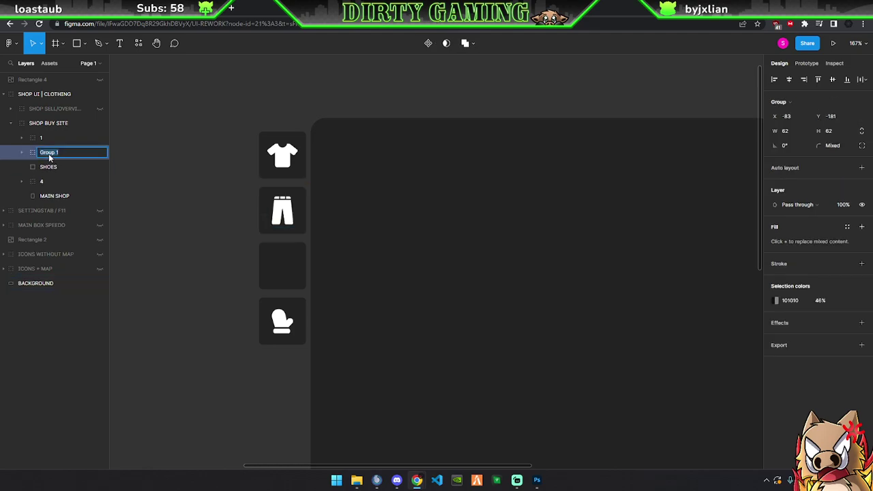
pyautogui.write('PA')
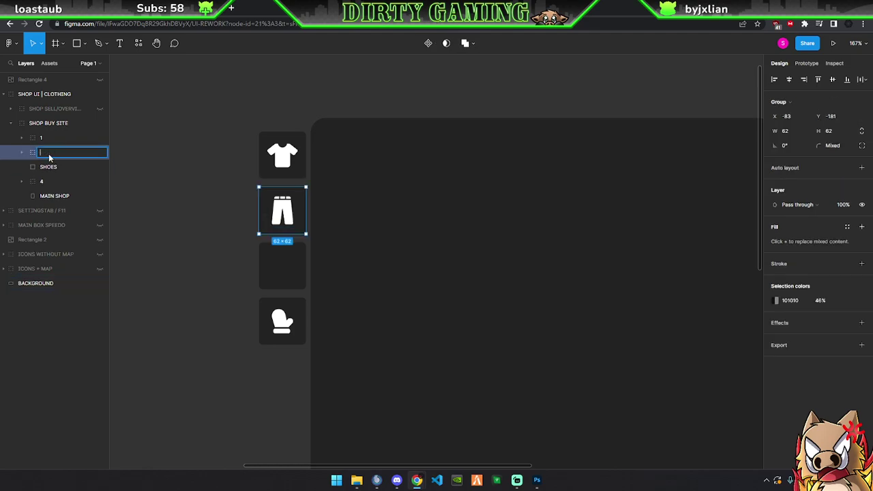
pyautogui.write('2')
pyautogui.press('Return')
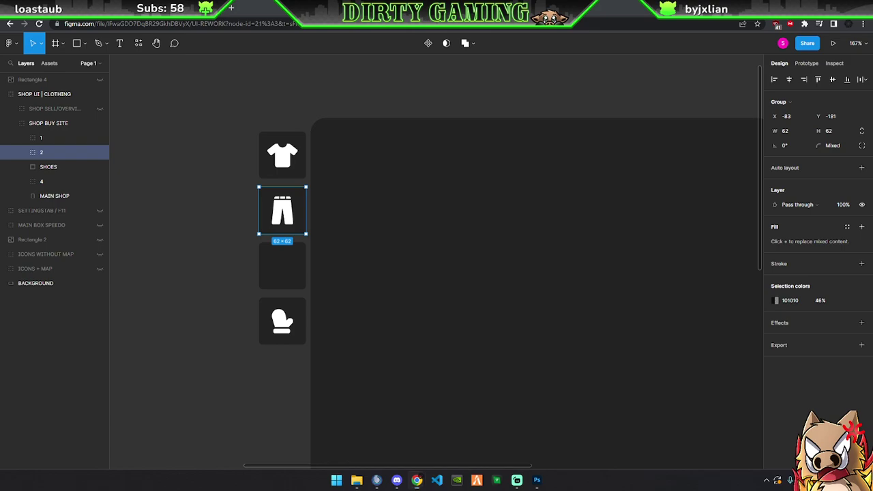
pyautogui.click(537, 480)
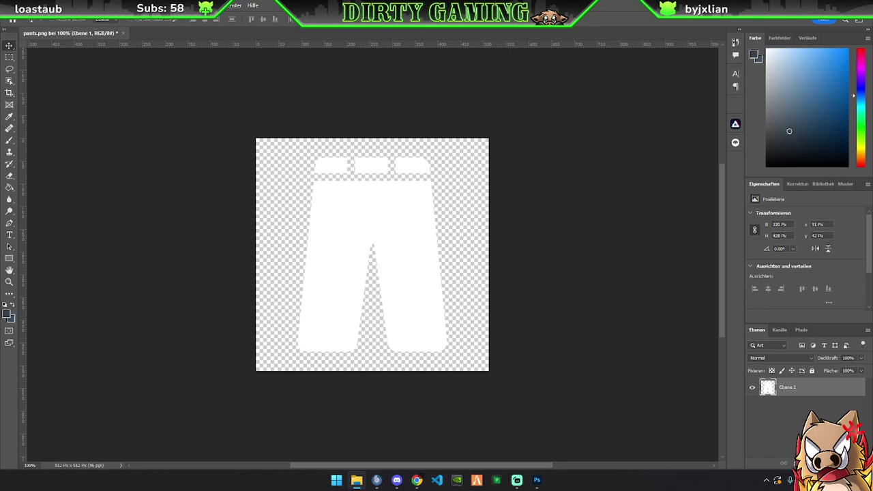
# Open shoe.png in Photoshop and close pants.png without saving
pyautogui.moveTo(573, 41); pyautogui.dragTo(445, 36)
pyautogui.click(123, 32)
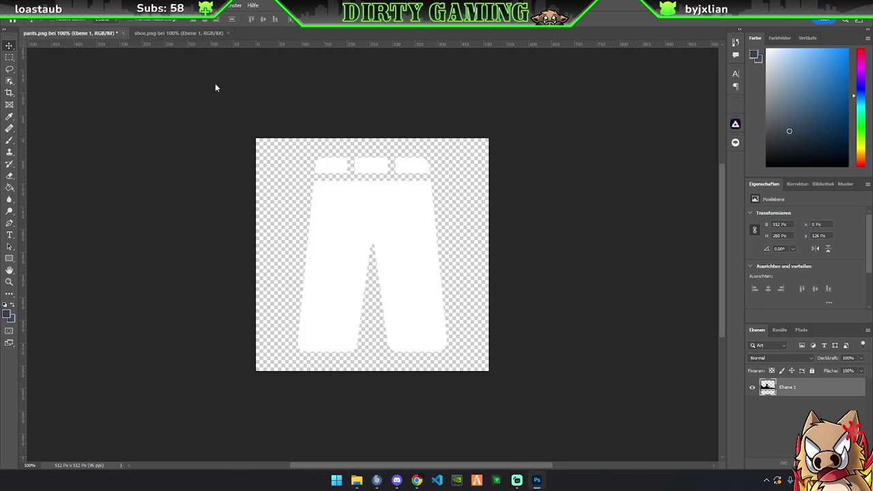
pyautogui.click(445, 184)
# Invert the shoe to white, save it for web as 'shoe-whi', and close it unsaved
pyautogui.hotkey('ctrl', 'i')
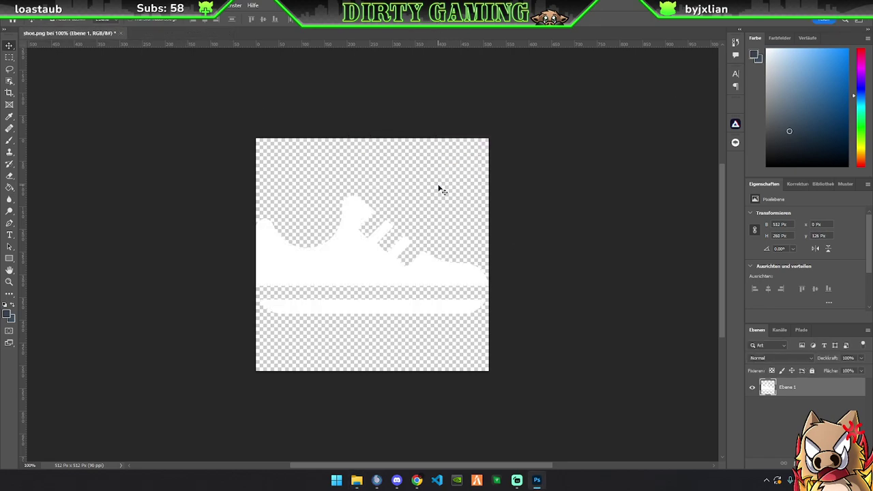
pyautogui.hotkey('ctrl', 'alt', 'shift', 's')
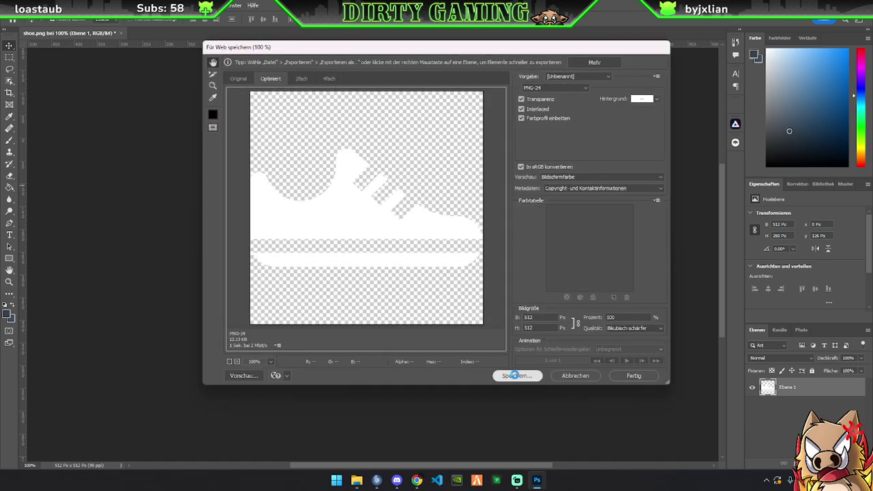
pyautogui.click(518, 376)
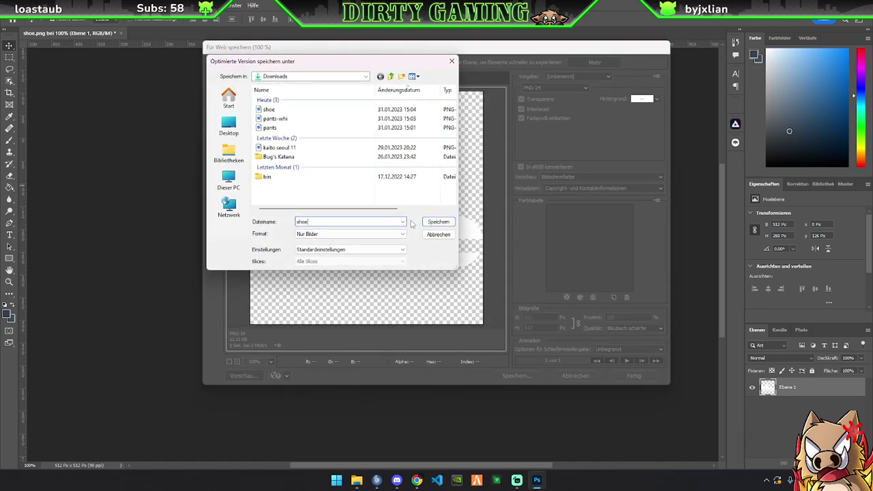
pyautogui.write('shoe-whi')
pyautogui.press('Return')
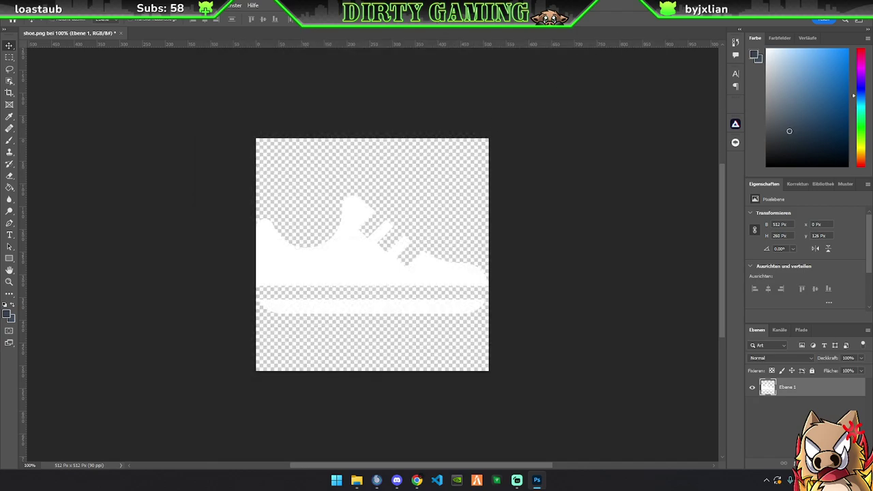
pyautogui.click(121, 33)
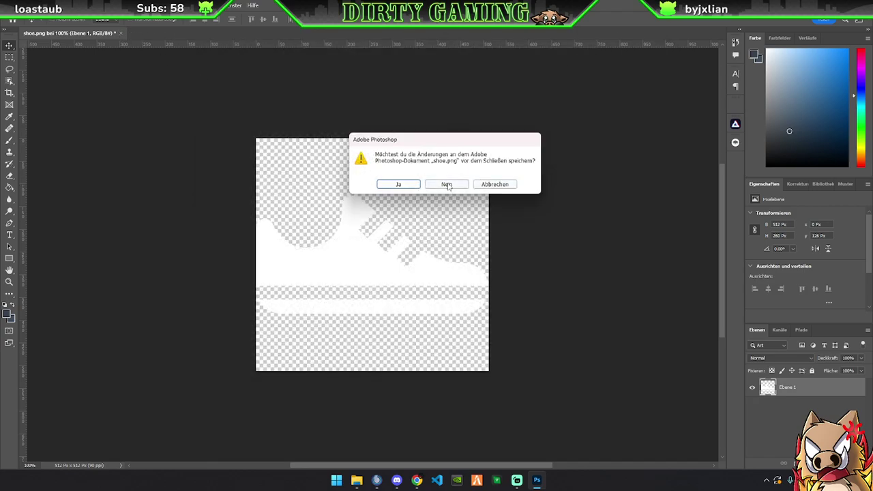
pyautogui.click(446, 182)
pyautogui.hotkey('alt', 'Tab')
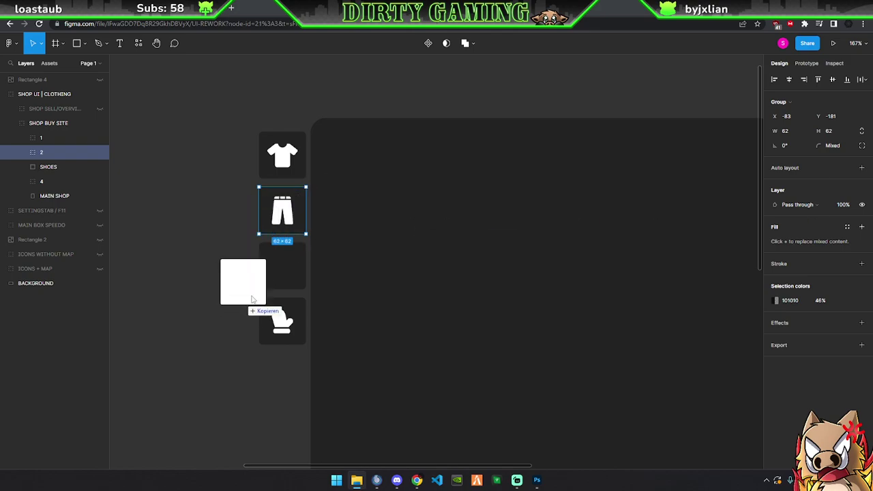
# Import shoe-whi and scale it to 40 × 40, centred in the third slot
pyautogui.moveTo(330, 211); pyautogui.dragTo(294, 283)
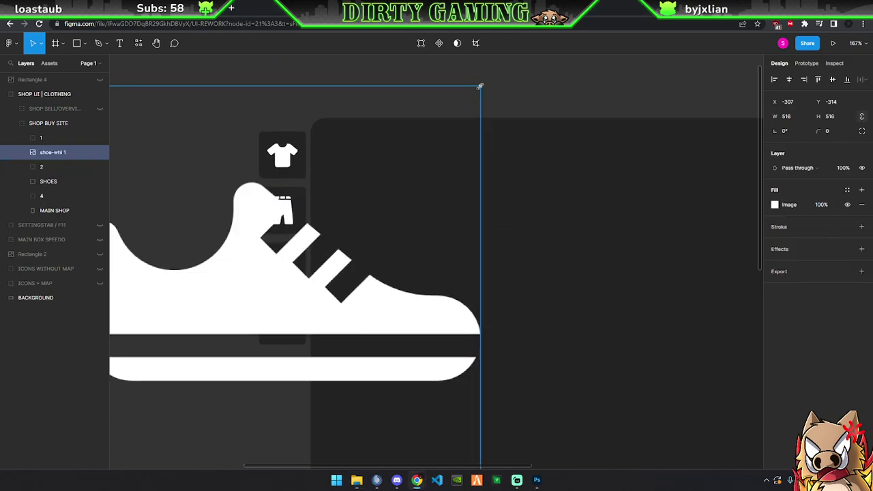
pyautogui.moveTo(481, 87); pyautogui.dragTo(336, 230)
pyautogui.moveTo(330, 276)
pyautogui.mouseDown()
pyautogui.moveTo(297, 279)
pyautogui.moveTo(294, 270)
pyautogui.mouseUp()
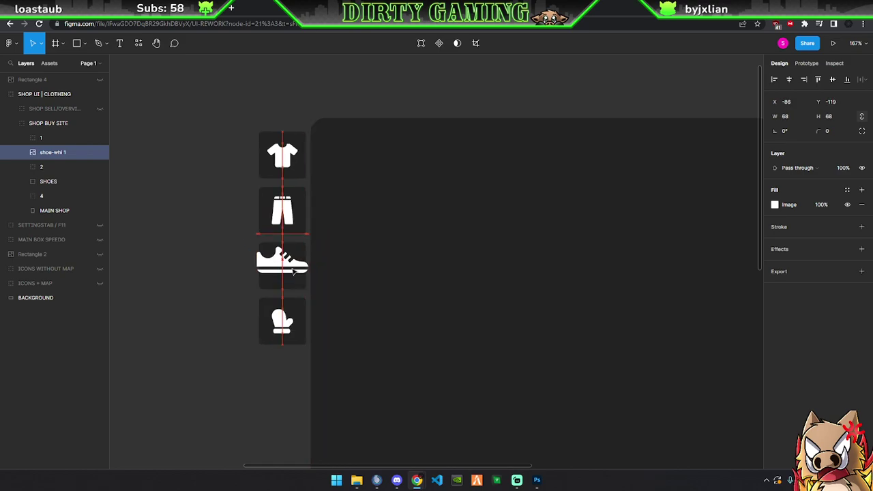
pyautogui.moveTo(306, 245)
pyautogui.mouseDown()
pyautogui.moveTo(291, 251)
pyautogui.moveTo(294, 267)
pyautogui.moveTo(284, 268)
pyautogui.mouseUp()
pyautogui.click(192, 253)
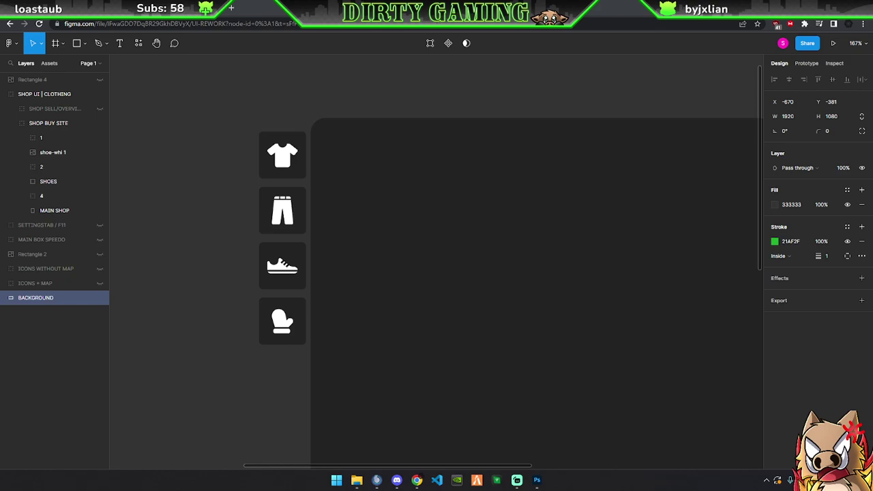
# Group the shoe-whi image with its SHOES slot layer and name the group '3'
pyautogui.scroll(-3, 201, 253)
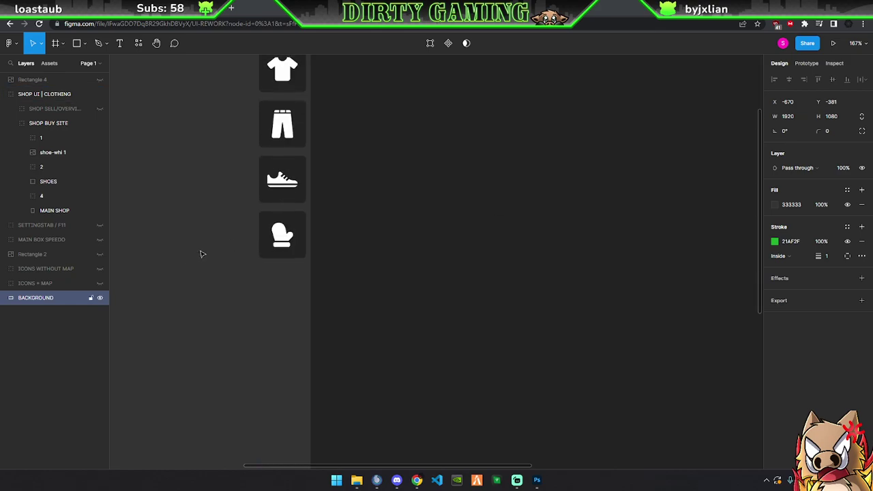
pyautogui.keyDown('ctrl'); pyautogui.scroll(-3, 207, 252); pyautogui.keyUp('ctrl')
pyautogui.keyDown('ctrl'); pyautogui.scroll(-2, 335, 262); pyautogui.keyUp('ctrl')
pyautogui.scroll(-2, 335, 262)
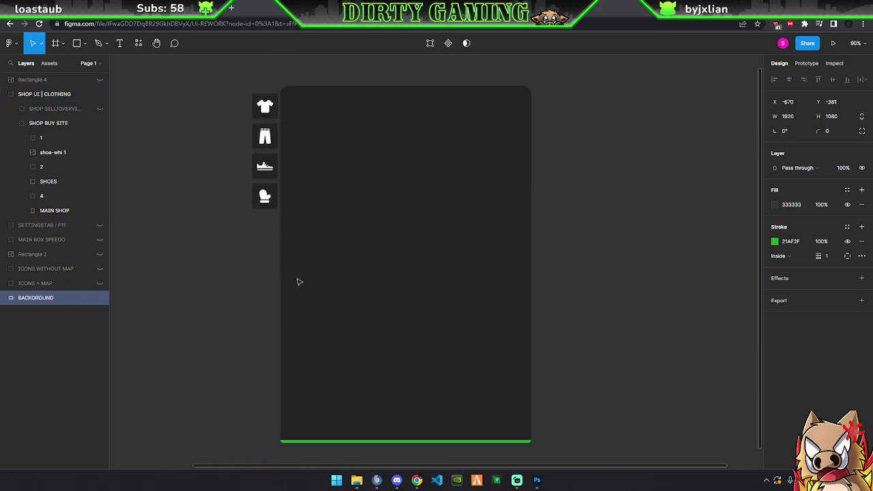
pyautogui.scroll(-1, 313, 239)
pyautogui.scroll(2, 330, 266)
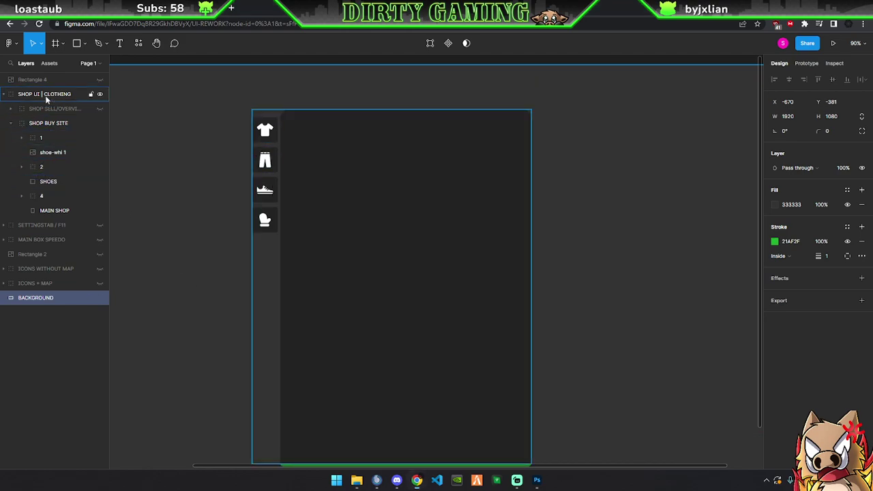
pyautogui.click(49, 181)
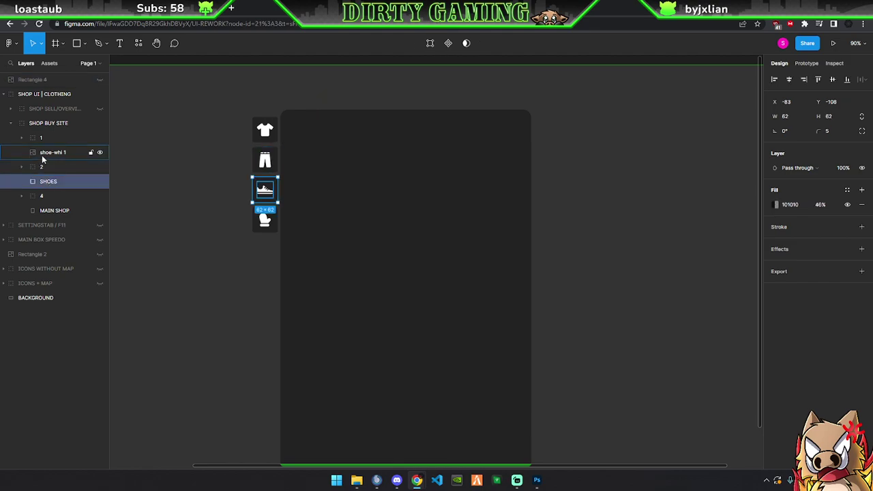
pyautogui.moveTo(42, 158); pyautogui.dragTo(49, 176)
pyautogui.keyDown('shift'); pyautogui.click(47, 183); pyautogui.keyUp('shift')
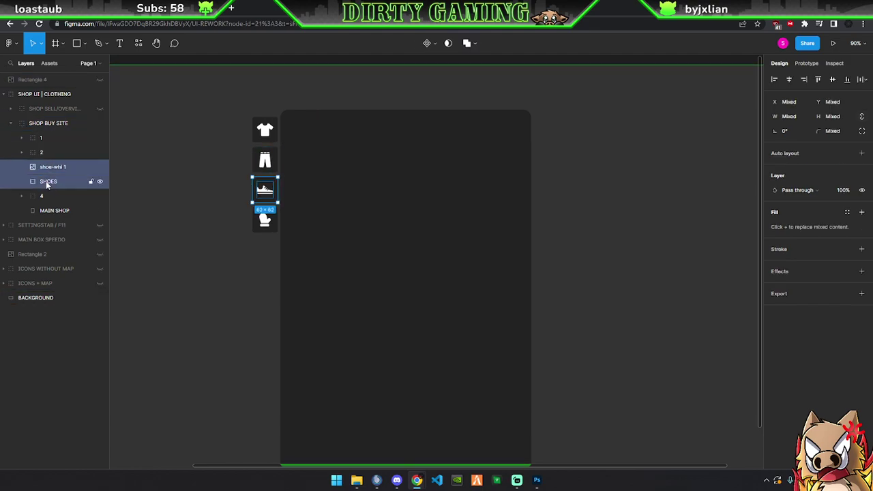
pyautogui.hotkey('ctrl', 'g')
pyautogui.hotkey('ctrl', 'r')
pyautogui.write('3')
pyautogui.click(47, 181)
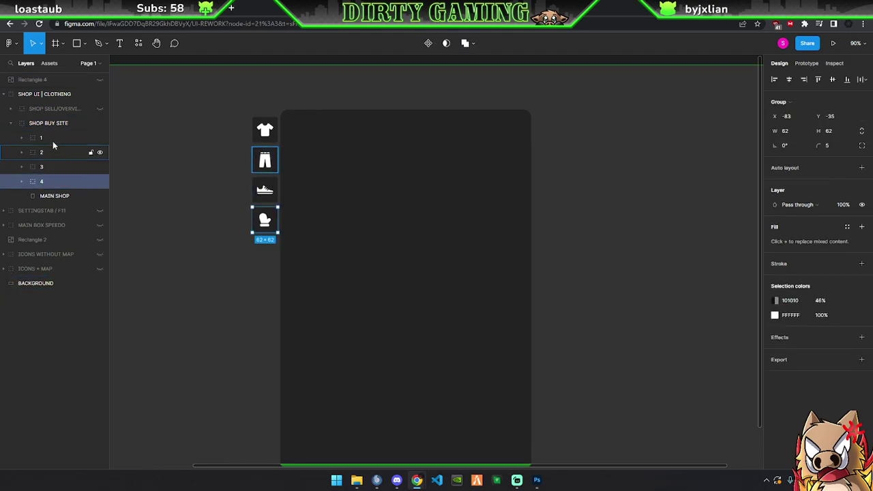
pyautogui.click(53, 137)
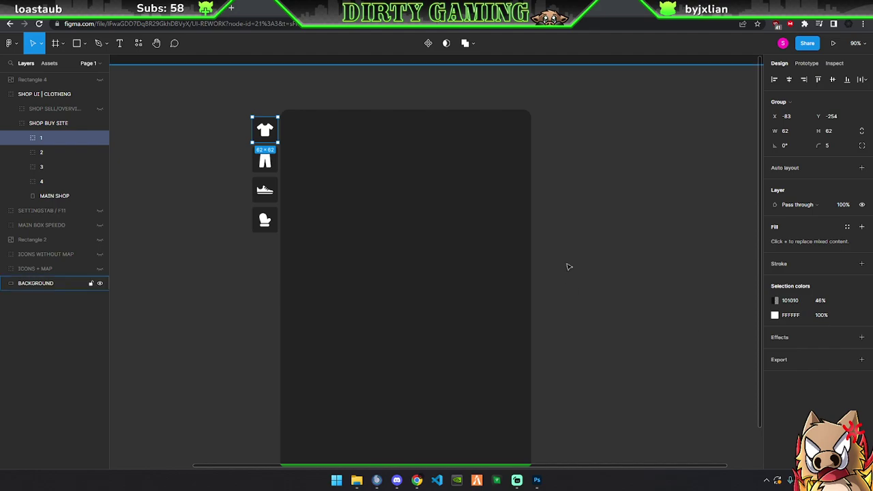
pyautogui.click(558, 241)
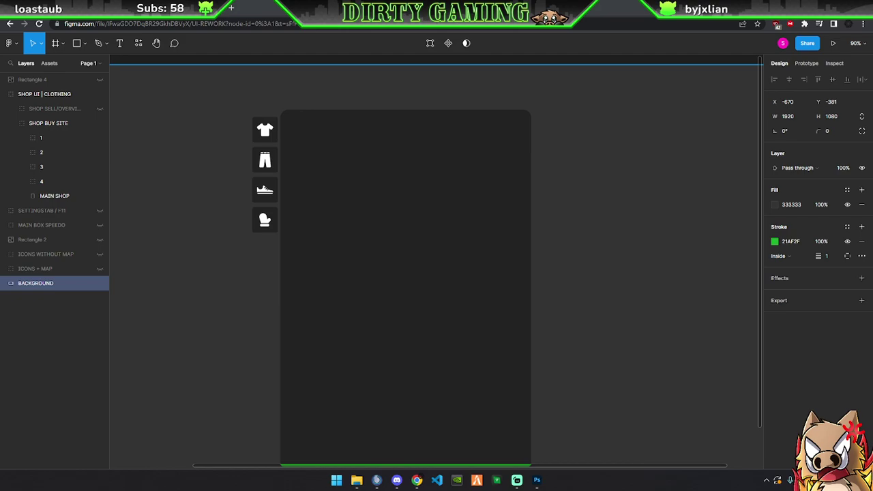
# Duplicate slot 4 as layer 5 below the glove slot and remove its copied glove image
pyautogui.click(44, 181)
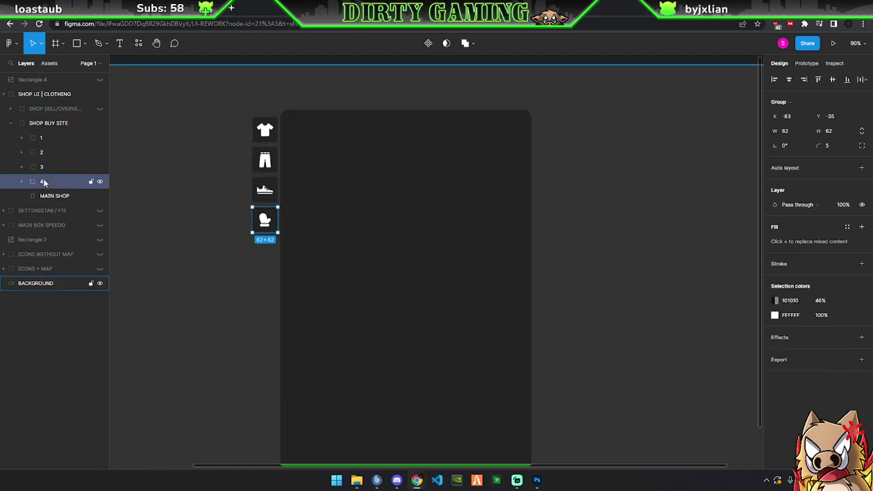
pyautogui.hotkey('ctrl', 'd')
pyautogui.moveTo(272, 225); pyautogui.dragTo(271, 255)
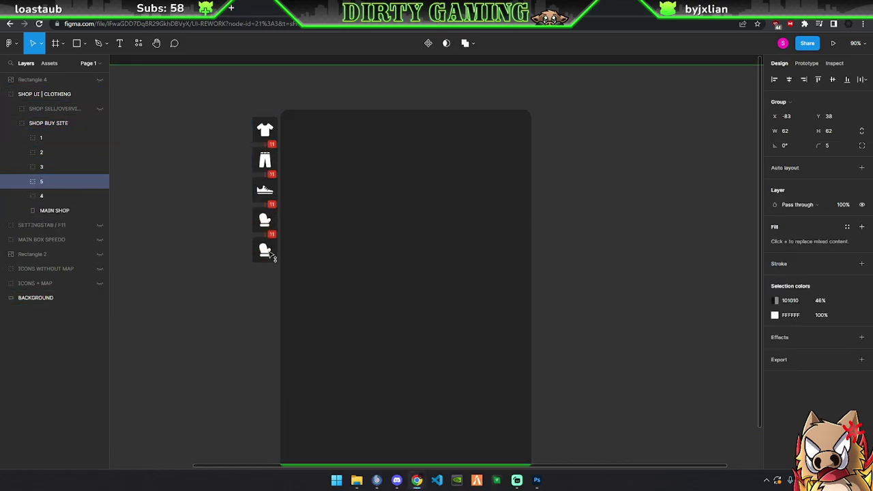
pyautogui.moveTo(57, 182); pyautogui.dragTo(57, 204)
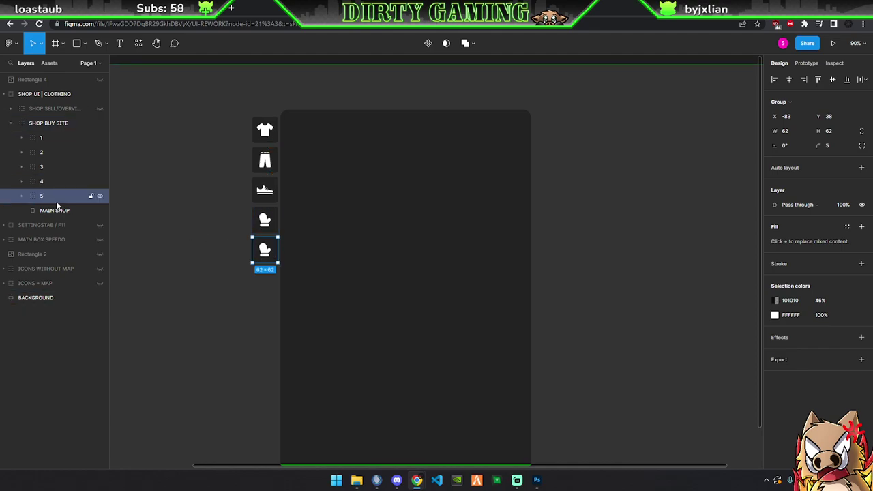
pyautogui.click(21, 196)
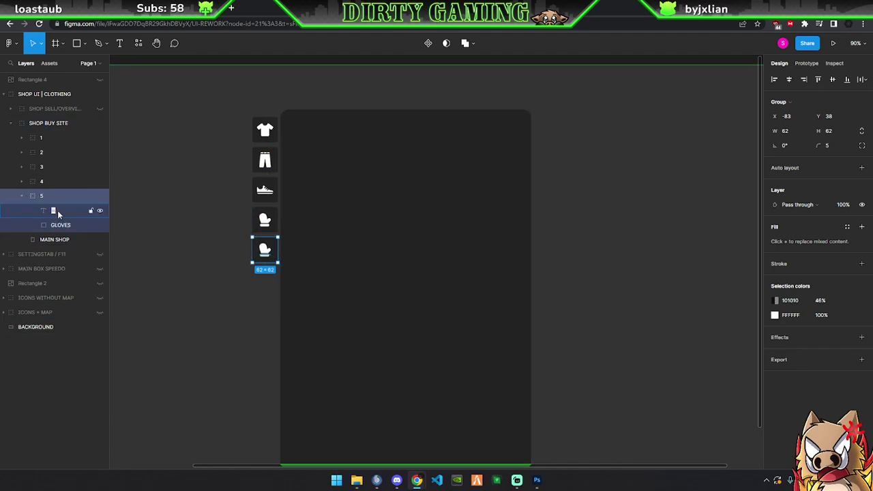
pyautogui.click(58, 210)
pyautogui.press('Escape')
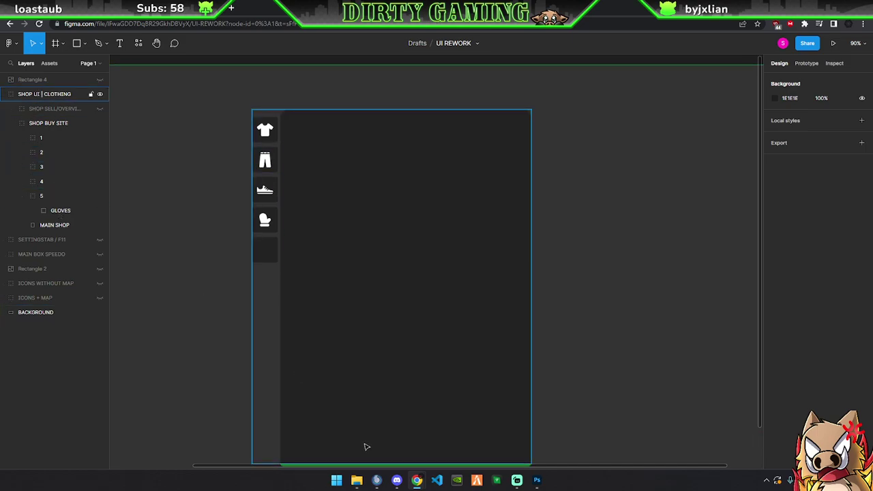
# Open chain.png in Photoshop, invert it to white, and save it for web as 'chain-whi'
pyautogui.click(538, 481)
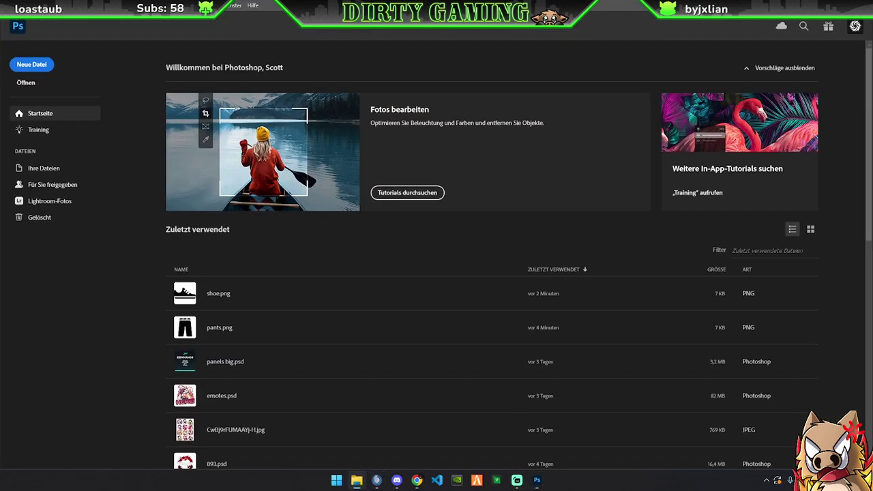
pyautogui.moveTo(538, 150); pyautogui.dragTo(321, 75)
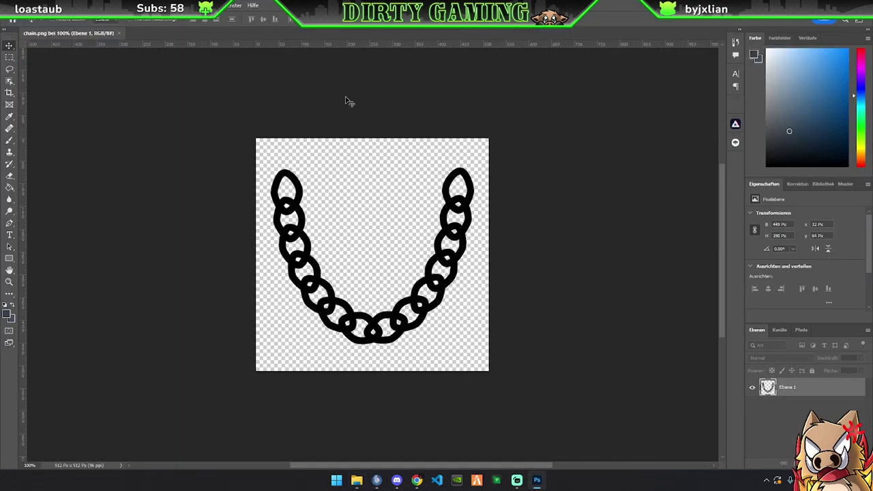
pyautogui.hotkey('ctrl', 'i')
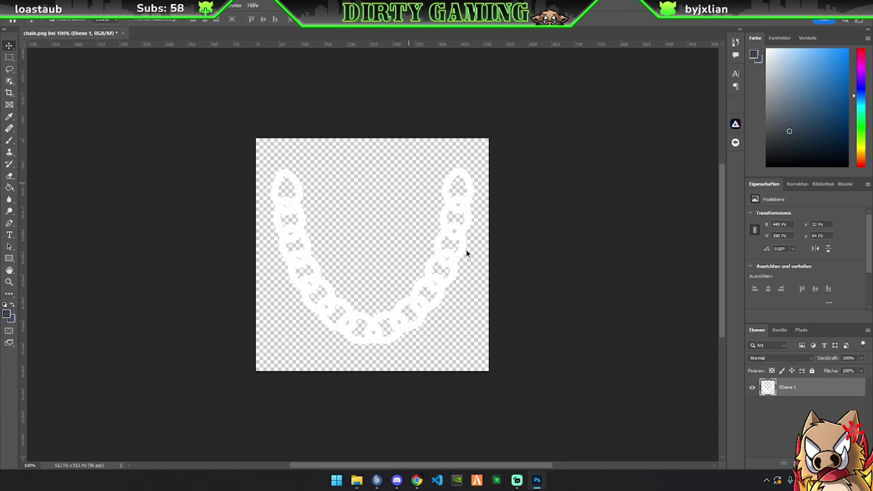
pyautogui.hotkey('ctrl', 'alt', 'shift', 's')
pyautogui.click(517, 375)
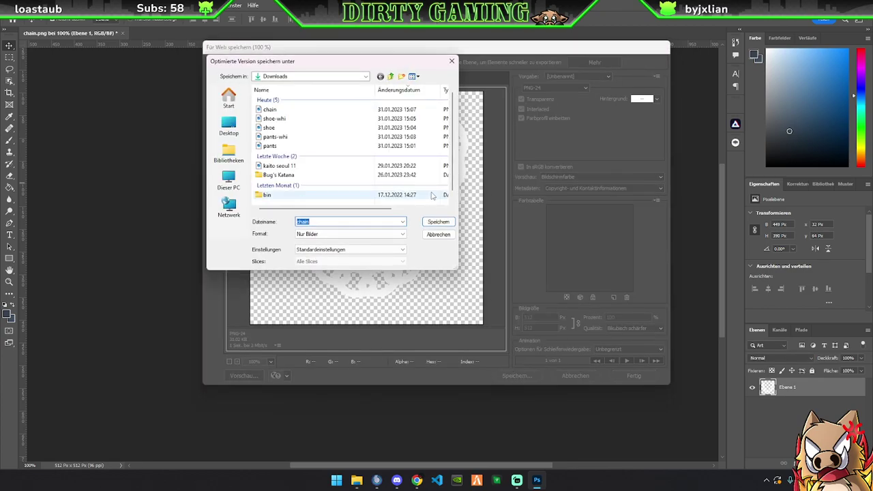
pyautogui.write('-whi')
pyautogui.press('Return')
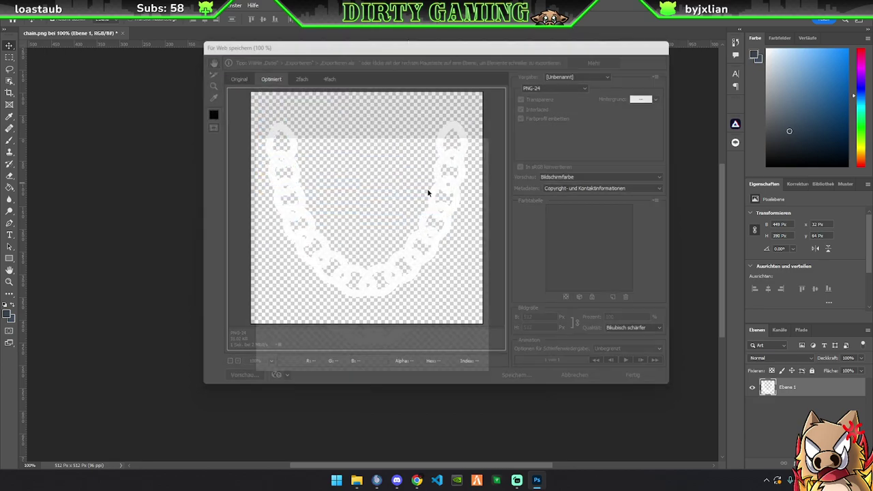
pyautogui.hotkey('alt', 'Tab')
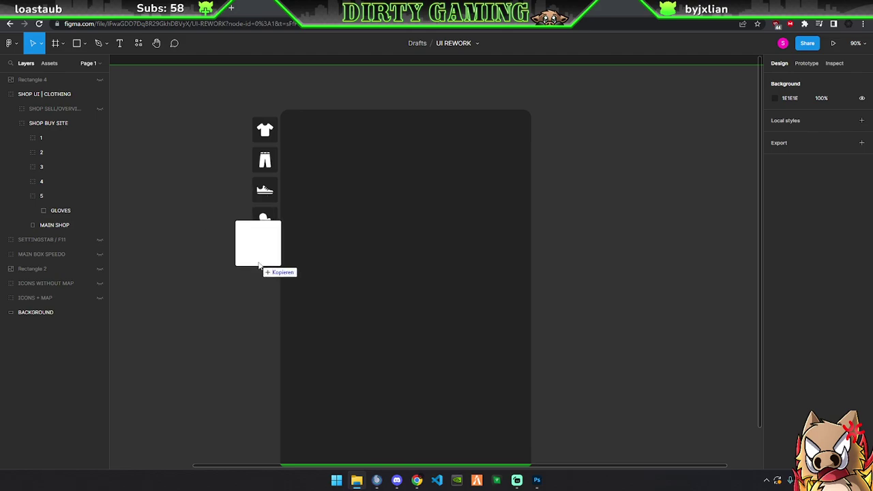
# Import chain-whi and resize it to 50 × 50, centred in the fifth slot
pyautogui.moveTo(315, 218); pyautogui.dragTo(260, 263)
pyautogui.moveTo(363, 156)
pyautogui.mouseDown()
pyautogui.moveTo(316, 186)
pyautogui.moveTo(255, 247)
pyautogui.moveTo(269, 247)
pyautogui.mouseUp()
pyautogui.scroll(5, 259, 254)
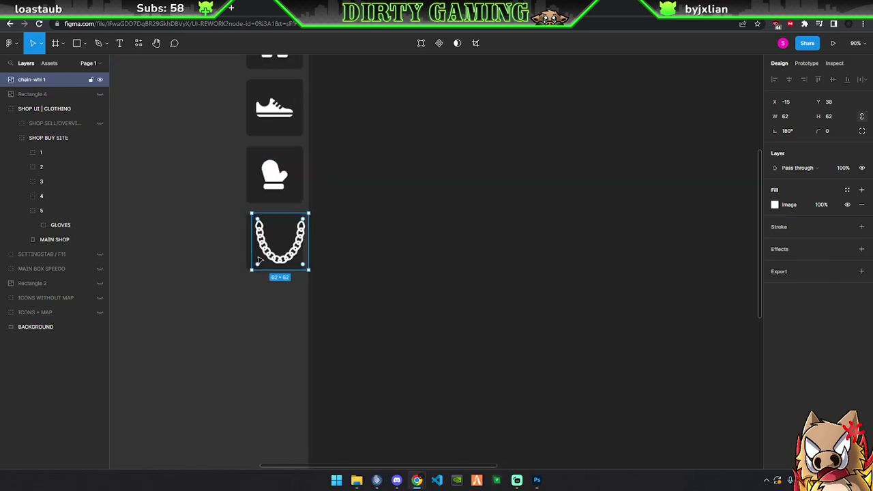
pyautogui.moveTo(363, 167); pyautogui.dragTo(352, 179)
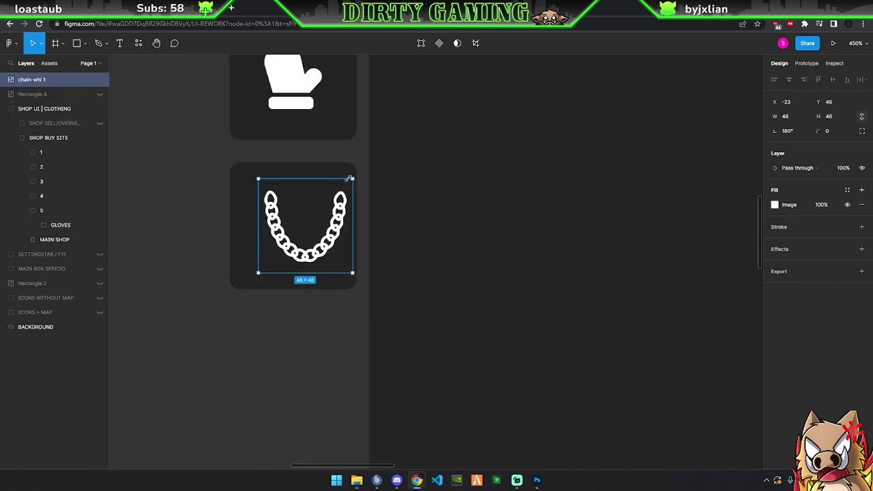
pyautogui.moveTo(333, 232); pyautogui.dragTo(326, 232)
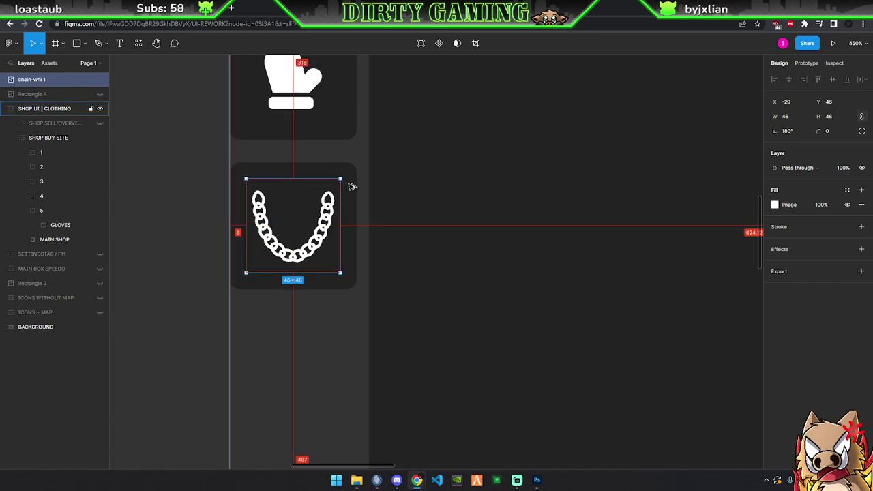
pyautogui.moveTo(341, 178); pyautogui.dragTo(344, 176)
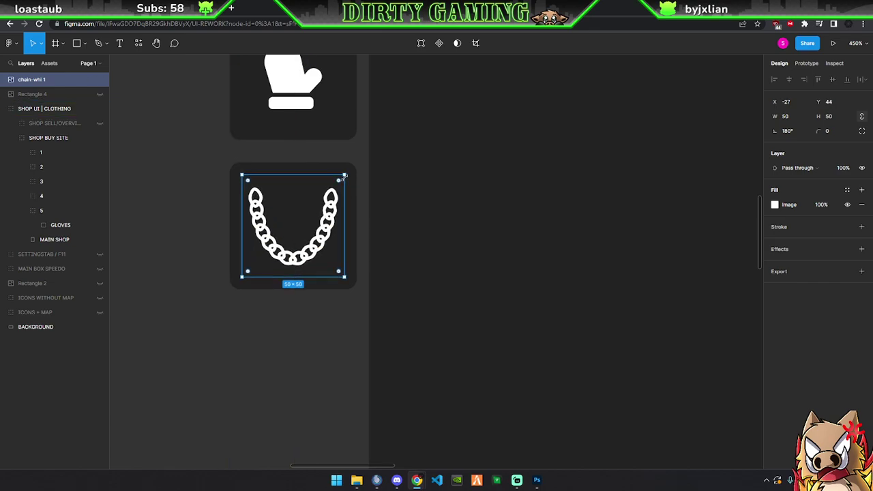
# Scroll around the canvas, selecting the clothing shop group and then the background frame
pyautogui.scroll(-2, 322, 307)
pyautogui.scroll(4, 322, 302)
pyautogui.keyDown('ctrl'); pyautogui.scroll(-5, 320, 308); pyautogui.keyUp('ctrl')
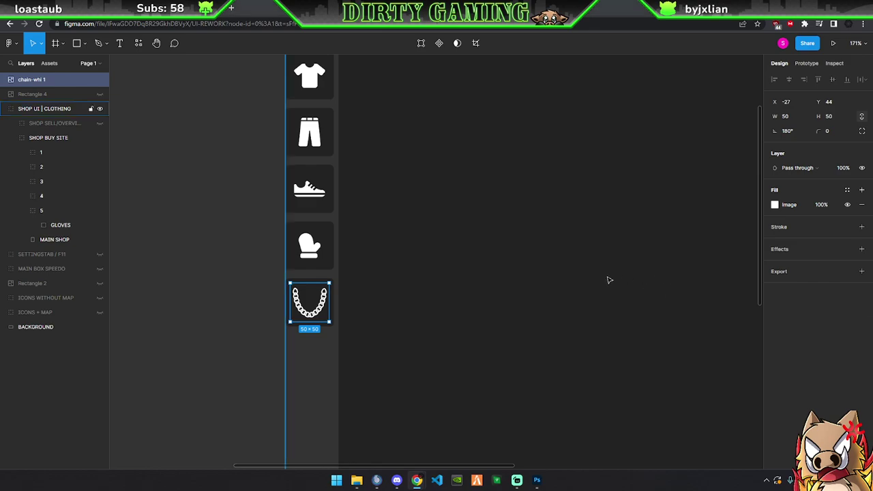
pyautogui.click(565, 275)
pyautogui.keyDown('ctrl'); pyautogui.scroll(-5, 565, 275); pyautogui.keyUp('ctrl')
pyautogui.keyDown('ctrl'); pyautogui.scroll(1, 573, 277); pyautogui.keyUp('ctrl')
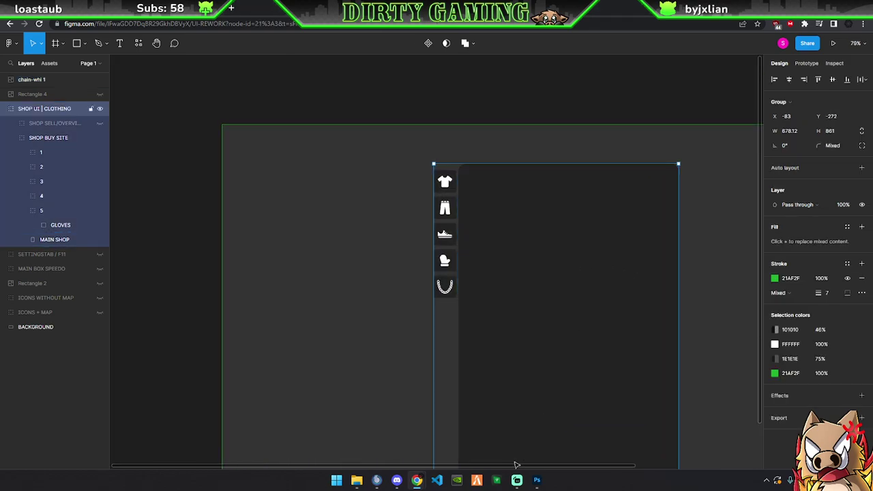
pyautogui.moveTo(516, 466); pyautogui.dragTo(632, 471)
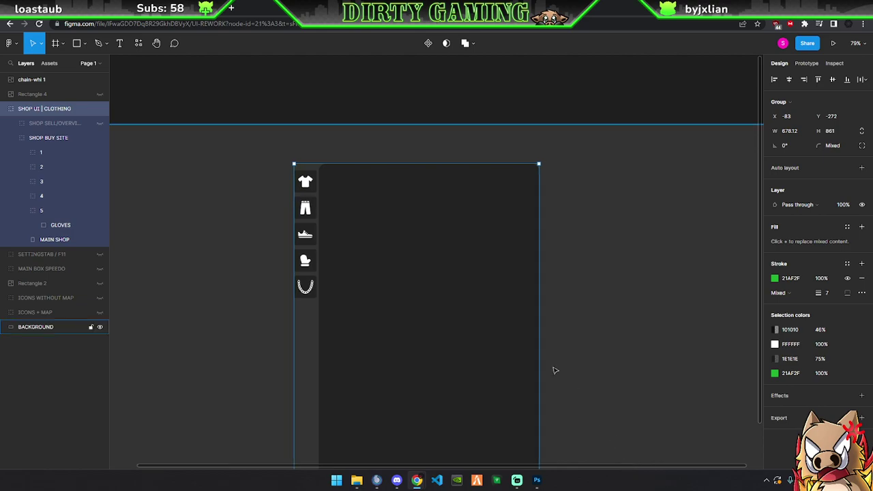
pyautogui.scroll(-1, 555, 368)
pyautogui.click(601, 244)
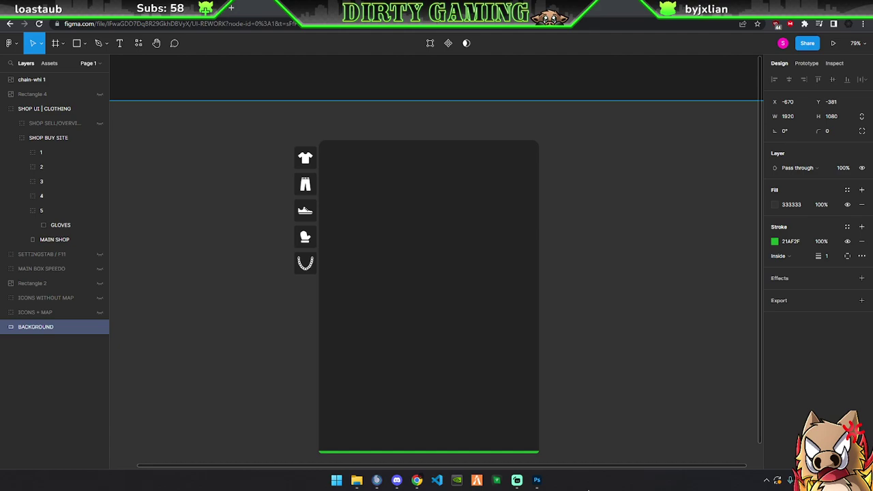
# Rename the GLOVES box in layer 5 to ACCESSOIRES
pyautogui.click(23, 211)
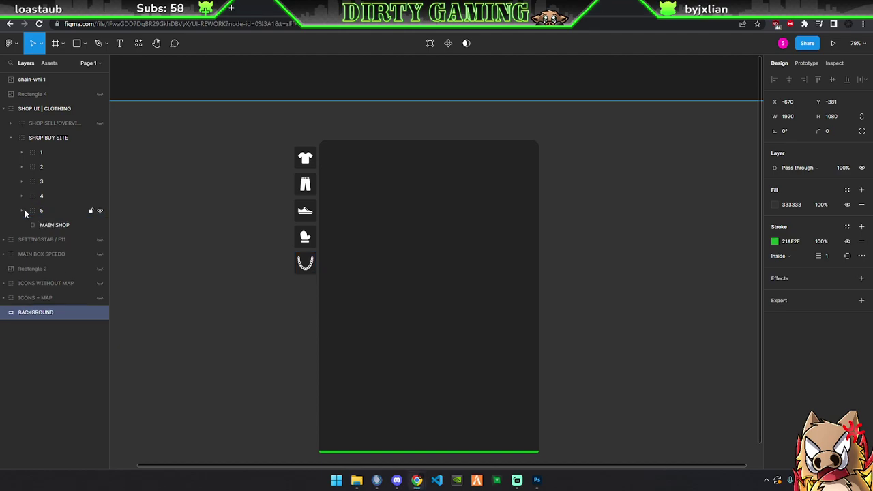
pyautogui.click(43, 214)
pyautogui.click(22, 211)
pyautogui.click(57, 226)
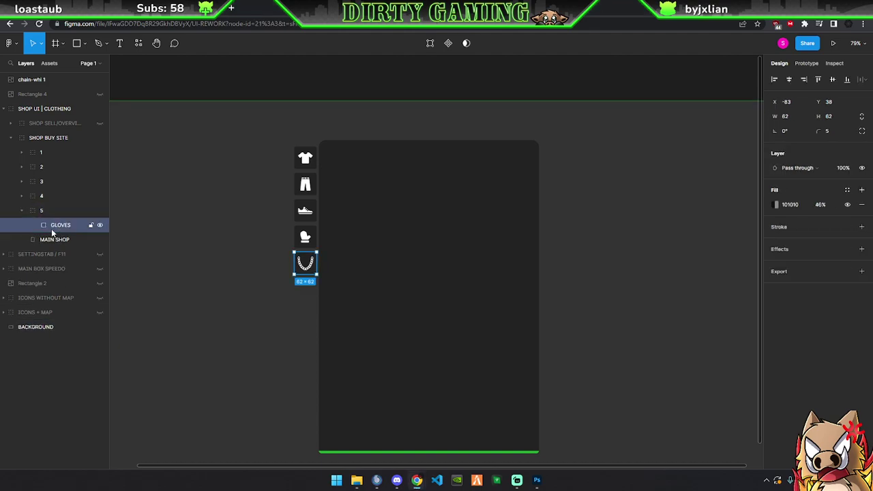
pyautogui.doubleClick(56, 226)
pyautogui.write('SOIRES')
pyautogui.press('Return')
# Move the chain-whi 1 image into the layer 5 group
pyautogui.click(21, 197)
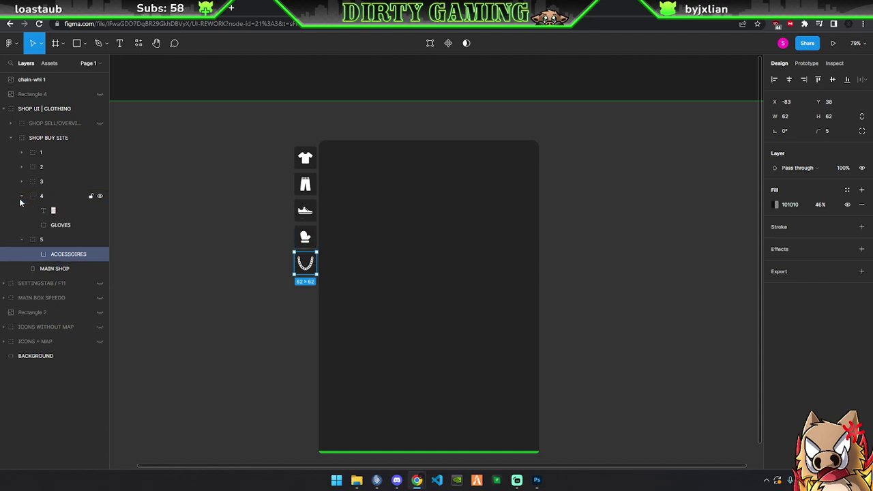
pyautogui.click(21, 196)
pyautogui.click(21, 182)
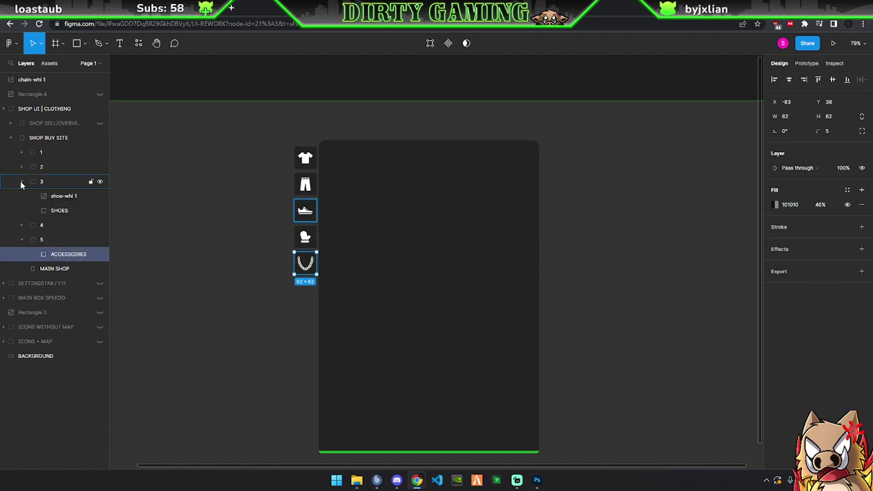
pyautogui.click(21, 182)
pyautogui.moveTo(27, 81); pyautogui.dragTo(65, 210)
pyautogui.click(21, 196)
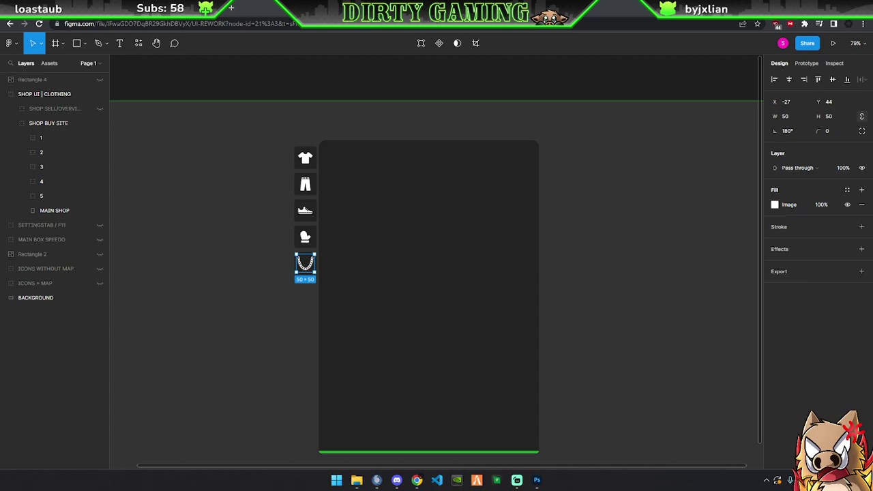
# Select the background frame and scroll around the Figma canvas
pyautogui.click(648, 279)
pyautogui.keyDown('ctrl'); pyautogui.scroll(3, 647, 277); pyautogui.keyUp('ctrl')
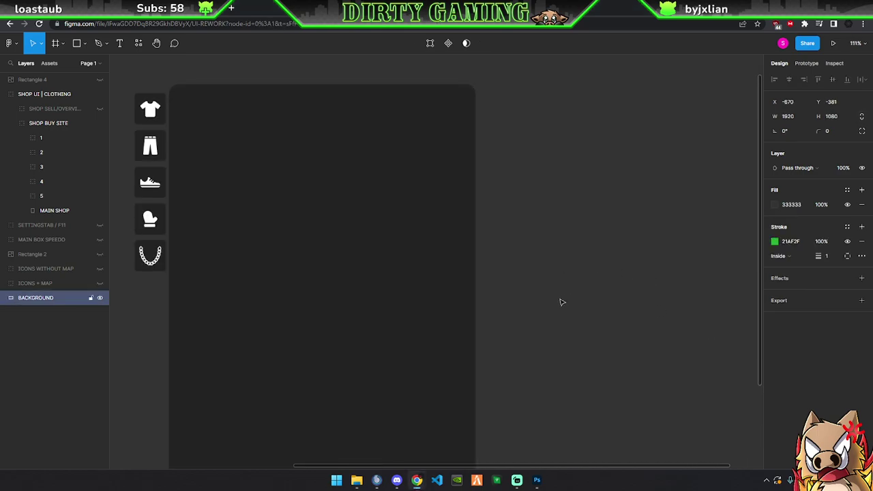
pyautogui.hscroll(-3, 519, 464)
pyautogui.keyDown('ctrl'); pyautogui.scroll(2, 225, 267); pyautogui.keyUp('ctrl')
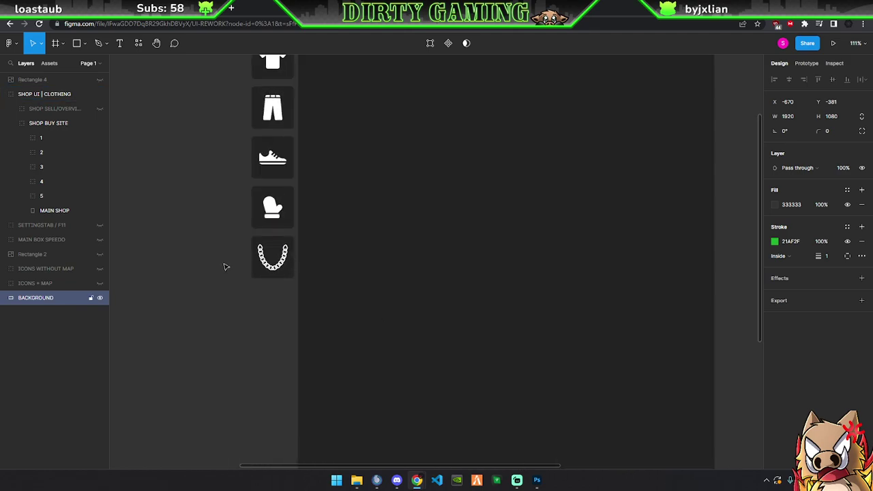
pyautogui.keyDown('ctrl'); pyautogui.scroll(3, 225, 267); pyautogui.keyUp('ctrl')
pyautogui.keyDown('ctrl'); pyautogui.scroll(3, 306, 255); pyautogui.keyUp('ctrl')
pyautogui.keyDown('ctrl'); pyautogui.scroll(-5, 376, 271); pyautogui.keyUp('ctrl')
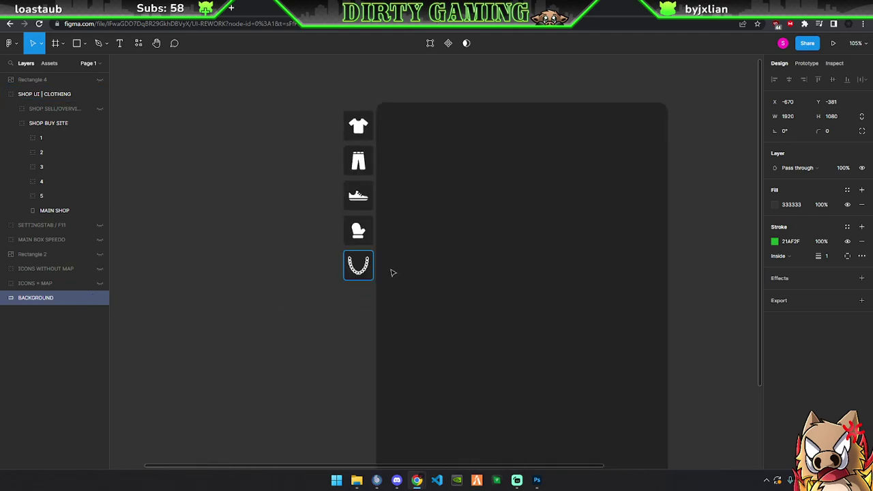
pyautogui.keyDown('ctrl'); pyautogui.scroll(-3, 392, 273); pyautogui.keyUp('ctrl')
pyautogui.hscroll(2, 529, 467)
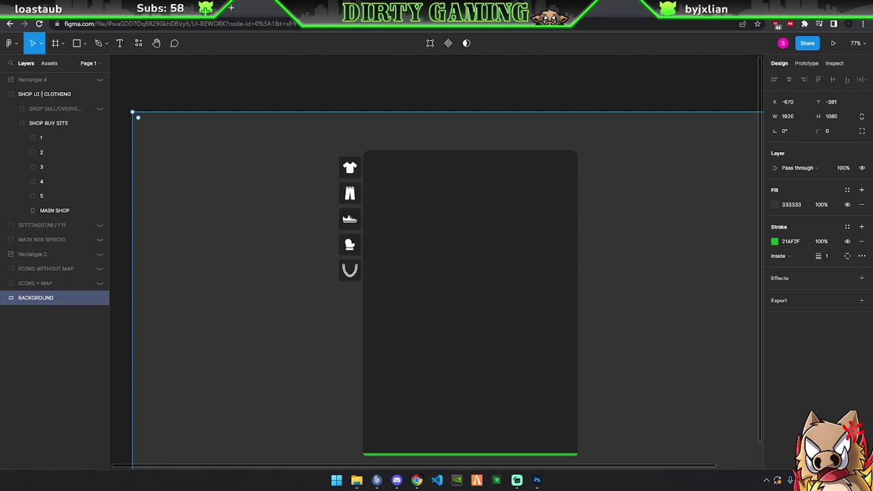
# In Photoshop, close chain.png, discarding its changes with Nein
pyautogui.click(537, 481)
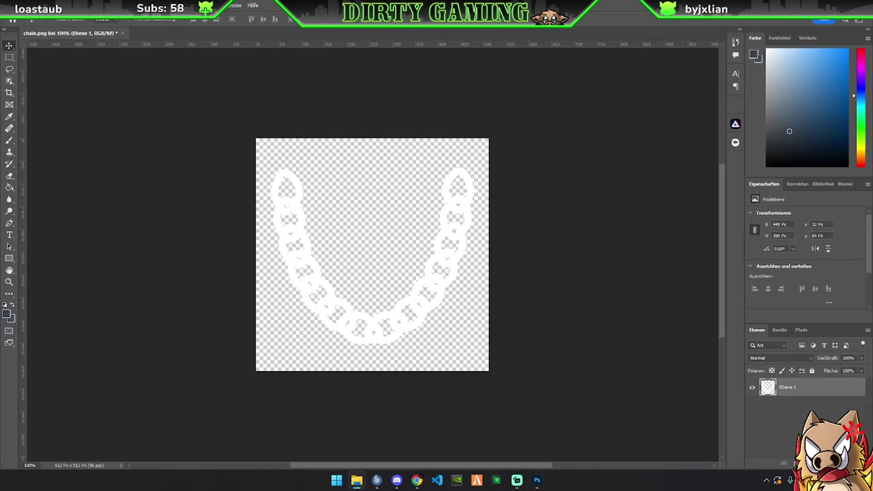
pyautogui.click(122, 32)
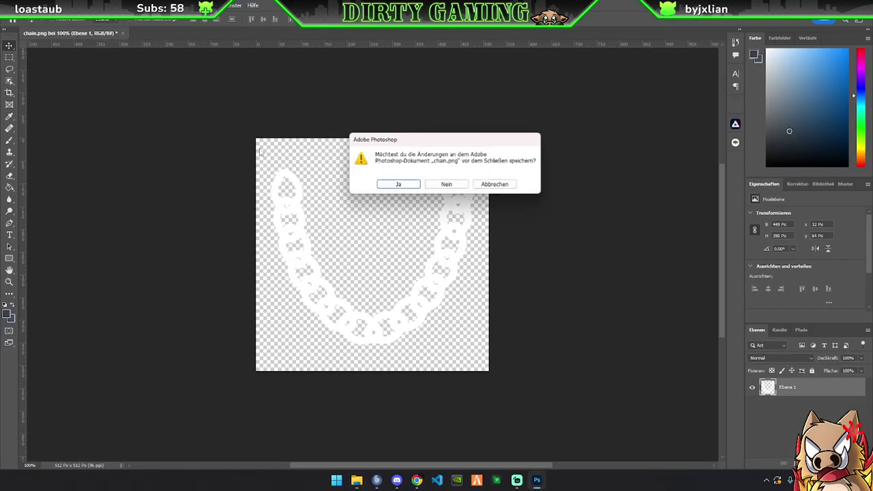
pyautogui.click(455, 184)
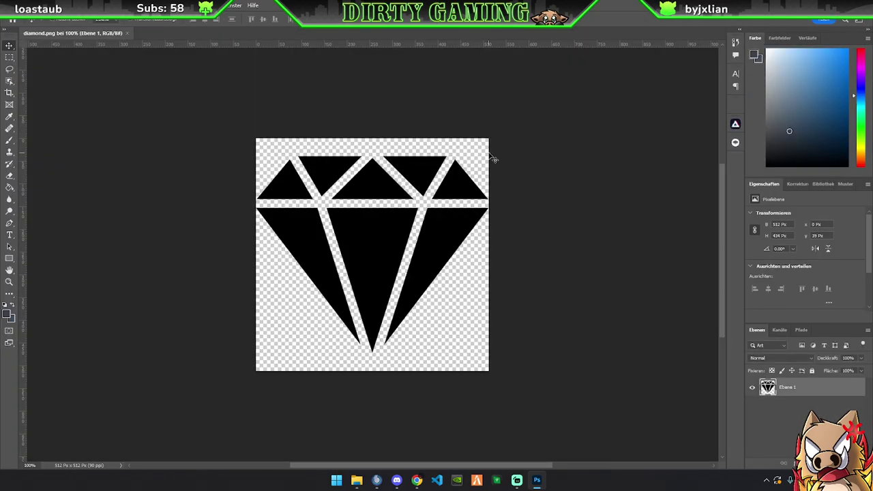
# Invert the diamond to white and save it for web as a diamond PNG in Downloads
pyautogui.hotkey('ctrl', 'i')
pyautogui.hotkey('ctrl', 'alt', 'shift', 's')
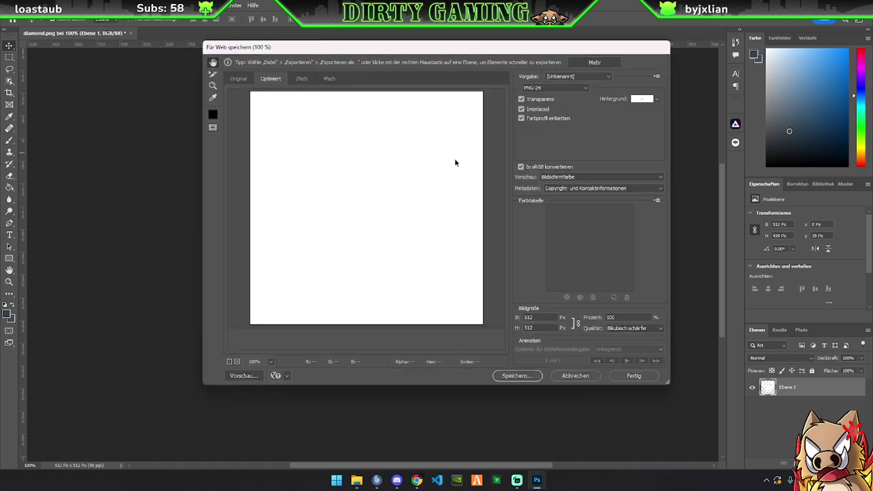
pyautogui.click(517, 375)
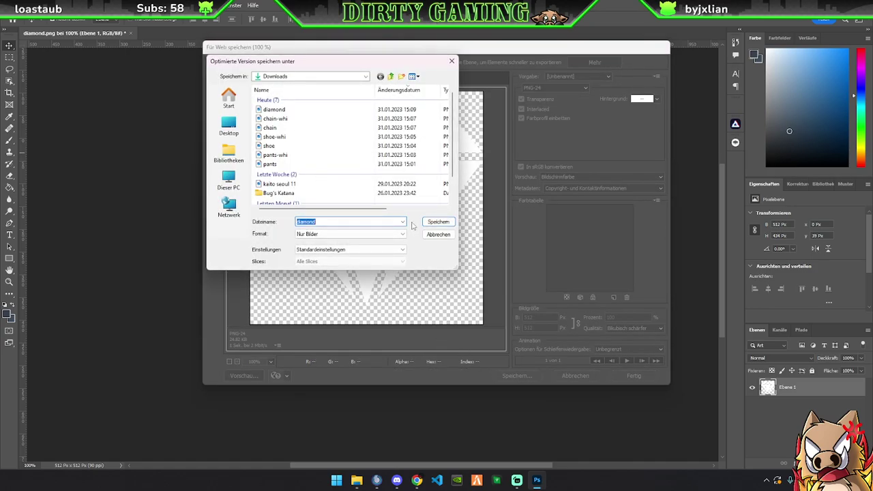
pyautogui.press('End')
pyautogui.press('Return')
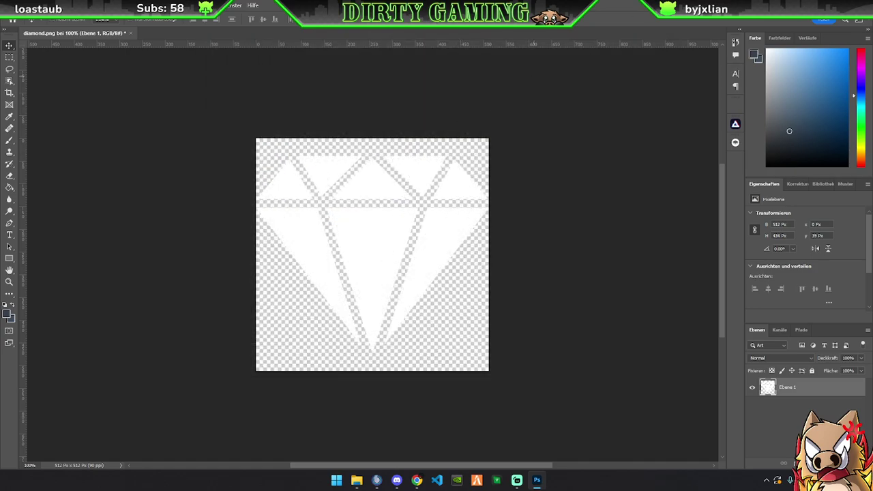
pyautogui.hotkey('alt', 'Tab')
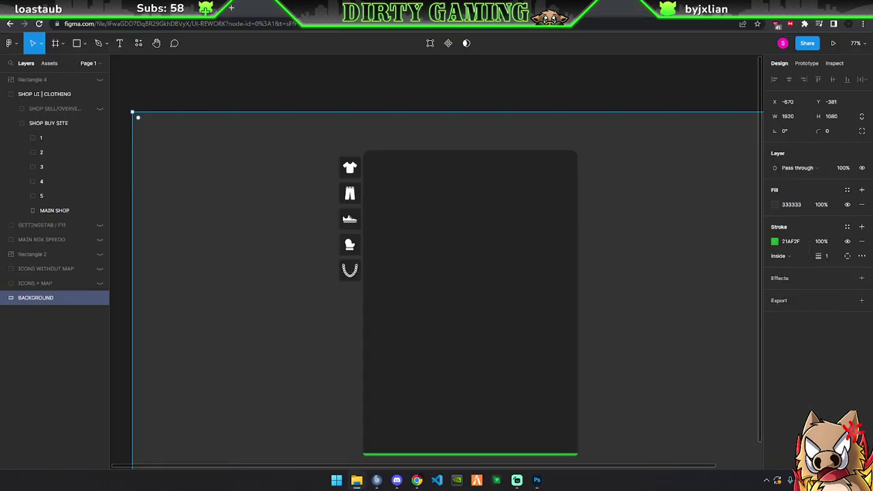
# Paste the white diamond, delete chain-whi 1, and nest the diamond in group 5 above ACCESSOIRES
pyautogui.hotkey('ctrl', 'v')
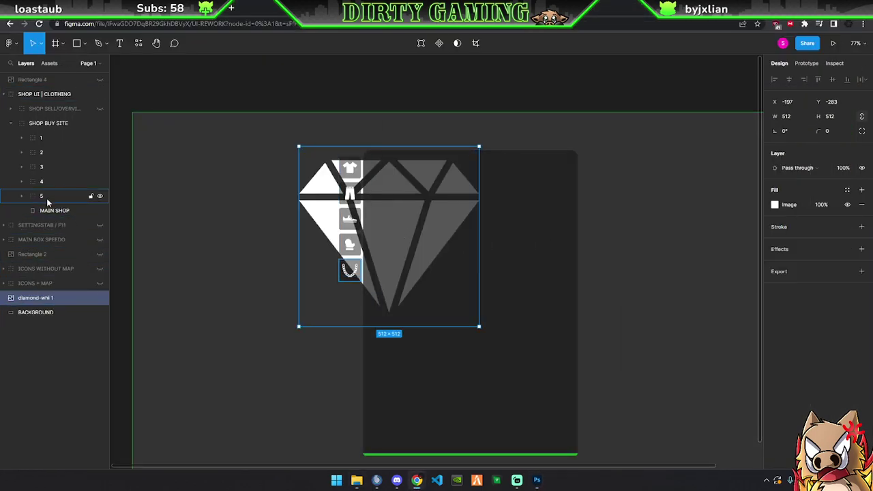
pyautogui.click(21, 195)
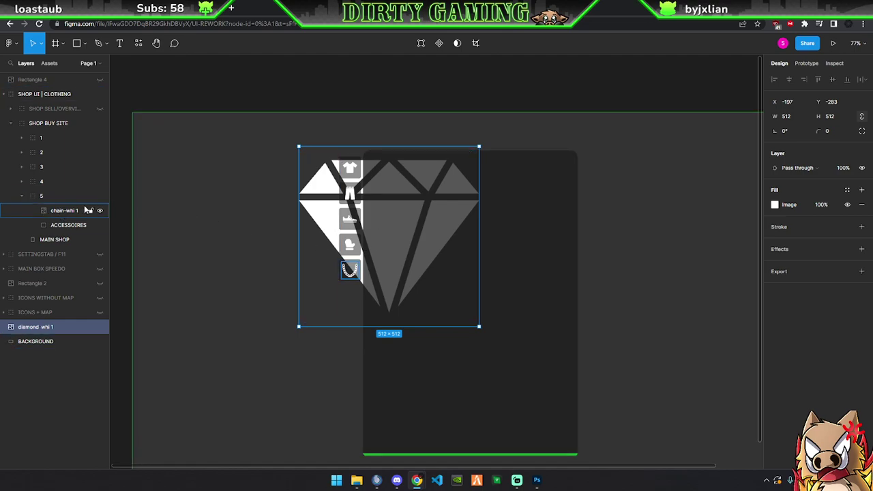
pyautogui.click(86, 211)
pyautogui.press('Delete')
pyautogui.click(51, 95)
pyautogui.hotkey('shift', 'Tab')
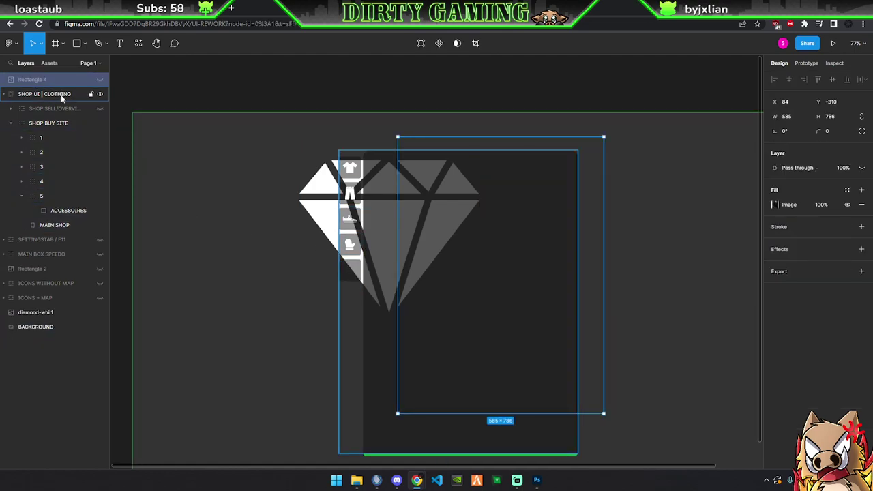
pyautogui.click(68, 210)
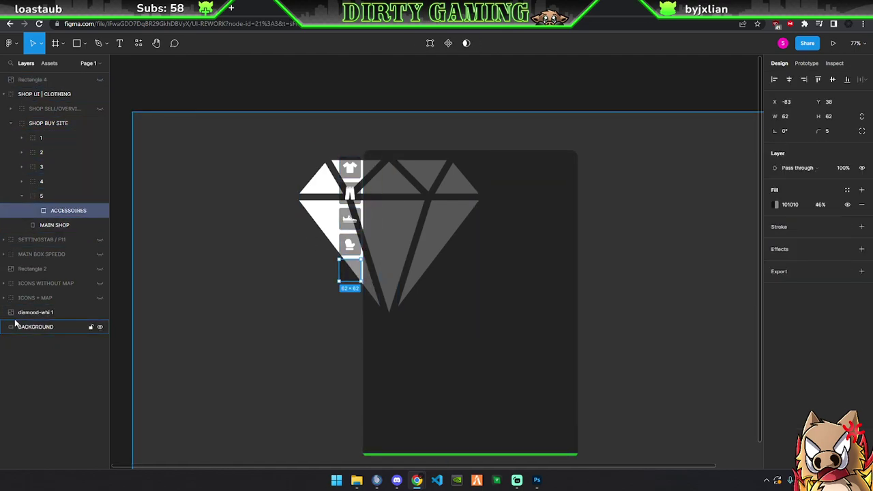
pyautogui.moveTo(31, 313); pyautogui.dragTo(58, 209)
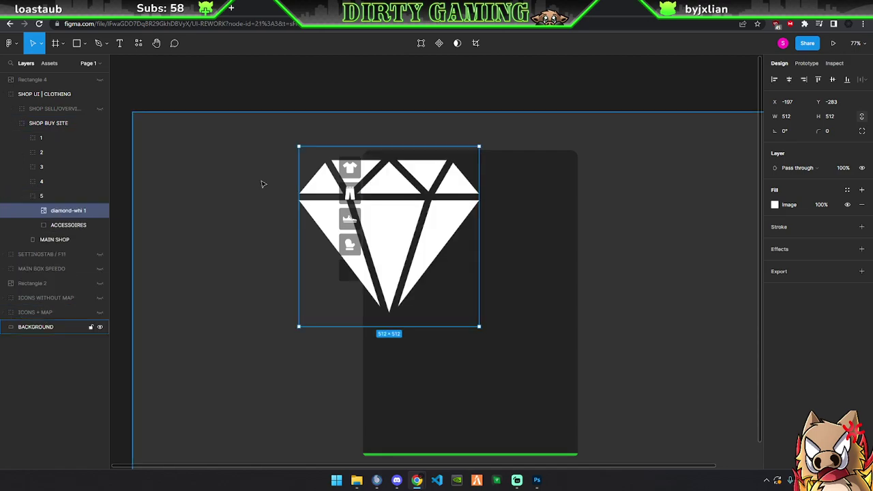
# Scale the diamond to 44×44 and centre it in the fifth dark slot
pyautogui.moveTo(298, 146); pyautogui.dragTo(366, 213)
pyautogui.scroll(3, 365, 277)
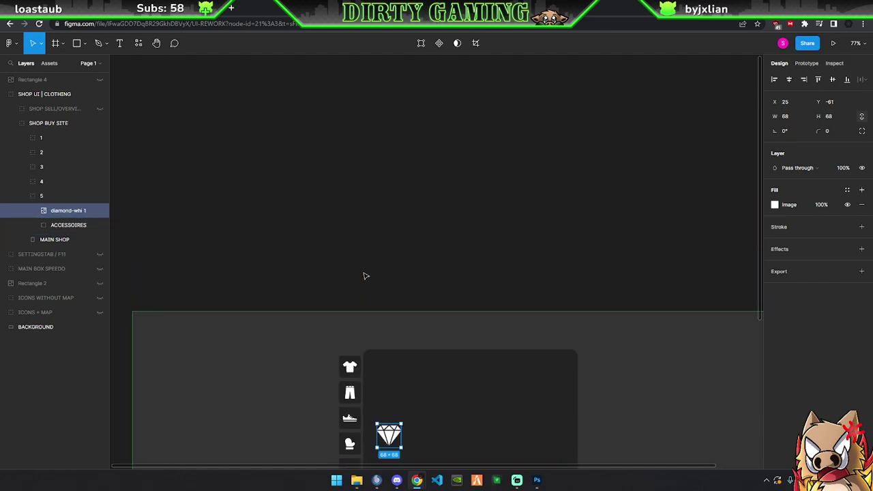
pyautogui.scroll(-3, 365, 276)
pyautogui.keyDown('ctrl'); pyautogui.scroll(5, 357, 288); pyautogui.keyUp('ctrl')
pyautogui.keyDown('ctrl'); pyautogui.scroll(5, 364, 364); pyautogui.keyUp('ctrl')
pyautogui.moveTo(453, 214); pyautogui.dragTo(310, 351)
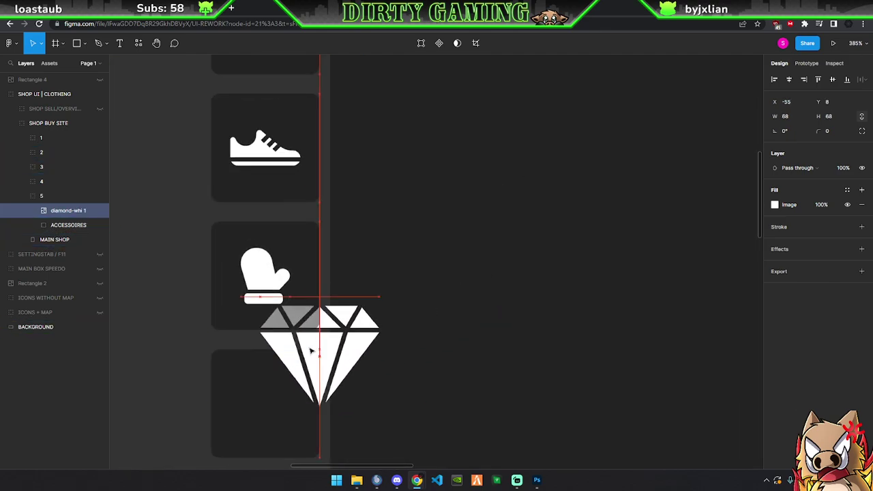
pyautogui.scroll(-2, 273, 344)
pyautogui.moveTo(302, 220); pyautogui.dragTo(288, 260)
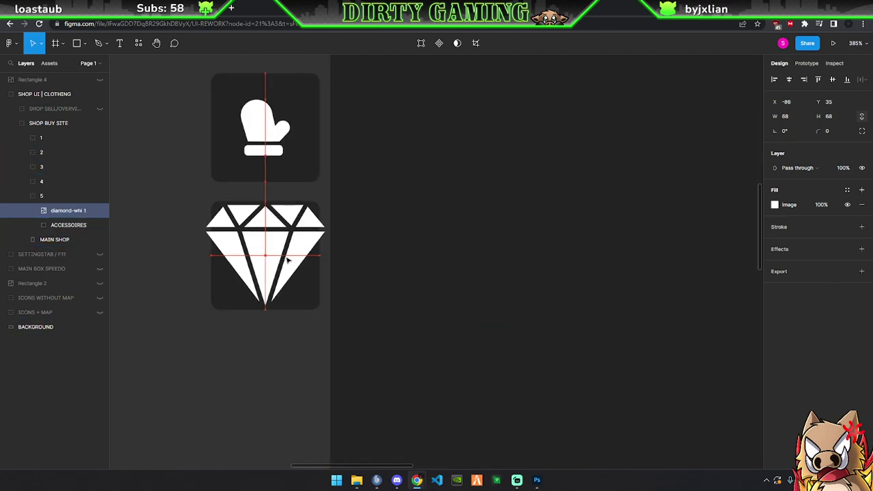
pyautogui.moveTo(320, 202); pyautogui.dragTo(286, 218)
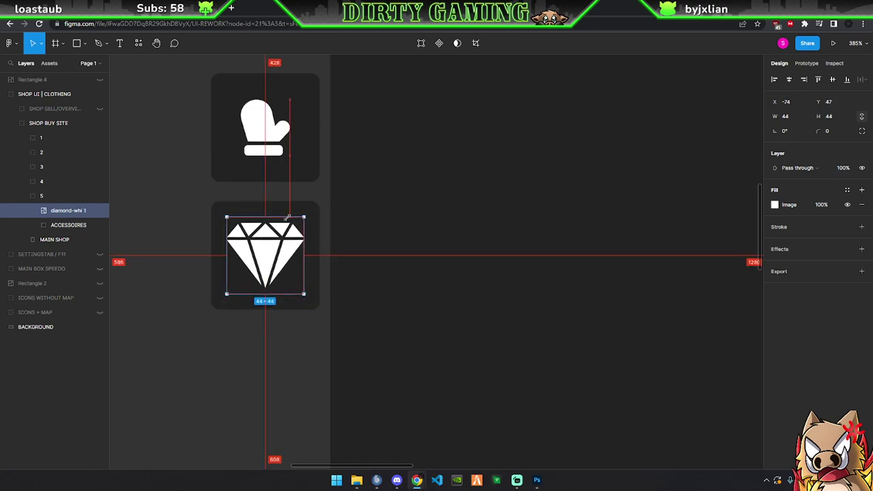
pyautogui.click(156, 302)
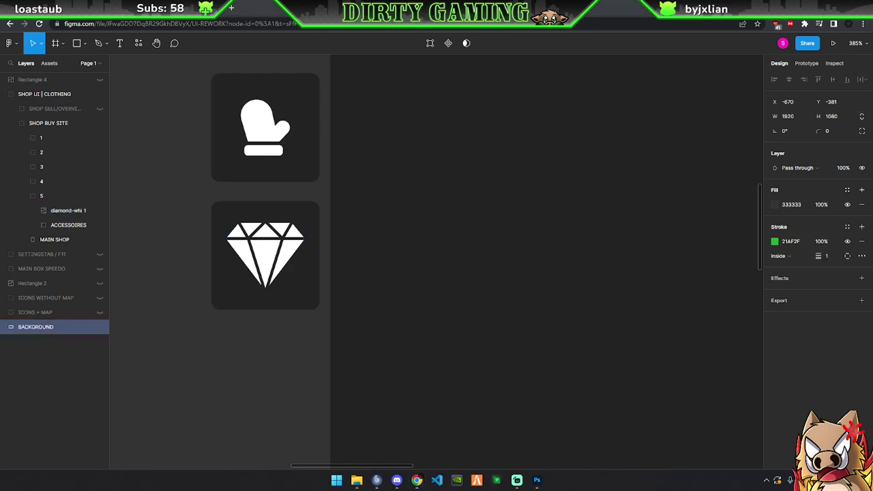
# Scroll to the fifth slot and select the diamond-whi 1 layer
pyautogui.scroll(-5, 434, 259)
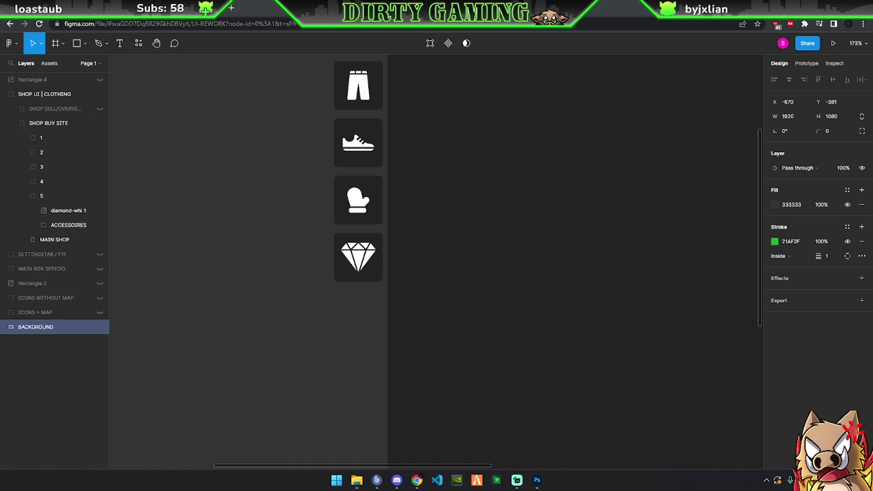
pyautogui.scroll(-2, 380, 287)
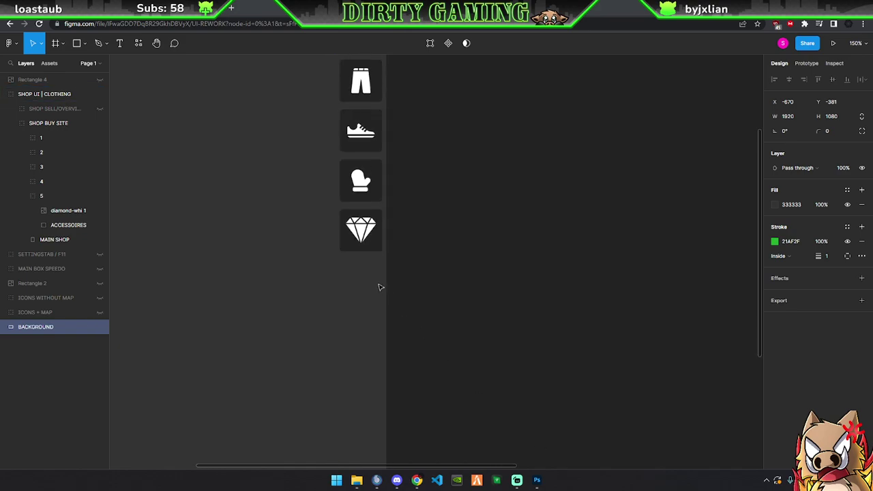
pyautogui.scroll(-1, 380, 287)
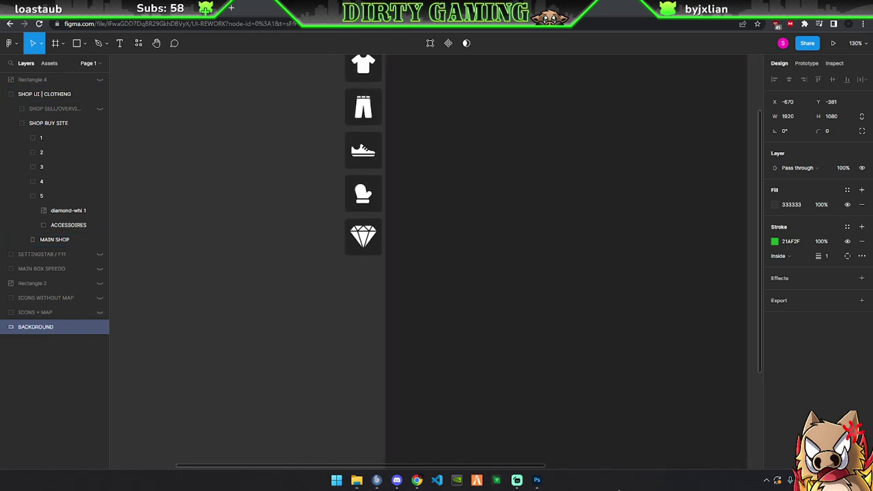
pyautogui.scroll(-3, 392, 307)
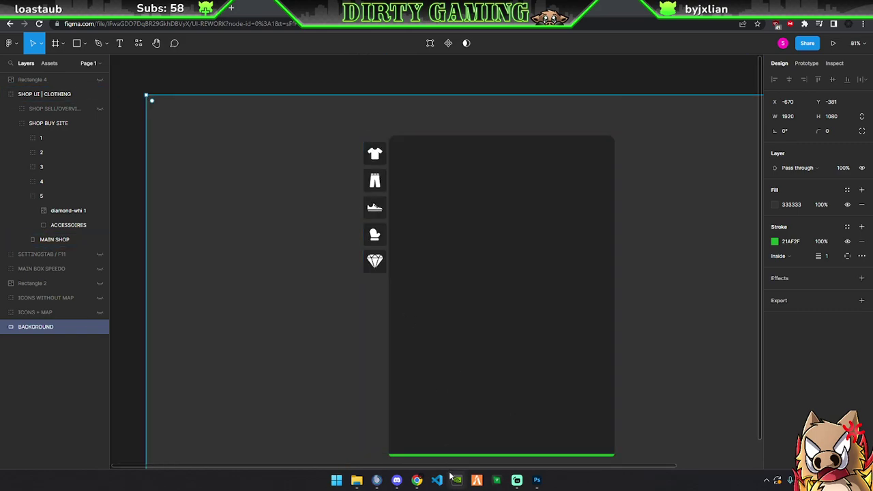
pyautogui.hscroll(2, 507, 462)
pyautogui.scroll(1, 427, 277)
pyautogui.scroll(1, 341, 266)
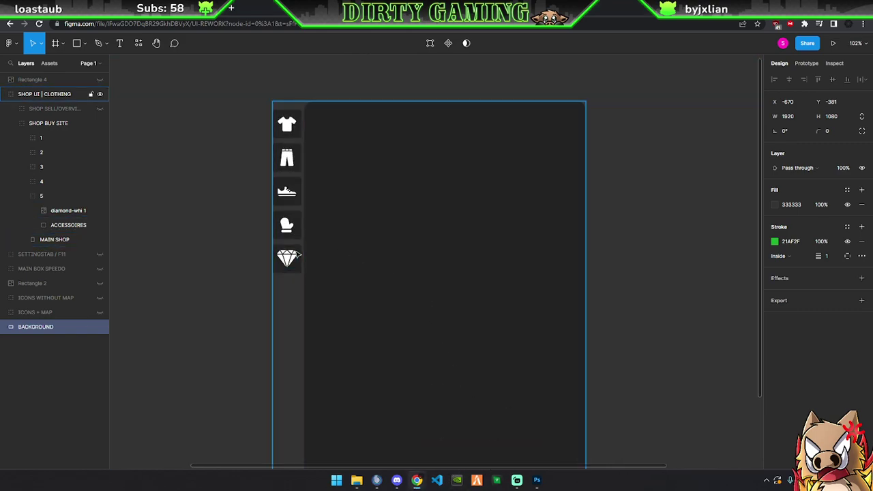
pyautogui.click(53, 210)
# Alt-drag the diamond's corner to shrink it to 40×40, keeping it centred
pyautogui.scroll(2, 260, 287)
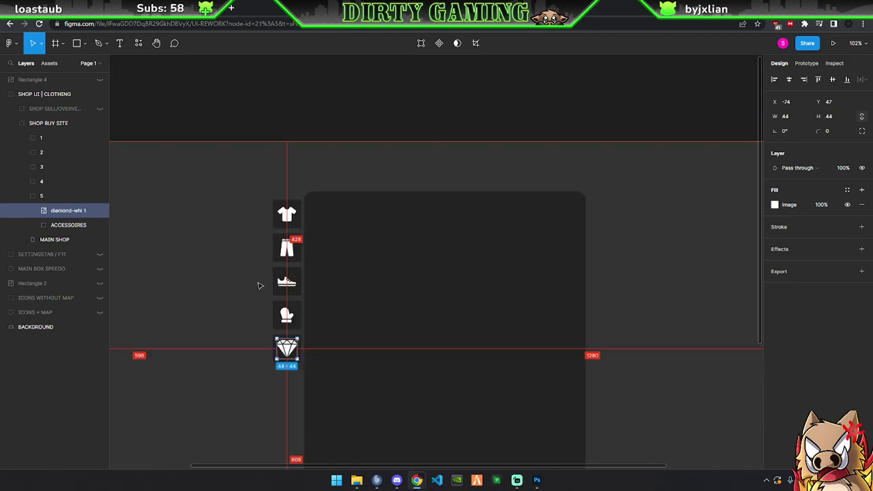
pyautogui.scroll(3, 262, 307)
pyautogui.scroll(-3, 263, 300)
pyautogui.scroll(5, 269, 263)
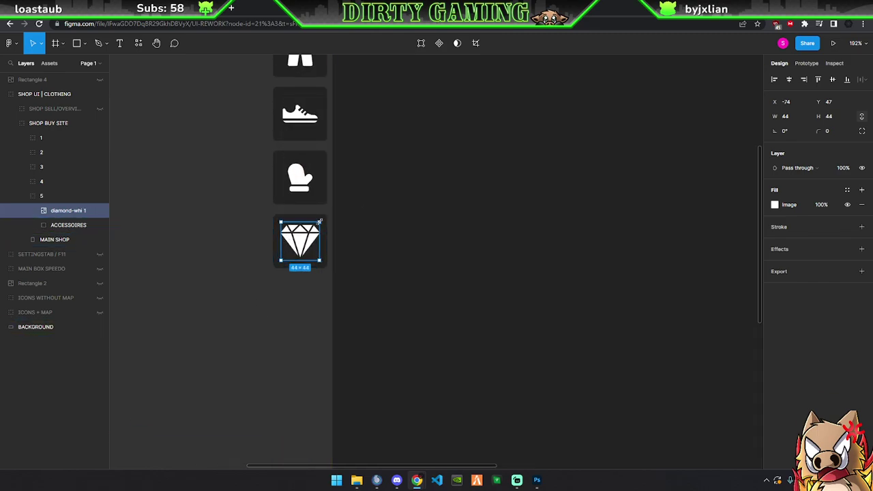
pyautogui.moveTo(319, 222); pyautogui.dragTo(318, 223)
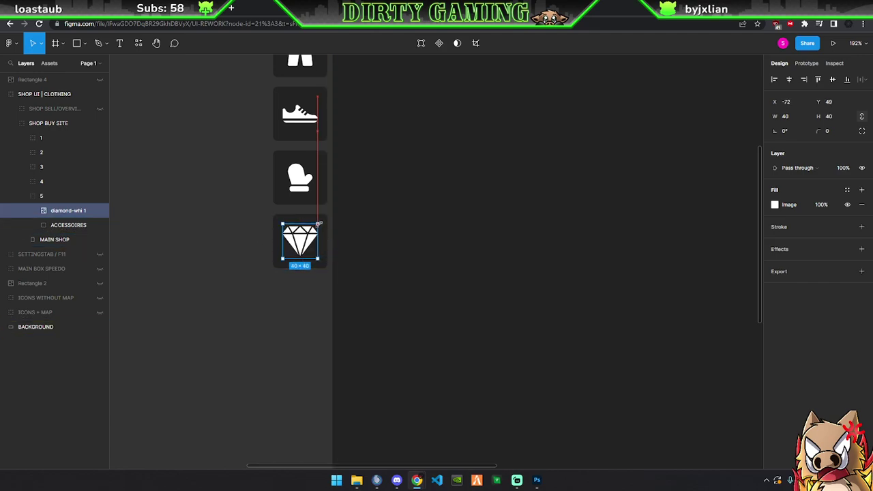
pyautogui.click(279, 294)
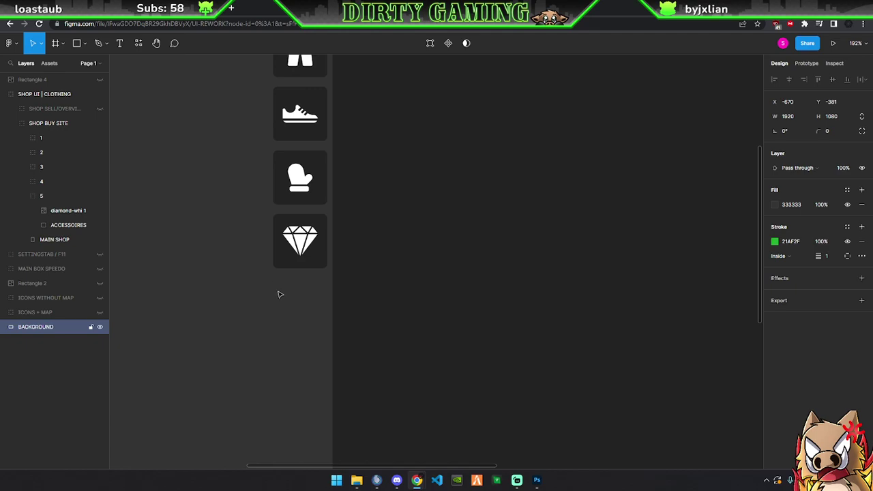
pyautogui.keyDown('ctrl'); pyautogui.scroll(-5, 279, 302); pyautogui.keyUp('ctrl')
pyautogui.keyDown('ctrl'); pyautogui.scroll(-3, 487, 296); pyautogui.keyUp('ctrl')
# Zoom and pan the Figma canvas to review the column of five white icons
pyautogui.keyDown('ctrl'); pyautogui.scroll(2, 491, 302); pyautogui.keyUp('ctrl')
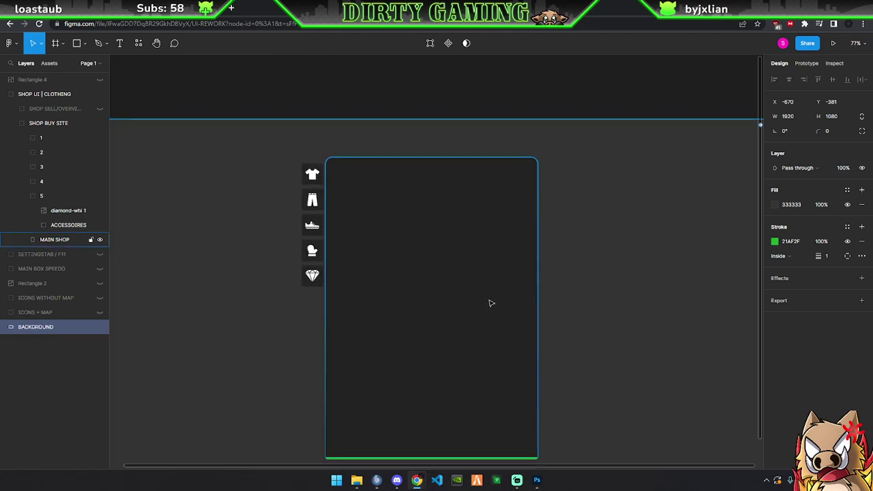
pyautogui.scroll(-2, 496, 302)
pyautogui.scroll(-2, 518, 307)
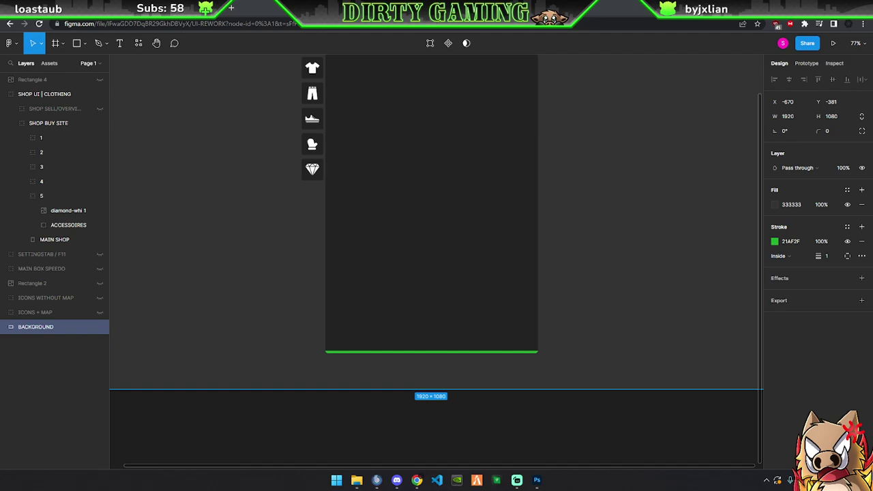
pyautogui.scroll(2, 584, 239)
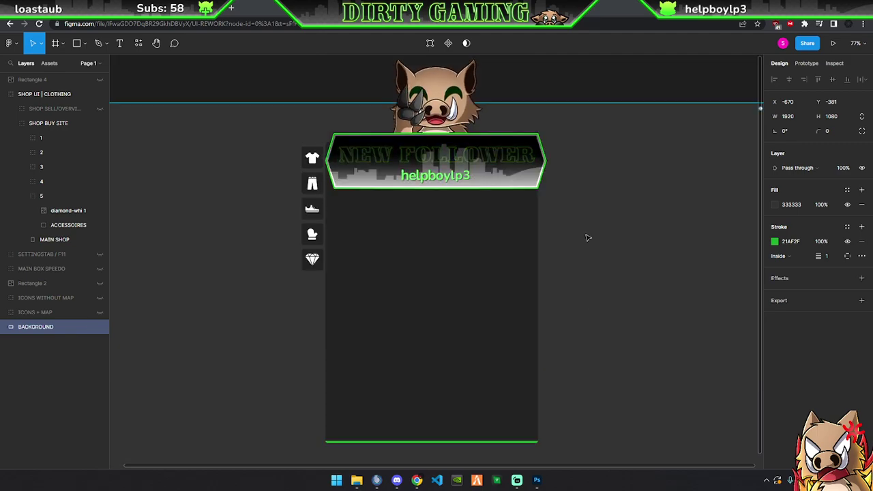
pyautogui.scroll(1, 585, 238)
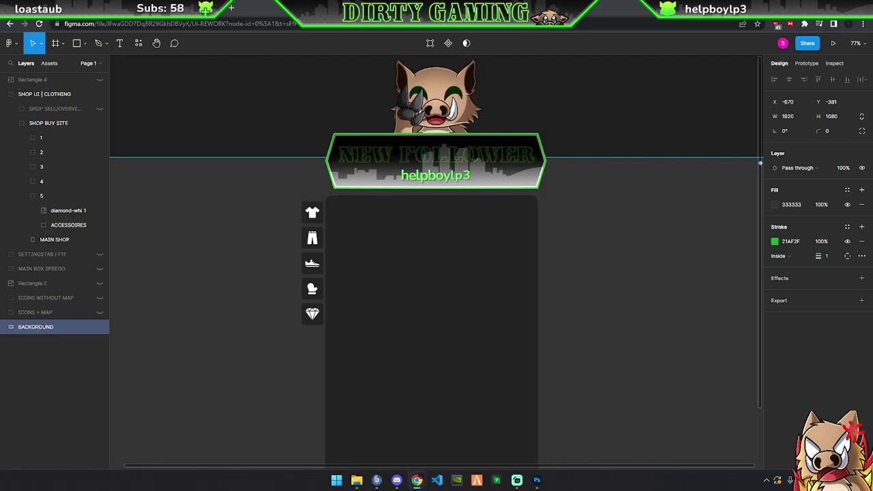
pyautogui.scroll(-2, 558, 293)
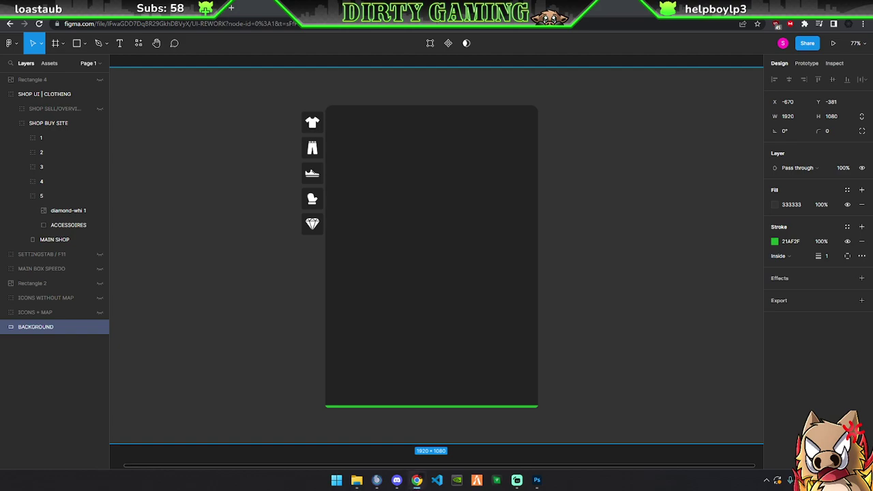
pyautogui.scroll(3, 561, 304)
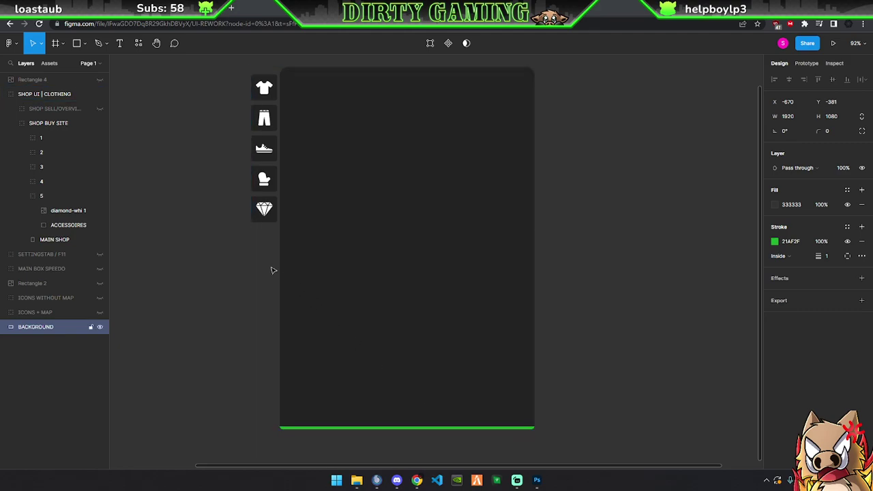
pyautogui.scroll(3, 260, 270)
pyautogui.scroll(1, 261, 269)
pyautogui.scroll(1, 271, 283)
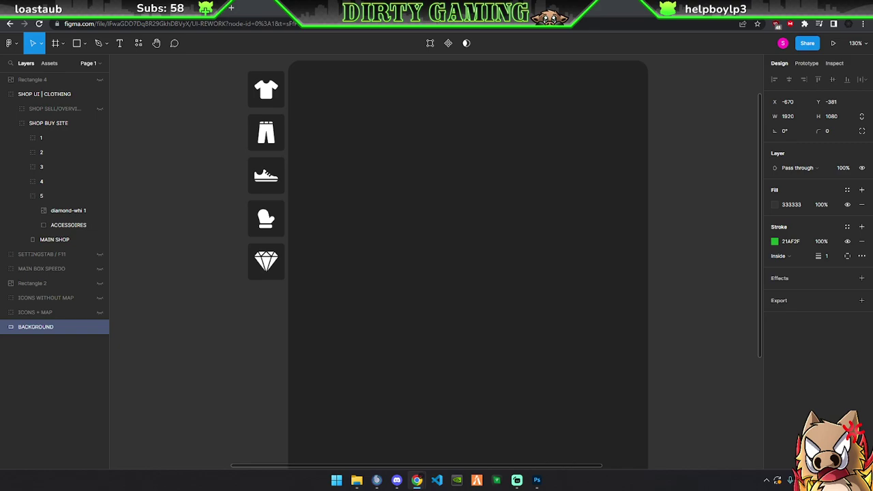
# In Photoshop, close diamond.png without saving
pyautogui.hotkey('alt', 'Tab')
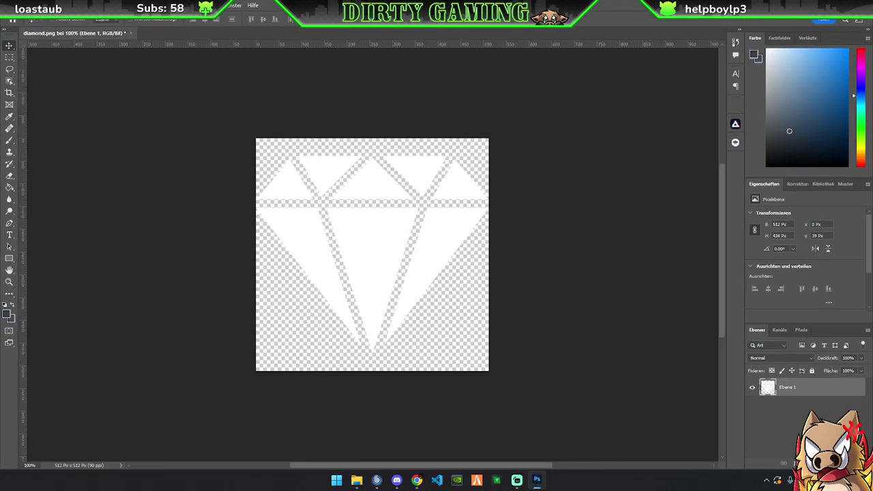
pyautogui.click(132, 33)
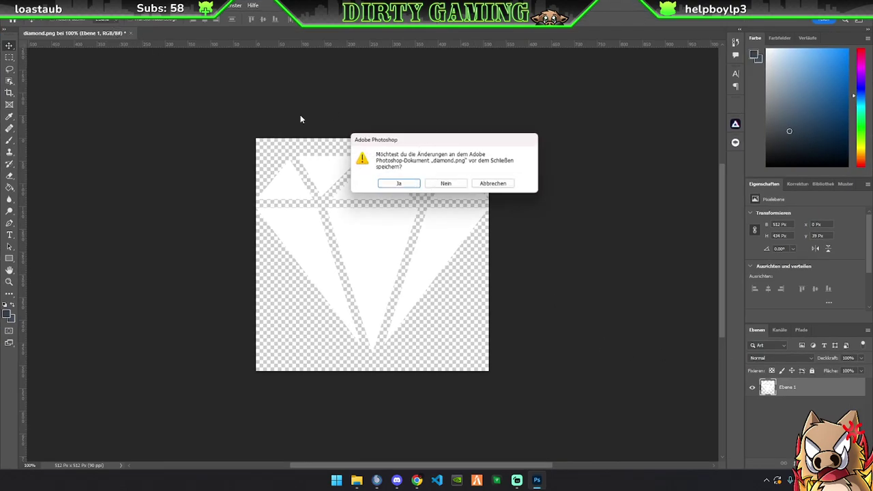
pyautogui.click(447, 187)
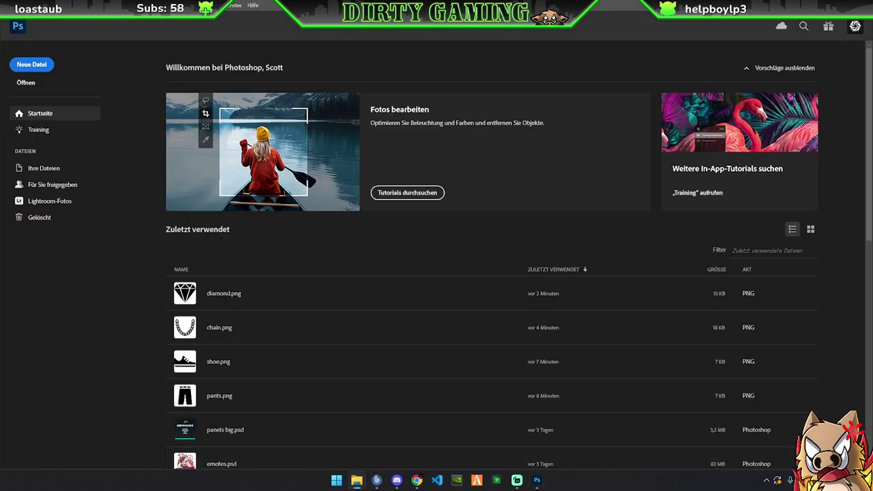
# Open hat.png and save it for web as a PNG named hat
pyautogui.moveTo(356, 478); pyautogui.dragTo(539, 66)
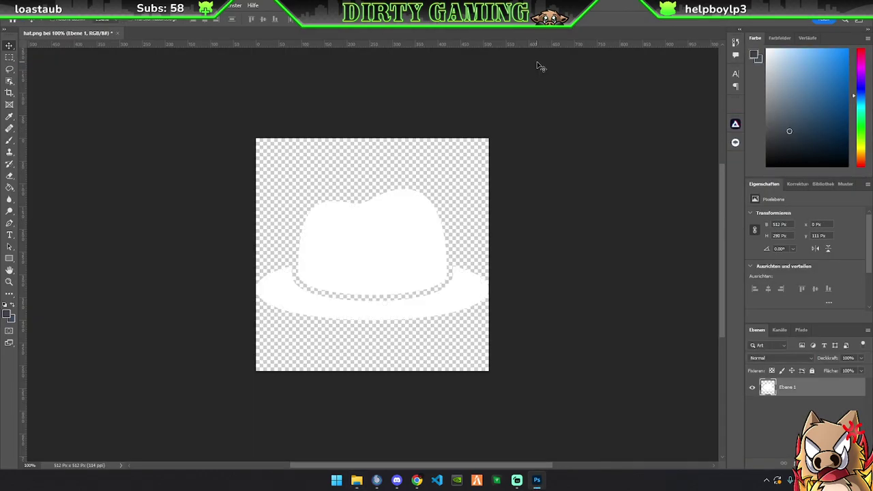
pyautogui.hotkey('ctrl', 'alt', 'shift', 's')
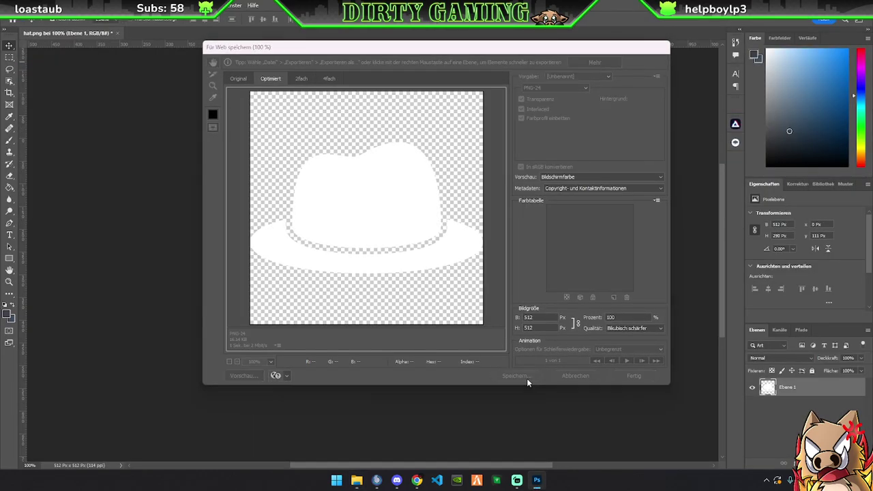
pyautogui.click(522, 377)
pyautogui.write('hat-whi')
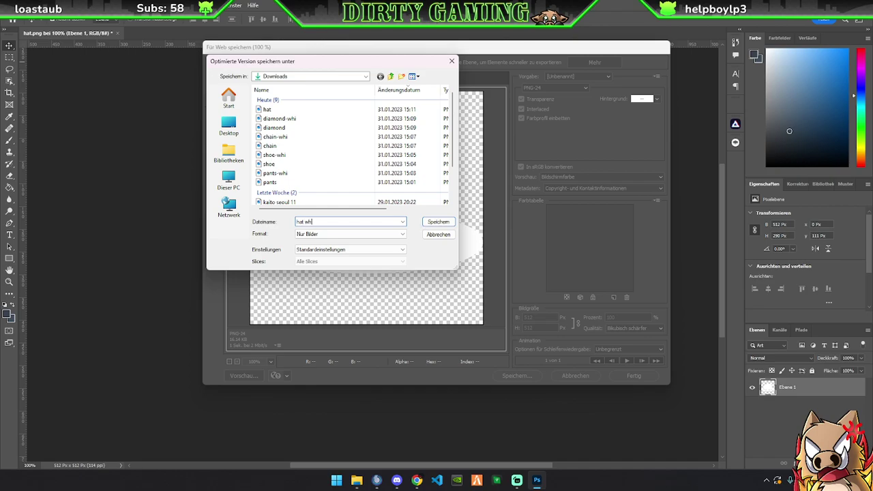
pyautogui.press('Return')
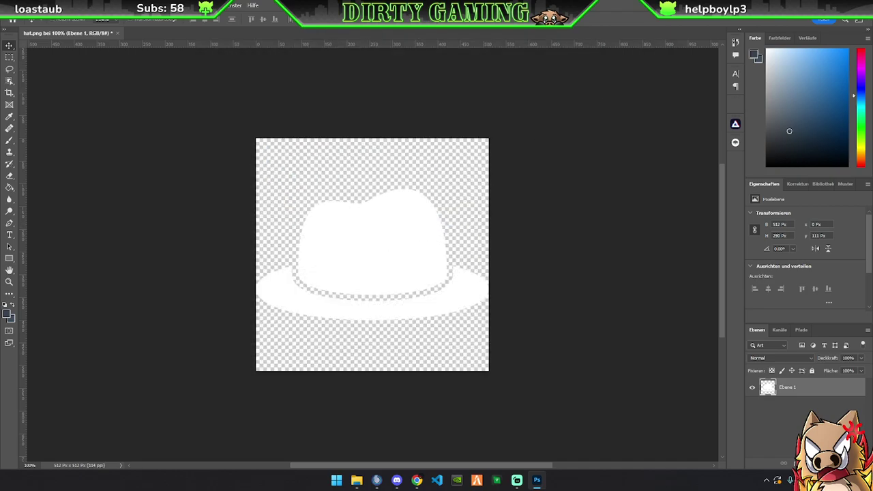
pyautogui.hotkey('alt', 'Tab')
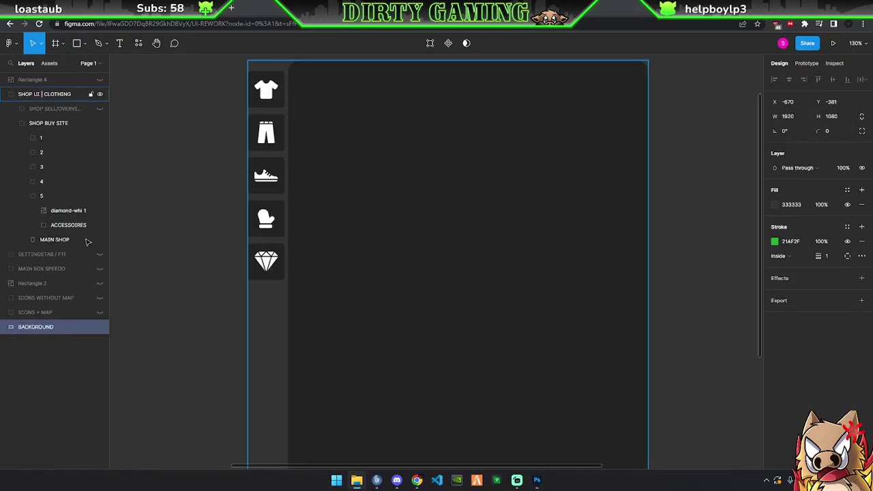
# Duplicate group 5 as group 6 below it and delete the copied diamond
pyautogui.click(24, 196)
pyautogui.click(45, 198)
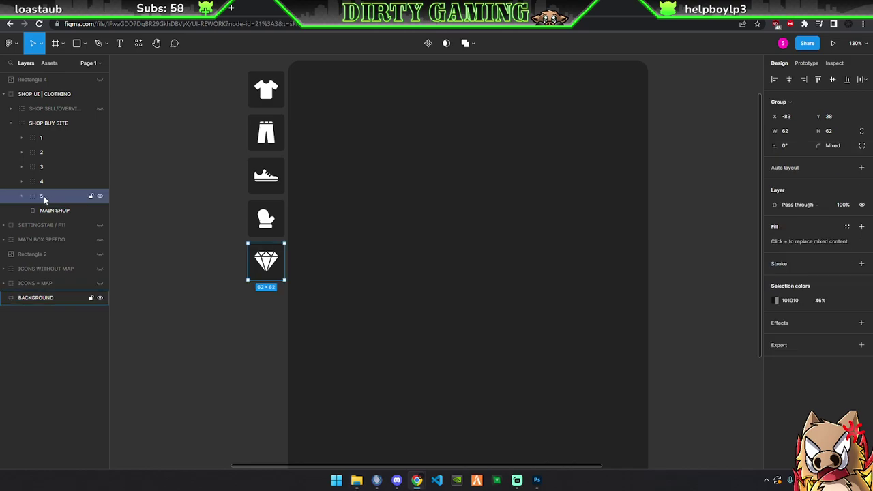
pyautogui.hotkey('ctrl', 'd')
pyautogui.moveTo(272, 260); pyautogui.dragTo(273, 309)
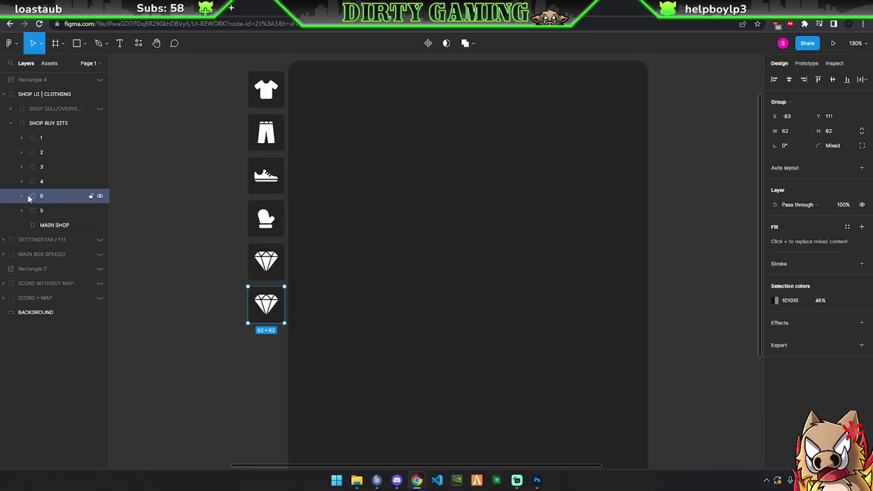
pyautogui.moveTo(46, 198); pyautogui.dragTo(39, 219)
pyautogui.click(22, 210)
pyautogui.click(61, 226)
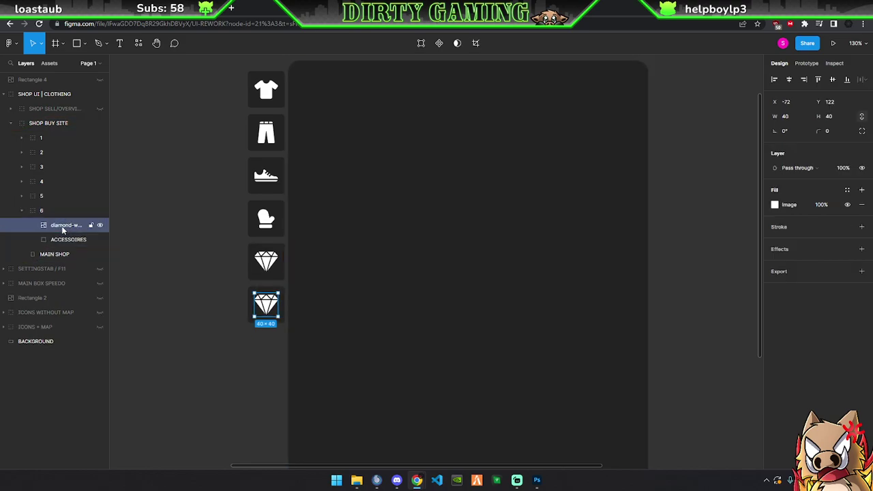
pyautogui.press('Delete')
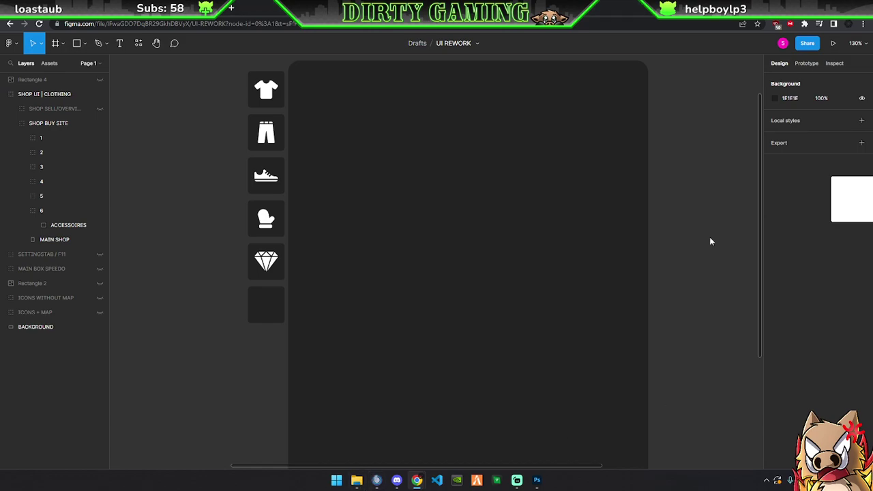
# Place the hat-whi image at 46×46 in the sixth slot inside group 6
pyautogui.moveTo(872, 205)
pyautogui.mouseDown()
pyautogui.moveTo(58, 222)
pyautogui.moveTo(251, 305)
pyautogui.mouseUp()
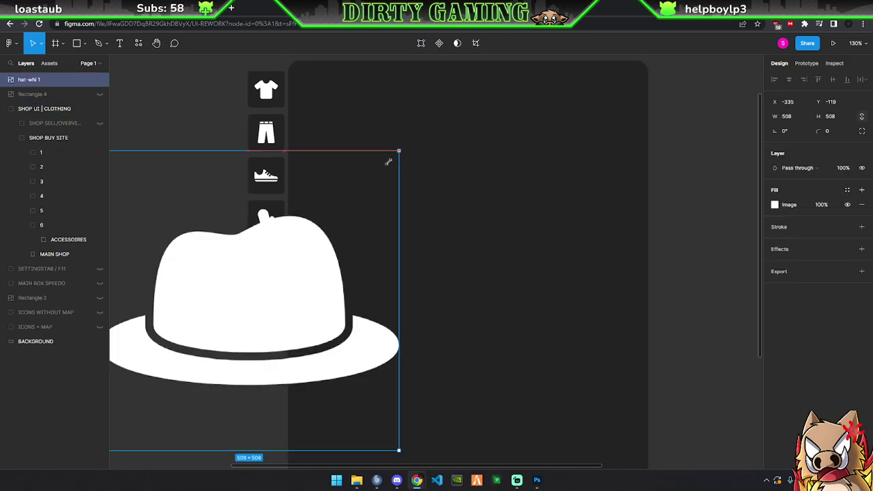
pyautogui.moveTo(388, 161)
pyautogui.mouseDown()
pyautogui.moveTo(251, 263)
pyautogui.moveTo(271, 309)
pyautogui.mouseUp()
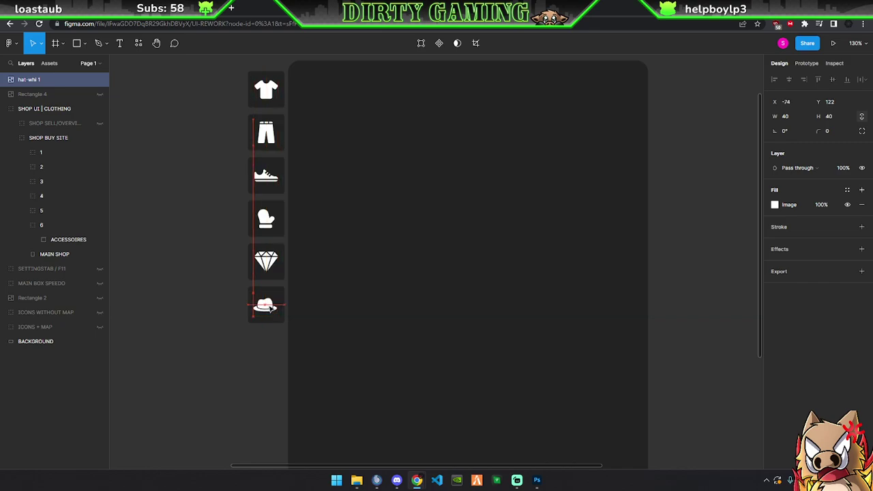
pyautogui.moveTo(279, 292); pyautogui.dragTo(282, 289)
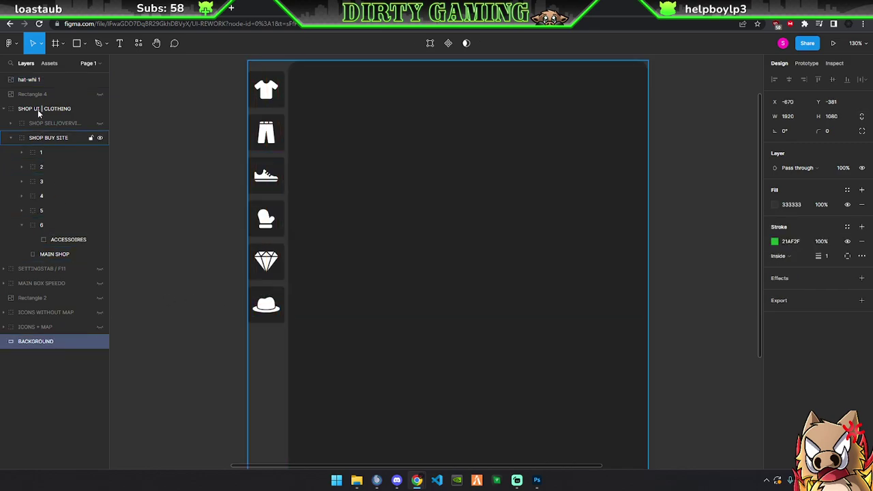
pyautogui.moveTo(37, 83); pyautogui.dragTo(59, 231)
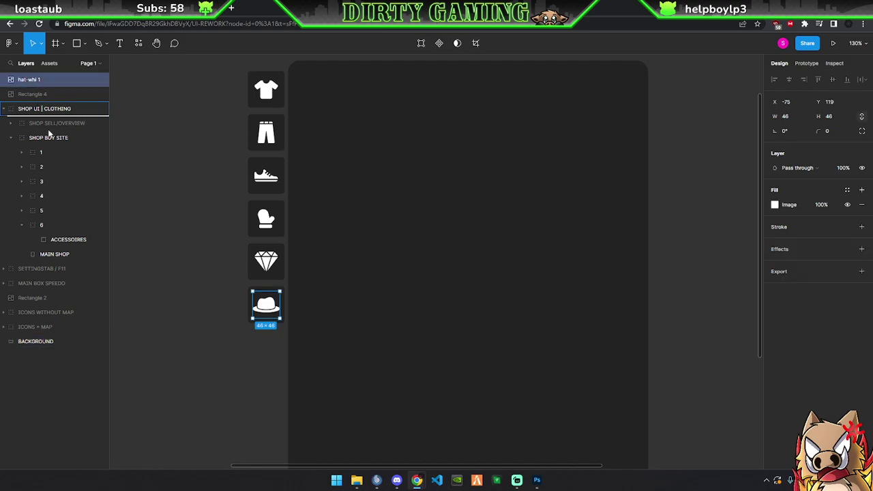
# Rename group 6's ACCESSOIRES box to HATS and check groups 5 and 6
pyautogui.click(59, 238)
pyautogui.doubleClick(60, 238)
pyautogui.write('HATS')
pyautogui.press('Return')
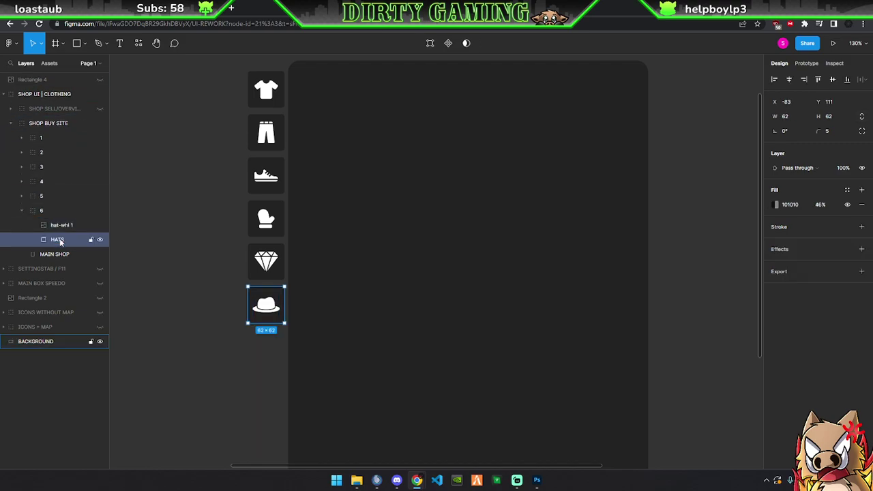
pyautogui.click(23, 210)
pyautogui.click(23, 196)
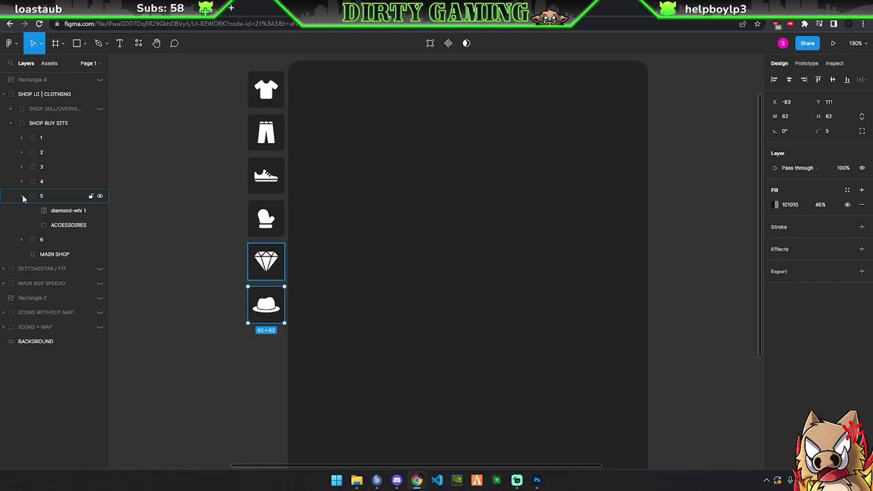
pyautogui.click(23, 196)
pyautogui.click(21, 211)
pyautogui.click(21, 211)
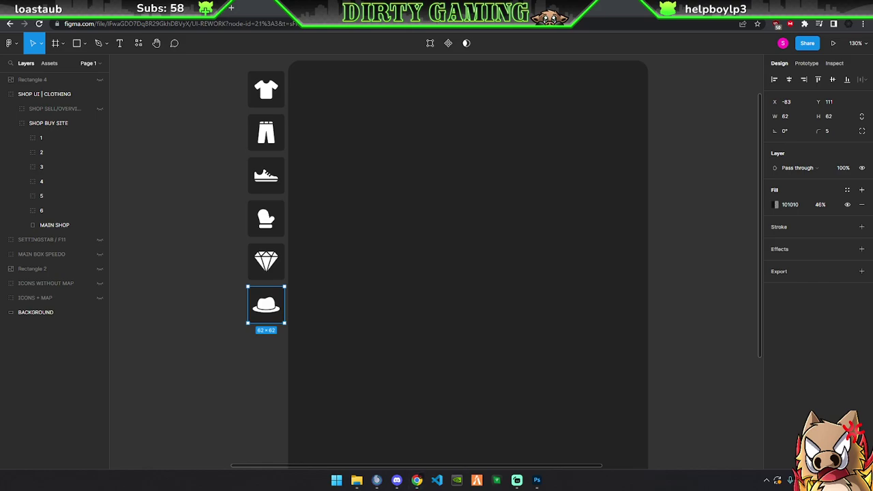
# Duplicate the hat slot as group 7 and rename its box MASKS
pyautogui.click(65, 213)
pyautogui.hotkey('ctrl', 'd')
pyautogui.moveTo(60, 215); pyautogui.dragTo(68, 231)
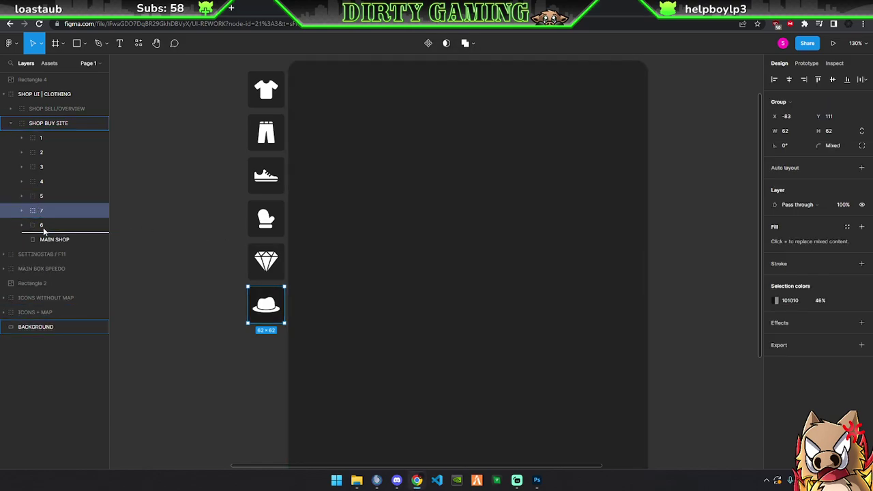
pyautogui.click(21, 225)
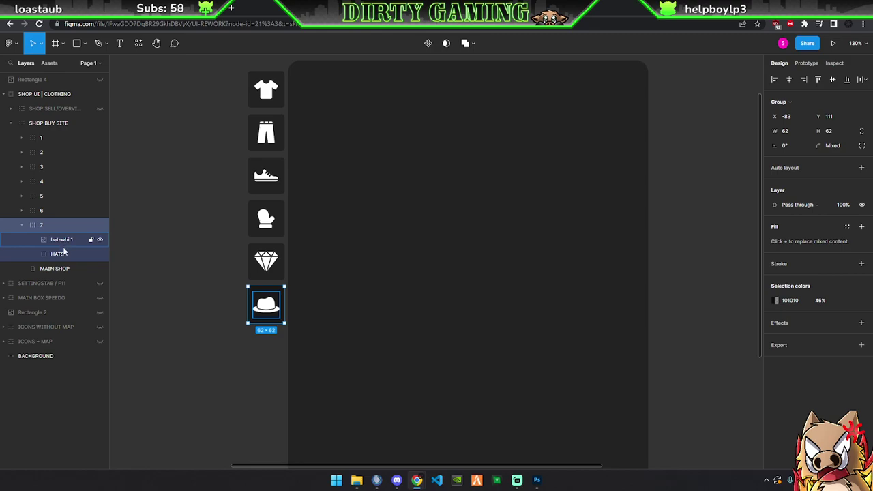
pyautogui.doubleClick(58, 254)
pyautogui.write('MASKS')
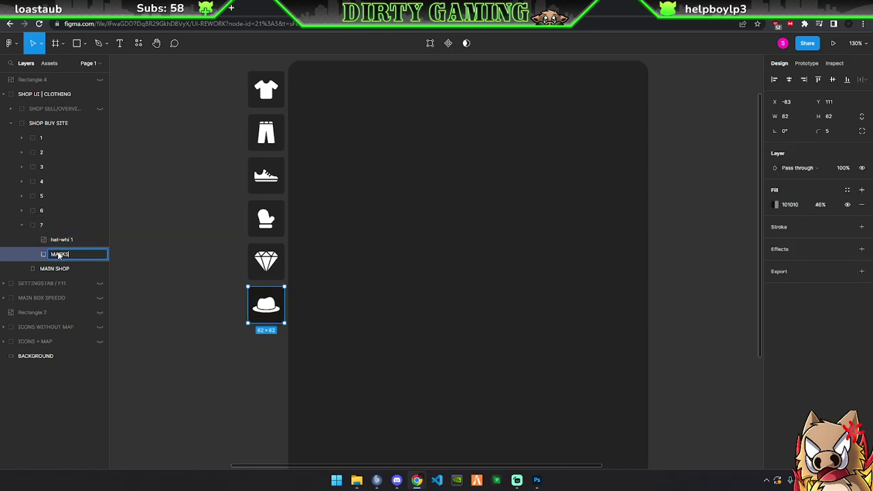
pyautogui.press('Return')
# Move group 7 down to Y 184, directly below the hat slot
pyautogui.moveTo(60, 240); pyautogui.dragTo(60, 253)
pyautogui.click(421, 258)
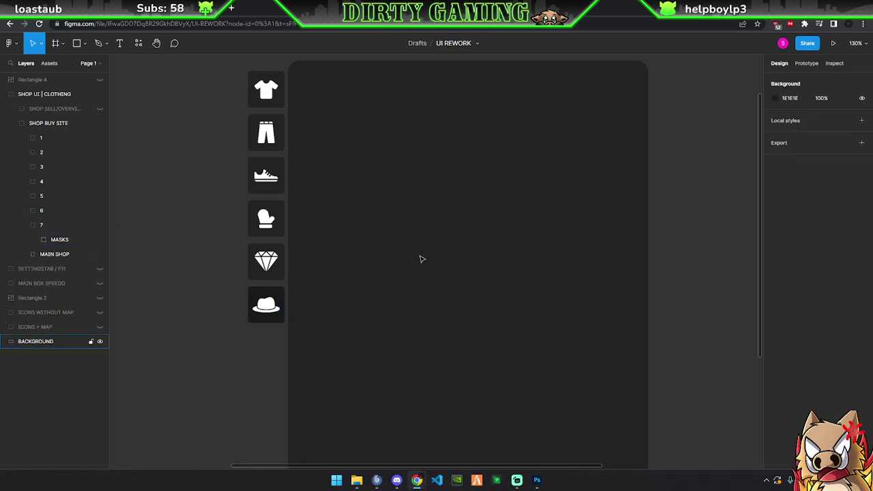
pyautogui.click(55, 241)
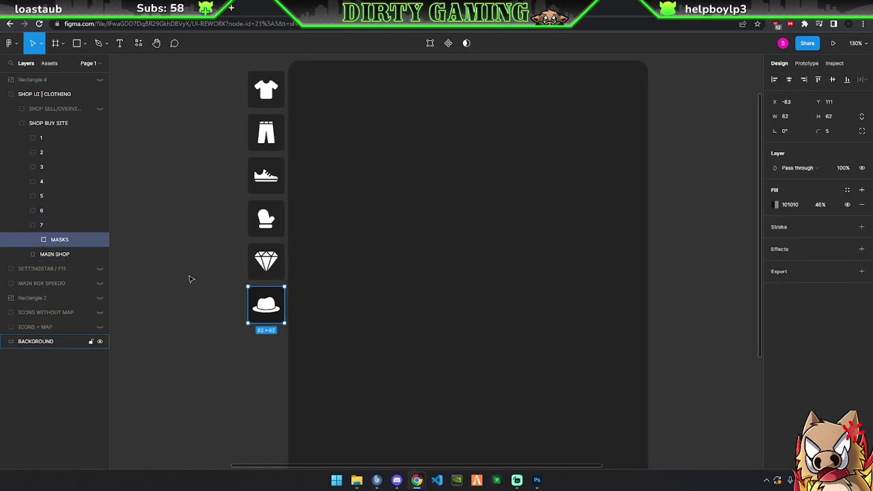
pyautogui.click(51, 225)
pyautogui.moveTo(263, 324); pyautogui.dragTo(273, 361)
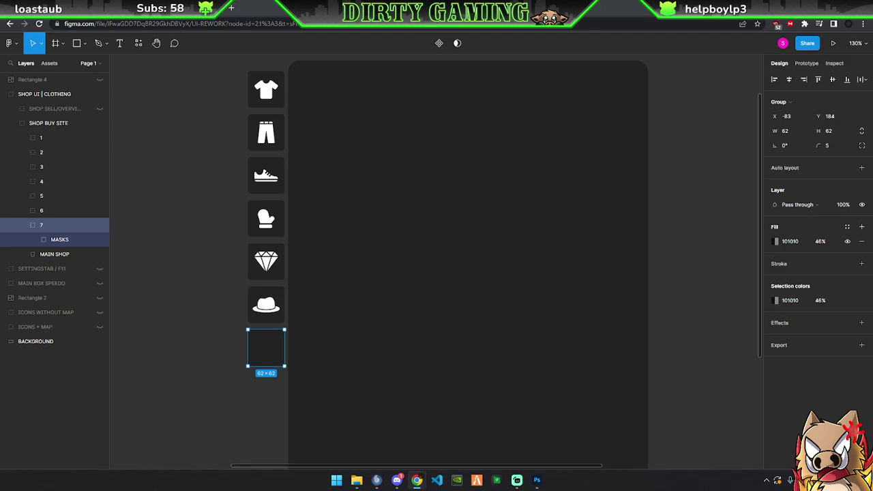
pyautogui.click(397, 480)
# In Photoshop, close hat.png without saving
pyautogui.click(536, 480)
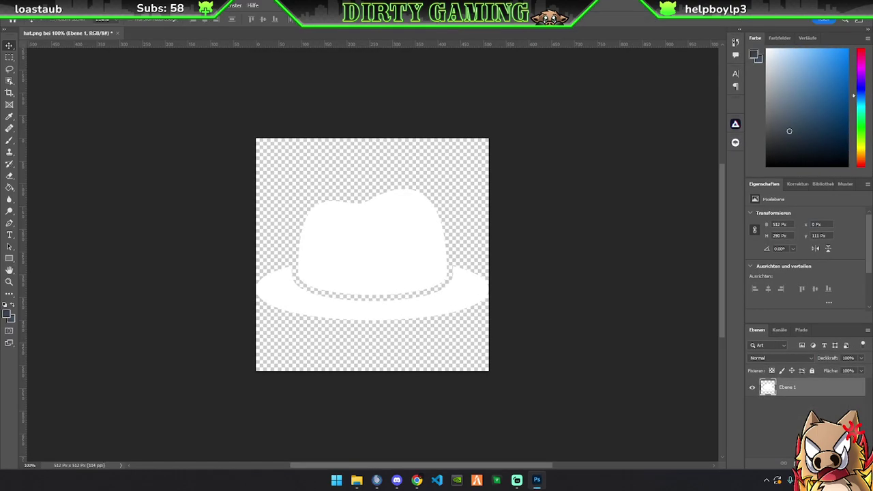
pyautogui.click(118, 33)
pyautogui.click(445, 185)
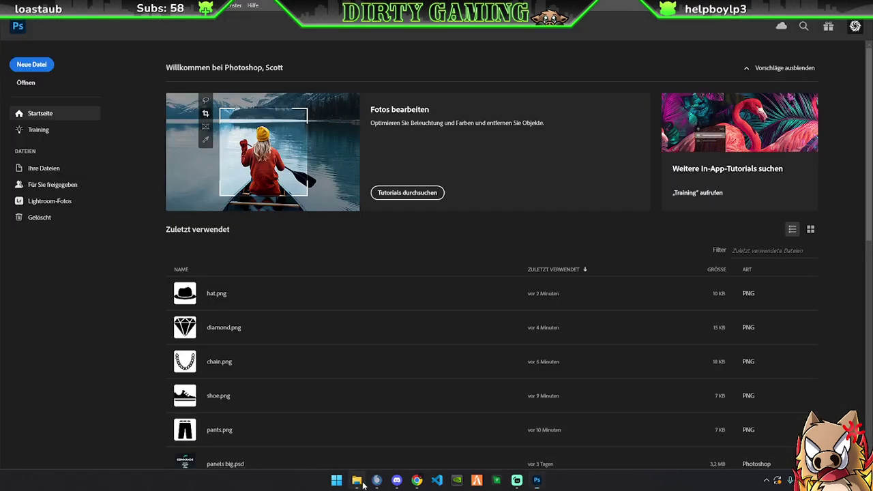
# Open theater.png, invert it to white and save it for web as 'masks whi'
pyautogui.moveTo(518, 130); pyautogui.dragTo(485, 74)
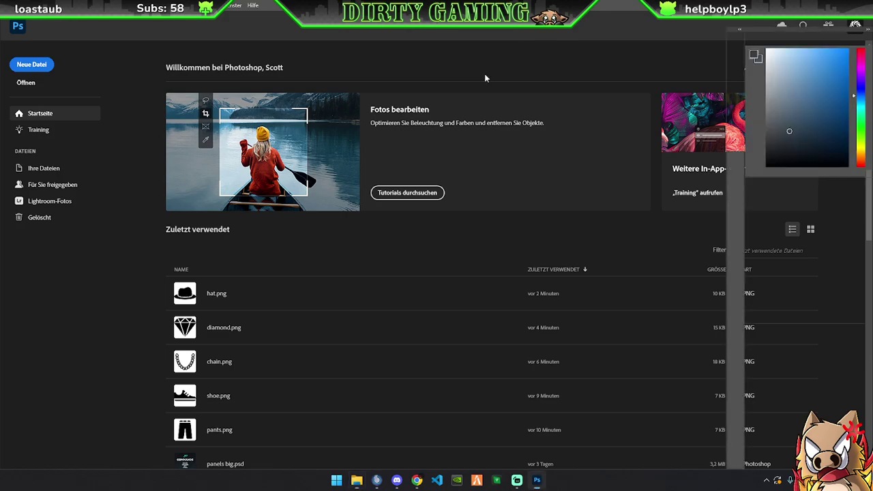
pyautogui.hotkey('ctrl', 'i')
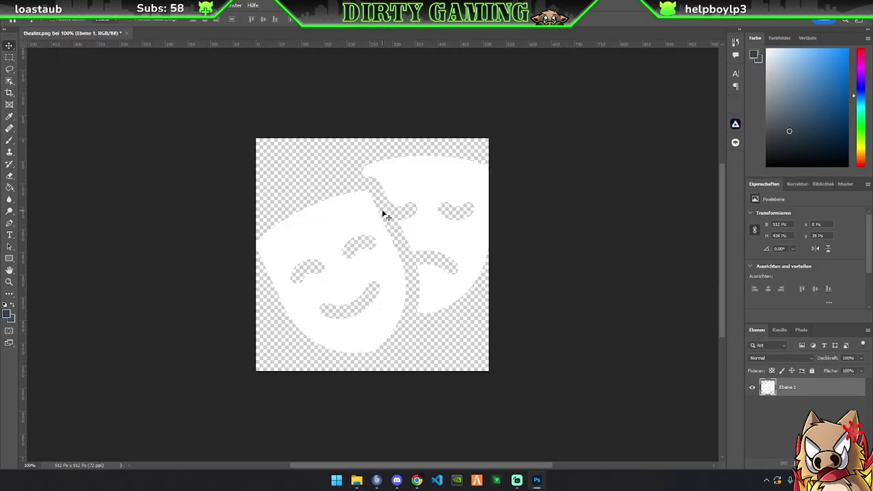
pyautogui.hotkey('ctrl', 'alt', 'shift', 's')
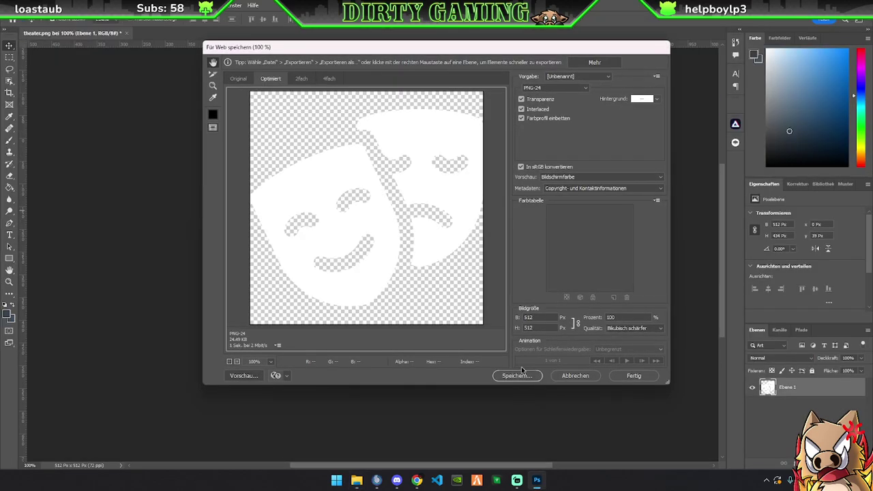
pyautogui.click(516, 376)
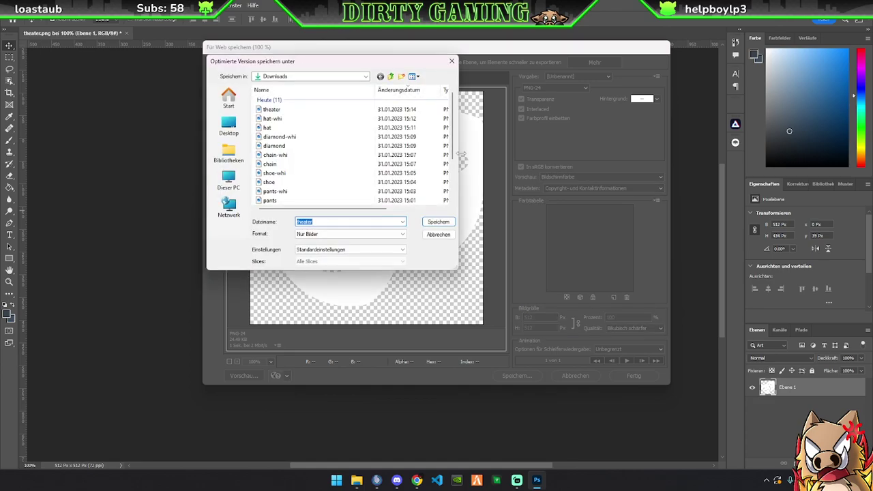
pyautogui.write('masks whi')
pyautogui.press('Return')
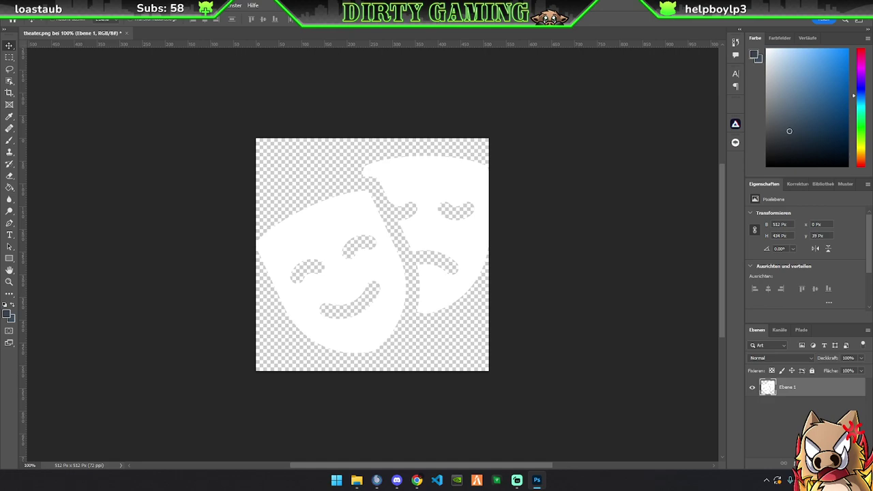
# Close theater.png without saving and return to Figma
pyautogui.press('super+e')
pyautogui.click(126, 33)
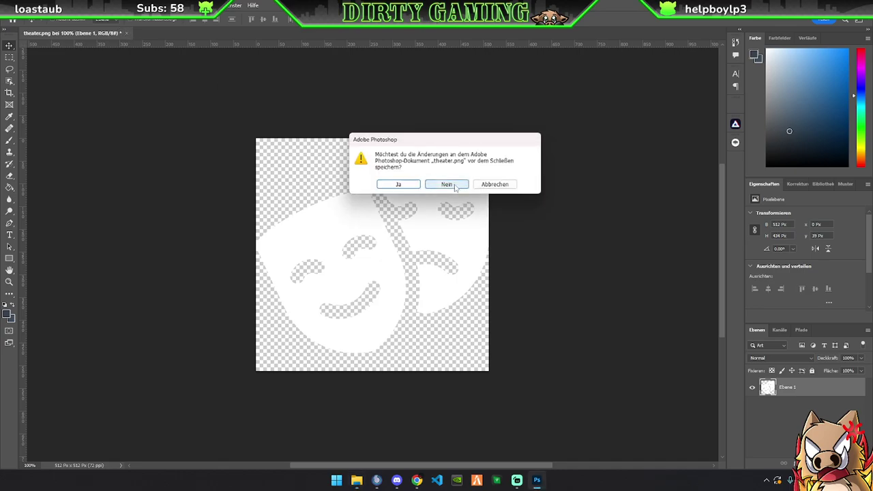
pyautogui.click(445, 182)
pyautogui.hotkey('alt', 'Tab')
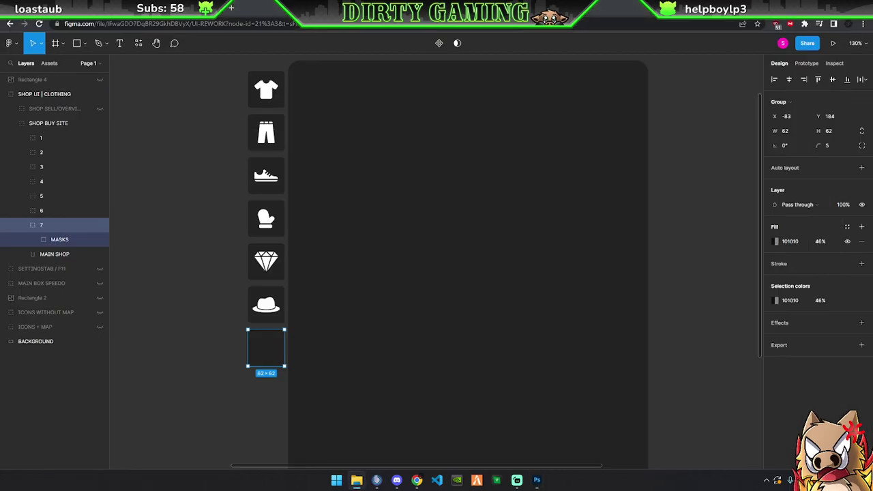
# Paste the white masks image and shrink it into the empty slot below the hat
pyautogui.hotkey('ctrl', 'v')
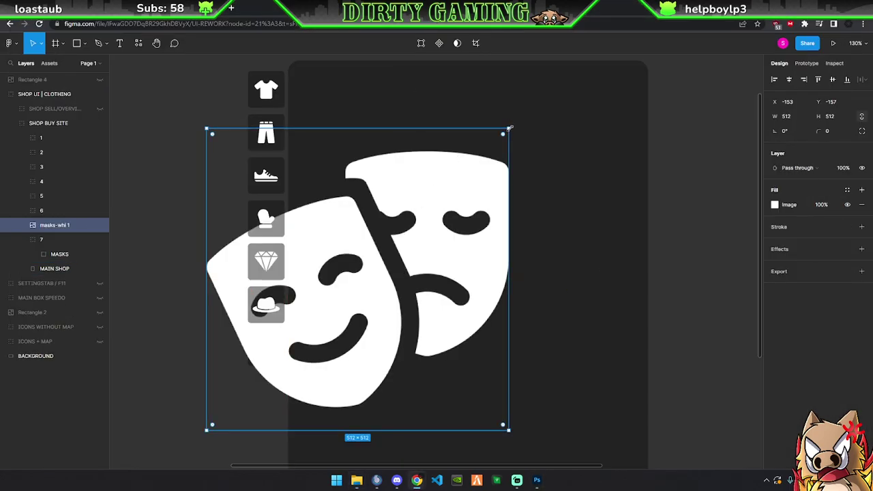
pyautogui.moveTo(502, 130)
pyautogui.mouseDown()
pyautogui.moveTo(349, 247)
pyautogui.moveTo(355, 265)
pyautogui.moveTo(277, 351)
pyautogui.mouseUp()
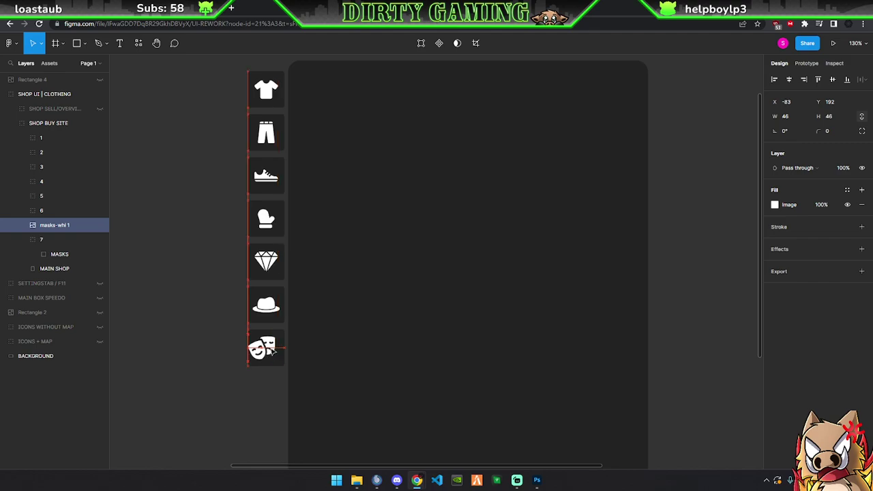
pyautogui.moveTo(275, 351); pyautogui.dragTo(274, 351)
pyautogui.scroll(3, 274, 351)
pyautogui.scroll(-4, 269, 273)
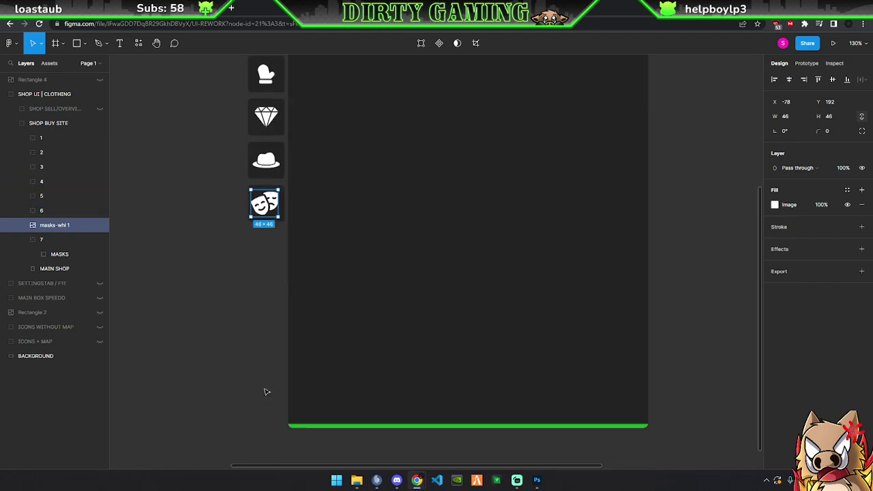
pyautogui.keyDown('ctrl'); pyautogui.scroll(2, 271, 207); pyautogui.keyUp('ctrl')
pyautogui.scroll(5, 271, 206)
# Resize the masks icon to about 42×42 and move its layer into group 7
pyautogui.moveTo(299, 162)
pyautogui.mouseDown()
pyautogui.moveTo(288, 192)
pyautogui.moveTo(302, 164)
pyautogui.mouseUp()
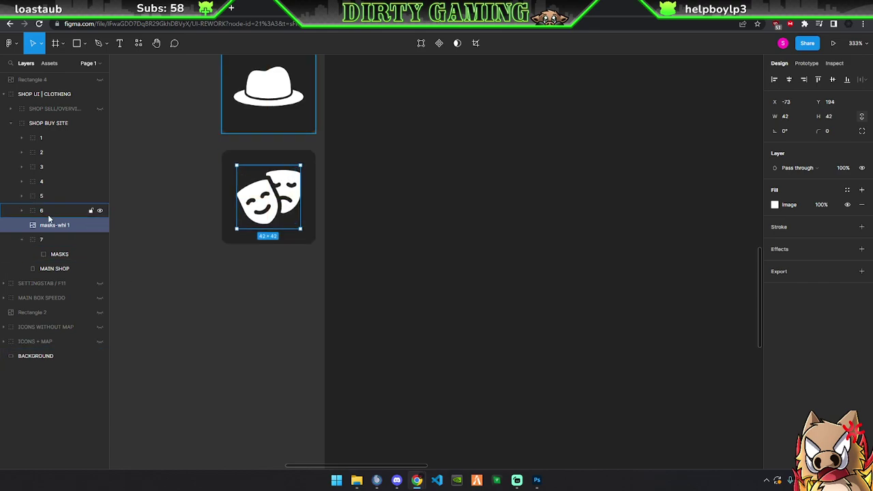
pyautogui.moveTo(53, 245); pyautogui.dragTo(55, 245)
pyautogui.click(188, 298)
pyautogui.scroll(-1, 191, 298)
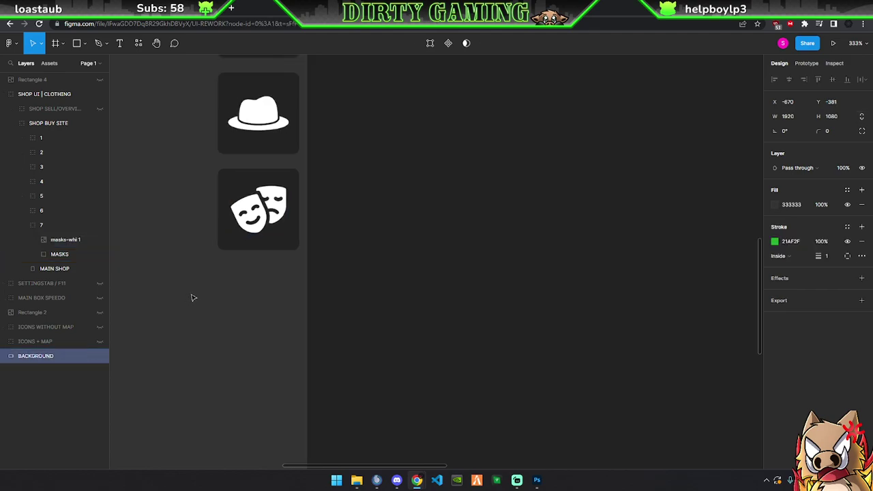
pyautogui.scroll(-4, 193, 298)
pyautogui.scroll(-3, 214, 294)
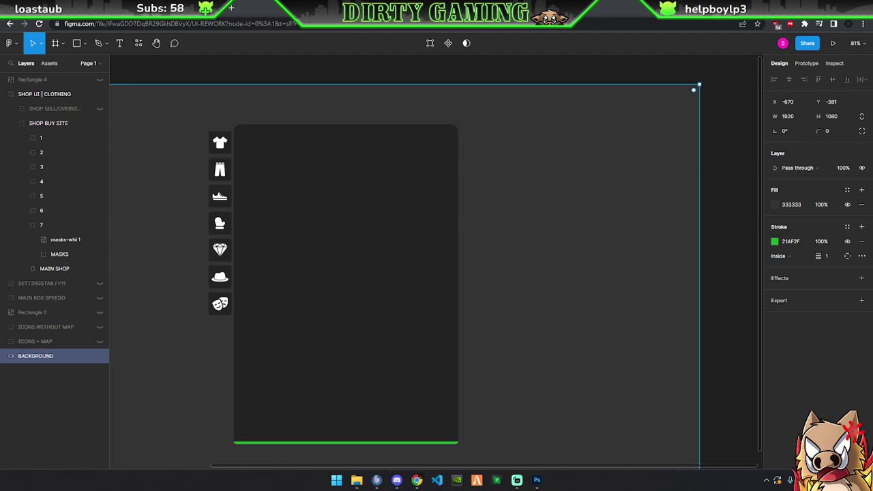
# Search Font Awesome's free icons for 'glasses' and open the glasses icon details
pyautogui.hotkey('ctrl', 'Tab')
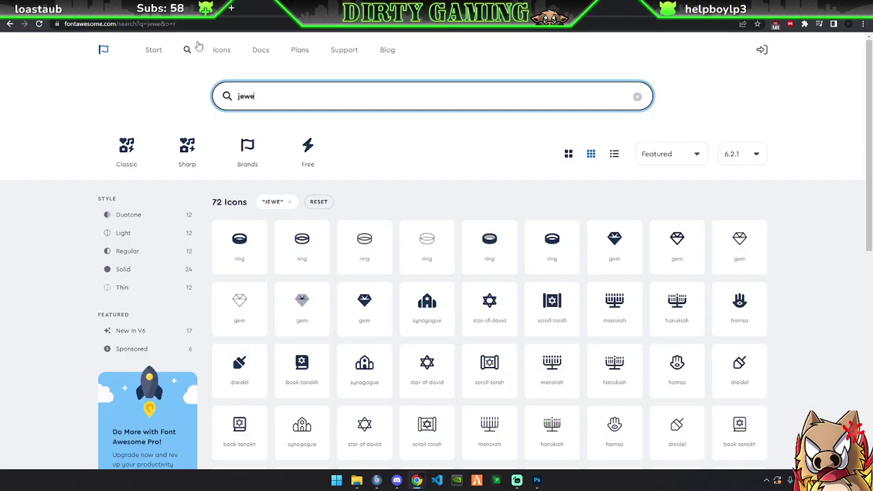
pyautogui.tripleClick(270, 96)
pyautogui.write('glass')
pyautogui.write('es')
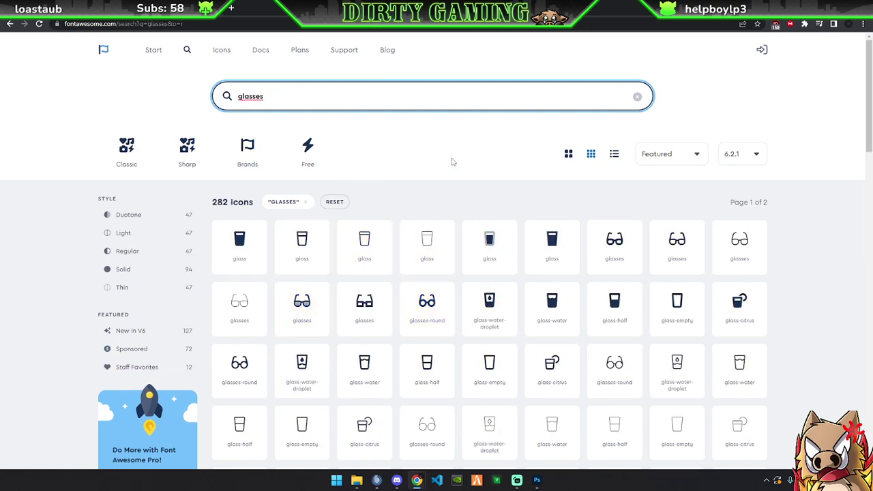
pyautogui.click(312, 158)
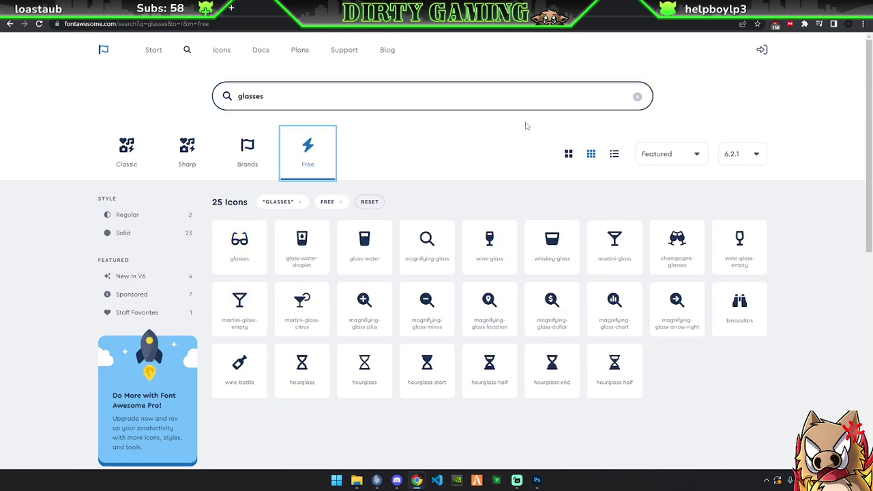
pyautogui.click(239, 238)
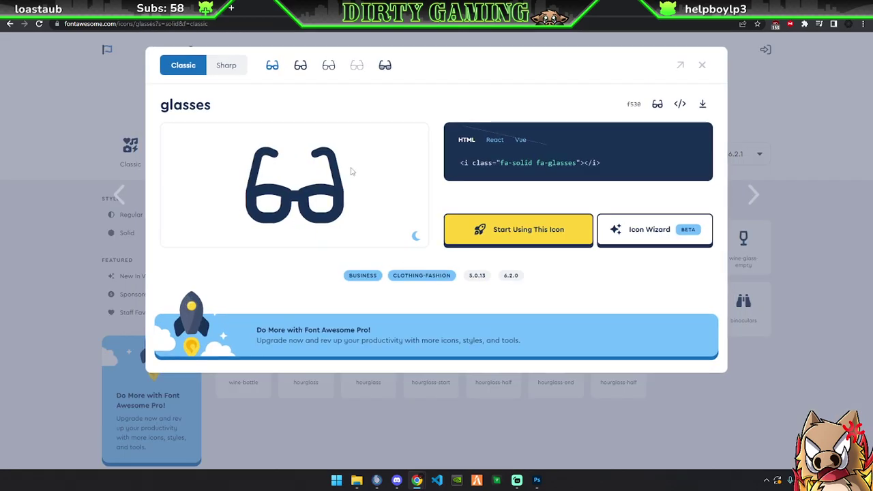
# Duplicate slot group 7 as group 8 and place it below the masks slot
pyautogui.hotkey('ctrl', 'Tab')
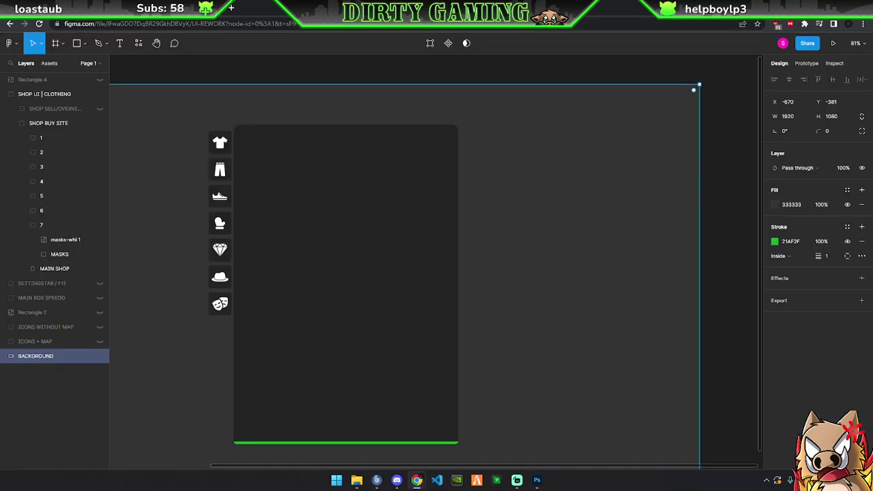
pyautogui.click(28, 225)
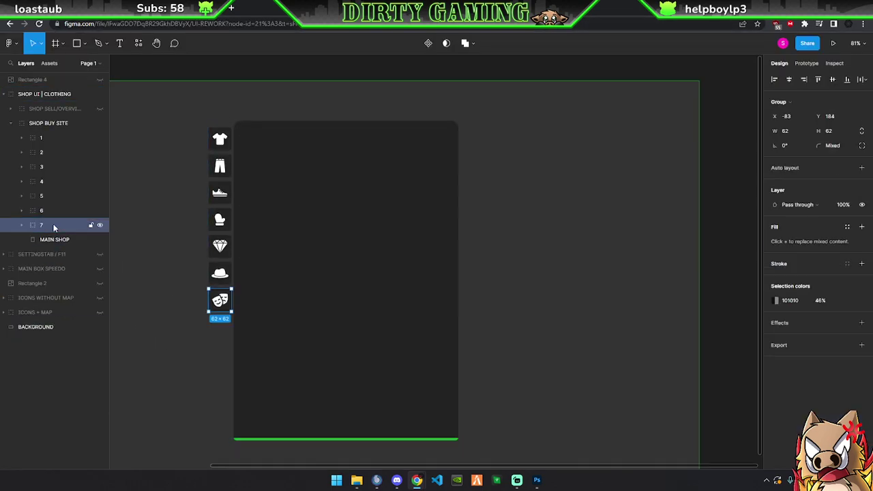
pyautogui.hotkey('ctrl', 'd')
pyautogui.moveTo(46, 244); pyautogui.dragTo(46, 247)
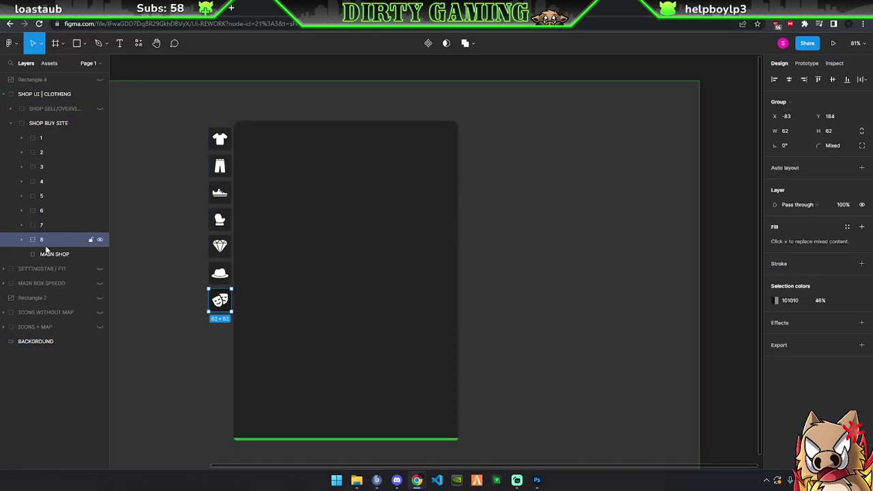
pyautogui.moveTo(219, 300); pyautogui.dragTo(229, 334)
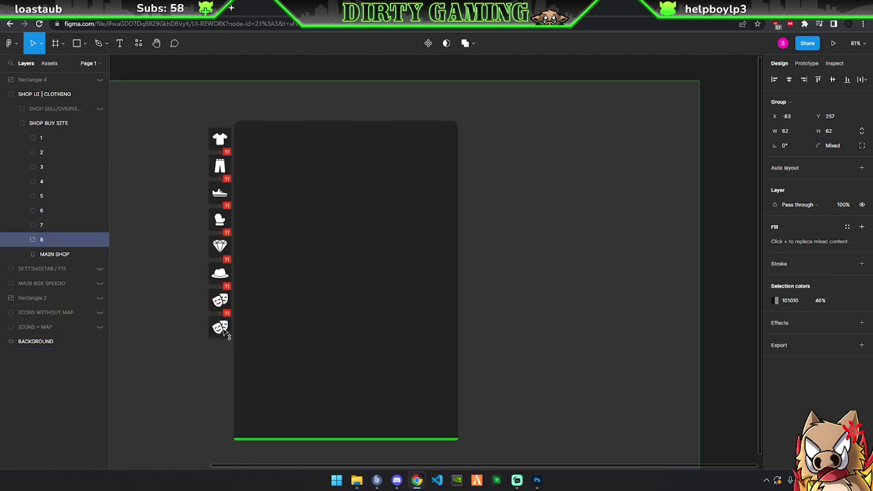
# Rename group 8's MASKS layer to GLASSES and delete its copied masks image
pyautogui.scroll(5, 211, 362)
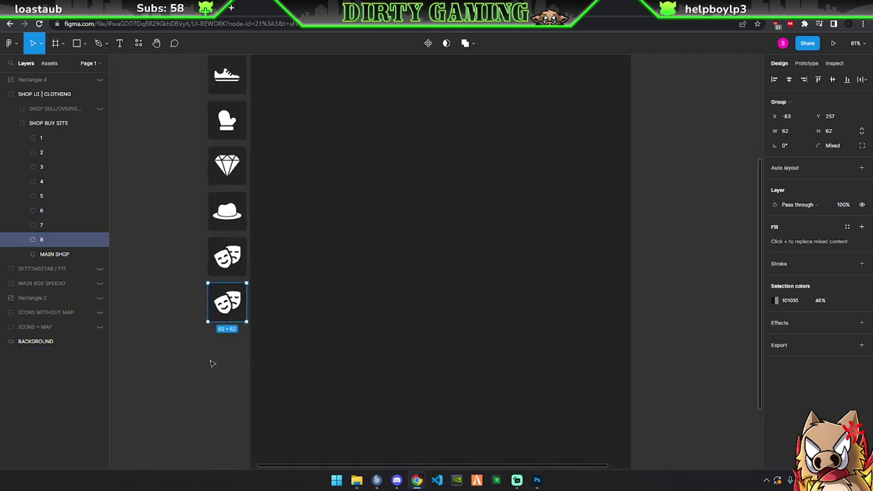
pyautogui.click(22, 239)
pyautogui.doubleClick(64, 269)
pyautogui.write('GLASSES')
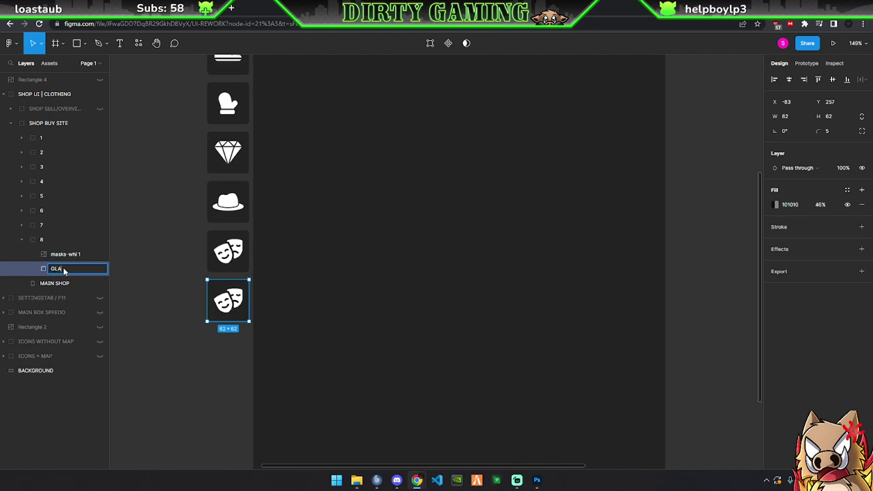
pyautogui.press('Return')
pyautogui.click(61, 253)
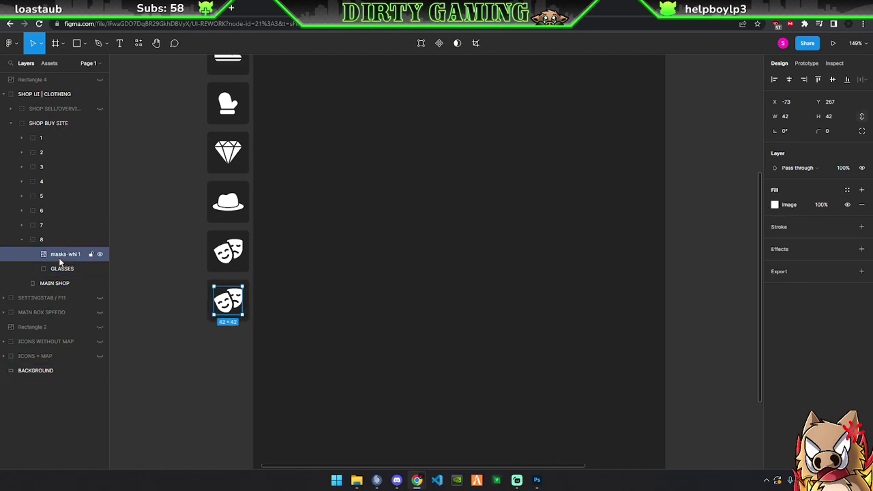
pyautogui.press('Delete')
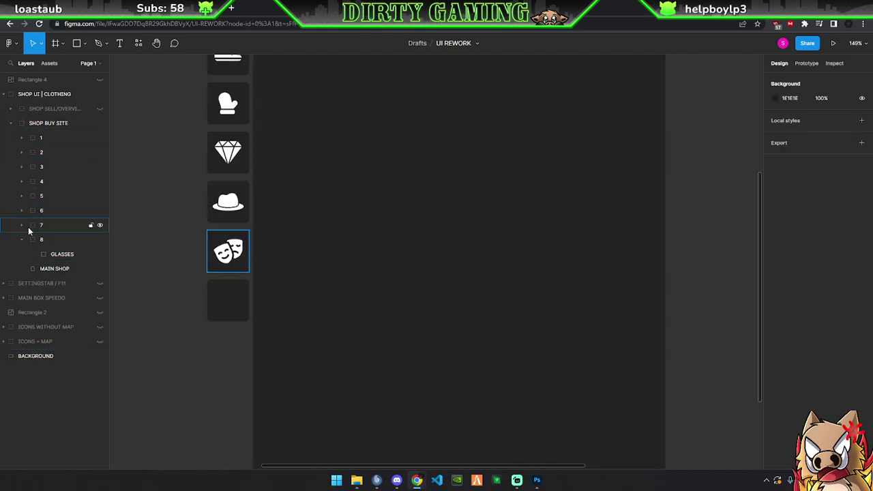
# Copy the mitten text glyph from group 4 into group 8 above GLASSES
pyautogui.click(22, 225)
pyautogui.click(51, 240)
pyautogui.click(22, 225)
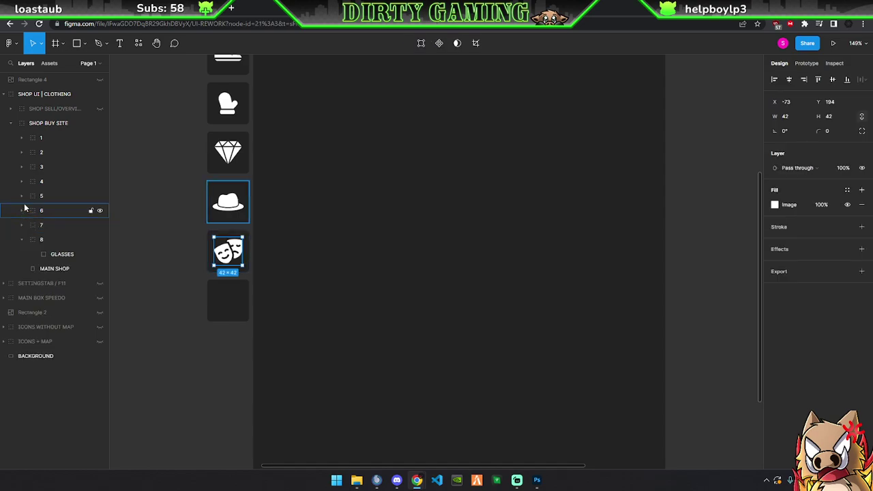
pyautogui.click(22, 196)
pyautogui.click(22, 196)
pyautogui.click(22, 181)
pyautogui.click(52, 196)
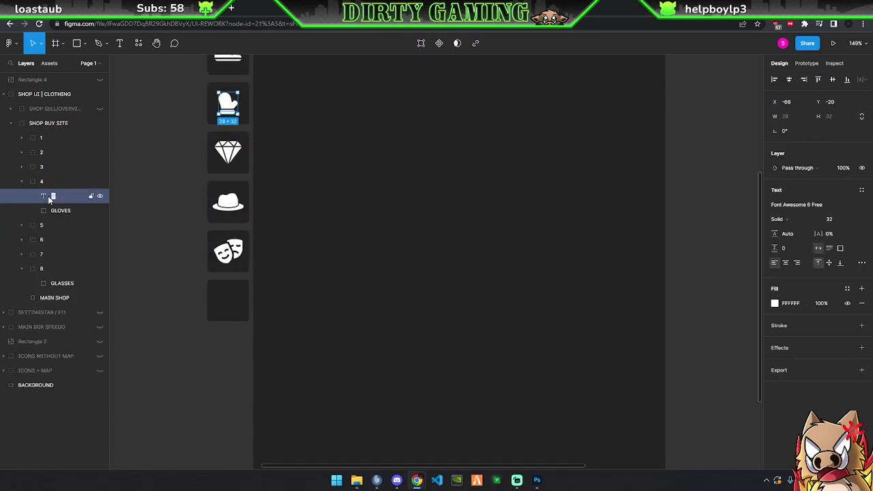
pyautogui.click(26, 183)
pyautogui.click(21, 182)
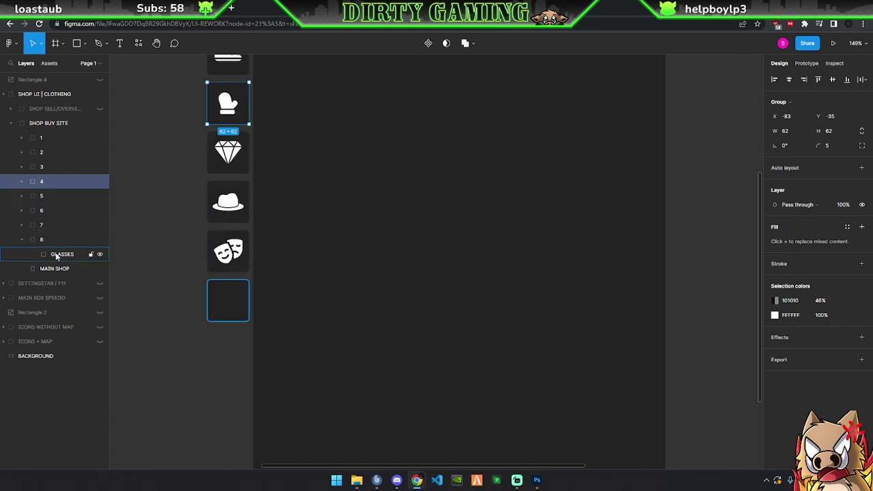
pyautogui.moveTo(25, 183); pyautogui.dragTo(59, 254)
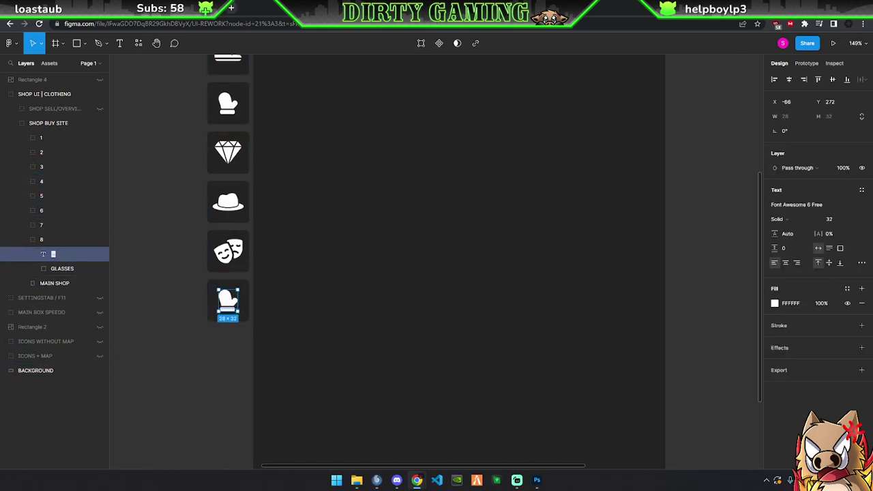
# Replace the mitten glyph with the Font Awesome glasses glyph and nudge it left to centre
pyautogui.hotkey('ctrl', 'Tab')
pyautogui.hotkey('ctrl', 'Tab')
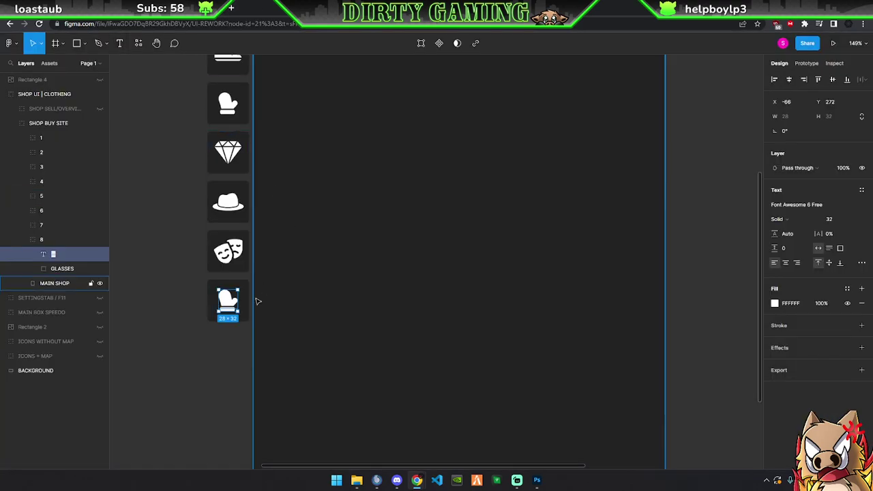
pyautogui.hotkey('ctrl', 'v')
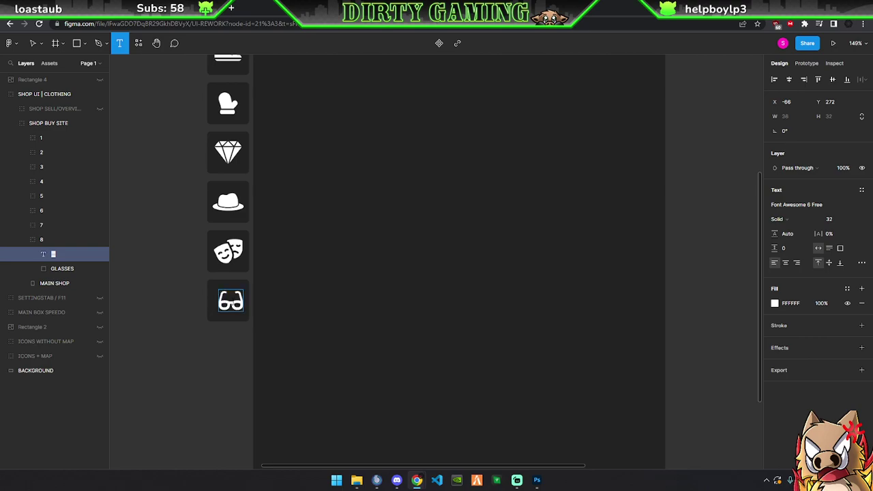
pyautogui.press('Escape')
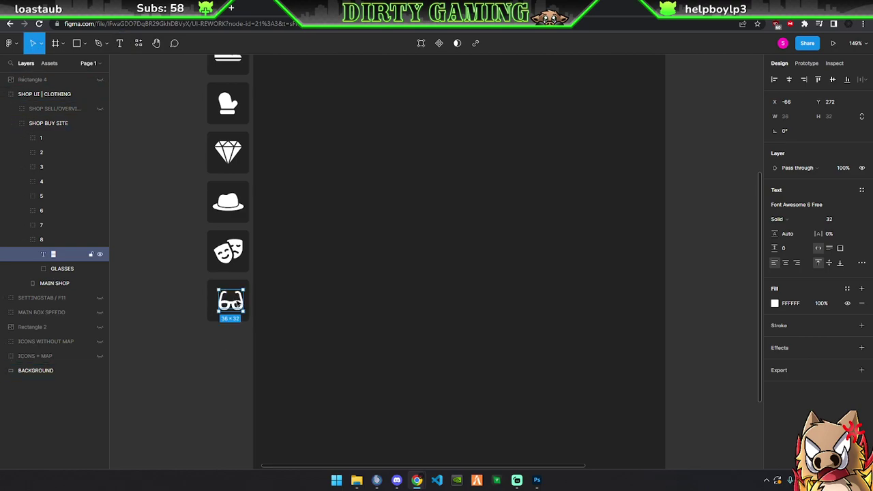
pyautogui.moveTo(237, 303); pyautogui.dragTo(236, 303)
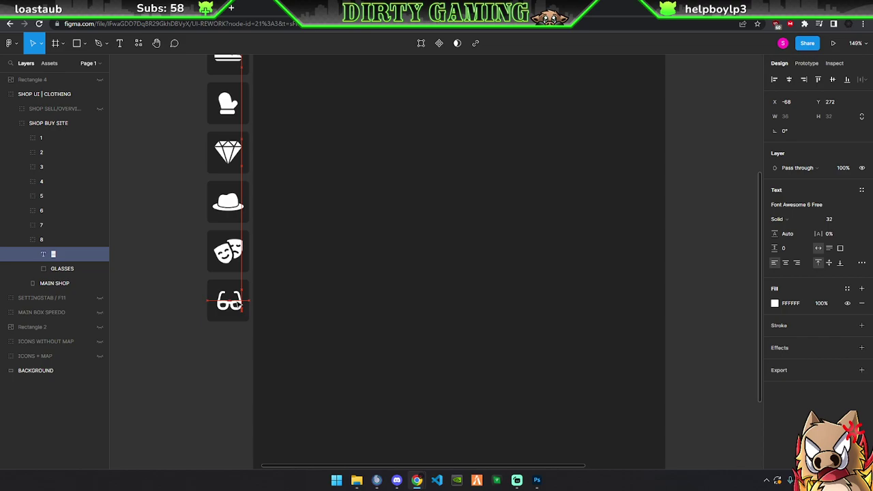
pyautogui.press('Left')
pyautogui.press('Left')
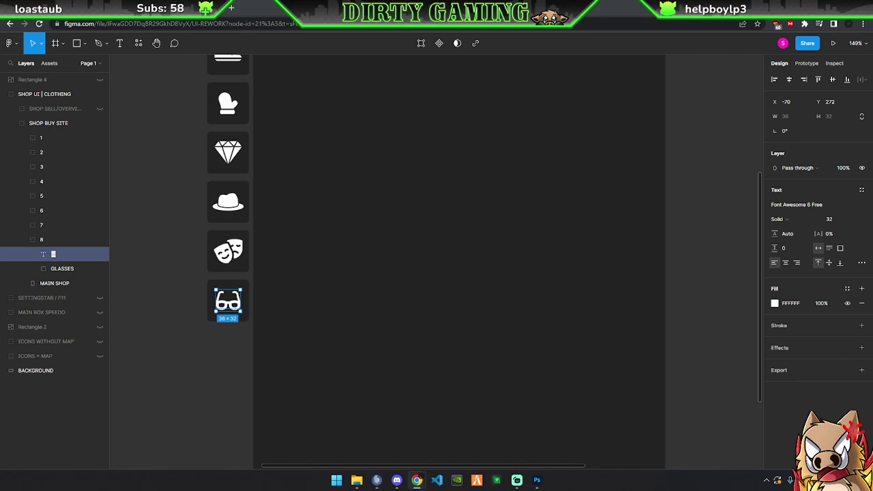
pyautogui.hotkey('ctrl', 'Tab')
# Search Font Awesome's free icons for 'tie' and find the black-tie result among three
pyautogui.click(154, 97)
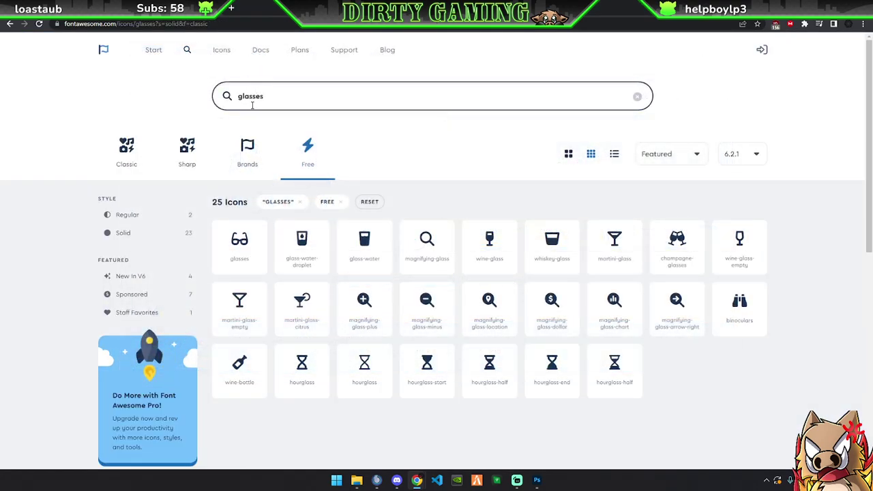
pyautogui.click(252, 102)
pyautogui.write('tie')
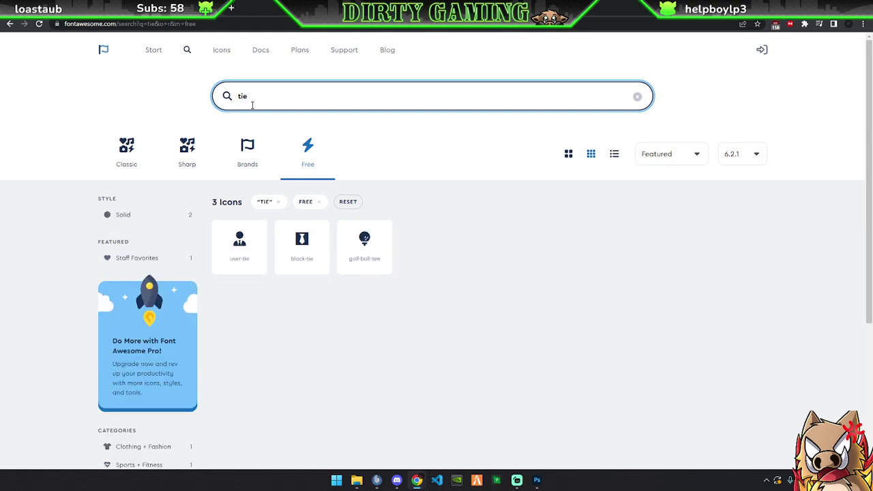
pyautogui.click(647, 489)
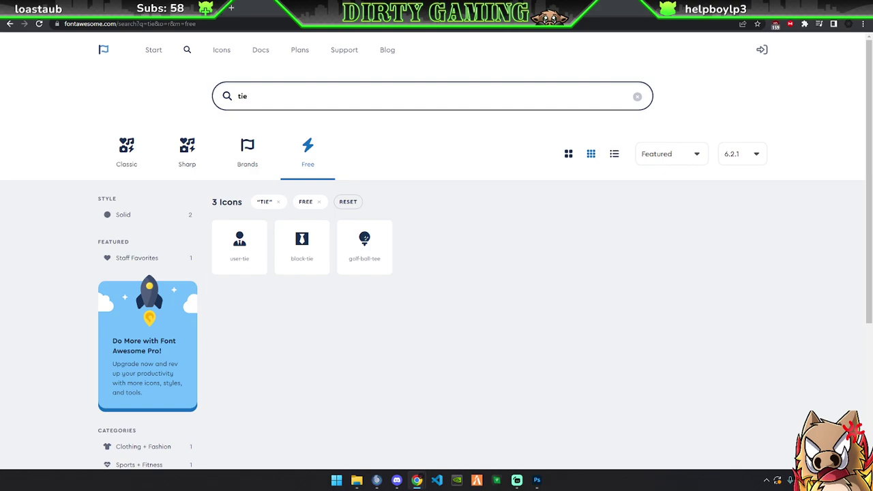
pyautogui.hotkey('alt', 'Tab')
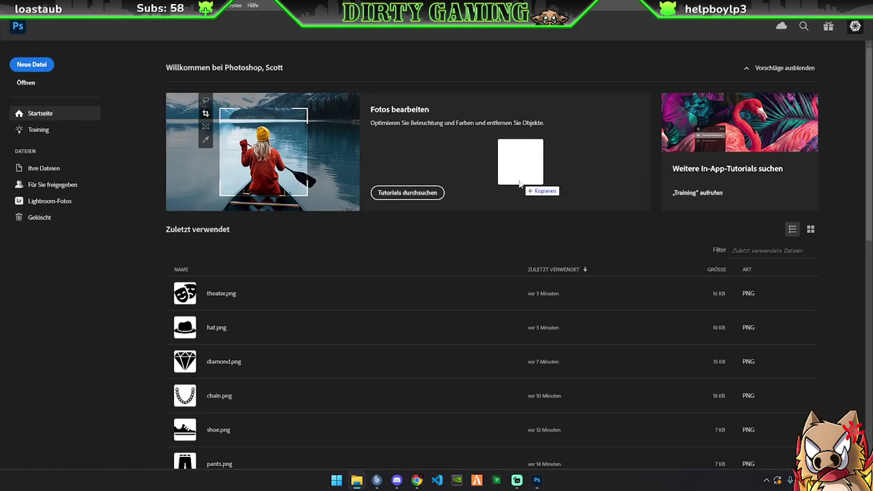
# Open tie.png in Photoshop, invert it to white, and save for web as PNG 'tie whi'
pyautogui.moveTo(532, 181); pyautogui.dragTo(135, 250)
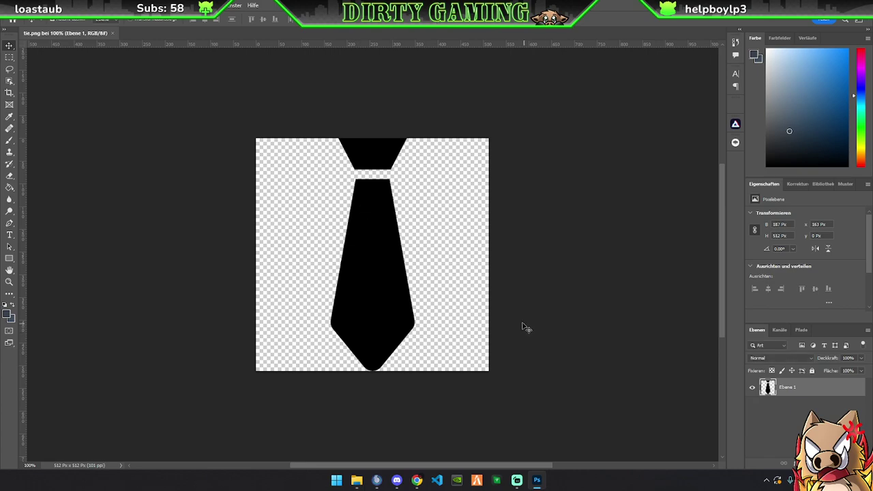
pyautogui.hotkey('ctrl', 'i')
pyautogui.hotkey('ctrl', 'alt', 'shift', 's')
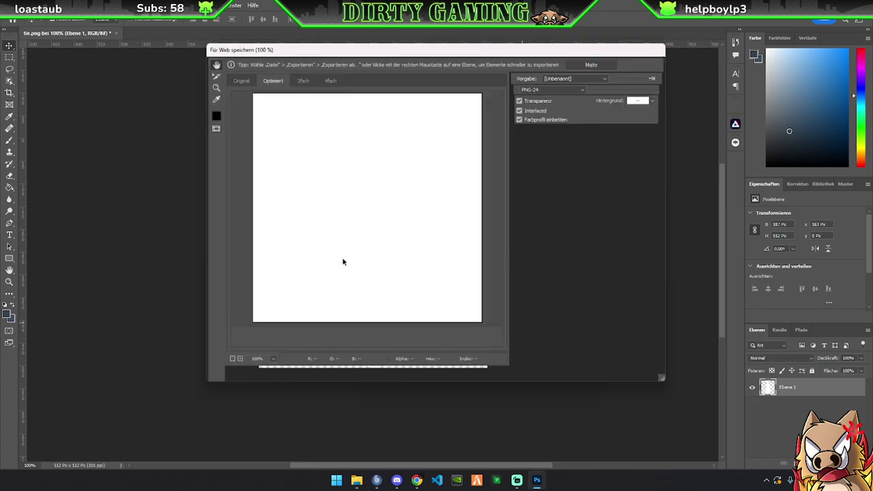
pyautogui.press('Return')
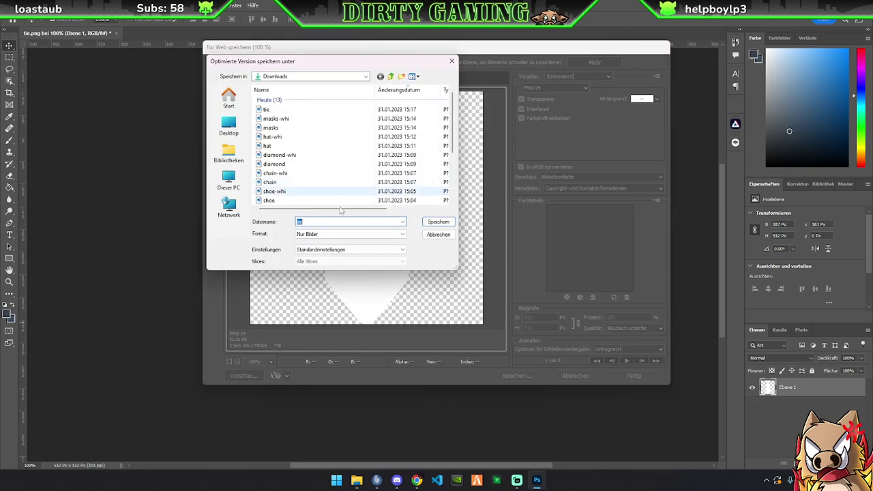
pyautogui.click(334, 222)
pyautogui.write('-whi')
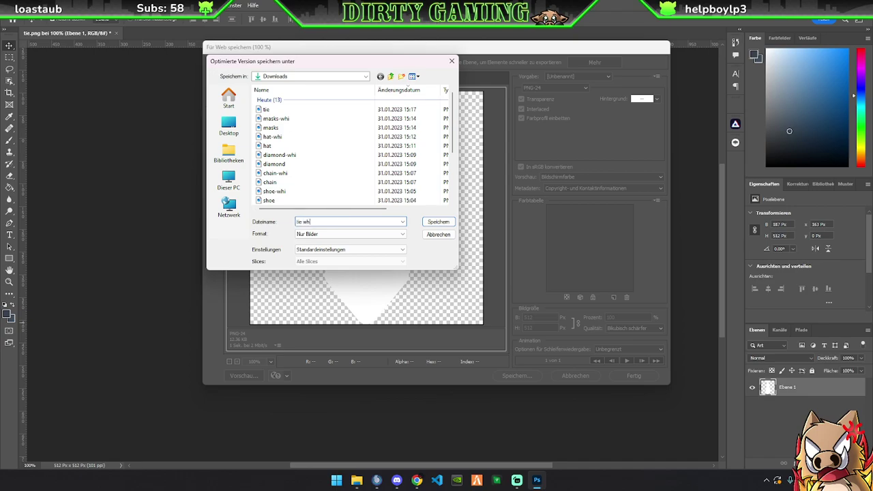
pyautogui.press('Return')
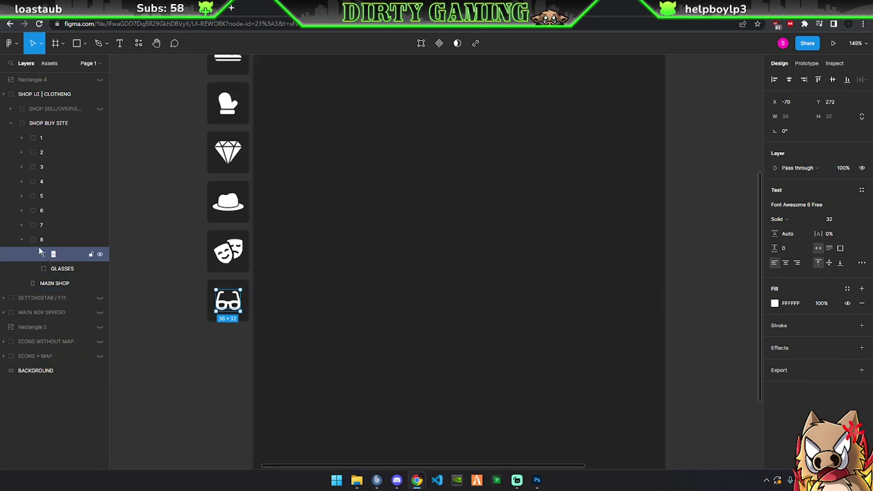
# Duplicate group 7 as group 9 below the glasses slot and delete its masks image
pyautogui.click(22, 239)
pyautogui.click(21, 225)
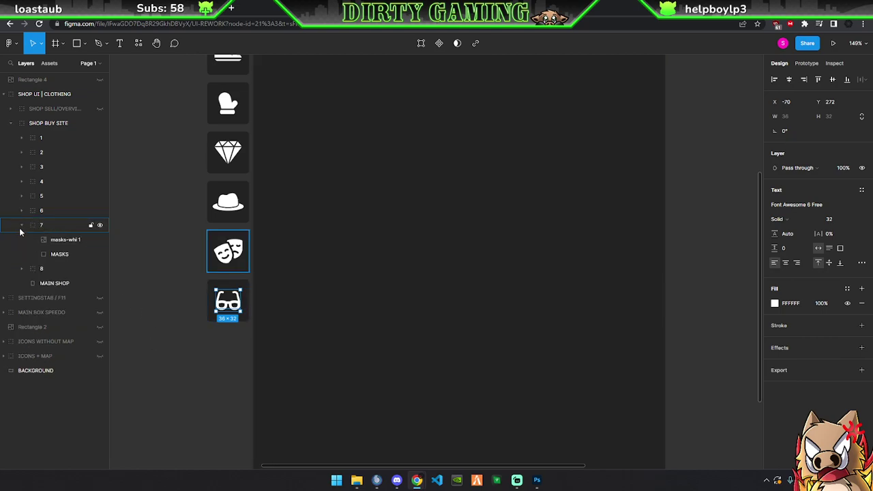
pyautogui.click(20, 228)
pyautogui.hotkey('ctrl', 'd')
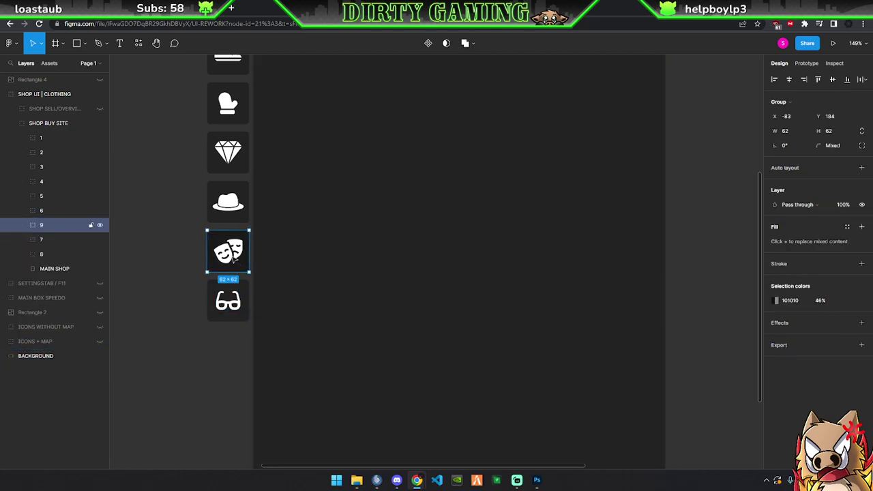
pyautogui.moveTo(234, 258); pyautogui.dragTo(234, 357)
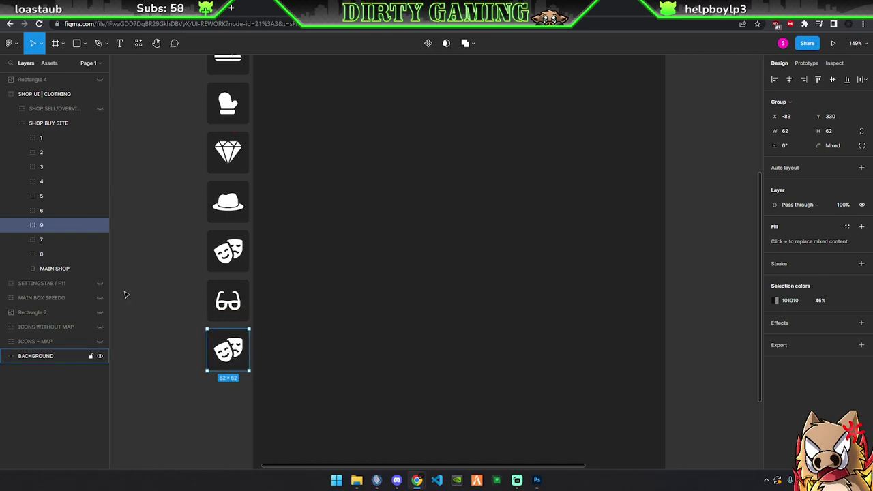
pyautogui.moveTo(37, 226); pyautogui.dragTo(54, 255)
pyautogui.click(22, 254)
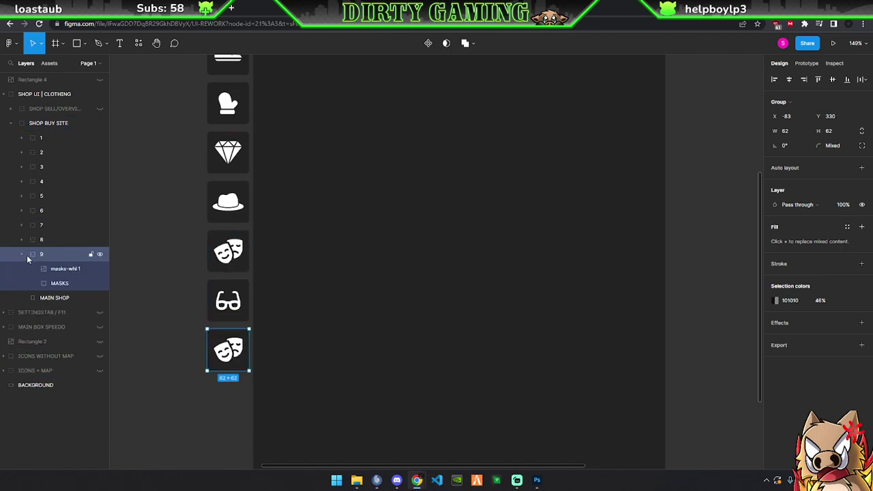
pyautogui.click(56, 269)
pyautogui.press('Delete')
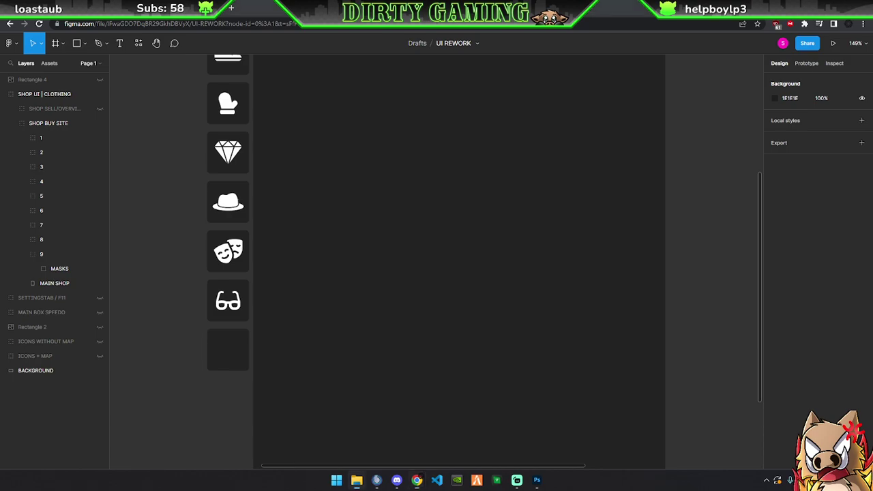
# Place the tie-whi image, shrink it into the ninth slot, and move it into group 9
pyautogui.moveTo(796, 230); pyautogui.dragTo(248, 287)
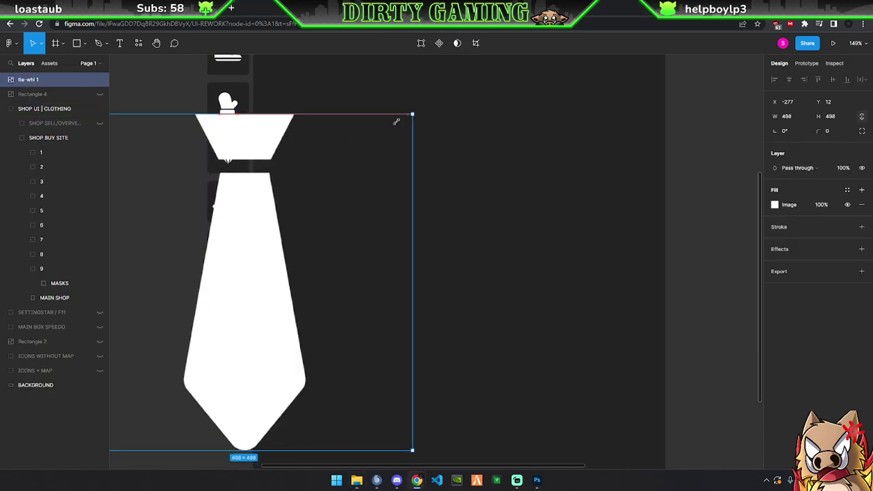
pyautogui.moveTo(397, 121)
pyautogui.mouseDown()
pyautogui.moveTo(256, 268)
pyautogui.moveTo(263, 275)
pyautogui.moveTo(238, 350)
pyautogui.moveTo(243, 336)
pyautogui.mouseUp()
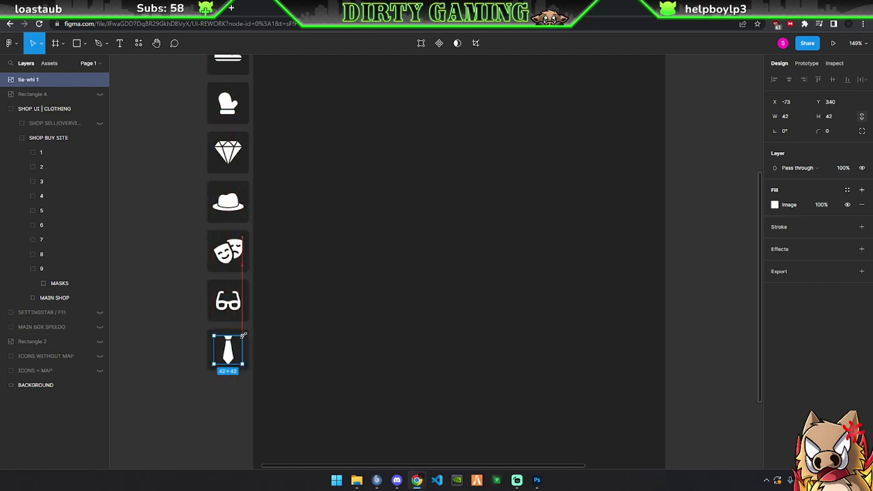
pyautogui.click(206, 406)
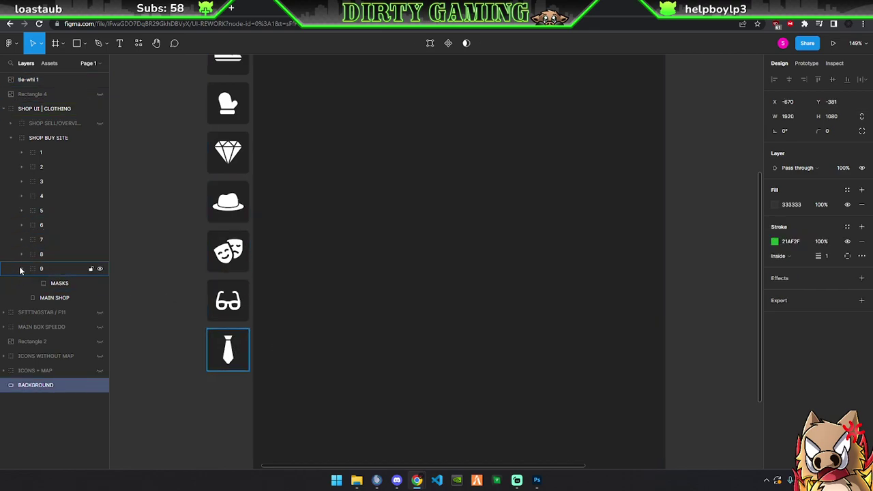
pyautogui.click(26, 82)
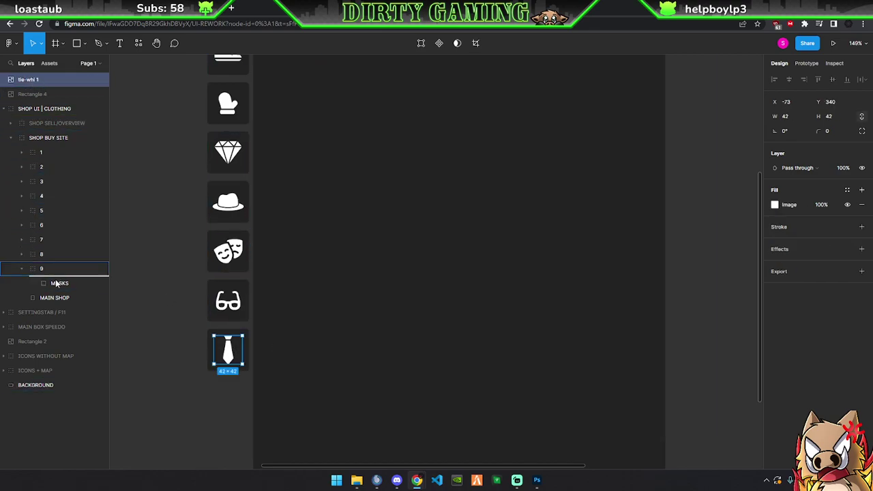
pyautogui.moveTo(26, 81); pyautogui.dragTo(23, 271)
pyautogui.click(20, 254)
pyautogui.click(10, 123)
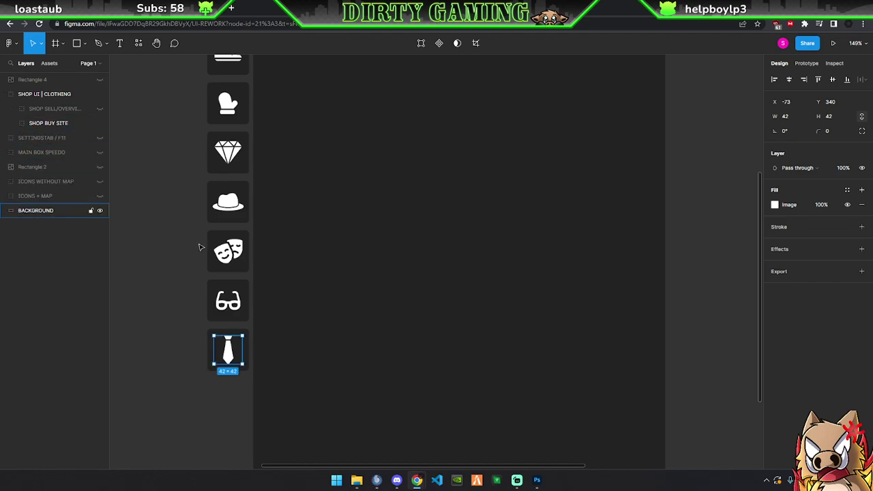
pyautogui.scroll(-3, 227, 335)
pyautogui.scroll(-1, 367, 238)
# Select the BACKGROUND frame to review the nine-slot icon column beside the shop panel
pyautogui.click(600, 208)
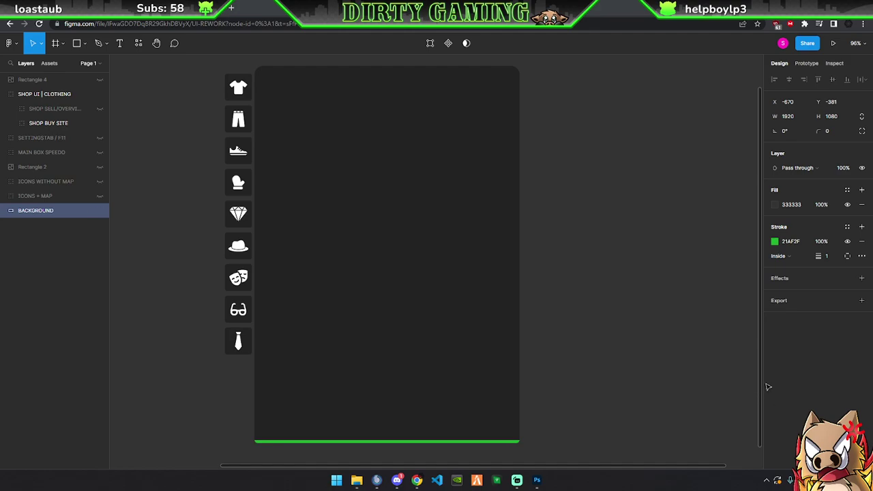
# Expand SHOP BUY SITE in the Layers panel and inspect the t-shirt slot's contents
pyautogui.scroll(2, 211, 119)
pyautogui.scroll(1, 198, 168)
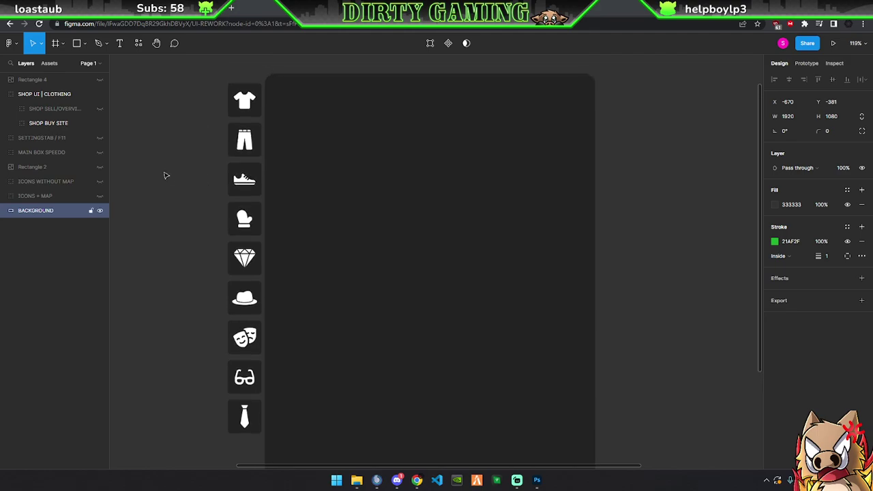
pyautogui.click(13, 126)
pyautogui.click(12, 124)
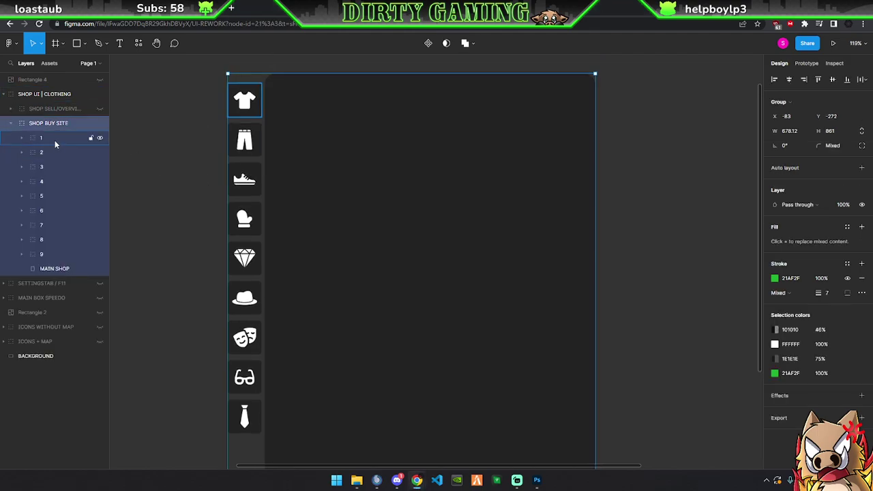
pyautogui.click(54, 138)
pyautogui.click(22, 138)
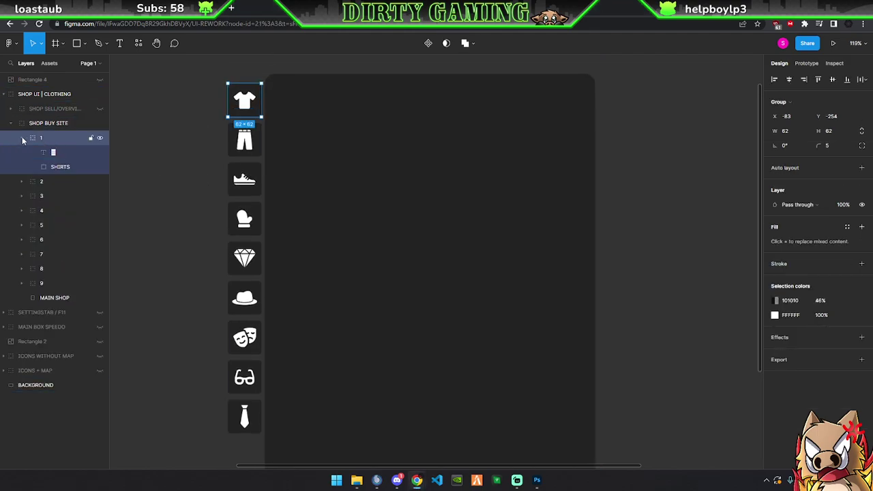
pyautogui.scroll(3, 213, 116)
pyautogui.scroll(5, 213, 116)
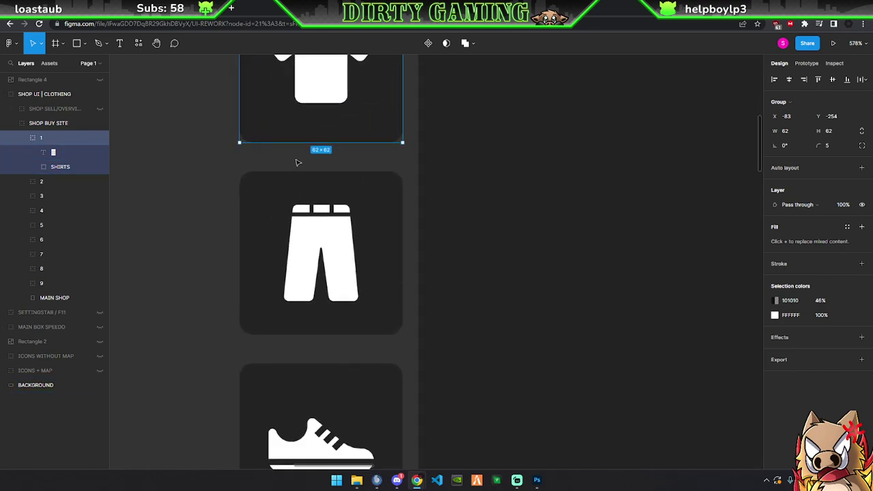
pyautogui.click(143, 189)
pyautogui.scroll(5, 198, 198)
pyautogui.scroll(-2, 223, 213)
pyautogui.scroll(-3, 225, 212)
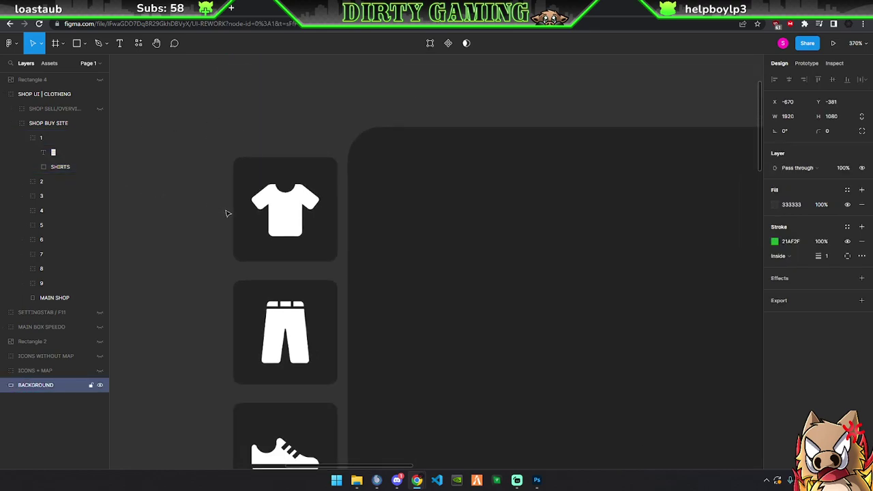
pyautogui.scroll(-3, 272, 232)
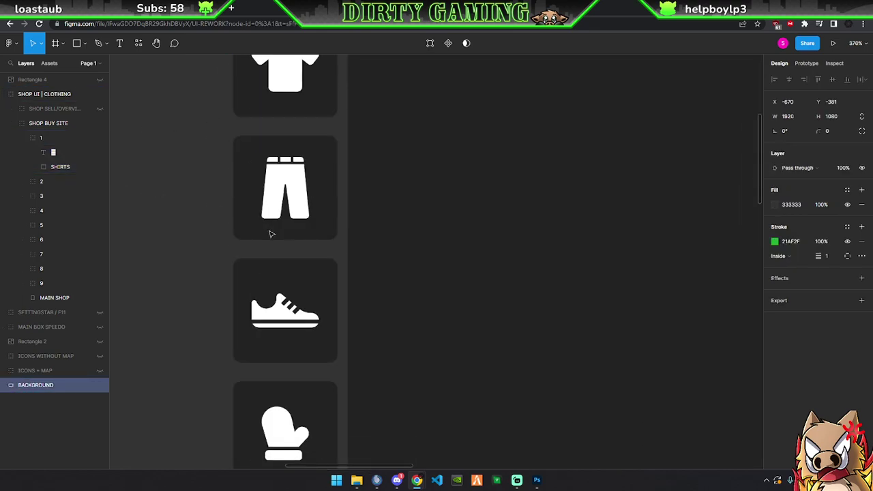
pyautogui.click(22, 138)
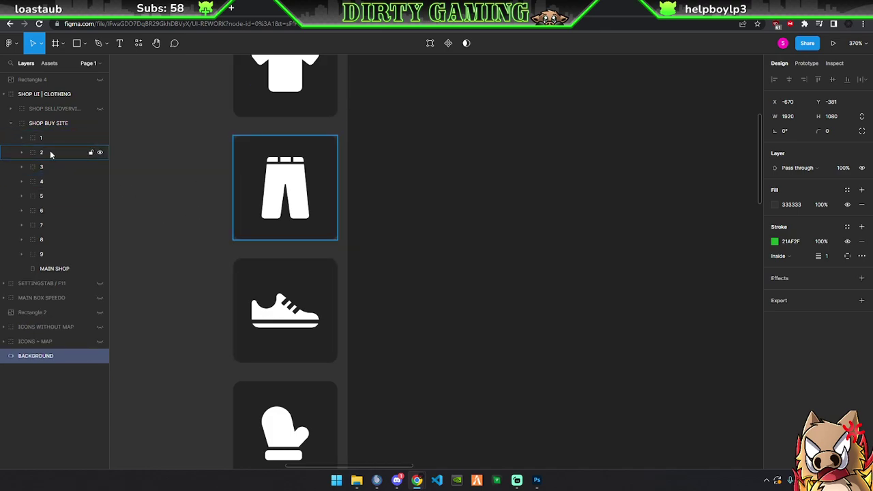
# Select slot layers 3–9, shoe through tie, and drag them down as one block
pyautogui.click(91, 151)
pyautogui.click(40, 167)
pyautogui.hscroll(1, 252, 296)
pyautogui.hscroll(2, 251, 296)
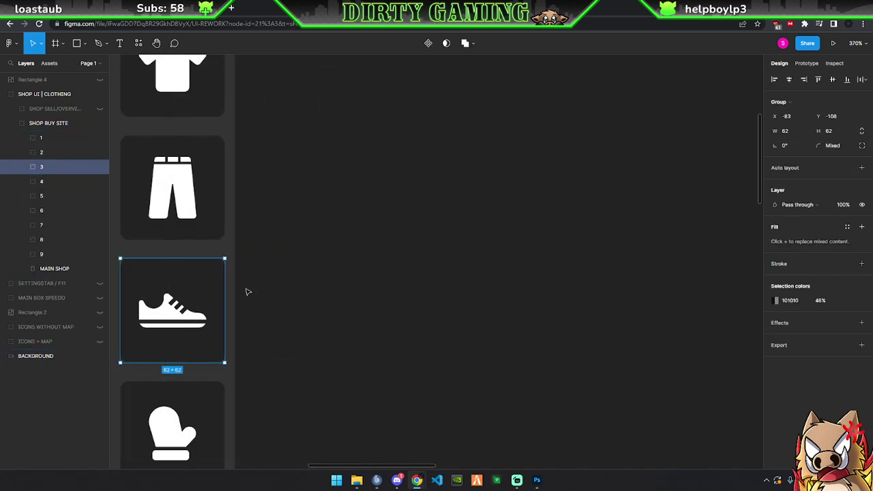
pyautogui.hscroll(-2, 247, 291)
pyautogui.keyDown('ctrl'); pyautogui.scroll(-5, 248, 291); pyautogui.keyUp('ctrl')
pyautogui.scroll(-4, 232, 290)
pyautogui.scroll(2, 177, 249)
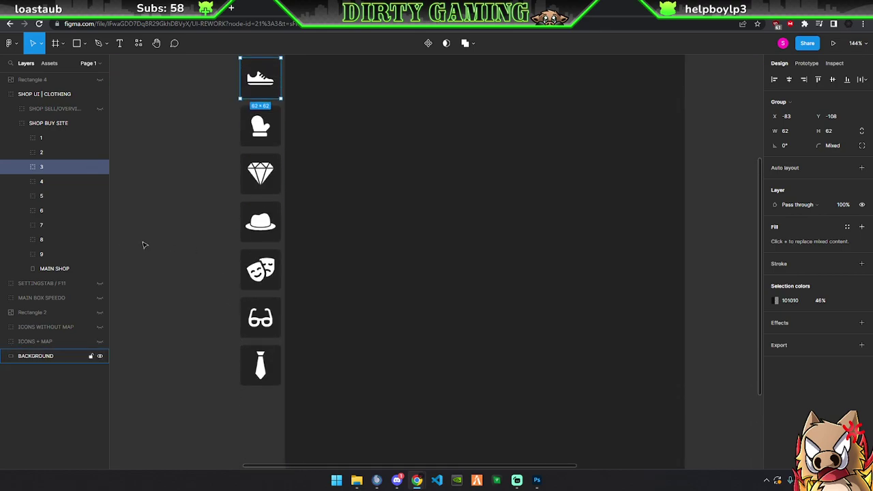
pyautogui.keyDown('shift'); pyautogui.click(41, 253); pyautogui.keyUp('shift')
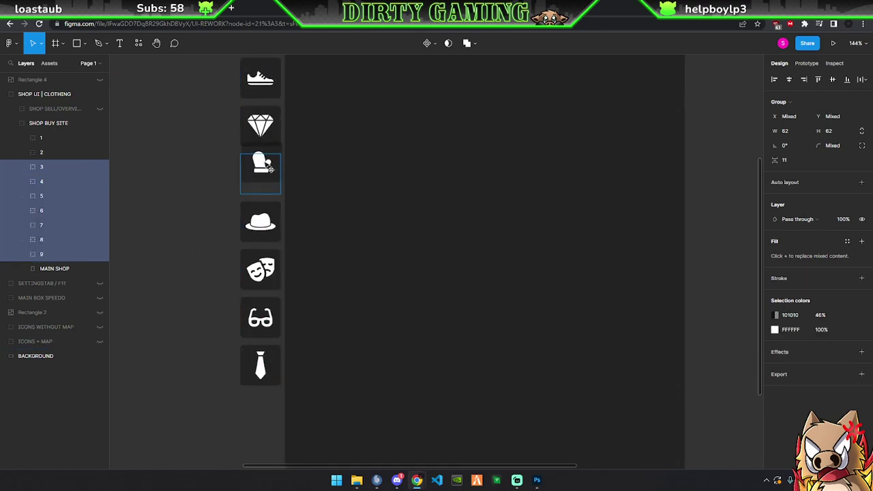
pyautogui.moveTo(269, 148); pyautogui.dragTo(266, 133)
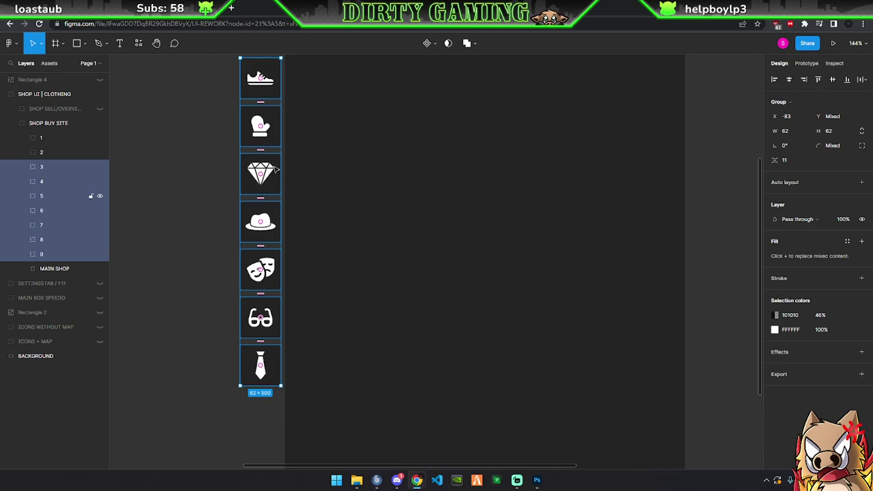
pyautogui.scroll(2, 279, 177)
pyautogui.scroll(2, 279, 212)
pyautogui.scroll(4, 195, 177)
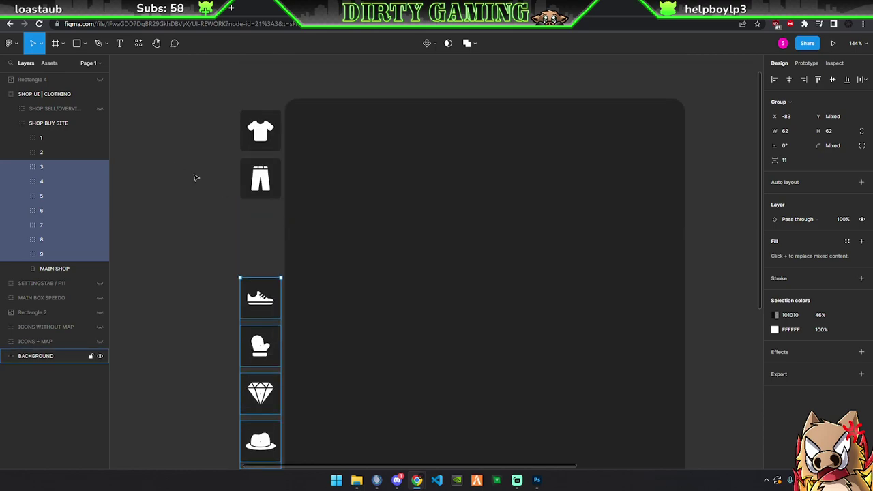
# Position the shoe slot 17 px below the pants slot
pyautogui.click(259, 297)
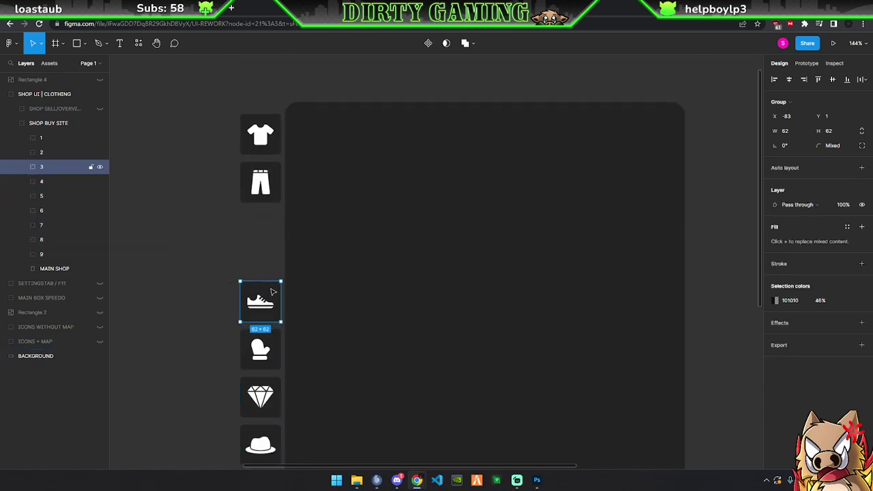
pyautogui.moveTo(271, 288); pyautogui.dragTo(271, 257)
pyautogui.moveTo(273, 241)
pyautogui.mouseDown()
pyautogui.moveTo(273, 228)
pyautogui.moveTo(273, 237)
pyautogui.mouseUp()
pyautogui.click(64, 156)
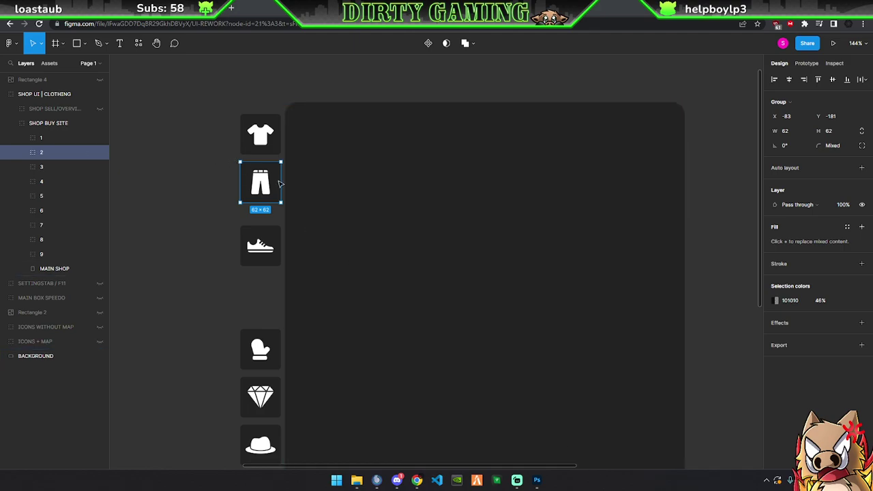
pyautogui.moveTo(273, 181)
pyautogui.mouseDown()
pyautogui.moveTo(272, 190)
pyautogui.moveTo(272, 181)
pyautogui.mouseUp()
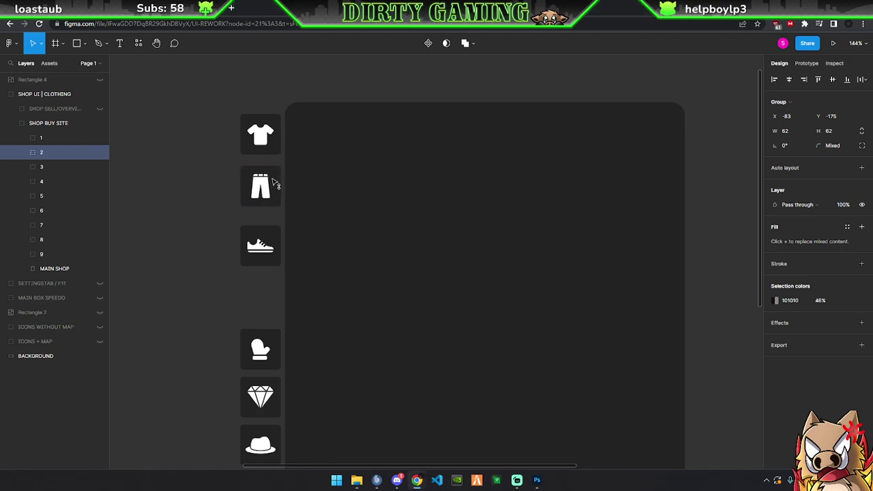
pyautogui.moveTo(276, 245); pyautogui.dragTo(278, 238)
# Move the glove and diamond slots up into place under the shoe slot
pyautogui.scroll(-2, 266, 279)
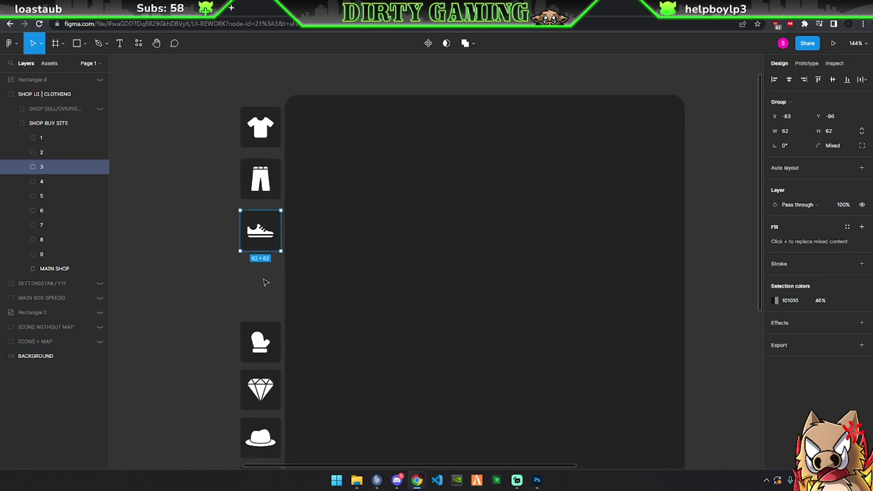
pyautogui.click(41, 181)
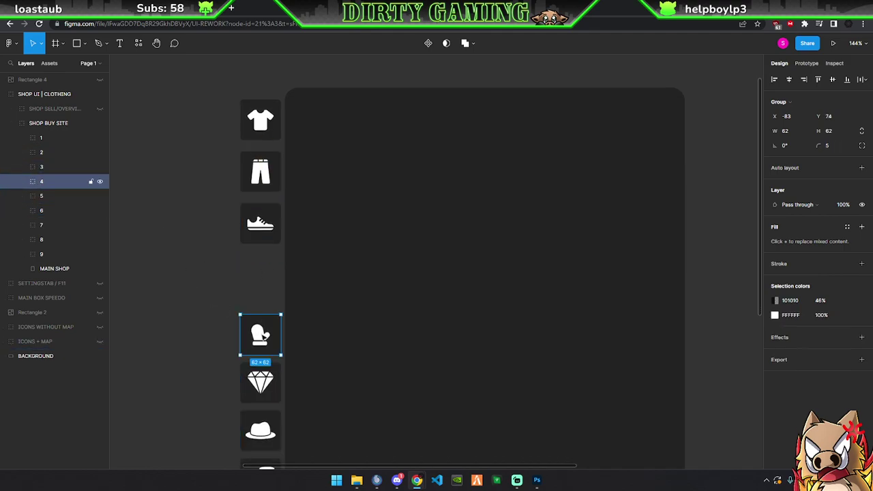
pyautogui.moveTo(276, 328); pyautogui.dragTo(275, 270)
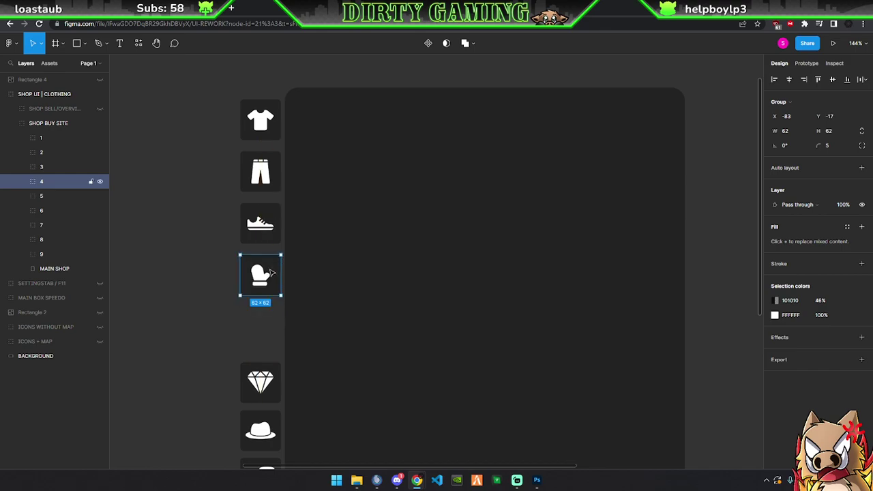
pyautogui.click(276, 377)
pyautogui.moveTo(276, 377); pyautogui.dragTo(277, 321)
pyautogui.press('Escape')
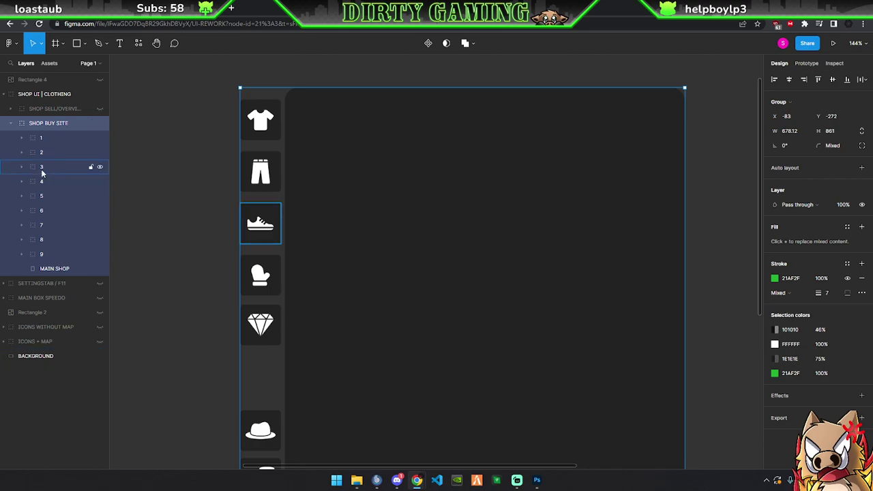
pyautogui.click(51, 181)
pyautogui.click(55, 197)
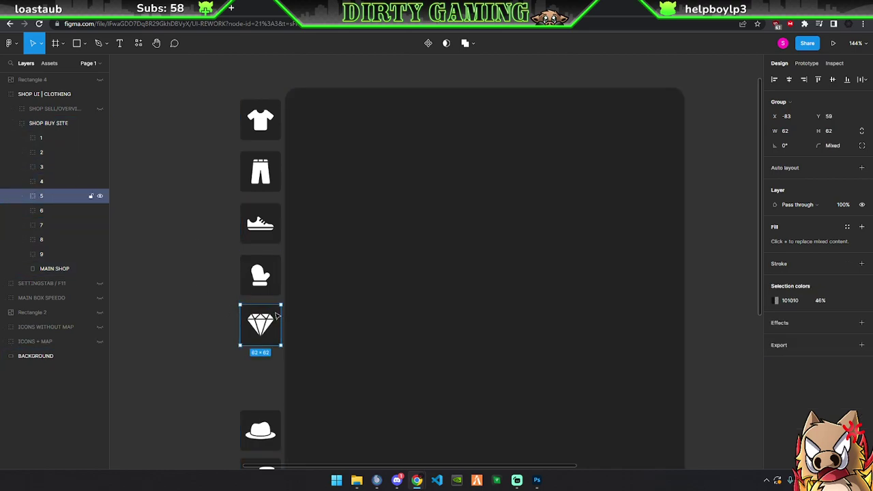
pyautogui.moveTo(277, 316); pyautogui.dragTo(272, 287)
# Move the masks, glasses and tie slots up so each sits evenly below the previous
pyautogui.scroll(-3, 271, 317)
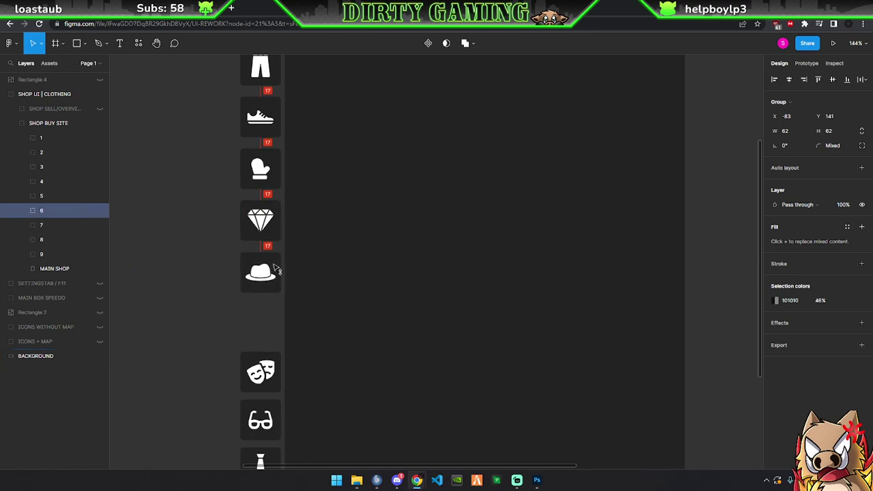
pyautogui.moveTo(277, 374); pyautogui.dragTo(278, 326)
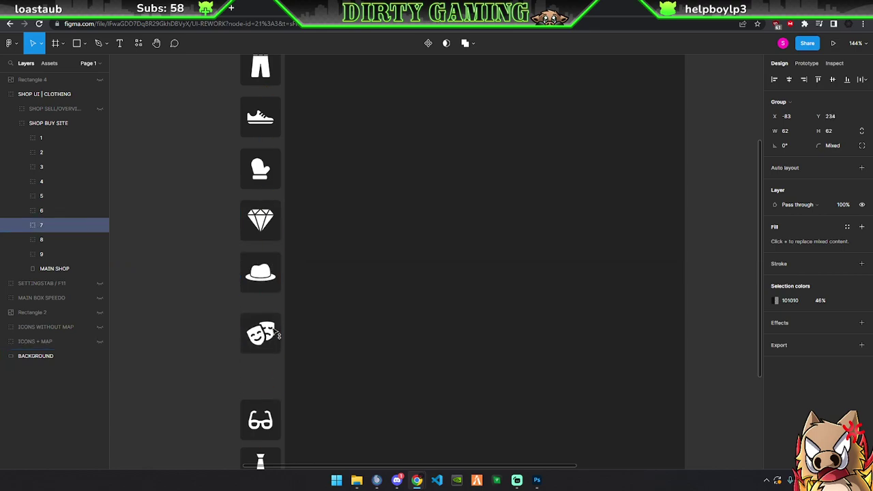
pyautogui.scroll(-2, 269, 331)
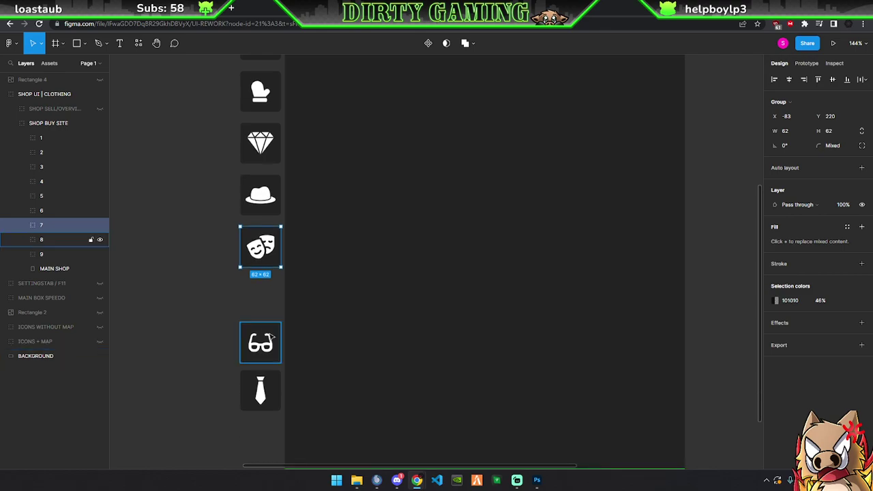
pyautogui.click(274, 341)
pyautogui.moveTo(275, 341); pyautogui.dragTo(276, 298)
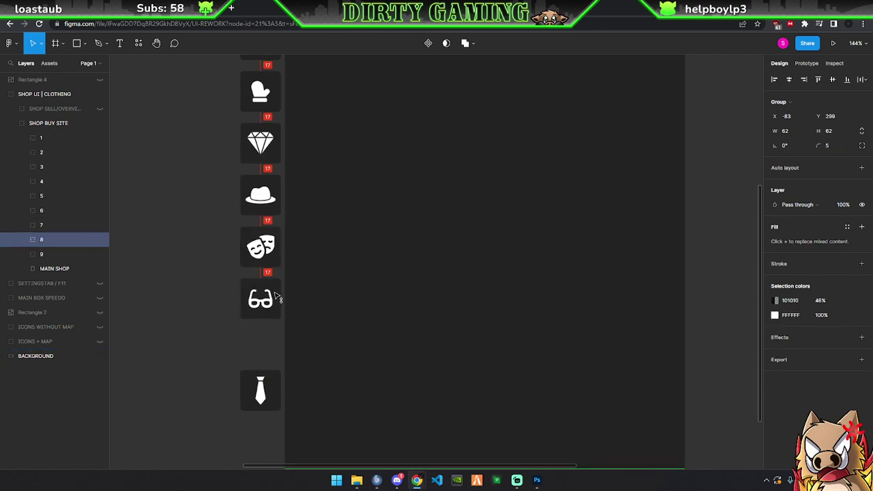
pyautogui.moveTo(272, 385); pyautogui.dragTo(273, 350)
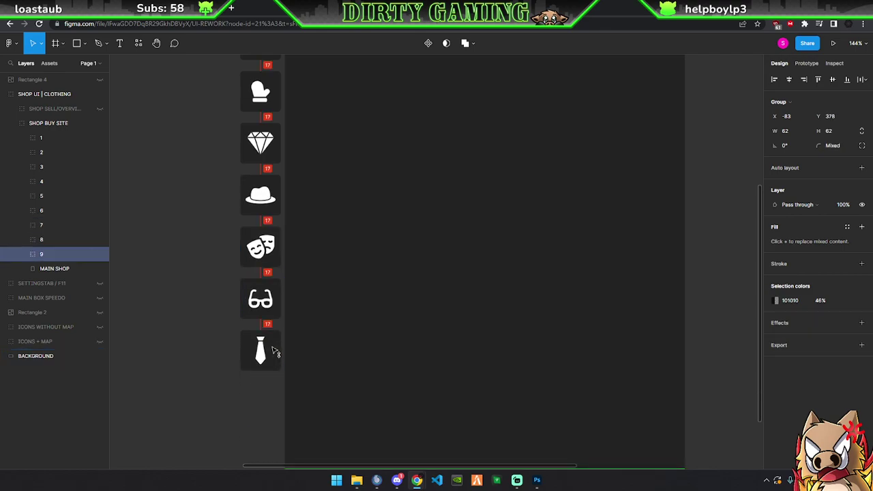
pyautogui.scroll(-5, 273, 350)
pyautogui.scroll(3, 212, 244)
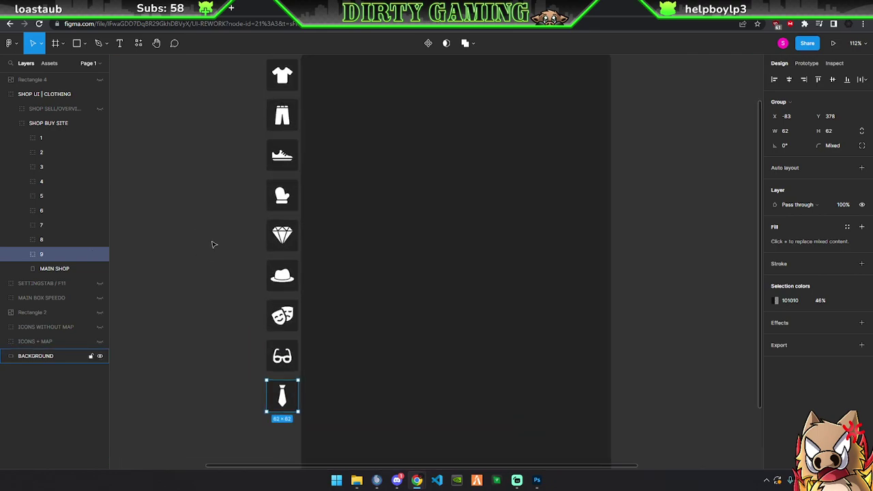
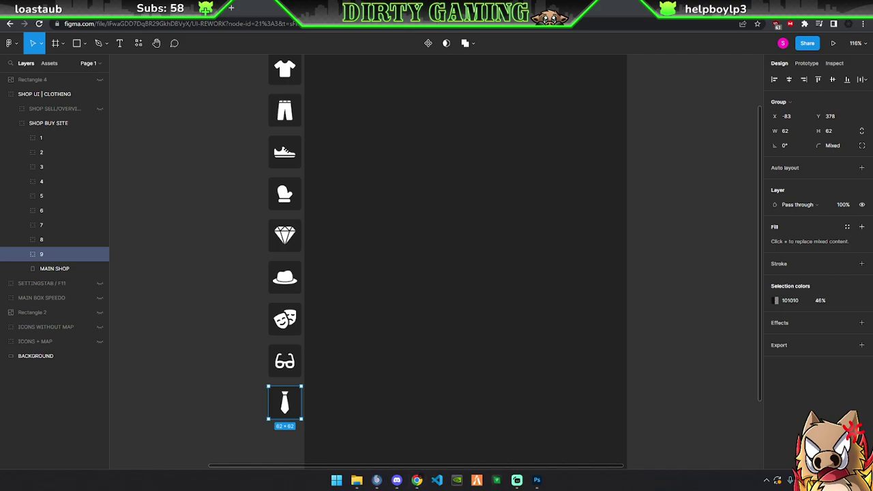
# Zoom in, expand the shirt card's group 1 in Layers, and choose the Rectangle tool
pyautogui.keyDown('ctrl'); pyautogui.scroll(1, 234, 263); pyautogui.keyUp('ctrl')
pyautogui.keyDown('ctrl'); pyautogui.scroll(3, 253, 269); pyautogui.keyUp('ctrl')
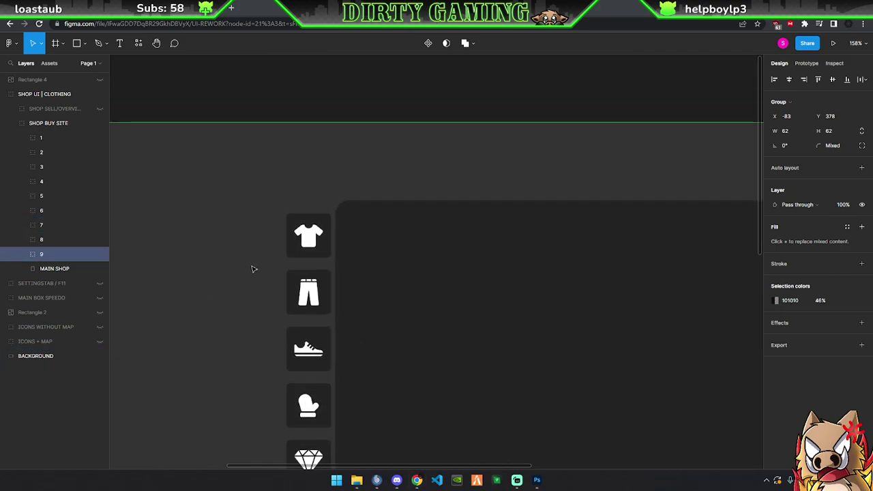
pyautogui.keyDown('ctrl'); pyautogui.scroll(2, 288, 277); pyautogui.keyUp('ctrl')
pyautogui.click(41, 136)
pyautogui.moveTo(55, 138)
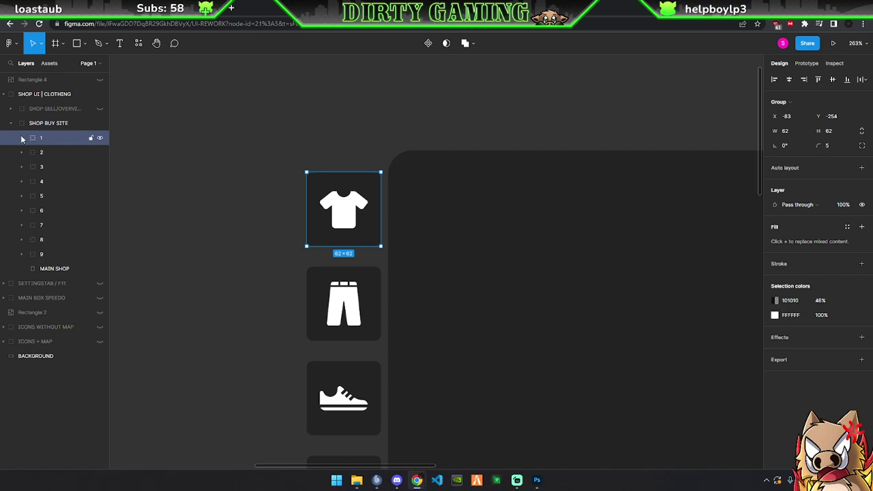
pyautogui.click(22, 138)
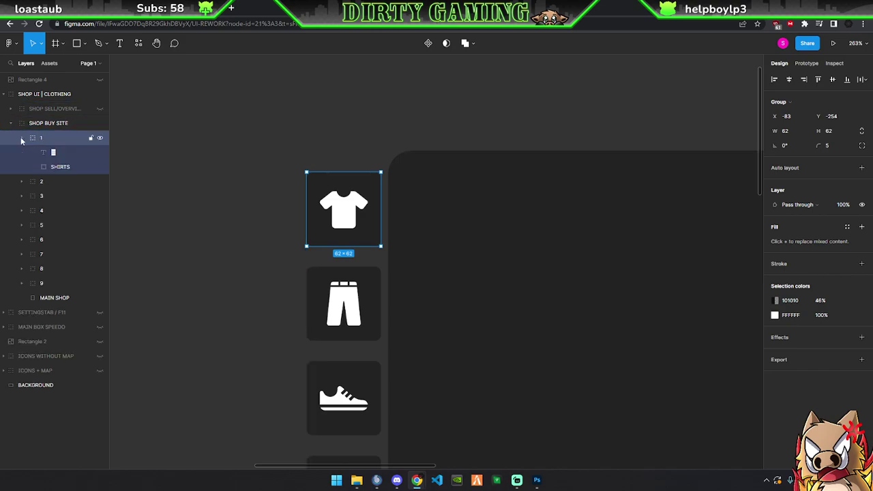
pyautogui.click(85, 43)
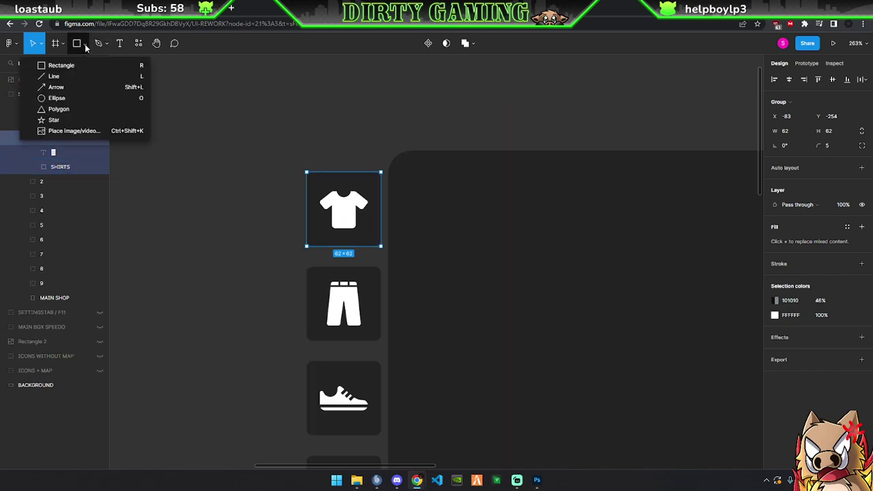
pyautogui.click(90, 65)
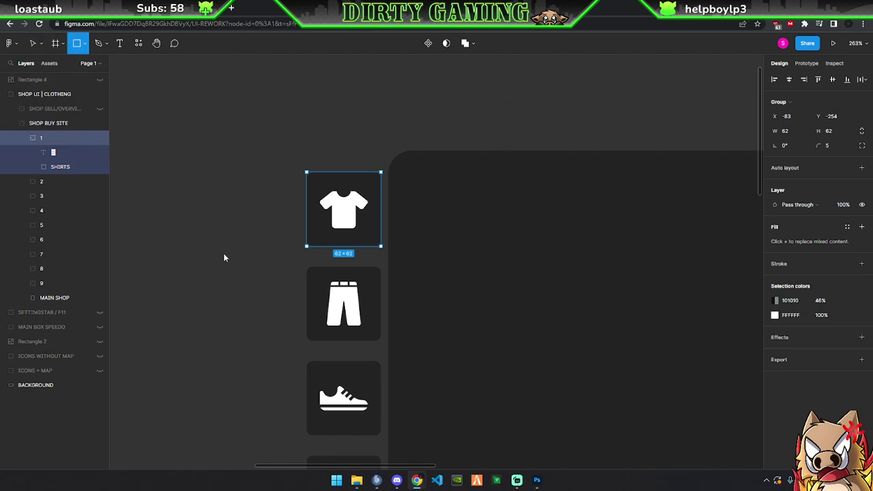
# Draw a 44×4 bar with 21AF2F fill and corner radius 20, placed just below the shirt card
pyautogui.moveTo(216, 255); pyautogui.dragTo(270, 263)
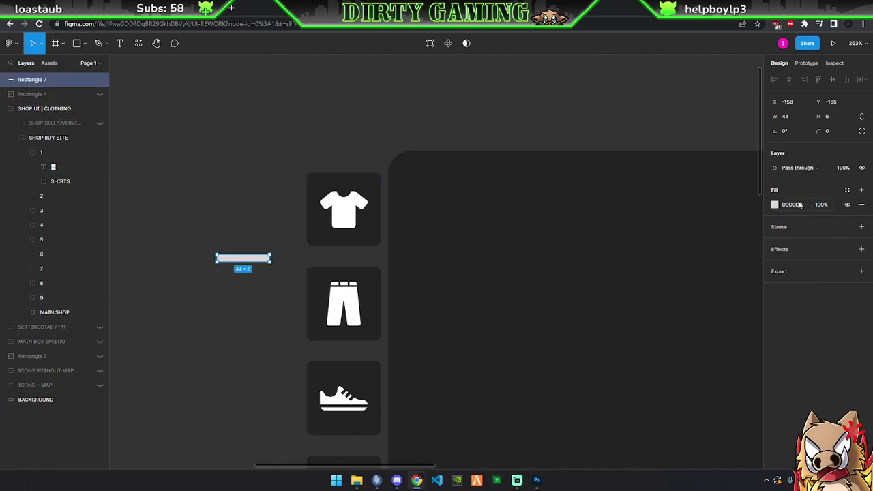
pyautogui.click(775, 205)
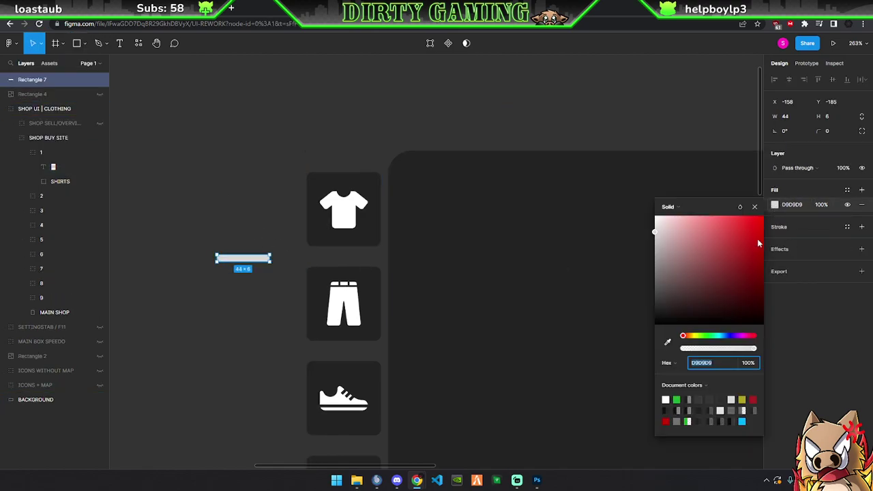
pyautogui.click(678, 399)
pyautogui.click(816, 265)
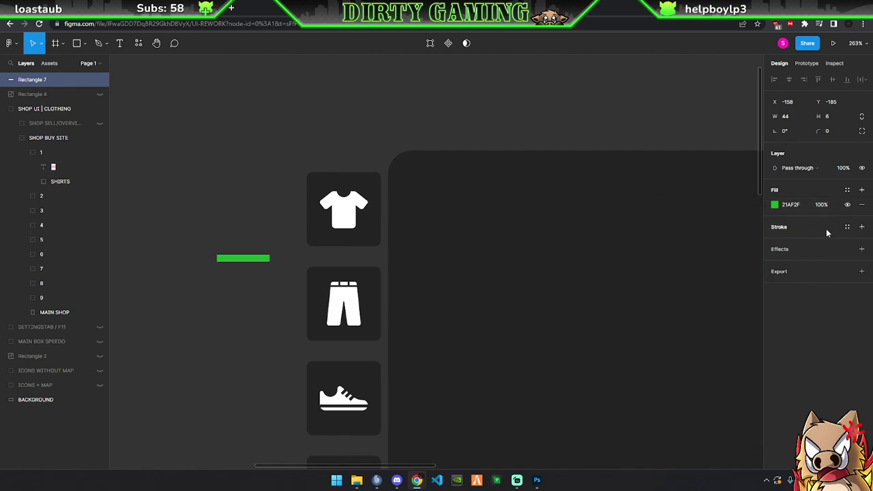
pyautogui.moveTo(834, 133); pyautogui.dragTo(131, 140)
pyautogui.write('20')
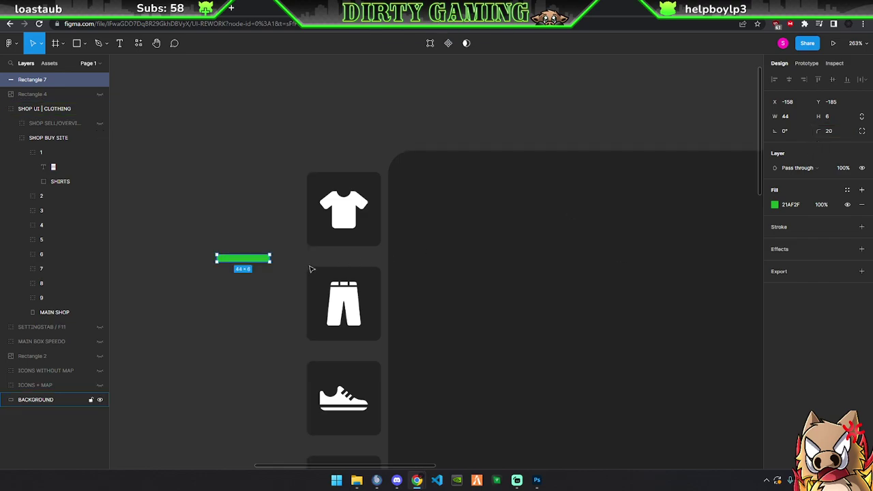
pyautogui.scroll(1, 236, 271)
pyautogui.scroll(5, 234, 318)
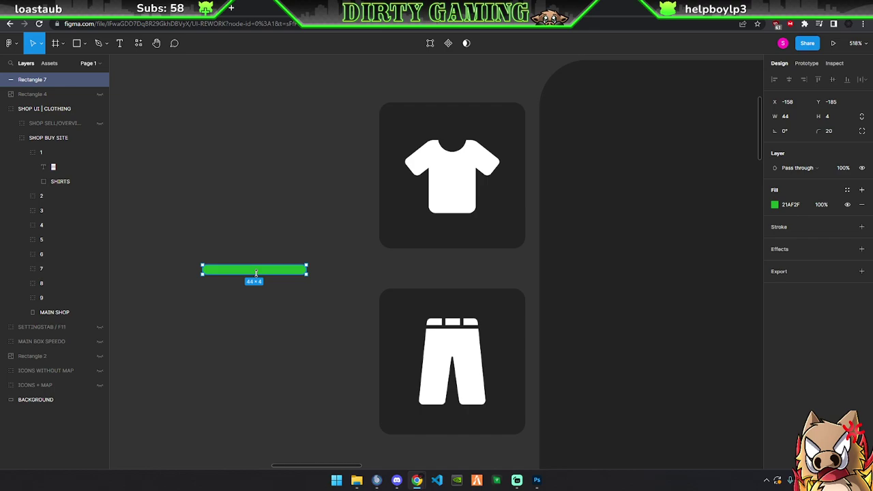
pyautogui.moveTo(260, 273); pyautogui.dragTo(456, 265)
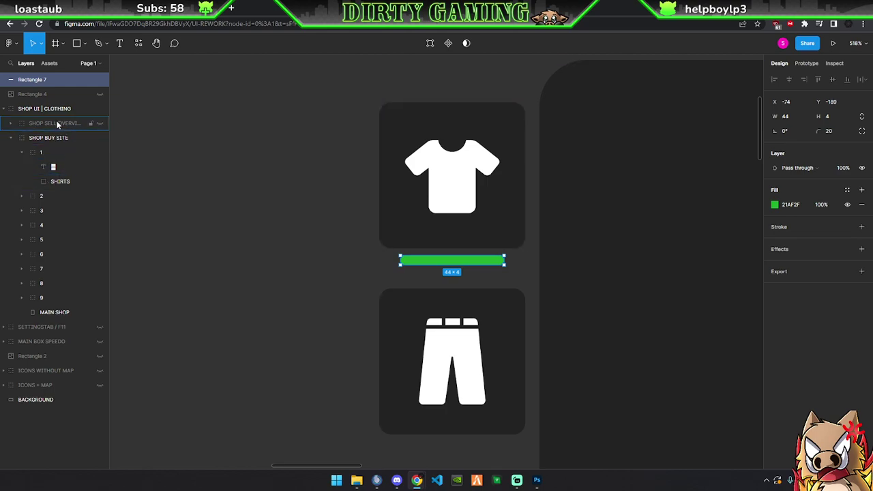
# Move the bar's layer into the shirt group, rename it ACTIVE TAB, and place it below SHIRTS
pyautogui.moveTo(40, 82); pyautogui.dragTo(59, 176)
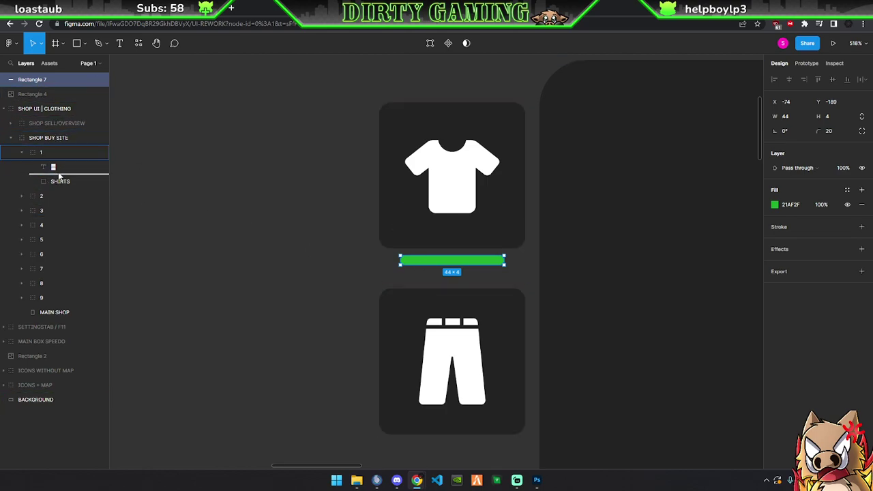
pyautogui.moveTo(59, 176); pyautogui.dragTo(60, 176)
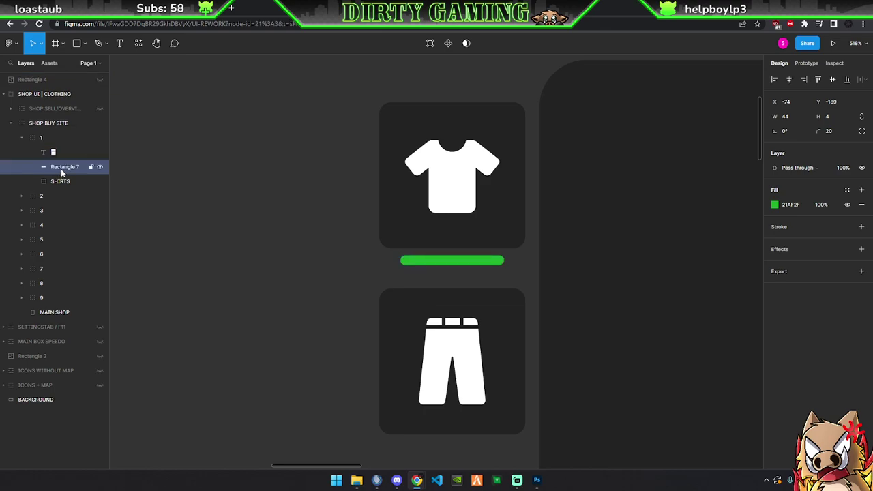
pyautogui.doubleClick(64, 167)
pyautogui.write('ACTIVE 1')
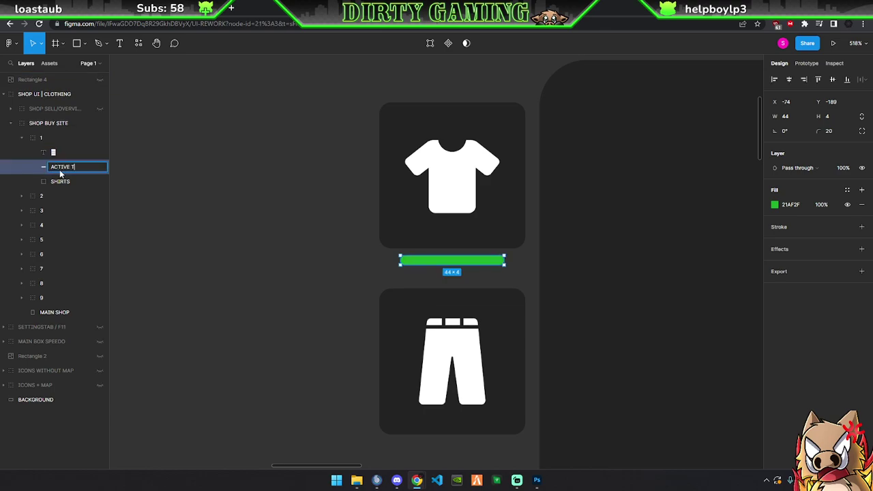
pyautogui.write('AB')
pyautogui.press('Return')
pyautogui.moveTo(77, 168); pyautogui.dragTo(71, 185)
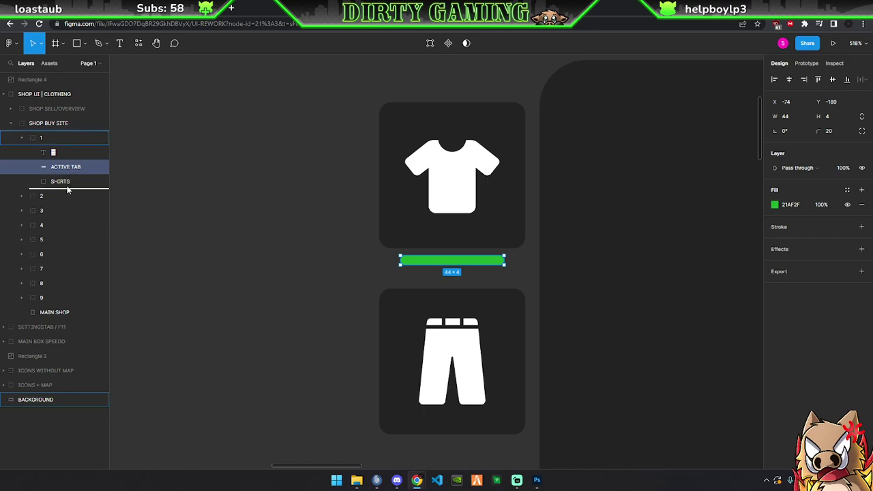
pyautogui.click(22, 139)
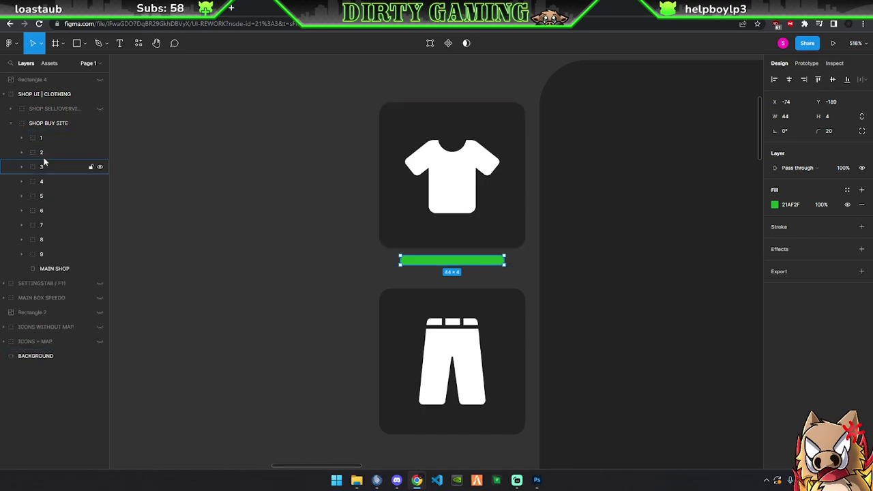
pyautogui.click(444, 266)
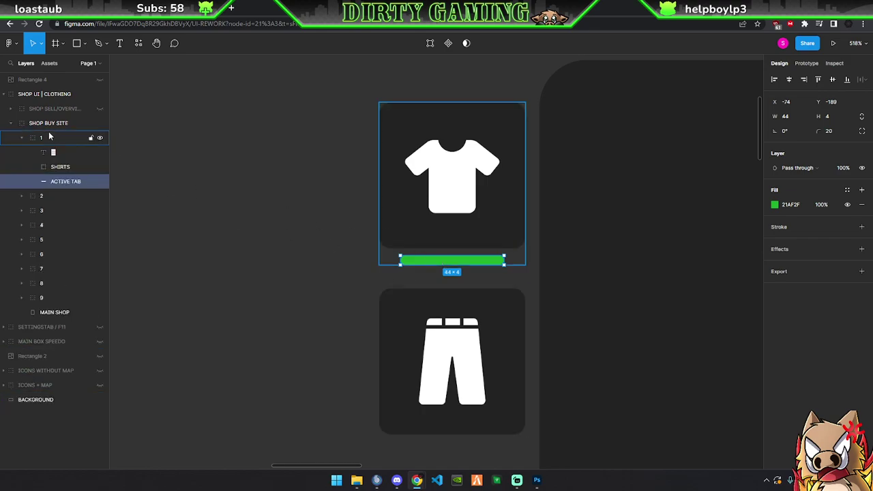
# Paste the green bar into the pants group 2, below the card and under PANTS in Layers
pyautogui.click(22, 139)
pyautogui.click(54, 153)
pyautogui.hotkey('ctrl', 'v')
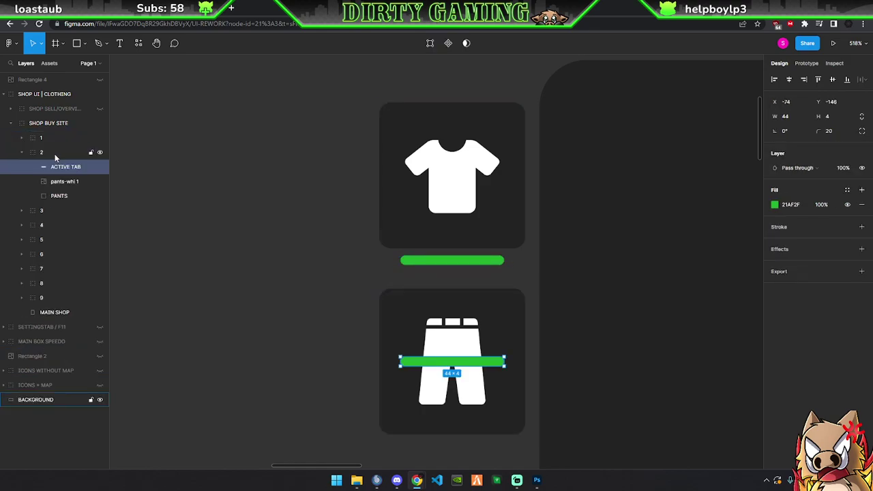
pyautogui.scroll(-5, 489, 228)
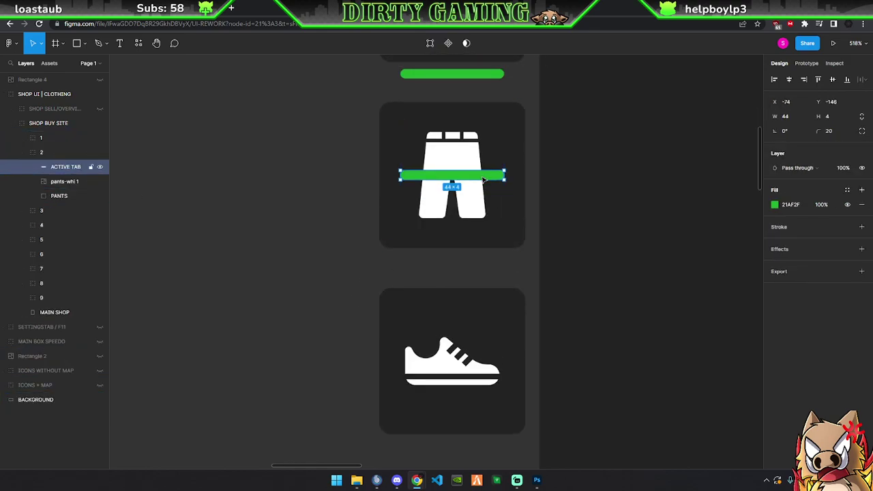
pyautogui.moveTo(488, 194)
pyautogui.mouseDown()
pyautogui.moveTo(481, 274)
pyautogui.moveTo(483, 262)
pyautogui.mouseUp()
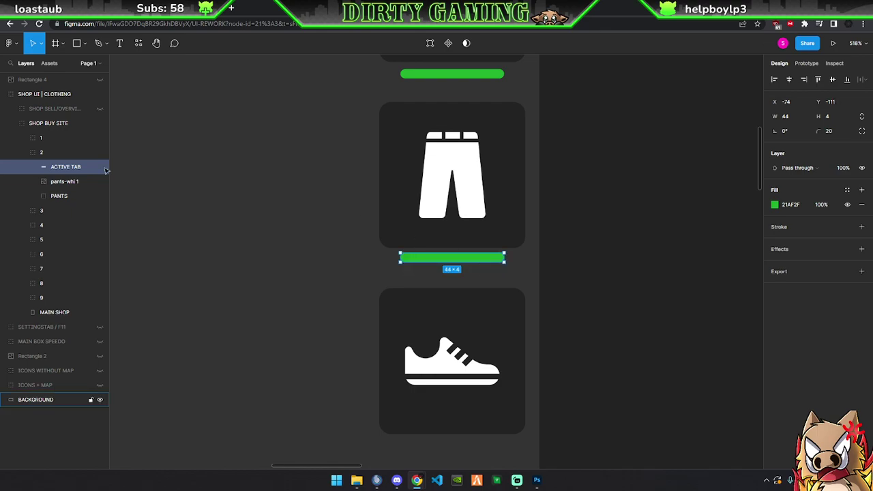
pyautogui.moveTo(61, 172); pyautogui.dragTo(64, 203)
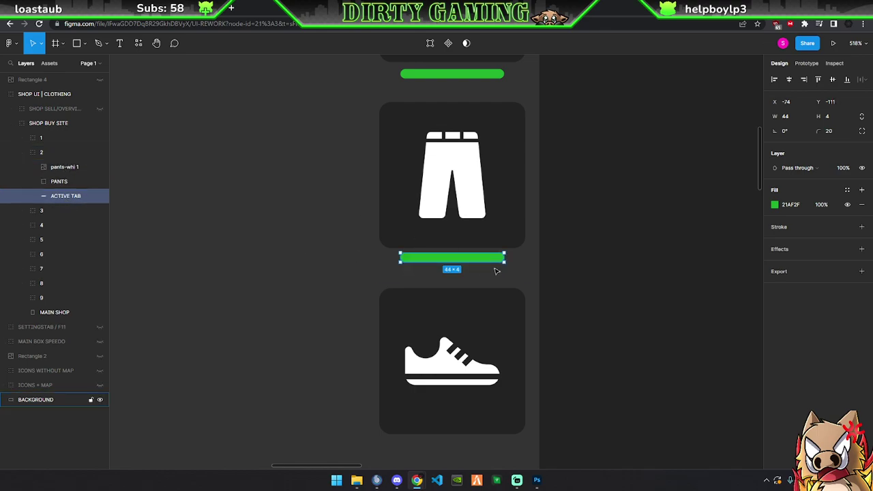
# Nudge the pants card's ACTIVE TAB bar to align it like the shirt's
pyautogui.moveTo(488, 263); pyautogui.dragTo(490, 265)
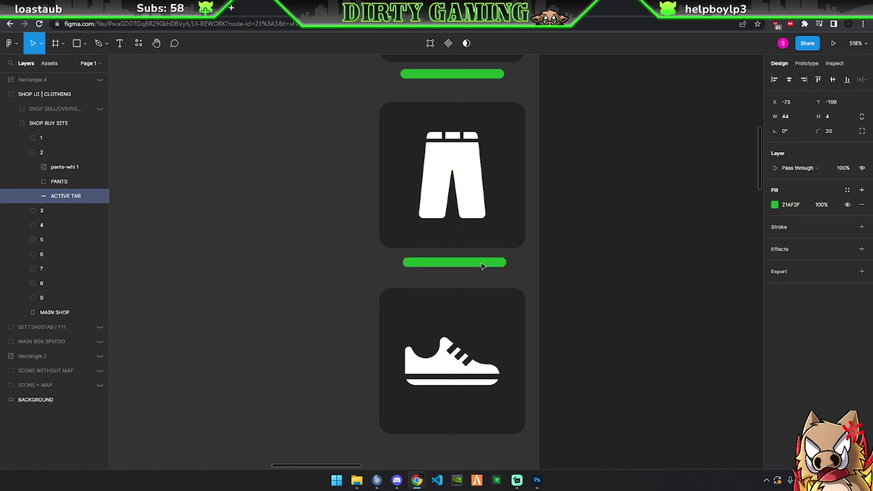
pyautogui.press('Down')
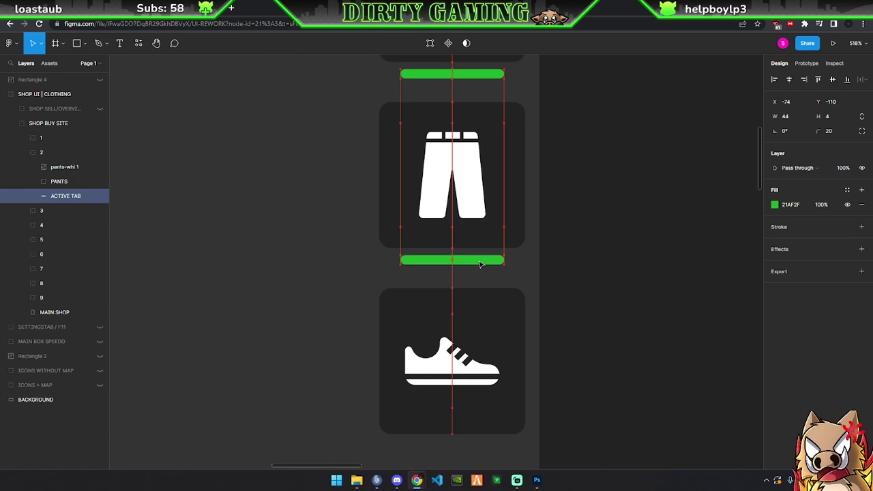
pyautogui.moveTo(479, 266); pyautogui.dragTo(480, 262)
pyautogui.scroll(1, 479, 262)
pyautogui.scroll(2, 480, 262)
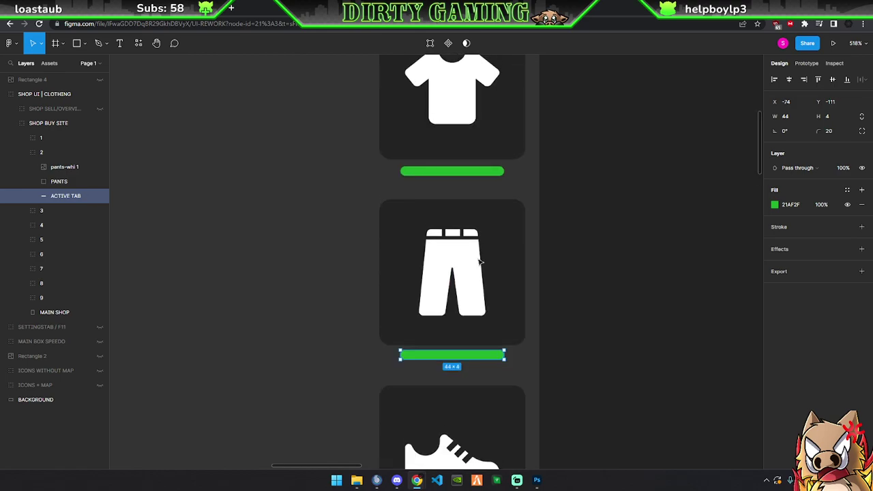
pyautogui.scroll(-5, 478, 266)
pyautogui.click(288, 247)
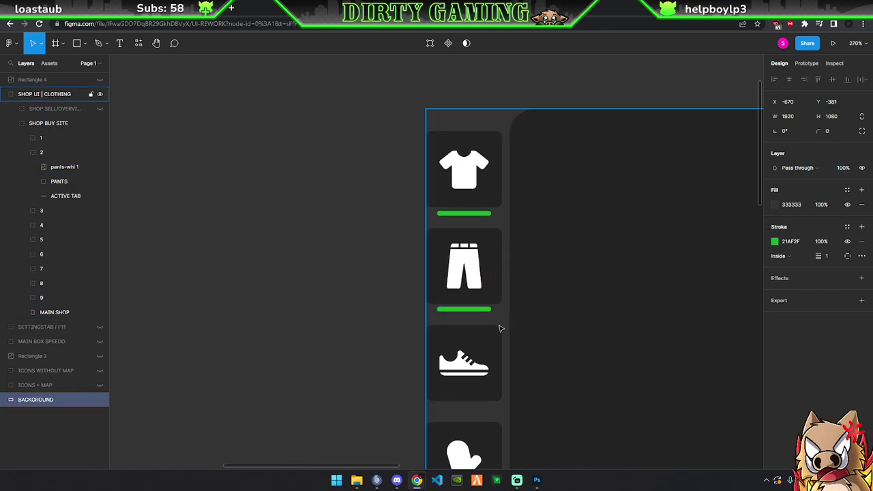
pyautogui.scroll(3, 511, 348)
pyautogui.scroll(2, 467, 294)
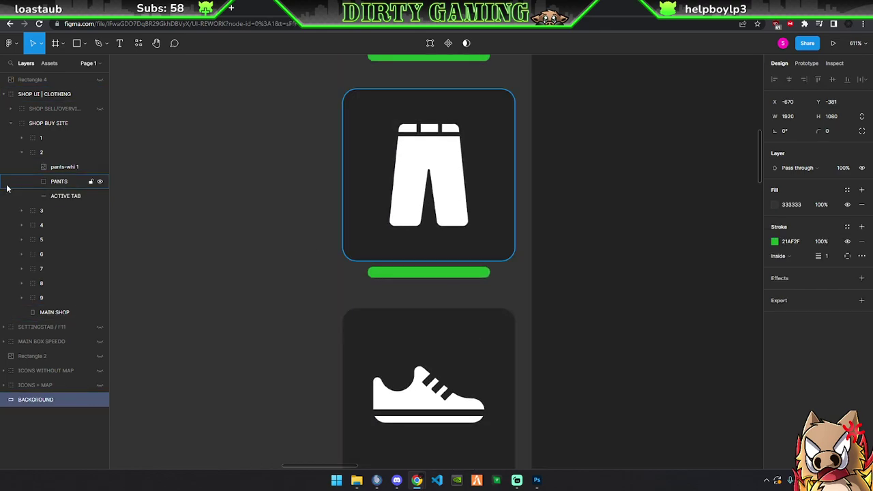
pyautogui.click(68, 196)
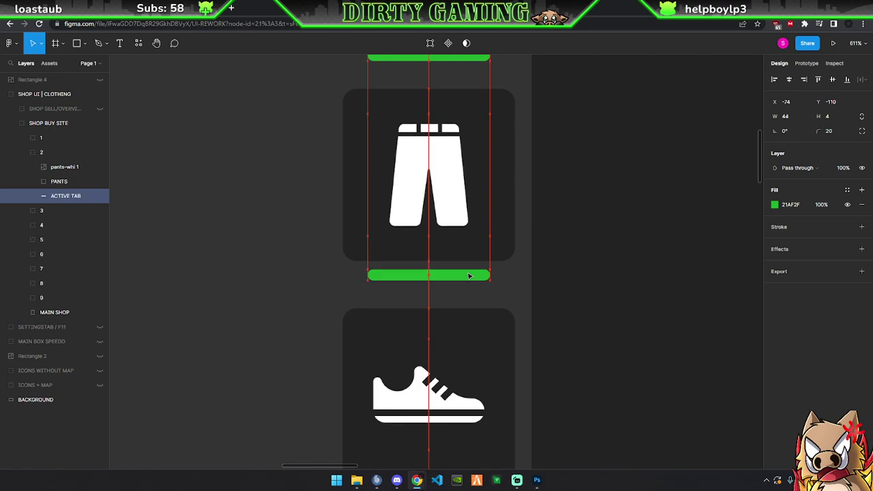
pyautogui.scroll(-3, 461, 283)
pyautogui.scroll(-3, 459, 287)
# Paste the green bar into the shoe group 3, below the card and under the SHOES layer
pyautogui.scroll(3, 460, 286)
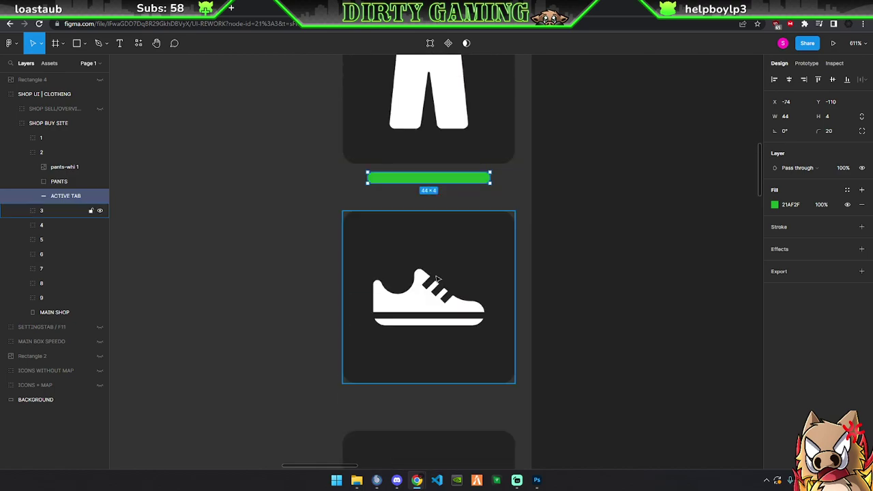
pyautogui.click(23, 152)
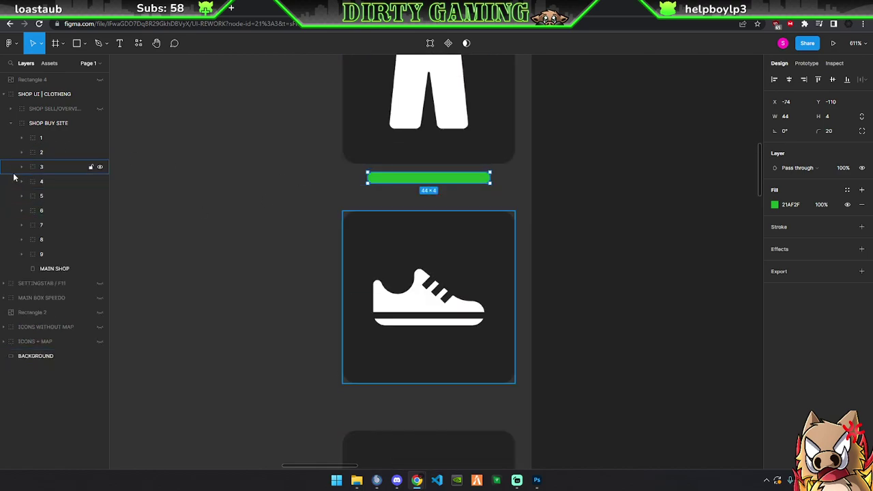
pyautogui.click(41, 167)
pyautogui.hotkey('ctrl', 'v')
pyautogui.scroll(-3, 440, 286)
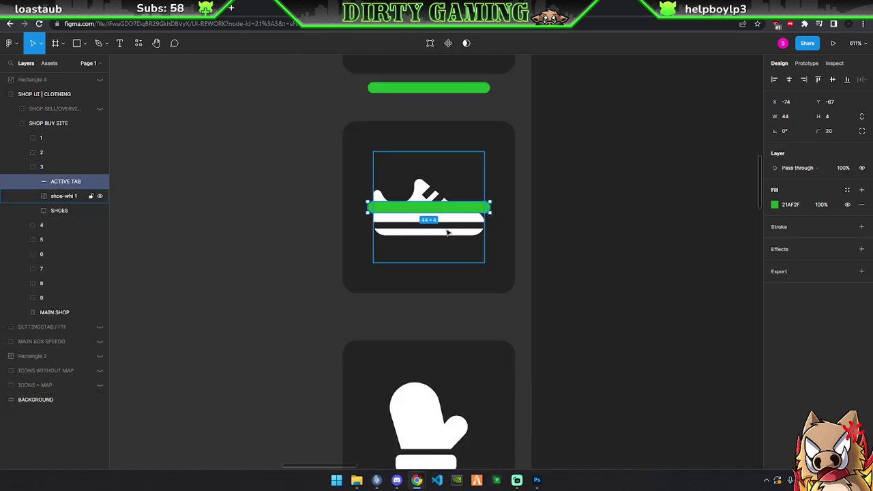
pyautogui.moveTo(456, 218); pyautogui.dragTo(450, 314)
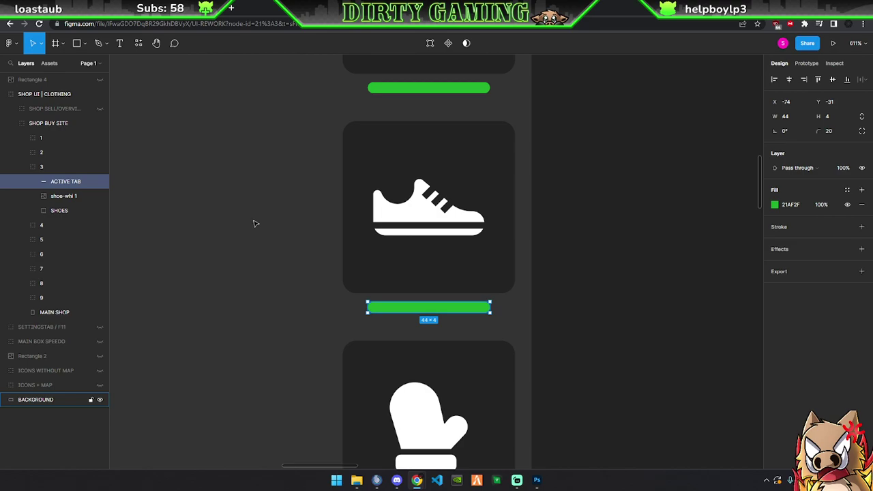
pyautogui.moveTo(56, 183); pyautogui.dragTo(54, 218)
pyautogui.click(22, 167)
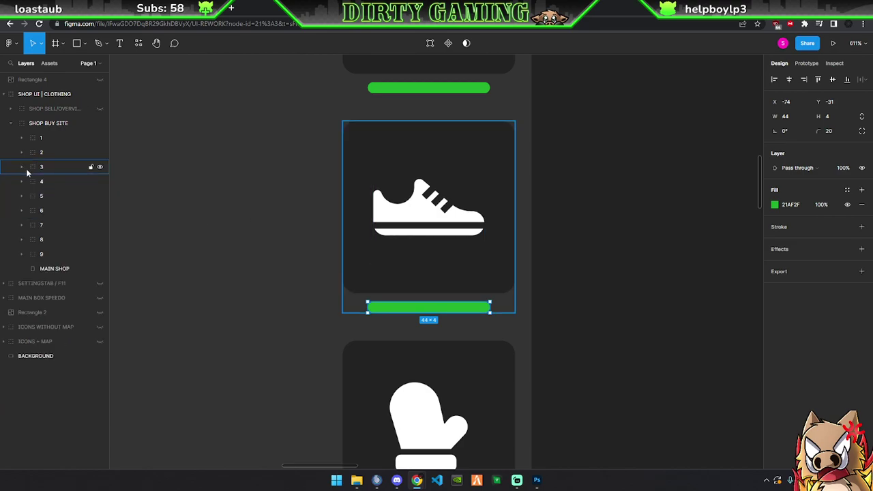
# Paste the green bar into the mitten group 4 and centre it below the mitten card
pyautogui.scroll(-3, 406, 295)
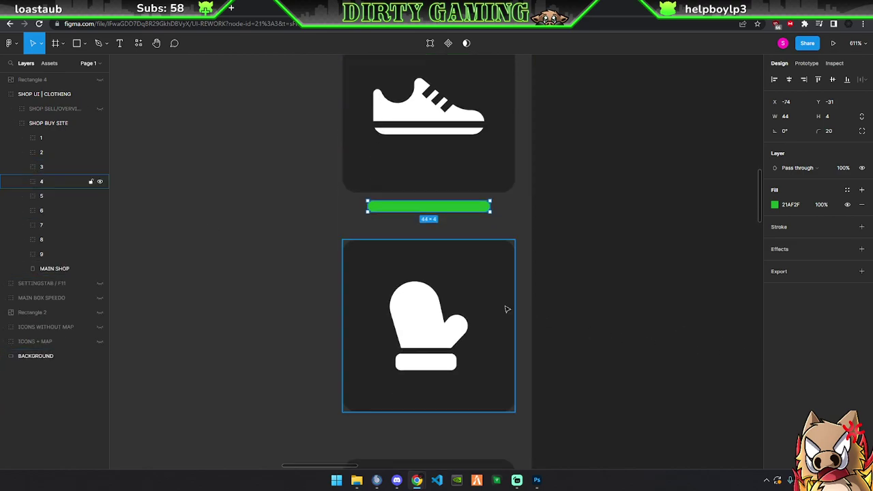
pyautogui.scroll(-5, 478, 294)
pyautogui.click(42, 182)
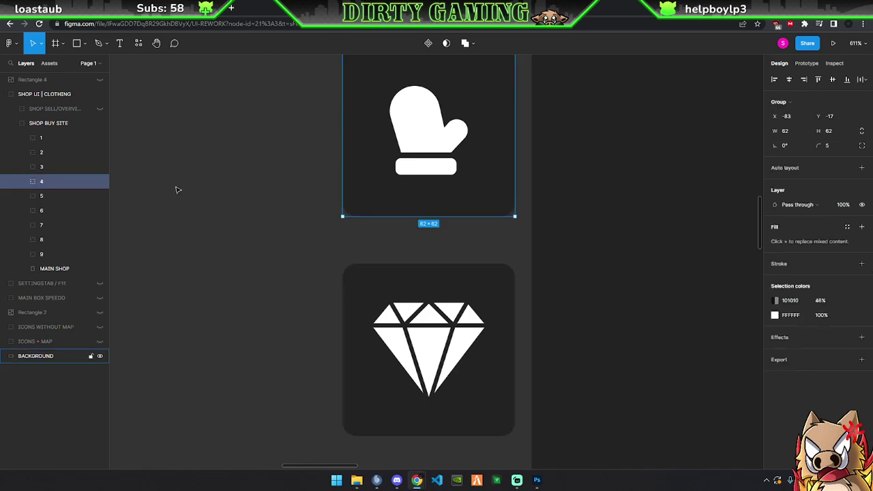
pyautogui.hotkey('ctrl', 'v')
pyautogui.moveTo(459, 140); pyautogui.dragTo(457, 236)
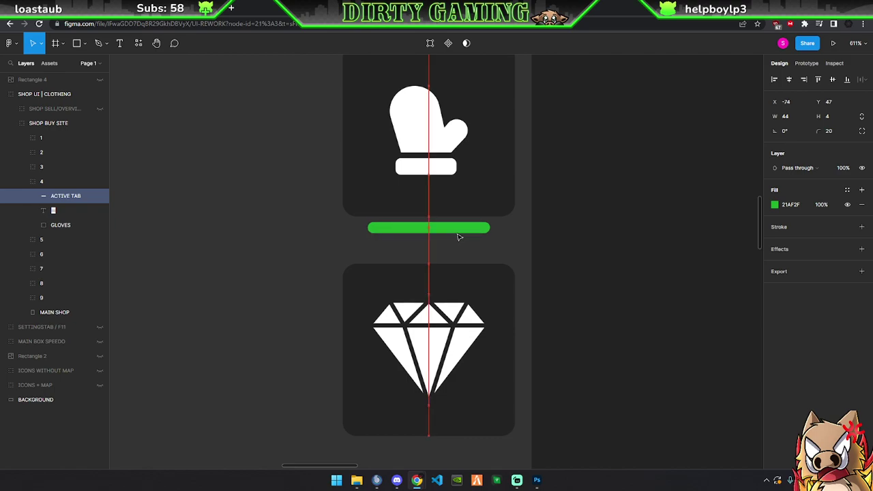
pyautogui.moveTo(457, 237); pyautogui.dragTo(457, 234)
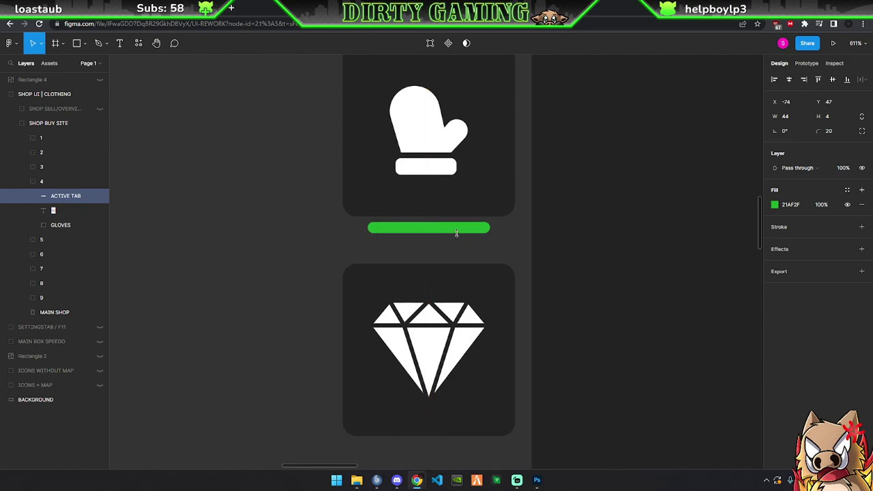
# Paste the ACTIVE TAB bar into the diamond and hat groups, placing each below its card
pyautogui.click(22, 181)
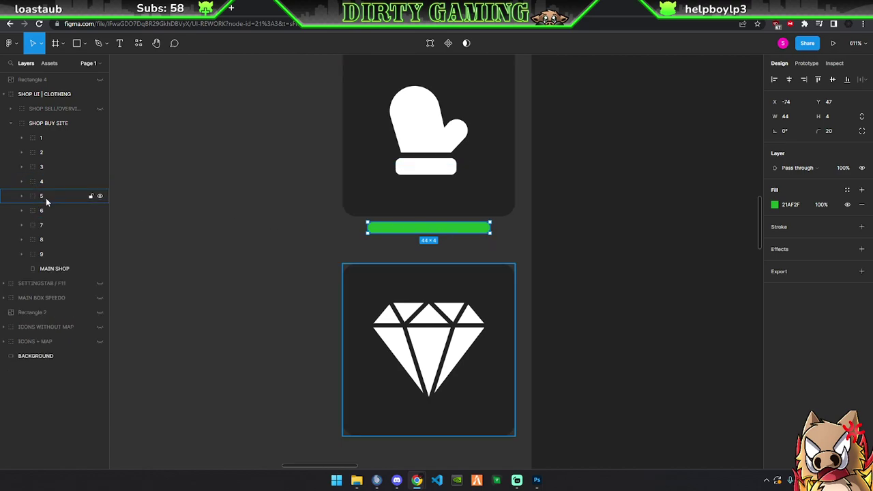
pyautogui.click(46, 198)
pyautogui.scroll(-3, 466, 300)
pyautogui.hotkey('ctrl', 'v')
pyautogui.moveTo(447, 146); pyautogui.dragTo(446, 250)
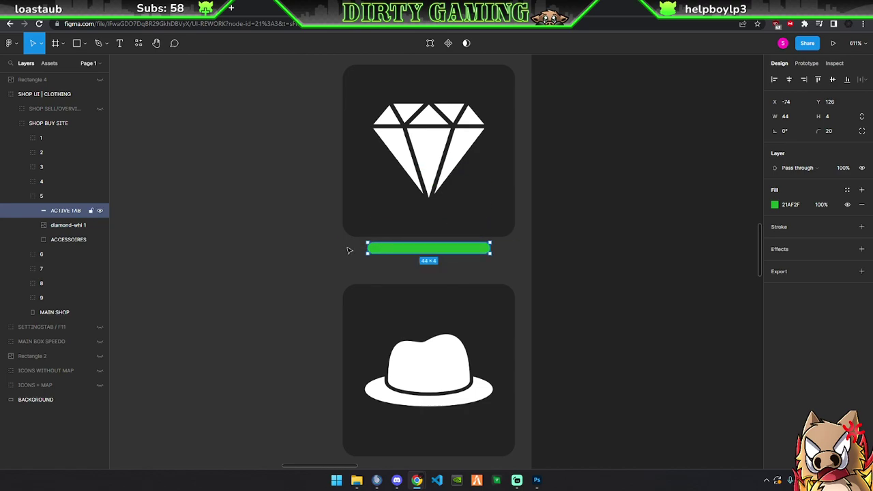
pyautogui.click(24, 195)
pyautogui.click(41, 211)
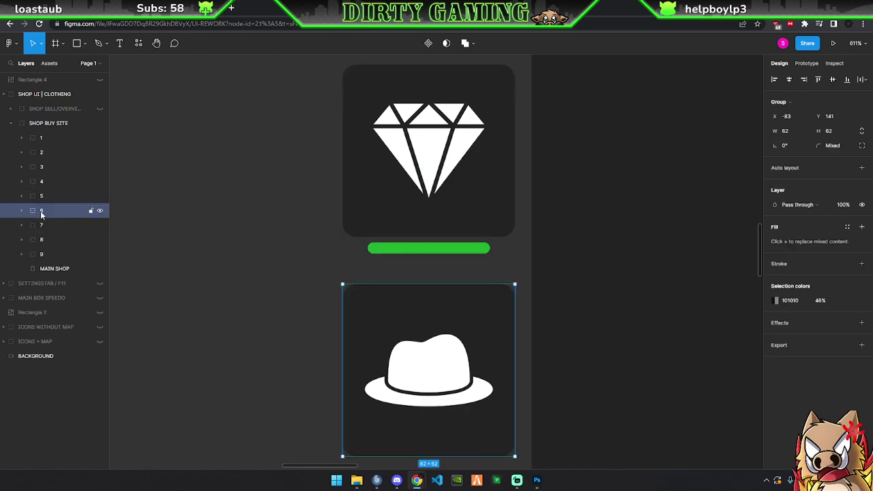
pyautogui.hotkey('ctrl', 'v')
pyautogui.scroll(-3, 418, 311)
pyautogui.moveTo(424, 170); pyautogui.dragTo(426, 271)
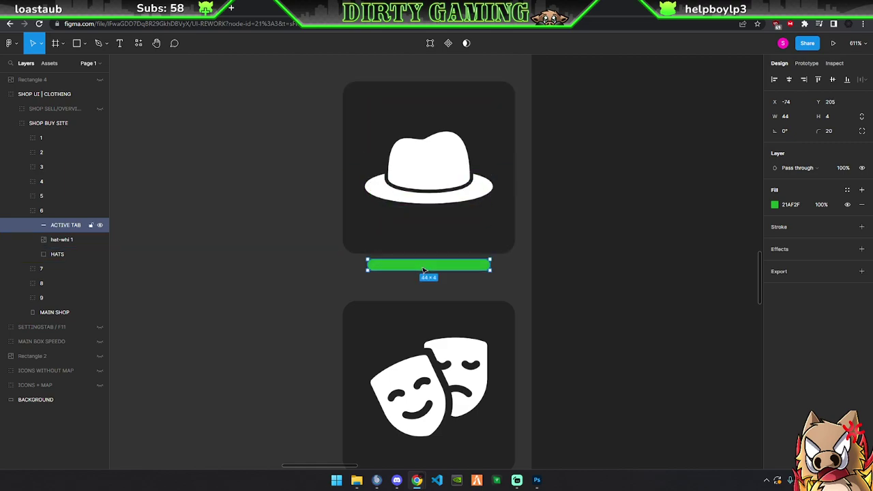
pyautogui.click(23, 212)
pyautogui.click(22, 214)
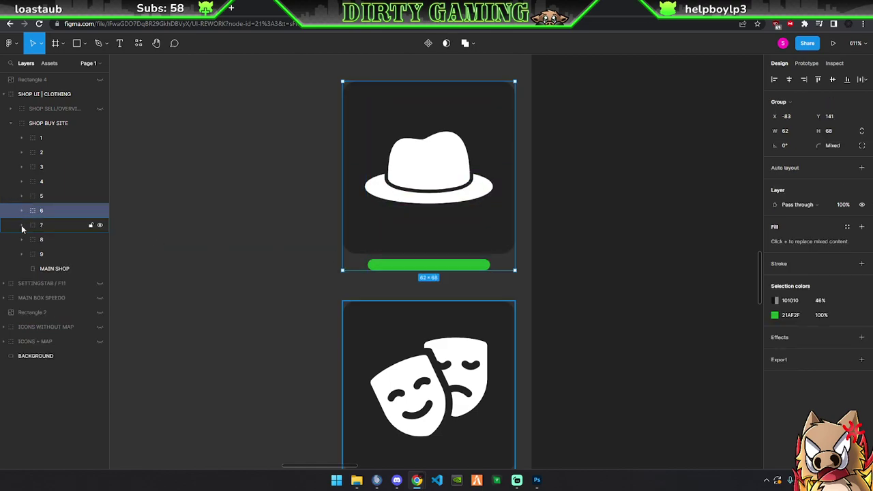
# Paste the ACTIVE TAB bar into the masks and glasses groups, below each card
pyautogui.click(30, 226)
pyautogui.hotkey('ctrl', 'v')
pyautogui.scroll(-3, 416, 147)
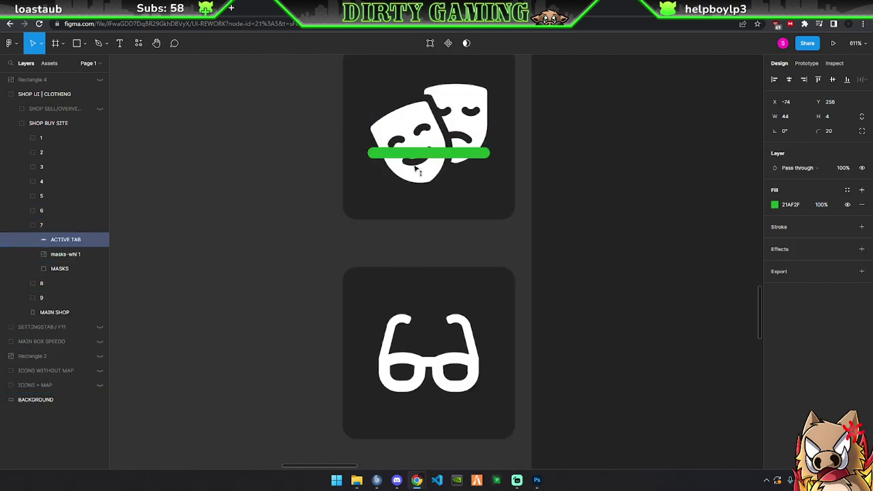
pyautogui.moveTo(415, 148); pyautogui.dragTo(416, 236)
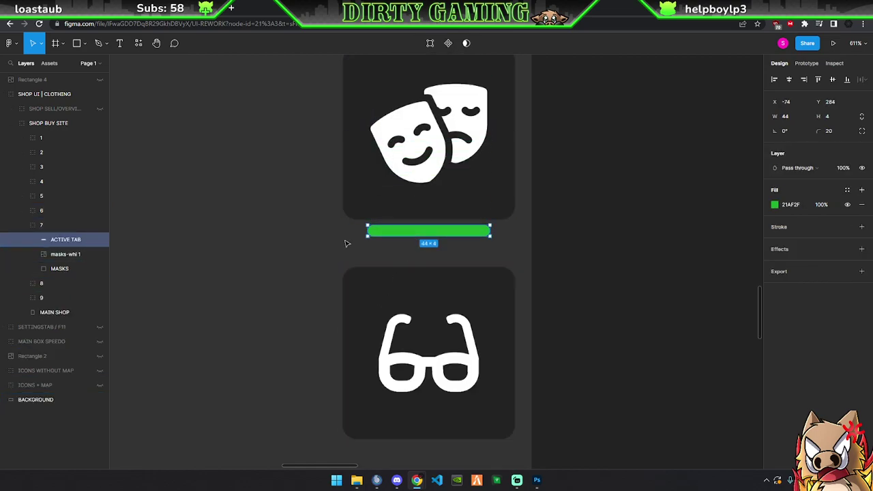
pyautogui.click(21, 226)
pyautogui.click(32, 239)
pyautogui.hotkey('ctrl', 'v')
pyautogui.scroll(-2, 487, 327)
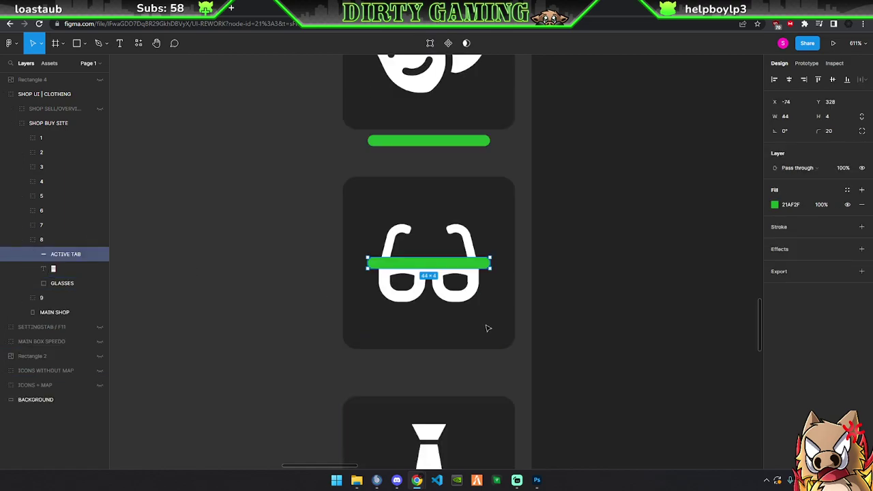
pyautogui.scroll(-3, 487, 327)
pyautogui.moveTo(437, 153); pyautogui.dragTo(441, 257)
# Paste the ACTIVE TAB bar into the tie group 9 and move it below the tie card
pyautogui.click(46, 254)
pyautogui.hotkey('ctrl', 'v')
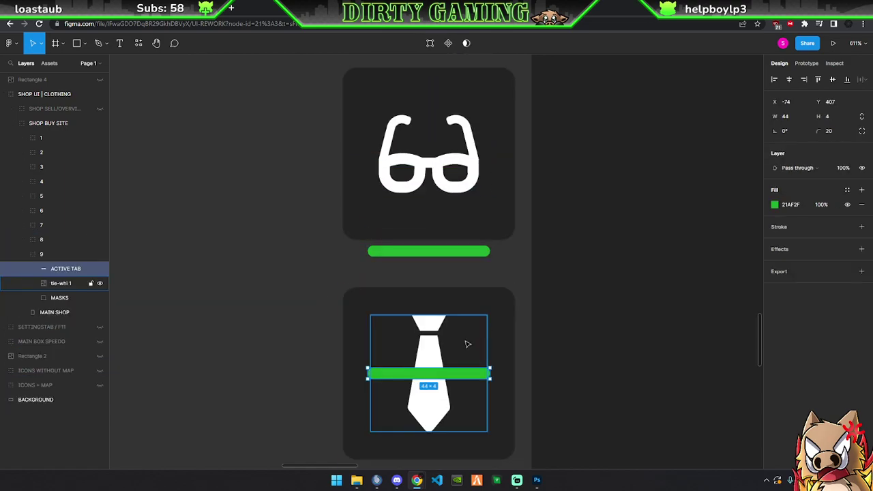
pyautogui.scroll(-4, 423, 289)
pyautogui.moveTo(422, 120); pyautogui.dragTo(423, 218)
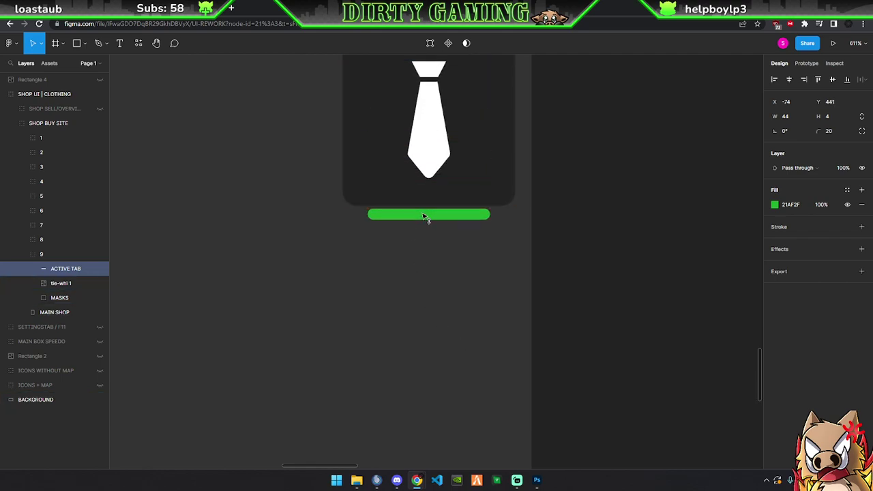
# Scroll through the column to check all nine tiles have their green bars
pyautogui.scroll(-5, 422, 221)
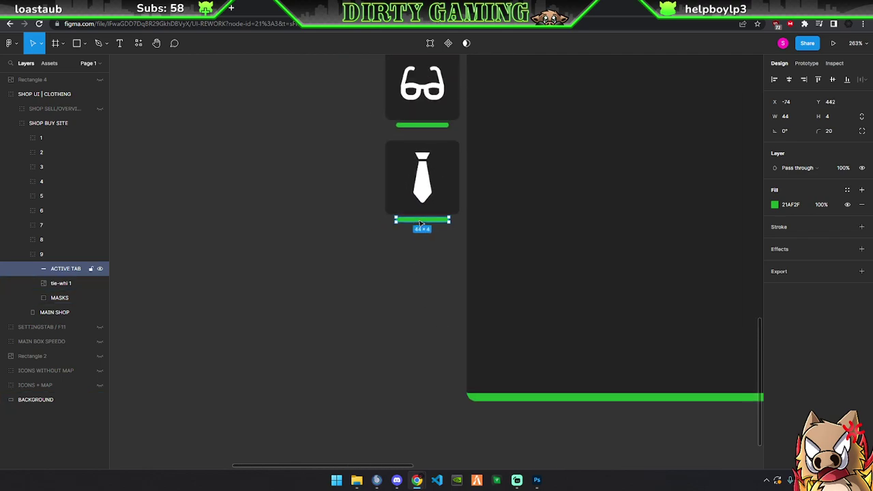
pyautogui.scroll(-3, 436, 225)
pyautogui.scroll(-3, 448, 234)
pyautogui.scroll(1, 452, 241)
pyautogui.scroll(3, 447, 239)
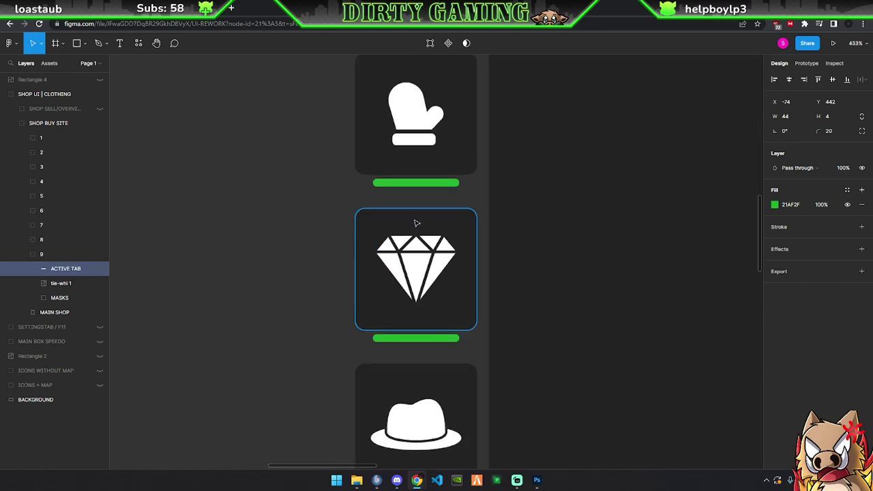
pyautogui.scroll(2, 430, 225)
pyautogui.scroll(-3, 423, 217)
pyautogui.scroll(-5, 429, 216)
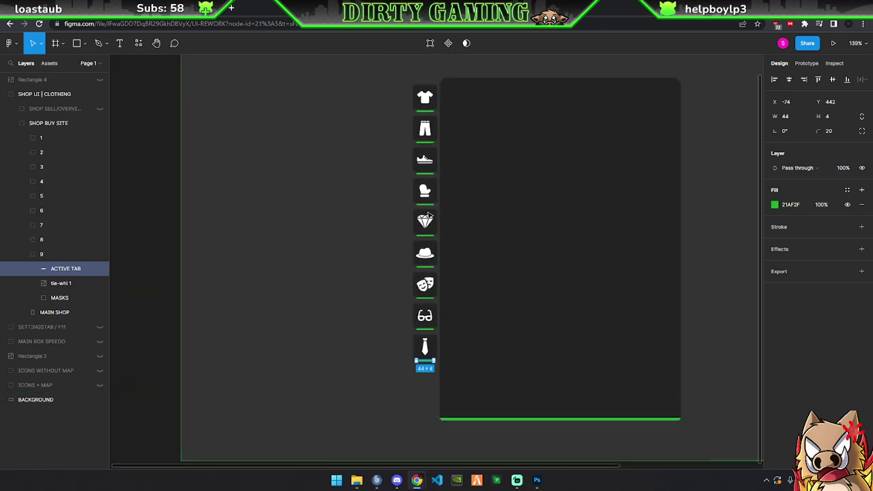
pyautogui.scroll(-2, 477, 213)
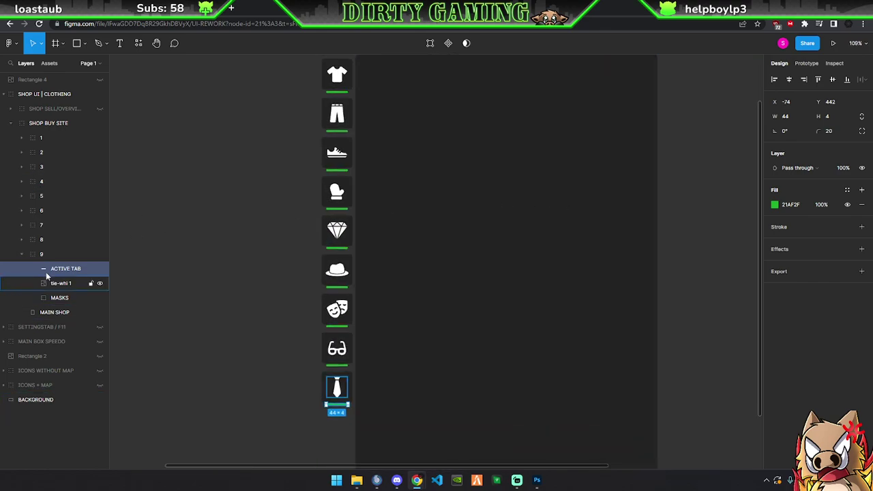
# Hide the ACTIVE TAB bars on the tie, glasses, masks and hat groups
pyautogui.click(100, 269)
pyautogui.click(21, 254)
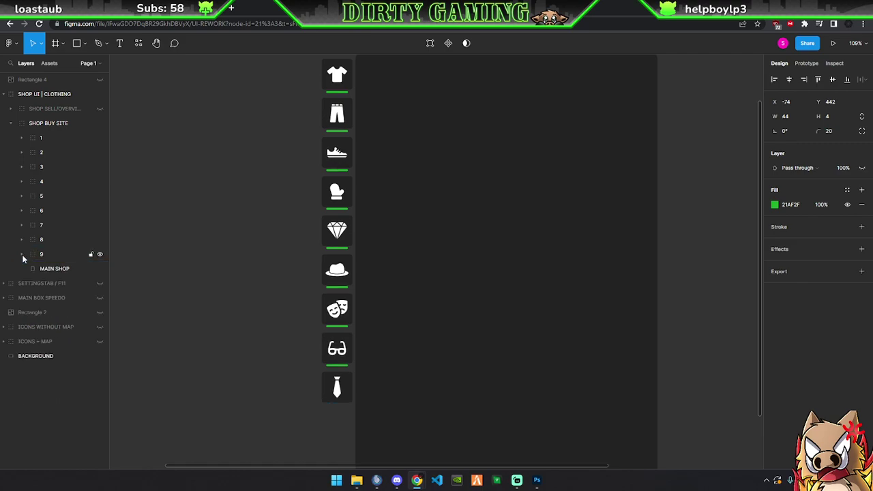
pyautogui.click(21, 240)
pyautogui.click(99, 254)
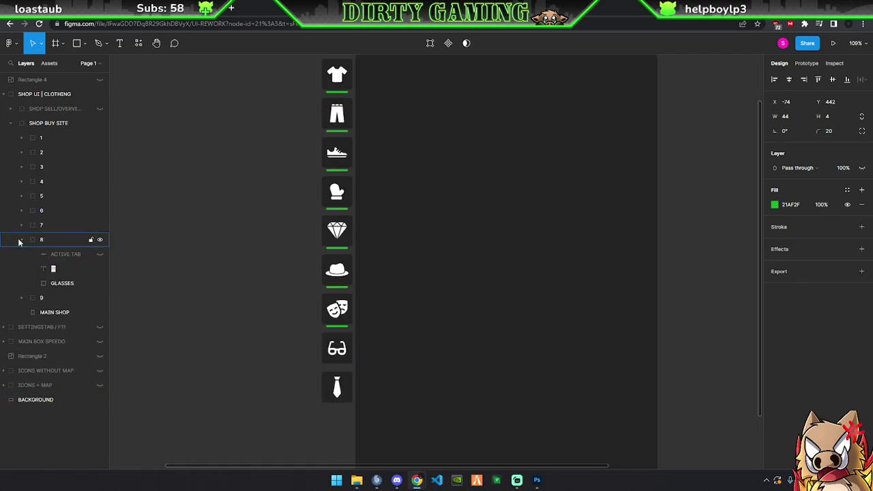
pyautogui.click(21, 240)
pyautogui.click(21, 225)
pyautogui.click(100, 240)
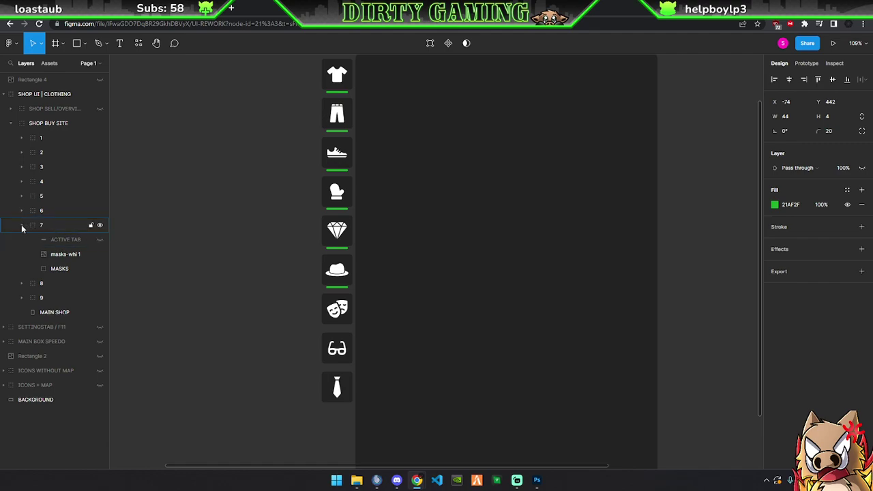
pyautogui.click(22, 225)
pyautogui.click(21, 210)
pyautogui.click(100, 226)
# Hide the diamond tab's bar, toggling the gloves group's visibility off and back on
pyautogui.click(21, 211)
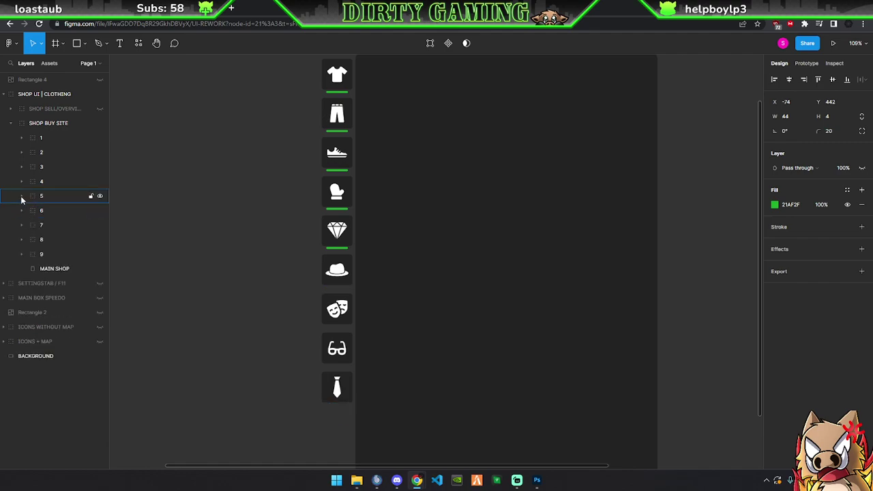
pyautogui.click(21, 197)
pyautogui.click(100, 211)
pyautogui.click(21, 197)
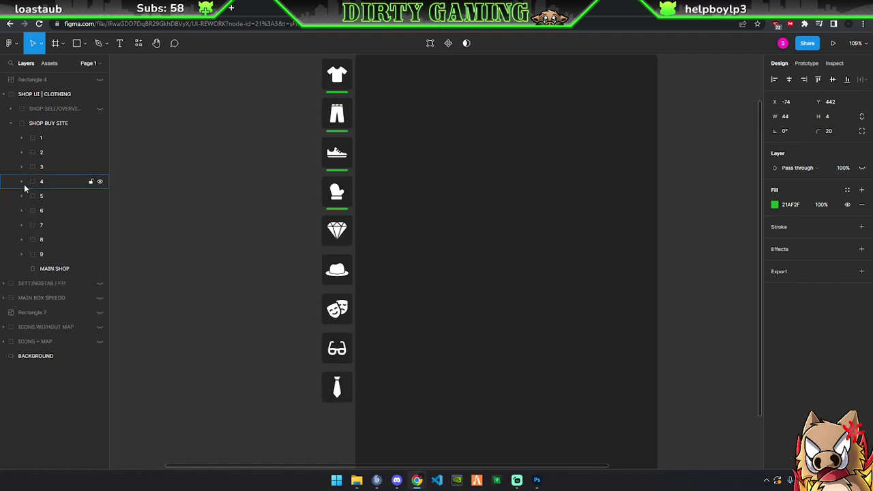
pyautogui.click(21, 181)
pyautogui.click(99, 182)
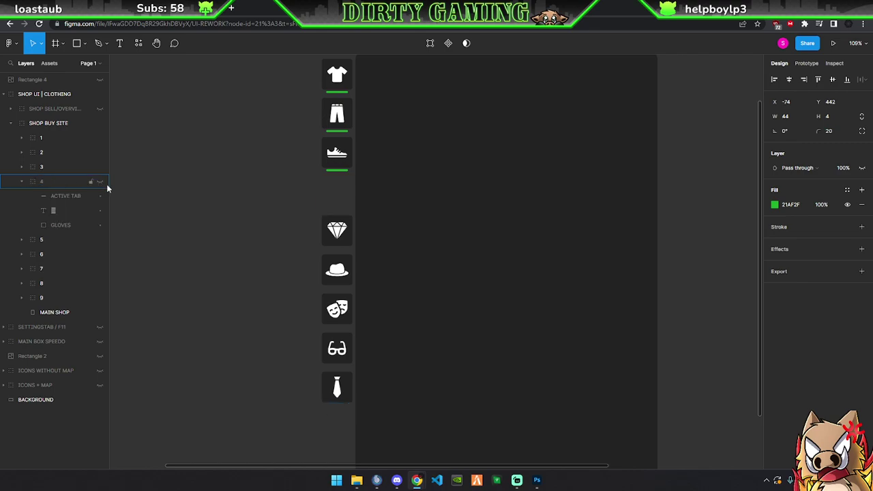
pyautogui.click(100, 182)
pyautogui.click(21, 182)
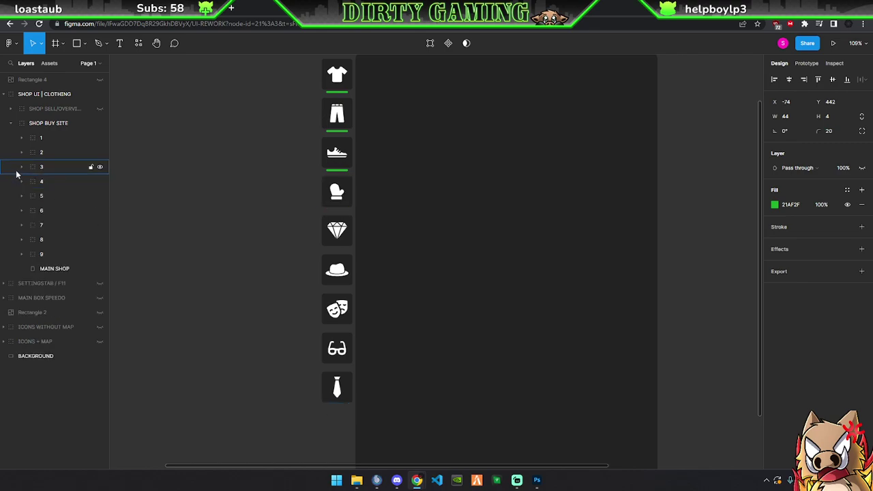
# Hide the ACTIVE TAB bars on the shoe and pants groups
pyautogui.click(25, 167)
pyautogui.click(21, 167)
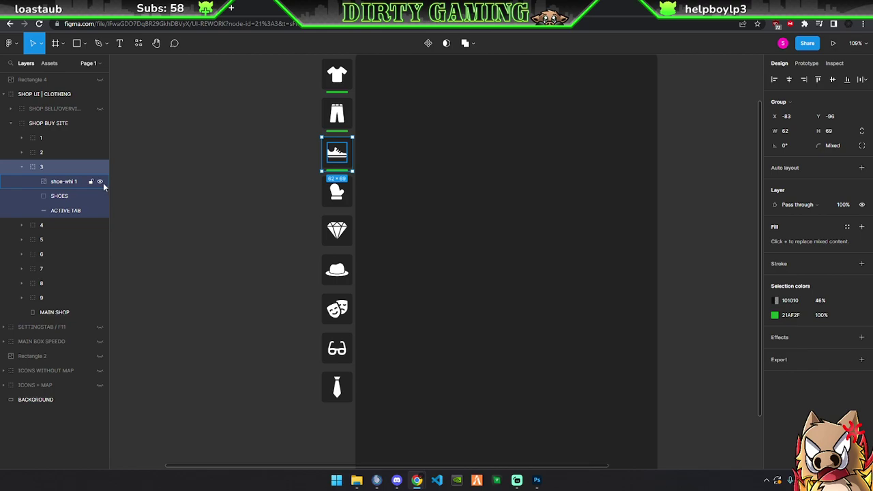
pyautogui.click(100, 211)
pyautogui.click(21, 167)
pyautogui.click(21, 152)
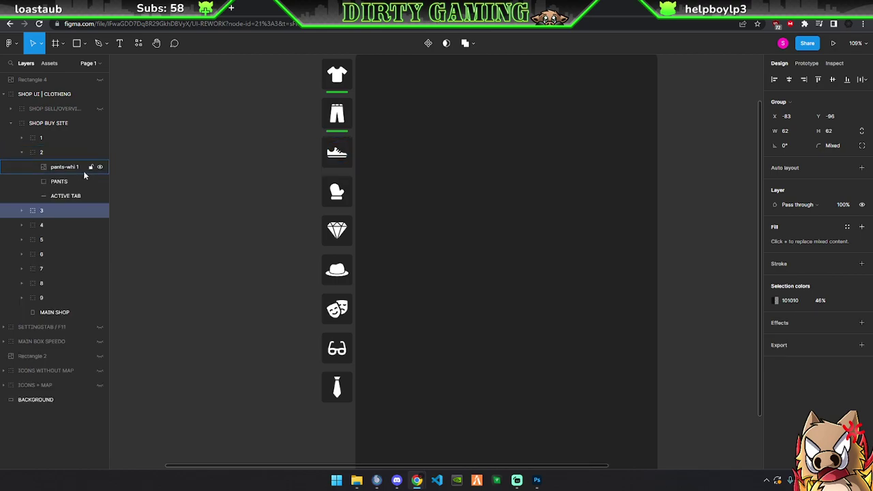
pyautogui.click(100, 196)
pyautogui.click(21, 152)
# Scroll and pan the canvas to review the panel with only the shirt bar showing
pyautogui.scroll(2, 346, 196)
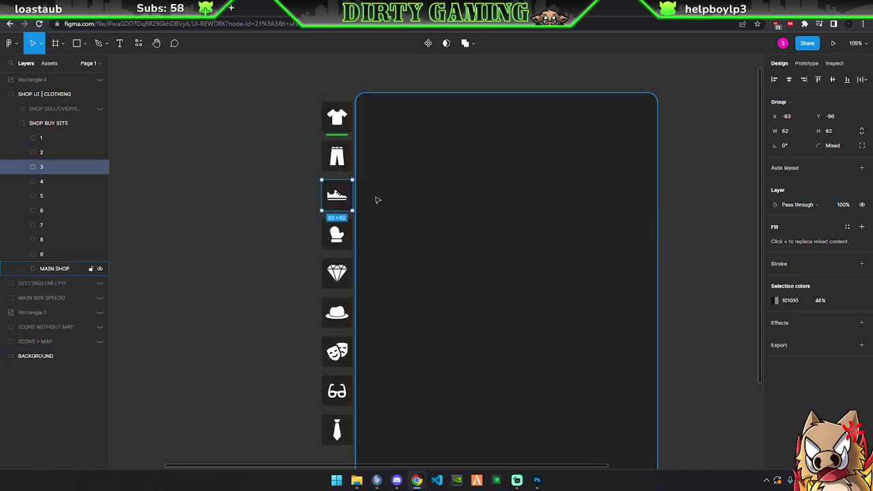
pyautogui.scroll(1, 376, 198)
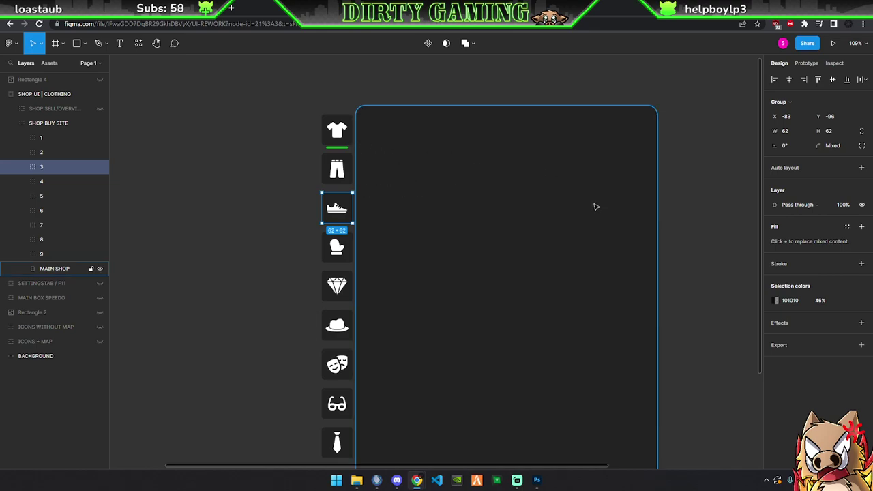
pyautogui.scroll(-1, 566, 331)
pyautogui.moveTo(532, 468)
pyautogui.mouseDown()
pyautogui.moveTo(585, 470)
pyautogui.moveTo(575, 468)
pyautogui.mouseUp()
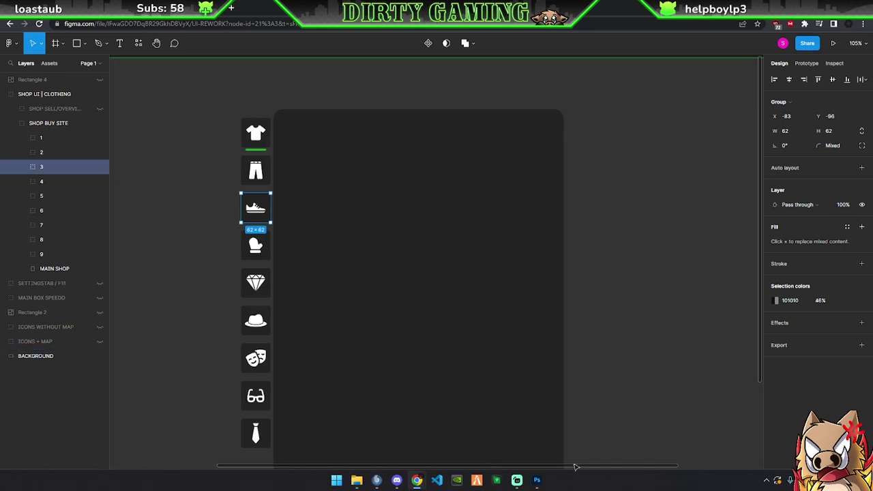
pyautogui.scroll(-2, 439, 357)
pyautogui.scroll(-3, 438, 356)
pyautogui.scroll(3, 438, 358)
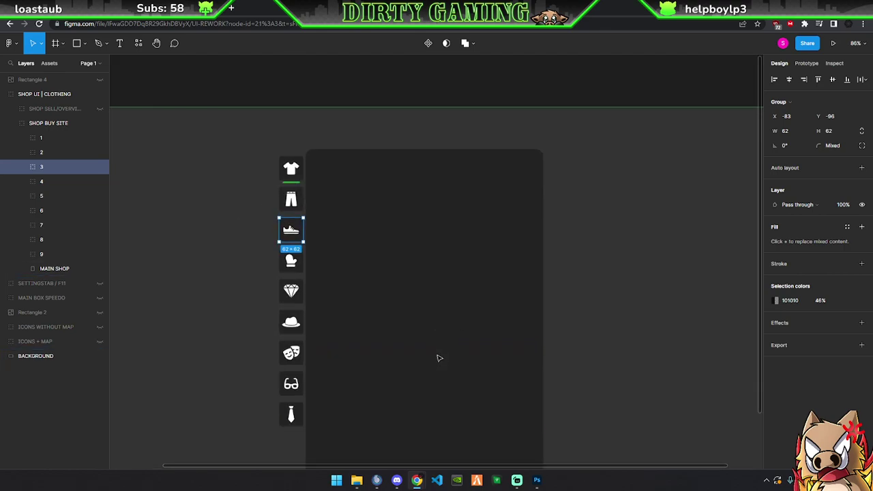
pyautogui.scroll(-2, 439, 358)
# Draw a 610×62 rectangle spanning the top of the shop panel
pyautogui.click(608, 299)
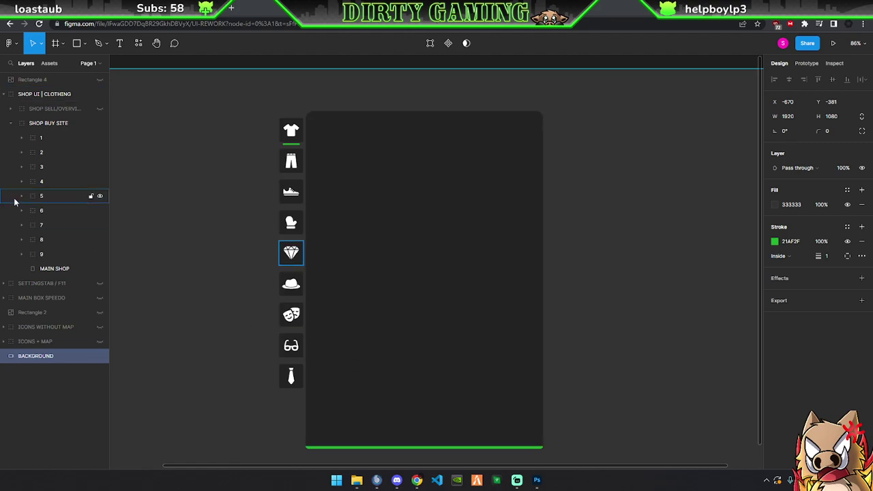
pyautogui.click(21, 138)
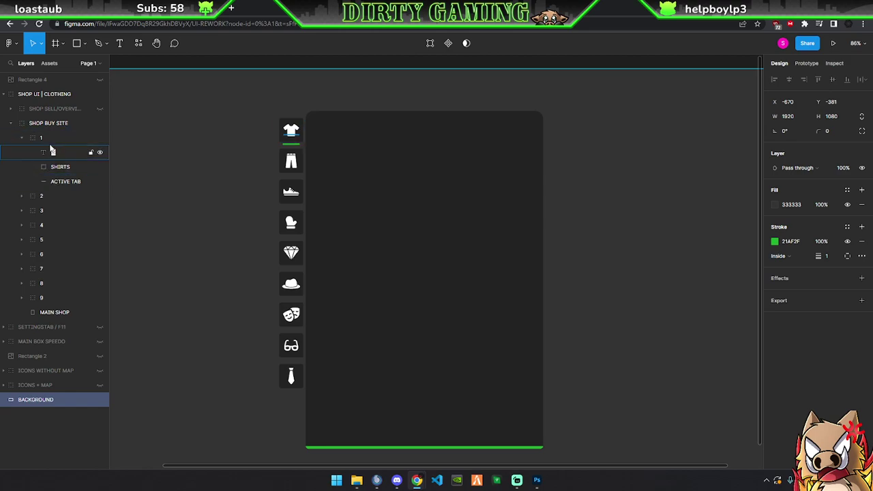
pyautogui.click(84, 43)
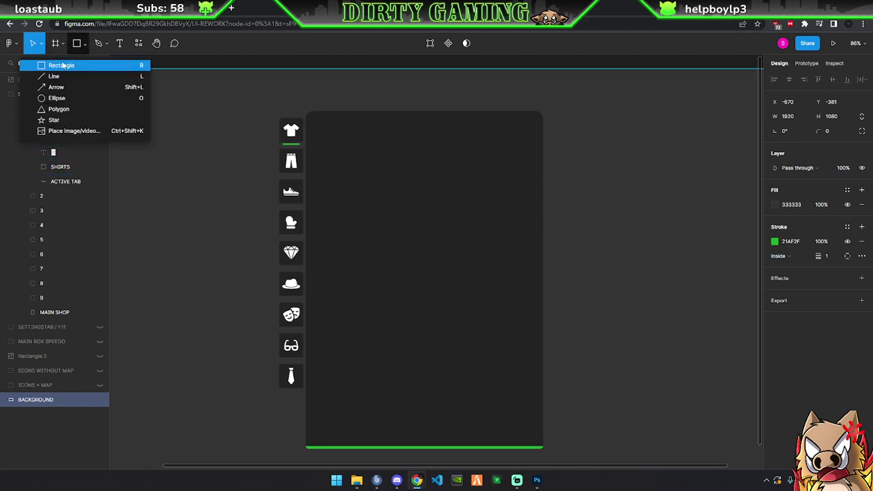
pyautogui.click(41, 63)
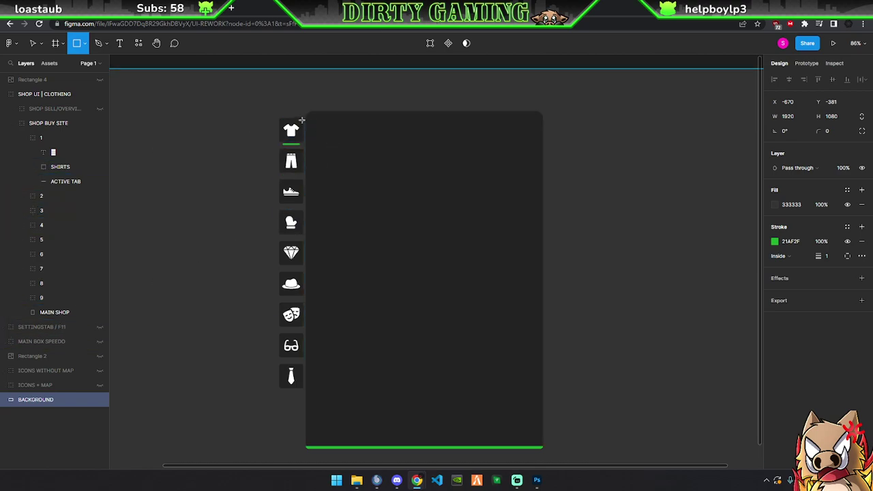
pyautogui.moveTo(305, 119); pyautogui.dragTo(544, 152)
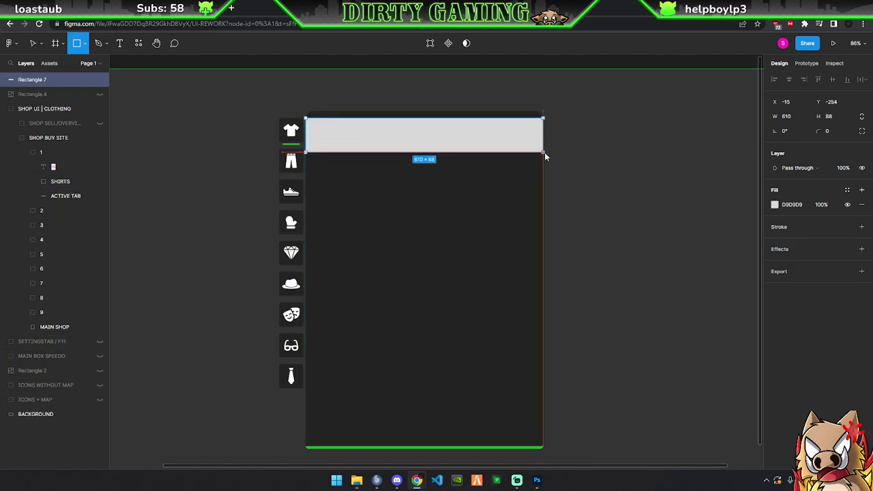
pyautogui.scroll(3, 426, 135)
pyautogui.scroll(3, 436, 136)
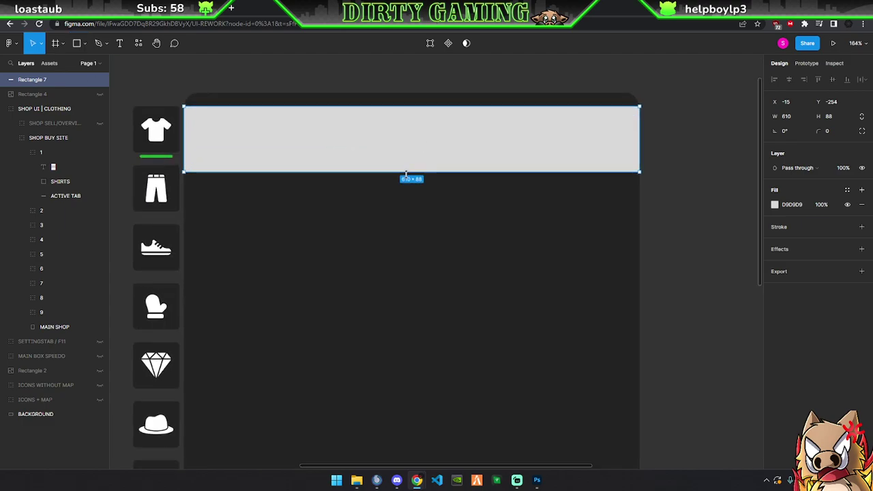
pyautogui.moveTo(409, 172); pyautogui.dragTo(415, 150)
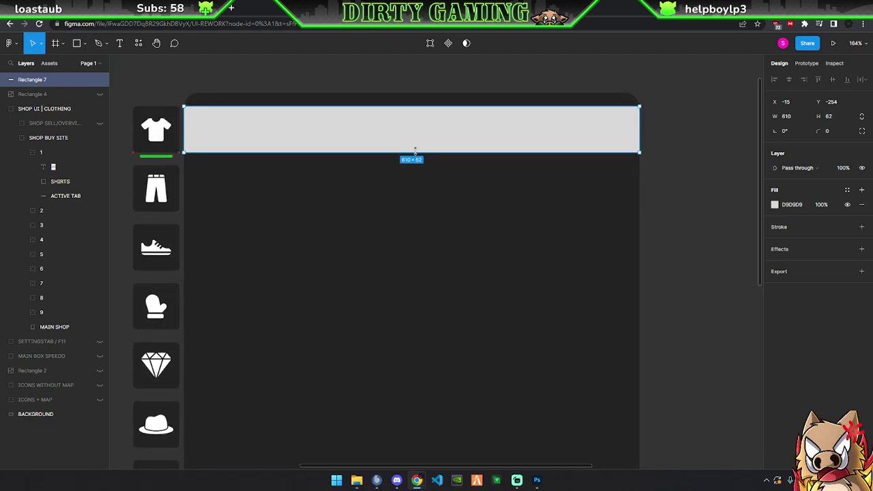
# Fill the top bar with the 101010 document colour at 71% opacity
pyautogui.click(775, 204)
pyautogui.click(693, 401)
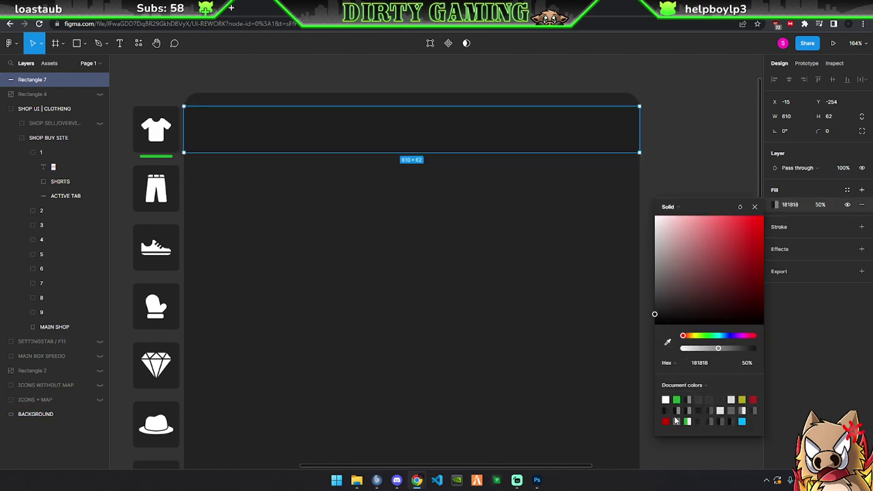
pyautogui.click(667, 410)
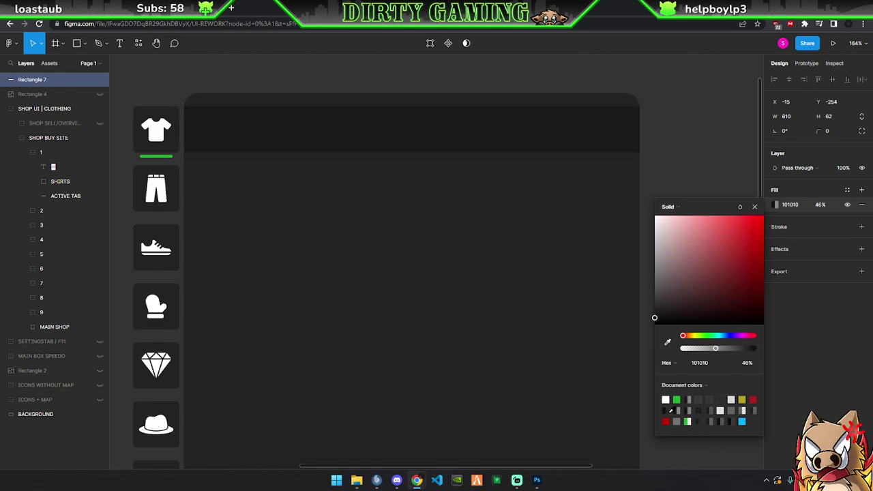
pyautogui.click(747, 348)
pyautogui.moveTo(749, 349); pyautogui.dragTo(734, 350)
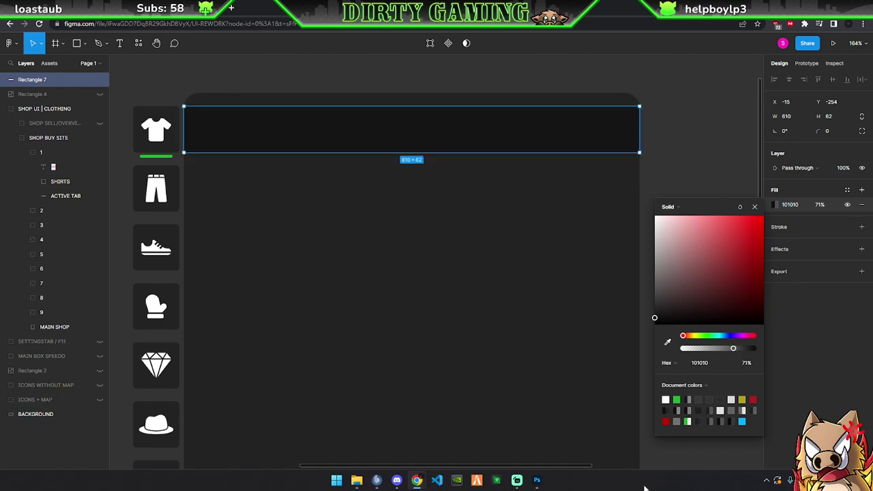
pyautogui.click(754, 206)
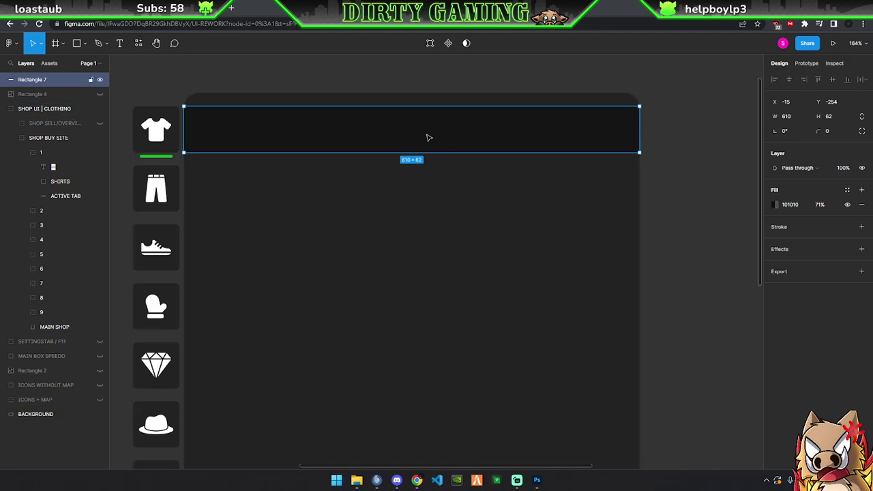
pyautogui.click(468, 207)
pyautogui.click(448, 129)
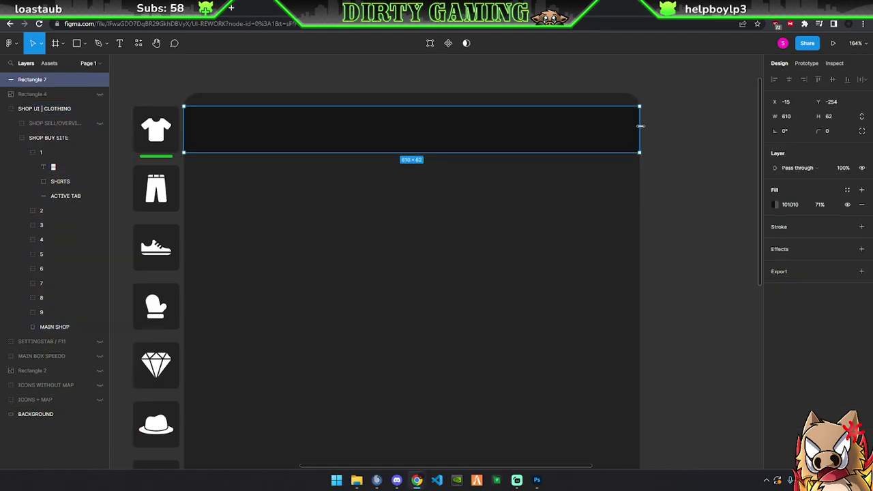
# Resize the dark bar down to a 52×52 square
pyautogui.moveTo(640, 131); pyautogui.dragTo(584, 131)
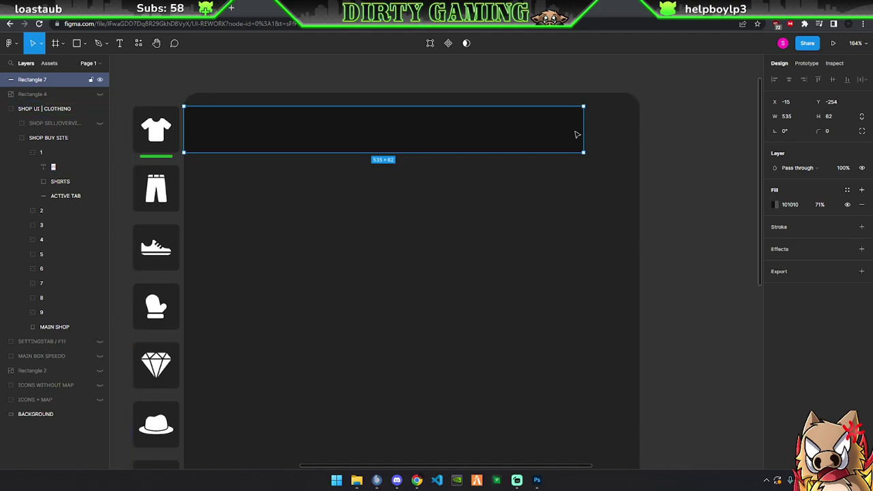
pyautogui.moveTo(582, 130); pyautogui.dragTo(238, 132)
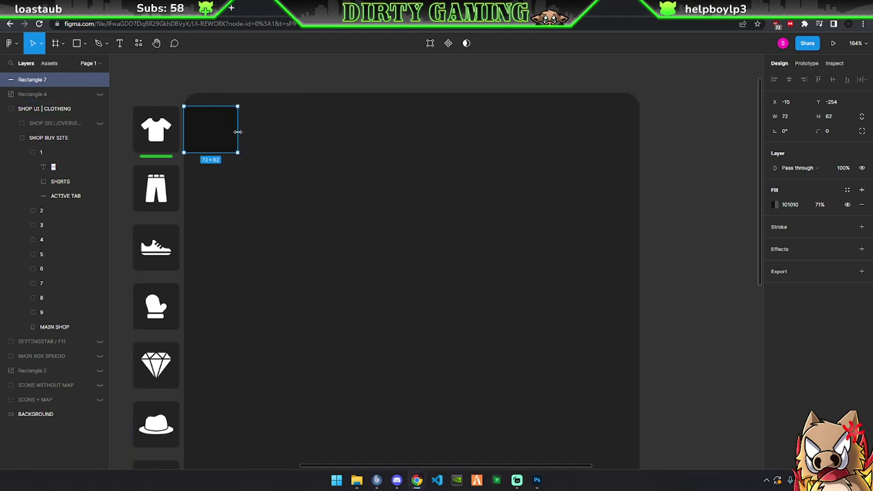
pyautogui.moveTo(184, 128); pyautogui.dragTo(215, 113)
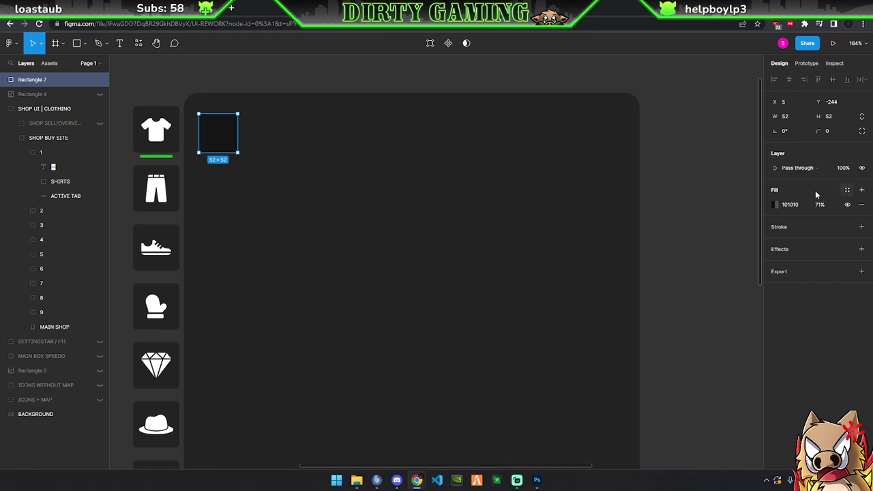
# Give the square a 6 px corner radius and position it at the panel's top-left
pyautogui.click(829, 131)
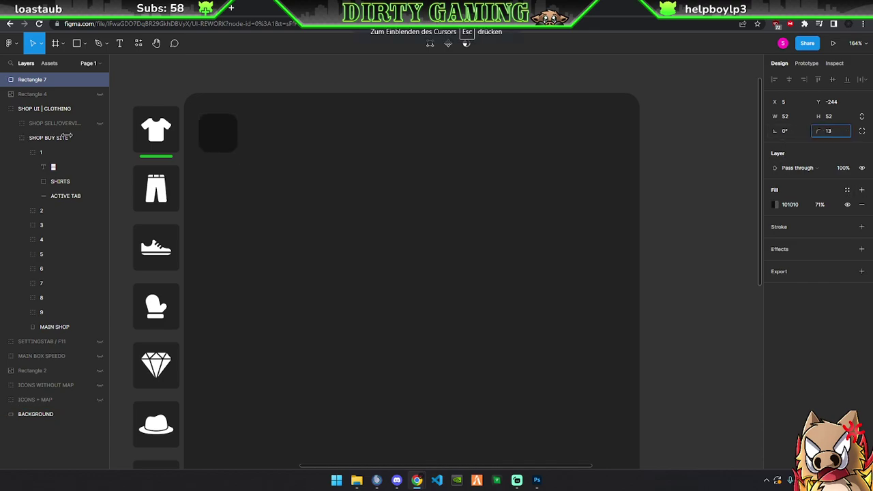
pyautogui.moveTo(828, 131); pyautogui.dragTo(7, 137)
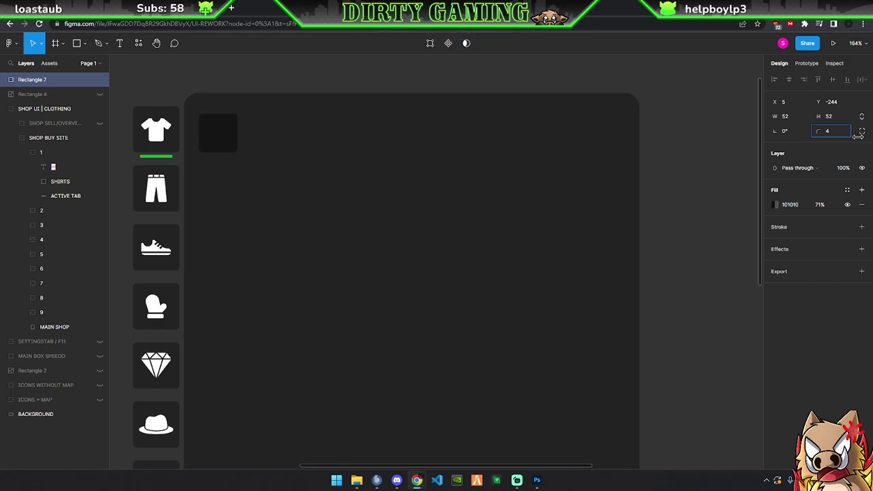
pyautogui.moveTo(6, 137)
pyautogui.mouseDown()
pyautogui.moveTo(253, 125)
pyautogui.moveTo(217, 138)
pyautogui.moveTo(220, 130)
pyautogui.mouseUp()
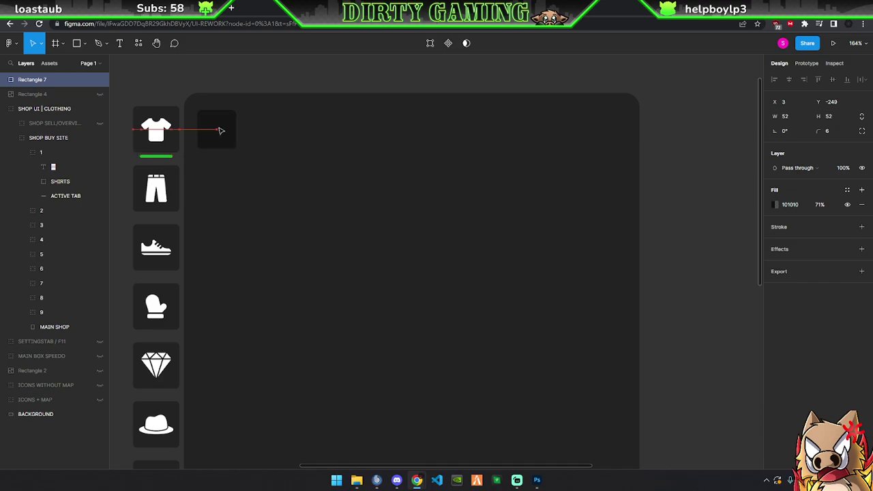
pyautogui.moveTo(220, 131); pyautogui.dragTo(220, 128)
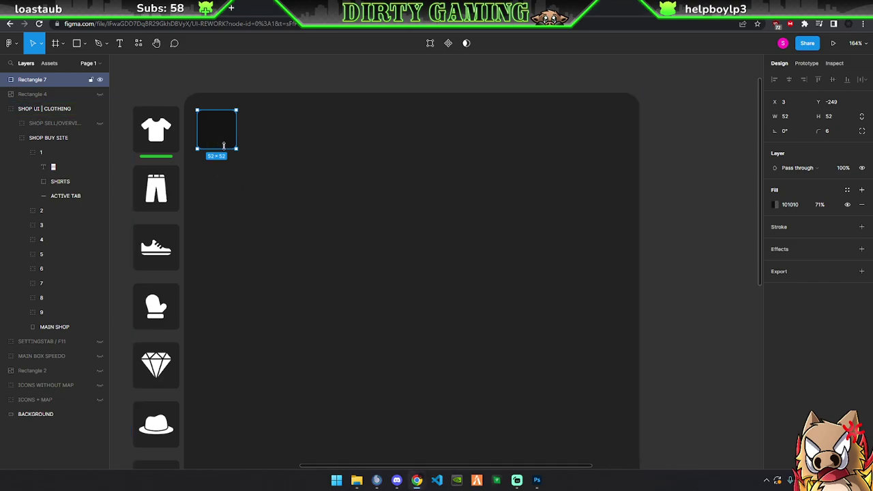
pyautogui.moveTo(218, 137); pyautogui.dragTo(219, 135)
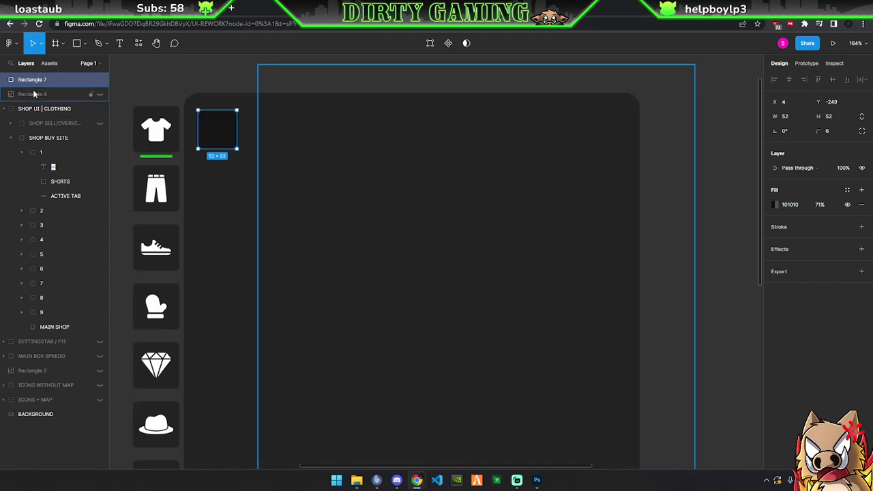
# Duplicate the rounded square to the panel's right and centre the pair
pyautogui.hotkey('ctrl', 'd')
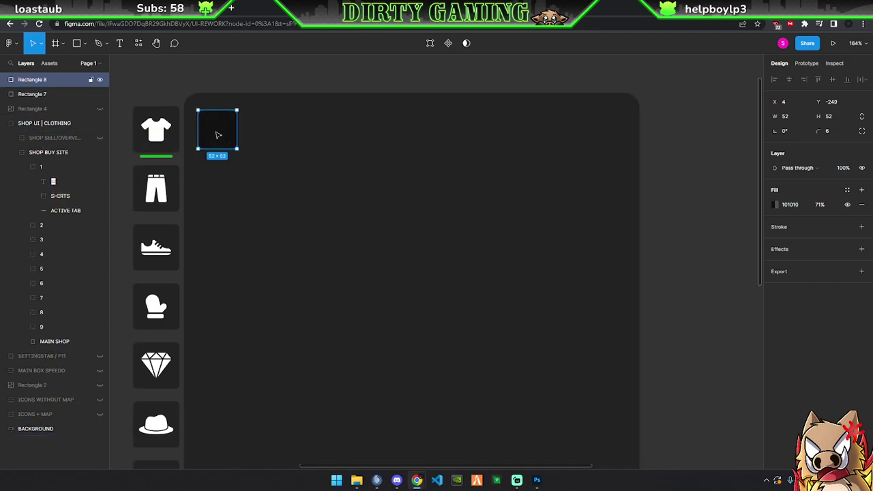
pyautogui.moveTo(218, 135); pyautogui.dragTo(610, 136)
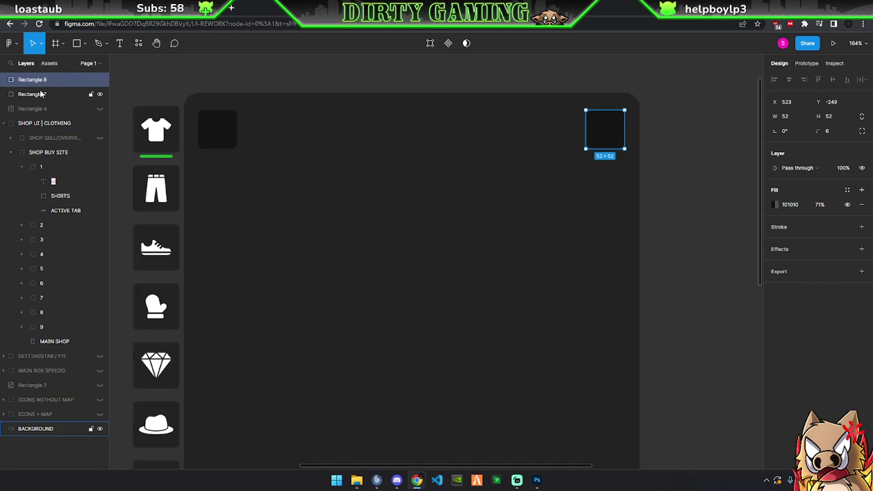
pyautogui.keyDown('shift'); pyautogui.click(219, 133); pyautogui.keyUp('shift')
pyautogui.moveTo(231, 136); pyautogui.dragTo(230, 135)
# Copy the left square between the two and stretch it into a 450-wide bar
pyautogui.click(41, 94)
pyautogui.click(42, 80)
pyautogui.click(42, 93)
pyautogui.moveTo(218, 136); pyautogui.dragTo(581, 140)
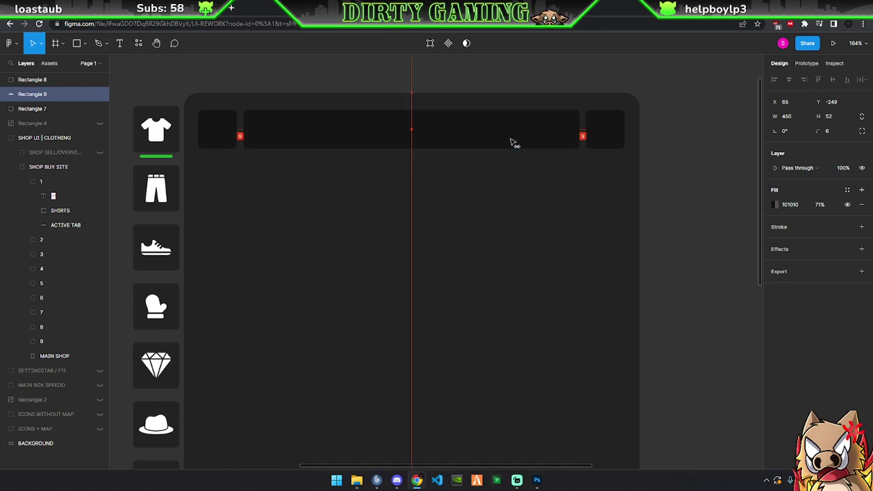
pyautogui.moveTo(513, 144); pyautogui.dragTo(512, 143)
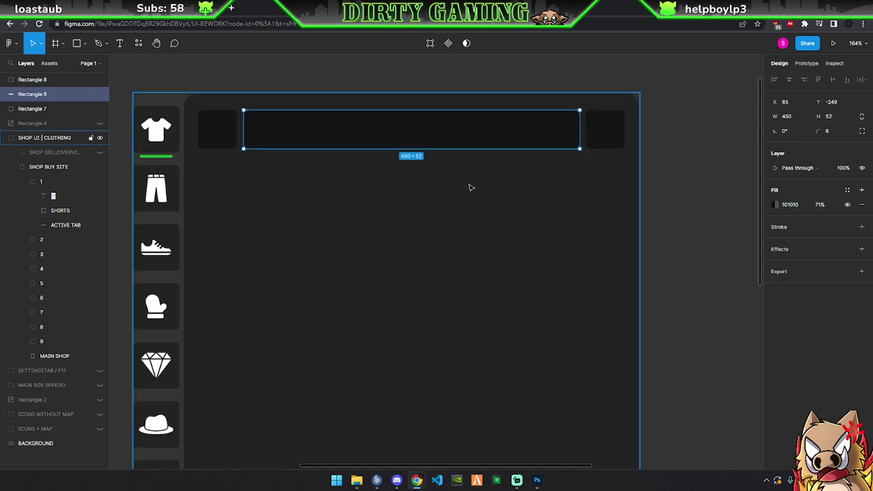
pyautogui.press('Escape')
pyautogui.scroll(-2, 470, 187)
pyautogui.scroll(-3, 470, 188)
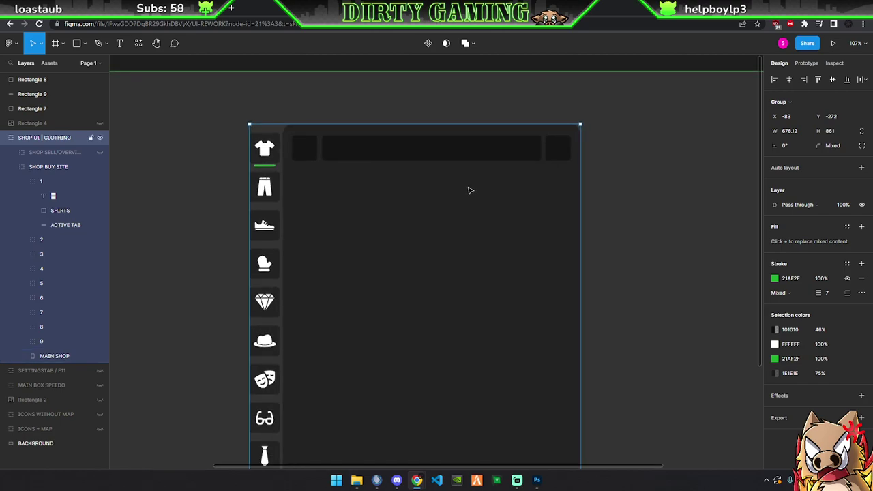
pyautogui.scroll(-2, 437, 206)
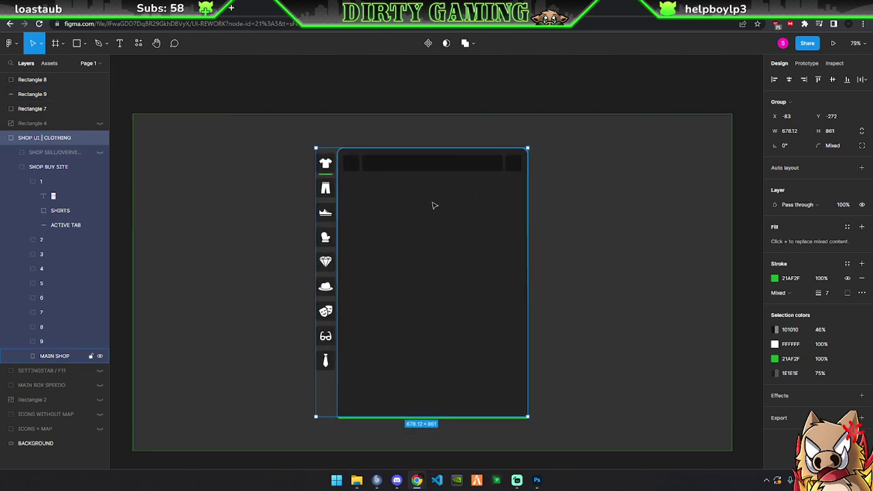
pyautogui.scroll(1, 434, 205)
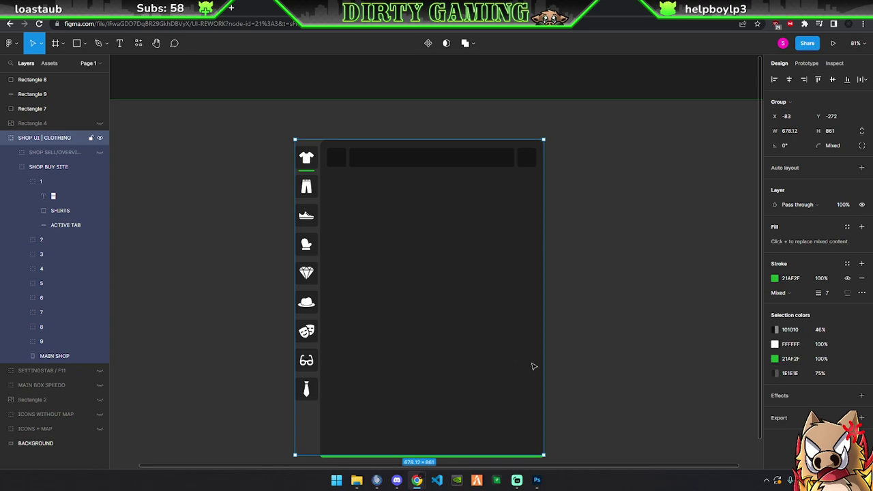
# Name the square layers RIGHT and LEFT and the middle bar ITEM NAME
pyautogui.scroll(5, 392, 192)
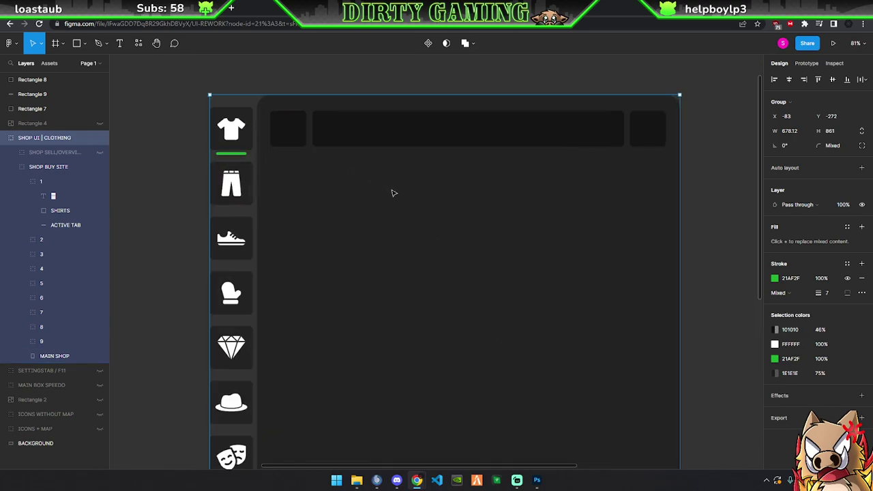
pyautogui.click(5, 138)
pyautogui.click(34, 109)
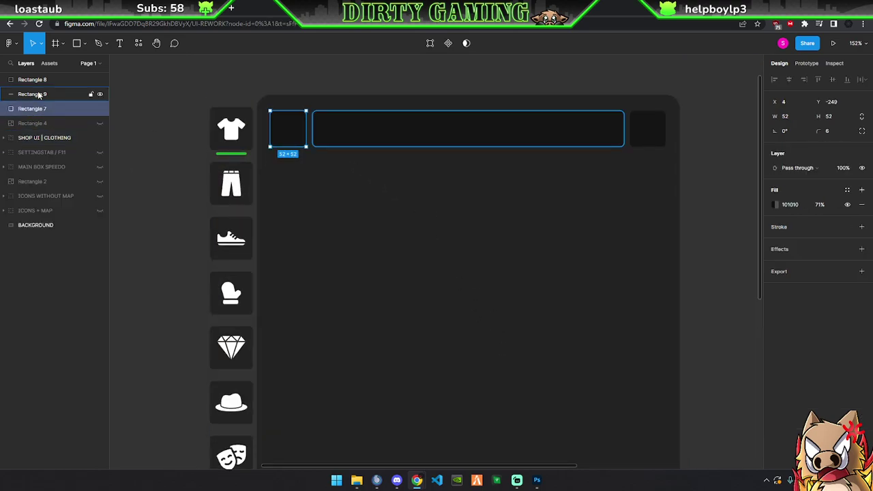
pyautogui.click(39, 81)
pyautogui.doubleClick(39, 80)
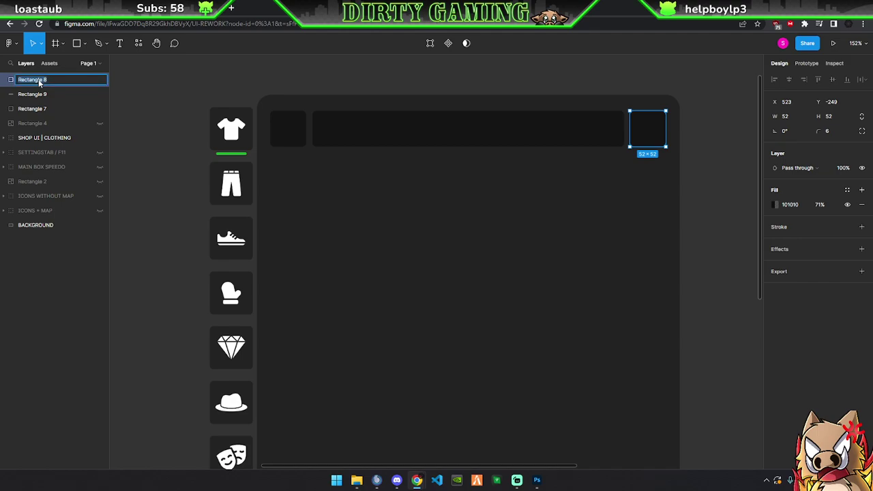
pyautogui.write('RIGHT')
pyautogui.press('Return')
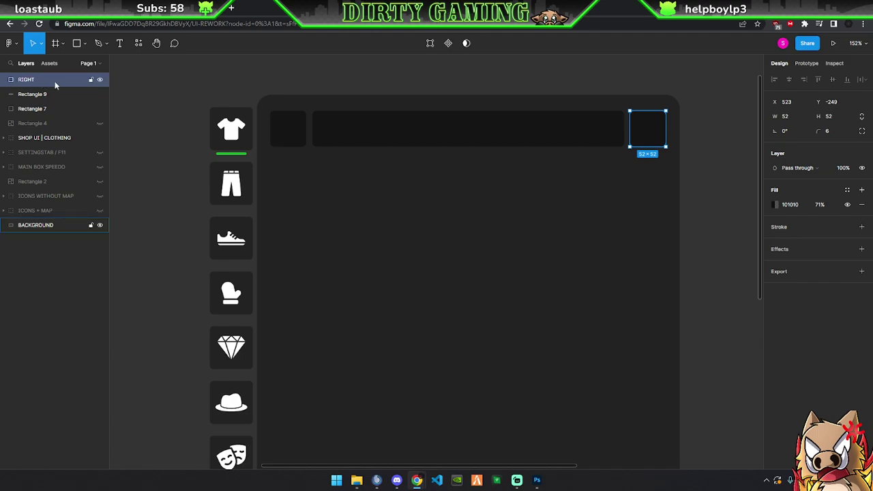
pyautogui.doubleClick(41, 109)
pyautogui.write('FT')
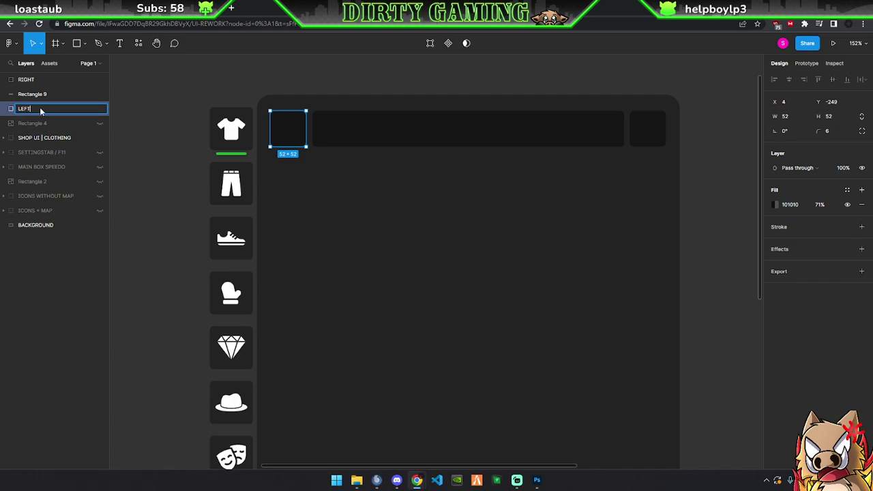
pyautogui.press('Return')
pyautogui.doubleClick(35, 95)
pyautogui.write('ITEM')
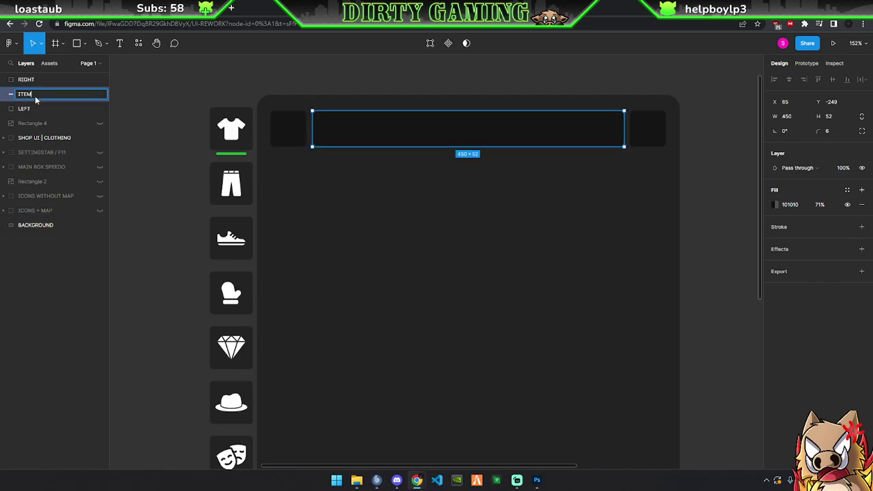
pyautogui.write('NAME')
# Group RIGHT, ITEM NAME and LEFT into a group named NAME BOX
pyautogui.click(33, 80)
pyautogui.keyDown('shift'); pyautogui.click(33, 109); pyautogui.keyUp('shift')
pyautogui.hotkey('ctrl', 'g')
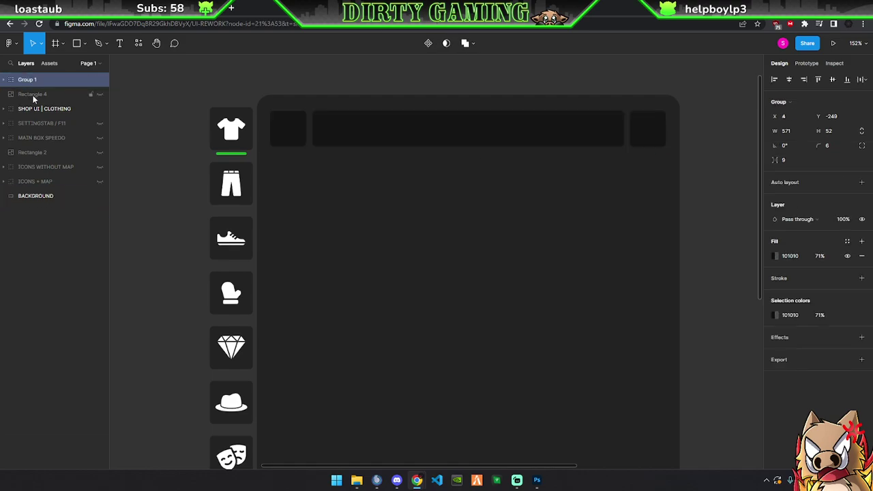
pyautogui.doubleClick(29, 82)
pyautogui.write('NAME BOX')
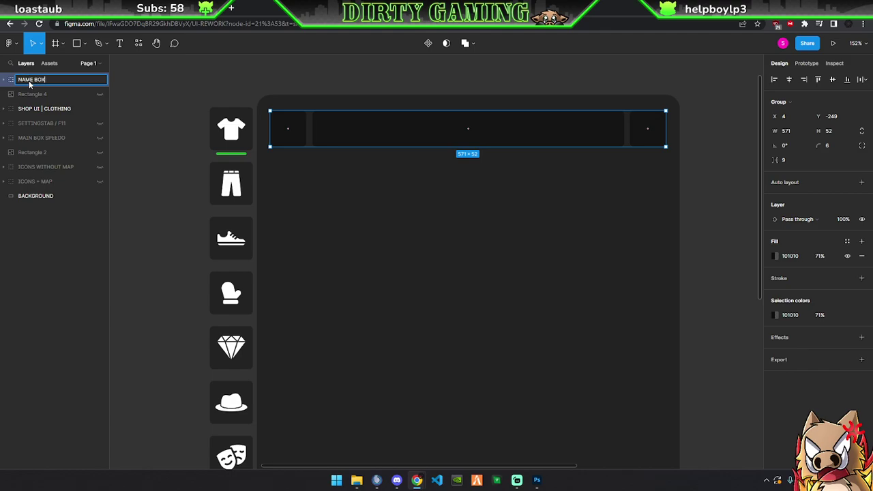
pyautogui.press('Return')
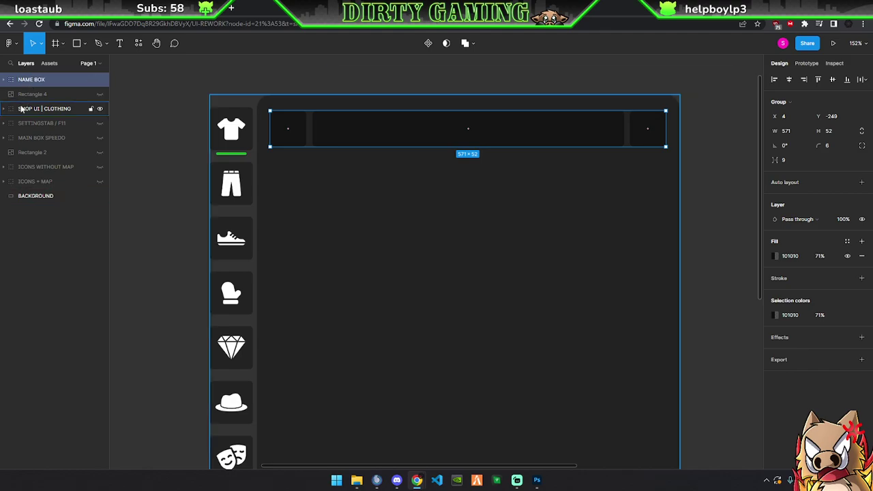
# Move the NAME BOX group inside SHOP UI | CLOTHING
pyautogui.click(4, 110)
pyautogui.moveTo(31, 82); pyautogui.dragTo(30, 109)
pyautogui.click(45, 111)
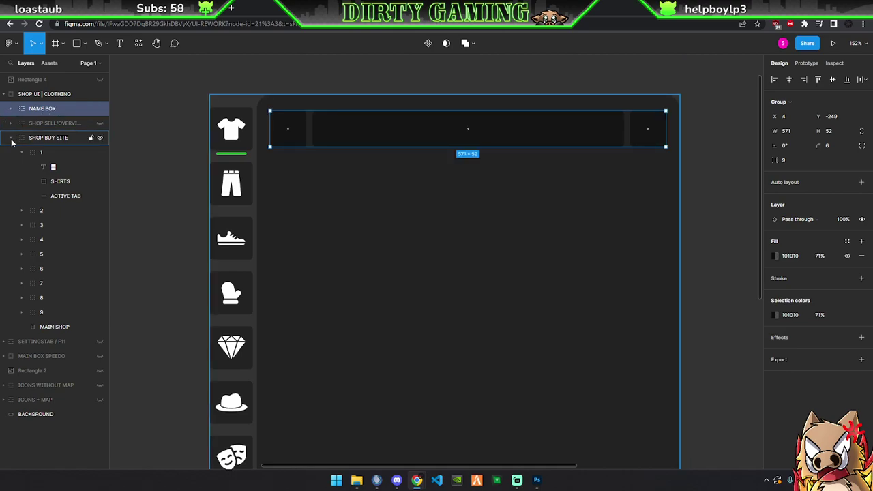
pyautogui.click(10, 138)
pyautogui.click(10, 138)
pyautogui.click(21, 153)
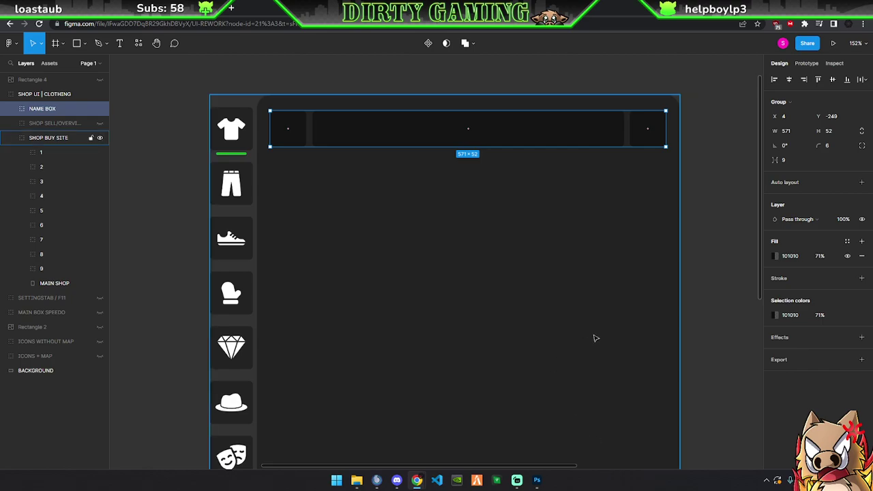
# Select the shirt icon text layer inside tab layer 1
pyautogui.click(716, 236)
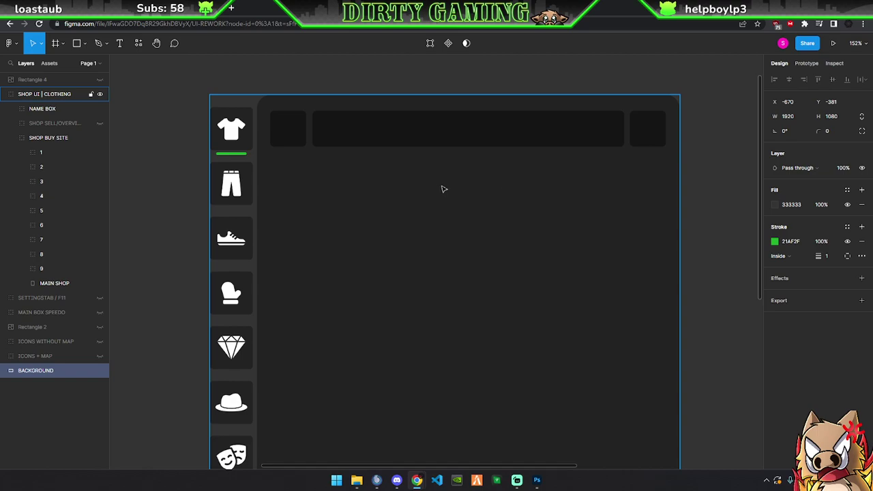
pyautogui.click(41, 152)
pyautogui.click(23, 152)
pyautogui.click(45, 167)
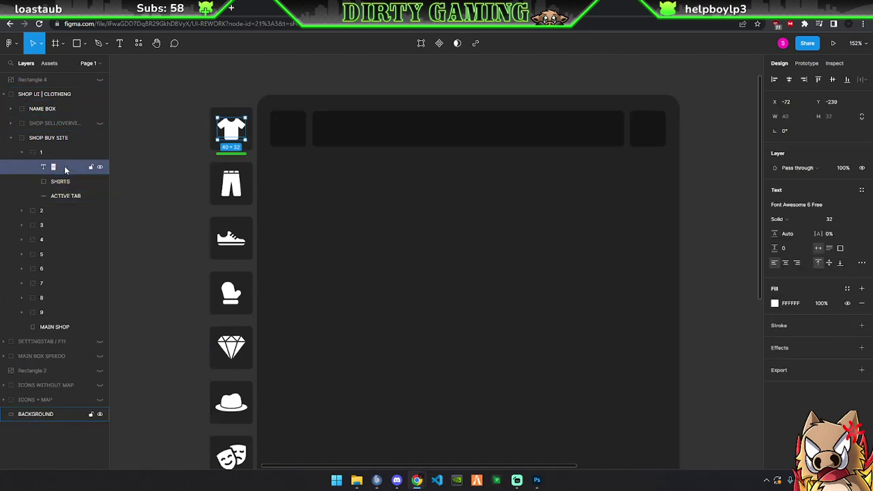
pyautogui.click(22, 152)
# Rename the NAME BOX group to ITEMNAME BOX
pyautogui.click(287, 121)
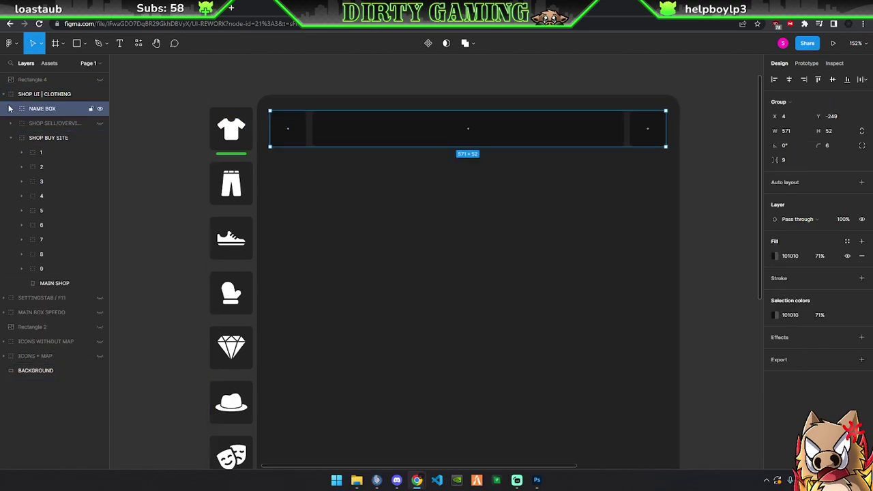
pyautogui.click(12, 137)
pyautogui.click(12, 110)
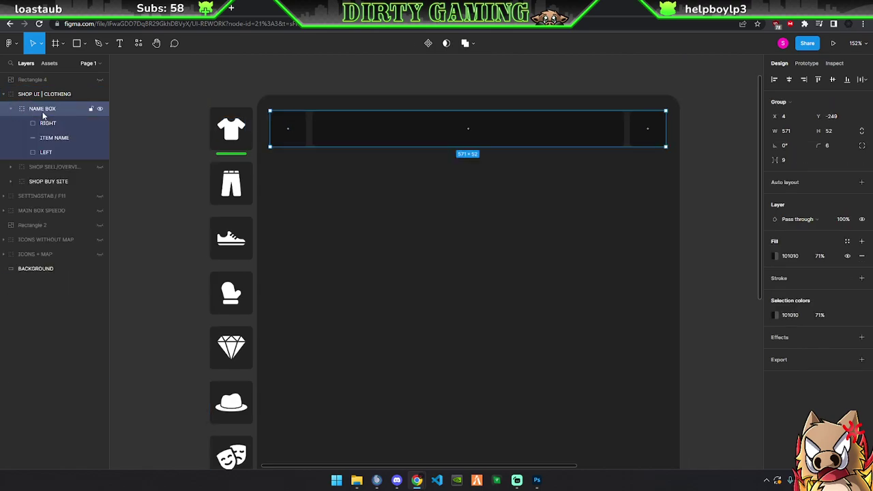
pyautogui.doubleClick(31, 110)
pyautogui.doubleClick(32, 109)
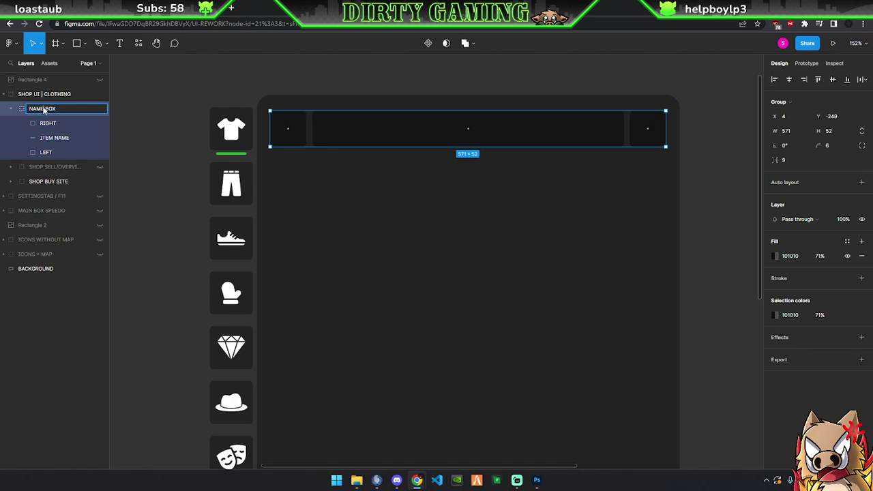
pyautogui.write('ITEM')
pyautogui.write('NAME')
pyautogui.press('Return')
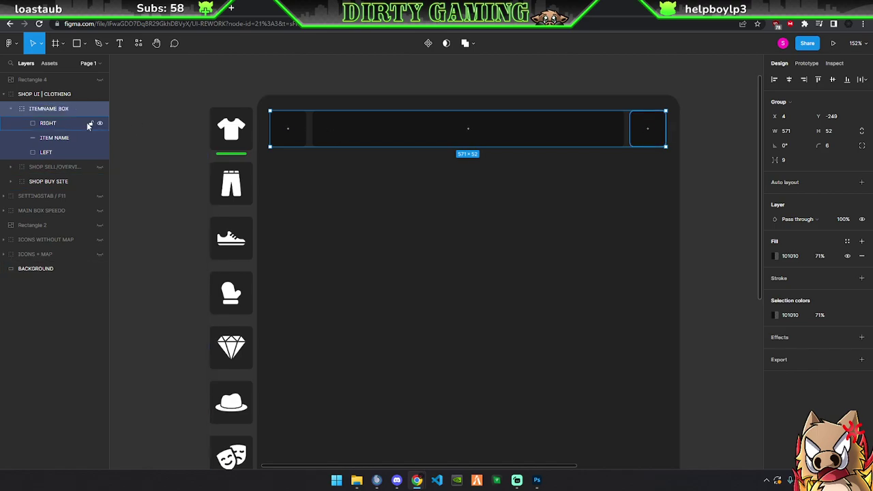
# Paste the shirt icon above LEFT and place it inside the left box
pyautogui.click(53, 154)
pyautogui.hotkey('ctrl', 'v')
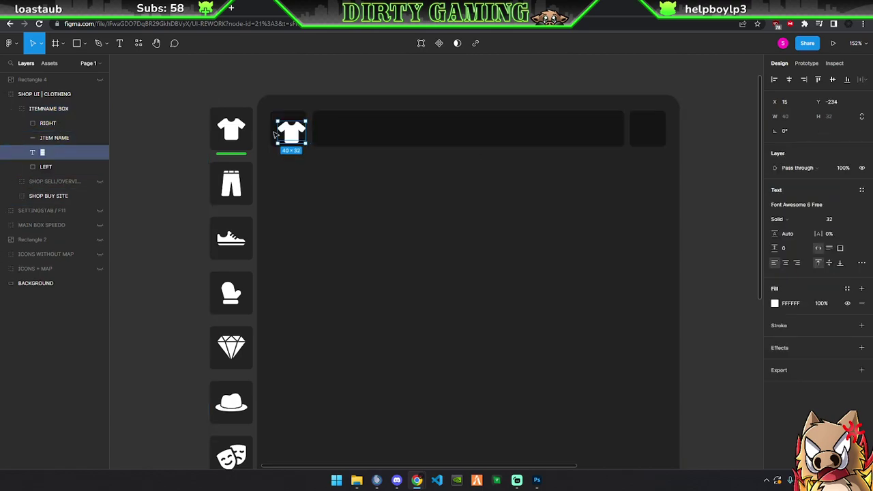
pyautogui.moveTo(294, 131); pyautogui.dragTo(291, 131)
pyautogui.hotkey('ctrl', 'Tab')
# Search Font Awesome for 'Arrow' and copy the circle-chevron-left (f137) glyph
pyautogui.doubleClick(272, 99)
pyautogui.write('Arrow')
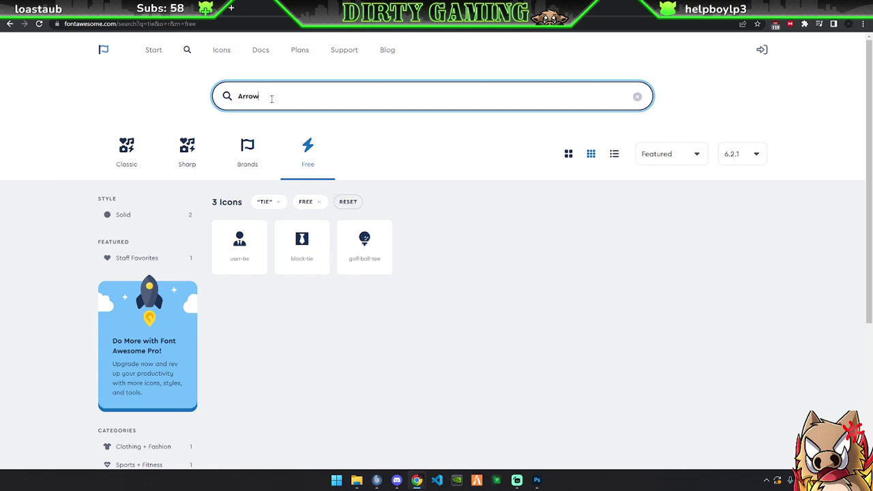
pyautogui.scroll(-4, 480, 311)
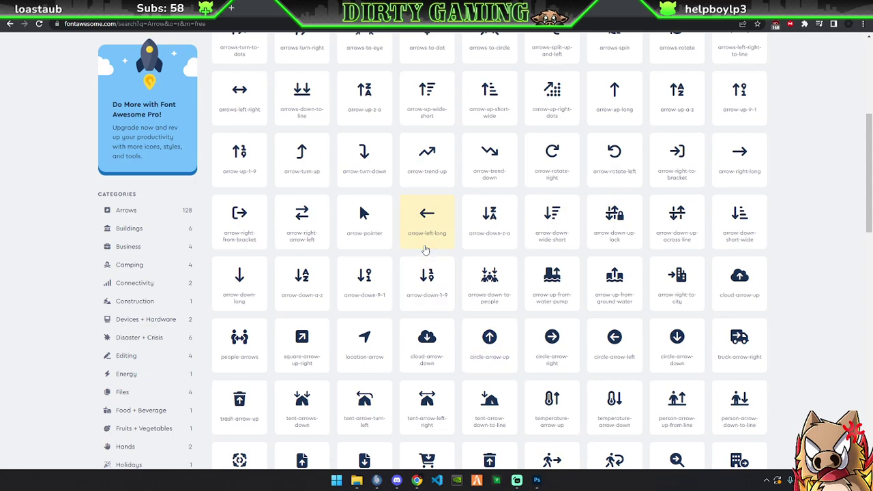
pyautogui.scroll(-3, 426, 249)
pyautogui.scroll(-1, 479, 310)
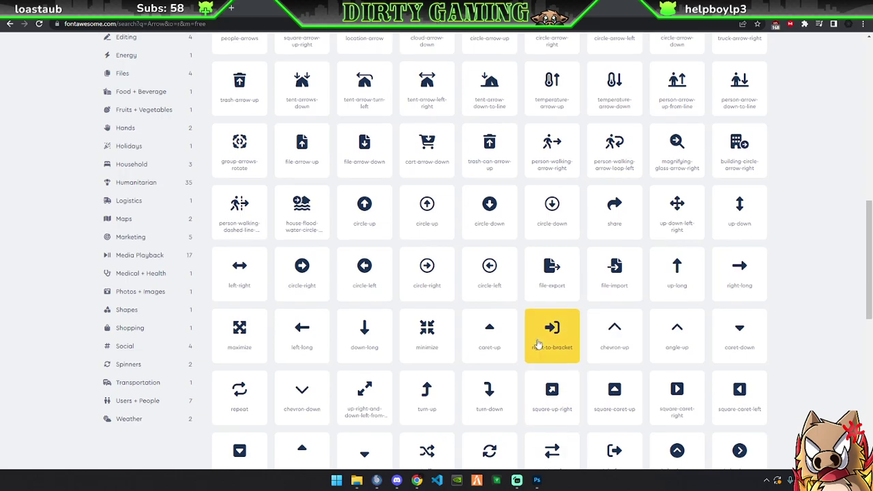
pyautogui.scroll(-2, 546, 338)
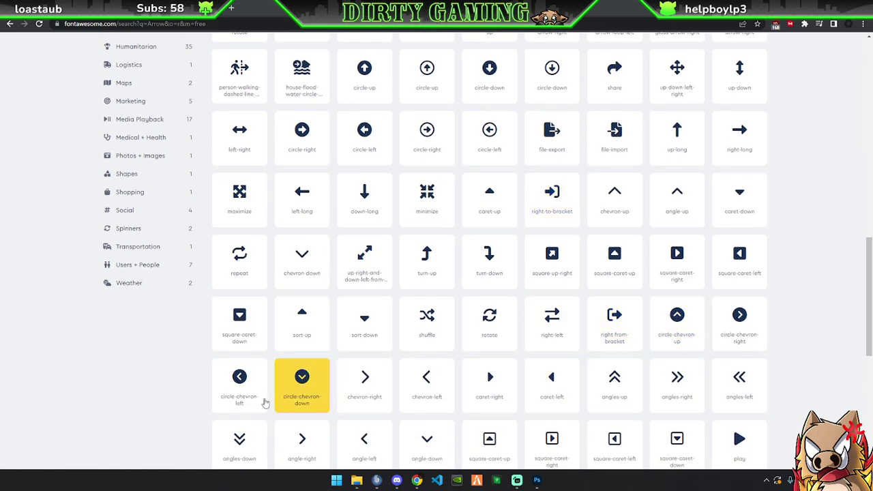
pyautogui.scroll(-1, 235, 333)
pyautogui.scroll(-1, 235, 333)
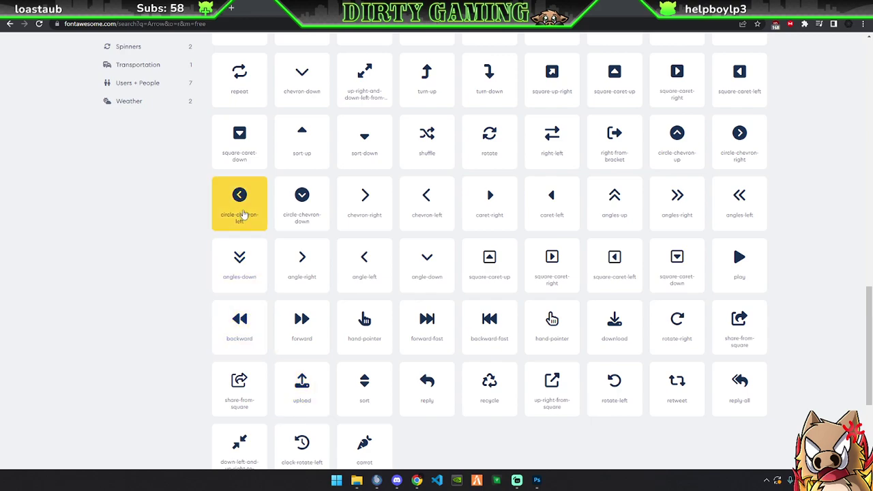
pyautogui.click(242, 215)
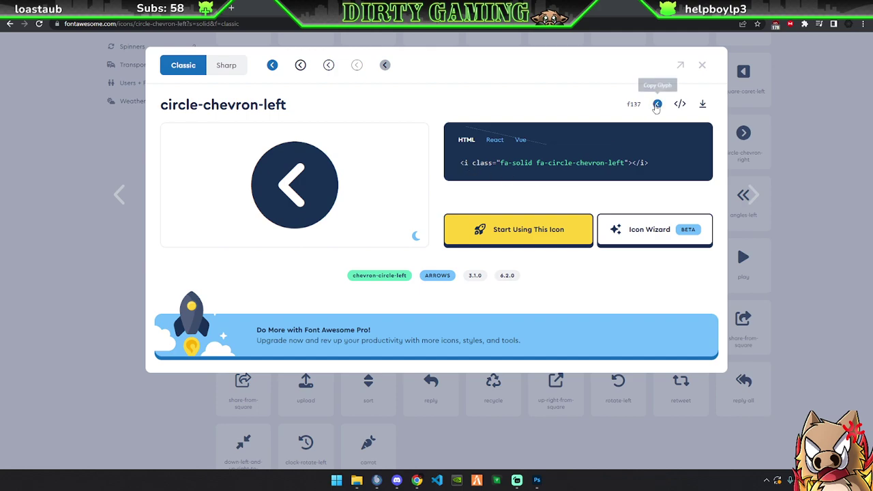
pyautogui.hotkey('ctrl', 'Tab')
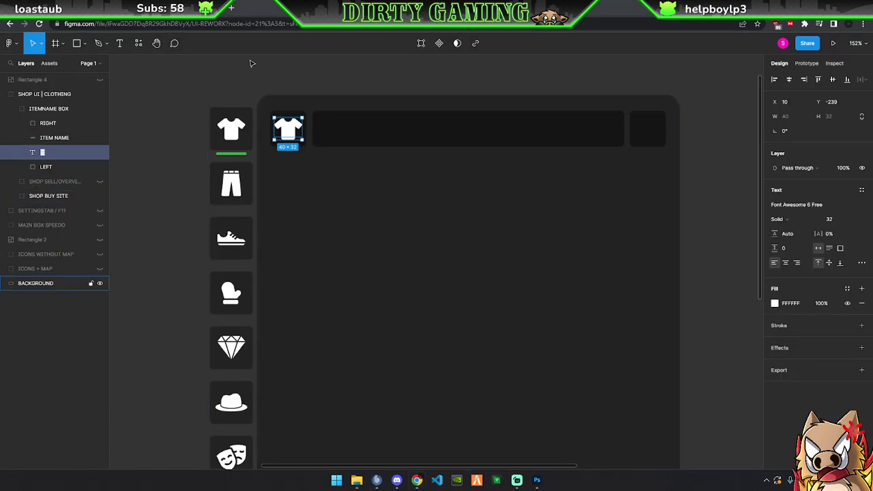
# Replace the shirt glyph with the white circle-chevron-left icon, centred in the left box
pyautogui.doubleClick(289, 128)
pyautogui.hotkey('ctrl', 'v')
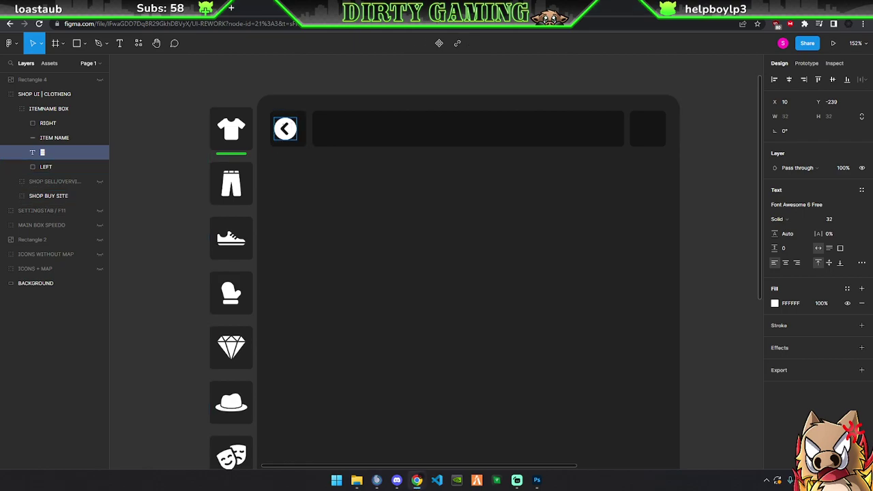
pyautogui.press('Escape')
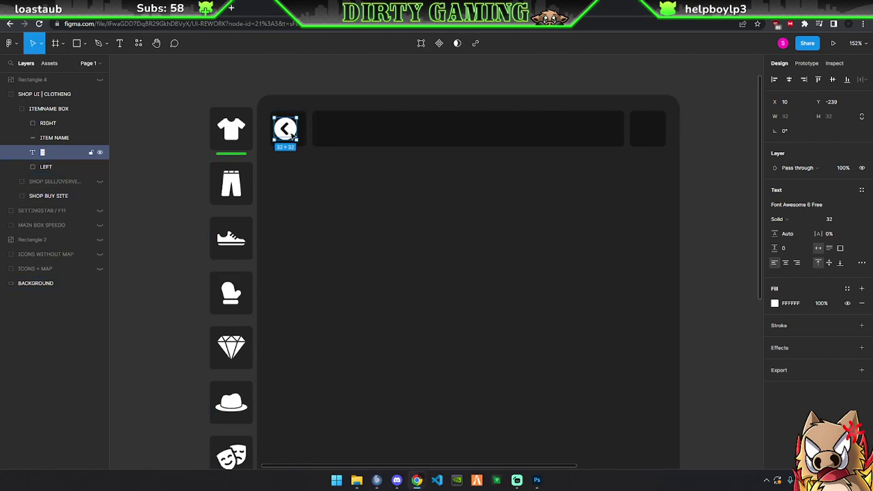
pyautogui.moveTo(288, 135); pyautogui.dragTo(291, 135)
pyautogui.click(362, 198)
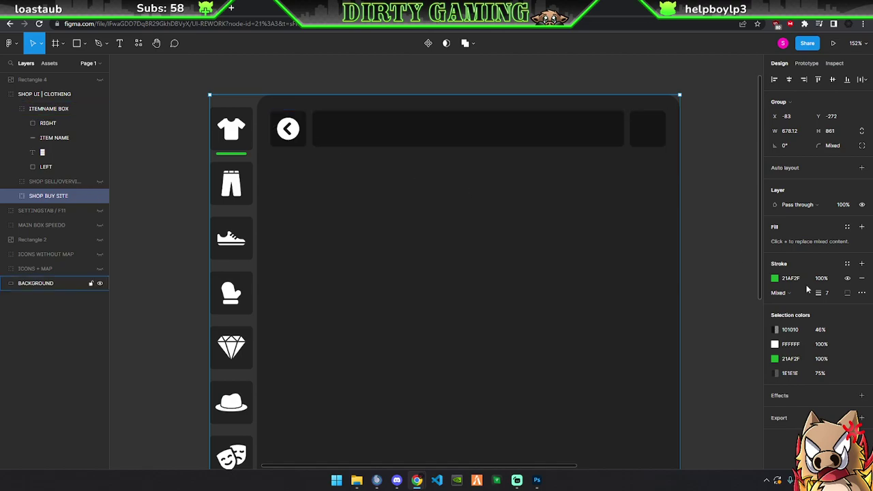
pyautogui.click(775, 344)
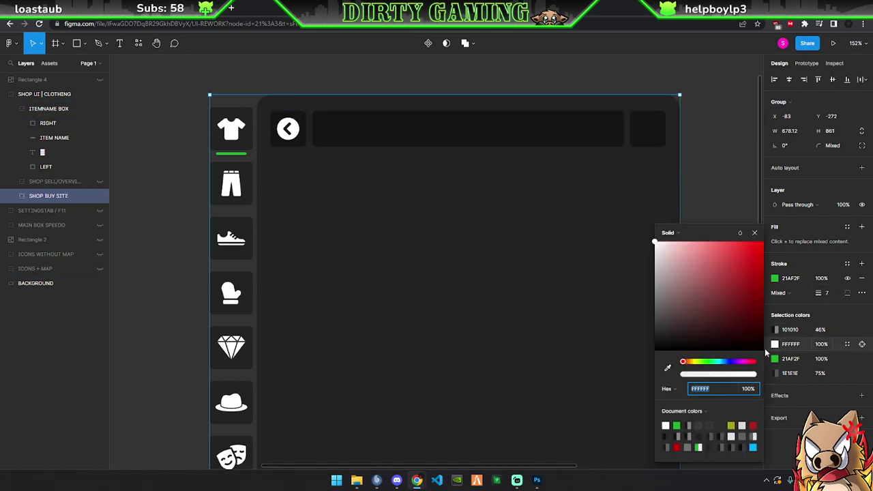
pyautogui.click(654, 326)
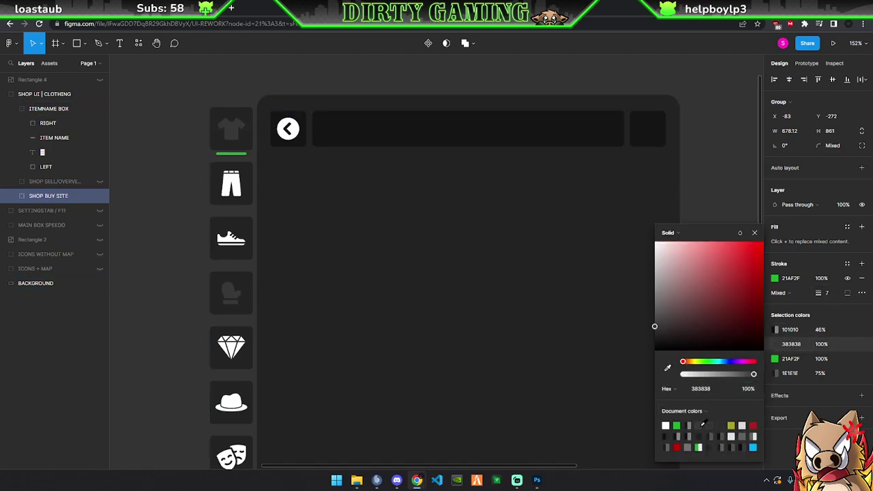
pyautogui.click(666, 425)
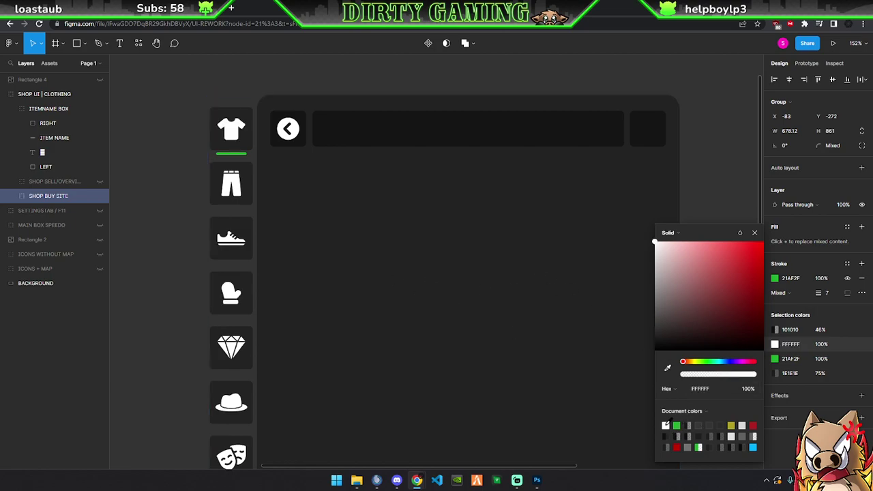
# Group the chevron with the left box and name the group LEFT
pyautogui.click(59, 153)
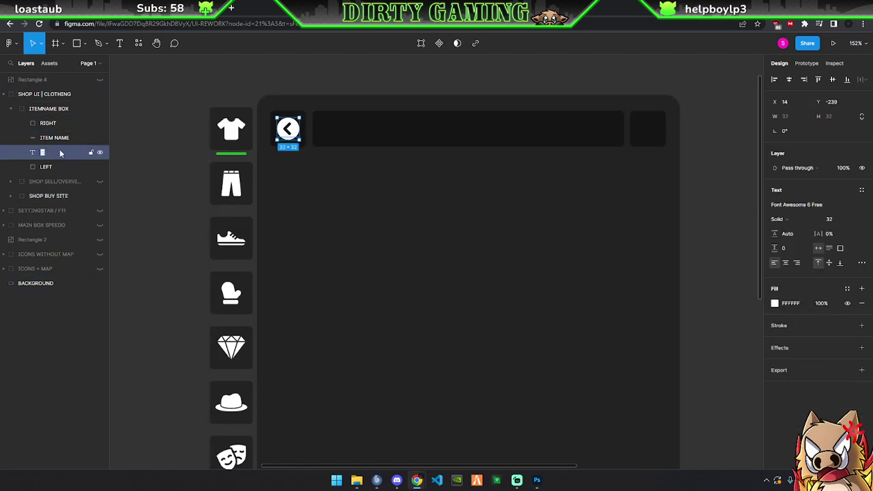
pyautogui.keyDown('shift'); pyautogui.click(48, 166); pyautogui.keyUp('shift')
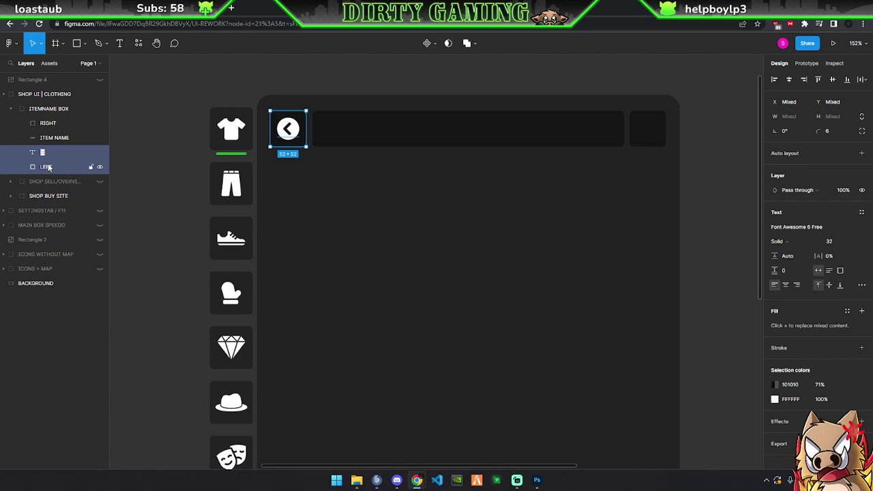
pyautogui.hotkey('ctrl', 'g')
pyautogui.doubleClick(44, 151)
pyautogui.write('LEFT')
pyautogui.press('Return')
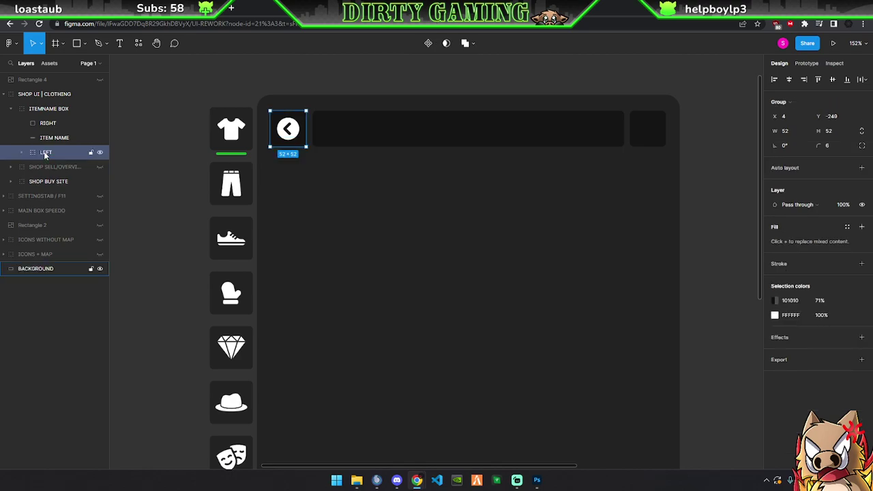
# Copy the circle-chevron-right icon as SVG from Font Awesome
pyautogui.click(58, 138)
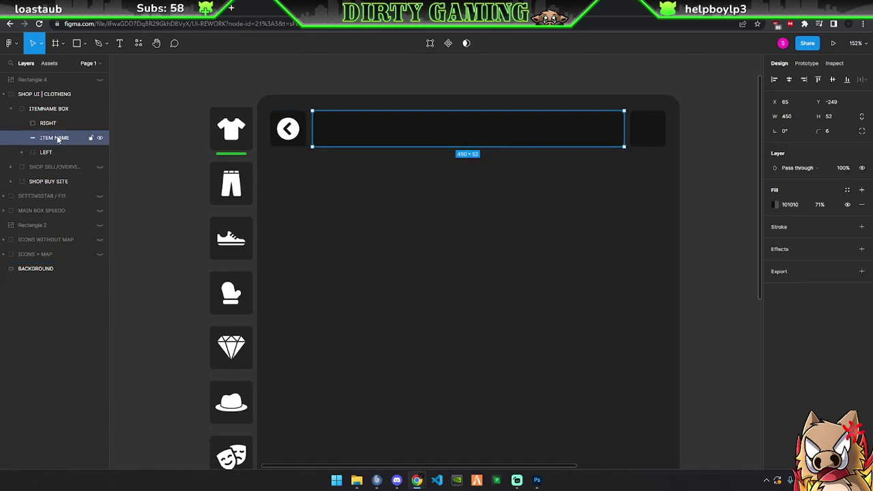
pyautogui.hotkey('ctrl', 'Tab')
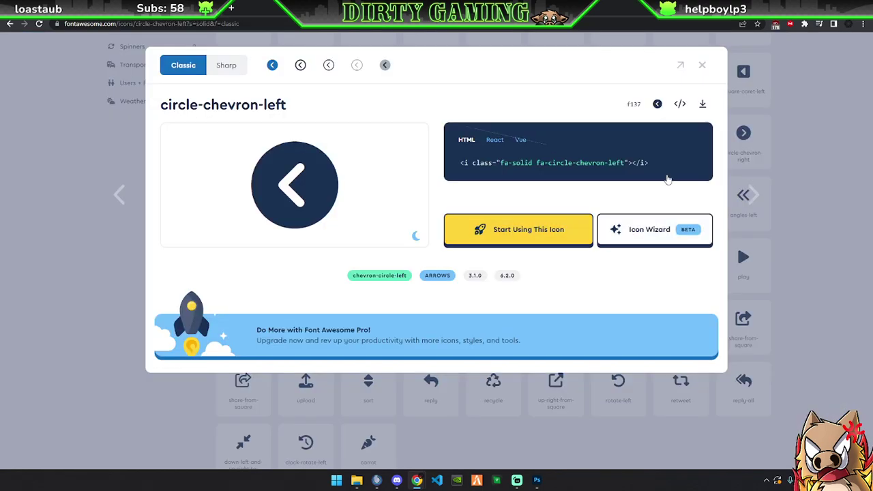
pyautogui.click(753, 196)
pyautogui.click(737, 101)
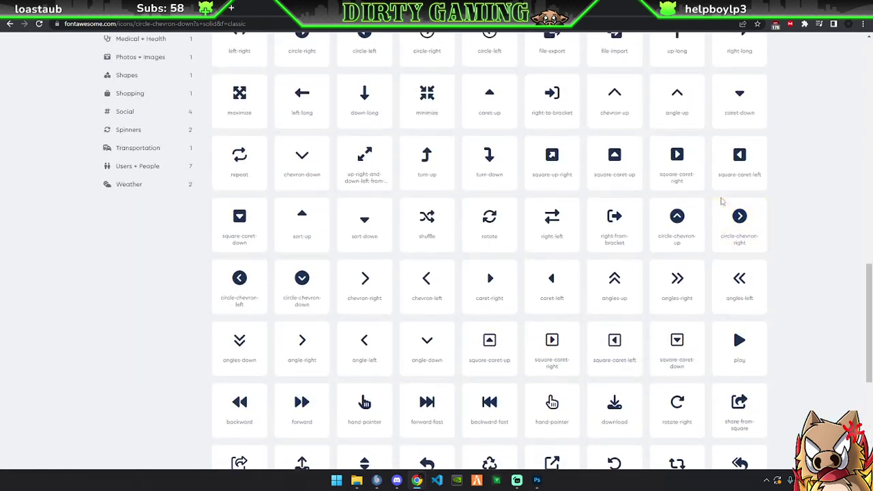
pyautogui.click(743, 218)
pyautogui.click(657, 104)
pyautogui.hotkey('ctrl', 'Tab')
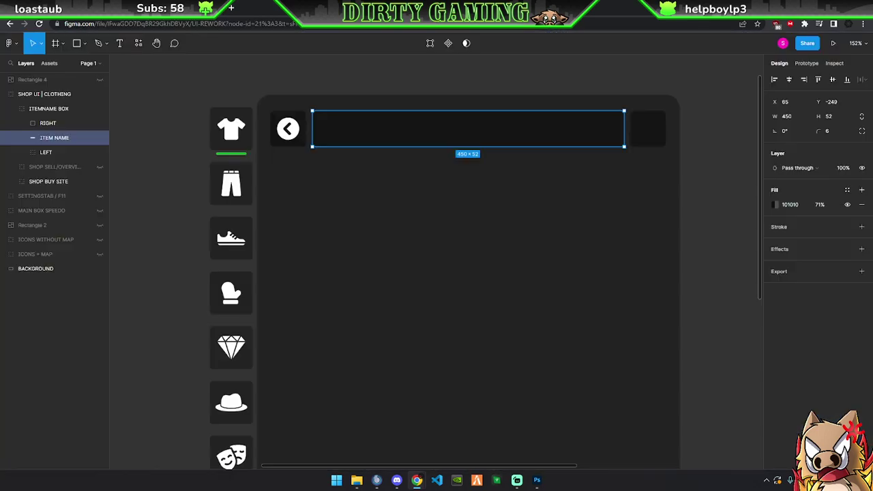
# Paste the right chevron into the right-hand slot and fill it white
pyautogui.click(48, 123)
pyautogui.hotkey('ctrl', 'v')
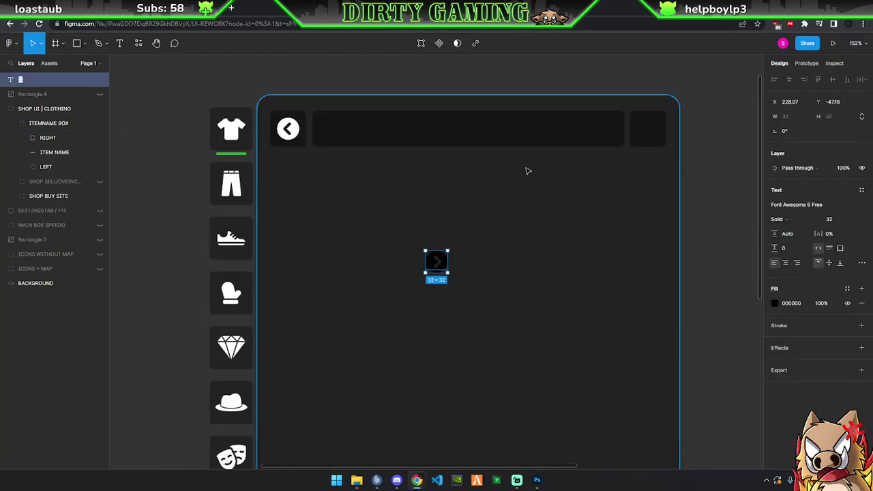
pyautogui.moveTo(454, 252); pyautogui.dragTo(652, 132)
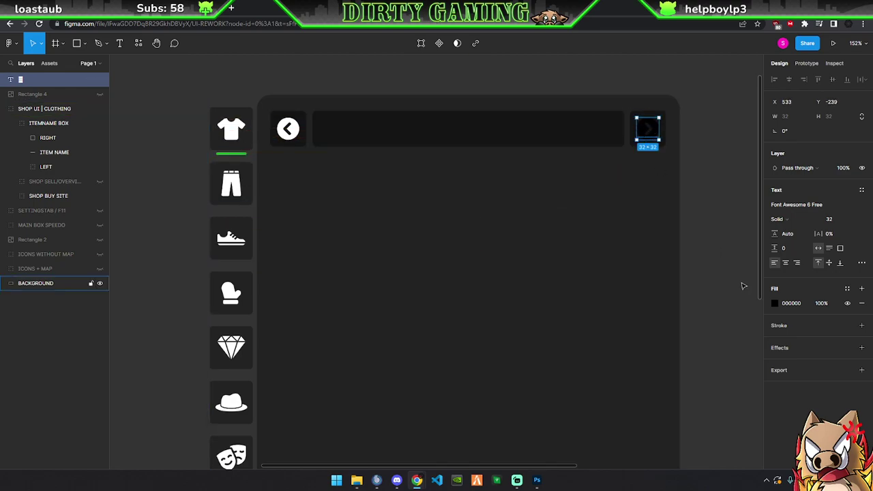
pyautogui.click(775, 303)
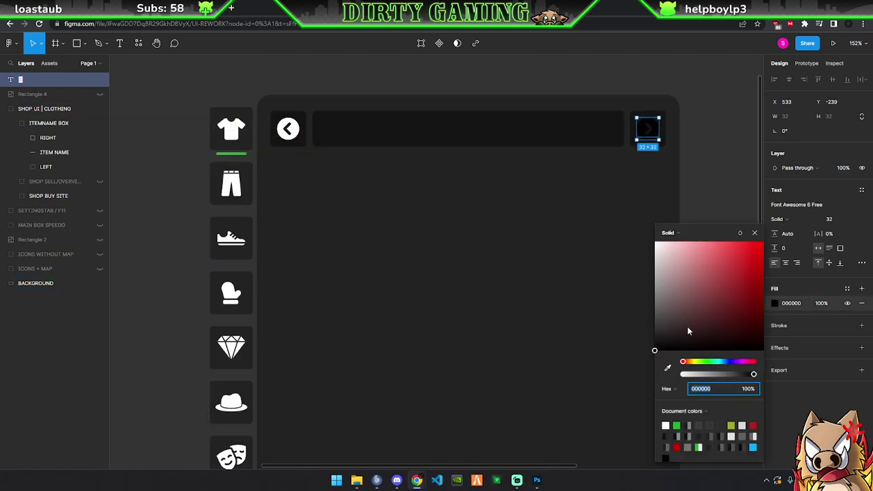
pyautogui.click(666, 425)
pyautogui.click(755, 233)
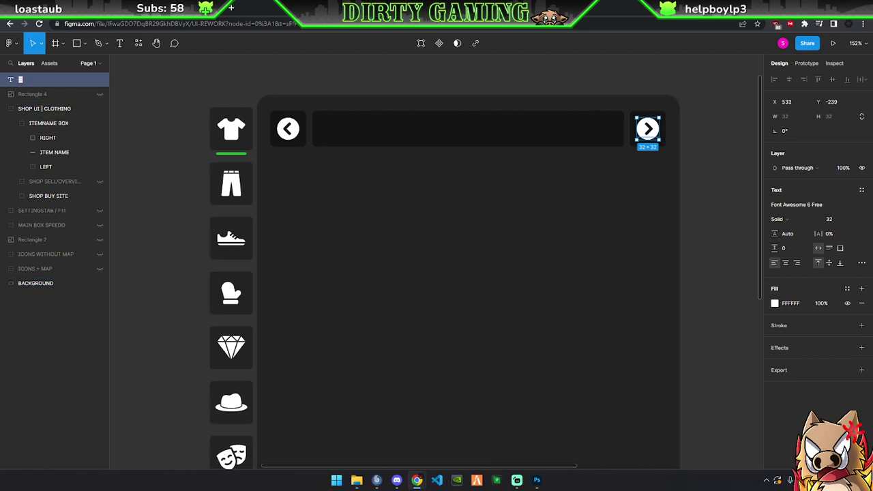
# Group the chevron with the right box and name the group RIGHT
pyautogui.click(41, 137)
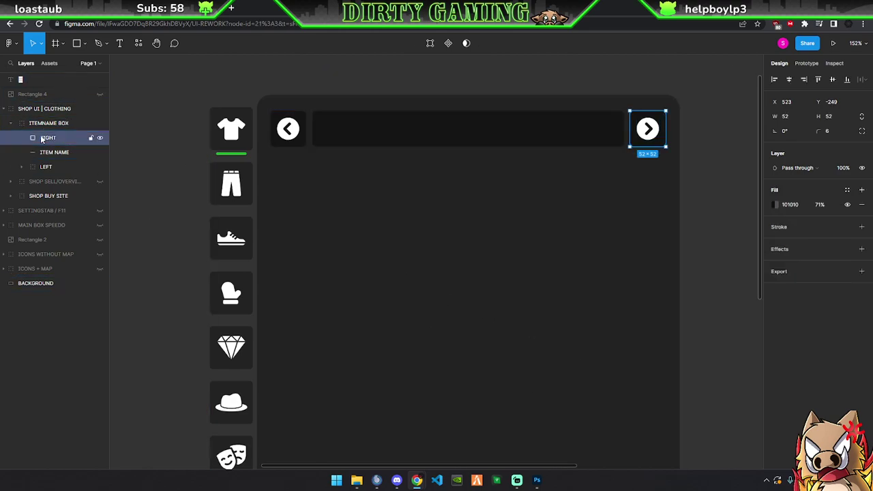
pyautogui.keyDown('shift'); pyautogui.click(26, 80); pyautogui.keyUp('shift')
pyautogui.hotkey('ctrl', 'g')
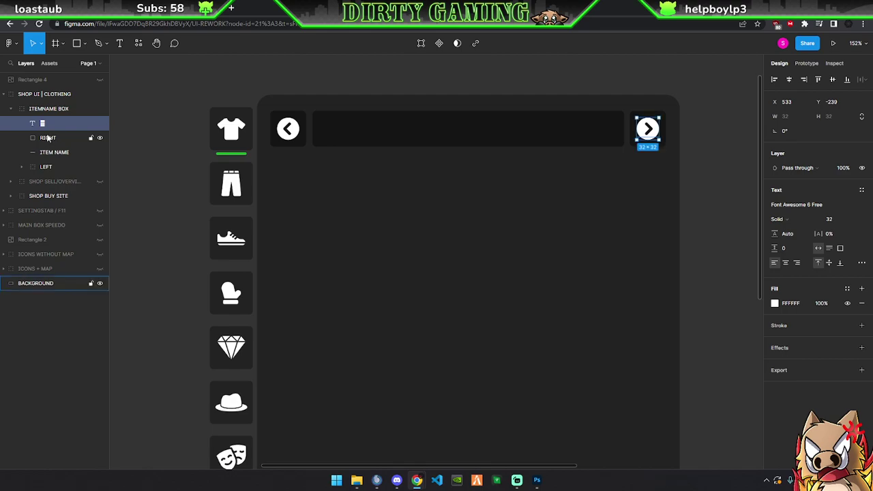
pyautogui.doubleClick(48, 123)
pyautogui.write('RIGHT')
pyautogui.press('Return')
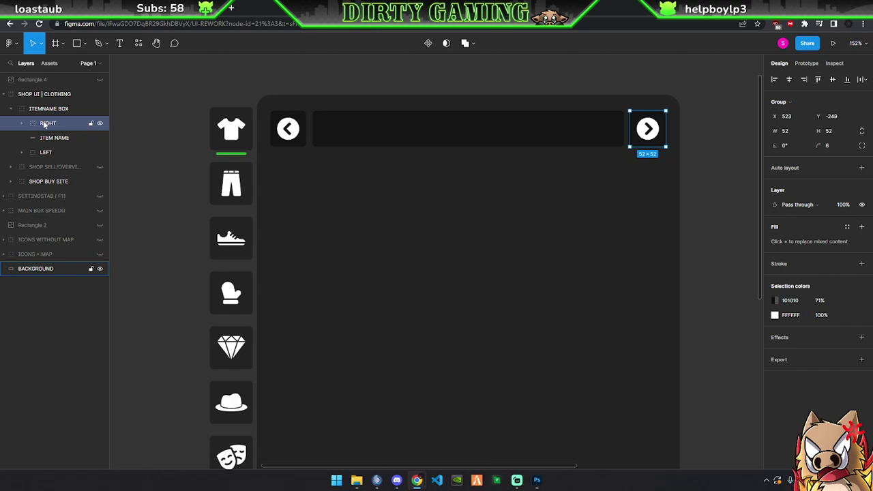
# Append BOX to the ITEM NAME layer, making it ITEM NAME BOX
pyautogui.click(46, 138)
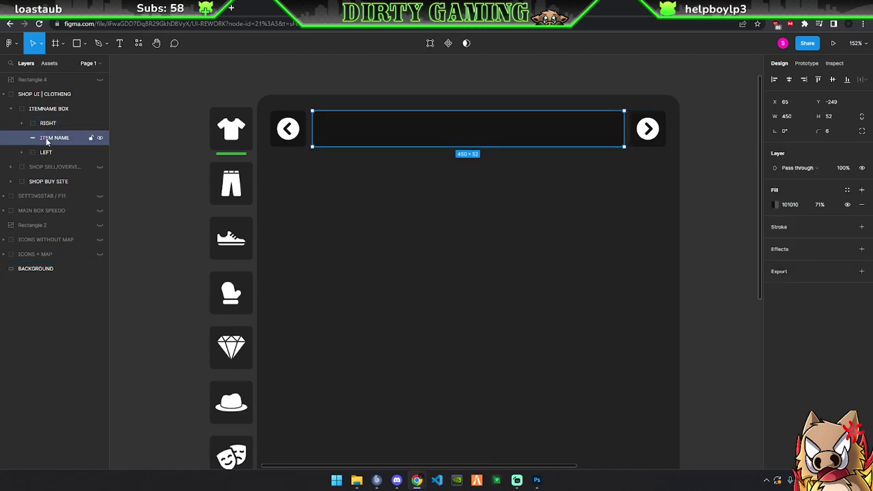
pyautogui.doubleClick(48, 139)
pyautogui.click(75, 141)
pyautogui.write('BOX')
pyautogui.press('Return')
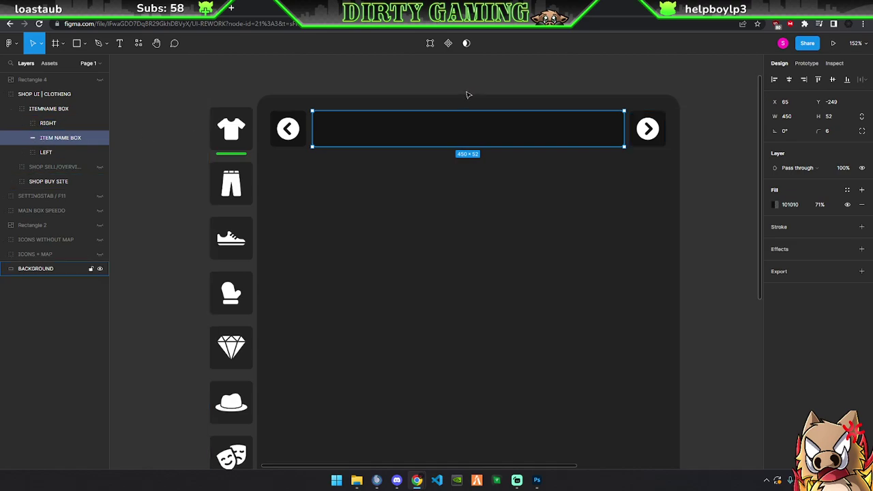
# Set the right chevron's fill to green 21AF2F
pyautogui.click(42, 125)
pyautogui.press('Return')
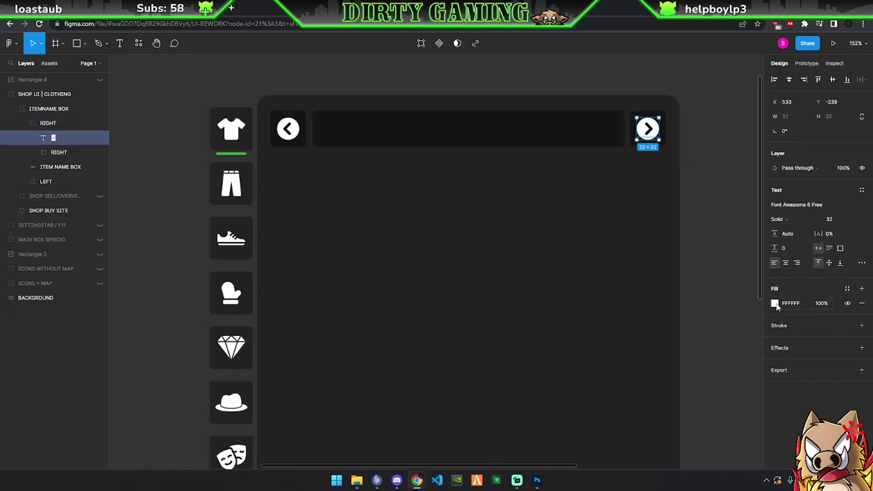
pyautogui.click(775, 303)
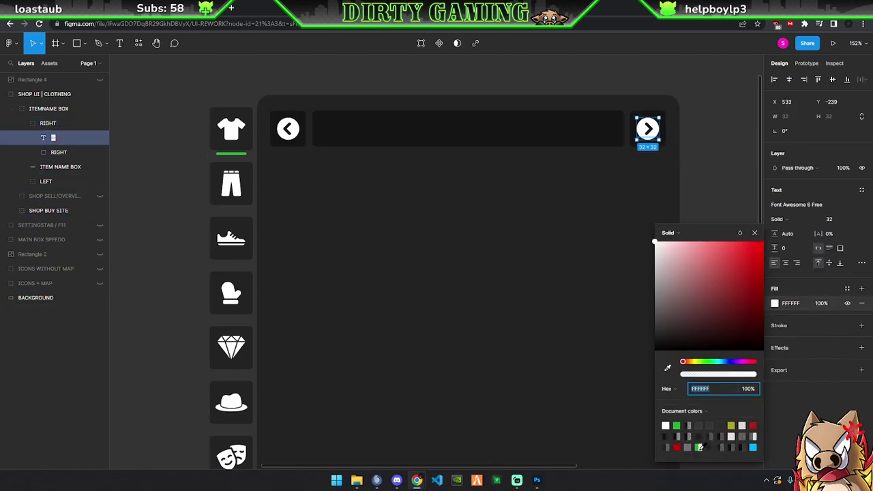
pyautogui.click(699, 447)
pyautogui.click(677, 425)
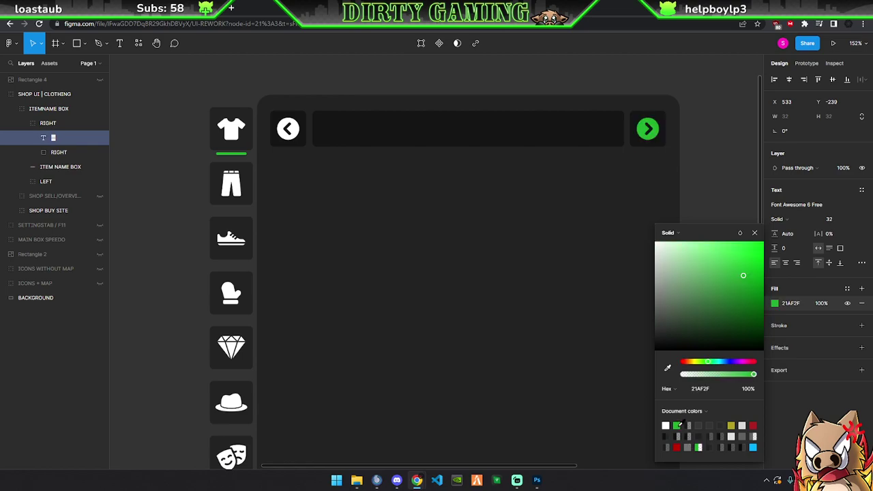
pyautogui.click(754, 233)
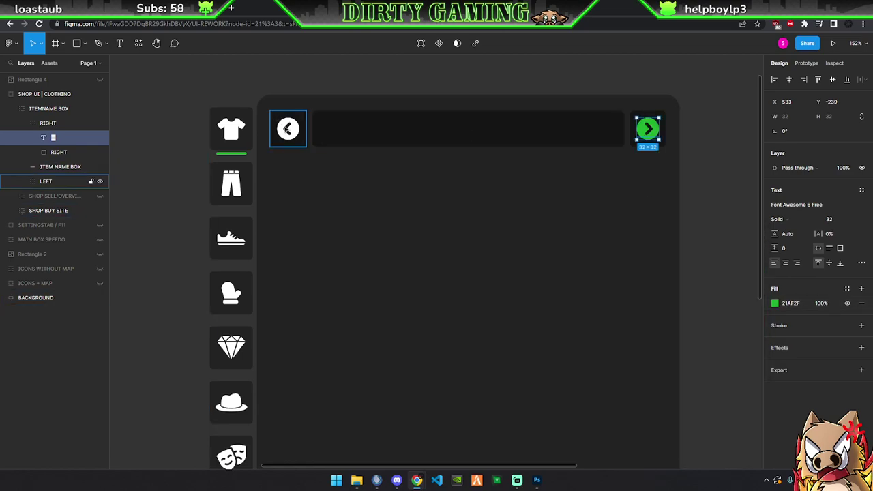
# Set the left chevron's fill to green 21AF2F
pyautogui.click(27, 183)
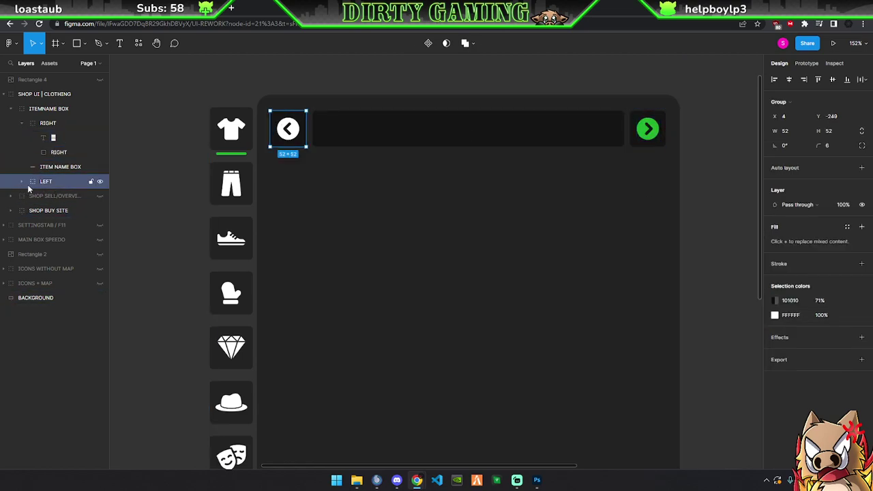
pyautogui.click(22, 182)
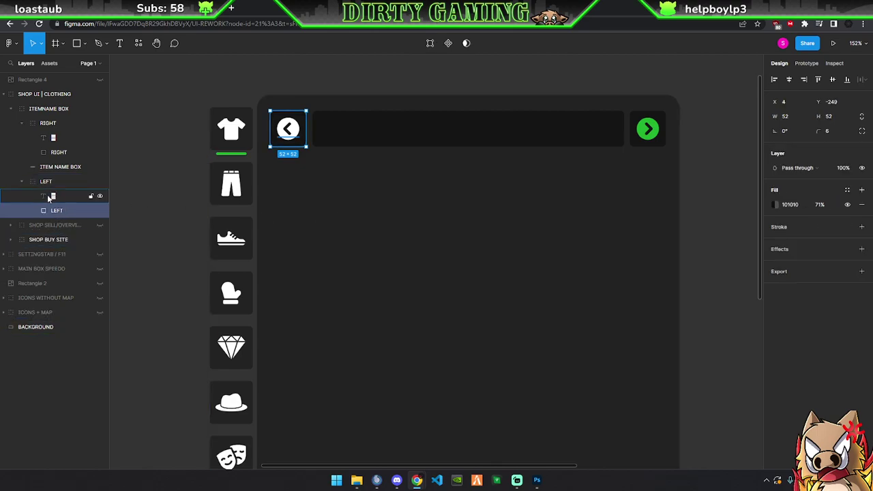
pyautogui.click(47, 196)
pyautogui.click(775, 303)
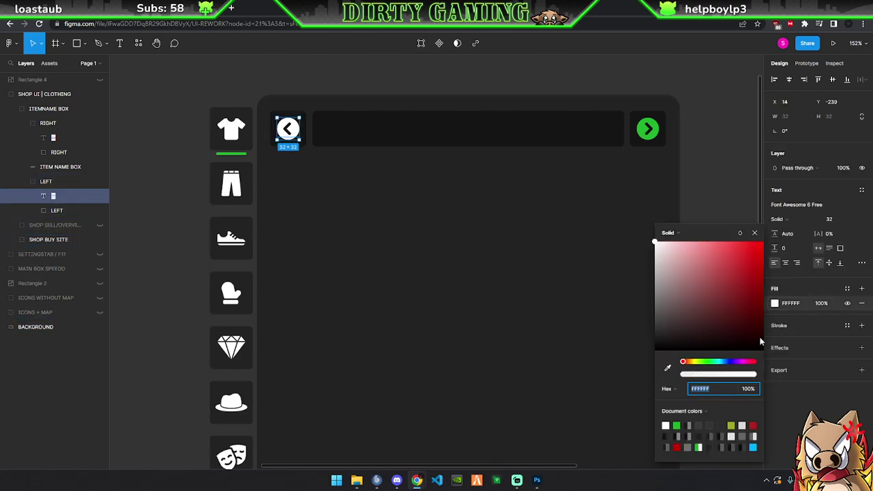
pyautogui.click(676, 426)
pyautogui.click(755, 232)
pyautogui.scroll(-2, 516, 231)
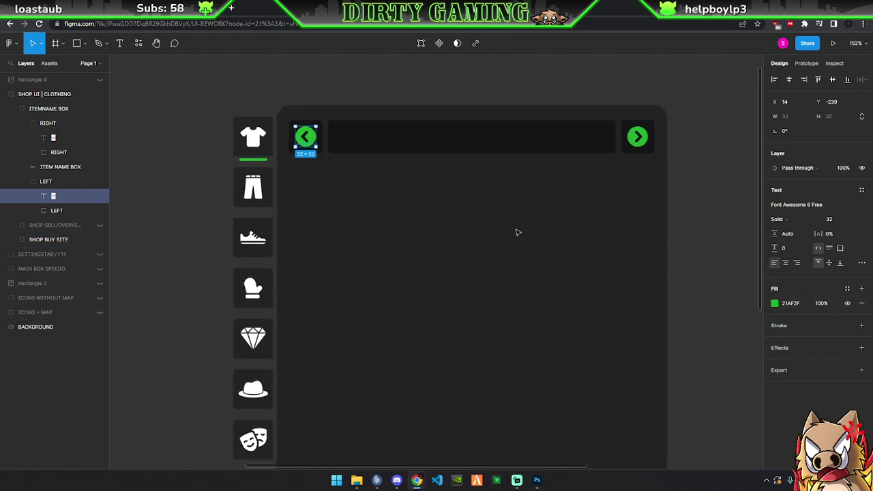
pyautogui.scroll(-2, 591, 229)
pyautogui.scroll(2, 688, 215)
pyautogui.click(688, 216)
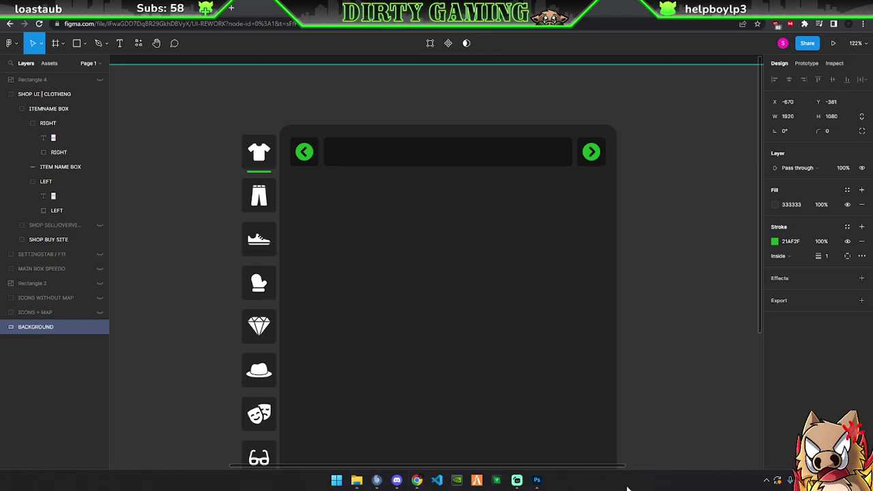
pyautogui.scroll(2, 497, 189)
pyautogui.scroll(2, 498, 189)
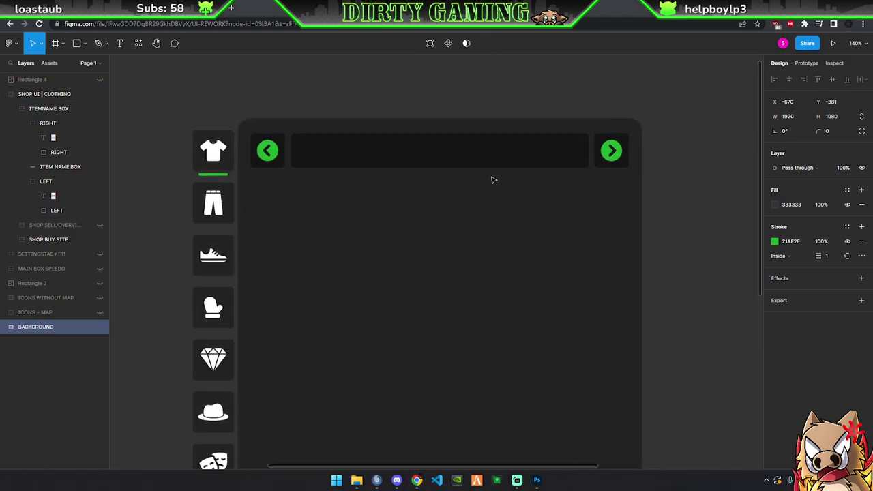
pyautogui.scroll(2, 493, 181)
pyautogui.scroll(1, 492, 178)
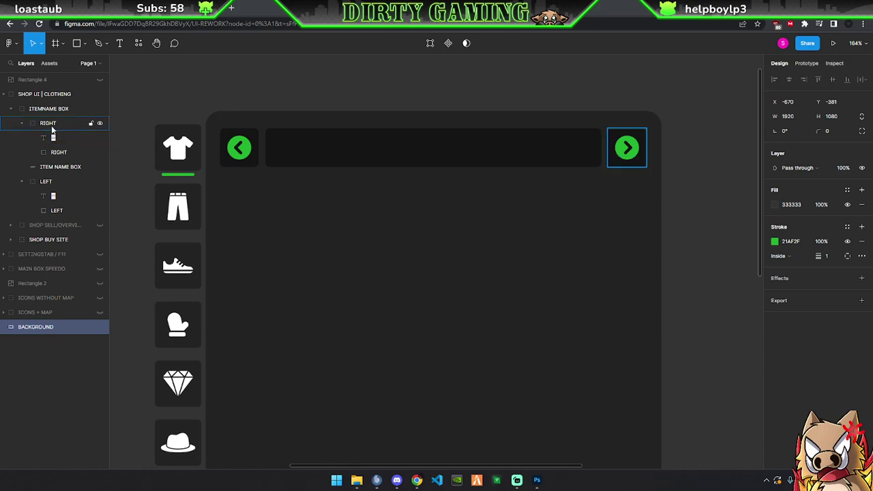
# Set the text font to Roboto, then delete the empty text layer
pyautogui.click(119, 43)
pyautogui.click(292, 149)
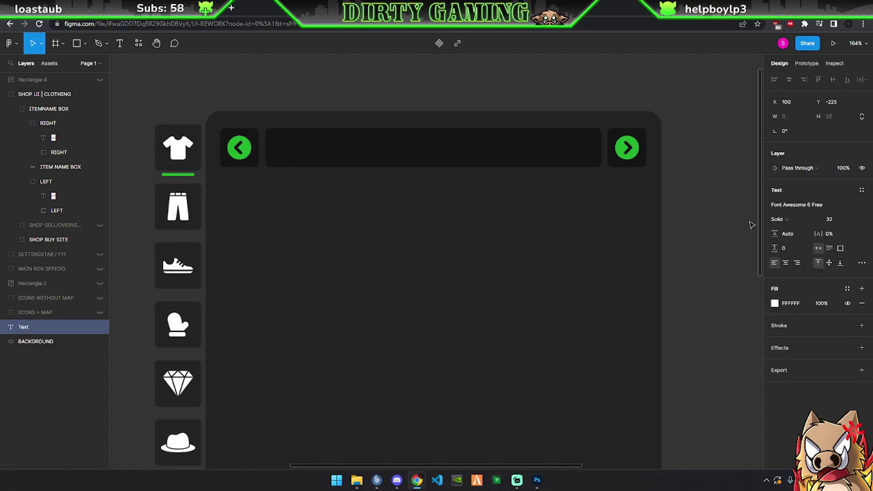
pyautogui.click(789, 207)
pyautogui.write('Rbo')
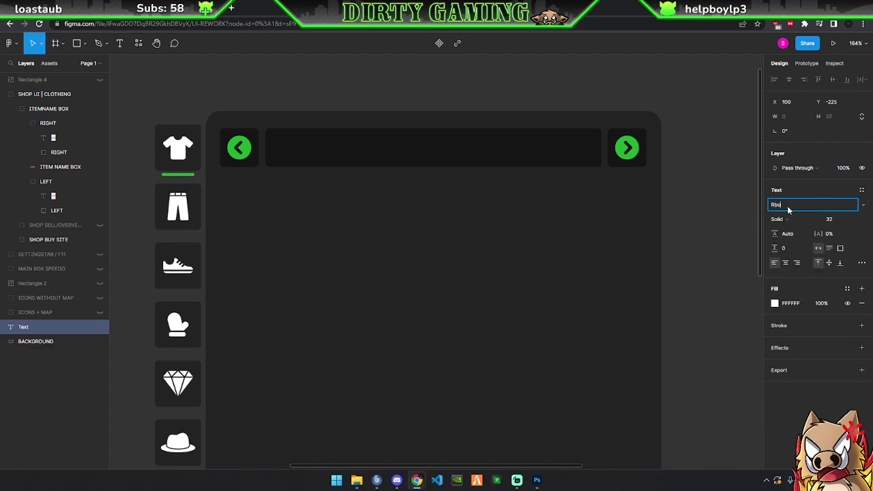
pyautogui.press('BackSpace')
pyautogui.press('BackSpace')
pyautogui.press('BackSpace')
pyautogui.write('oboto')
pyautogui.press('Return')
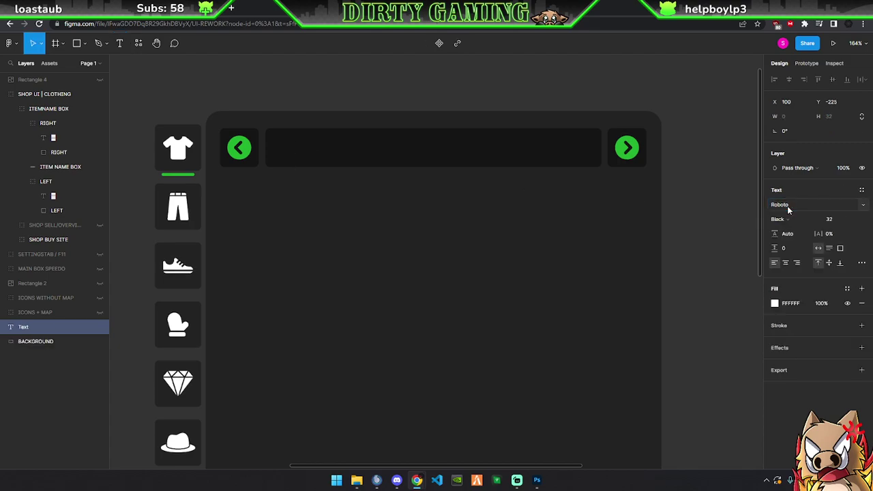
pyautogui.press('Delete')
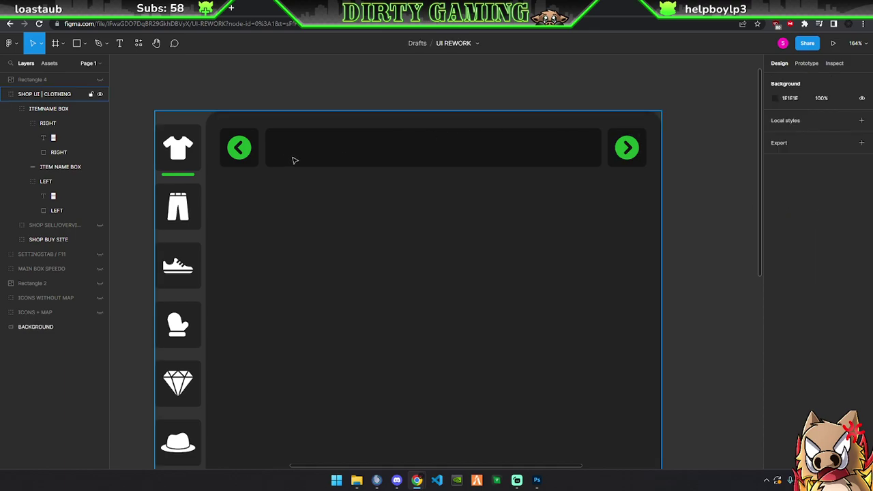
# Type 'HEMD WEIß 1/ 10' in the item name bar at font size 13
pyautogui.press('t')
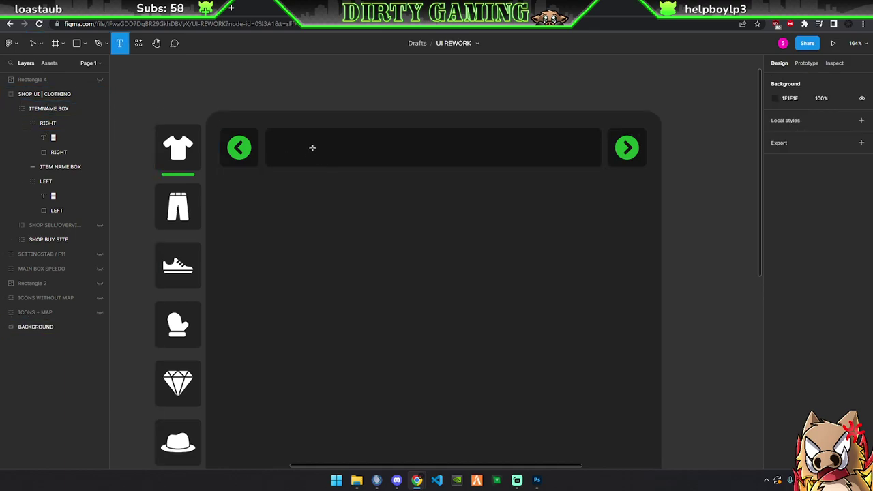
pyautogui.click(308, 148)
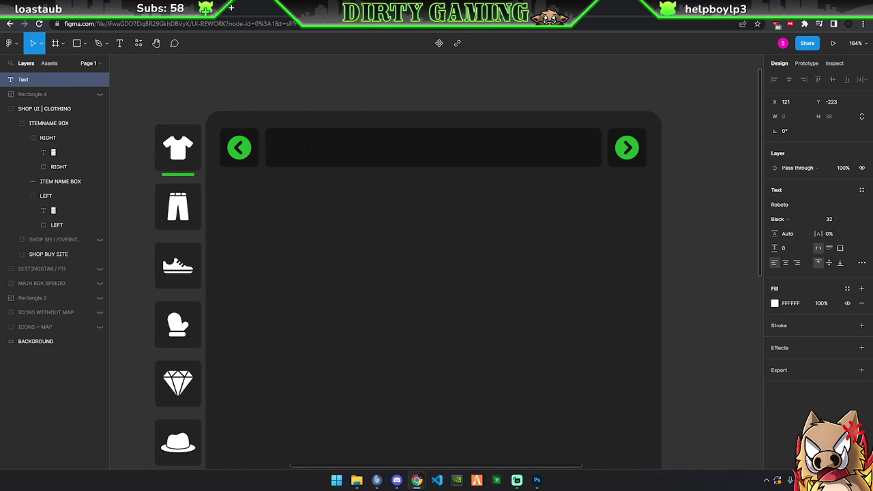
pyautogui.write('HEMD W')
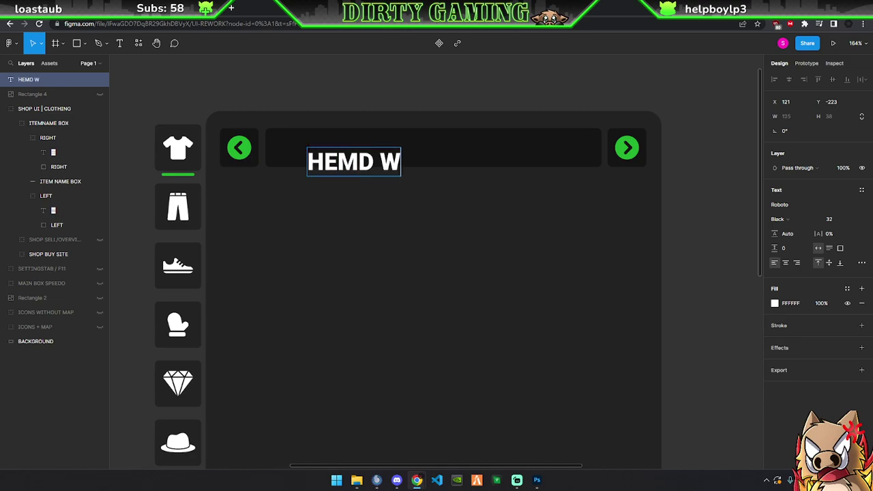
pyautogui.write('Ei')
pyautogui.press('BackSpace')
pyautogui.write('Iß')
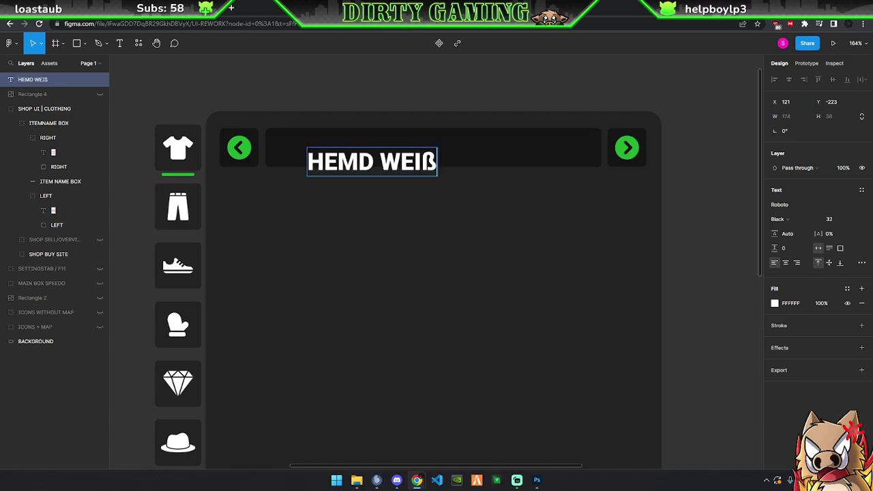
pyautogui.hotkey('ctrl', 'a')
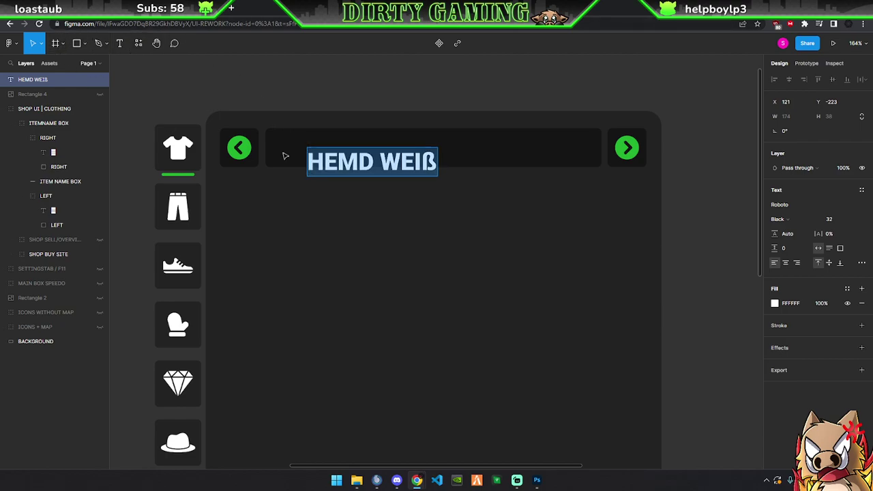
pyautogui.click(851, 219)
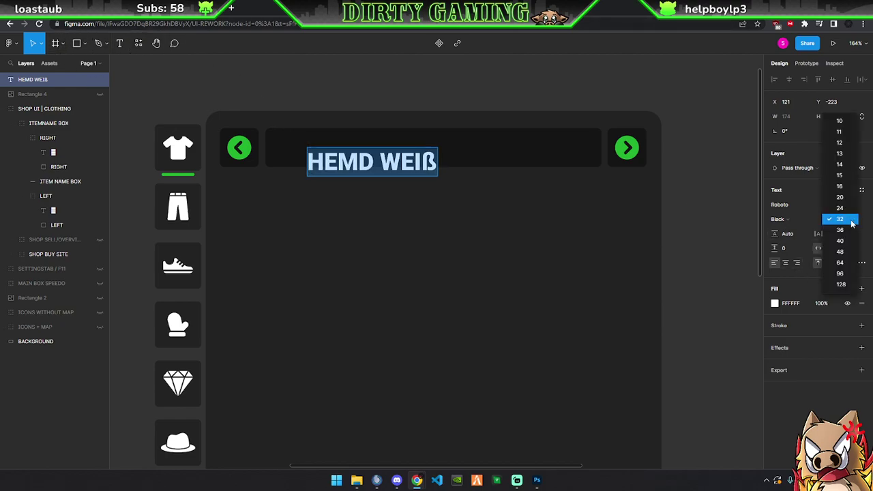
pyautogui.click(839, 154)
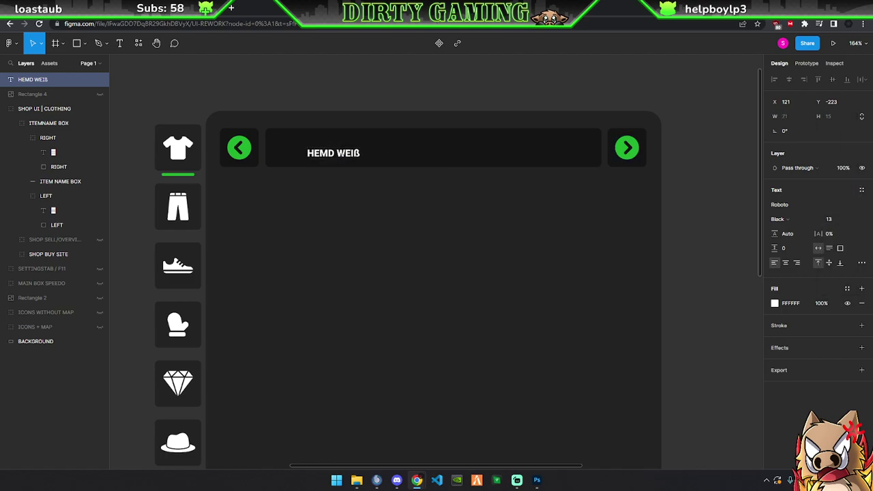
pyautogui.press('Escape')
pyautogui.write(' 1')
pyautogui.write('/')
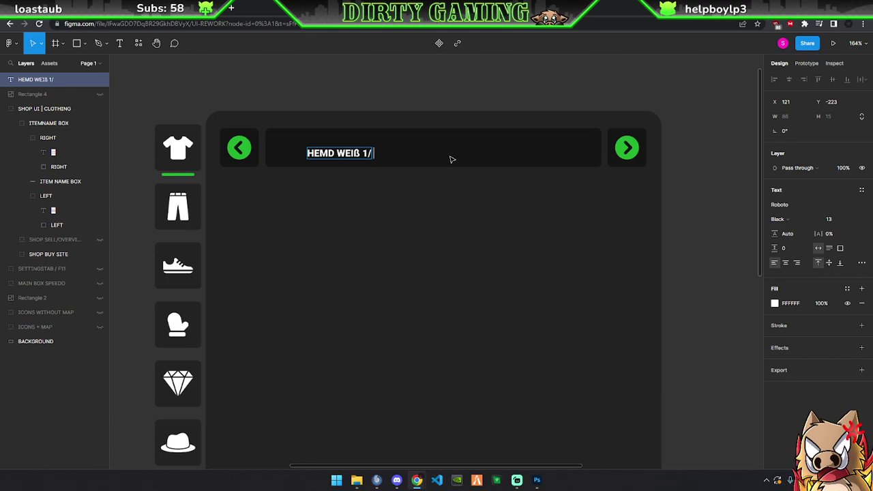
pyautogui.write(' 10')
# Centre the HEMD label in the bar and set its font size to 16
pyautogui.moveTo(345, 153); pyautogui.dragTo(431, 151)
pyautogui.doubleClick(431, 151)
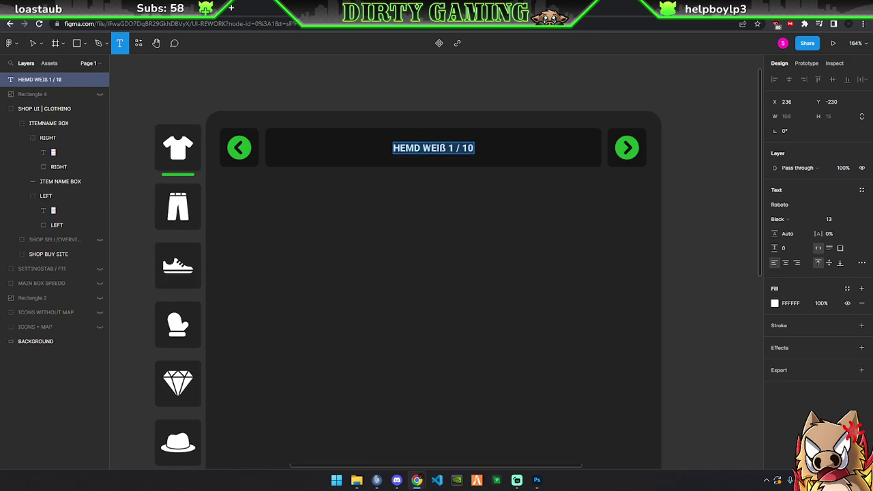
pyautogui.click(855, 220)
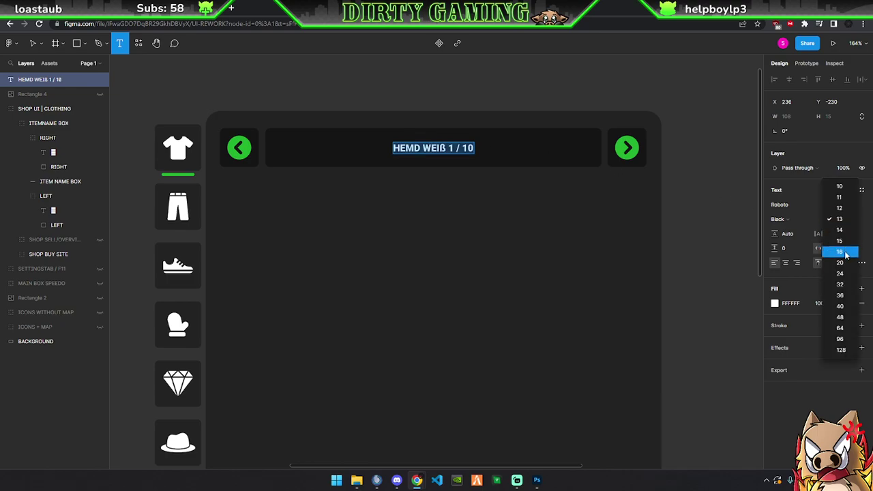
pyautogui.click(846, 252)
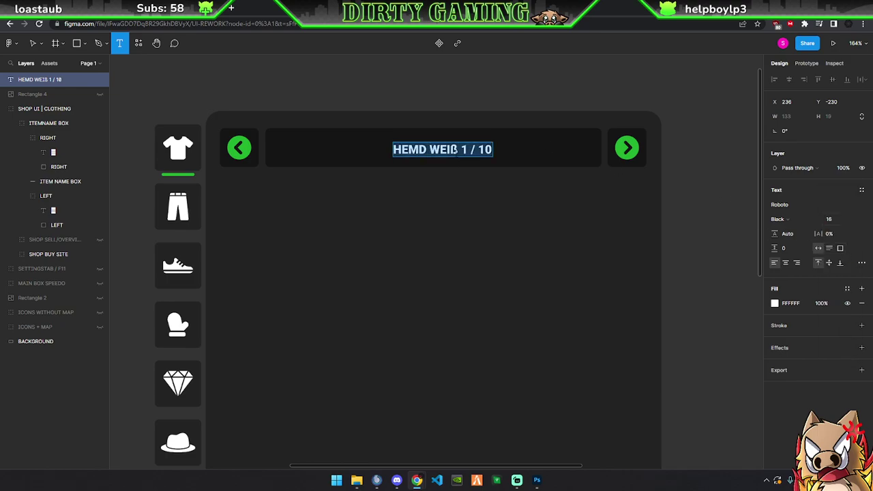
pyautogui.click(448, 174)
pyautogui.hotkey('ctrl', 'z')
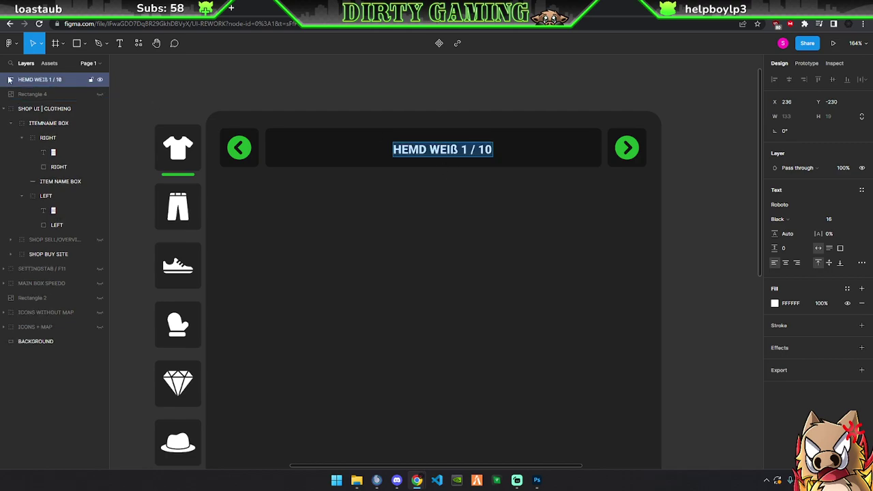
pyautogui.press('Escape')
pyautogui.moveTo(452, 155); pyautogui.dragTo(442, 154)
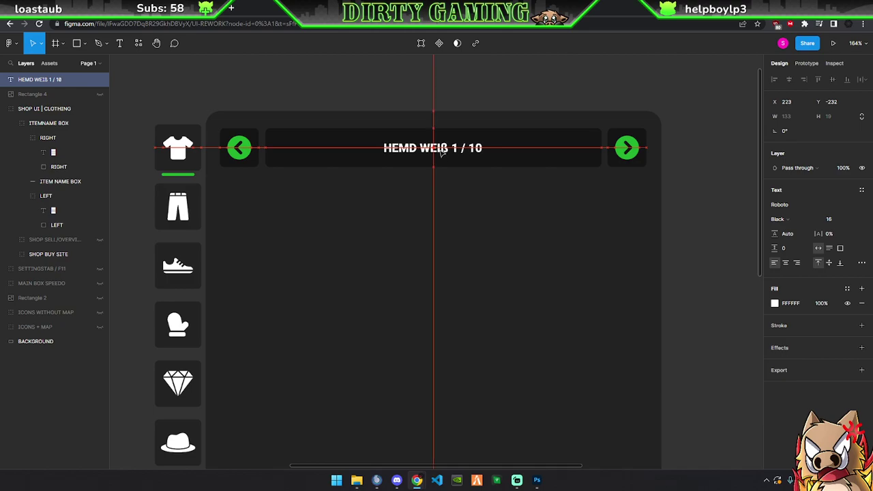
pyautogui.moveTo(442, 154); pyautogui.dragTo(442, 154)
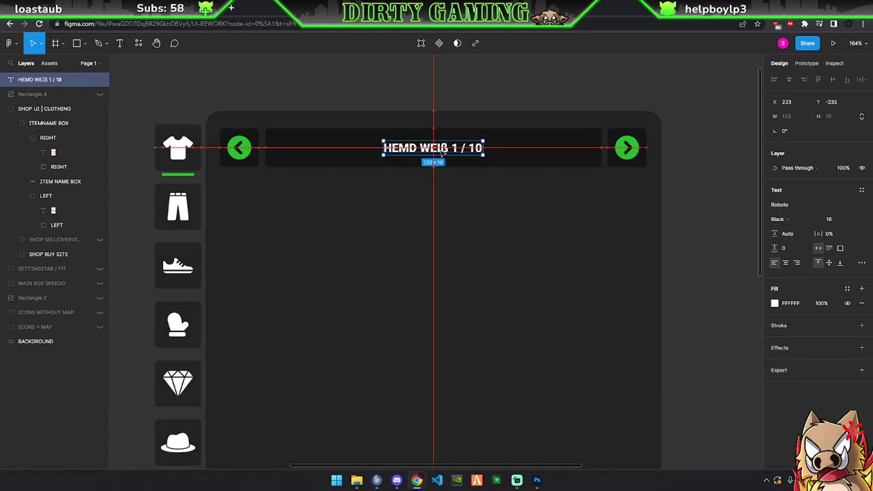
pyautogui.click(520, 104)
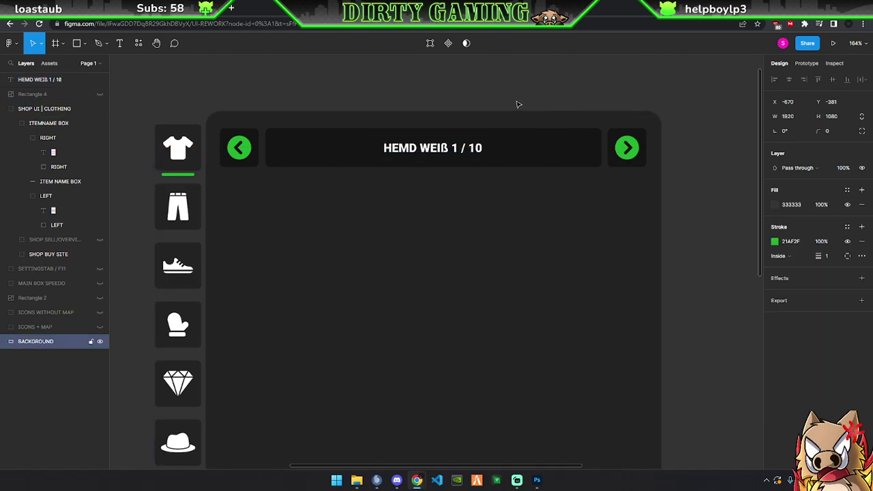
# Enlarge the label to font size 20 and re-centre it in the bar
pyautogui.keyDown('ctrl'); pyautogui.scroll(-2, 430, 192); pyautogui.keyUp('ctrl')
pyautogui.keyDown('ctrl'); pyautogui.scroll(-1, 440, 181); pyautogui.keyUp('ctrl')
pyautogui.keyDown('ctrl'); pyautogui.scroll(3, 441, 164); pyautogui.keyUp('ctrl')
pyautogui.doubleClick(444, 166)
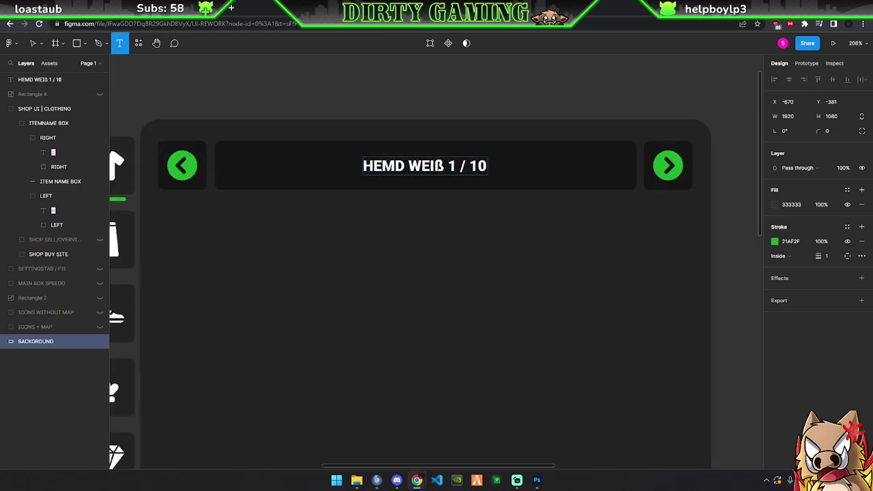
pyautogui.click(852, 221)
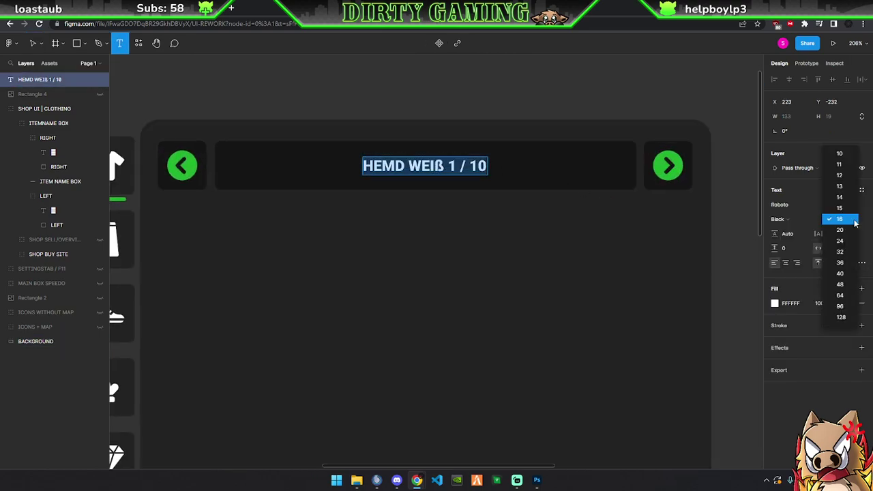
pyautogui.click(840, 231)
pyautogui.tripleClick(409, 174)
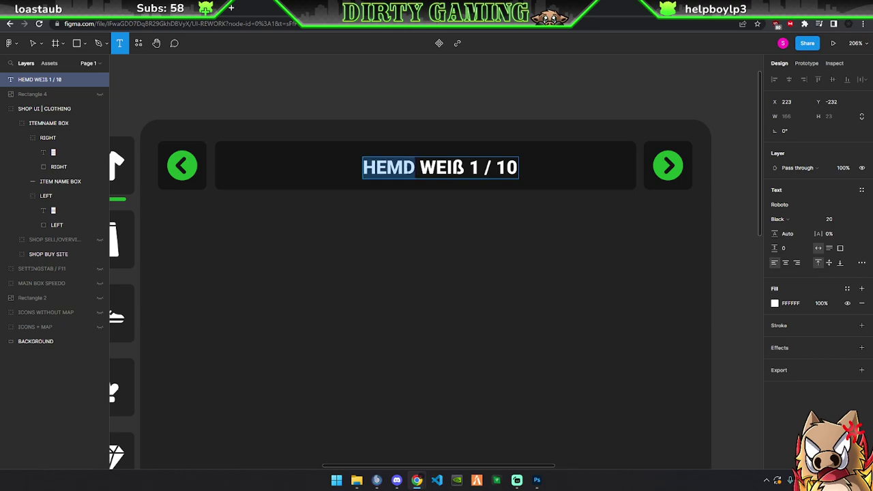
pyautogui.click(33, 43)
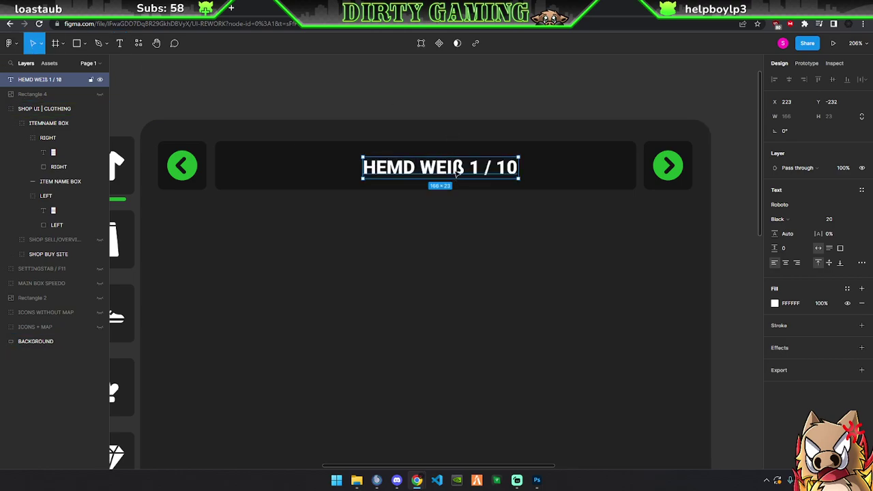
pyautogui.moveTo(456, 172); pyautogui.dragTo(442, 168)
pyautogui.scroll(-5, 443, 168)
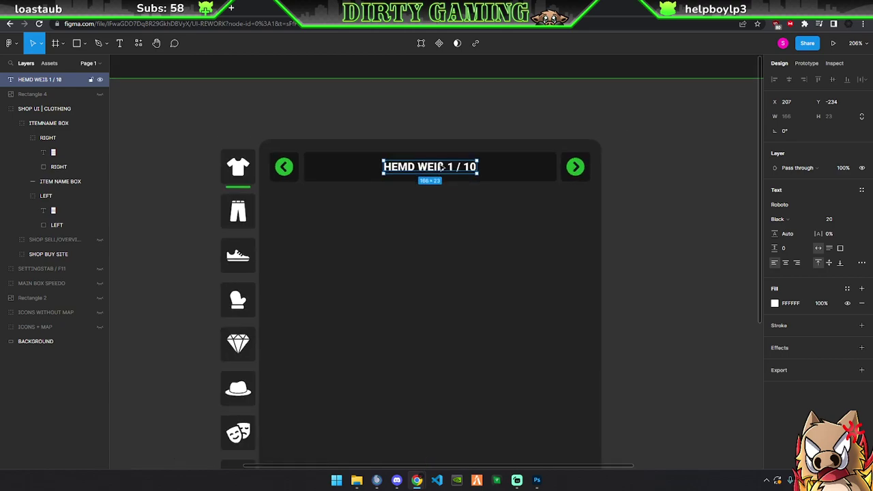
pyautogui.click(527, 115)
pyautogui.scroll(5, 460, 207)
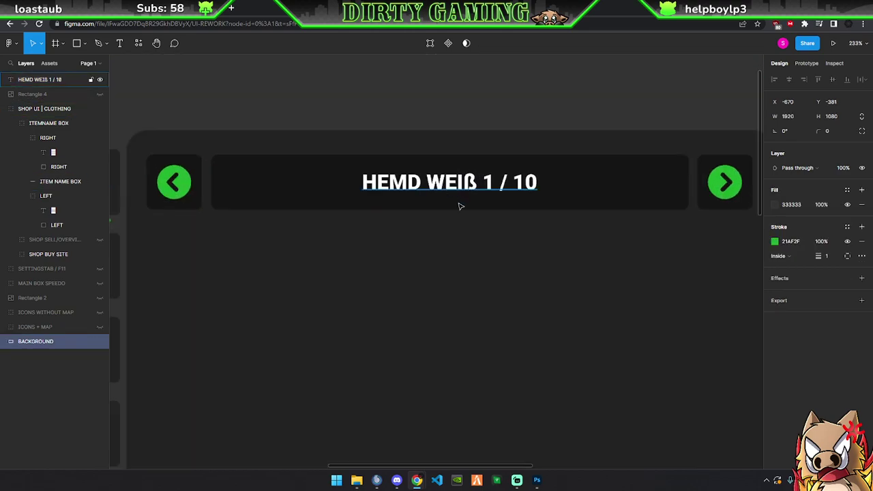
pyautogui.scroll(-3, 480, 212)
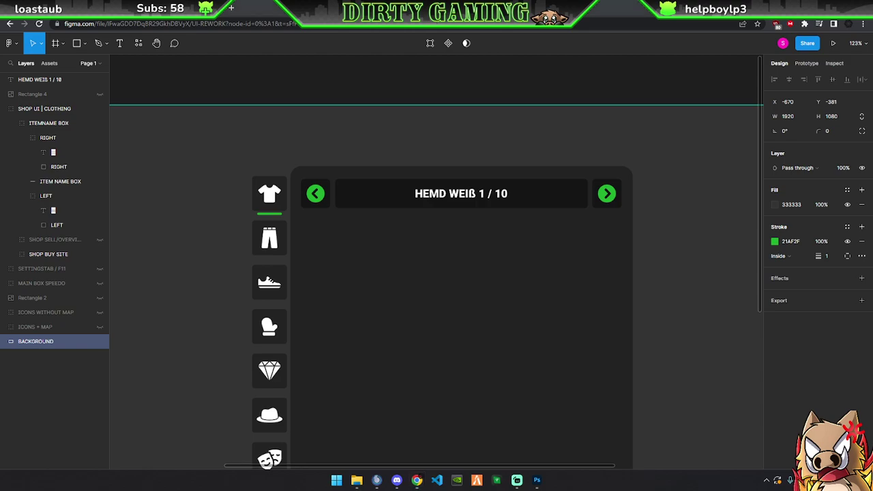
# Group the HEMD label with ITEM NAME BOX and name the group 'ITEM NAME'
pyautogui.click(32, 80)
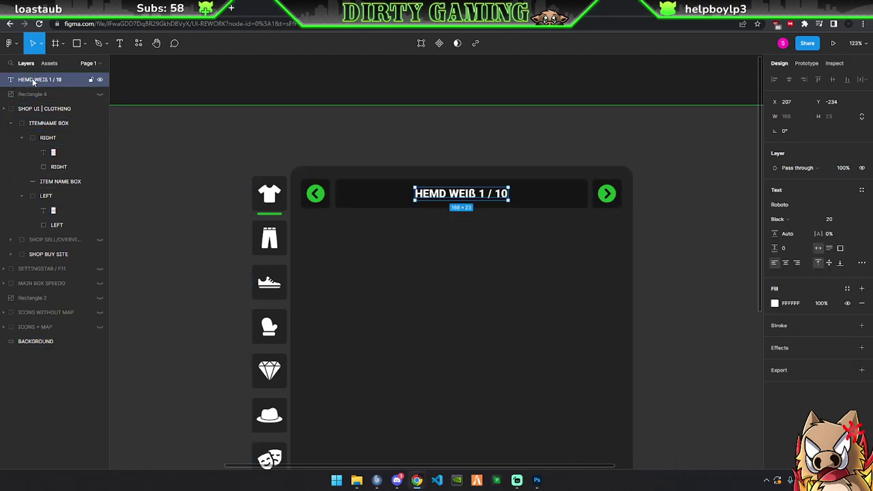
pyautogui.moveTo(33, 80)
pyautogui.mouseDown()
pyautogui.moveTo(65, 185)
pyautogui.moveTo(58, 169)
pyautogui.mouseUp()
pyautogui.keyDown('shift'); pyautogui.click(58, 181); pyautogui.keyUp('shift')
pyautogui.hotkey('ctrl', 'g')
pyautogui.doubleClick(58, 167)
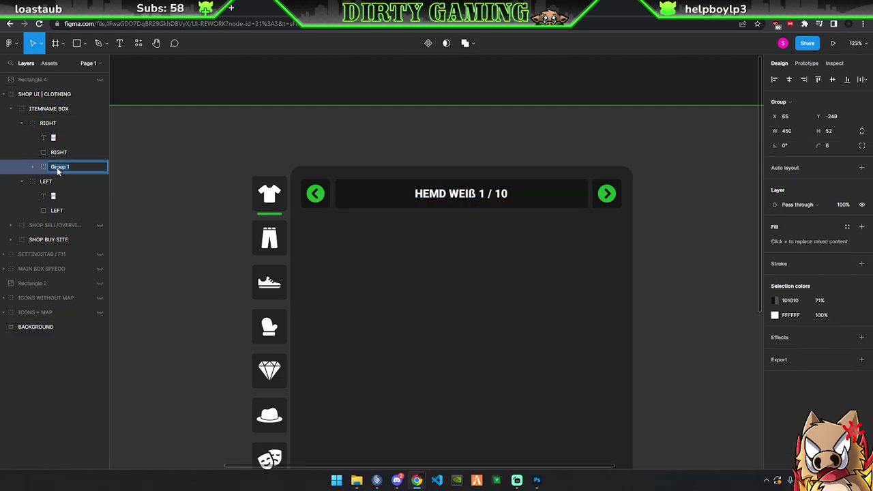
pyautogui.write('ITEM')
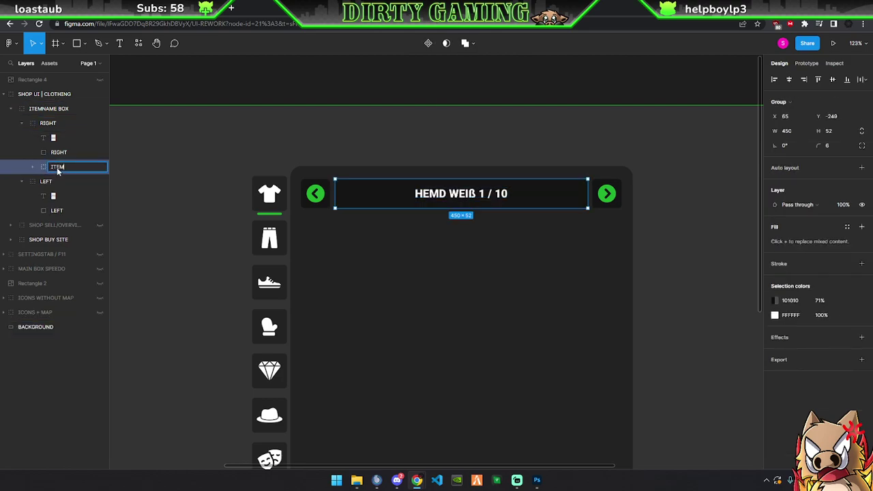
pyautogui.write(' NAME')
pyautogui.press('Return')
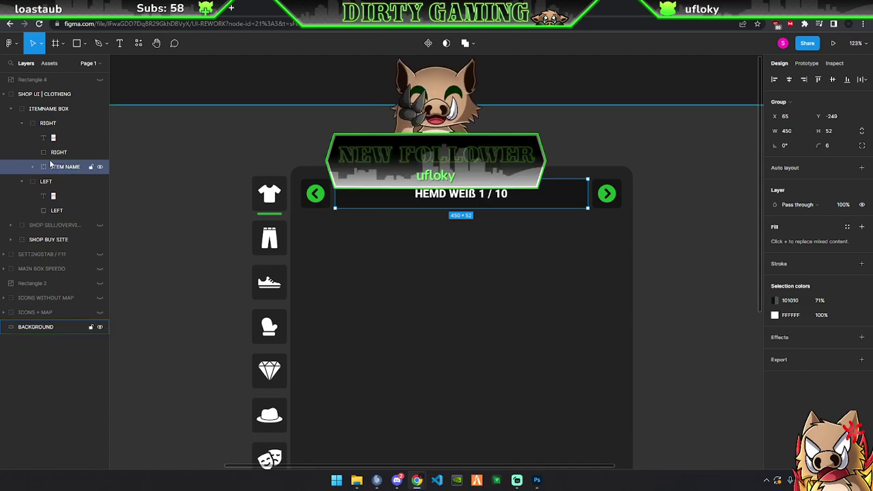
# Move ITEM NAME between RIGHT and LEFT, then select all three layers
pyautogui.click(21, 123)
pyautogui.click(22, 138)
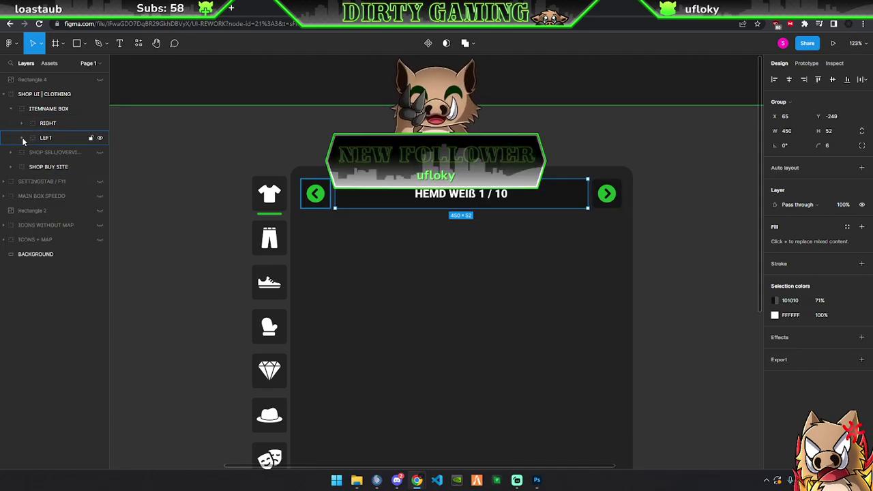
pyautogui.click(21, 124)
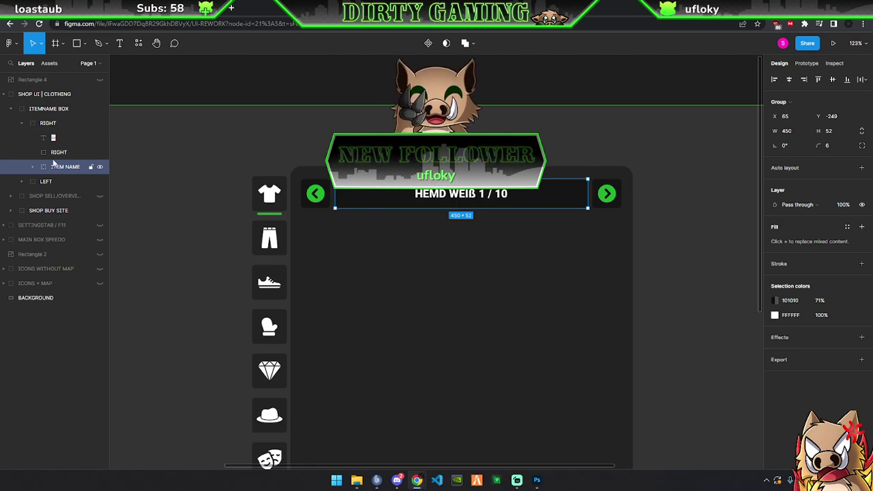
pyautogui.moveTo(56, 167)
pyautogui.mouseDown()
pyautogui.moveTo(53, 118)
pyautogui.moveTo(48, 146)
pyautogui.mouseUp()
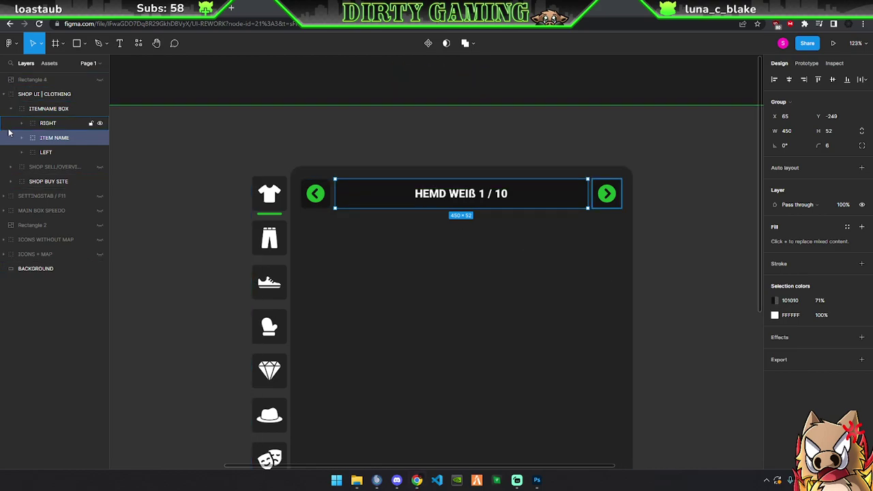
pyautogui.click(54, 123)
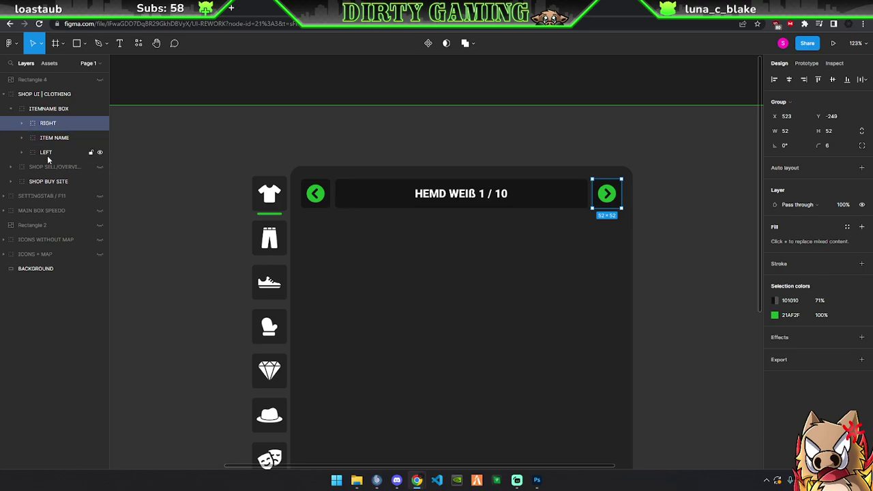
pyautogui.keyDown('shift'); pyautogui.click(46, 153); pyautogui.keyUp('shift')
# Group the row as '1', duplicate it, and place the copy below
pyautogui.hotkey('ctrl', 'g')
pyautogui.doubleClick(48, 123)
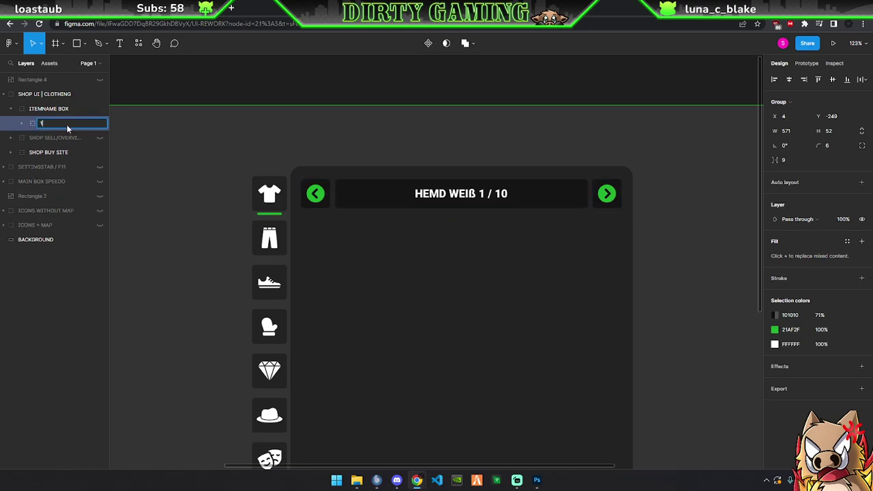
pyautogui.write('1')
pyautogui.press('Return')
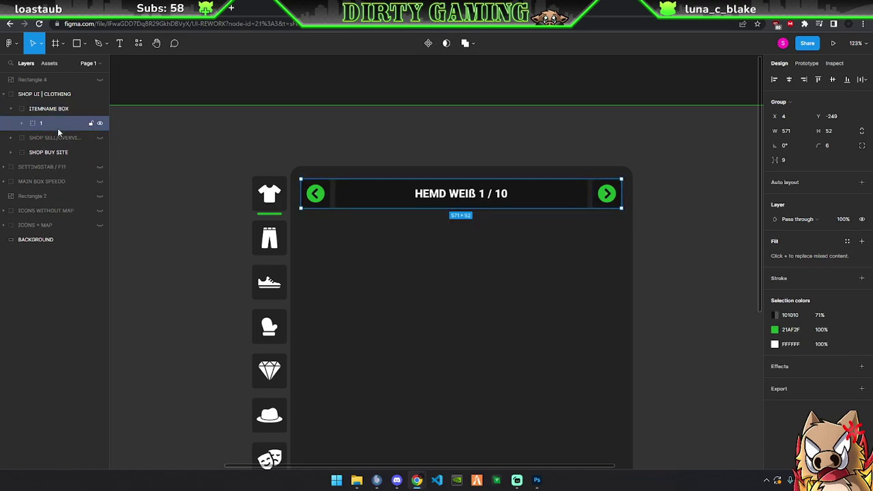
pyautogui.hotkey('ctrl', 'd')
pyautogui.moveTo(448, 198); pyautogui.dragTo(445, 230)
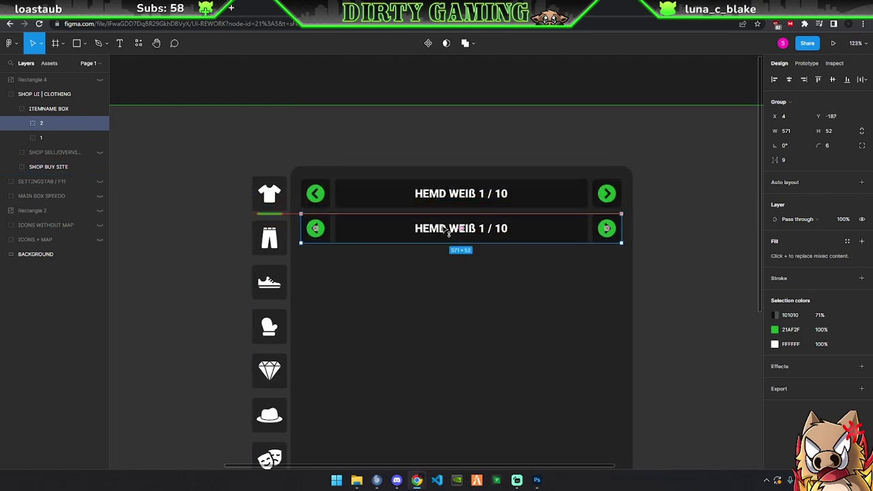
# Change the copied label's HEMD to SAKKO and centre it in its bar
pyautogui.press('t')
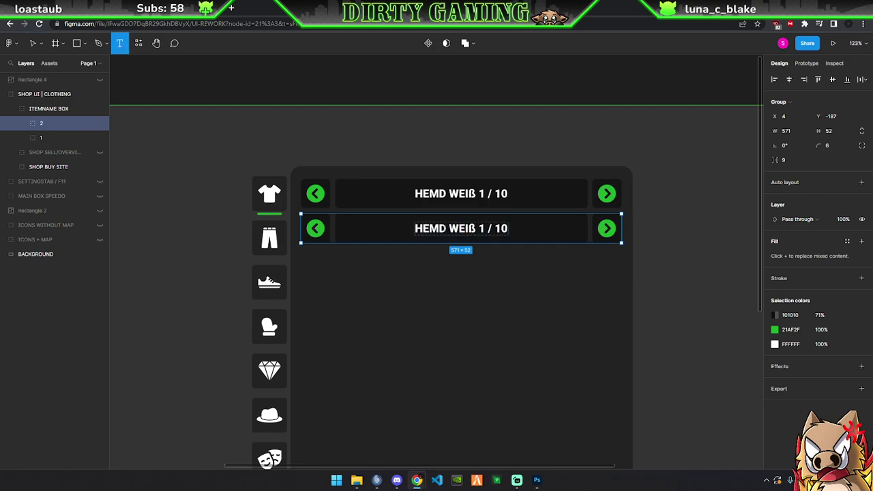
pyautogui.doubleClick(430, 229)
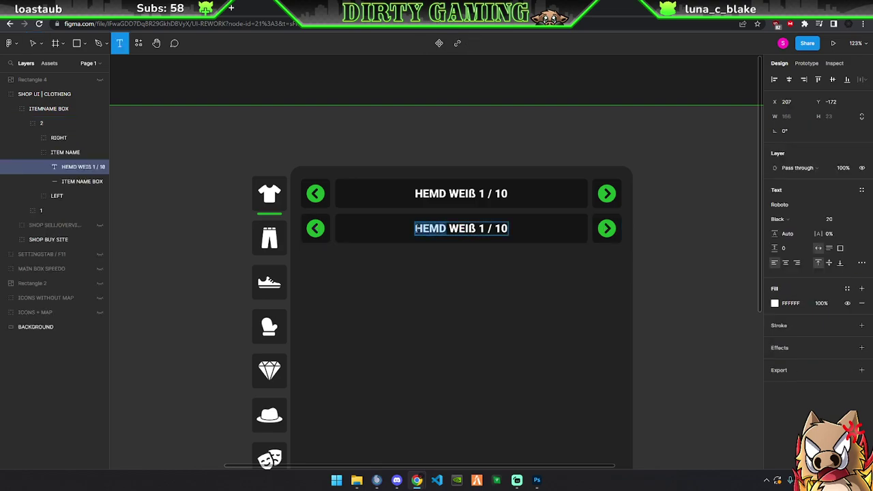
pyautogui.write('Sakko')
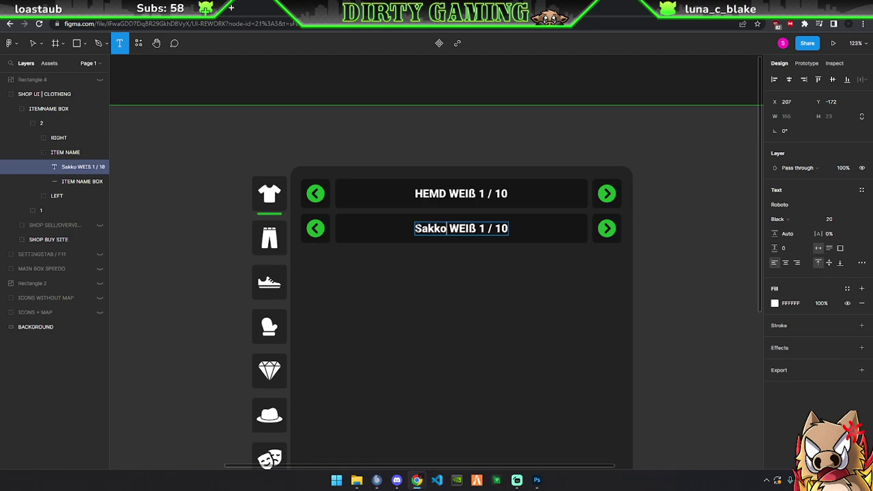
pyautogui.press('BackSpace')
pyautogui.press('BackSpace')
pyautogui.press('BackSpace')
pyautogui.press('BackSpace')
pyautogui.write('AKKO')
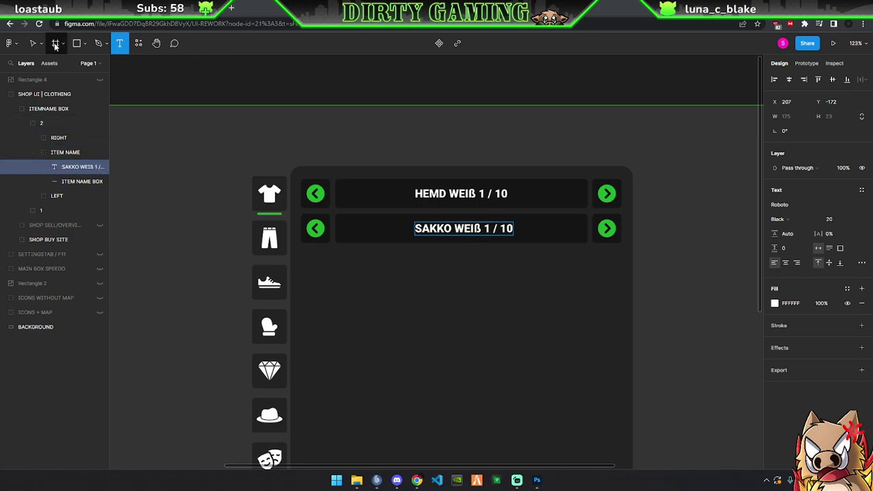
pyautogui.click(33, 42)
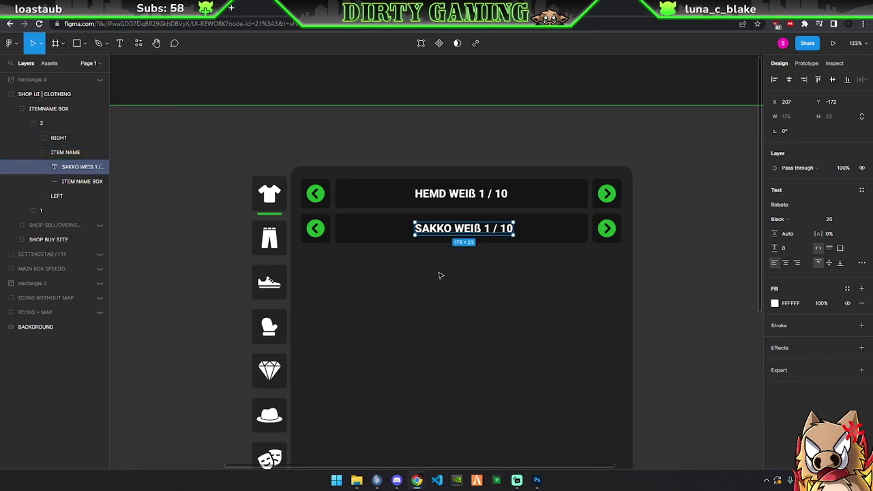
pyautogui.moveTo(467, 231); pyautogui.dragTo(466, 233)
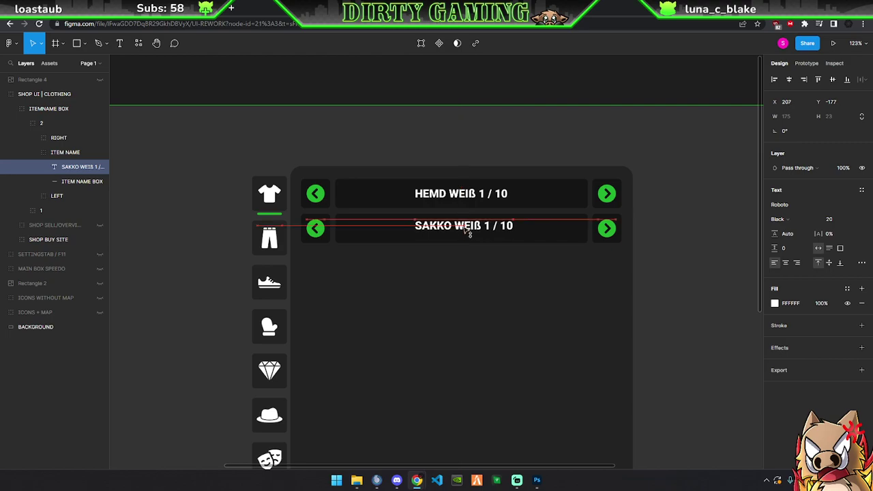
pyautogui.moveTo(465, 232); pyautogui.dragTo(465, 234)
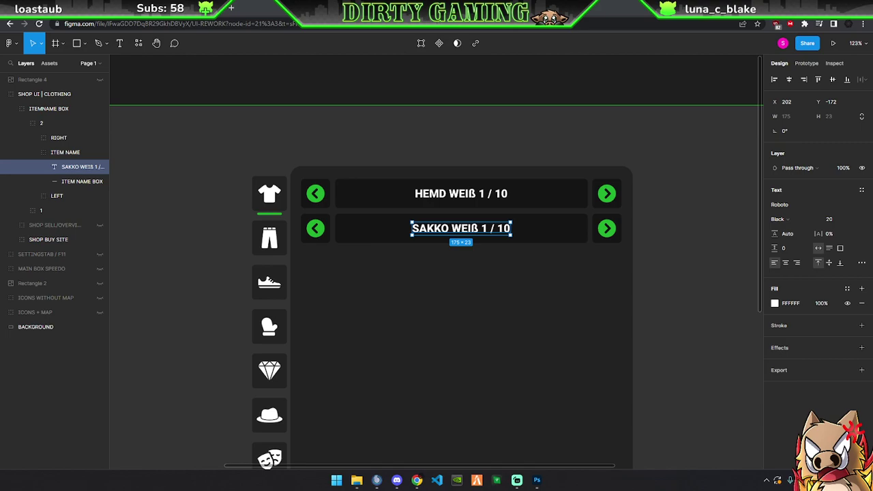
pyautogui.click(356, 142)
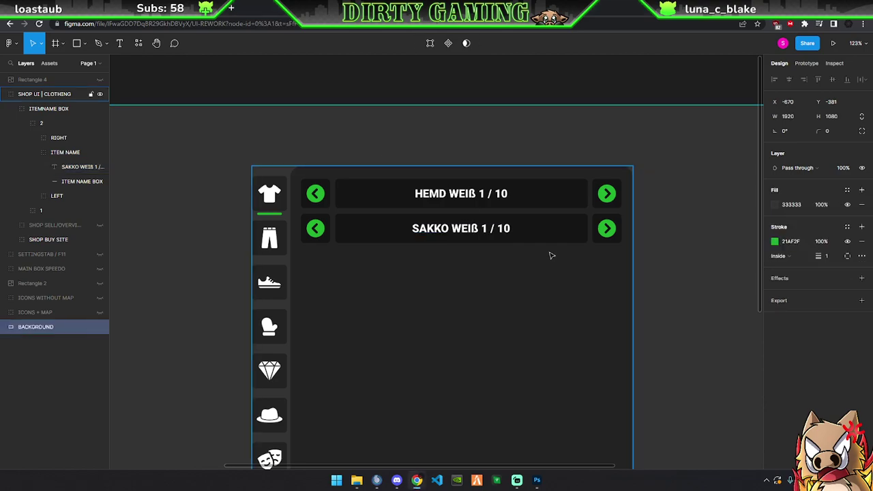
pyautogui.scroll(-1, 466, 256)
pyautogui.scroll(-1, 466, 257)
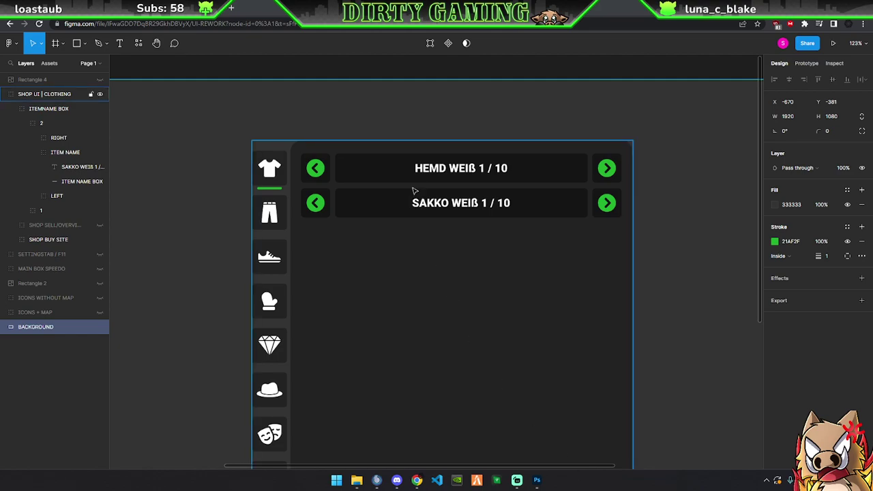
# Narrow the SAKKO ITEM NAME group to 336×61 and centre it in the row
pyautogui.click(33, 152)
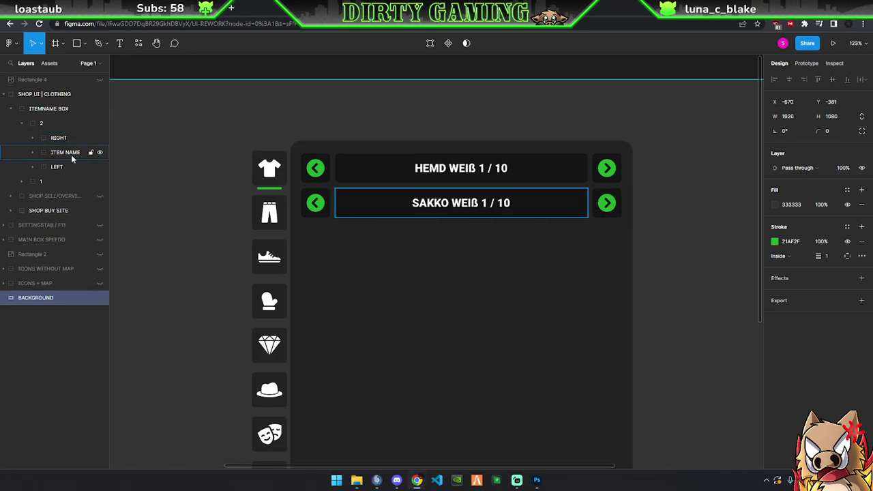
pyautogui.click(65, 152)
pyautogui.moveTo(589, 203)
pyautogui.mouseDown()
pyautogui.moveTo(513, 203)
pyautogui.moveTo(548, 204)
pyautogui.mouseUp()
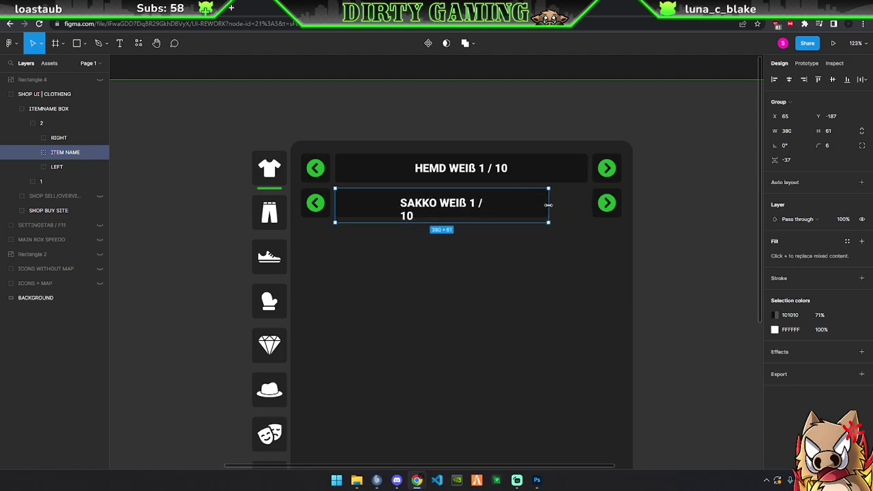
pyautogui.moveTo(495, 208)
pyautogui.mouseDown()
pyautogui.moveTo(554, 203)
pyautogui.moveTo(534, 205)
pyautogui.mouseUp()
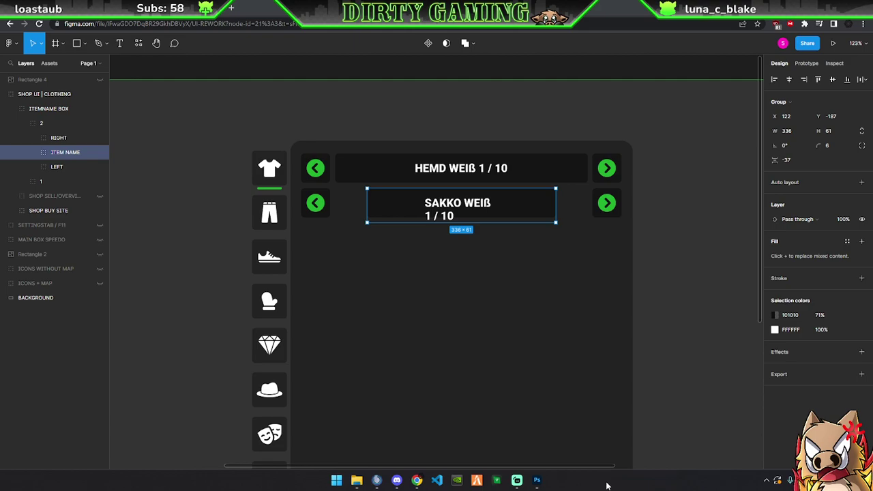
pyautogui.scroll(-3, 587, 346)
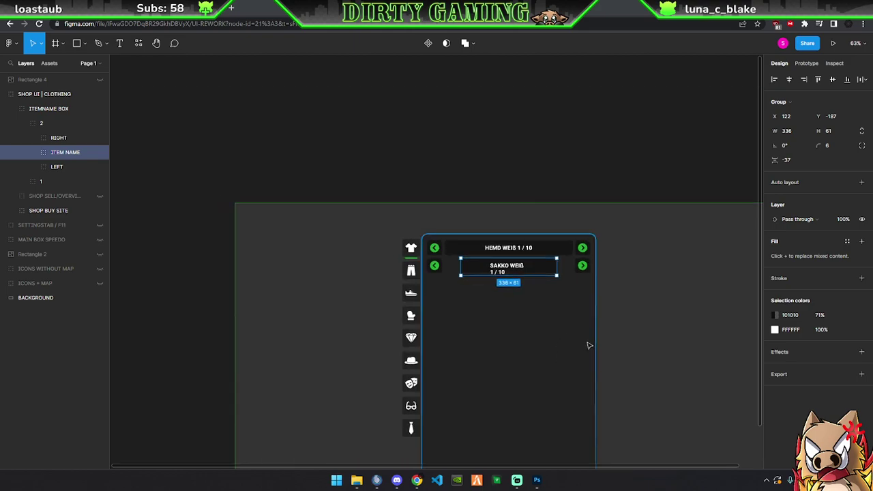
pyautogui.scroll(-2, 606, 318)
pyautogui.scroll(-1, 593, 382)
pyautogui.scroll(1, 624, 339)
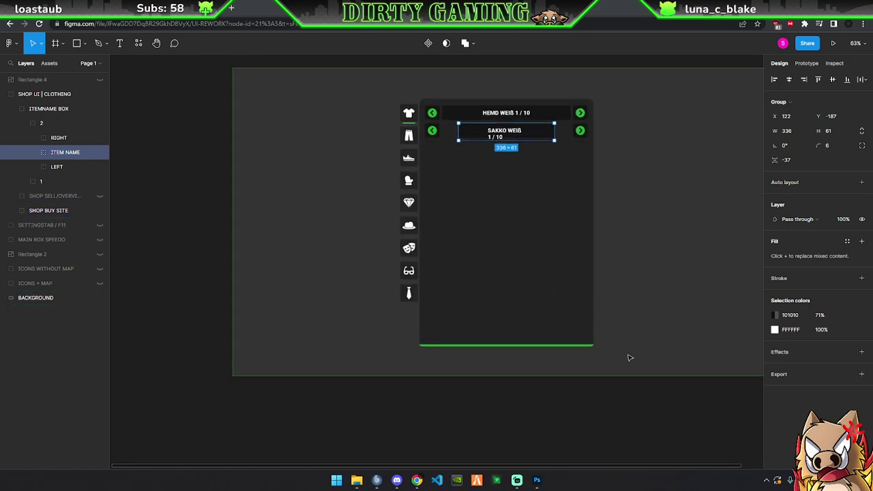
pyautogui.scroll(1, 627, 356)
pyautogui.moveTo(507, 468); pyautogui.dragTo(577, 468)
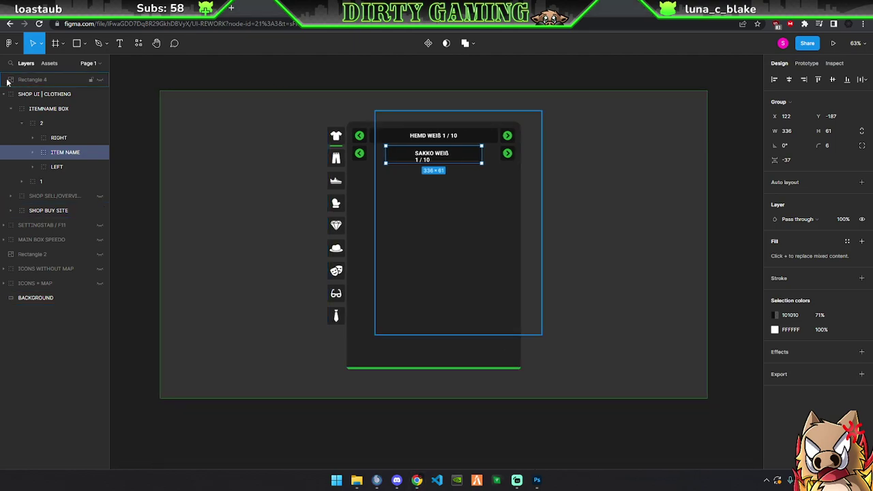
# Shift the SHOP UI | CLOTHING panel left, then move it back right
pyautogui.click(395, 142)
pyautogui.moveTo(435, 211); pyautogui.dragTo(275, 208)
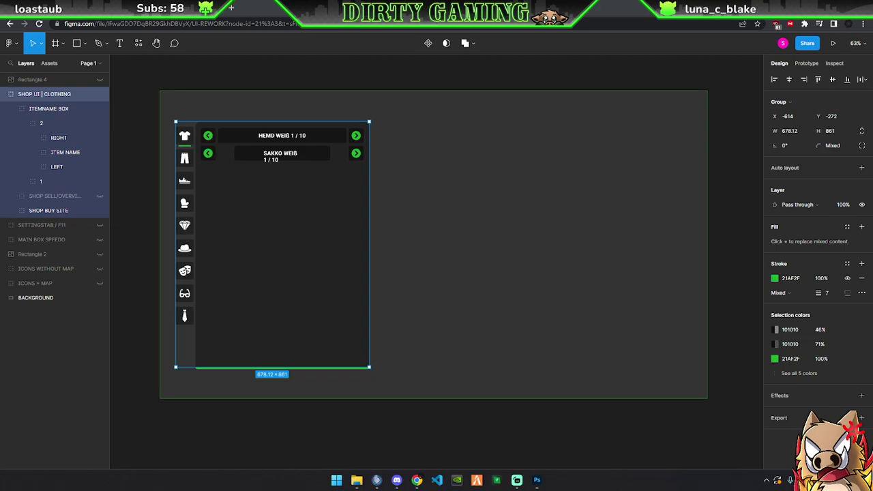
pyautogui.click(397, 479)
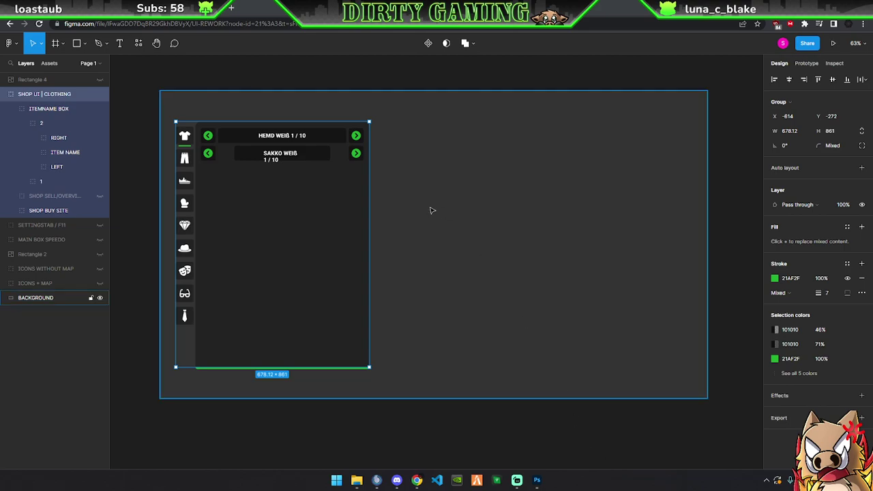
pyautogui.scroll(2, 437, 211)
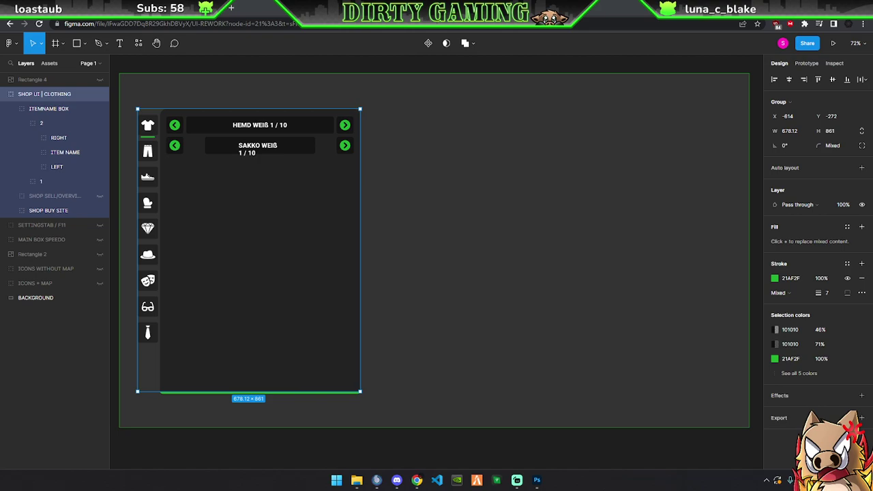
pyautogui.moveTo(236, 238); pyautogui.dragTo(414, 266)
# Undo the SAKKO box resize, restoring it to 450×52 on one line
pyautogui.keyDown('ctrl'); pyautogui.scroll(3, 442, 211); pyautogui.keyUp('ctrl')
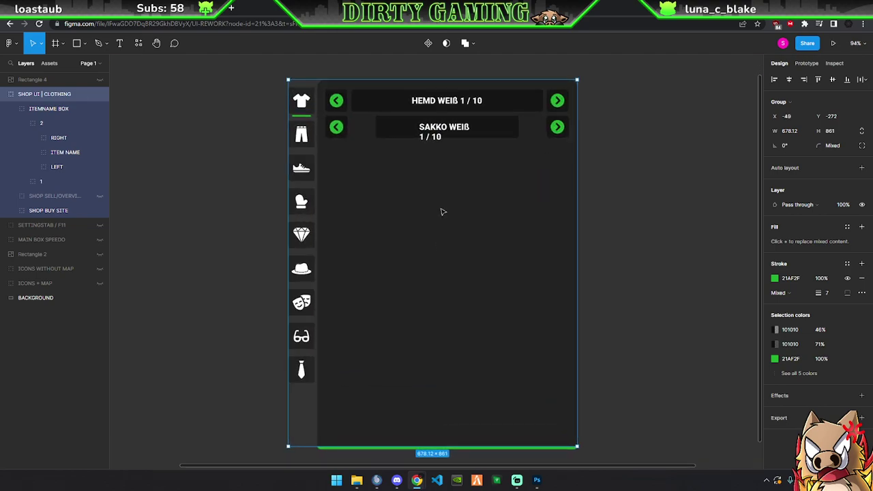
pyautogui.scroll(3, 444, 214)
pyautogui.doubleClick(445, 217)
pyautogui.keyDown('ctrl'); pyautogui.scroll(3, 468, 226); pyautogui.keyUp('ctrl')
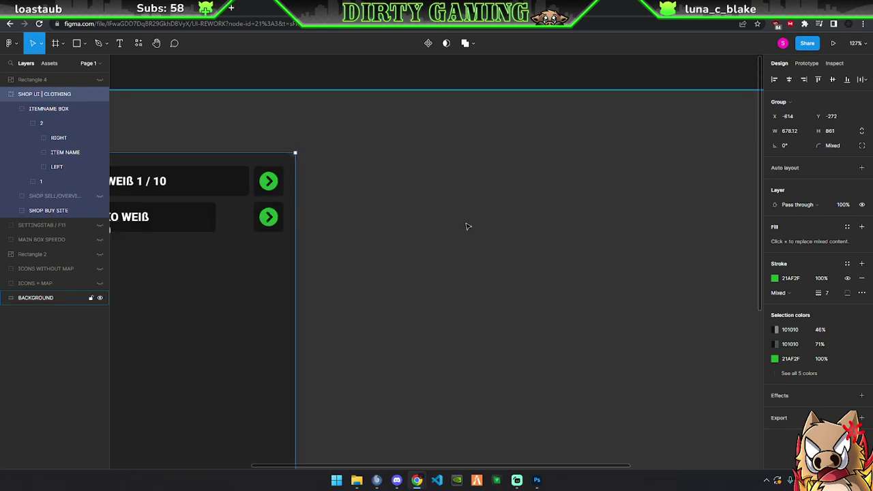
pyautogui.hotkey('ctrl', 'z')
pyautogui.hotkey('ctrl', 'z')
pyautogui.hotkey('ctrl', 'z')
pyautogui.hotkey('ctrl', 'z')
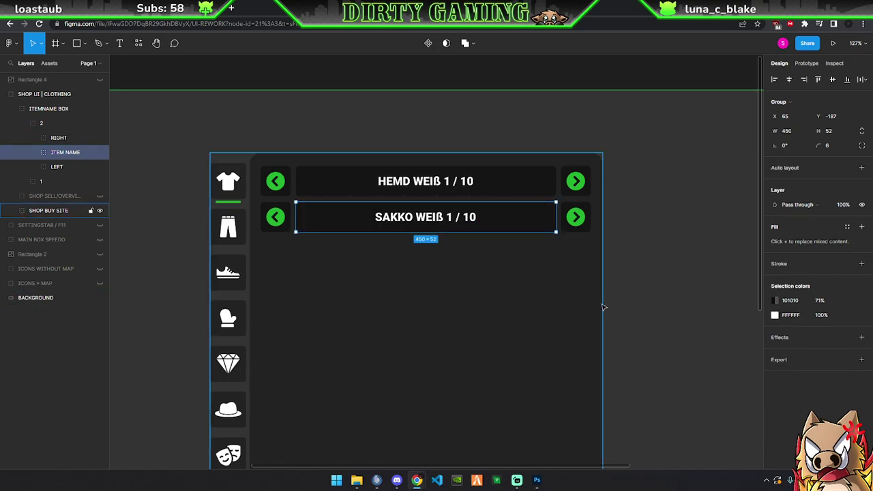
# Widen the MAIN SHOP panel inside SHOP BUY SITE from 647 to 728
pyautogui.click(575, 302)
pyautogui.click(21, 181)
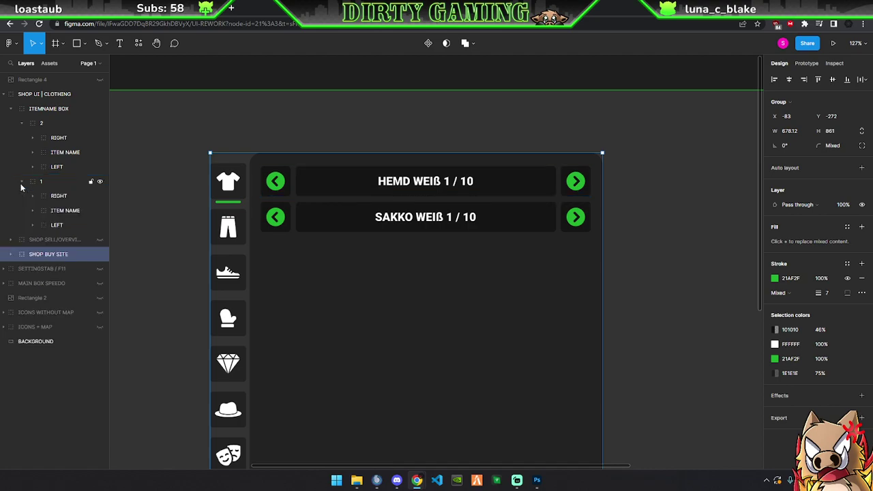
pyautogui.click(22, 180)
pyautogui.click(22, 123)
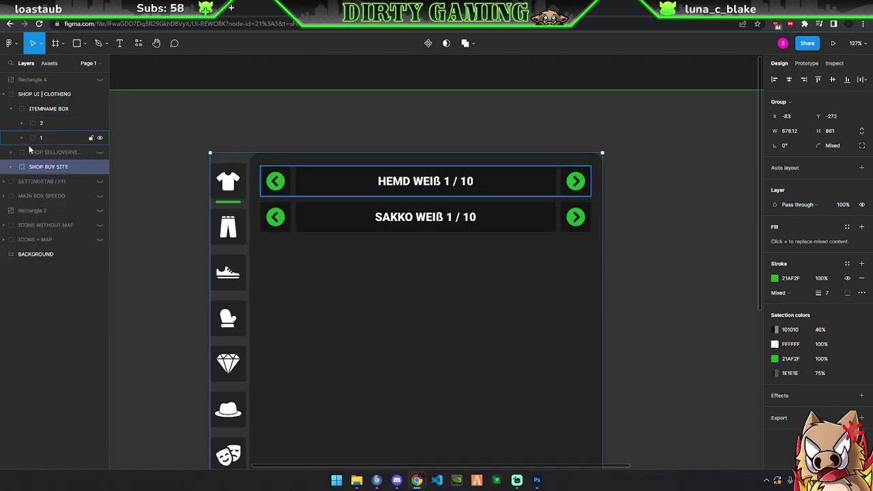
pyautogui.click(12, 169)
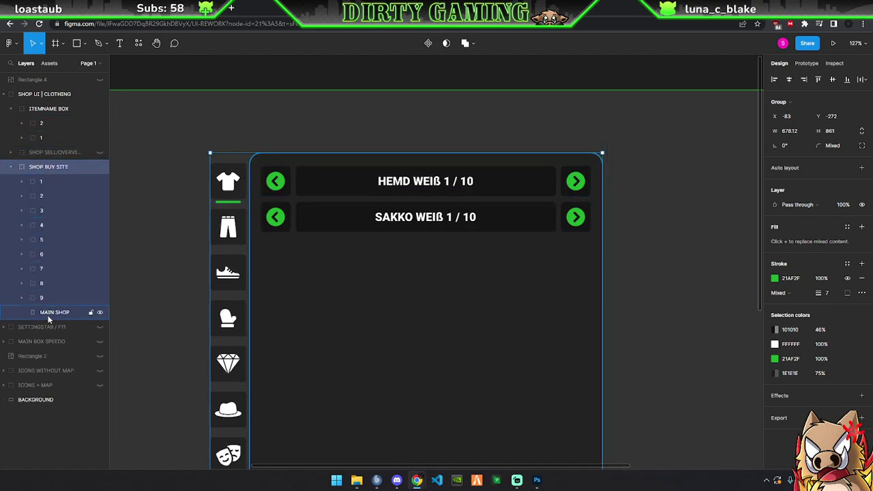
pyautogui.click(52, 312)
pyautogui.moveTo(602, 371); pyautogui.dragTo(671, 363)
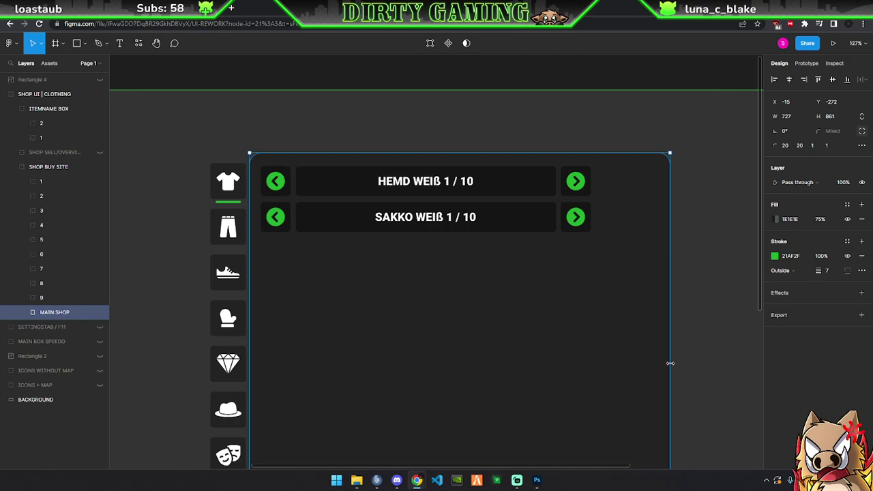
pyautogui.scroll(-5, 674, 371)
pyautogui.scroll(-5, 674, 368)
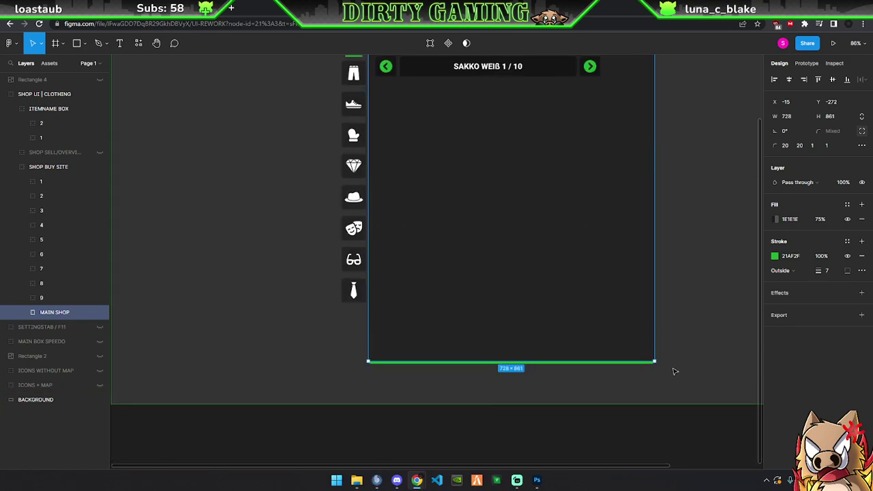
pyautogui.scroll(5, 631, 462)
# Move the HEMD row's RIGHT chevron further right, away from the name bar
pyautogui.moveTo(620, 468); pyautogui.dragTo(674, 468)
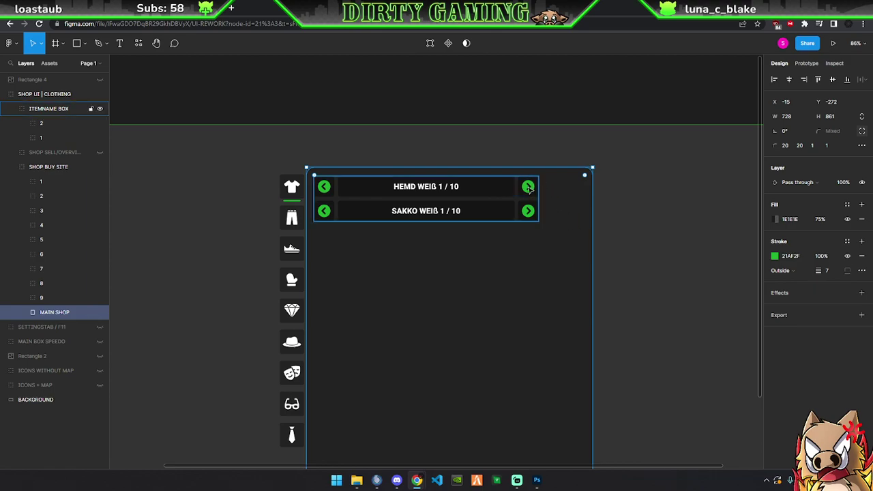
pyautogui.scroll(3, 518, 194)
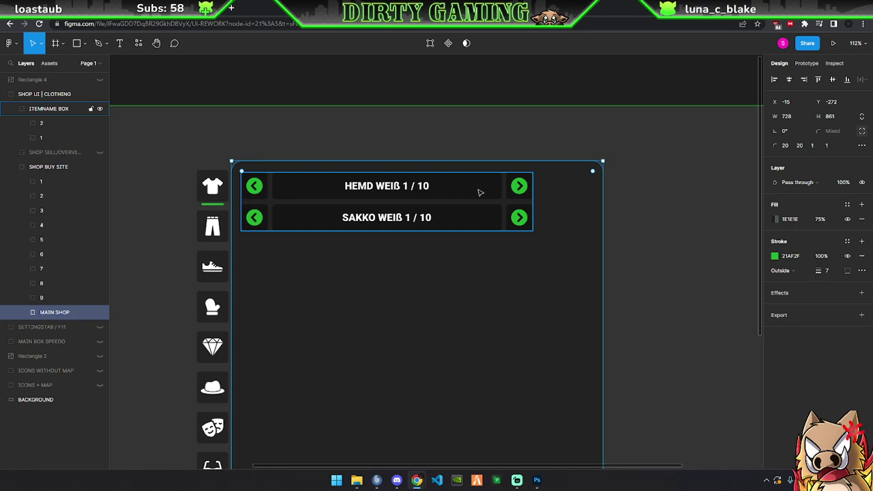
pyautogui.click(28, 141)
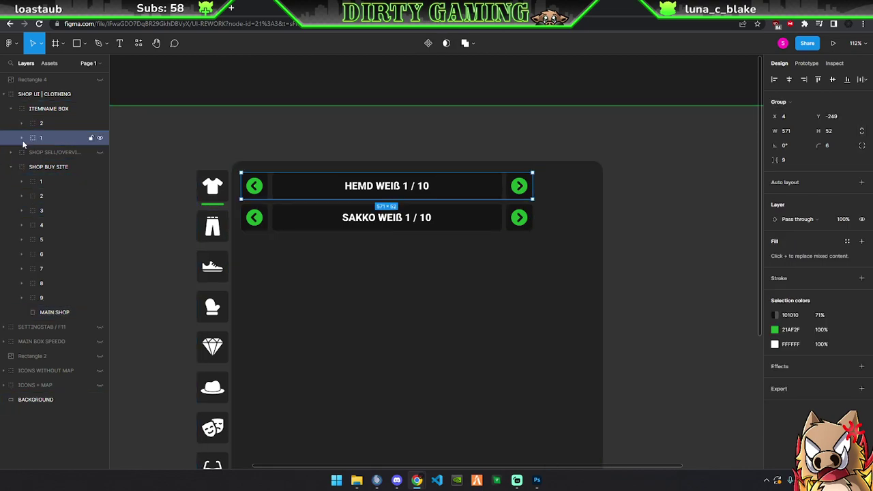
pyautogui.click(26, 137)
pyautogui.click(59, 152)
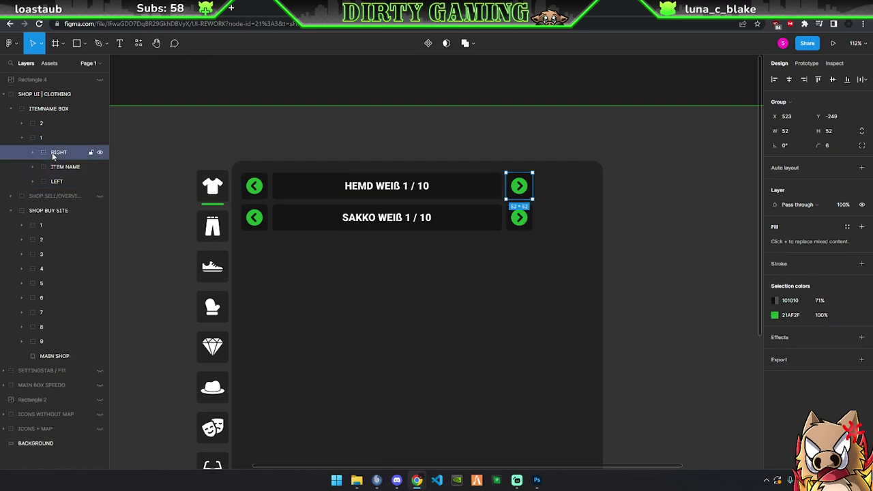
pyautogui.moveTo(521, 187)
pyautogui.mouseDown()
pyautogui.moveTo(583, 187)
pyautogui.moveTo(553, 188)
pyautogui.mouseUp()
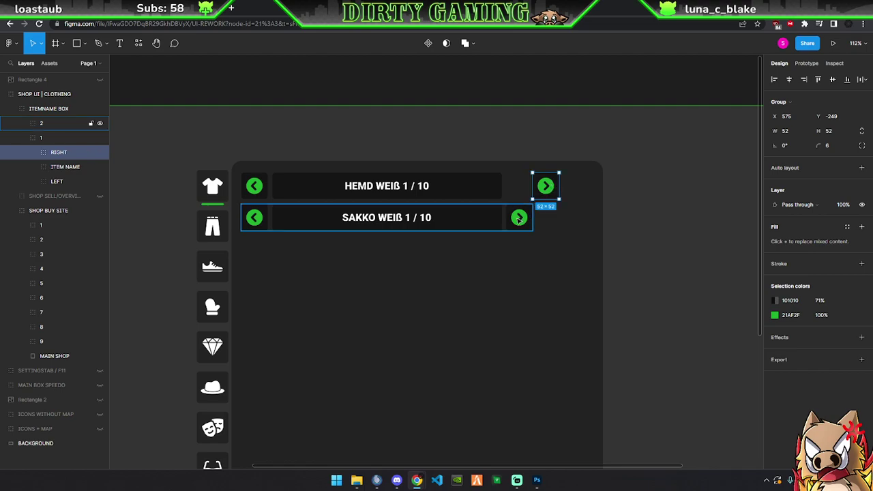
pyautogui.click(61, 167)
pyautogui.click(57, 181)
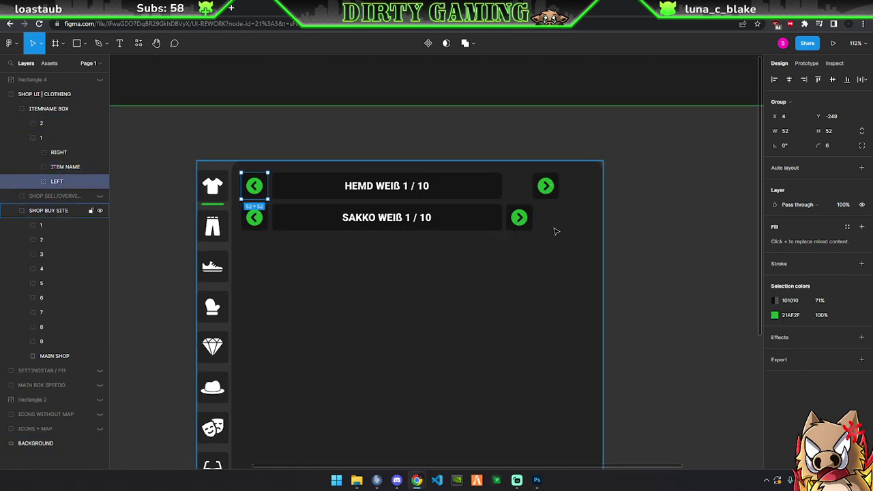
# Align the SAKKO row's RIGHT chevron under the HEMD one at x 575
pyautogui.click(22, 123)
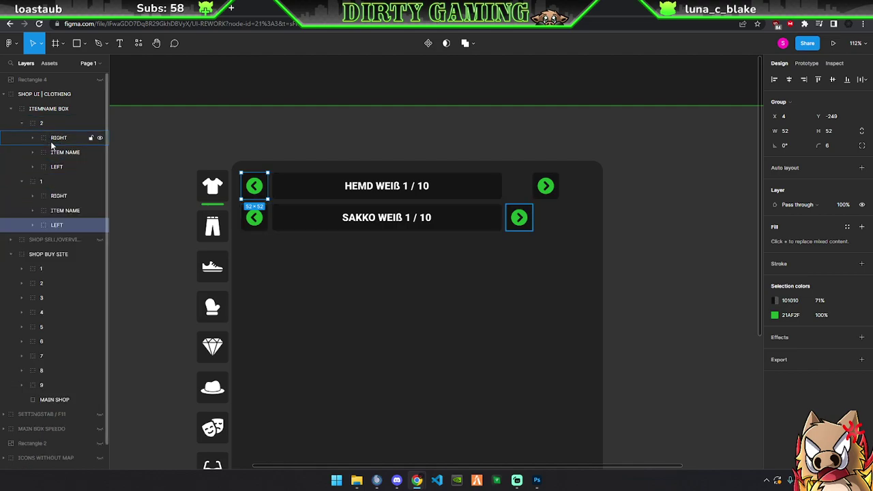
pyautogui.click(59, 137)
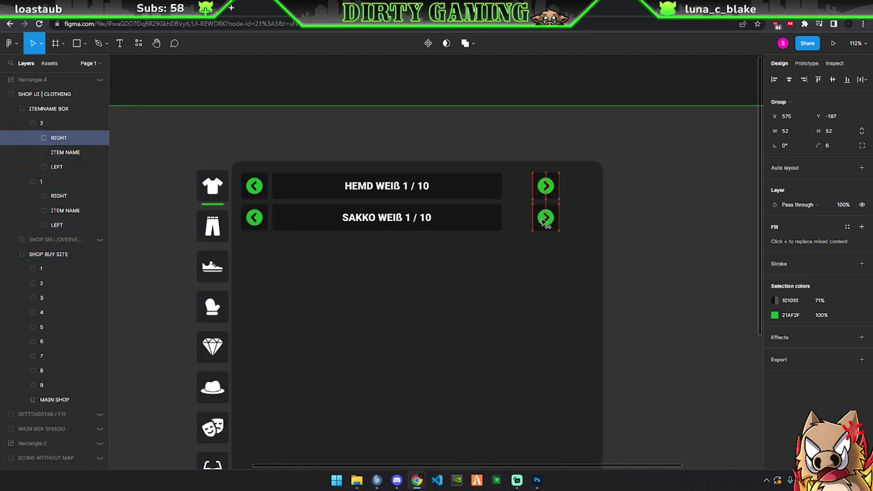
pyautogui.moveTo(519, 219); pyautogui.dragTo(546, 220)
pyautogui.scroll(5, 529, 208)
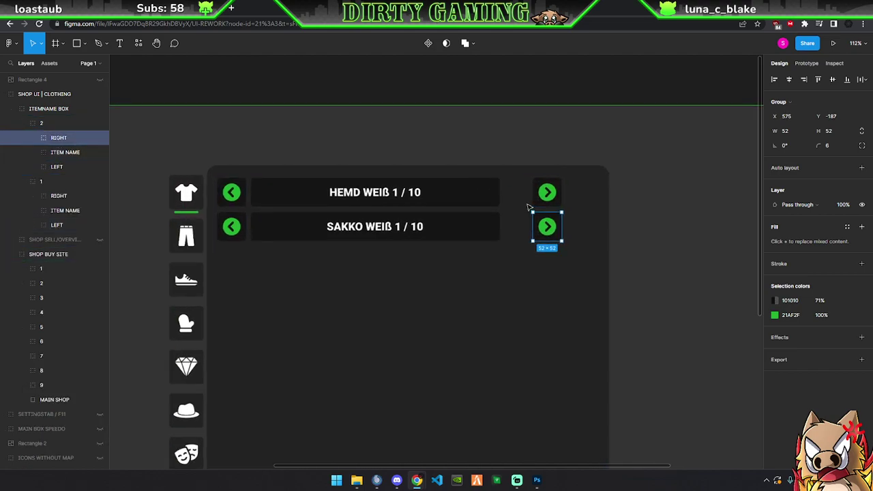
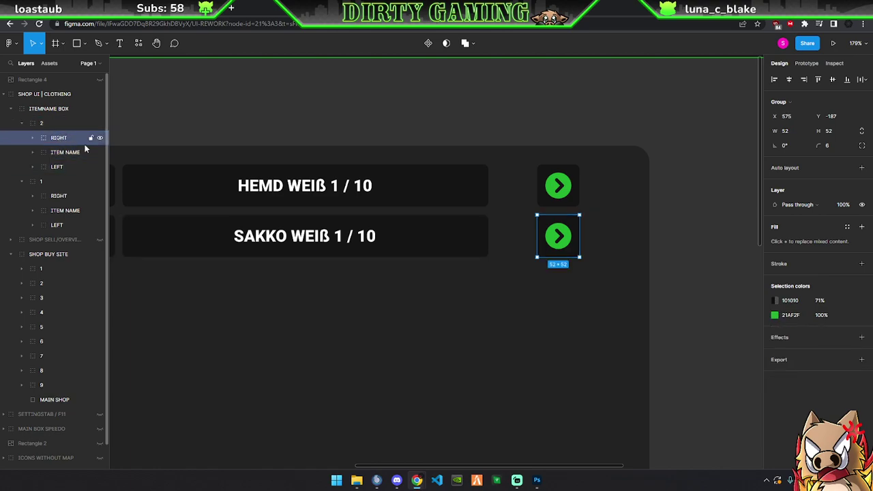
# Move the SAKKO and HEMD arrow buttons left, beside their item boxes
pyautogui.moveTo(558, 247); pyautogui.dragTo(518, 245)
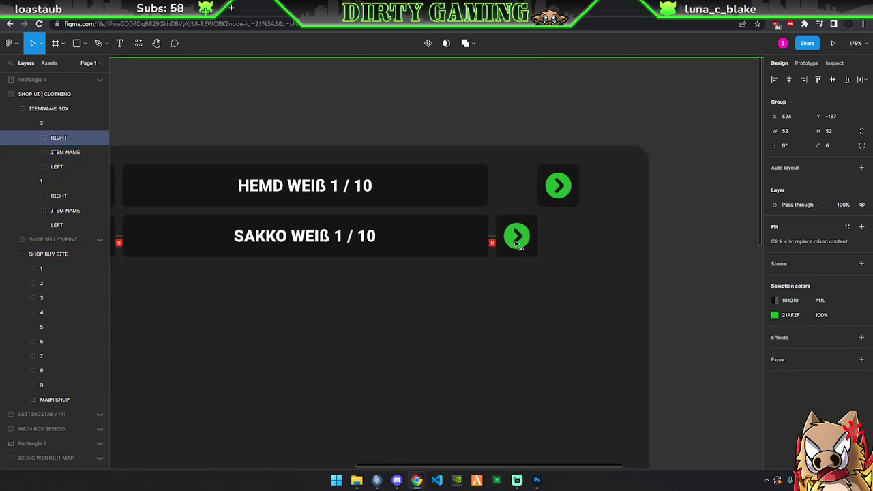
pyautogui.click(59, 196)
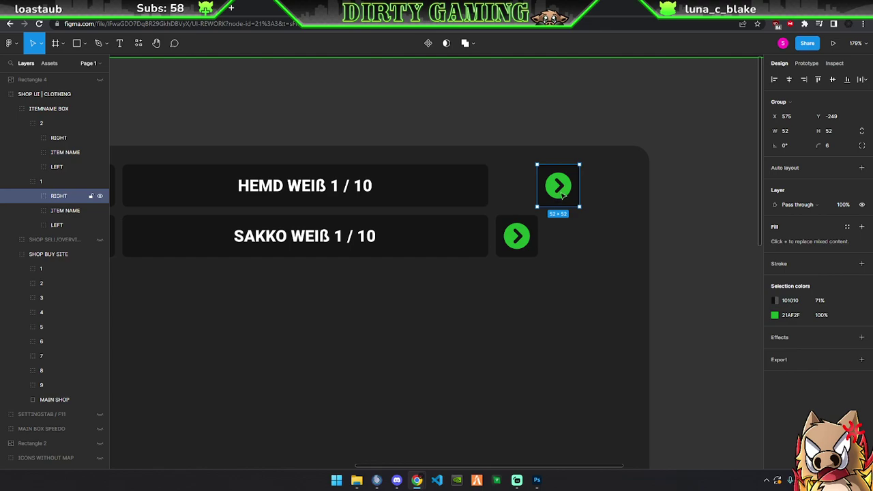
pyautogui.moveTo(561, 196); pyautogui.dragTo(520, 195)
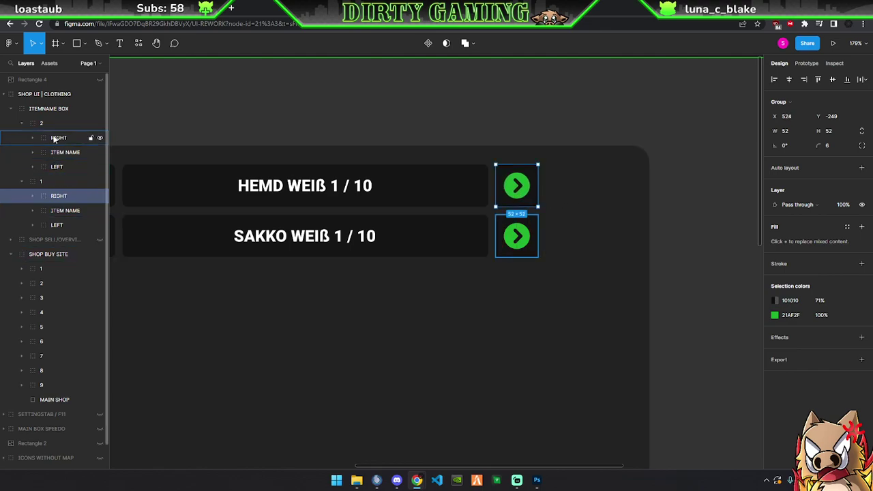
# Duplicate the SAKKO row's arrow button, rename it, and place the copy to its right
pyautogui.click(55, 139)
pyautogui.hotkey('ctrl', 'd')
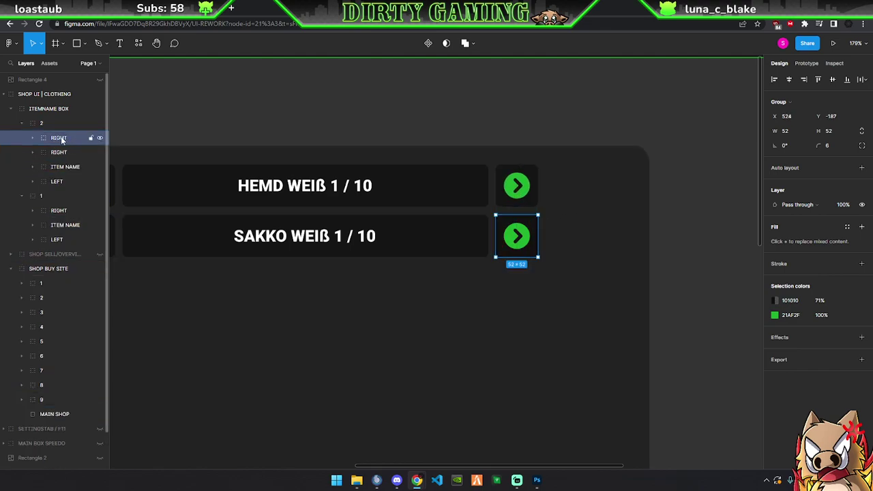
pyautogui.doubleClick(73, 137)
pyautogui.write('1')
pyautogui.write('6x')
pyautogui.press('Return')
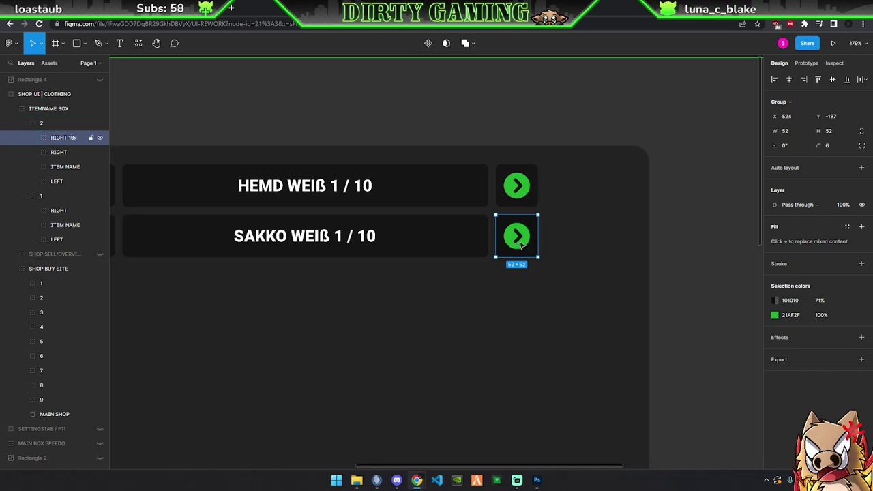
pyautogui.moveTo(521, 243); pyautogui.dragTo(569, 243)
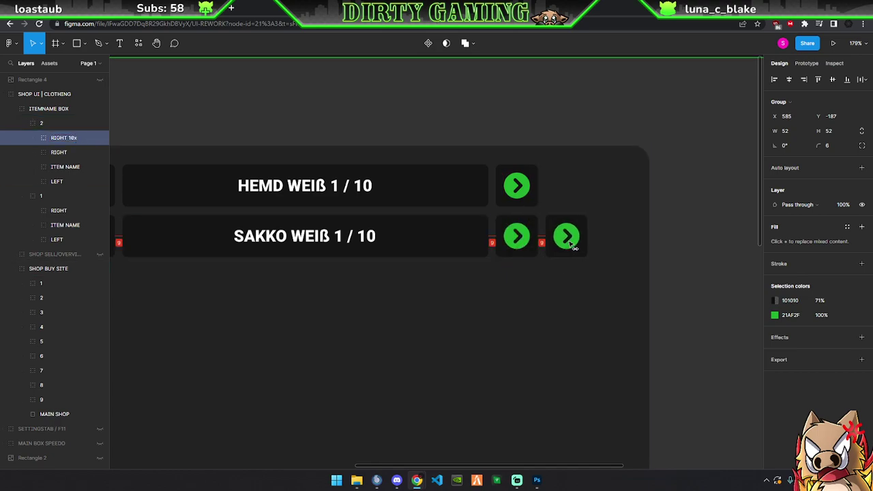
pyautogui.hotkey('ctrl', 'Tab')
# Close the circle-chevron-right icon details and scroll through the Font Awesome icon page
pyautogui.click(744, 245)
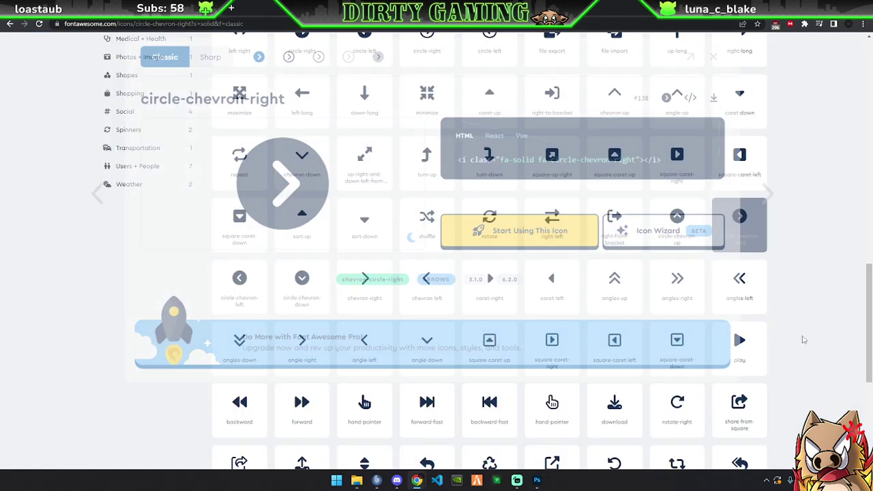
pyautogui.scroll(1, 551, 339)
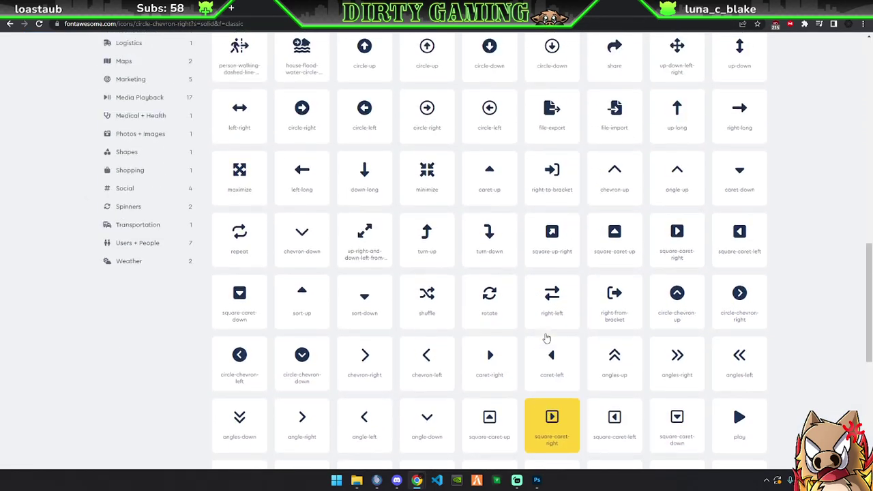
pyautogui.scroll(1, 551, 339)
pyautogui.scroll(3, 552, 332)
pyautogui.scroll(3, 552, 332)
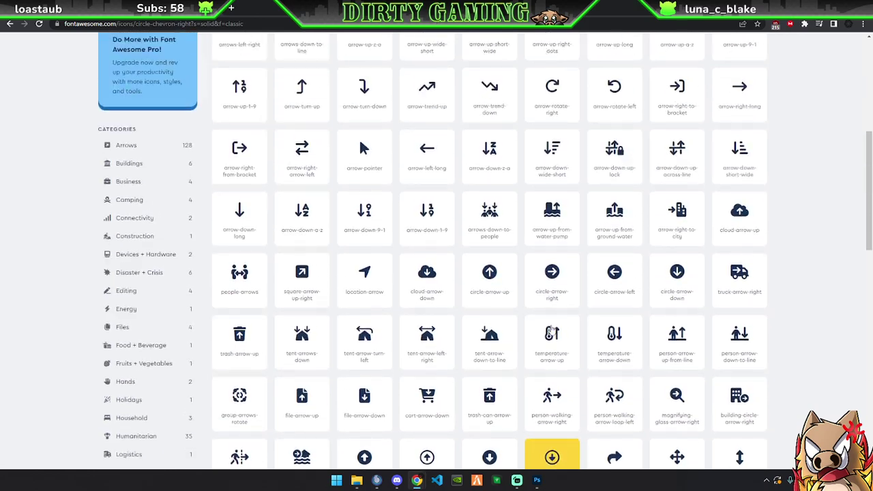
pyautogui.scroll(-6, 552, 332)
pyautogui.scroll(-4, 552, 332)
pyautogui.scroll(2, 551, 331)
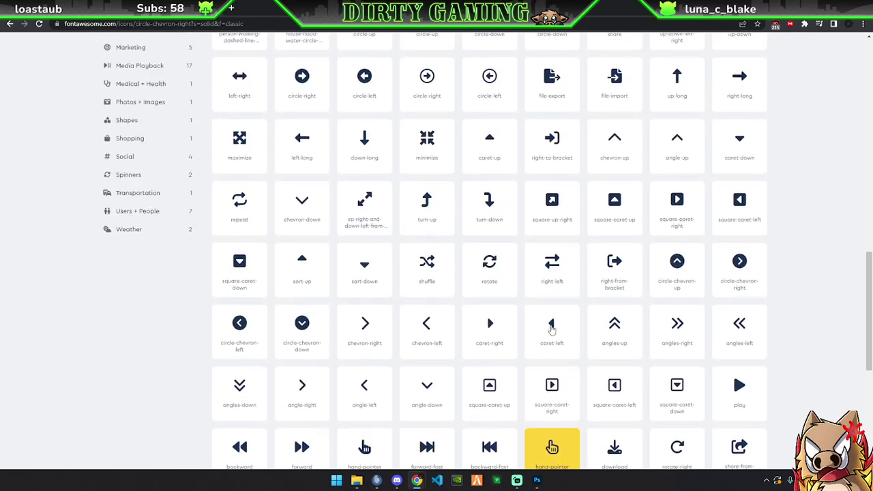
pyautogui.scroll(-3, 512, 331)
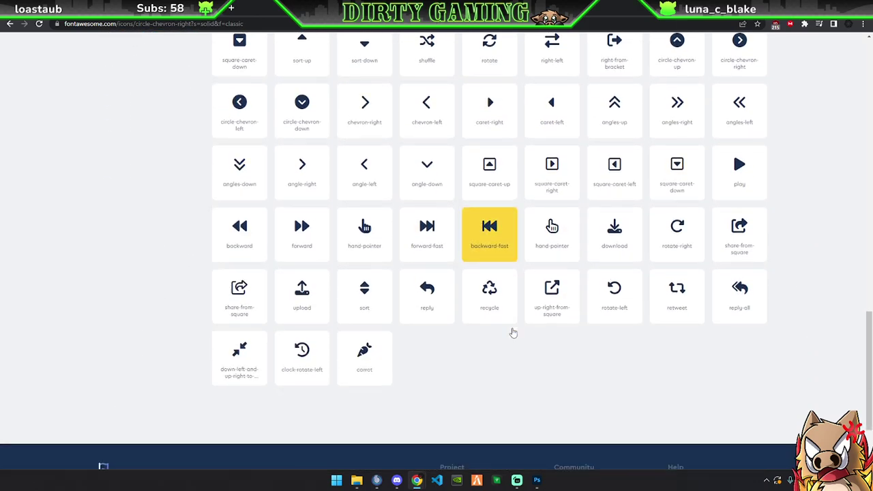
pyautogui.scroll(-1, 512, 328)
pyautogui.scroll(4, 512, 328)
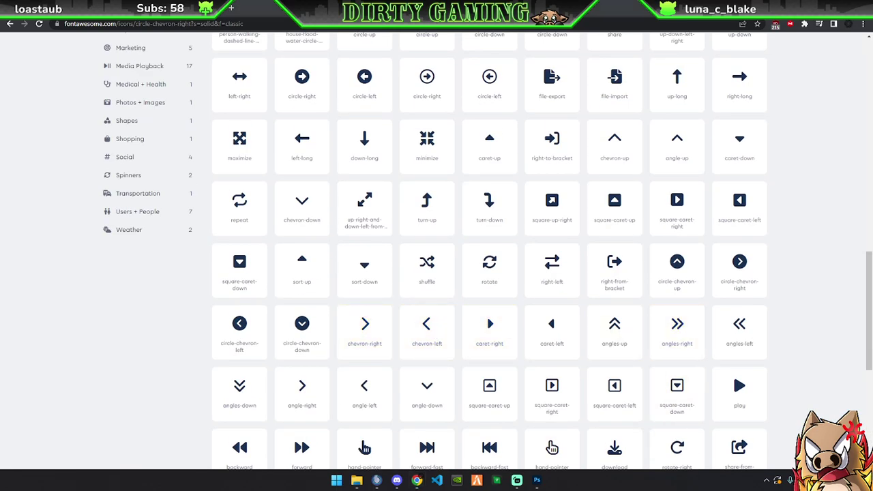
pyautogui.scroll(-5, 577, 346)
pyautogui.scroll(5, 577, 346)
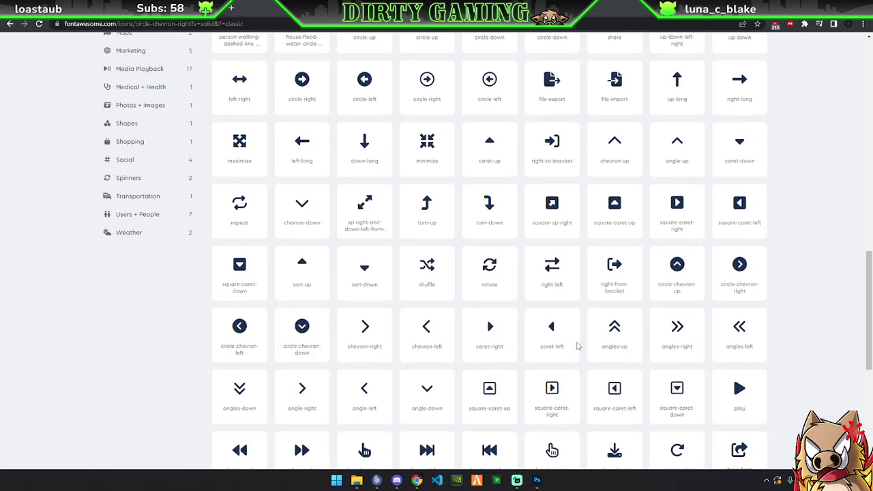
pyautogui.scroll(3, 577, 346)
pyautogui.scroll(2, 577, 346)
pyautogui.scroll(2, 577, 347)
pyautogui.scroll(3, 577, 347)
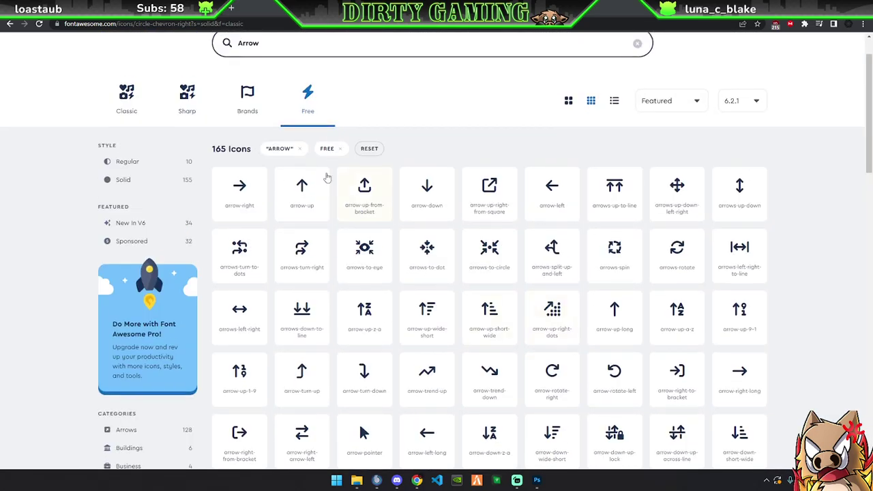
# Search Font Awesome for 'double' and copy the angles-right glyph
pyautogui.click(279, 54)
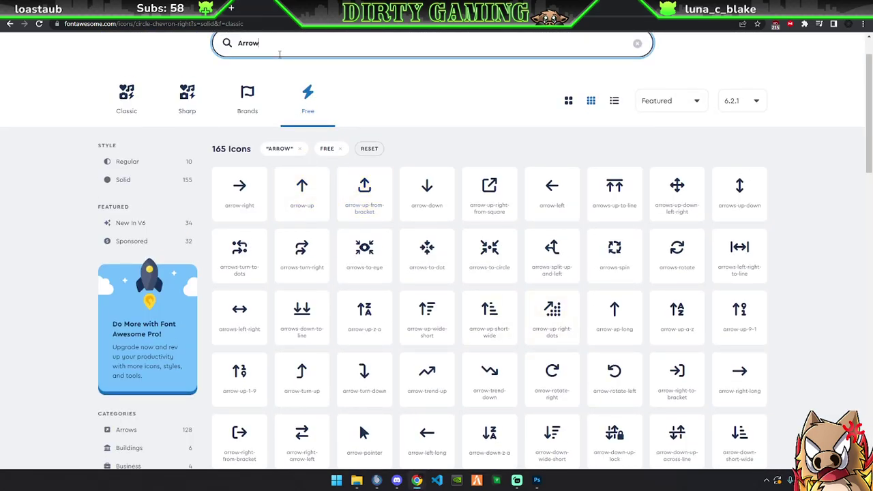
pyautogui.write('double')
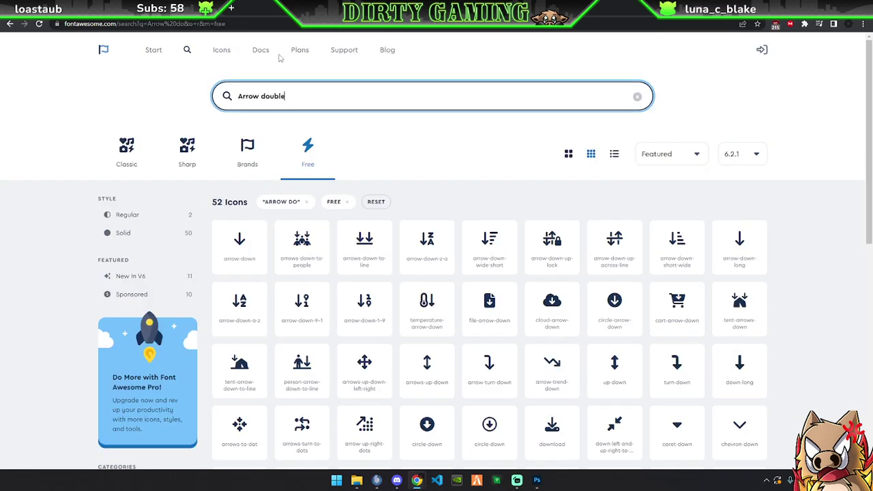
pyautogui.click(566, 335)
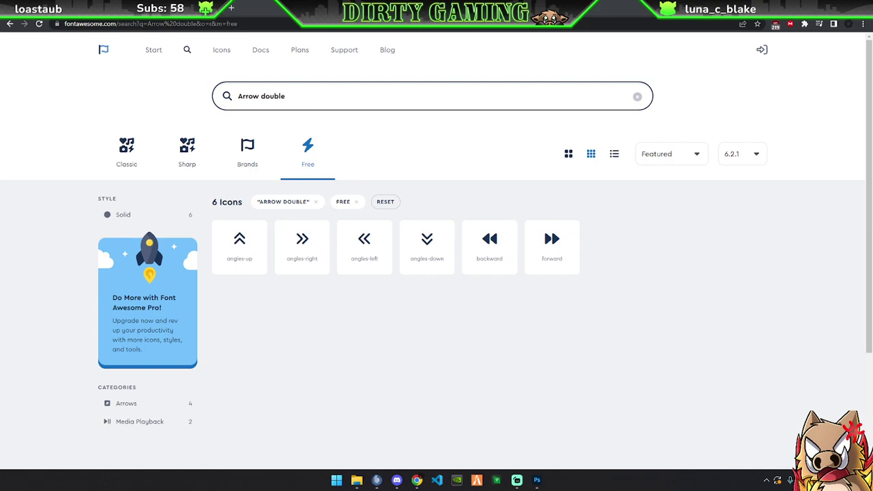
pyautogui.click(302, 245)
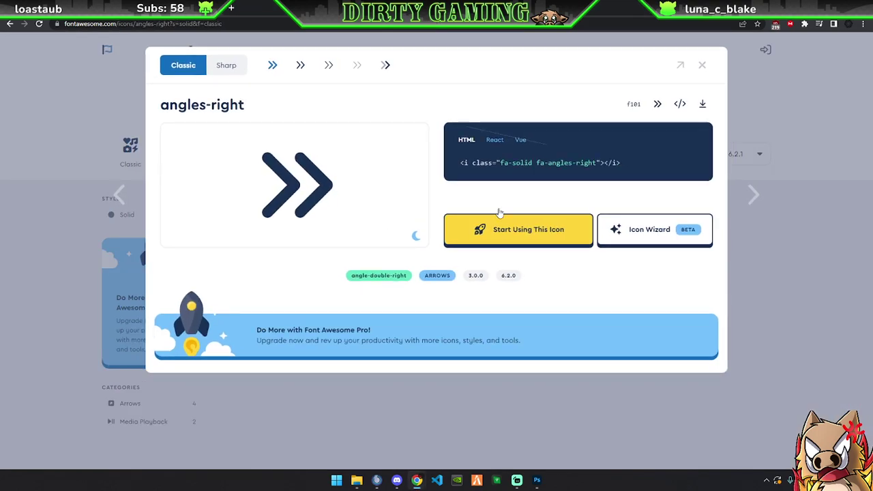
pyautogui.click(661, 103)
pyautogui.hotkey('alt', 'Tab')
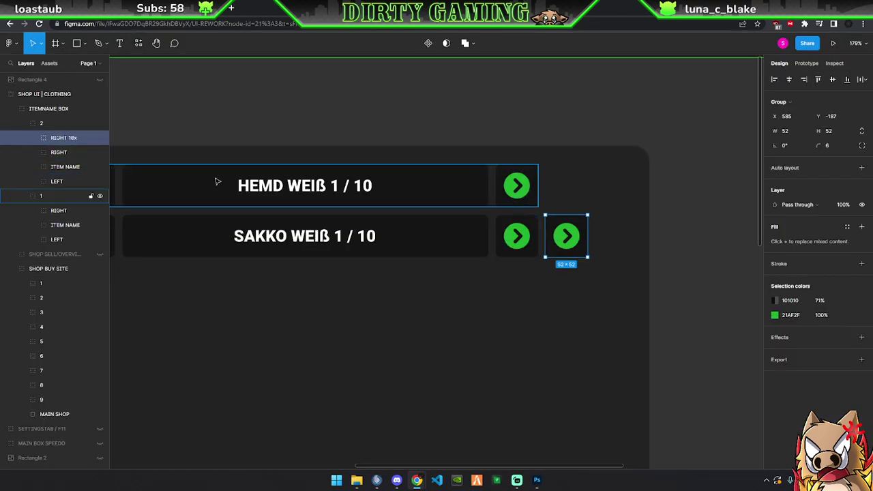
# Replace the duplicate button's chevron with the double-chevron glyph and centre it
pyautogui.doubleClick(572, 239)
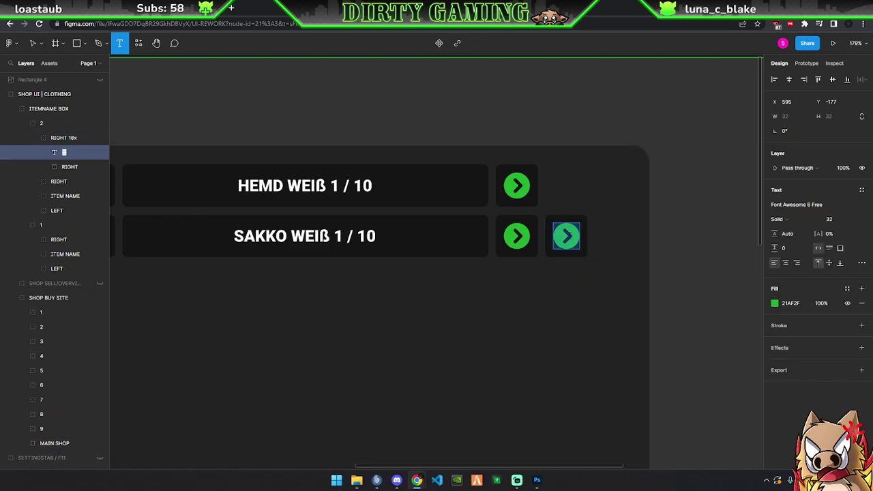
pyautogui.click(31, 42)
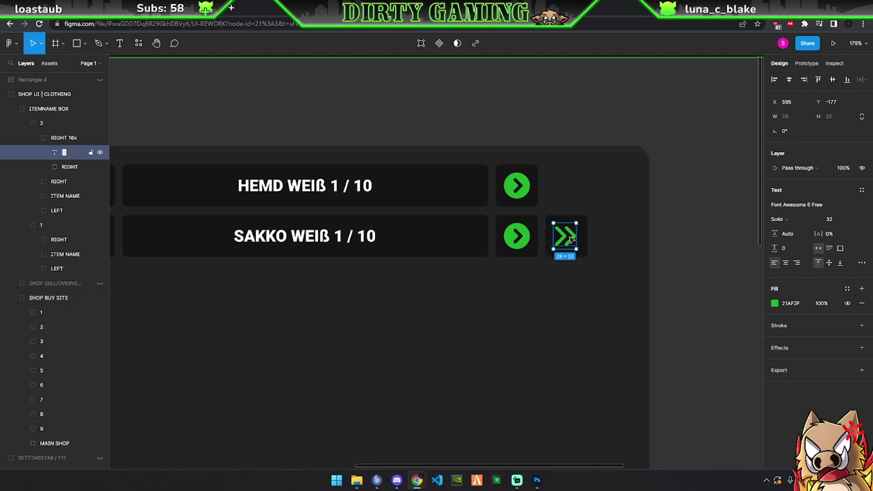
pyautogui.moveTo(573, 239); pyautogui.dragTo(574, 240)
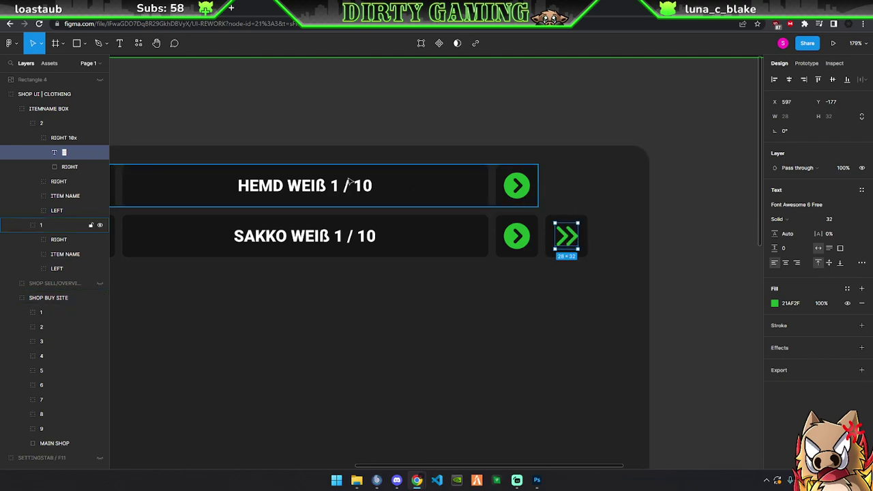
# Paste a copy of the RIGHT 10x double-chevron button at the HEMD row's end
pyautogui.click(33, 137)
pyautogui.click(41, 137)
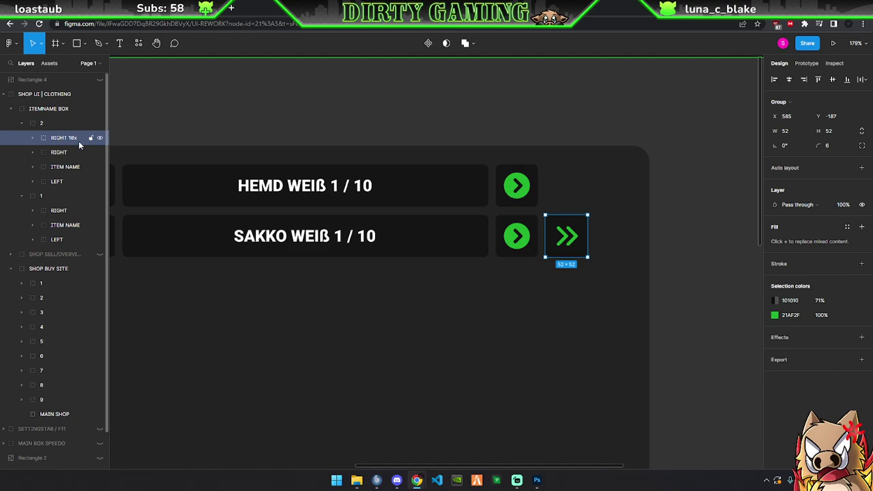
pyautogui.click(57, 196)
pyautogui.hotkey('ctrl', 'v')
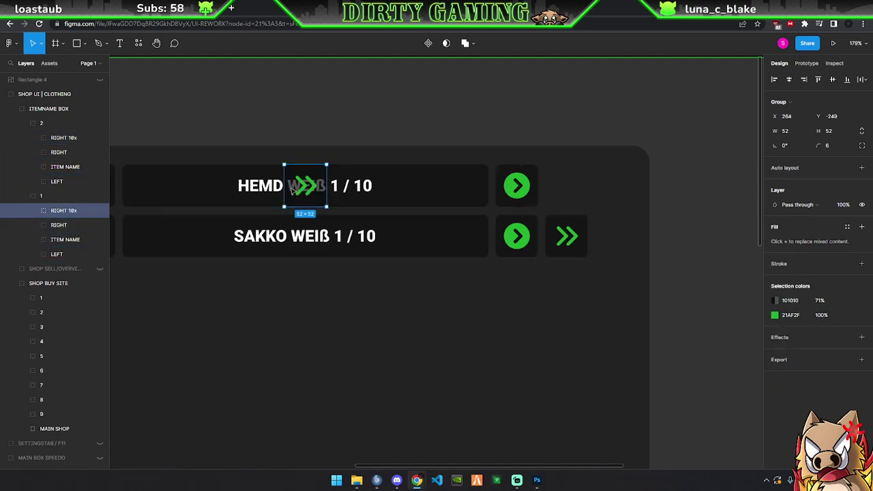
pyautogui.moveTo(310, 186); pyautogui.dragTo(557, 191)
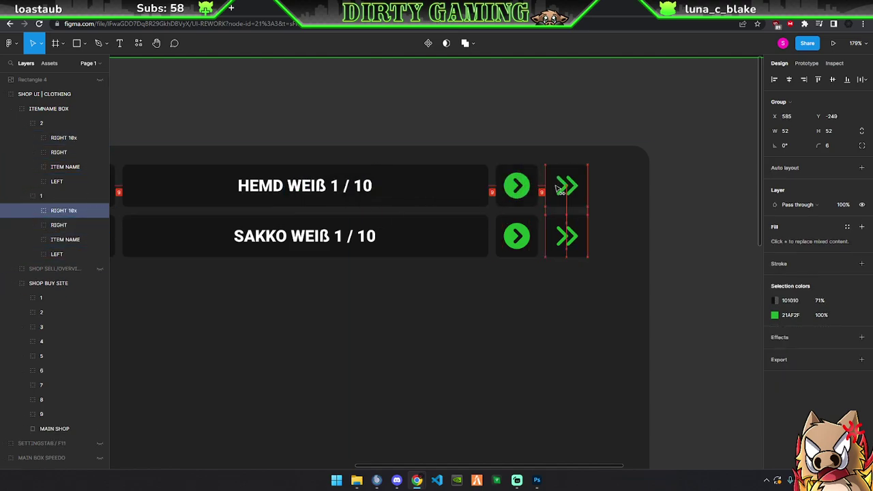
pyautogui.click(571, 309)
pyautogui.keyDown('ctrl'); pyautogui.scroll(-5, 571, 310); pyautogui.keyUp('ctrl')
pyautogui.keyDown('ctrl'); pyautogui.scroll(2, 571, 310); pyautogui.keyUp('ctrl')
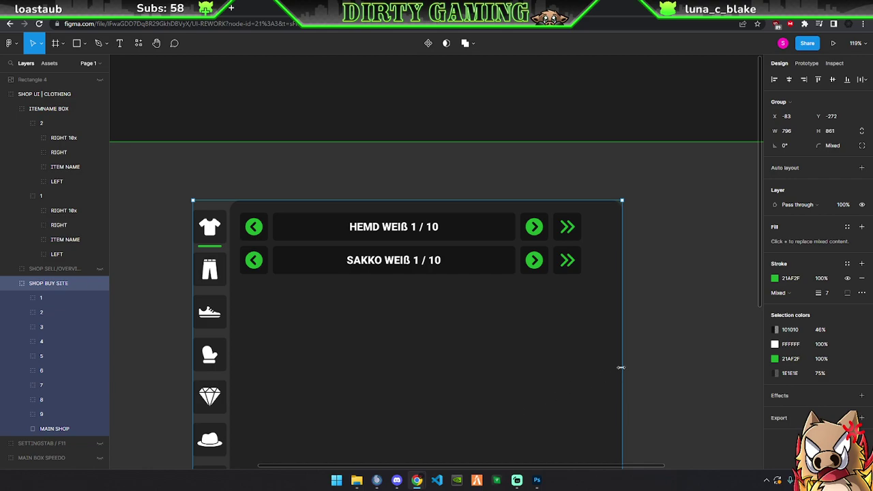
pyautogui.keyDown('ctrl'); pyautogui.scroll(2, 620, 368); pyautogui.keyUp('ctrl')
pyautogui.hscroll(3, 600, 410)
# Search Font Awesome for 'cart' and copy the cart-shopping glyph
pyautogui.hotkey('ctrl', 'Tab')
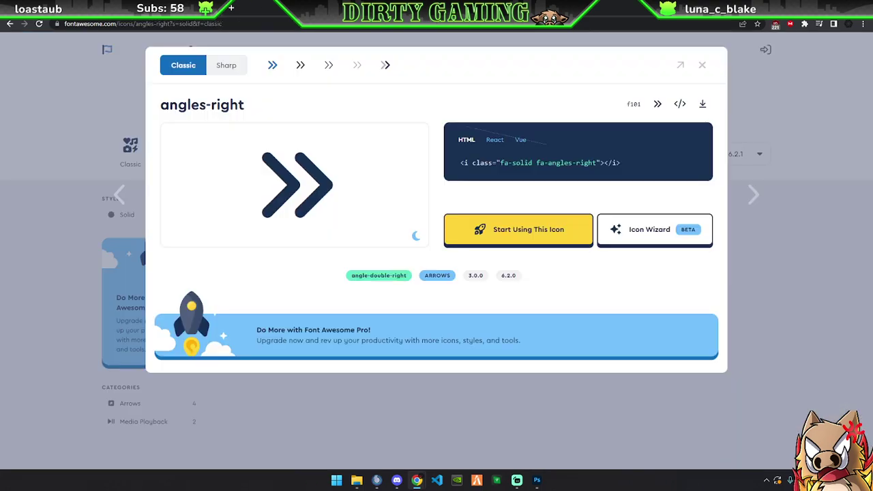
pyautogui.click(99, 116)
pyautogui.write('cart')
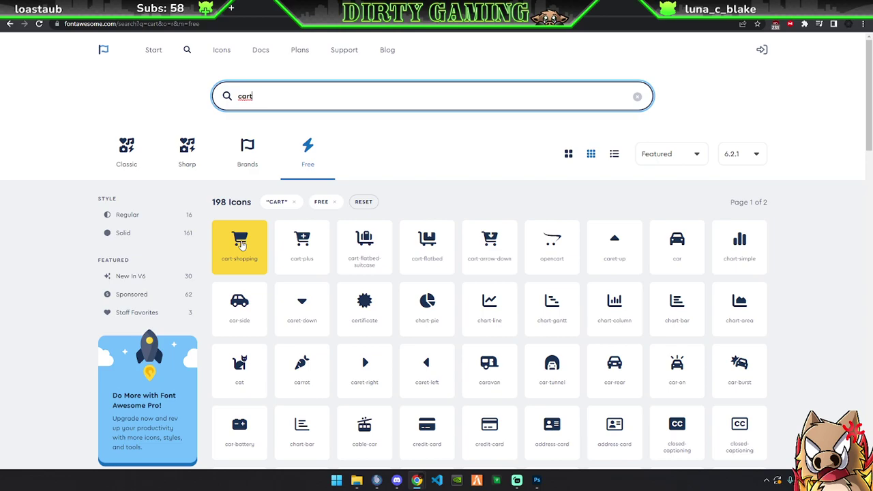
pyautogui.click(242, 246)
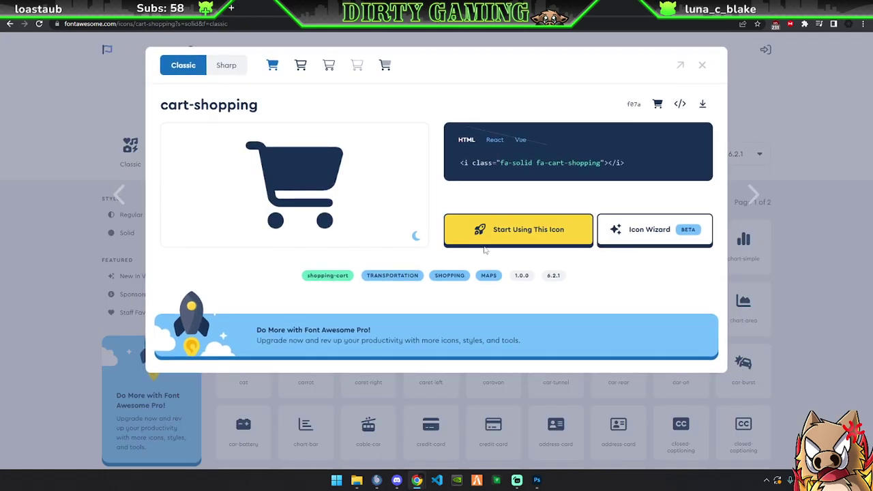
pyautogui.click(658, 104)
pyautogui.hotkey('ctrl', 'Tab')
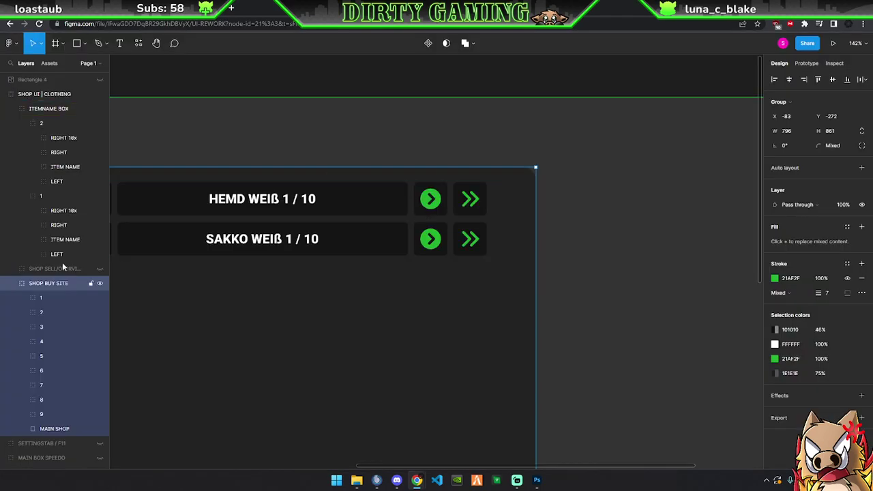
# Duplicate the SAKKO double-chevron button and swap its glyph for a centred cart icon
pyautogui.click(57, 138)
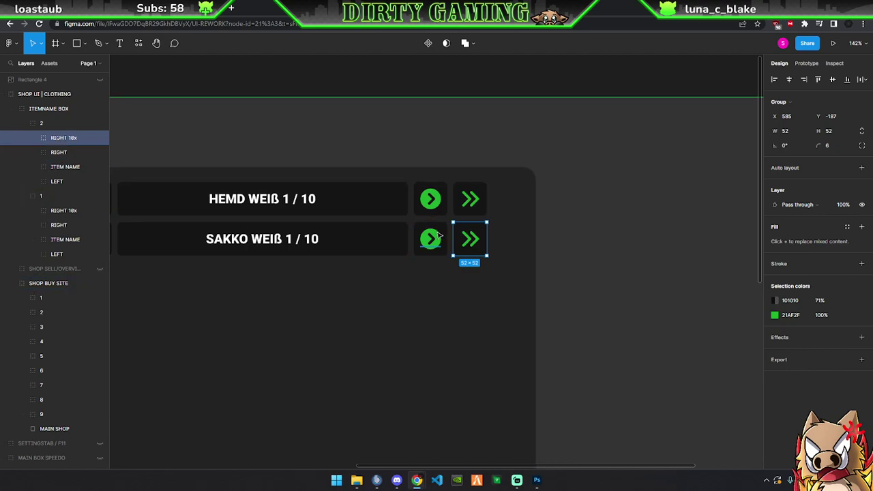
pyautogui.moveTo(476, 240); pyautogui.dragTo(507, 242)
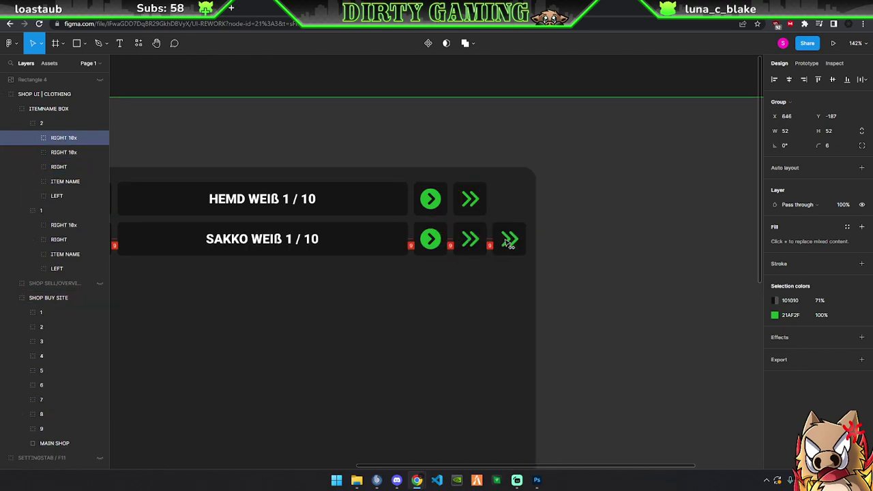
pyautogui.hotkey('ctrl', 'Tab')
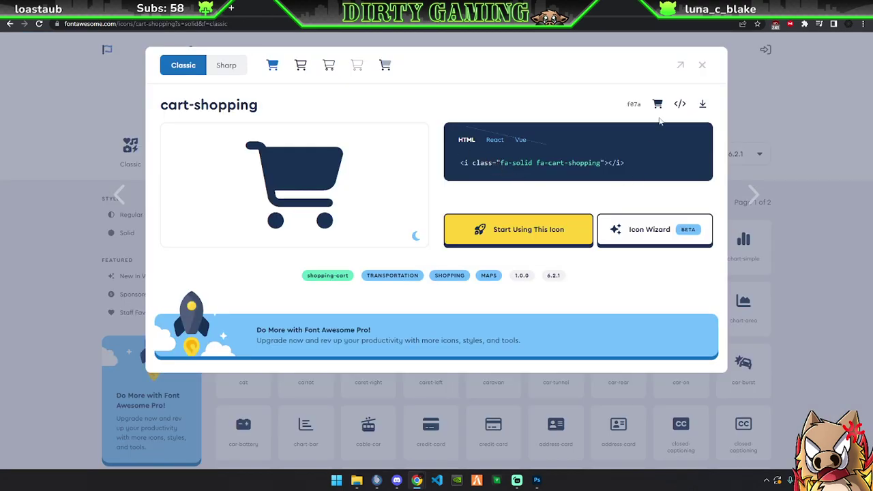
pyautogui.click(658, 104)
pyautogui.hotkey('ctrl', 'Tab')
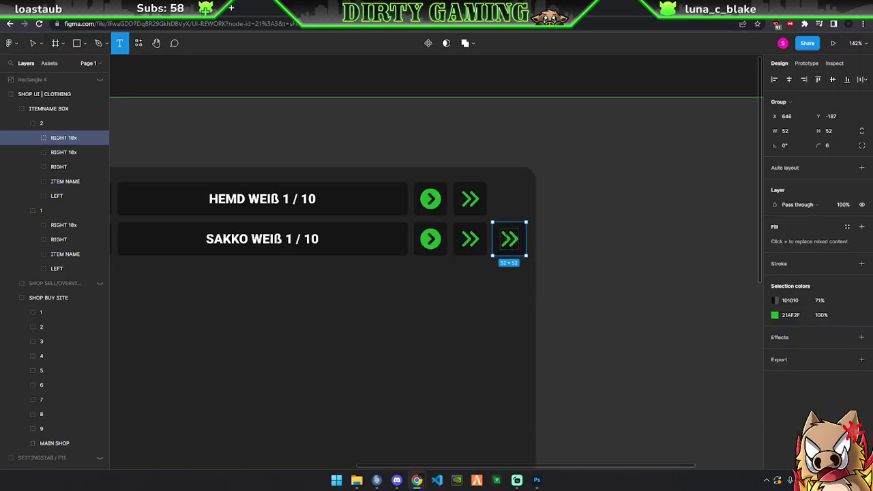
pyautogui.press('Return')
pyautogui.press('Return')
pyautogui.hotkey('ctrl', 'v')
pyautogui.press('Escape')
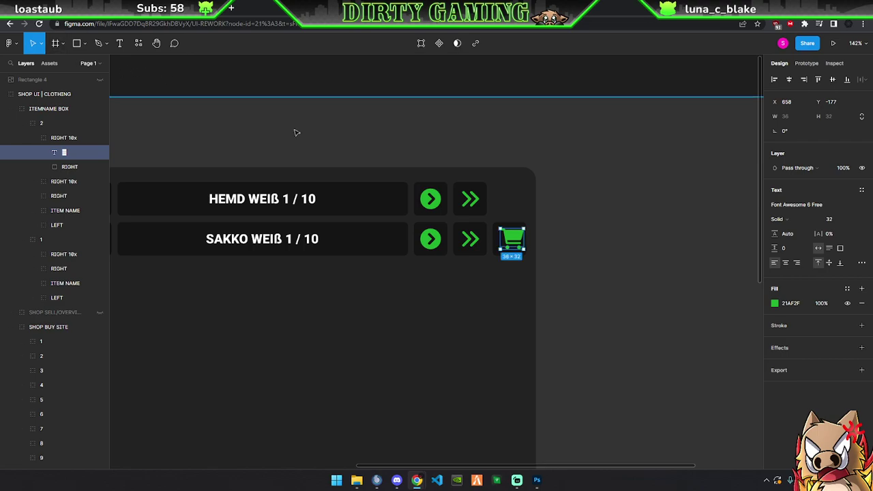
pyautogui.moveTo(520, 244); pyautogui.dragTo(517, 245)
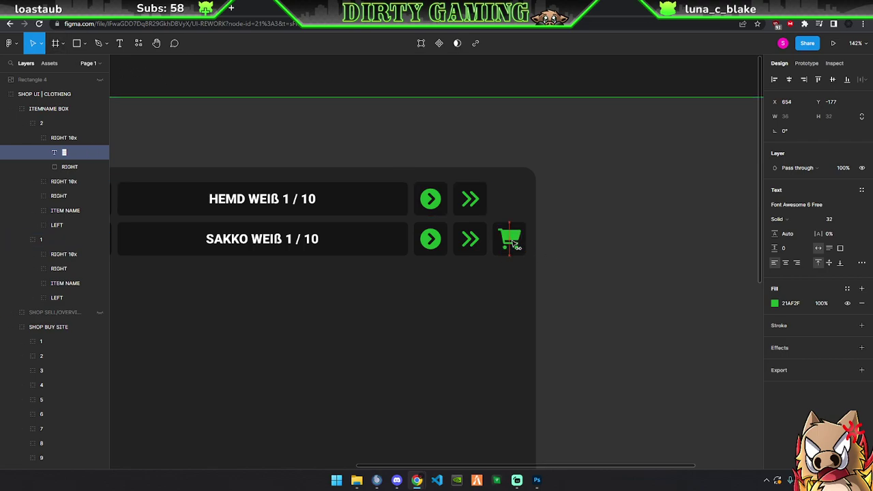
# Rename the cart button group to BUY and its background rectangle to BG
pyautogui.doubleClick(54, 139)
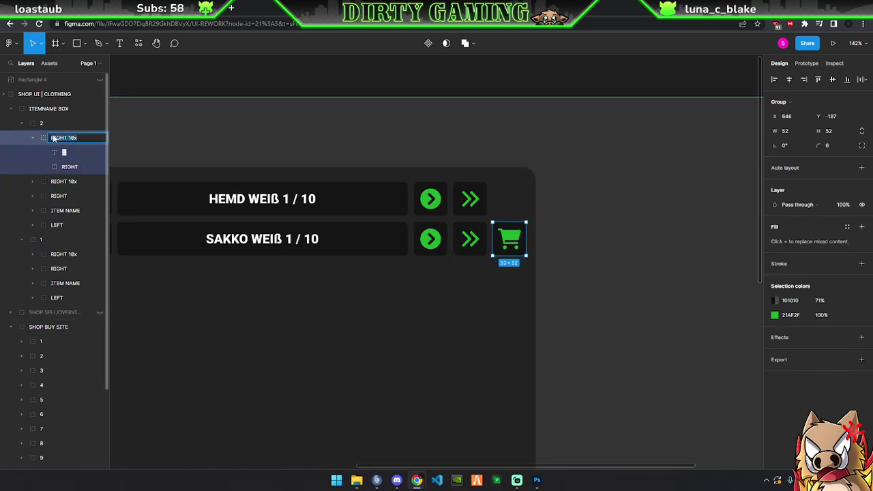
pyautogui.write('BUY')
pyautogui.press('Return')
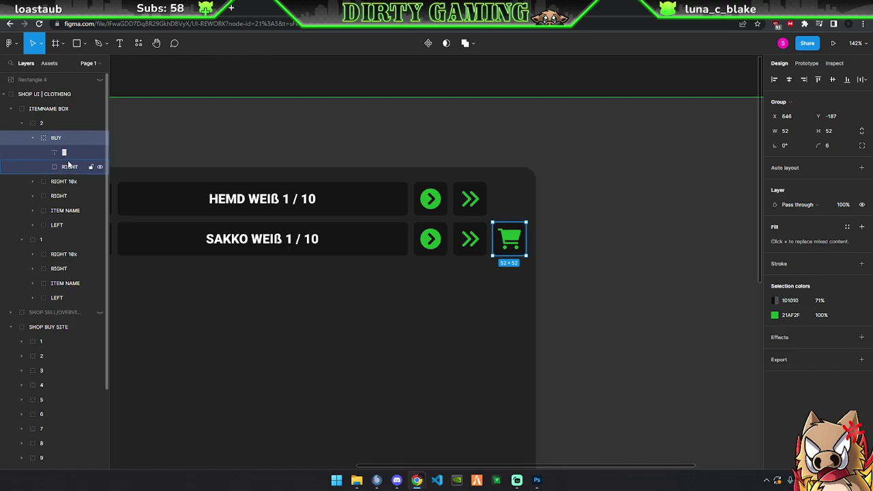
pyautogui.doubleClick(68, 166)
pyautogui.write('BG')
pyautogui.press('Return')
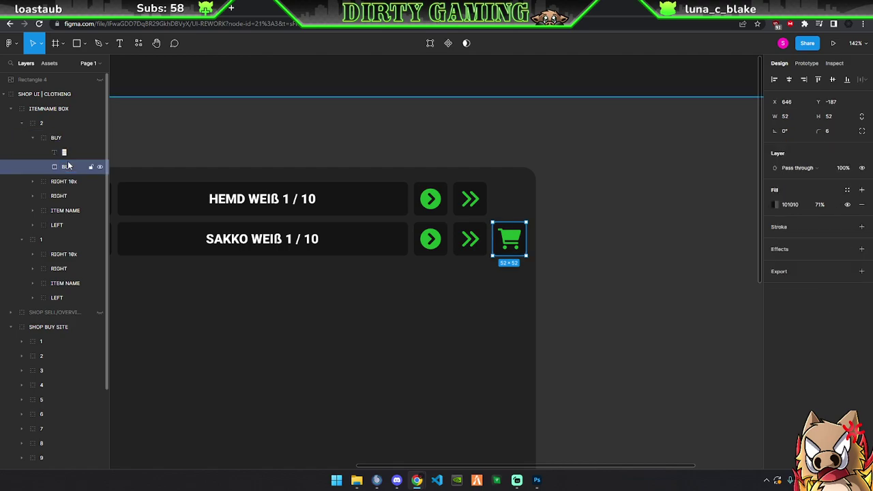
# Paste a copy of the BUY cart button at the HEMD row's right end
pyautogui.click(32, 139)
pyautogui.click(60, 139)
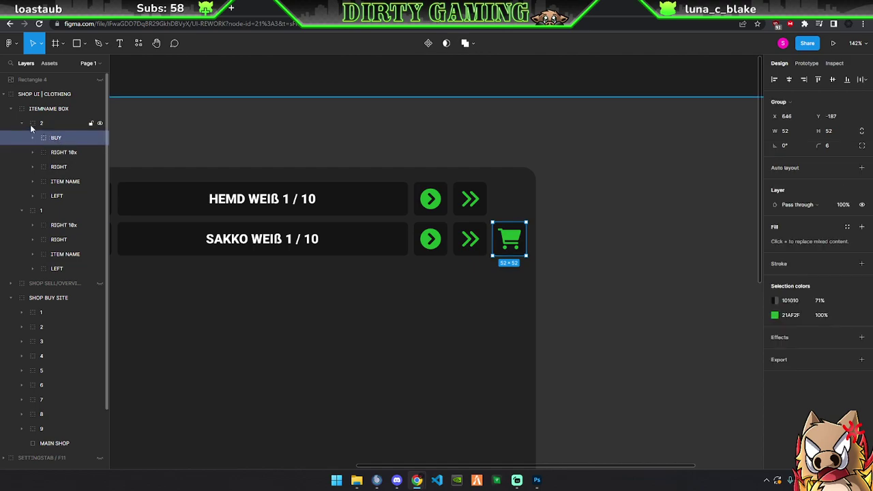
pyautogui.click(22, 124)
pyautogui.click(43, 137)
pyautogui.hotkey('ctrl', 'v')
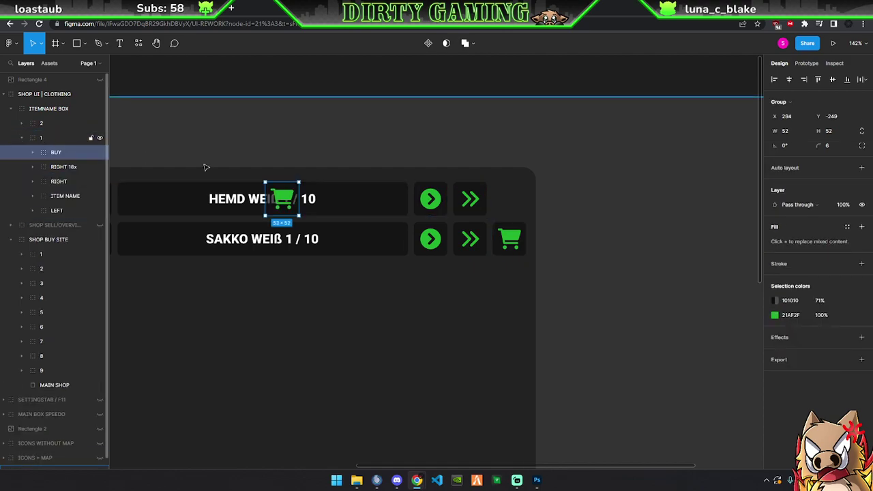
pyautogui.moveTo(294, 200); pyautogui.dragTo(519, 200)
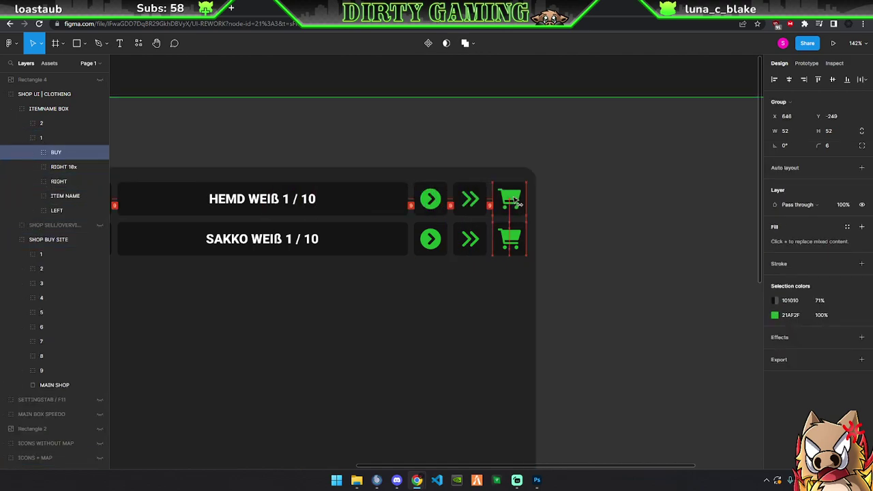
pyautogui.scroll(-3, 412, 296)
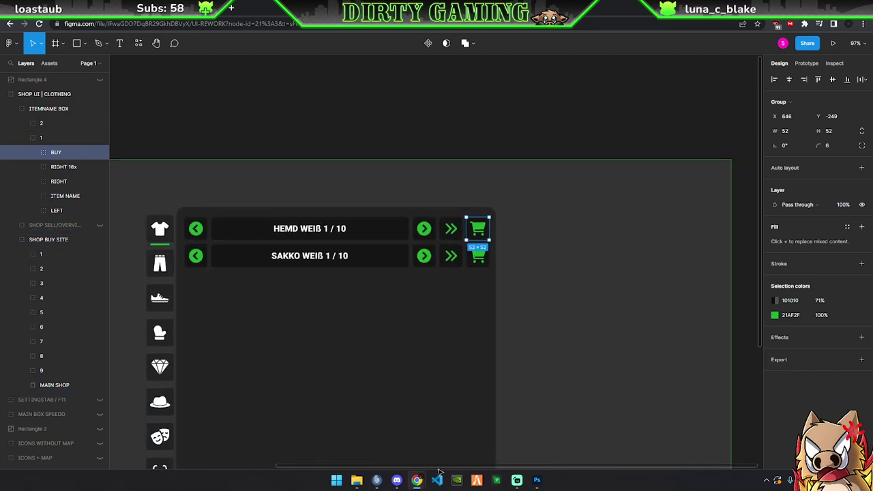
pyautogui.hscroll(-2, 390, 462)
pyautogui.click(445, 113)
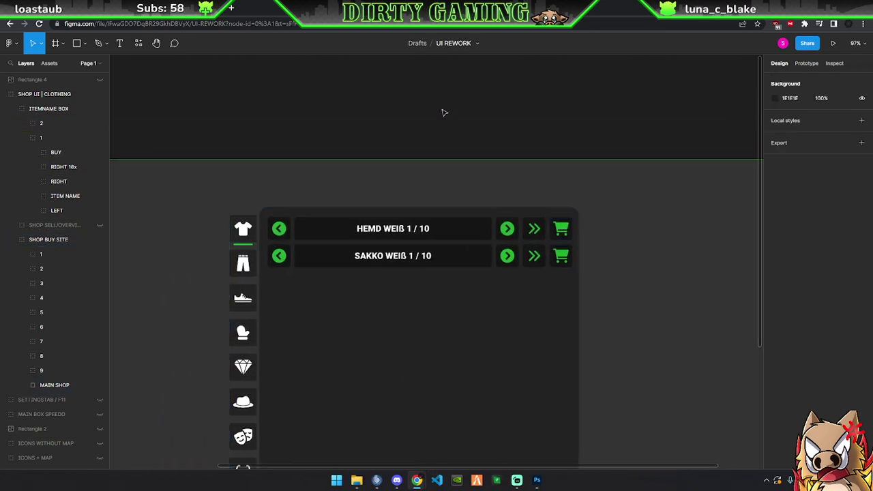
pyautogui.scroll(-2, 403, 276)
pyautogui.scroll(-1, 410, 273)
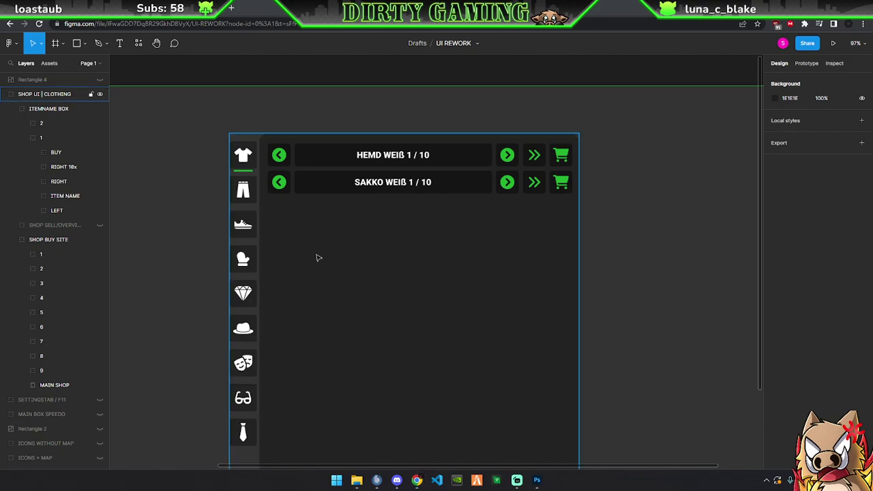
pyautogui.scroll(-1, 365, 225)
pyautogui.scroll(-3, 365, 225)
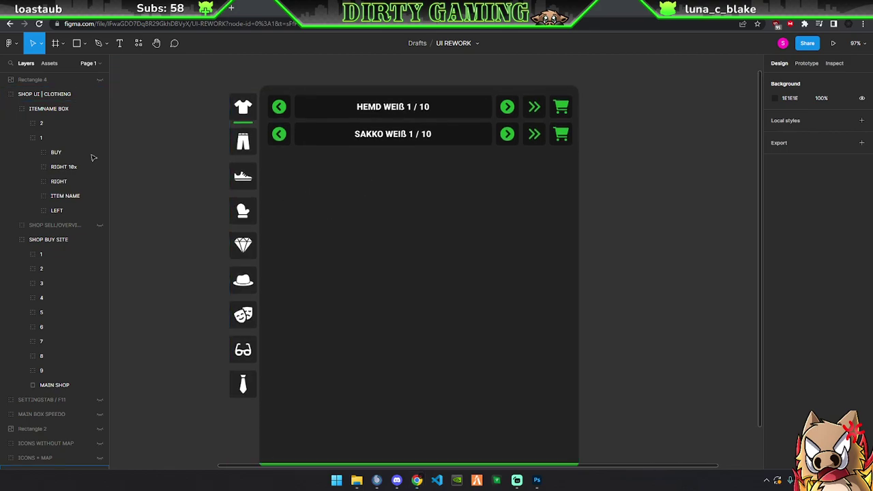
pyautogui.click(11, 108)
pyautogui.click(11, 138)
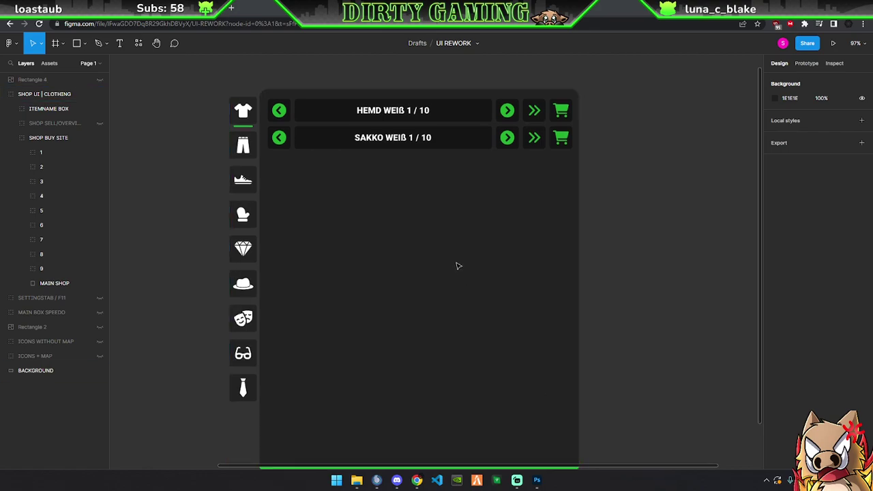
pyautogui.keyDown('ctrl'); pyautogui.scroll(2, 457, 263); pyautogui.keyUp('ctrl')
pyautogui.scroll(3, 491, 262)
pyautogui.scroll(-1, 483, 258)
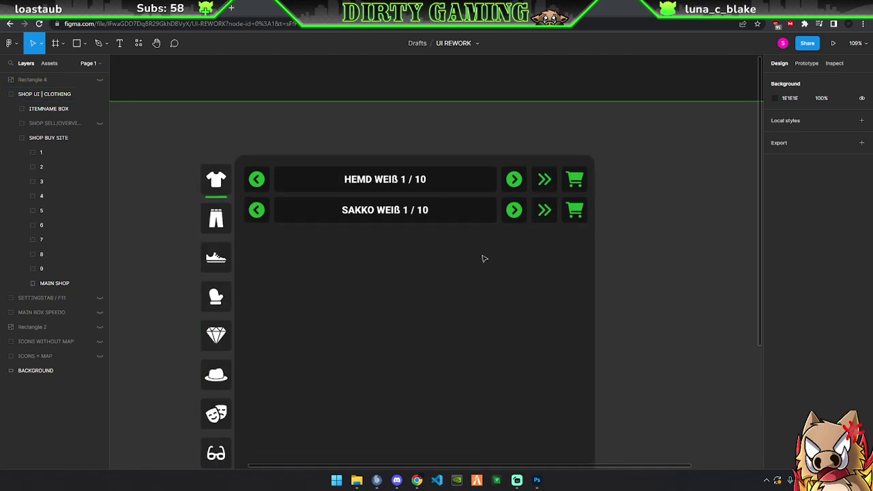
pyautogui.keyDown('ctrl'); pyautogui.scroll(-3, 483, 258); pyautogui.keyUp('ctrl')
pyautogui.keyDown('ctrl'); pyautogui.scroll(1, 432, 267); pyautogui.keyUp('ctrl')
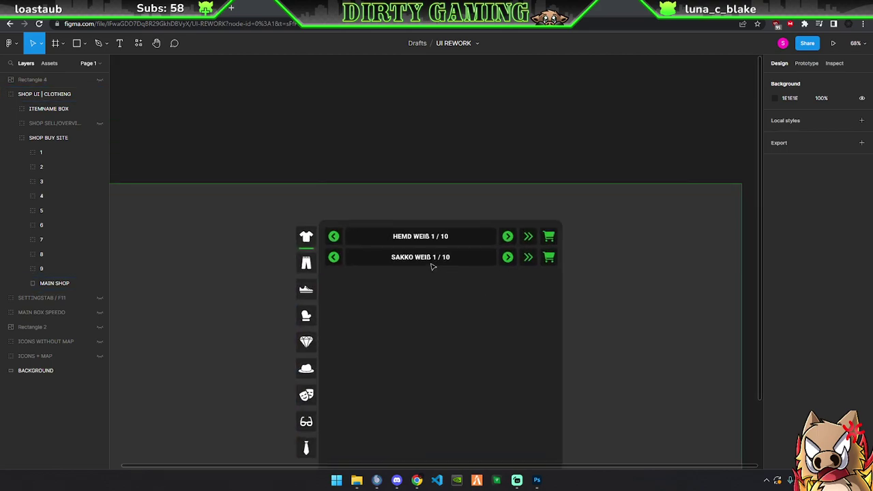
pyautogui.scroll(-3, 437, 279)
pyautogui.scroll(3, 440, 295)
pyautogui.keyDown('ctrl'); pyautogui.scroll(3, 418, 229); pyautogui.keyUp('ctrl')
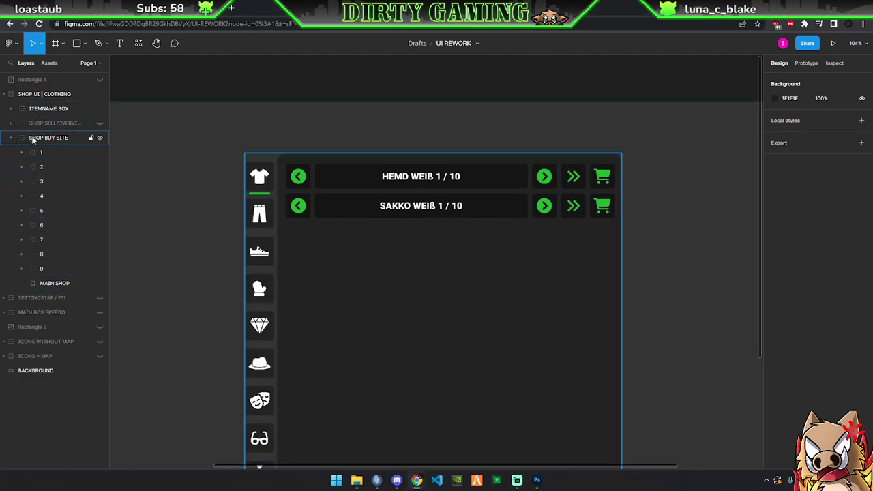
# Reorder the item rows and duplicate the SAKKO row into new third and fourth rows
pyautogui.click(27, 109)
pyautogui.click(10, 109)
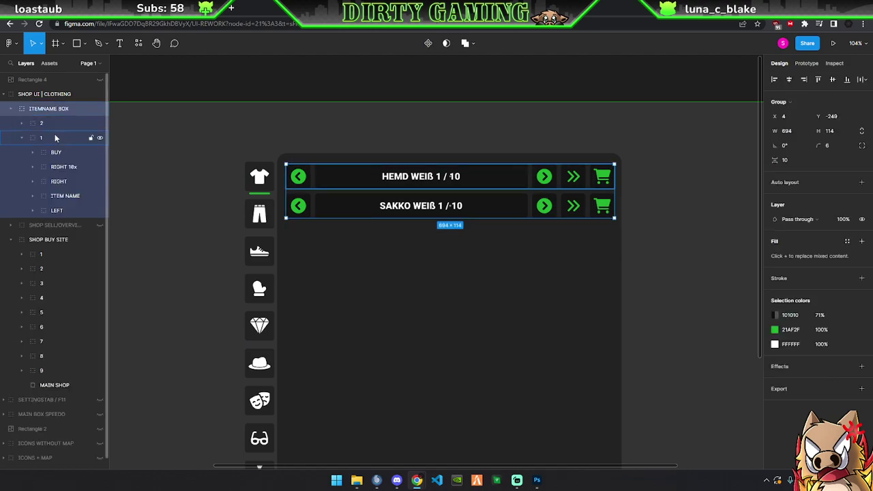
pyautogui.moveTo(43, 125); pyautogui.dragTo(51, 139)
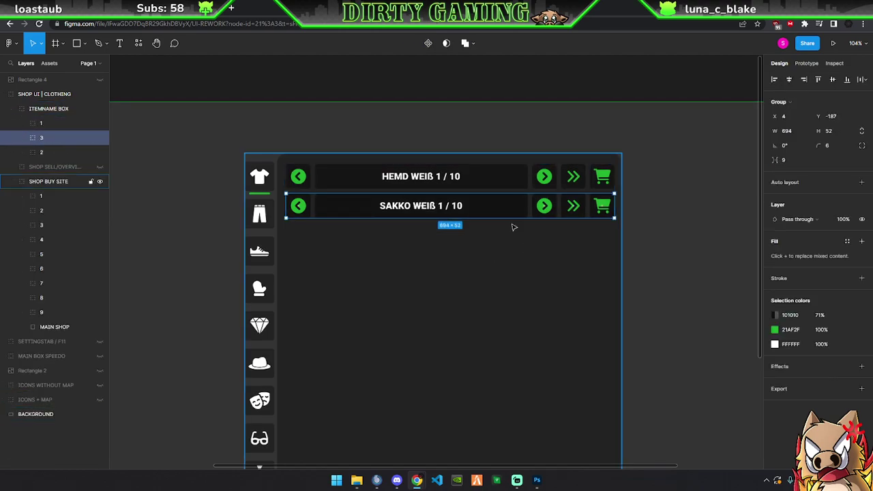
pyautogui.moveTo(508, 208)
pyautogui.mouseDown()
pyautogui.moveTo(443, 218)
pyautogui.moveTo(445, 234)
pyautogui.mouseUp()
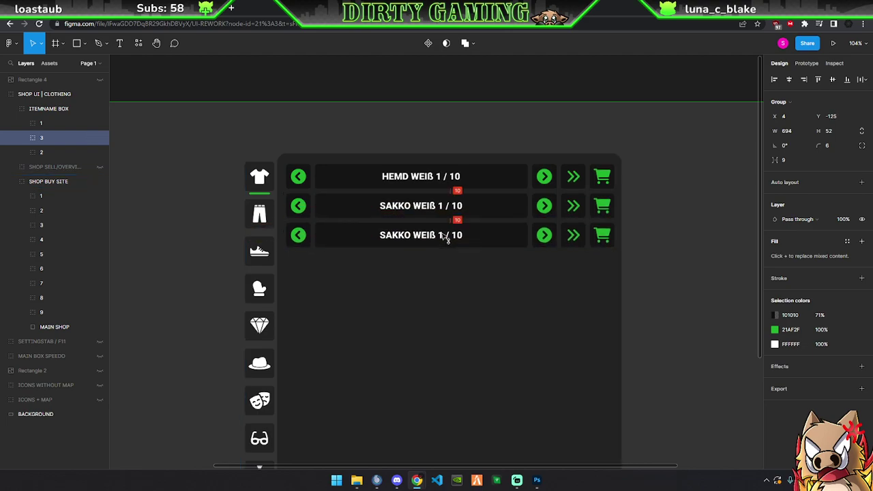
pyautogui.moveTo(62, 145); pyautogui.dragTo(62, 157)
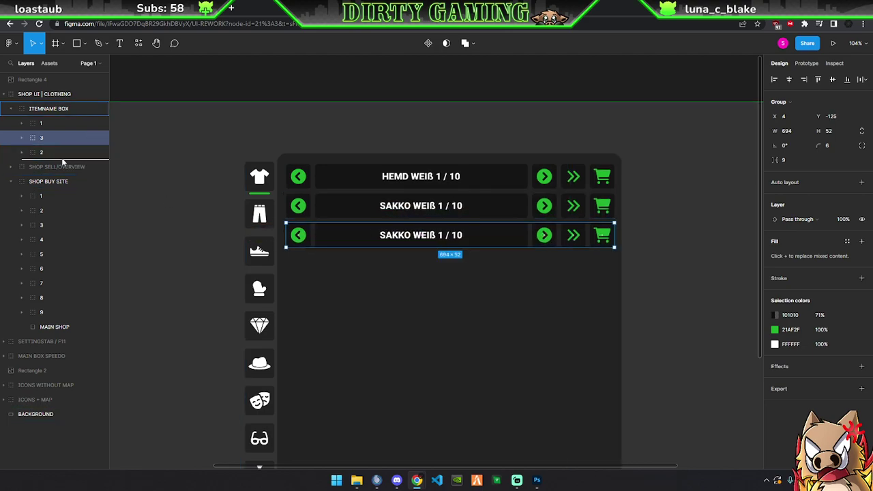
pyautogui.moveTo(482, 246); pyautogui.dragTo(447, 273)
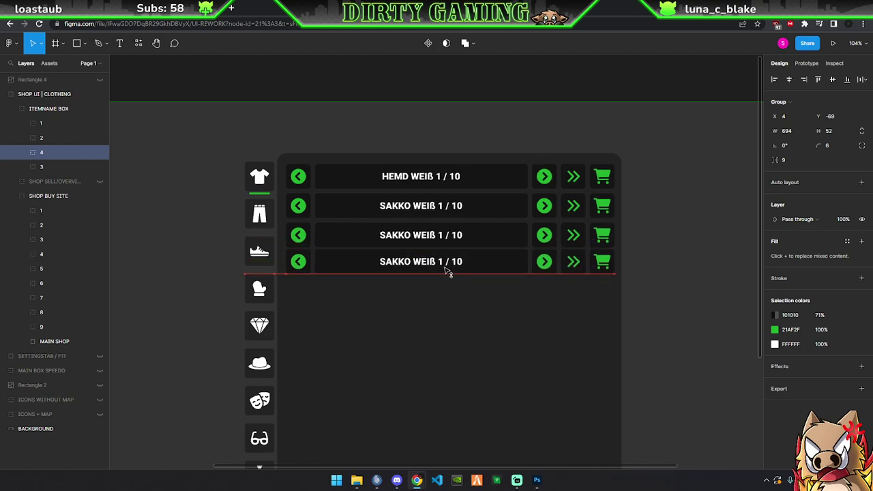
# Rename the third row's item to GANGHEMD OFFEN
pyautogui.click(397, 241)
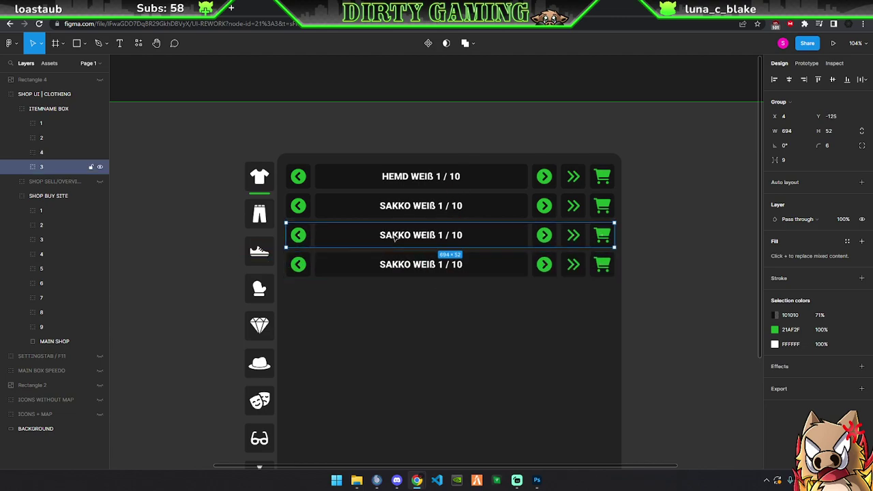
pyautogui.press('t')
pyautogui.doubleClick(395, 235)
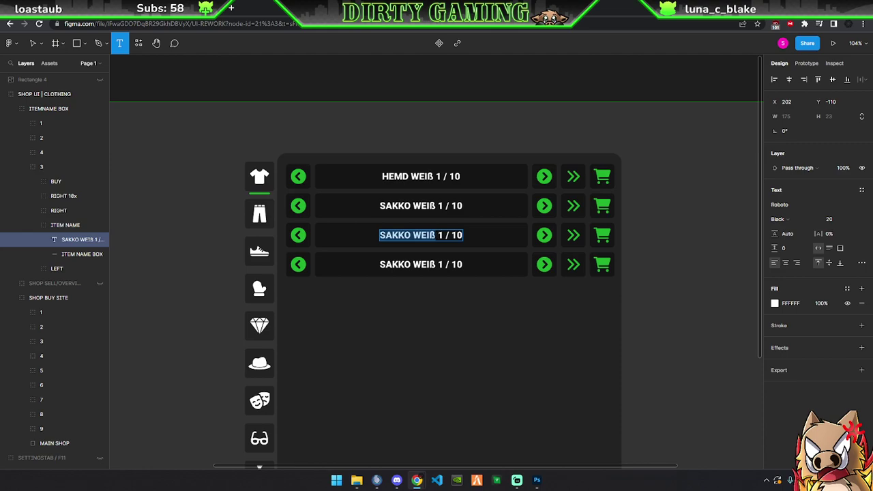
pyautogui.write('GAN')
pyautogui.press('BackSpace')
pyautogui.write('G')
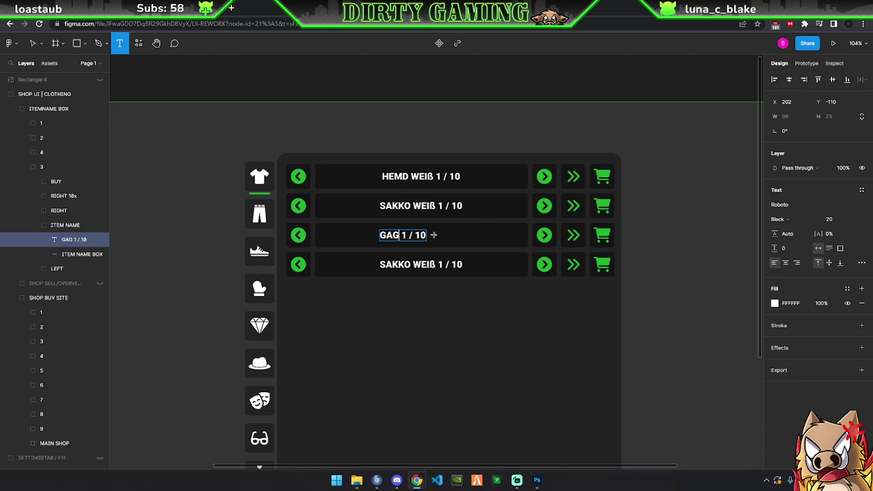
pyautogui.press('BackSpace')
pyautogui.write('NGHEMD OF')
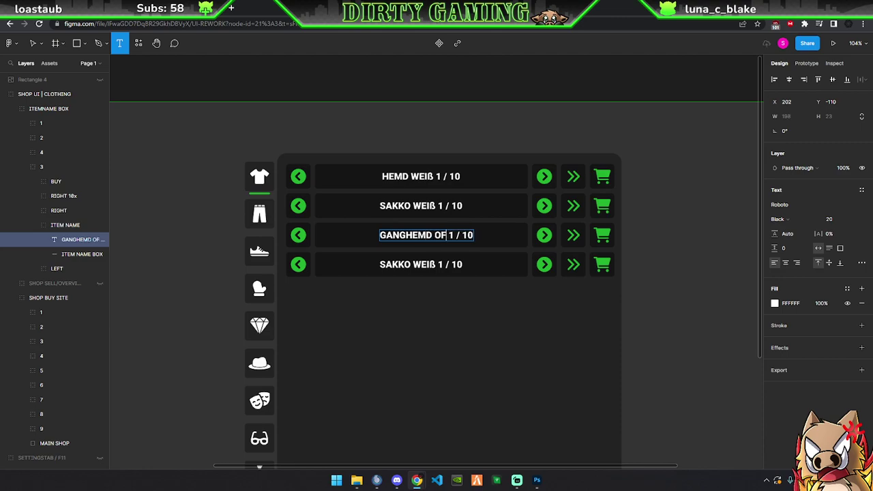
pyautogui.write('FEN')
pyautogui.write('t')
pyautogui.doubleClick(390, 265)
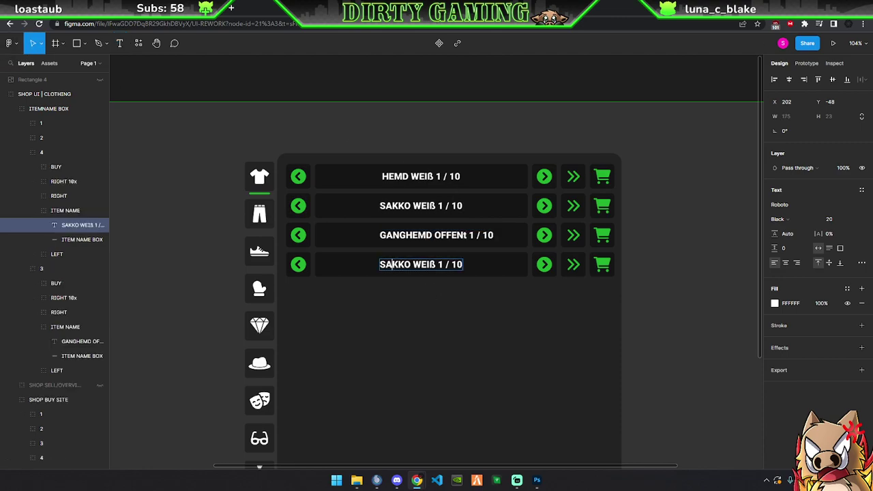
pyautogui.hotkey('ctrl', 'z')
# Replace SAKKO WEIß in the fourth row with GANGHEMD GESCHL
pyautogui.doubleClick(410, 264)
pyautogui.hotkey('ctrl', 'a')
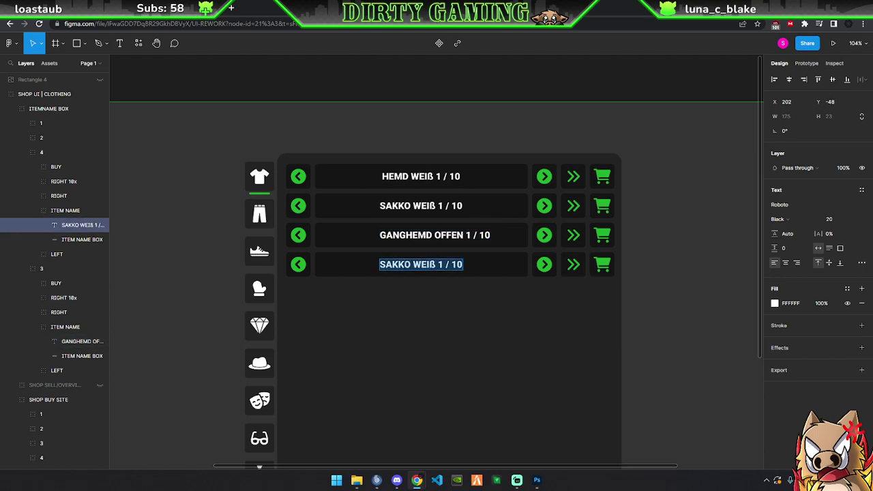
pyautogui.moveTo(429, 265); pyautogui.dragTo(380, 264)
pyautogui.write('GANGHE')
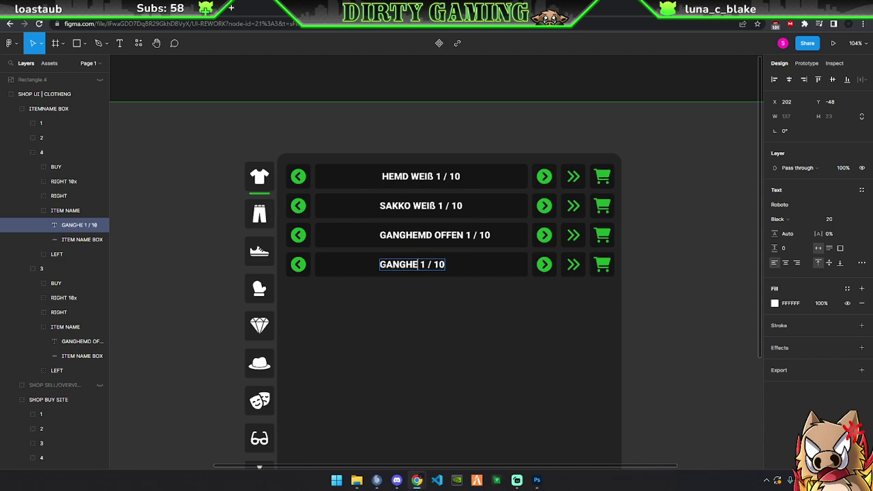
pyautogui.write('MD GESCHL')
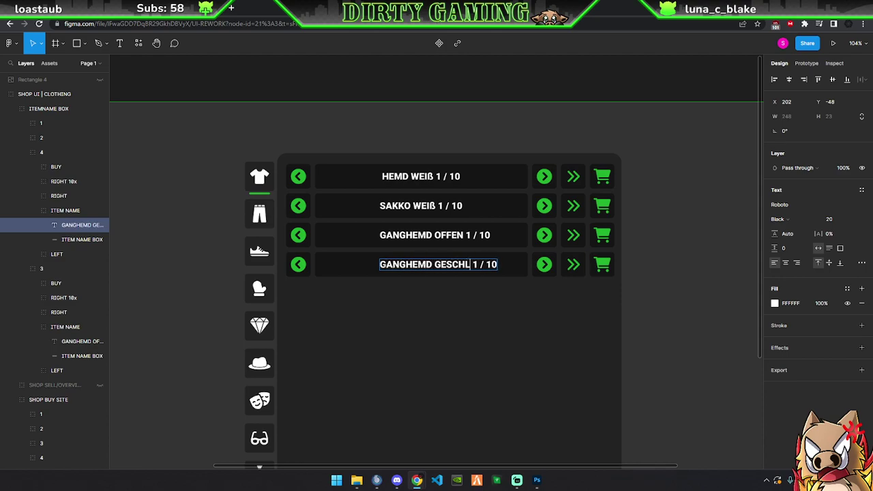
pyautogui.write('.')
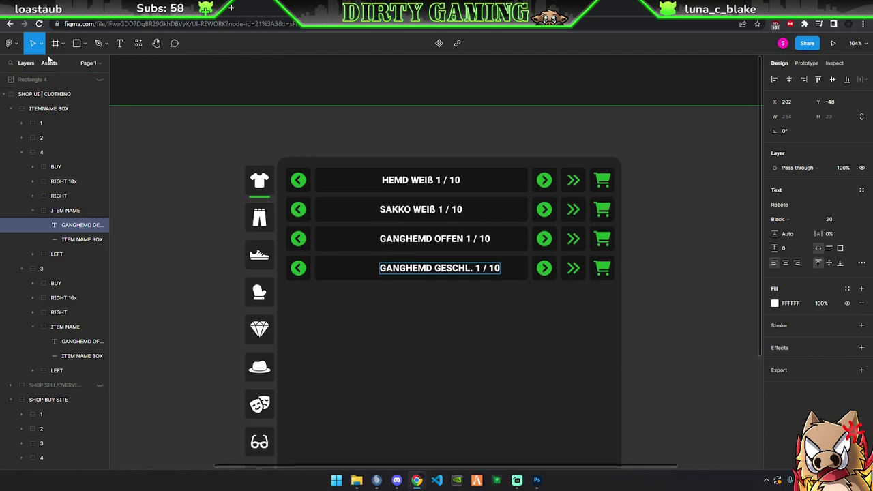
pyautogui.press('Escape')
pyautogui.scroll(-1, 501, 308)
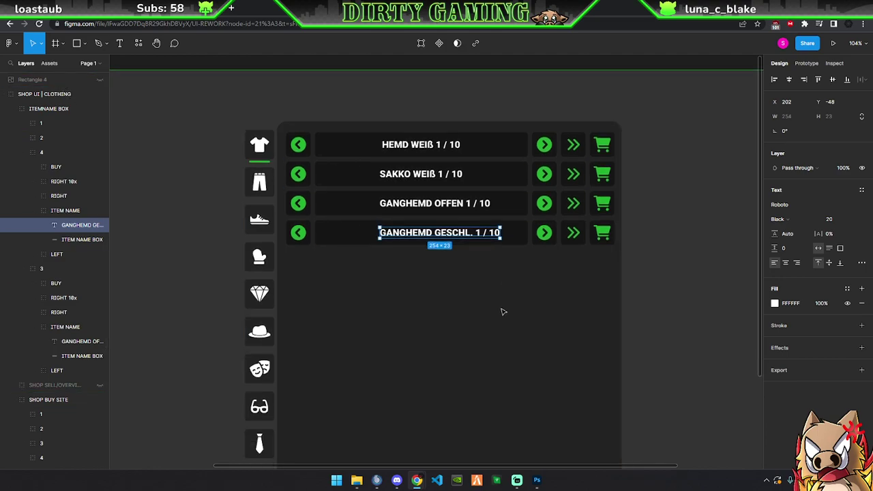
# Centre the GANGHEMD GESCHL. label within its name box
pyautogui.click(707, 193)
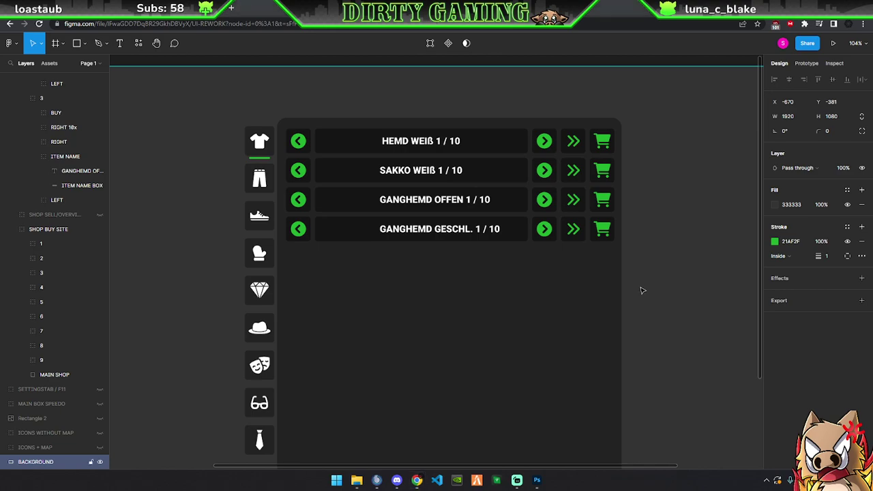
pyautogui.click(423, 234)
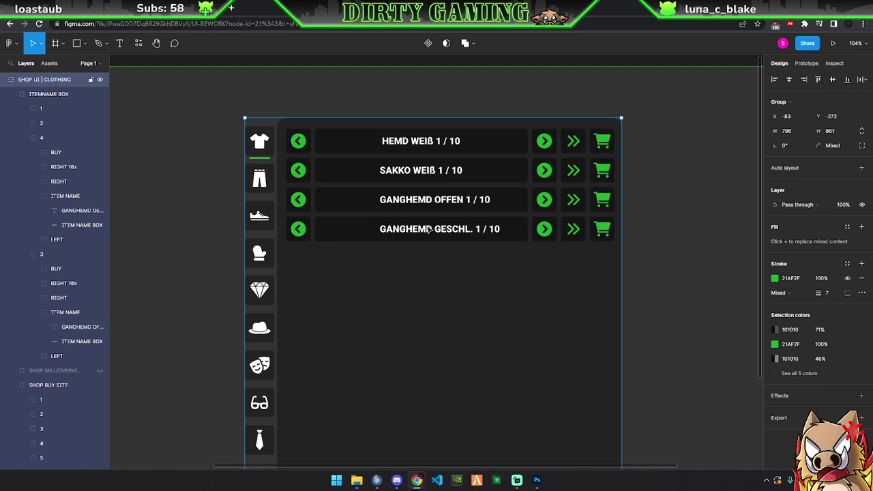
pyautogui.click(22, 138)
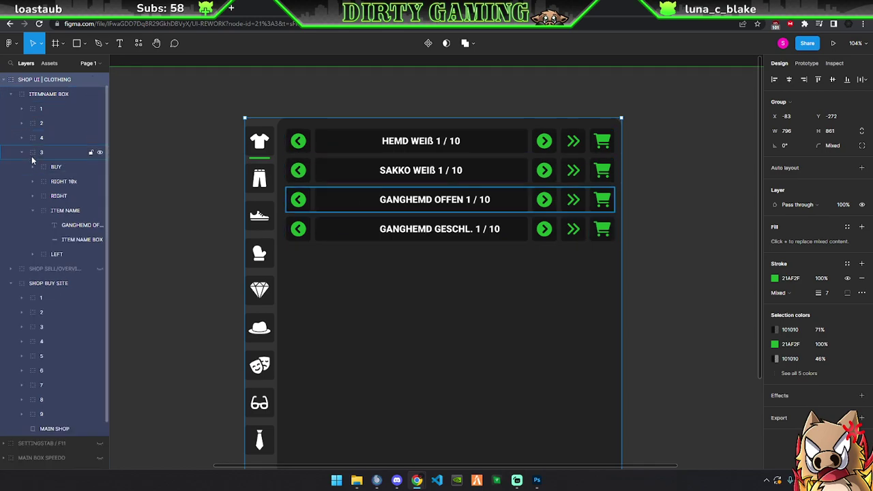
pyautogui.click(23, 153)
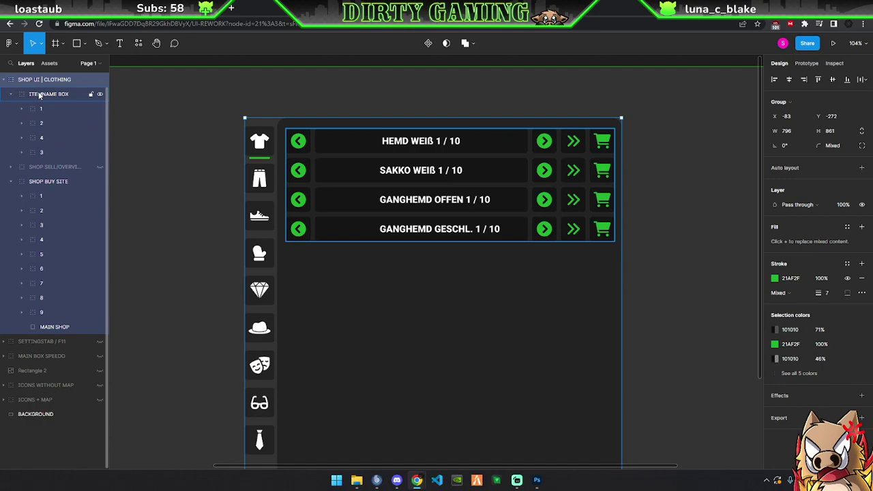
pyautogui.doubleClick(294, 128)
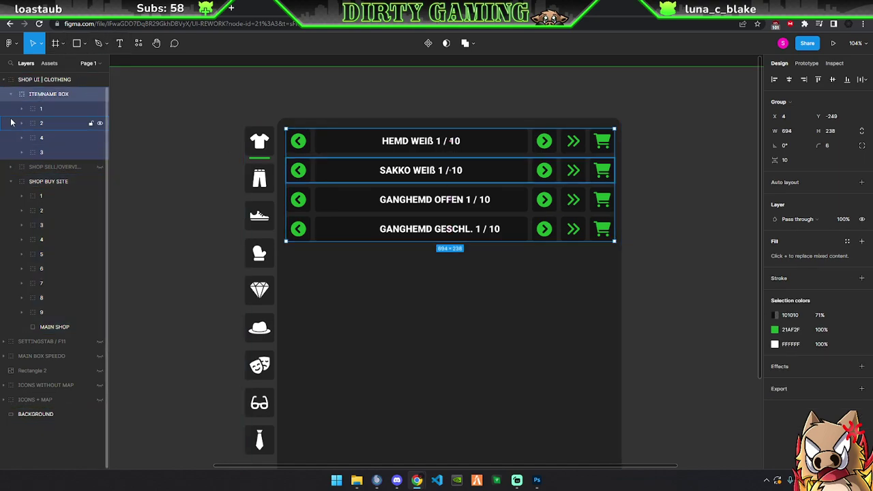
pyautogui.click(22, 138)
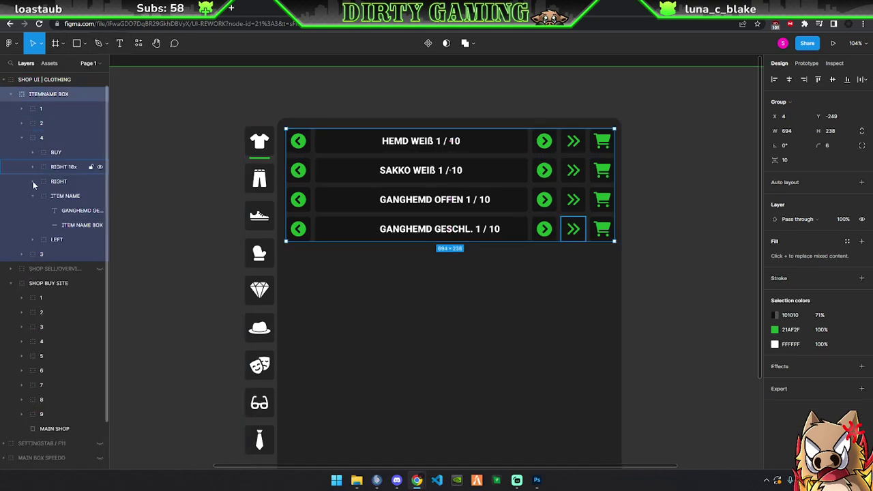
pyautogui.click(69, 210)
pyautogui.moveTo(426, 232); pyautogui.dragTo(413, 235)
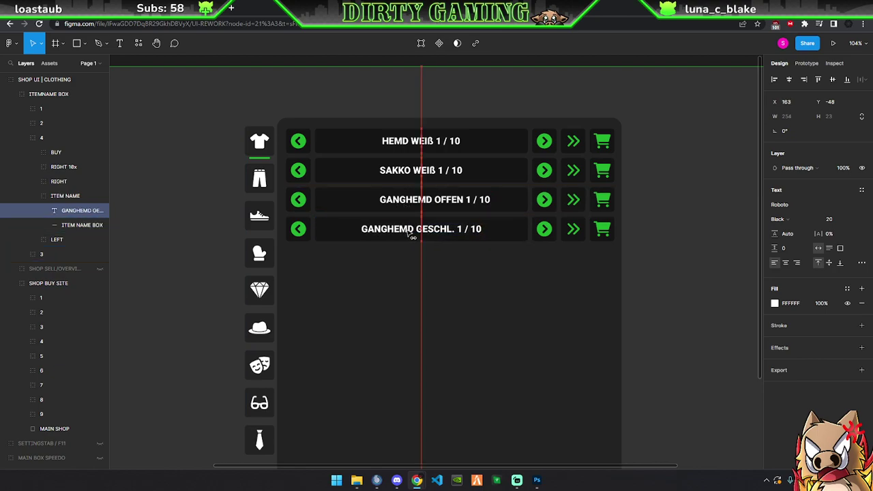
# Move row group 4 after group 3 and centre the GANGHEMD OFFEN label
pyautogui.click(41, 253)
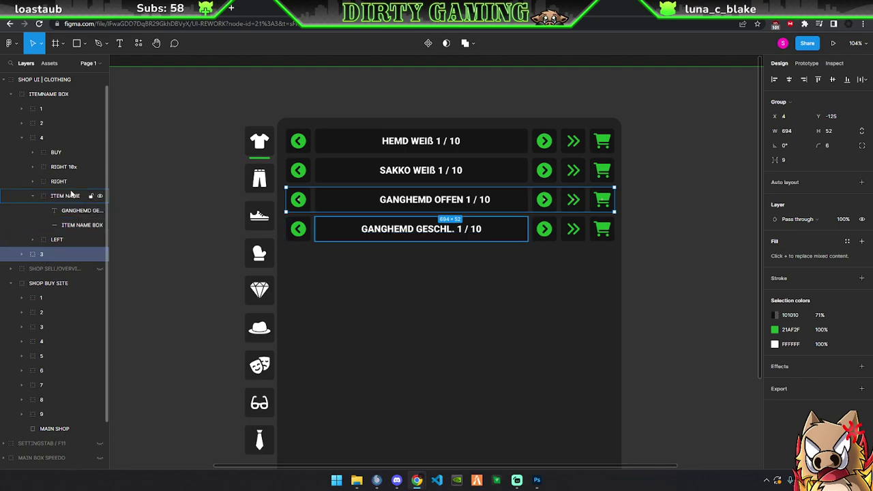
pyautogui.click(22, 138)
pyautogui.moveTo(41, 138); pyautogui.dragTo(46, 162)
pyautogui.click(19, 142)
pyautogui.click(22, 137)
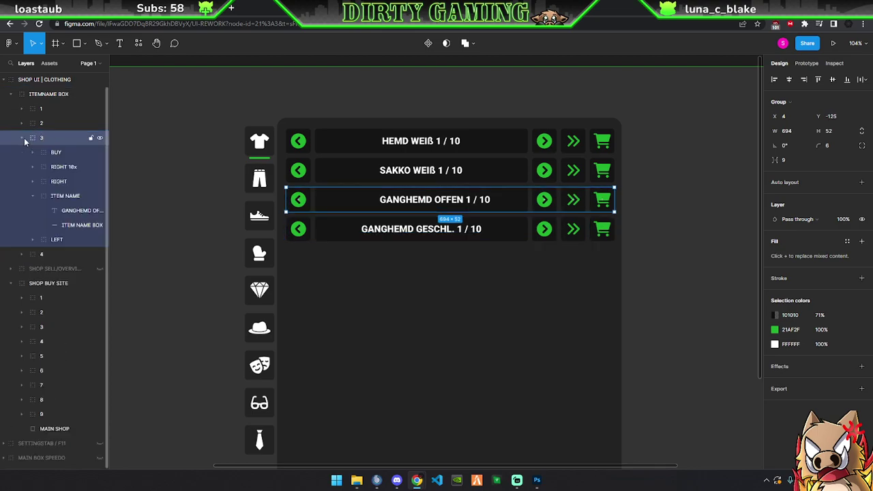
pyautogui.doubleClick(435, 200)
pyautogui.moveTo(435, 205); pyautogui.dragTo(424, 204)
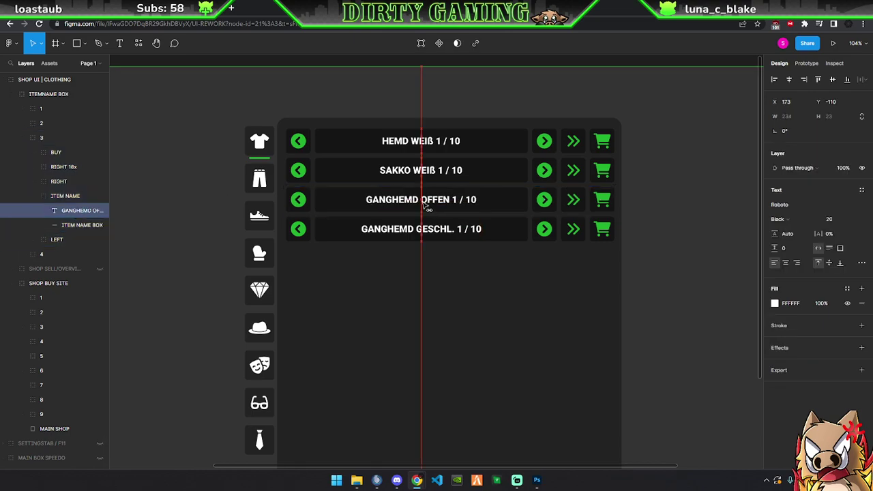
pyautogui.click(191, 208)
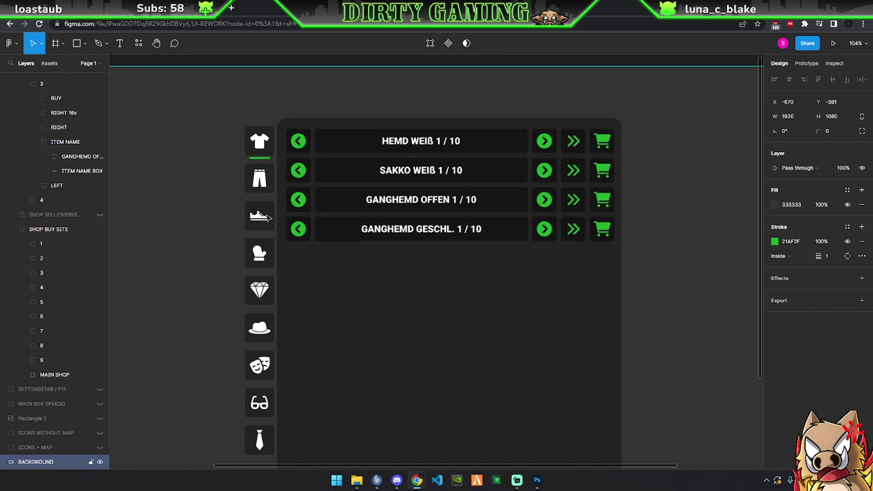
# Move ITEMNAME BOX into the SHOP BUY SITE group in the layer list
pyautogui.scroll(-1, 488, 258)
pyautogui.scroll(-3, 487, 258)
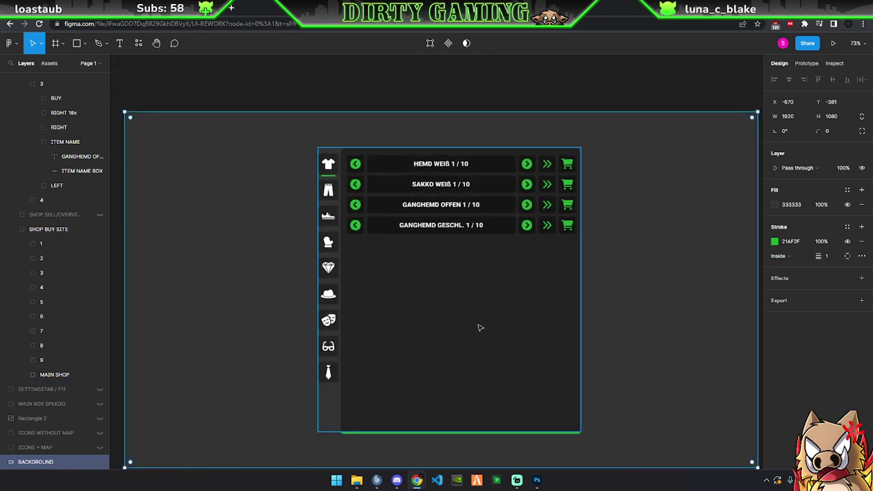
pyautogui.scroll(-1, 478, 324)
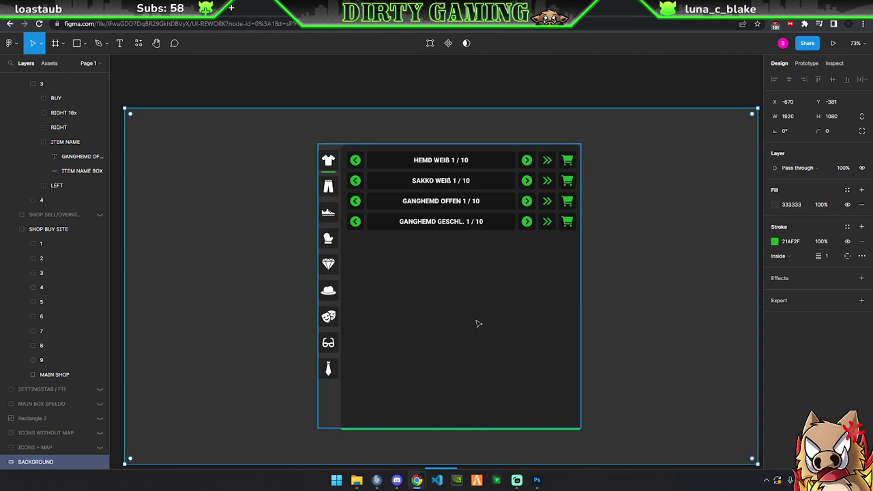
pyautogui.scroll(2, 13, 123)
pyautogui.click(11, 109)
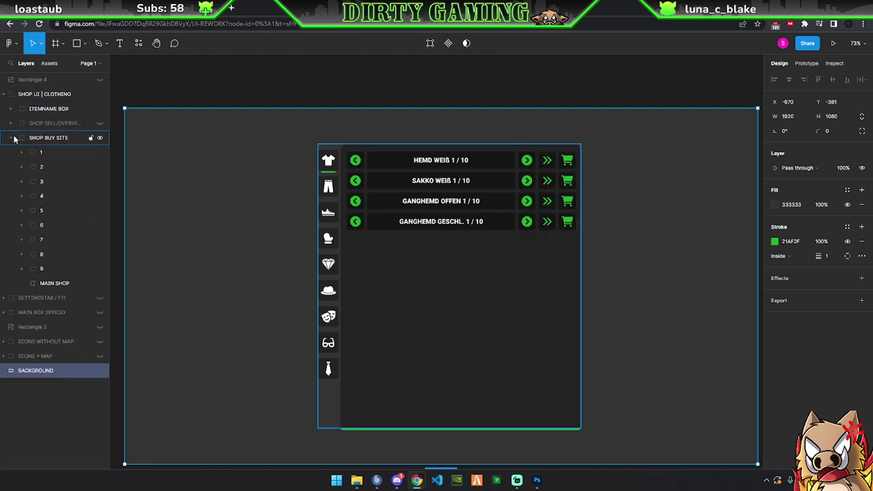
pyautogui.click(11, 138)
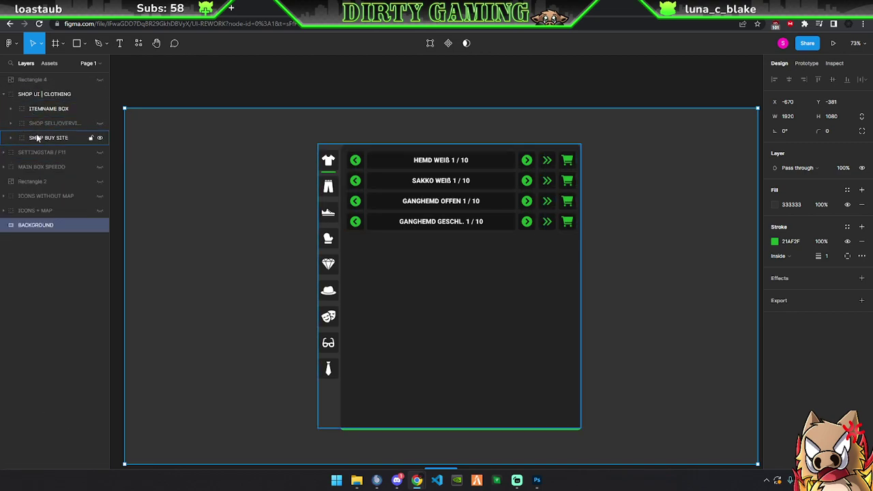
pyautogui.click(39, 139)
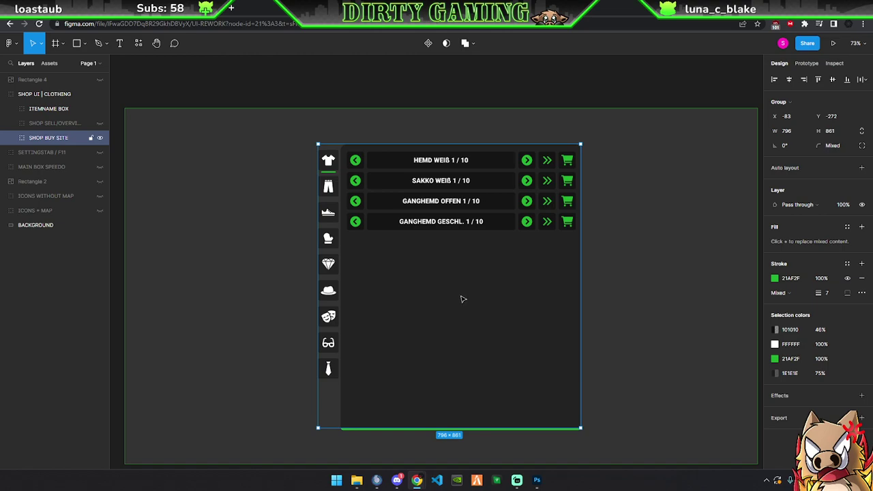
pyautogui.click(54, 108)
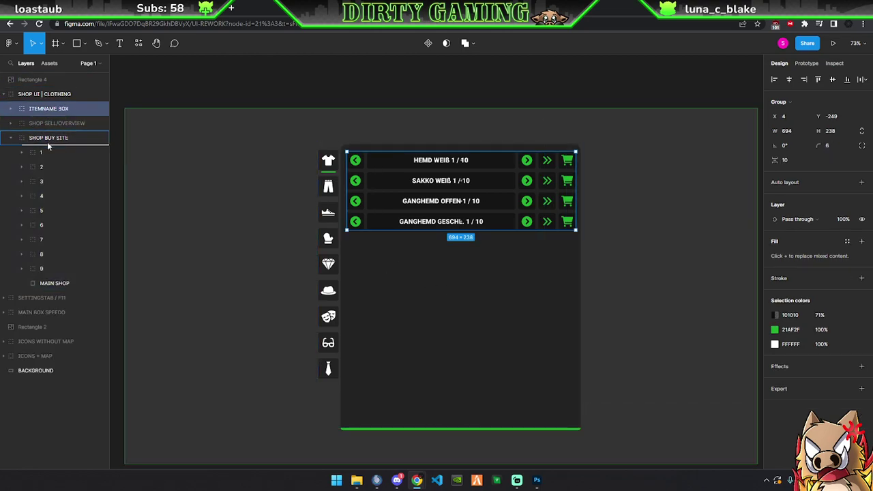
pyautogui.moveTo(47, 142); pyautogui.dragTo(47, 142)
# Drag the SHOP BUY SITE panel to the background's left edge
pyautogui.click(11, 123)
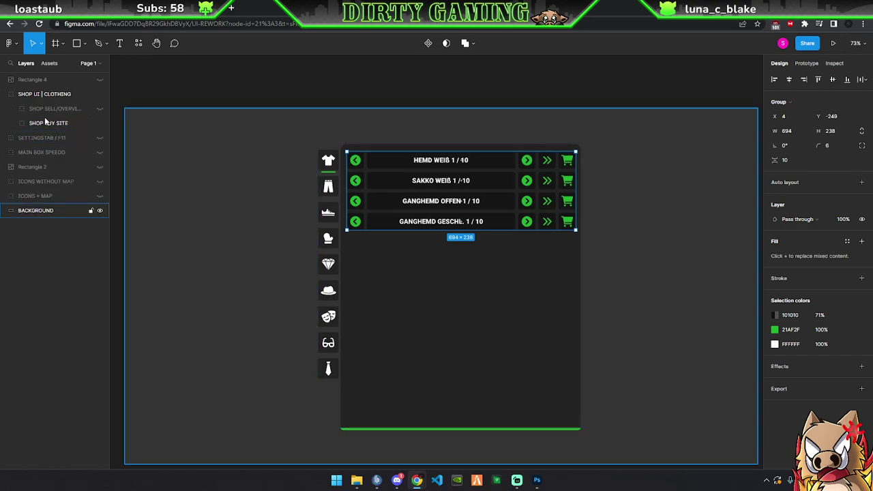
pyautogui.click(48, 123)
pyautogui.moveTo(443, 295); pyautogui.dragTo(264, 298)
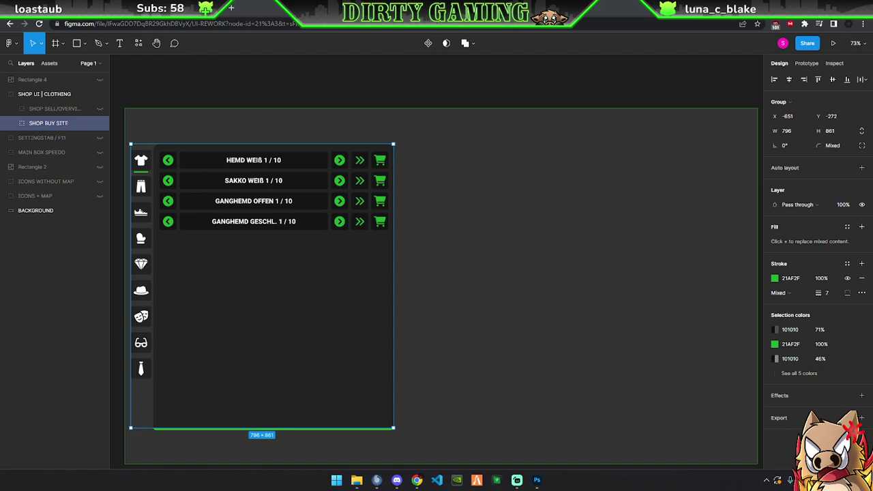
pyautogui.click(417, 480)
pyautogui.click(417, 480)
# Show the SHOP SELL/OVERVIEW panel and align its top with the buy panel
pyautogui.click(99, 124)
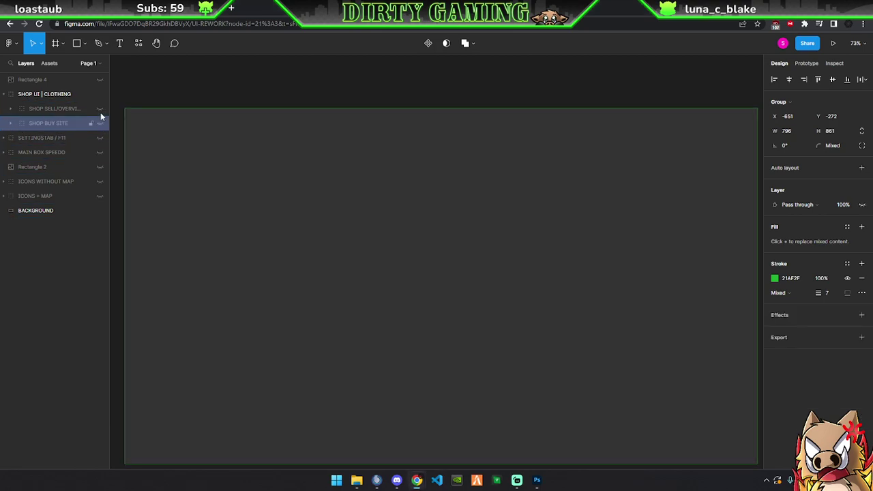
pyautogui.click(100, 110)
pyautogui.click(100, 123)
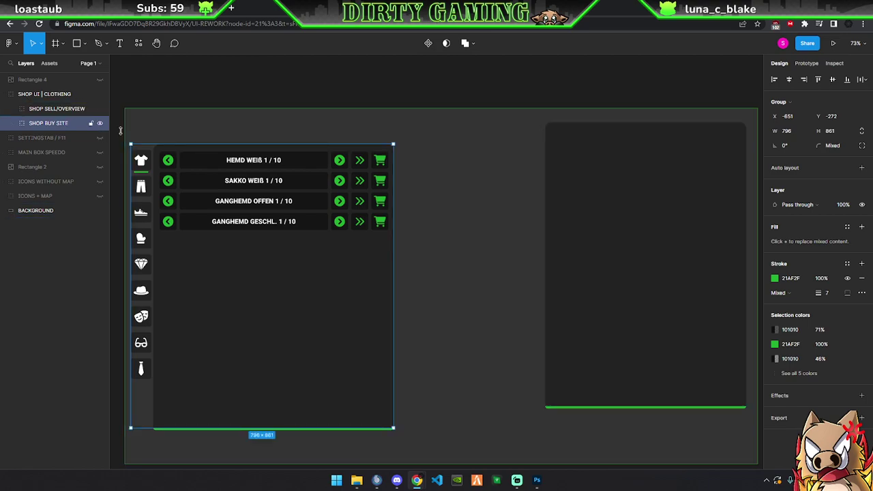
pyautogui.click(56, 109)
pyautogui.moveTo(634, 198); pyautogui.dragTo(633, 218)
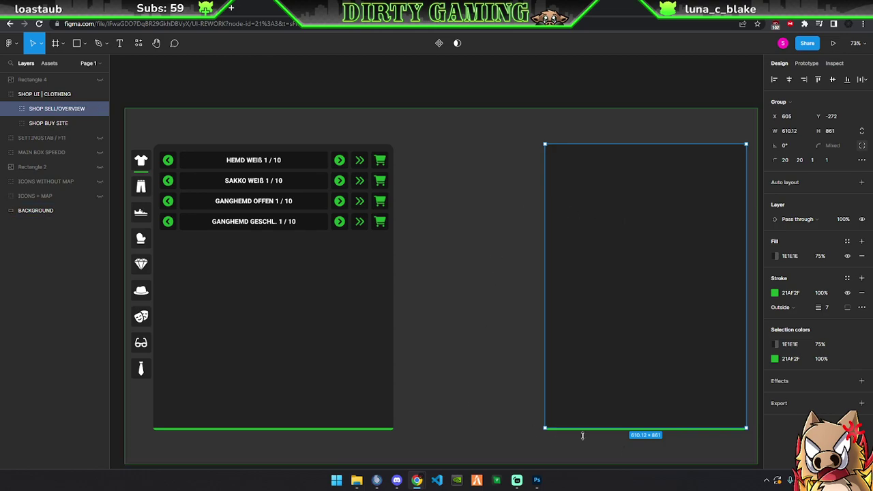
# Draw a bar near the top of the sell panel with corner radius 23
pyautogui.scroll(5, 703, 224)
pyautogui.hscroll(2, 590, 470)
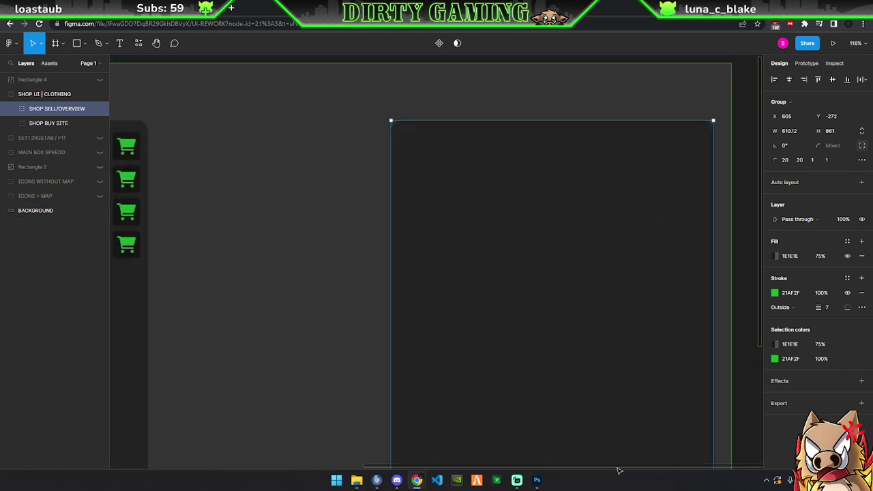
pyautogui.hscroll(1, 619, 471)
pyautogui.scroll(-3, 542, 293)
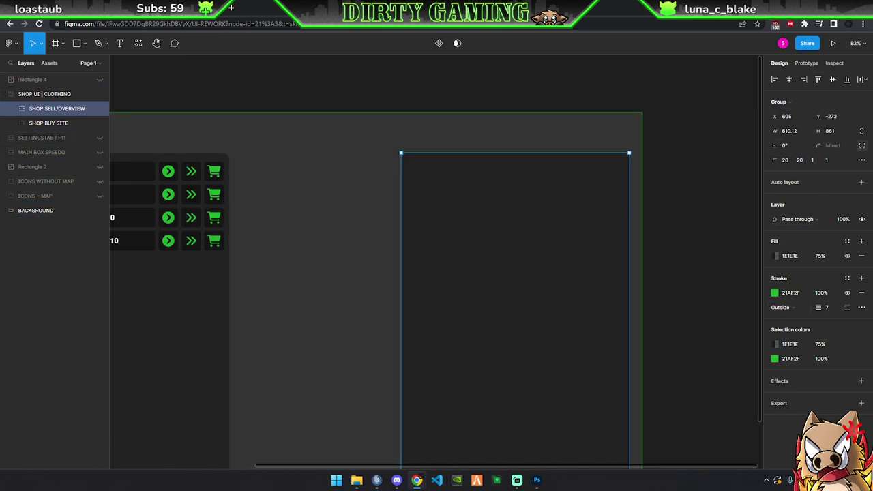
pyautogui.click(77, 43)
pyautogui.moveTo(416, 177)
pyautogui.mouseDown()
pyautogui.moveTo(540, 187)
pyautogui.moveTo(612, 183)
pyautogui.mouseUp()
pyautogui.moveTo(819, 130); pyautogui.dragTo(823, 143)
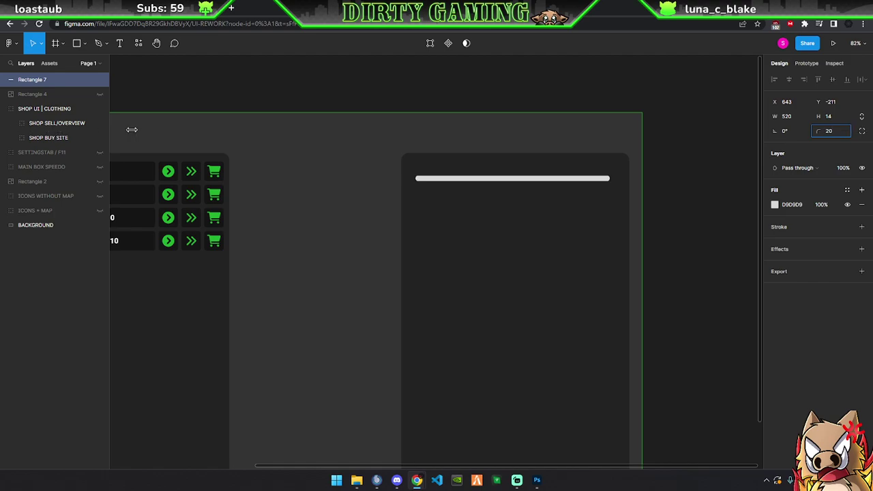
# Fill the bar green 21AF2F, thin it to 4 px high, and move it slightly lower
pyautogui.click(775, 204)
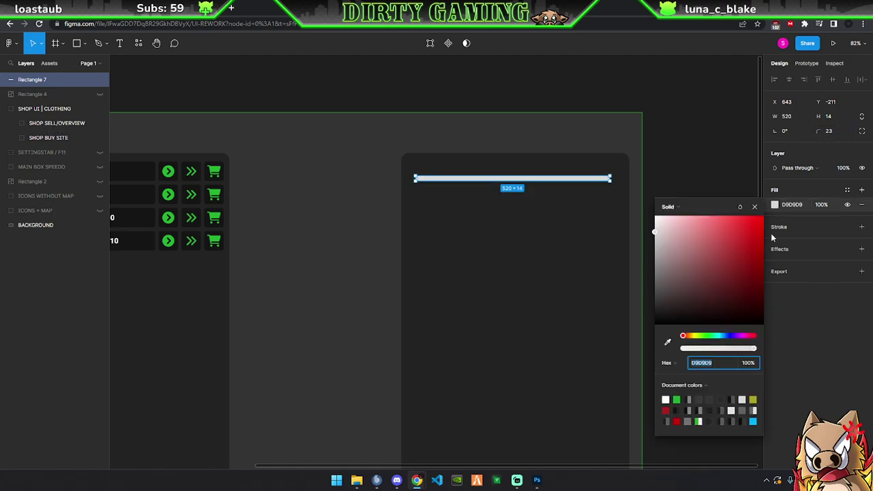
pyautogui.click(676, 399)
pyautogui.click(754, 206)
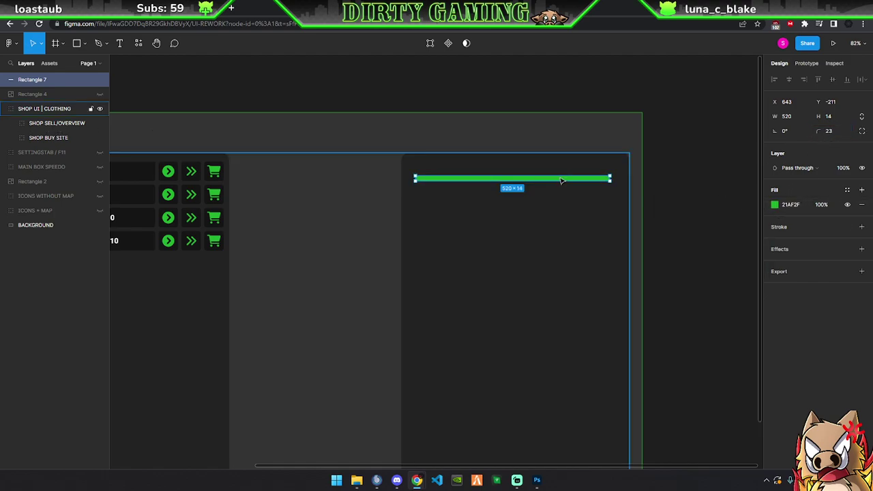
pyautogui.moveTo(518, 180); pyautogui.dragTo(519, 177)
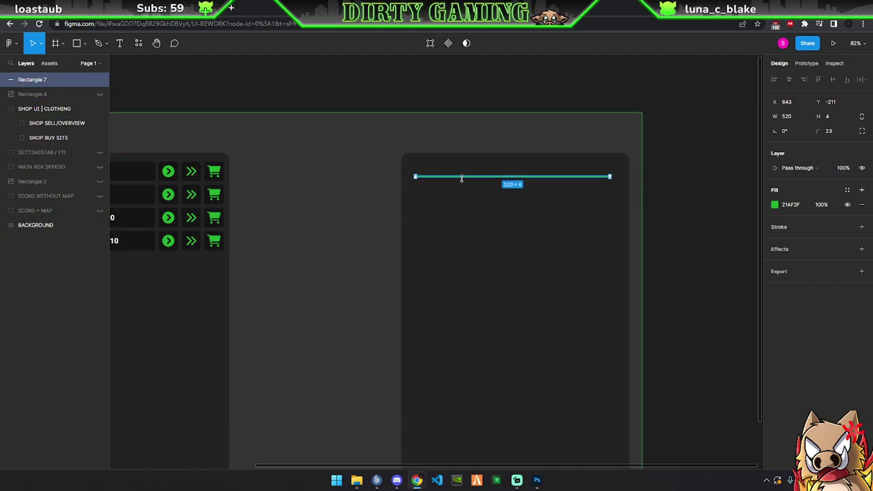
pyautogui.click(266, 94)
pyautogui.moveTo(516, 177); pyautogui.dragTo(517, 196)
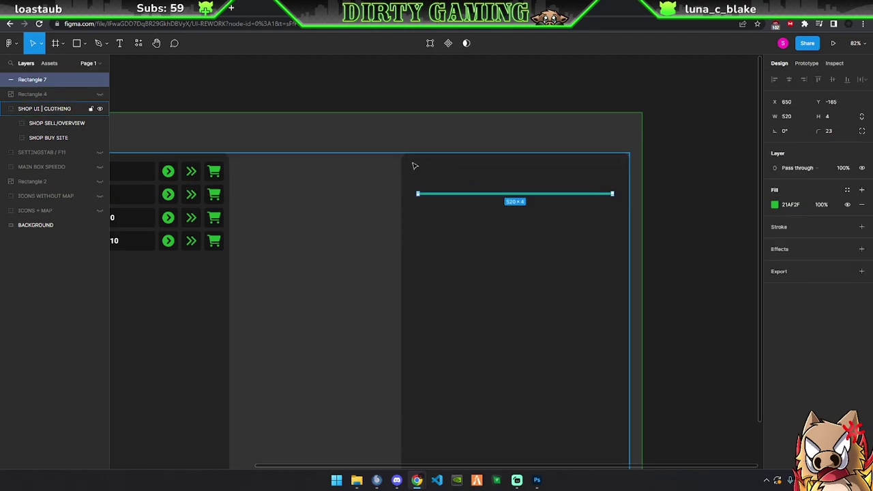
# Add a Roboto 'WARENKORB' heading just above the green divider
pyautogui.press('t')
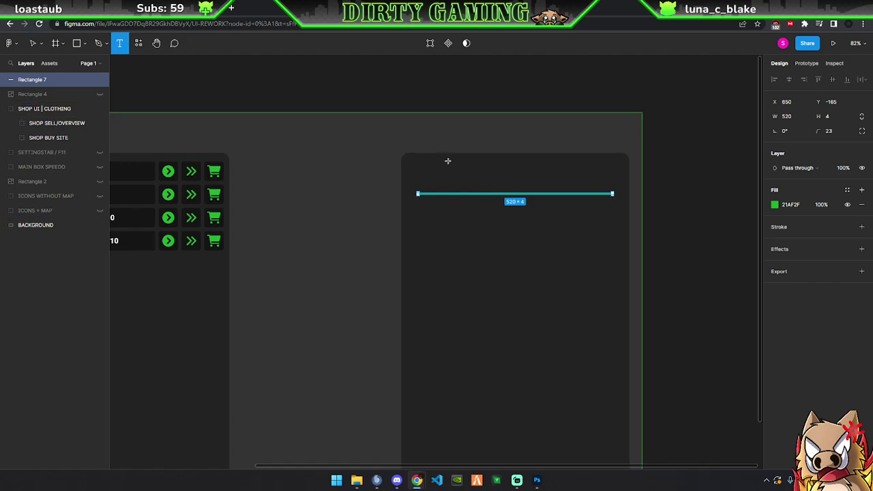
pyautogui.click(425, 175)
pyautogui.click(813, 205)
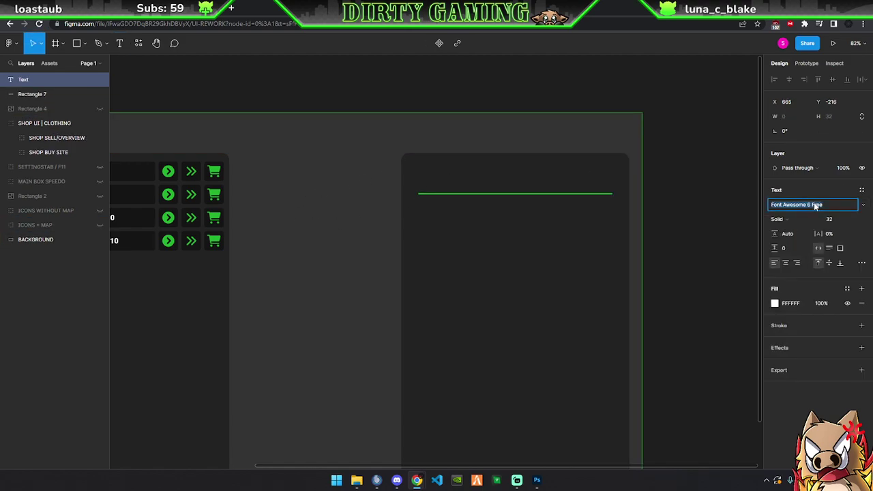
pyautogui.write('Roboto')
pyautogui.press('Return')
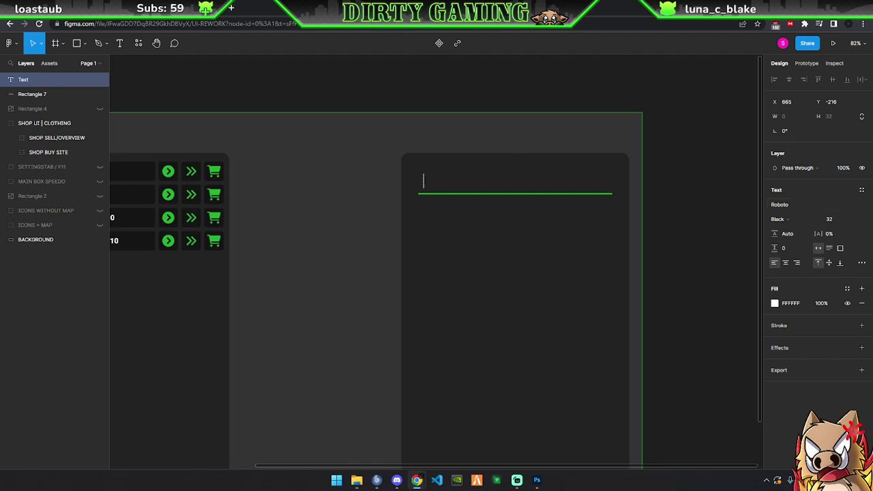
pyautogui.write('WARENKOR')
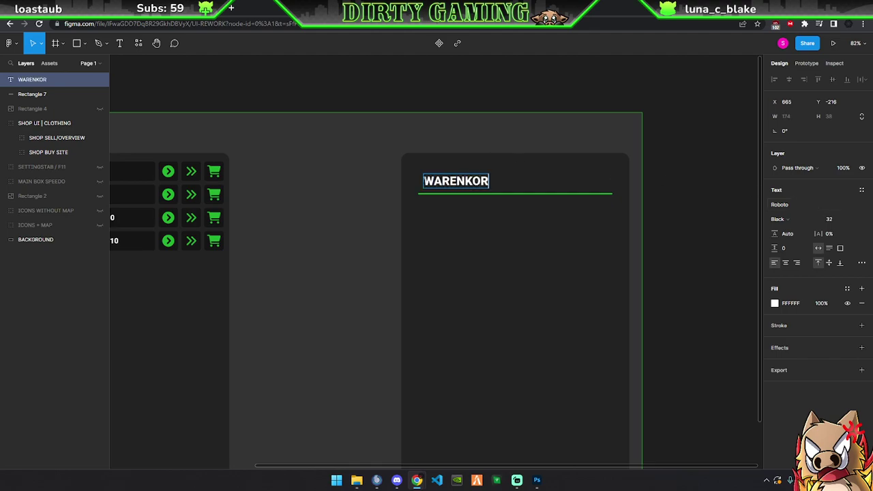
pyautogui.write('B')
pyautogui.click(4, 123)
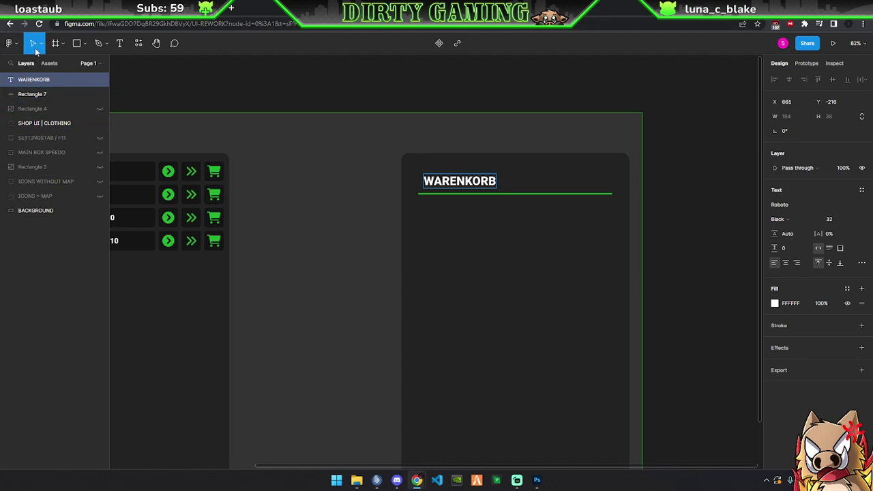
pyautogui.press('Escape')
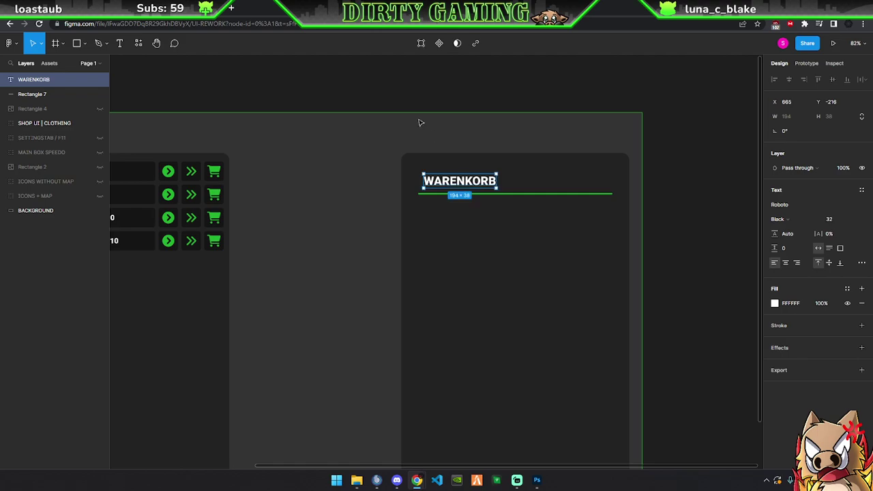
pyautogui.moveTo(465, 184); pyautogui.dragTo(473, 180)
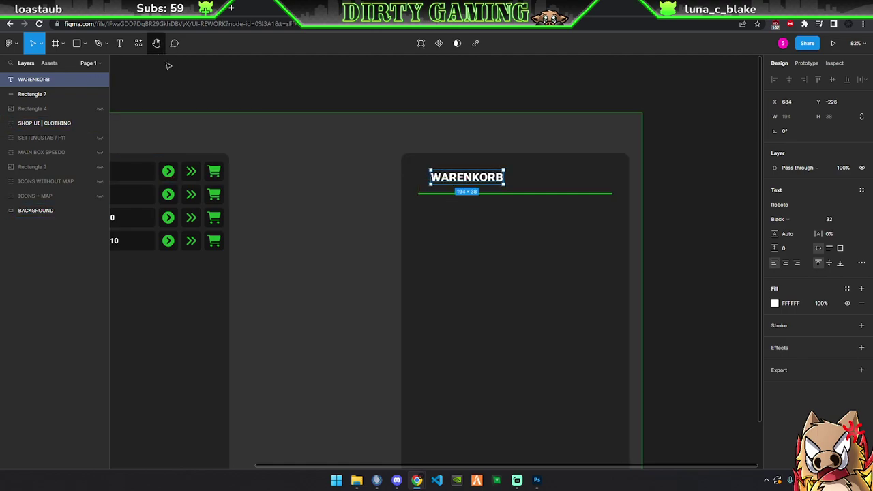
# Group the WARENKORB heading with the green divider and name the group TITLE
pyautogui.click(27, 95)
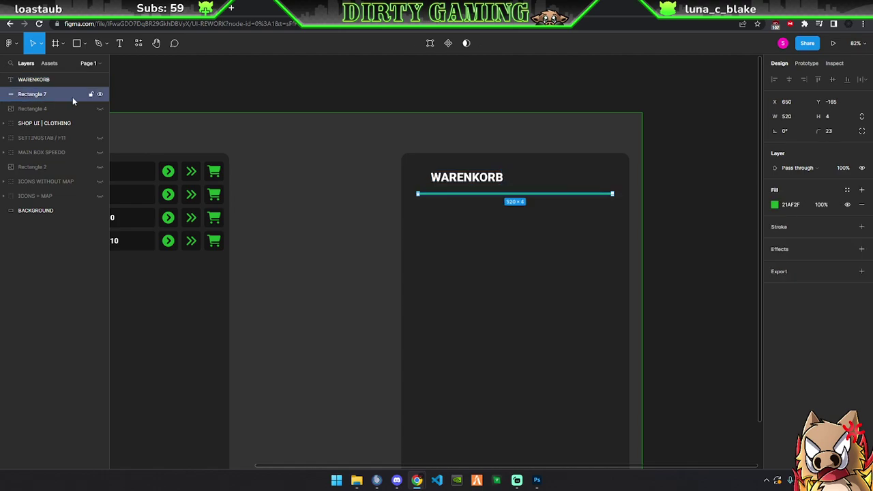
pyautogui.click(4, 123)
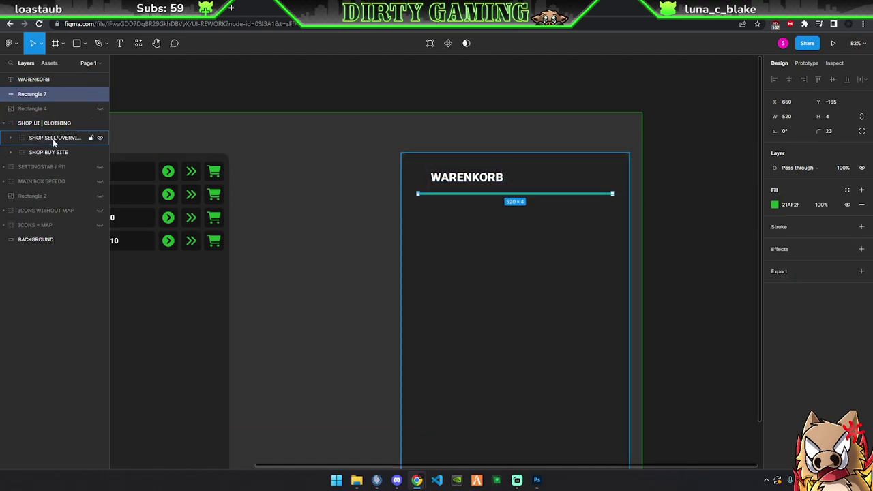
pyautogui.click(10, 139)
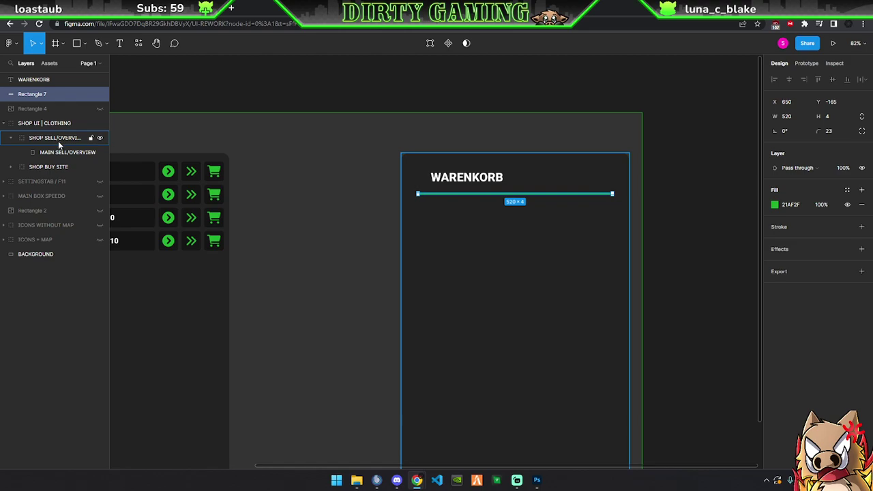
pyautogui.keyDown('shift'); pyautogui.click(27, 78); pyautogui.keyUp('shift')
pyautogui.hotkey('ctrl', 'g')
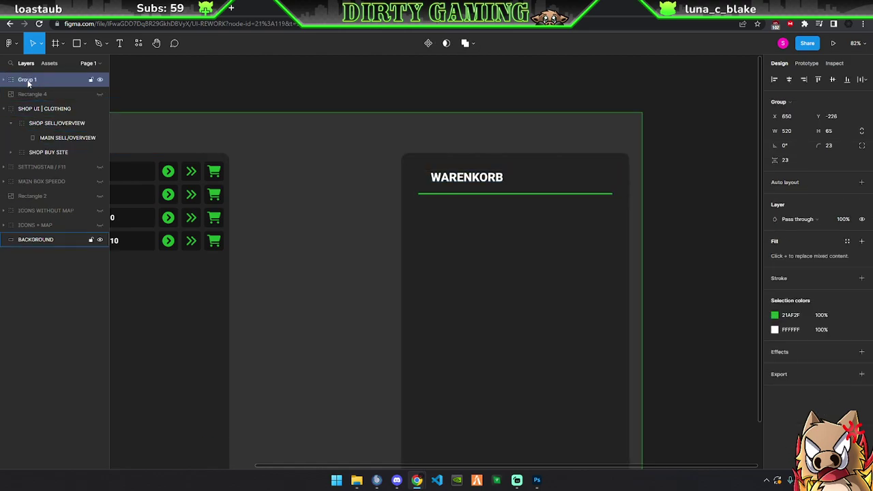
pyautogui.doubleClick(27, 78)
pyautogui.write('TITEL')
pyautogui.hotkey('ctrl', 'a')
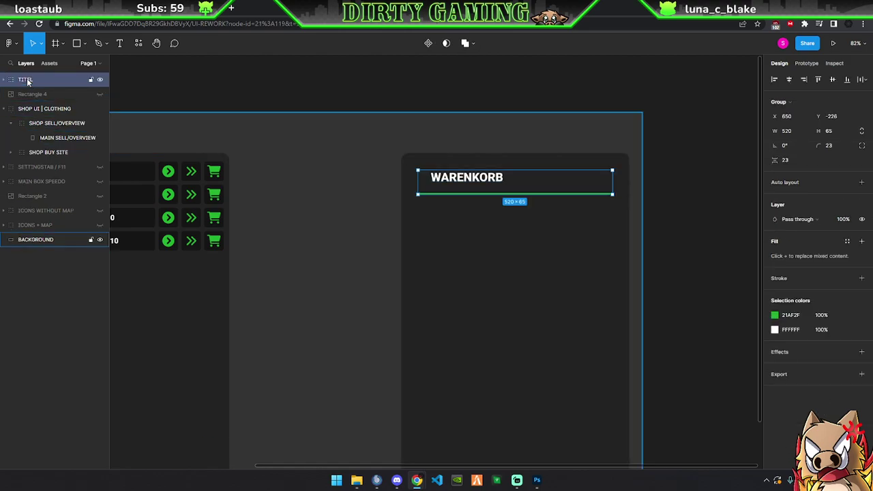
pyautogui.write('Ti')
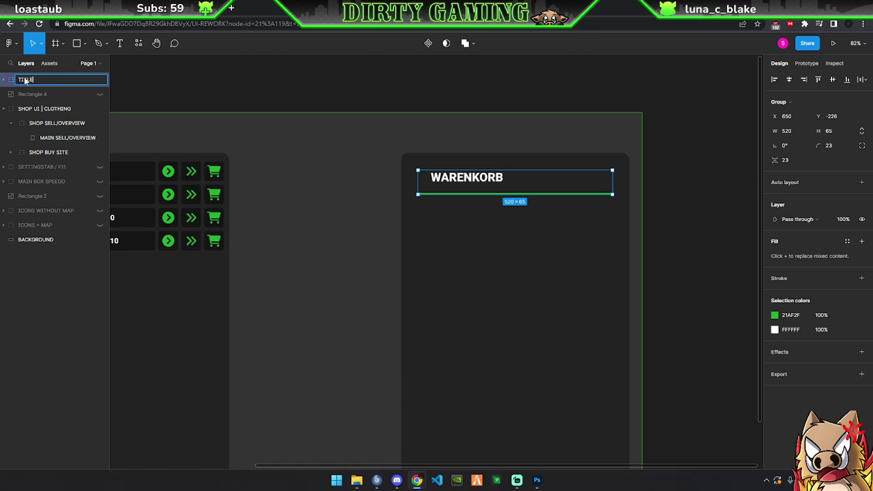
pyautogui.press('Return')
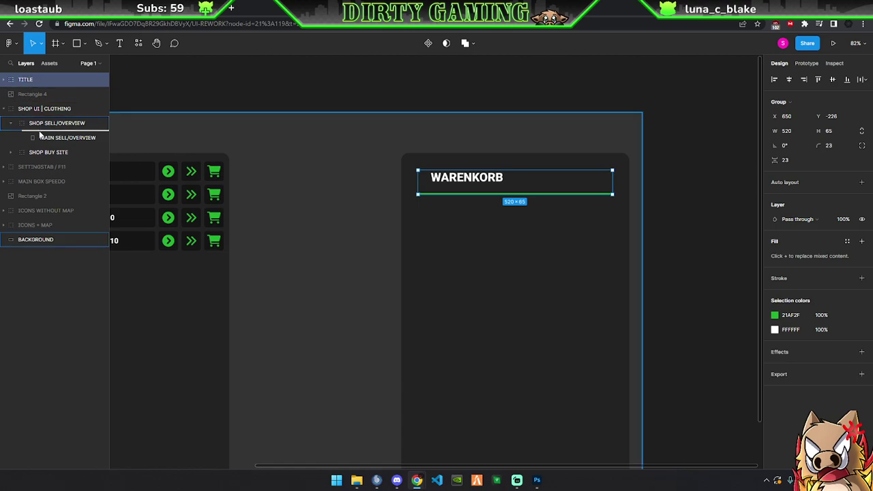
# Move TITLE into SHOP SELL/OVERVIEW and select the icon layer from SHOP BUY SITE item 1
pyautogui.moveTo(39, 135); pyautogui.dragTo(41, 131)
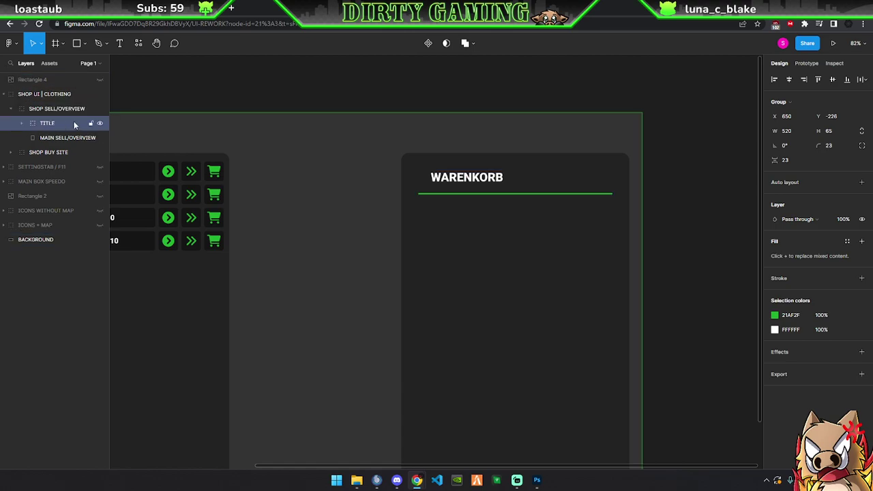
pyautogui.click(21, 124)
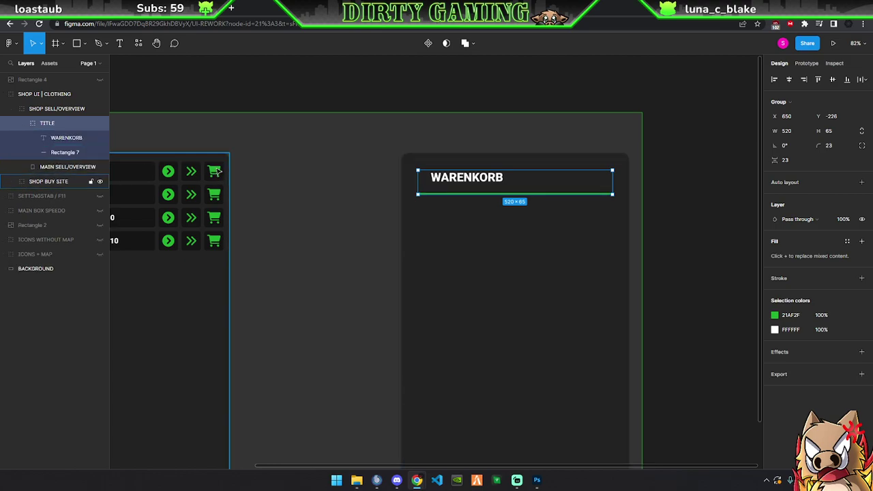
pyautogui.click(10, 181)
pyautogui.click(22, 210)
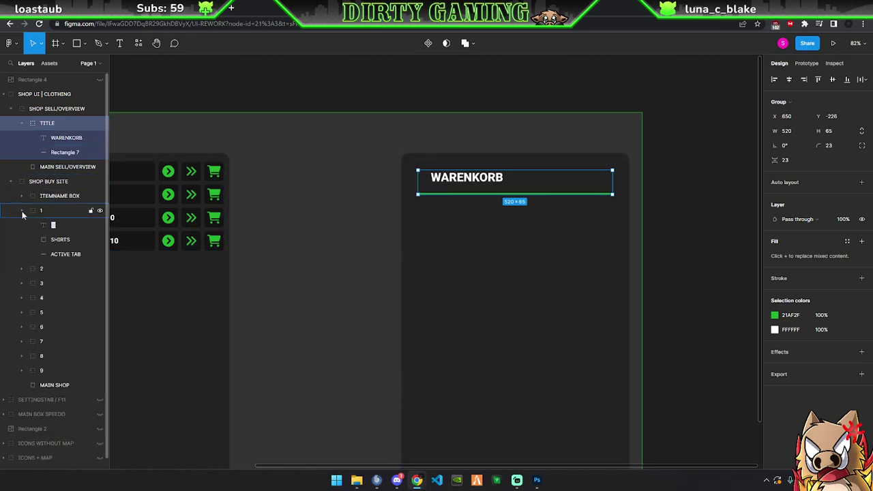
pyautogui.click(45, 226)
pyautogui.click(10, 181)
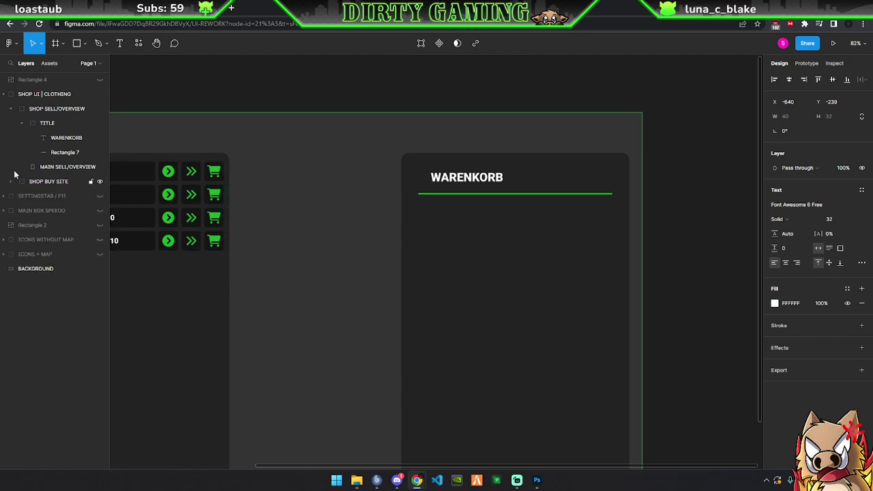
# Paste the icon into TITLE and swap its glyph for a Font Awesome cart
pyautogui.click(46, 123)
pyautogui.hotkey('ctrl', 'v')
pyautogui.moveTo(423, 176); pyautogui.dragTo(523, 179)
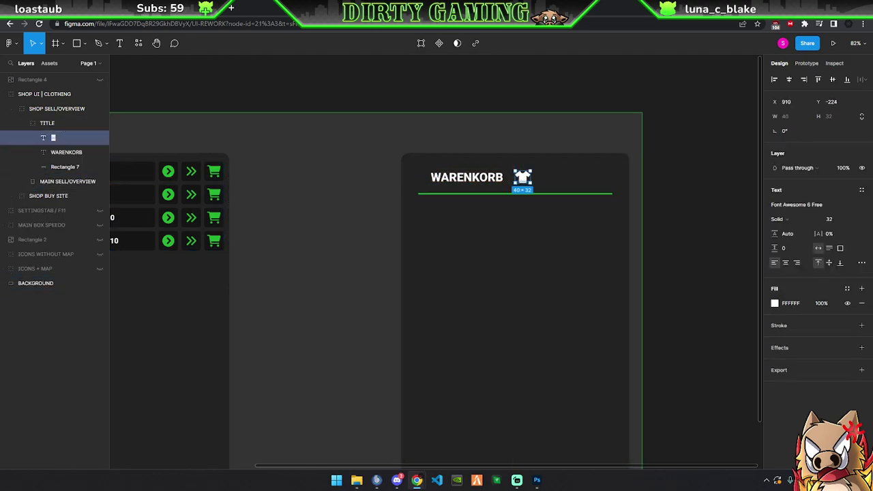
pyautogui.hotkey('ctrl', 'Tab')
pyautogui.hotkey('ctrl', 'shift', 'Tab')
pyautogui.press('Return')
pyautogui.hotkey('ctrl', 'v')
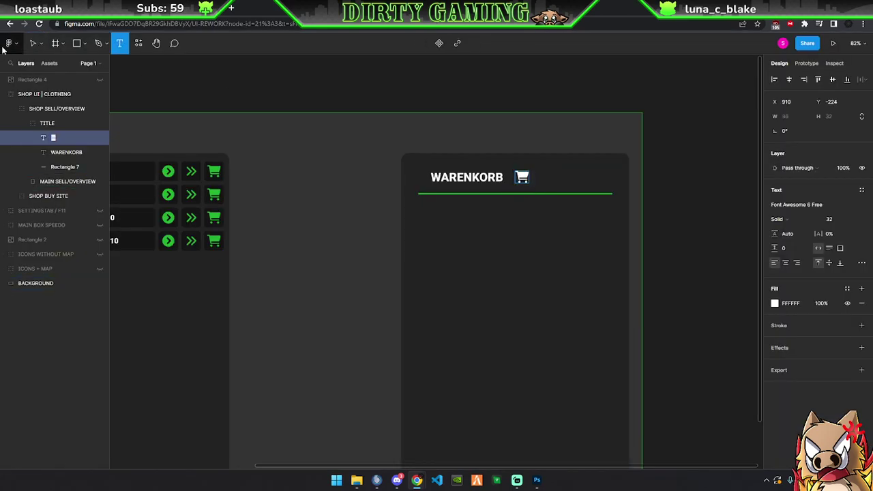
pyautogui.click(31, 47)
# Place the cart icon left of WARENKORB, shifting the heading toward the panel centre
pyautogui.scroll(5, 546, 179)
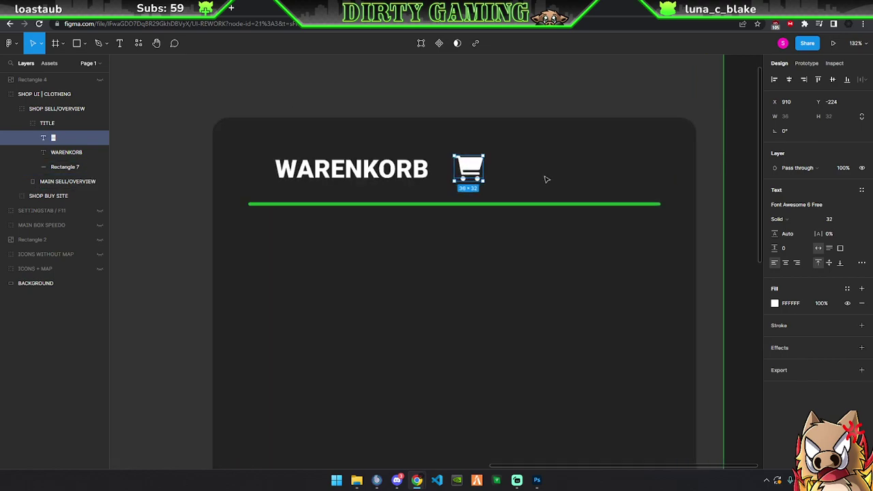
pyautogui.moveTo(469, 169); pyautogui.dragTo(586, 175)
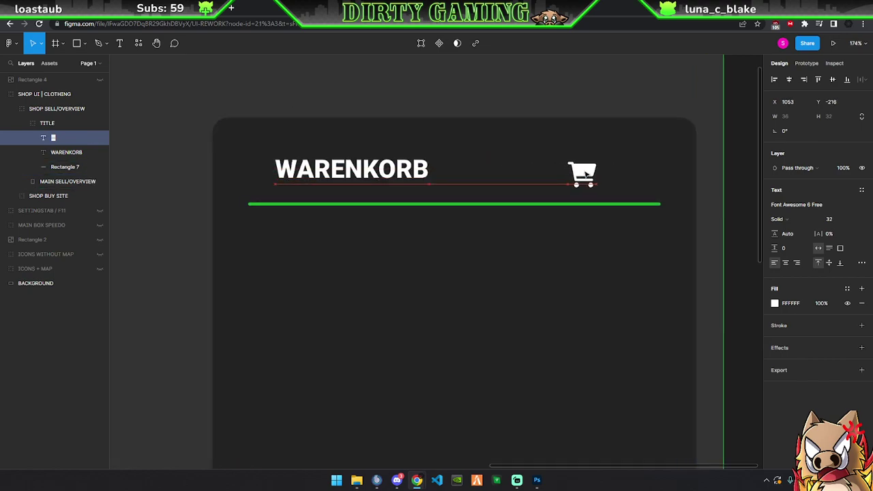
pyautogui.click(47, 153)
pyautogui.moveTo(380, 173); pyautogui.dragTo(471, 176)
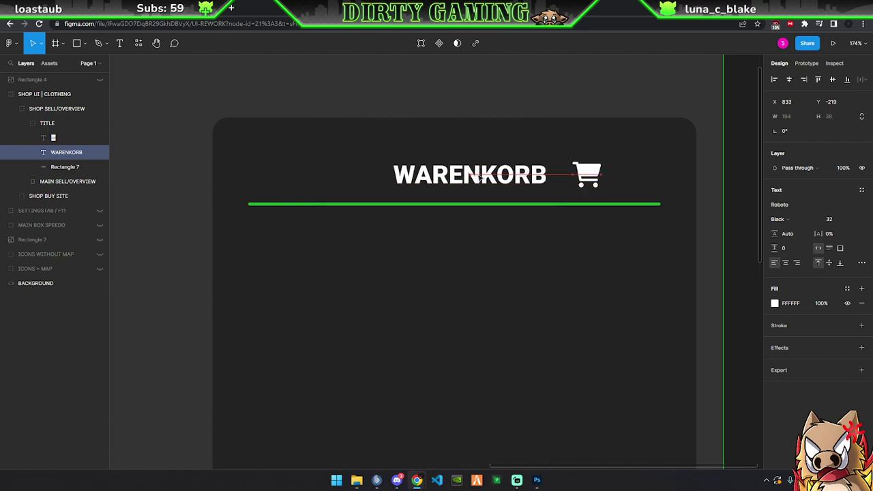
pyautogui.moveTo(585, 175); pyautogui.dragTo(366, 176)
# Enlarge the cart icon to font size 40 and nudge it left and up
pyautogui.doubleClick(369, 176)
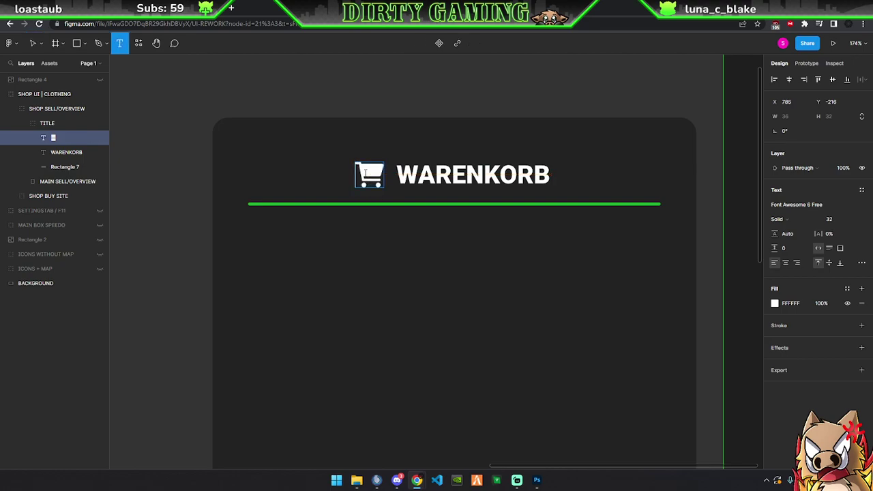
pyautogui.click(838, 219)
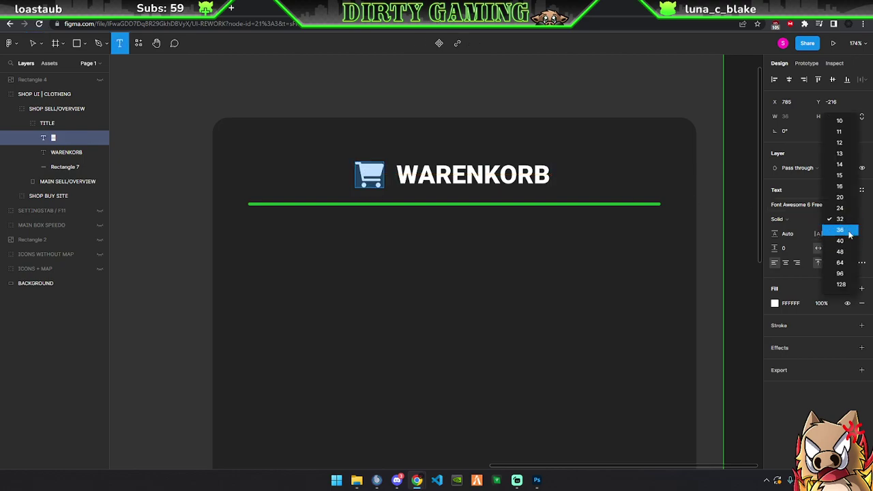
pyautogui.click(840, 229)
pyautogui.click(851, 218)
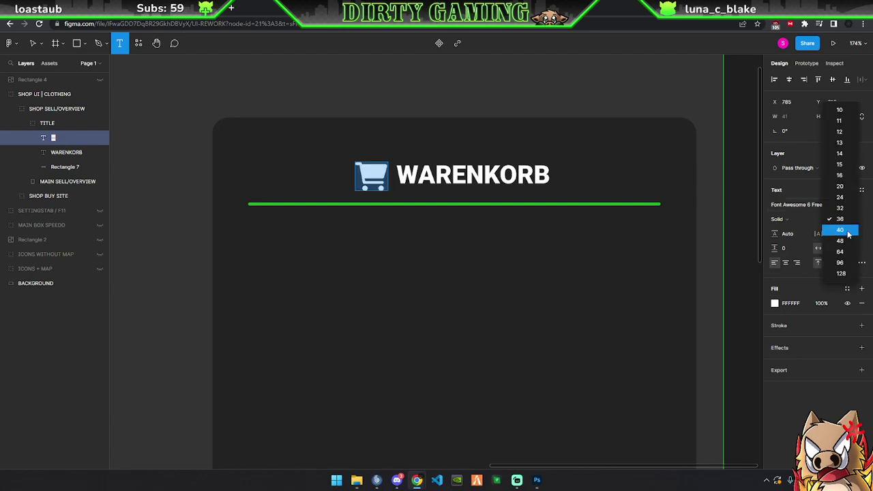
pyautogui.click(852, 229)
pyautogui.press('Escape')
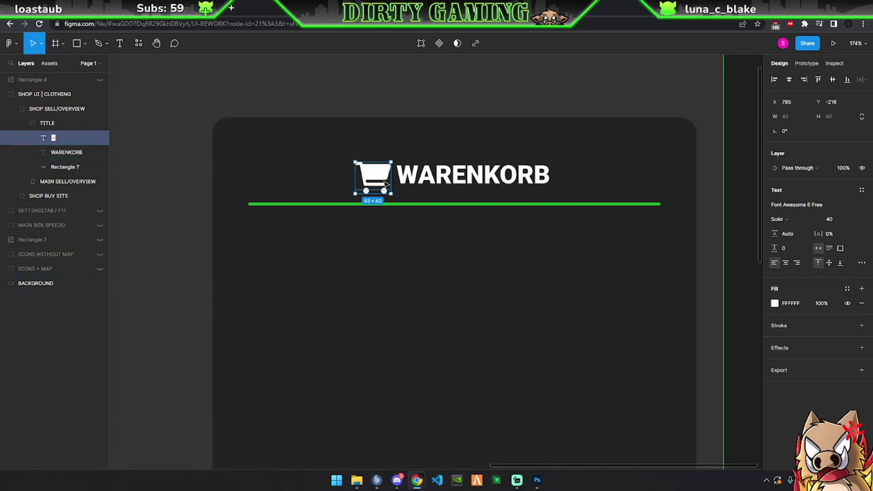
pyautogui.moveTo(384, 179); pyautogui.dragTo(369, 171)
# Enlarge the WARENKORB heading to size 40 and line it up beside the cart
pyautogui.click(471, 174)
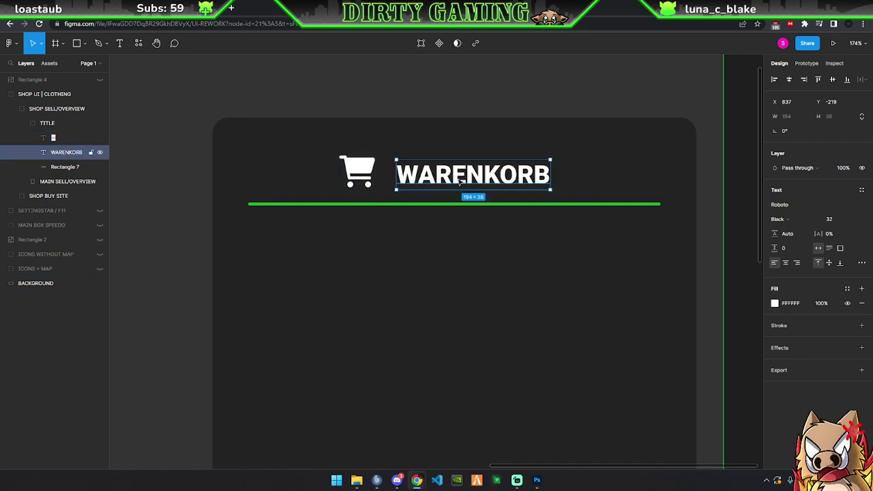
pyautogui.doubleClick(470, 175)
pyautogui.click(852, 222)
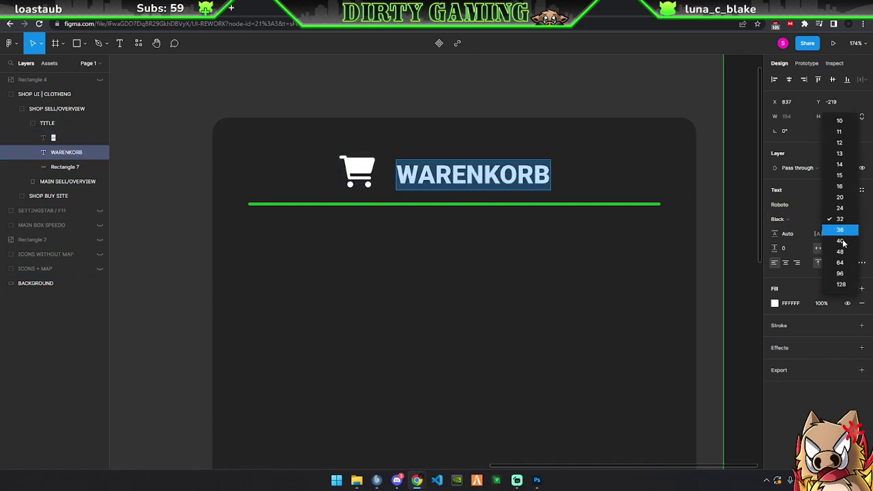
pyautogui.click(843, 241)
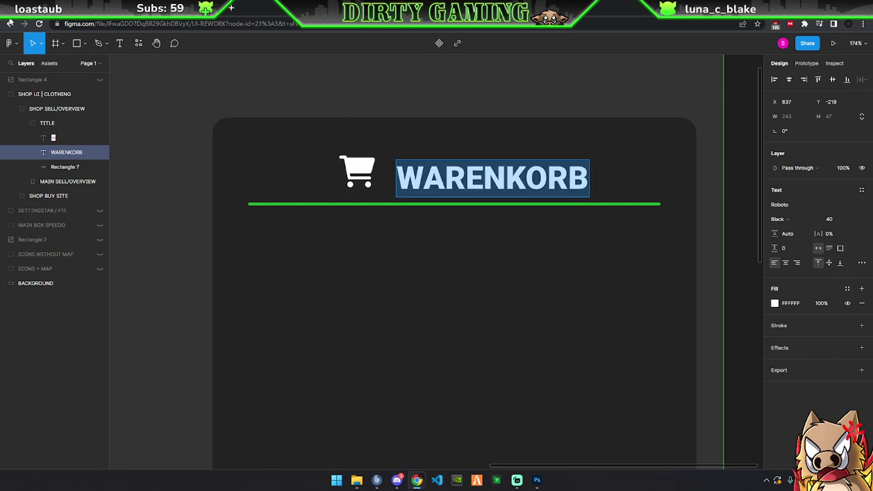
pyautogui.press('Escape')
pyautogui.moveTo(505, 178); pyautogui.dragTo(503, 173)
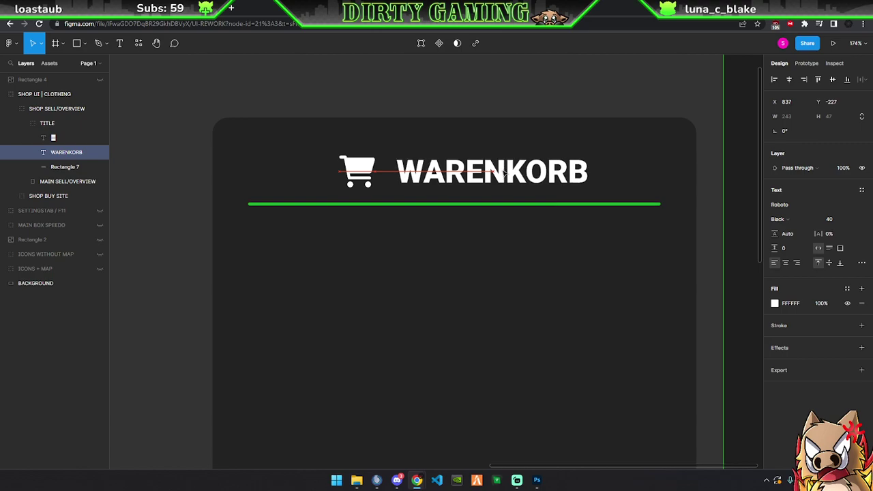
pyautogui.moveTo(504, 174); pyautogui.dragTo(501, 174)
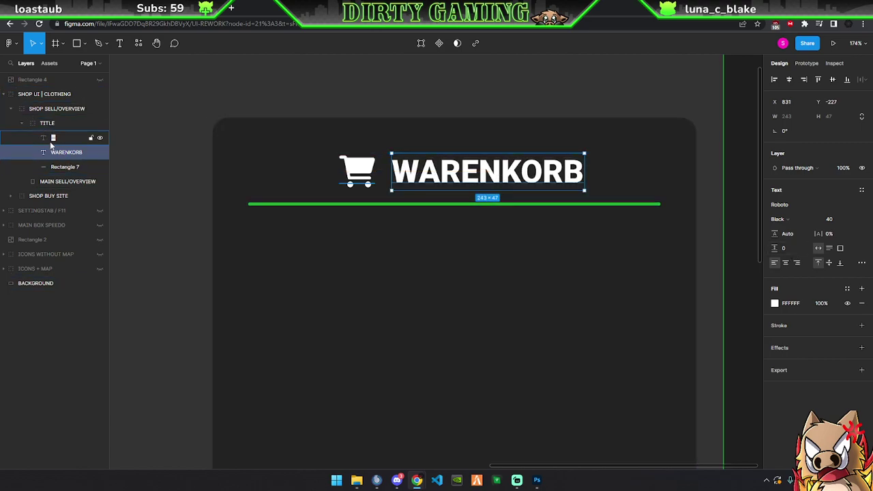
# Select the cart icon and WARENKORB together and center them over the divider
pyautogui.click(23, 124)
pyautogui.click(23, 123)
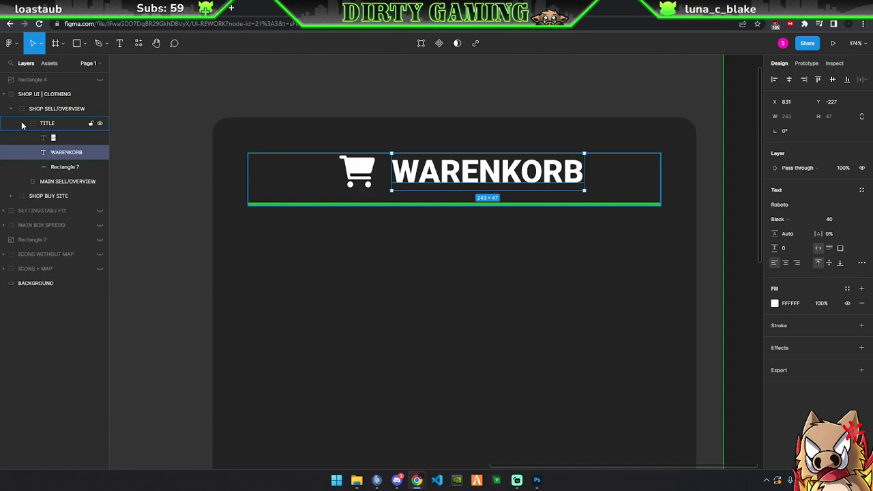
pyautogui.click(52, 137)
pyautogui.keyDown('shift'); pyautogui.click(76, 152); pyautogui.keyUp('shift')
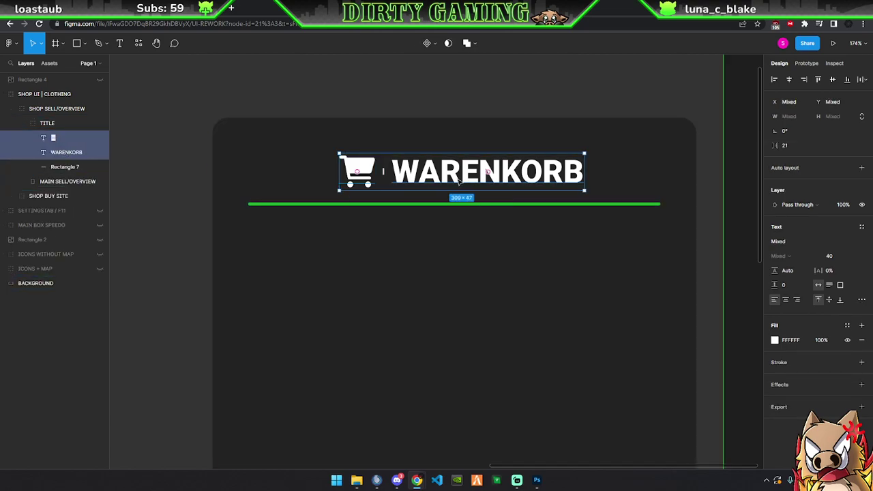
pyautogui.scroll(3, 450, 186)
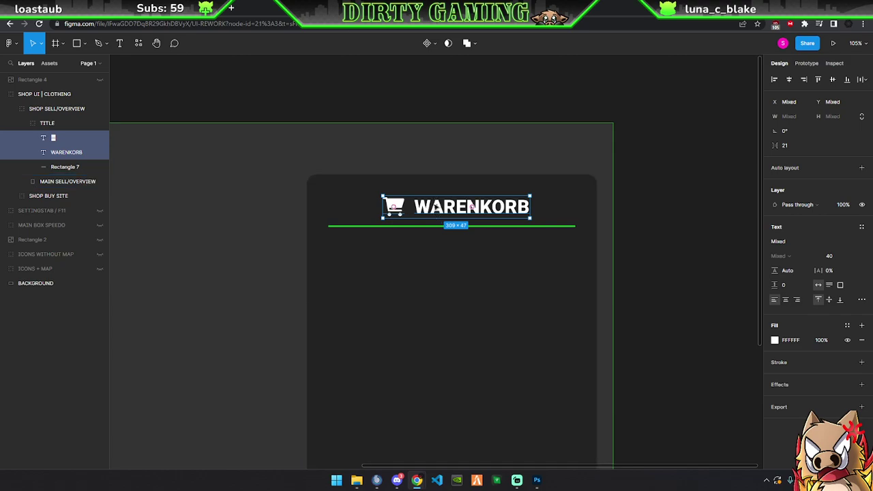
pyautogui.moveTo(445, 211); pyautogui.dragTo(440, 210)
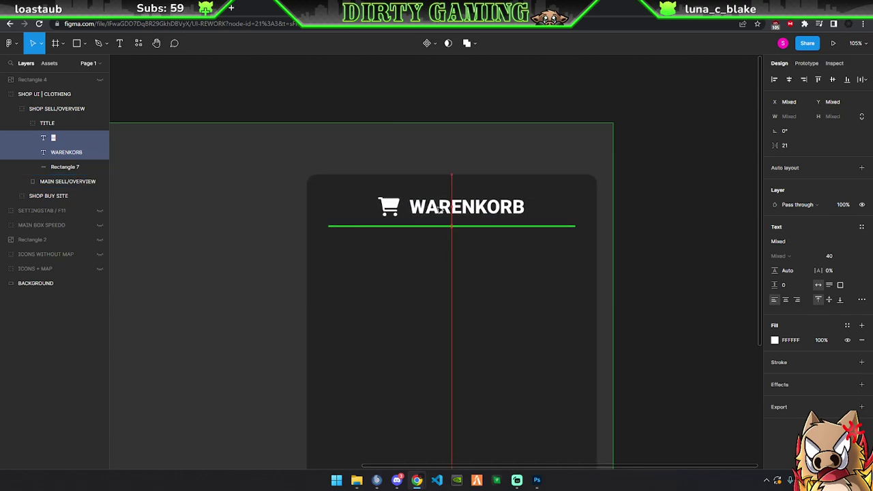
pyautogui.moveTo(516, 468); pyautogui.dragTo(437, 460)
pyautogui.scroll(-1, 530, 286)
pyautogui.scroll(-2, 499, 343)
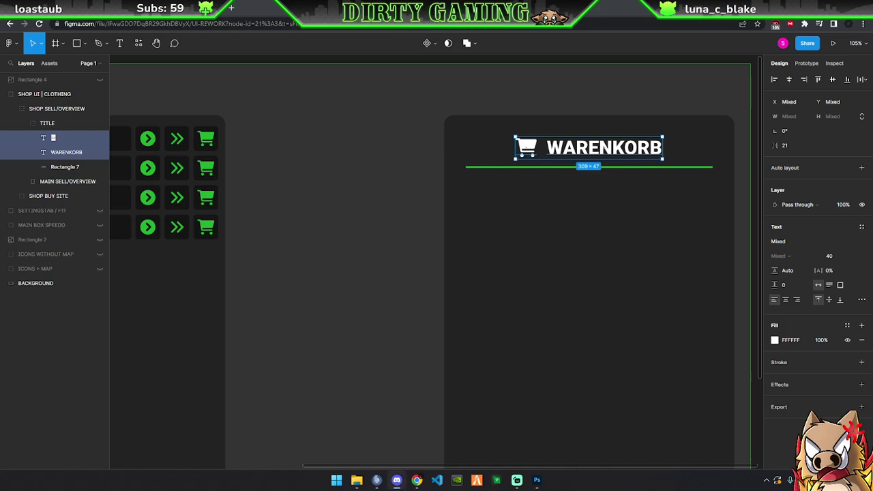
pyautogui.scroll(-1, 417, 160)
pyautogui.click(416, 160)
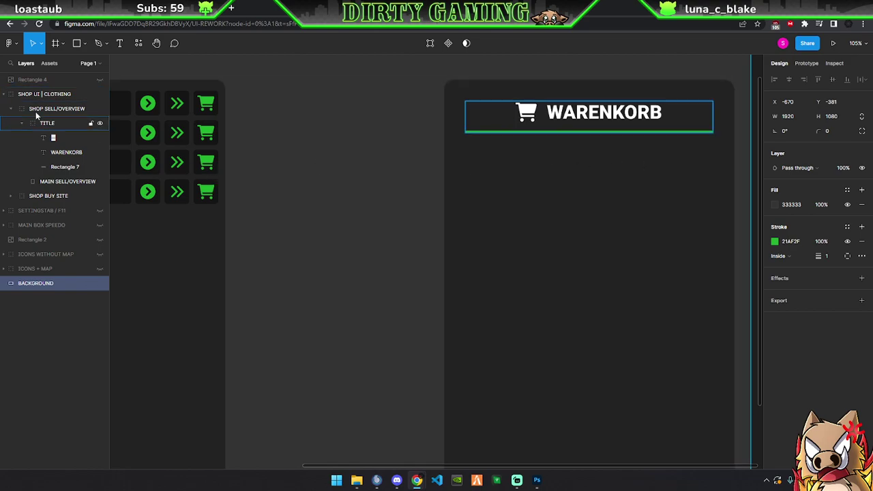
pyautogui.click(22, 123)
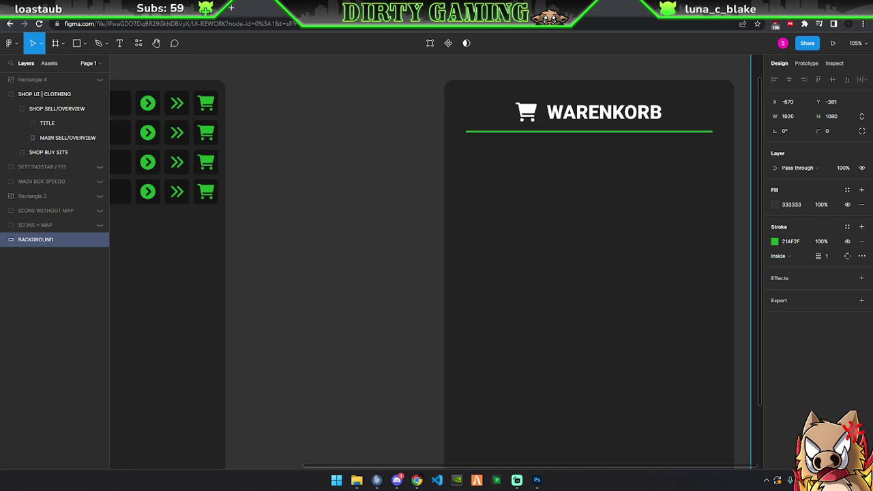
pyautogui.click(397, 480)
pyautogui.click(417, 480)
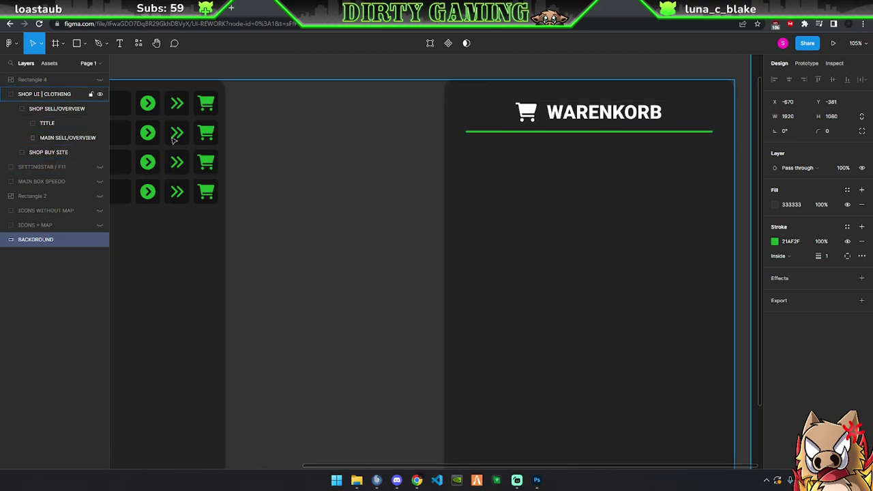
# Draw a 580×62 light grey D9D9D9 row rectangle beneath the green divider
pyautogui.click(77, 43)
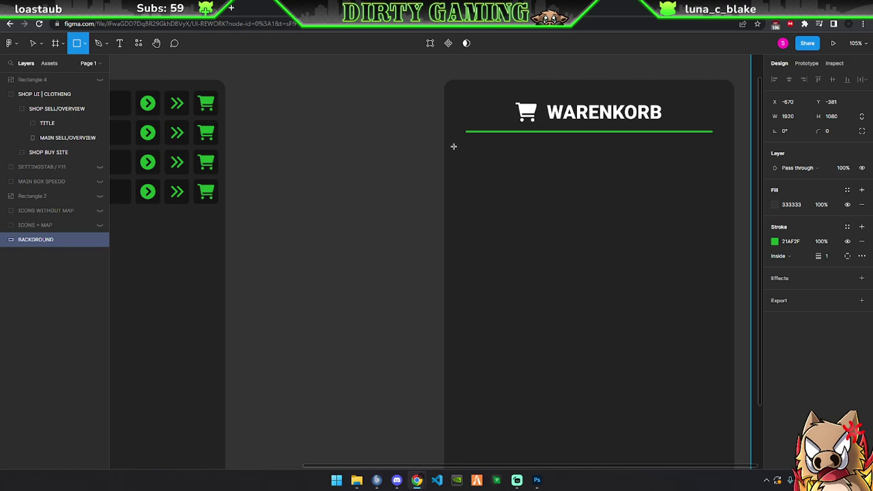
pyautogui.moveTo(453, 145); pyautogui.dragTo(729, 177)
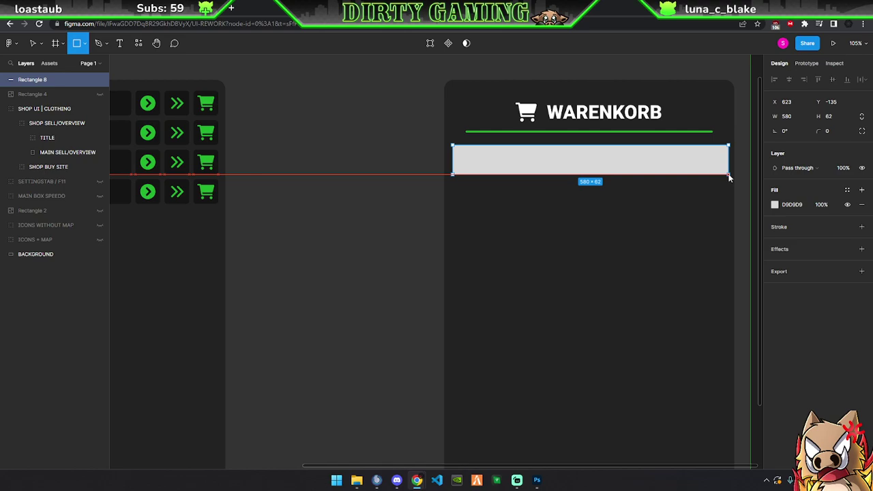
pyautogui.moveTo(729, 177); pyautogui.dragTo(728, 175)
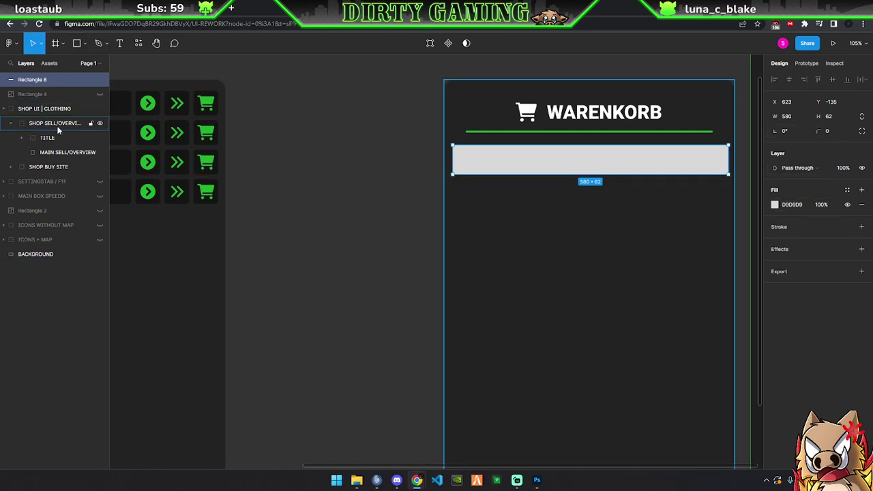
# Inspect an existing item box inside SHOP BUY SITE > ITEMNAME BOX
pyautogui.click(21, 167)
pyautogui.click(21, 196)
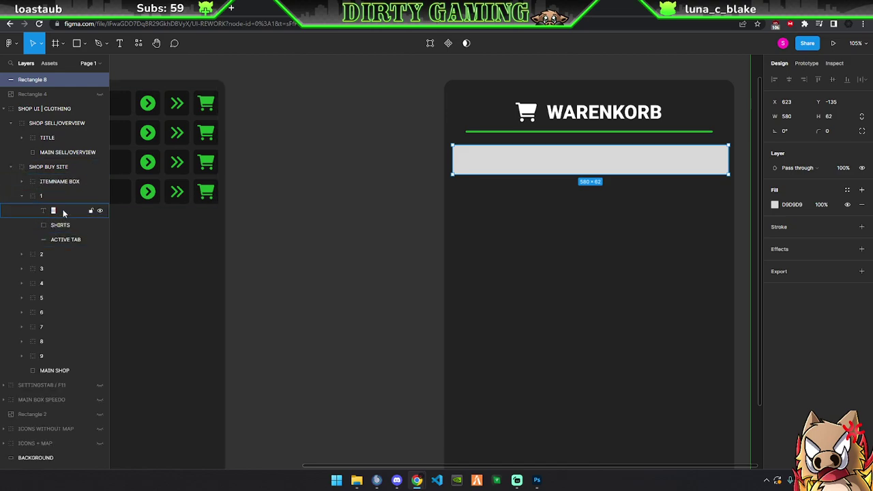
pyautogui.click(21, 196)
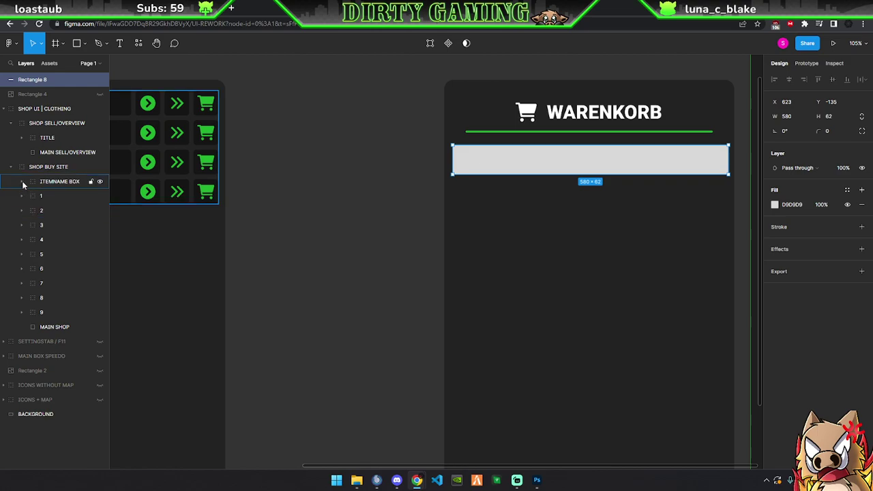
pyautogui.click(23, 182)
pyautogui.click(32, 195)
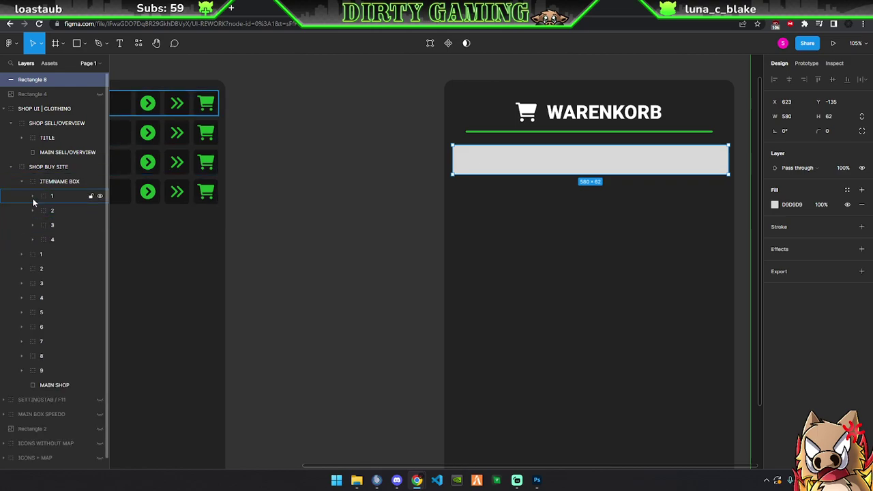
pyautogui.click(32, 197)
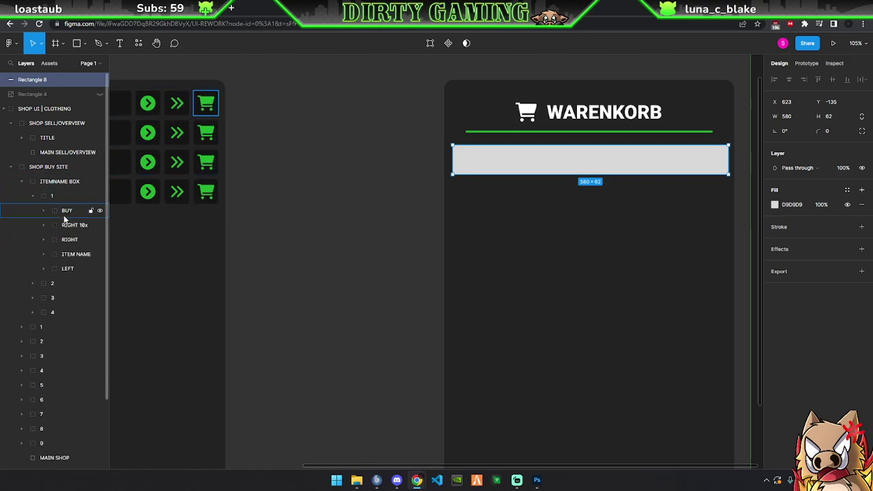
pyautogui.click(66, 255)
pyautogui.click(42, 255)
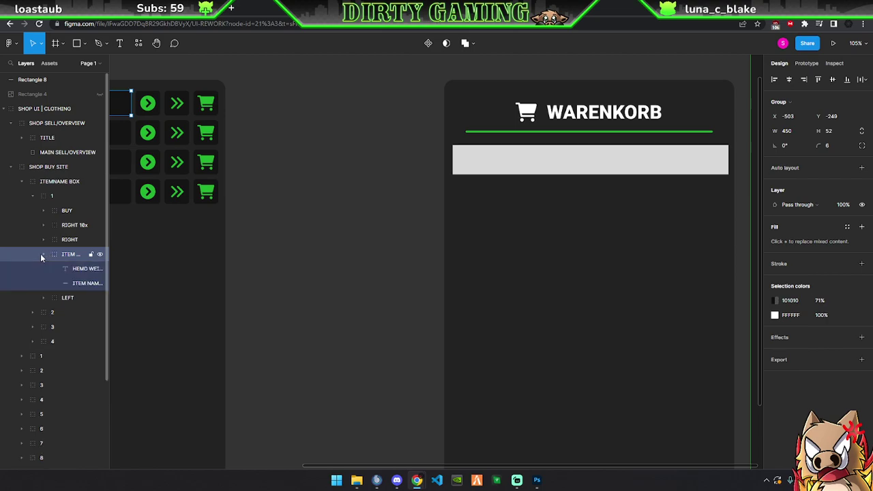
pyautogui.click(42, 254)
pyautogui.click(23, 181)
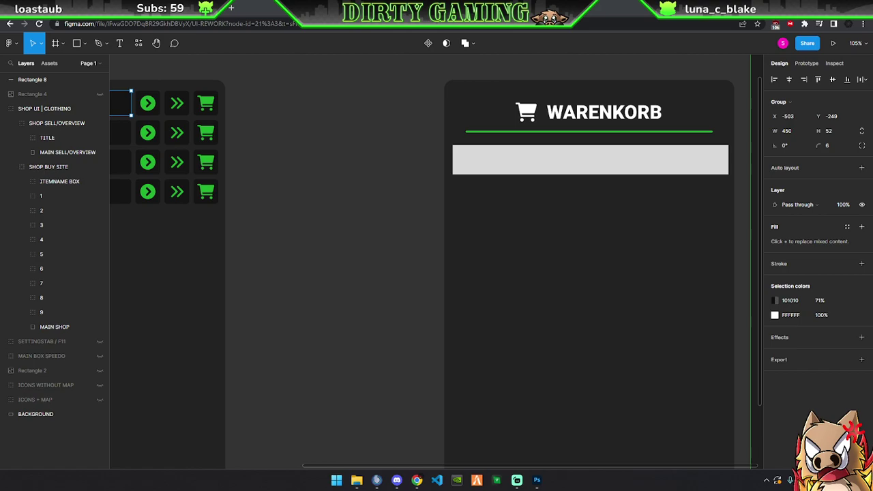
# Give the row rectangle corner radius 6 and a dark document fill colour
pyautogui.click(689, 168)
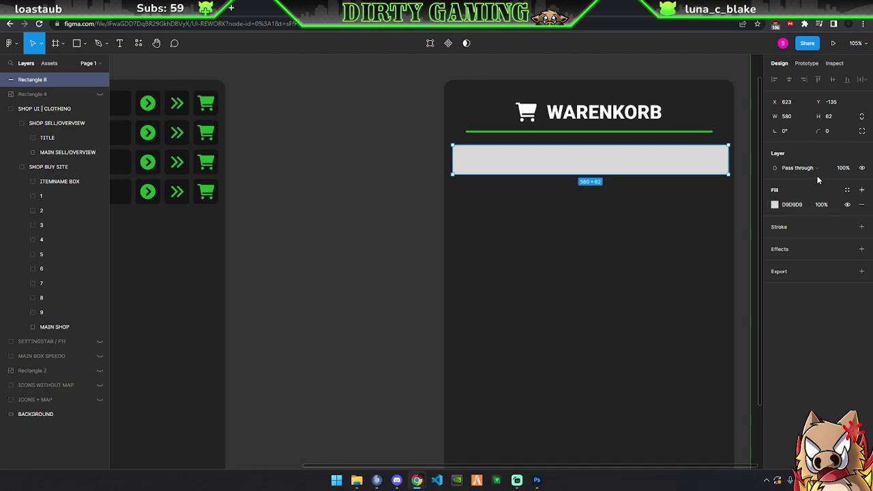
pyautogui.click(827, 135)
pyautogui.write('8')
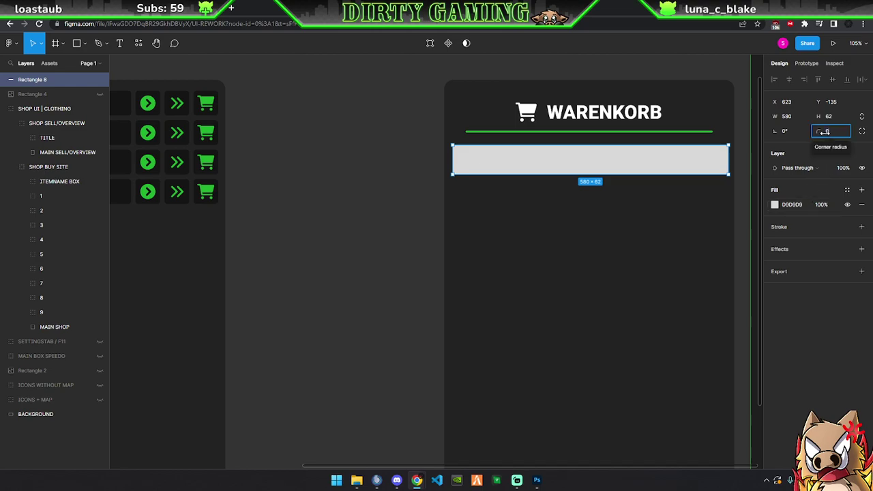
pyautogui.press('Return')
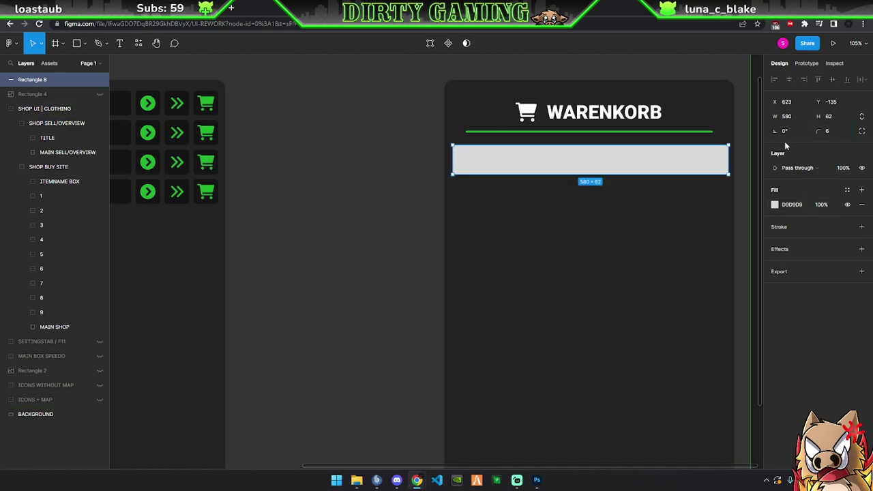
pyautogui.click(775, 204)
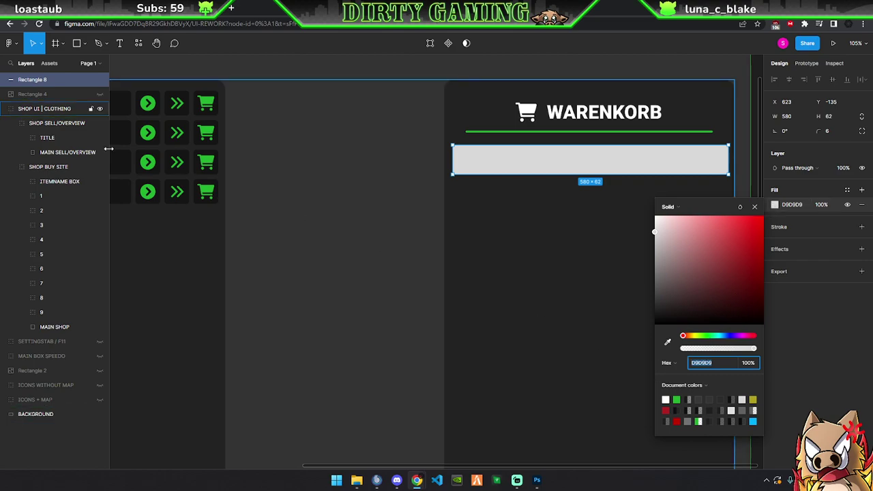
pyautogui.click(689, 399)
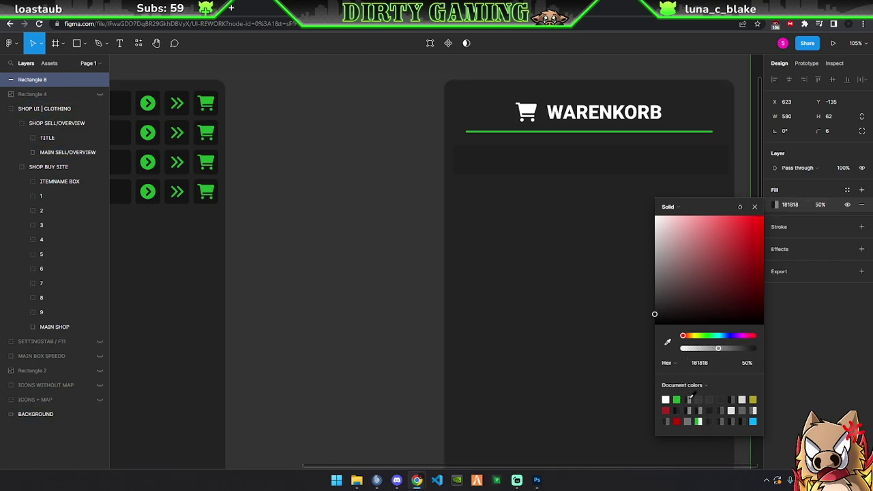
# Match ITEMNAME BOX styling: set the row fill to 101010 at 71% opacity
pyautogui.click(49, 183)
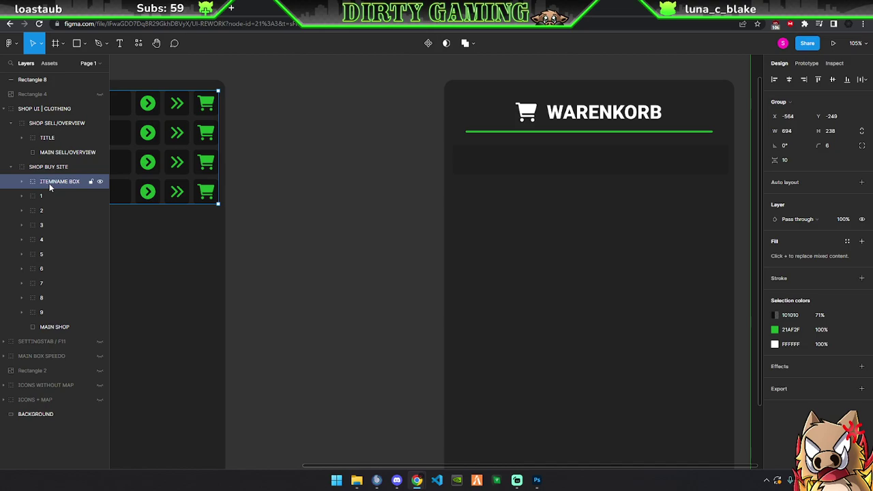
pyautogui.moveTo(802, 315)
pyautogui.click(523, 166)
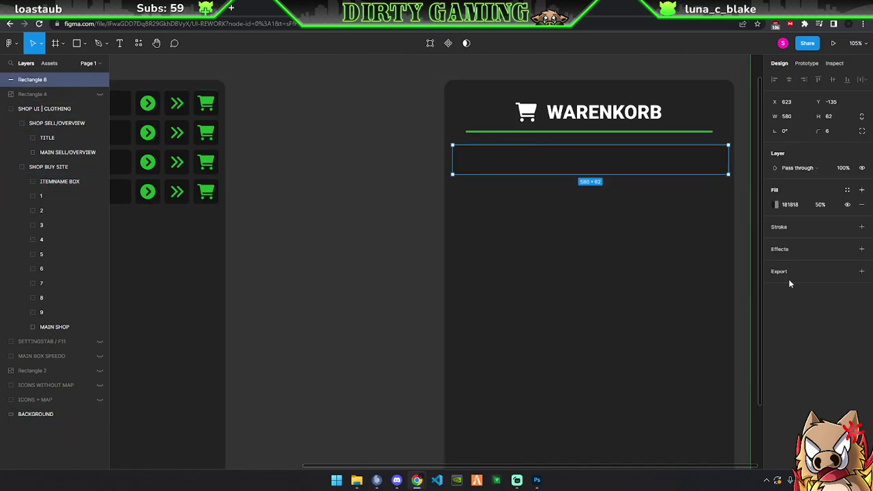
pyautogui.click(790, 204)
pyautogui.write('101010')
pyautogui.click(820, 205)
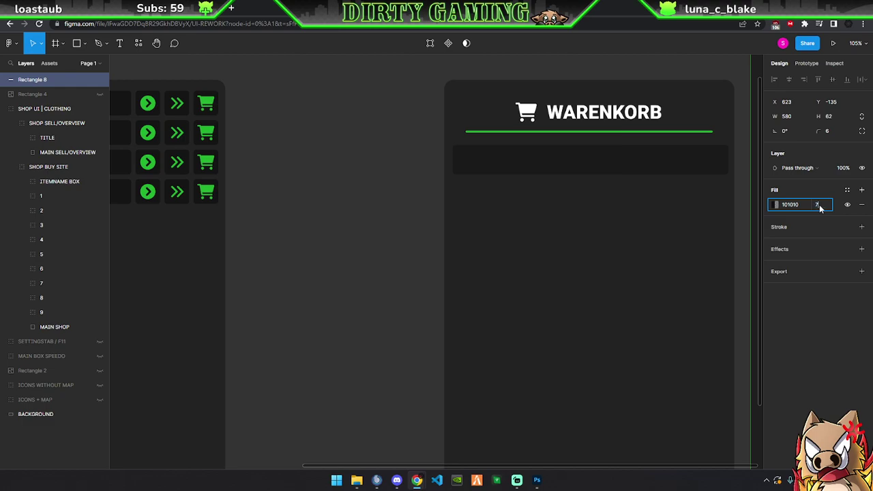
pyautogui.press('Escape')
pyautogui.click(821, 205)
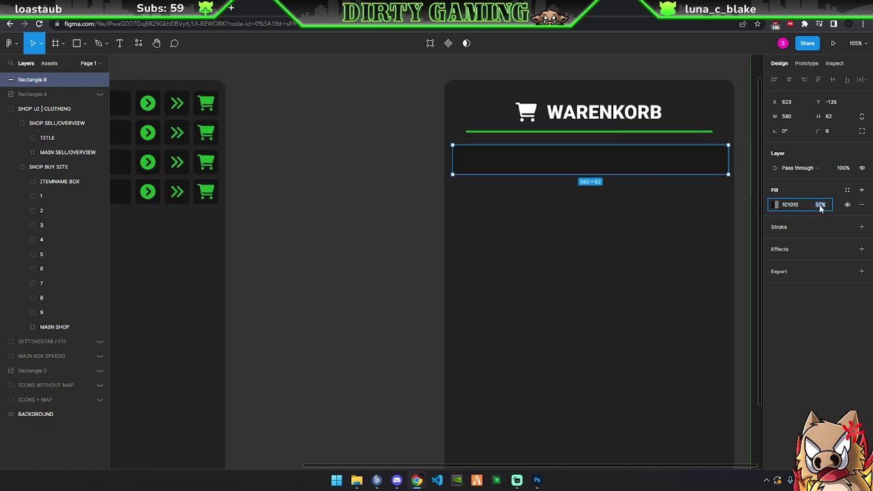
pyautogui.press('Return')
pyautogui.click(55, 181)
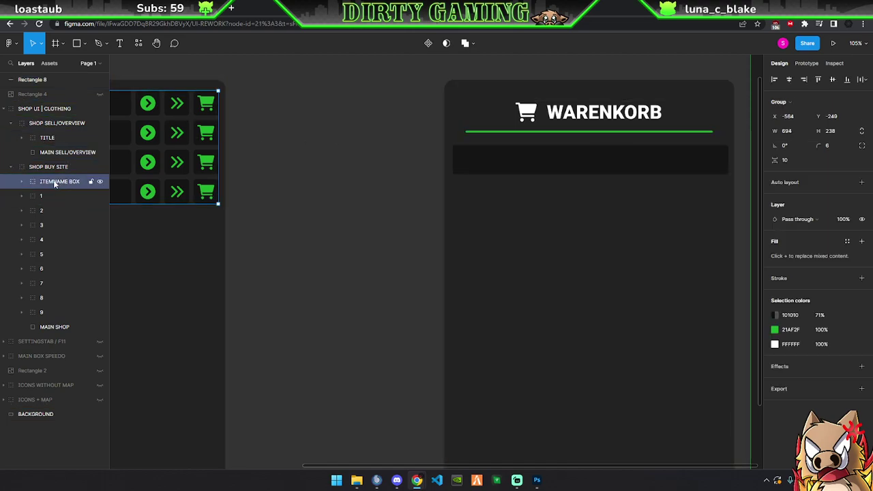
pyautogui.click(494, 160)
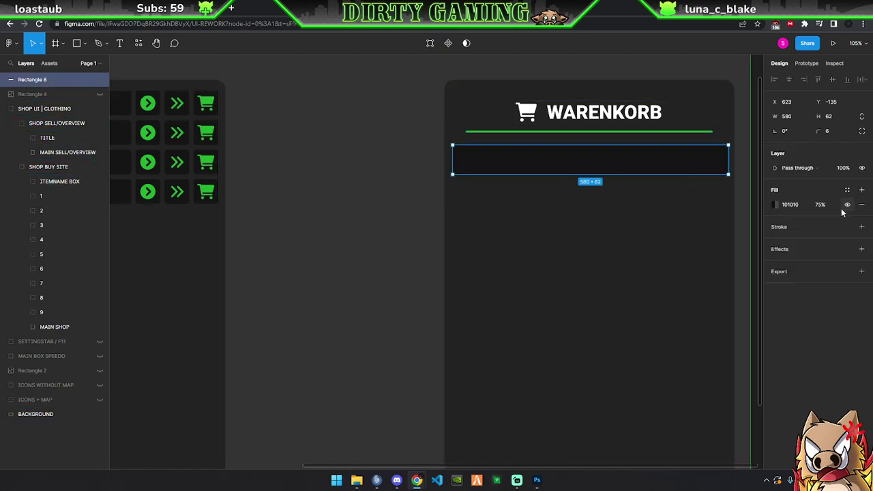
pyautogui.click(820, 206)
pyautogui.write('71')
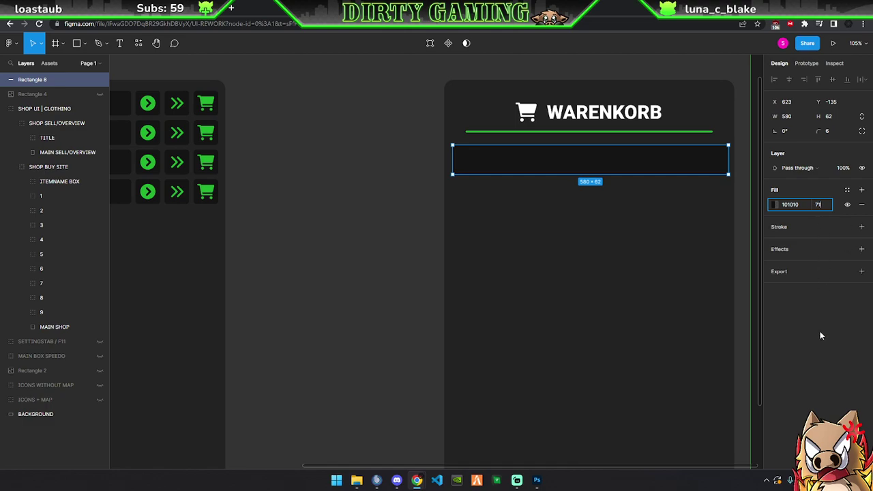
pyautogui.press('Return')
# Nudge the row rectangle slightly left into alignment at X 620
pyautogui.moveTo(602, 161); pyautogui.dragTo(600, 161)
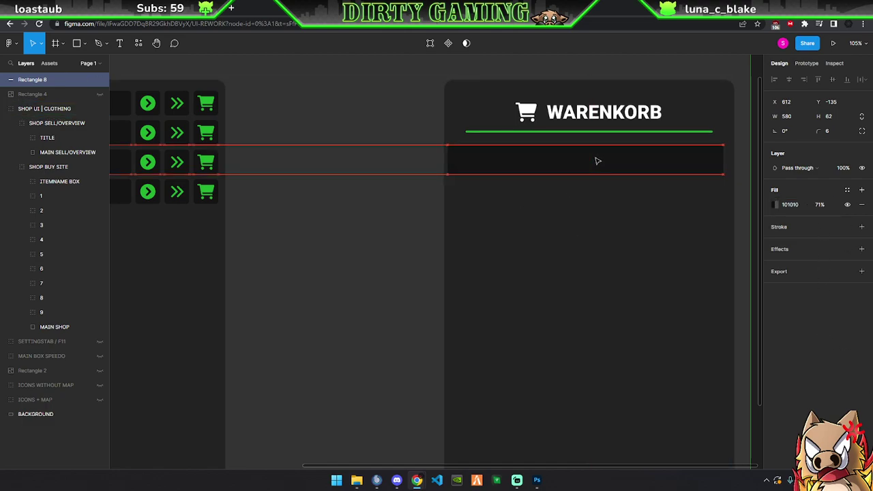
pyautogui.keyDown('ctrl'); pyautogui.scroll(2, 556, 154); pyautogui.keyUp('ctrl')
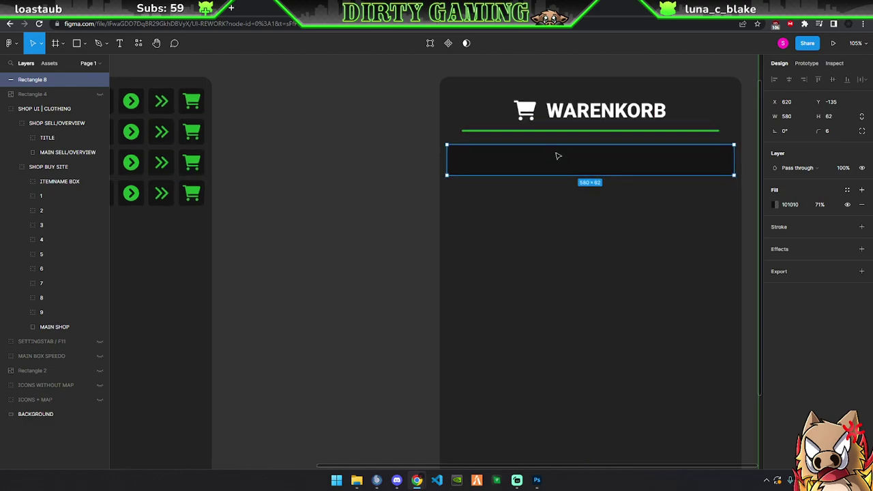
pyautogui.keyDown('ctrl'); pyautogui.scroll(2, 558, 156); pyautogui.keyUp('ctrl')
pyautogui.keyDown('ctrl'); pyautogui.scroll(2, 587, 167); pyautogui.keyUp('ctrl')
pyautogui.scroll(1, 573, 238)
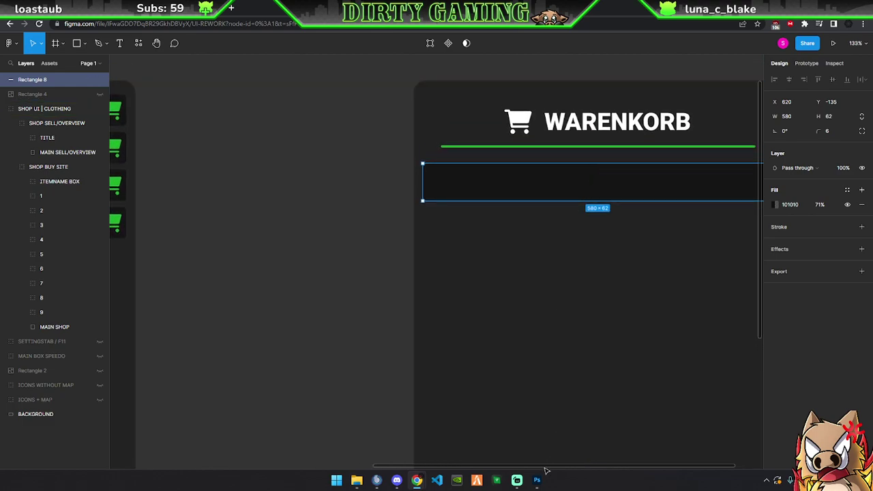
pyautogui.moveTo(548, 468); pyautogui.dragTo(580, 468)
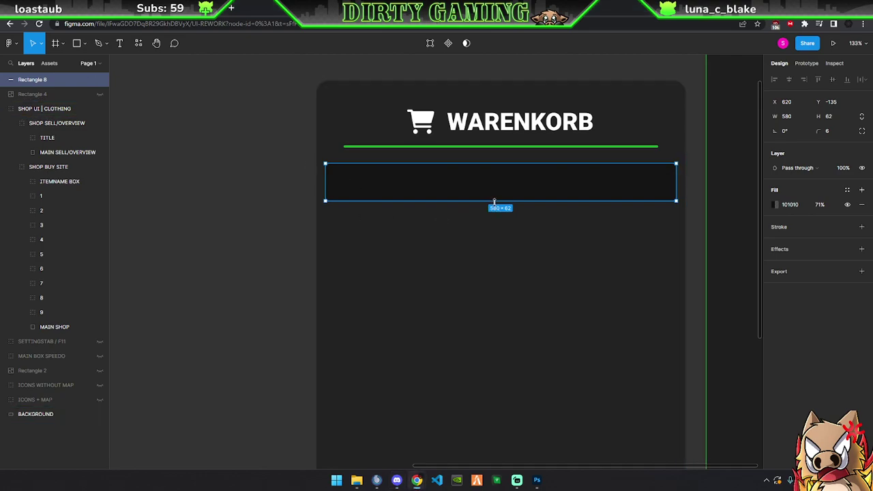
# Make the row 69 tall and add the label 'HEMD WEIß M' inside it
pyautogui.moveTo(494, 200); pyautogui.dragTo(494, 204)
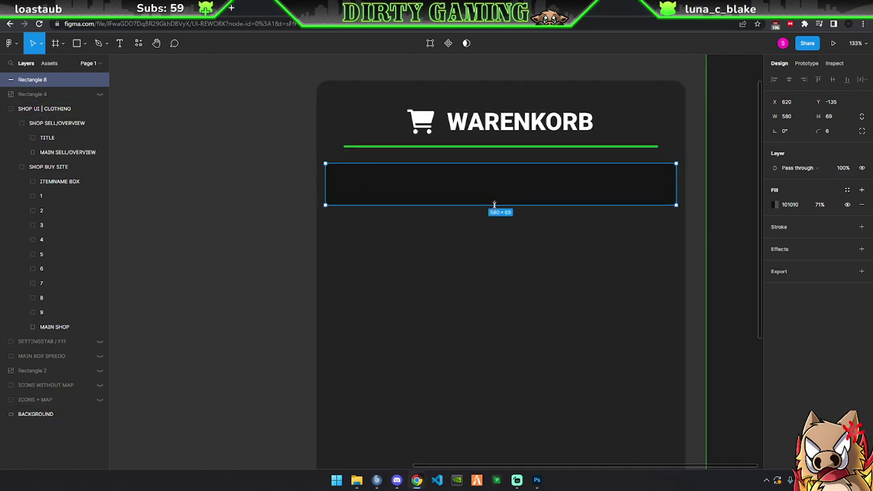
pyautogui.press('t')
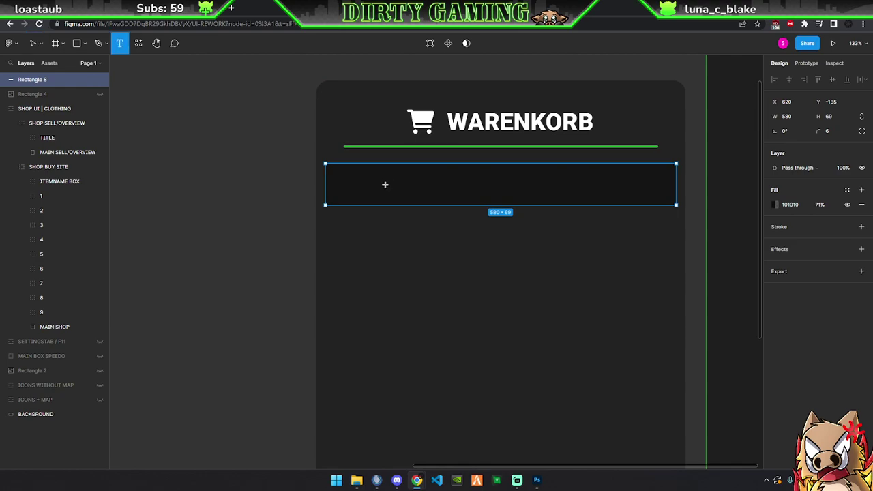
pyautogui.click(385, 185)
pyautogui.write('HEMD WEI')
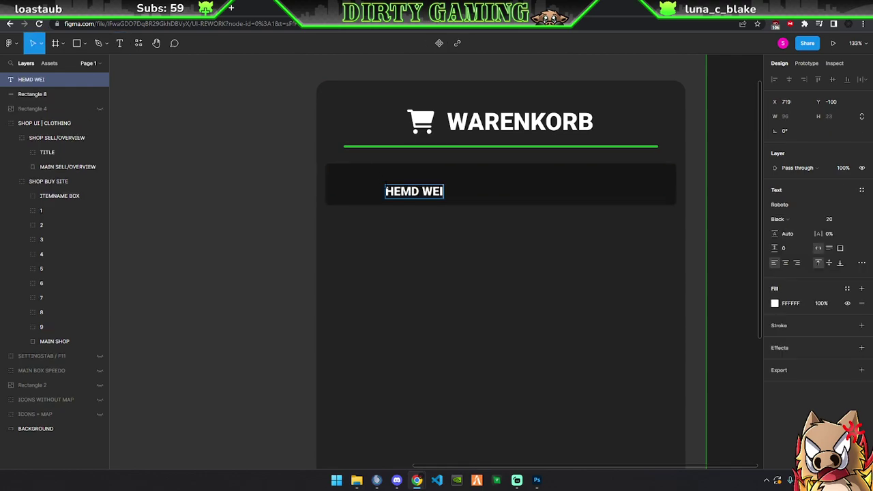
pyautogui.write('ß')
pyautogui.write(' M')
pyautogui.hotkey('ctrl', 'a')
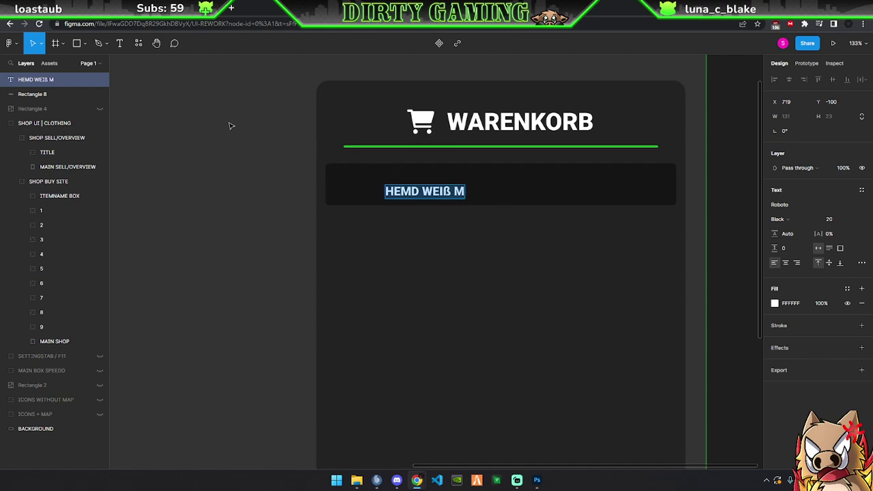
# Group the label with the row rectangle as ITEM inside SHOP SELL/OVERVIEW, below TITLE
pyautogui.click(32, 94)
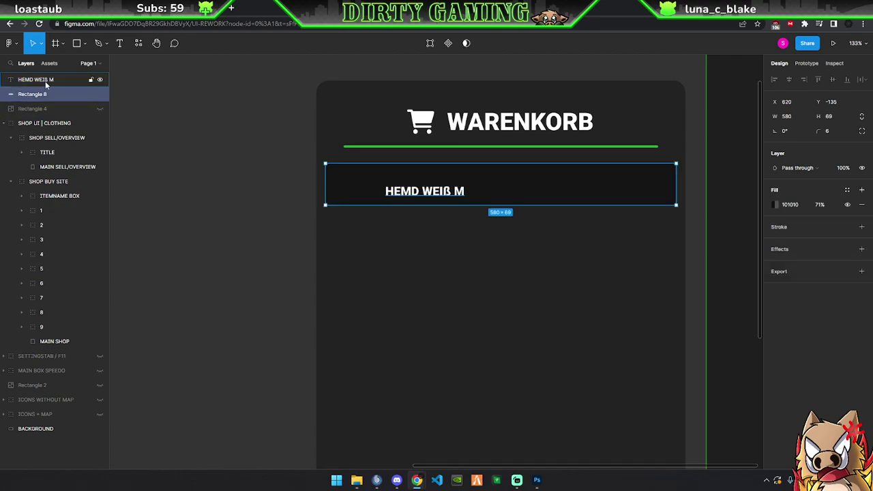
pyautogui.keyDown('shift'); pyautogui.click(35, 80); pyautogui.keyUp('shift')
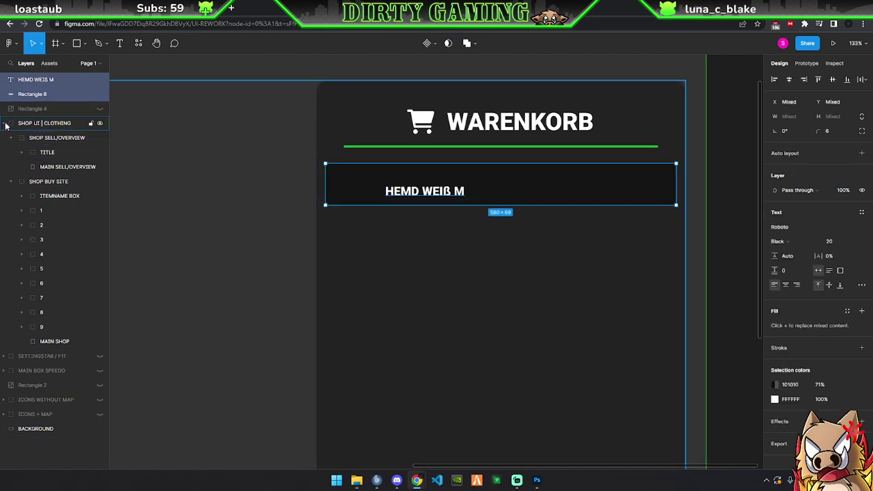
pyautogui.click(10, 182)
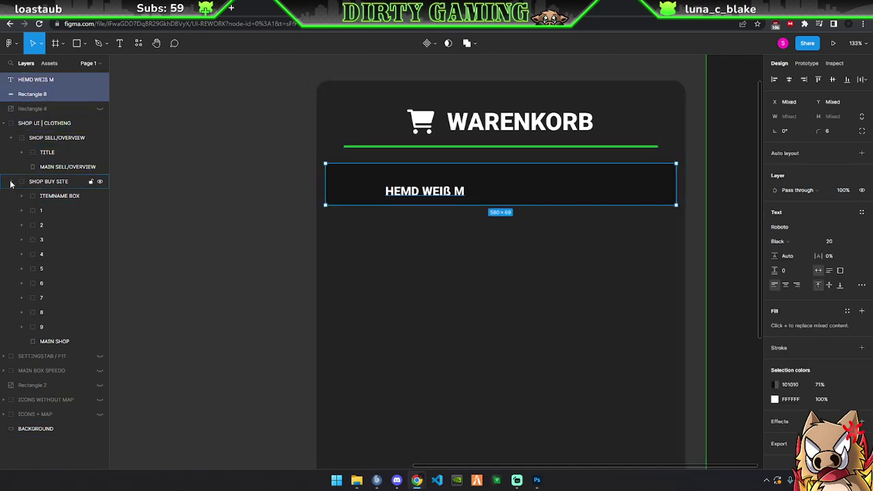
pyautogui.hotkey('ctrl', 'g')
pyautogui.doubleClick(33, 79)
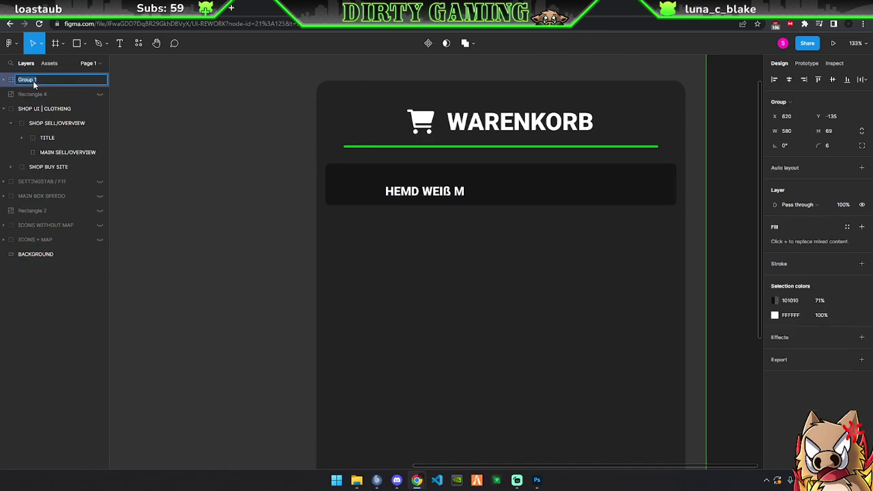
pyautogui.write('ITEM')
pyautogui.press('Return')
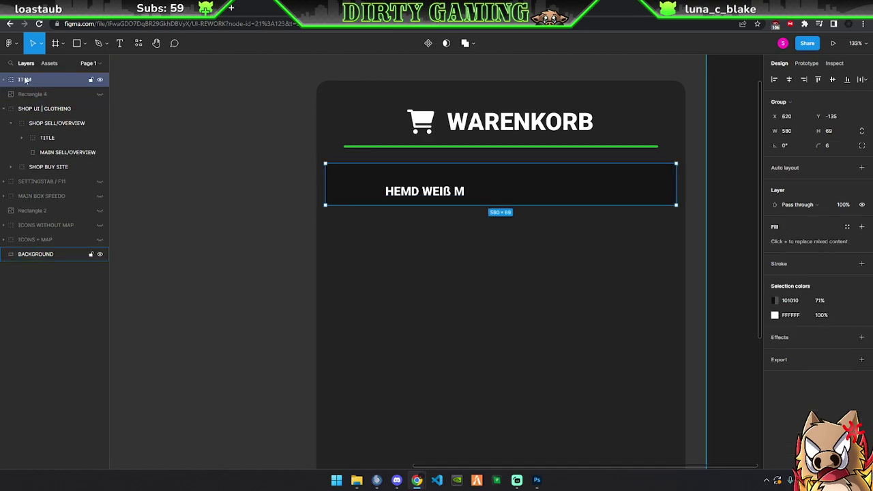
pyautogui.moveTo(41, 128); pyautogui.dragTo(41, 145)
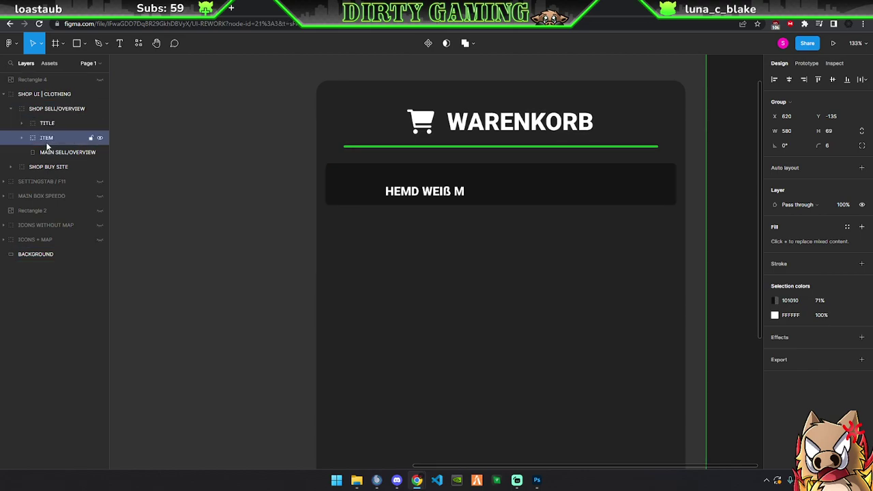
# Reposition the HEMD WEIß M label within the item row
pyautogui.click(22, 138)
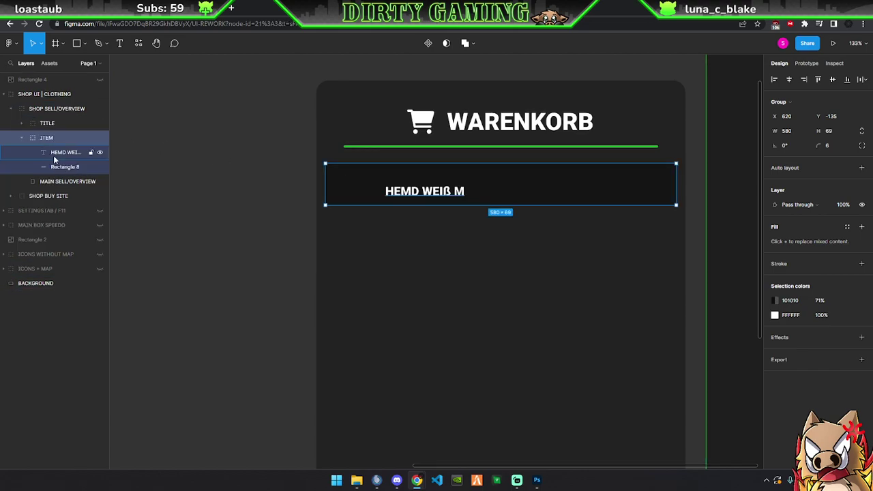
pyautogui.click(64, 156)
pyautogui.moveTo(415, 195)
pyautogui.mouseDown()
pyautogui.moveTo(395, 188)
pyautogui.moveTo(410, 190)
pyautogui.mouseUp()
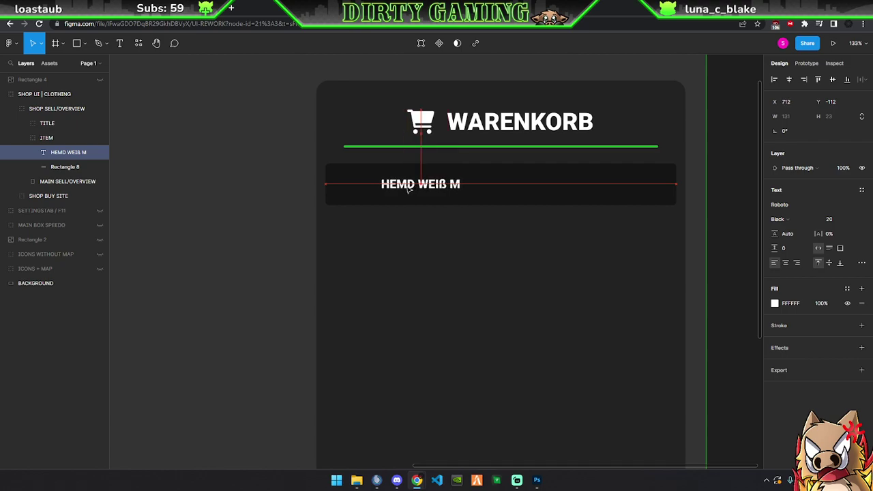
pyautogui.moveTo(410, 189); pyautogui.dragTo(406, 188)
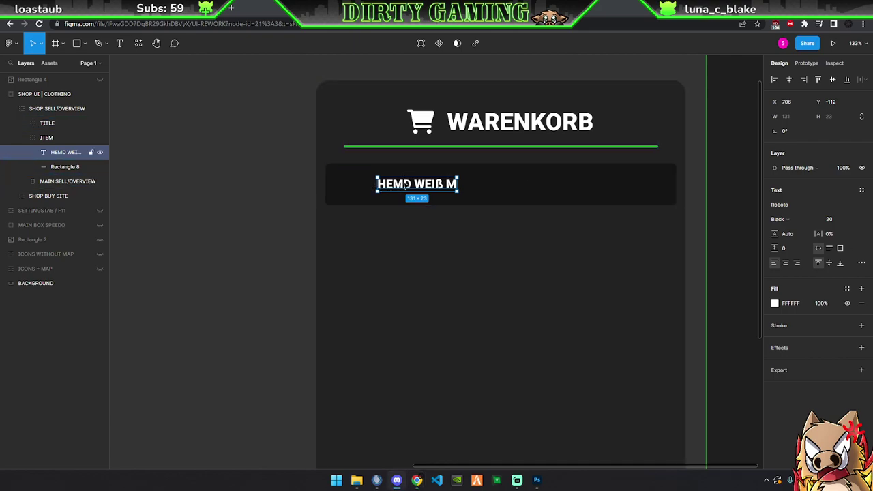
pyautogui.moveTo(405, 183)
pyautogui.mouseDown()
pyautogui.moveTo(426, 184)
pyautogui.moveTo(407, 188)
pyautogui.mouseUp()
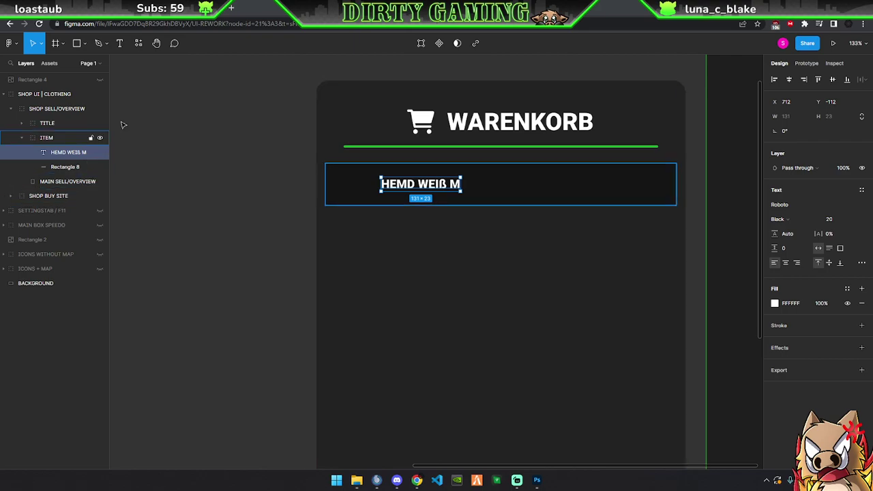
# Draw a 40×40 square filled 2B2B2B at the left end of the item row
pyautogui.click(76, 43)
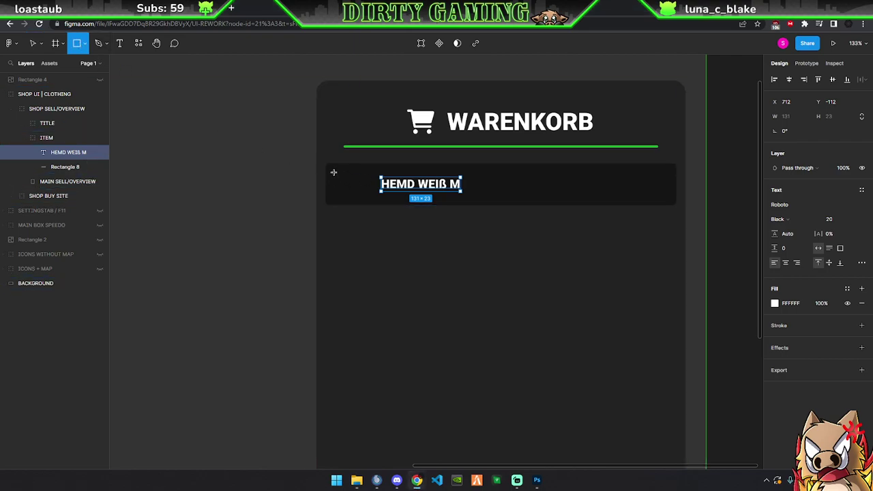
pyautogui.moveTo(334, 173); pyautogui.dragTo(359, 203)
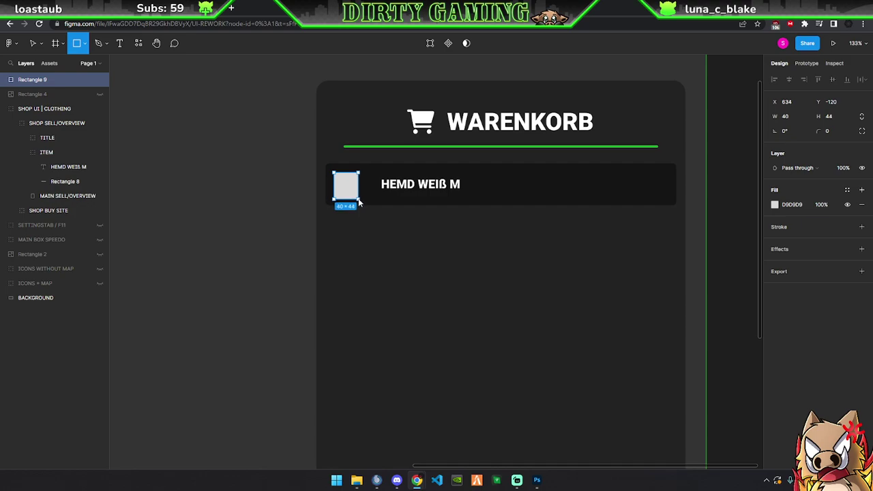
pyautogui.moveTo(360, 203); pyautogui.dragTo(360, 200)
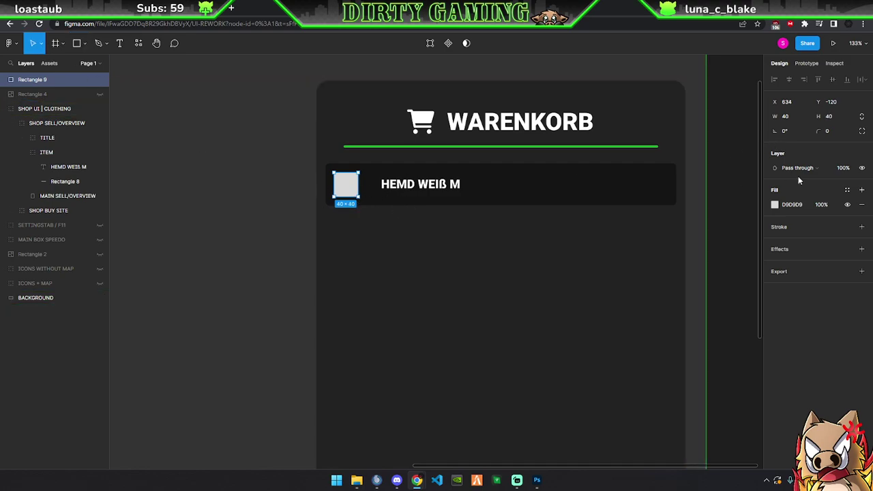
pyautogui.click(775, 205)
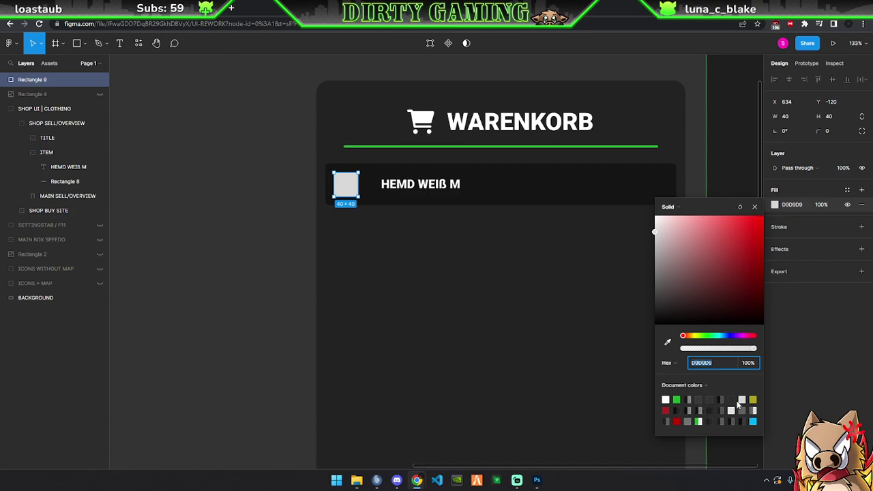
pyautogui.click(731, 400)
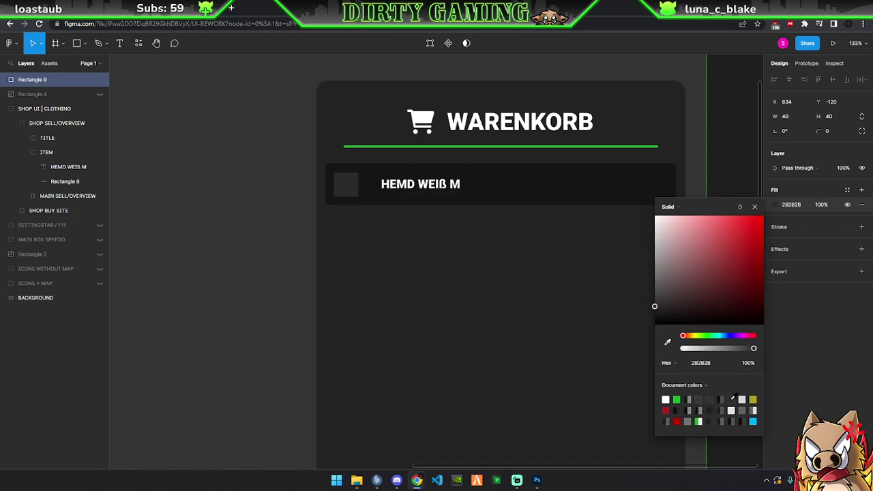
pyautogui.click(755, 207)
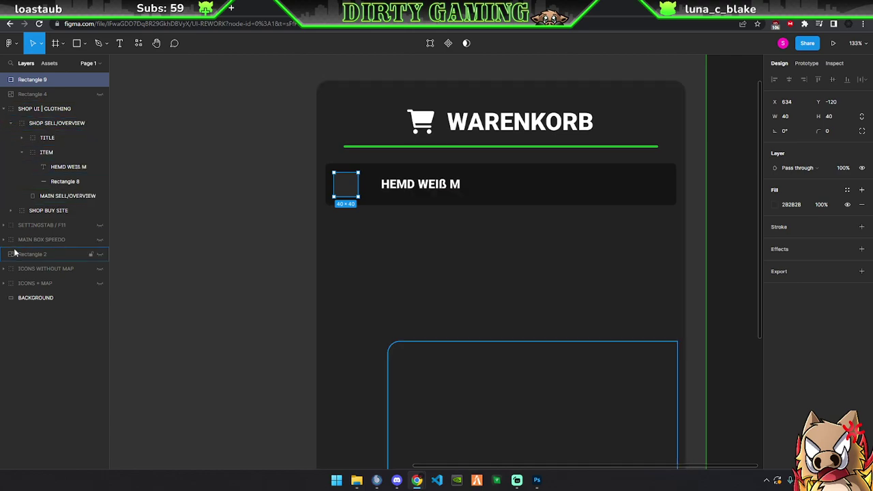
# Search Font Awesome for 'shirt', copy the shirt icon's glyph, and go back to Figma
pyautogui.hotkey('ctrl', 'Tab')
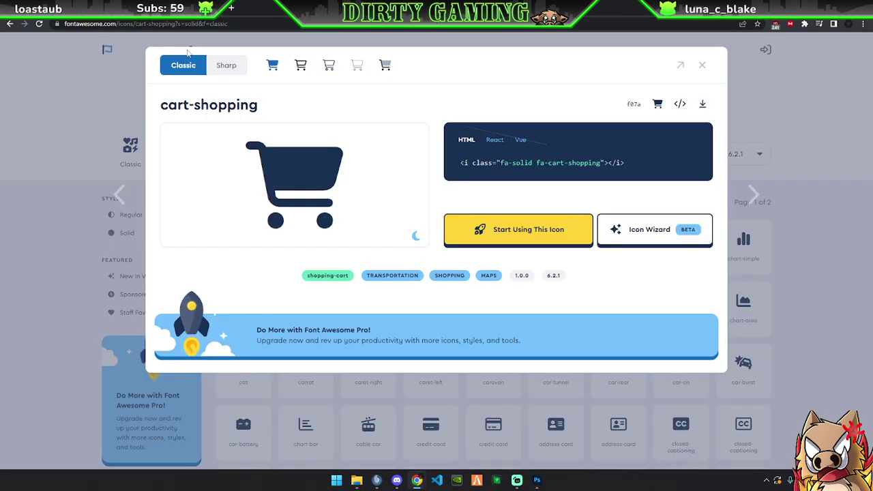
pyautogui.press('Escape')
pyautogui.doubleClick(457, 96)
pyautogui.write('s')
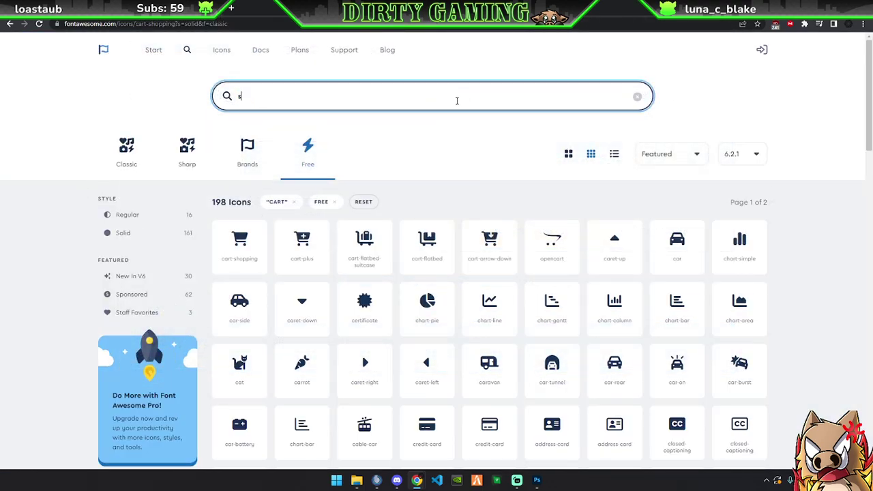
pyautogui.write('j')
pyautogui.write('t')
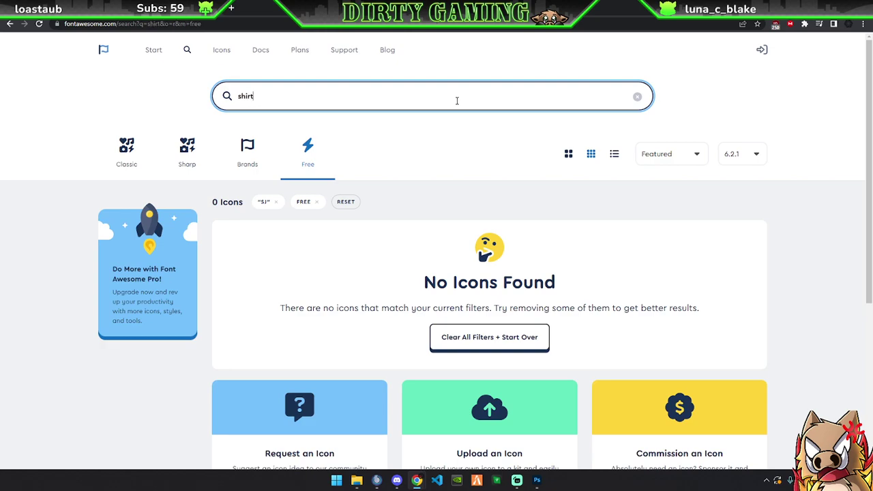
pyautogui.click(249, 246)
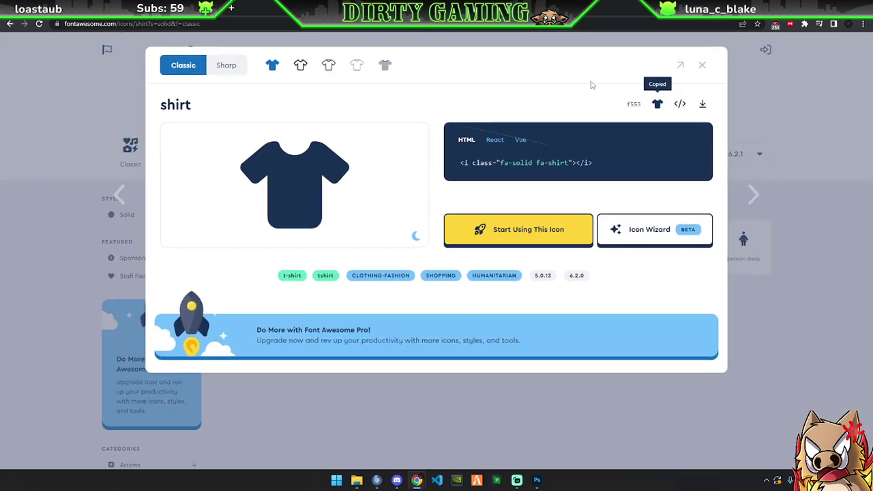
pyautogui.click(657, 103)
pyautogui.hotkey('ctrl', 'Tab')
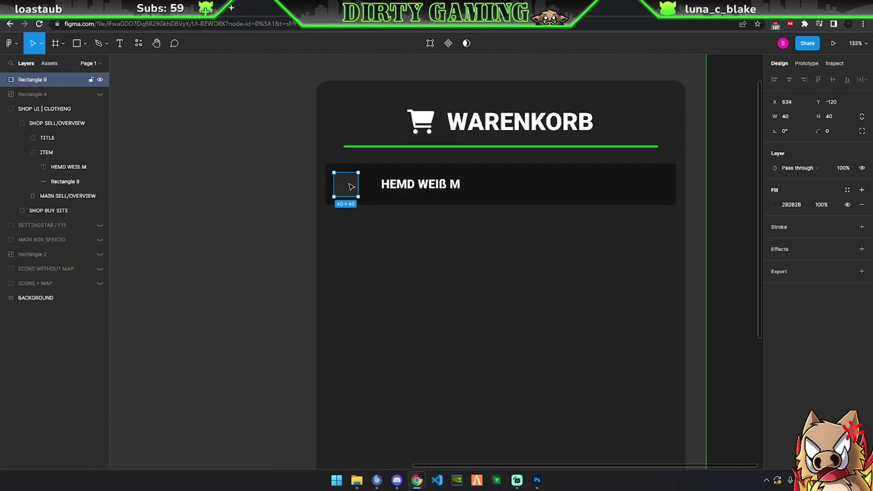
# Paste the shirt glyph as text in Font Awesome 6 Free Solid with a white fill
pyautogui.hotkey('ctrl', 'v')
pyautogui.click(789, 204)
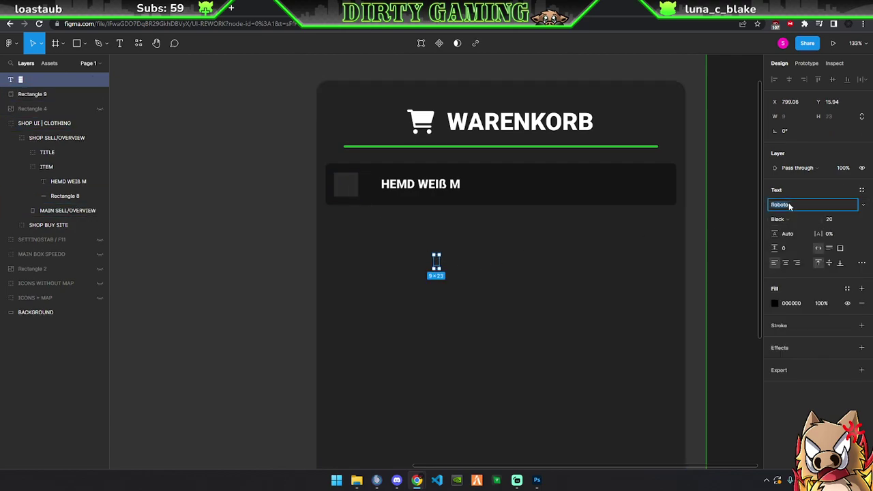
pyautogui.write('font')
pyautogui.press('Return')
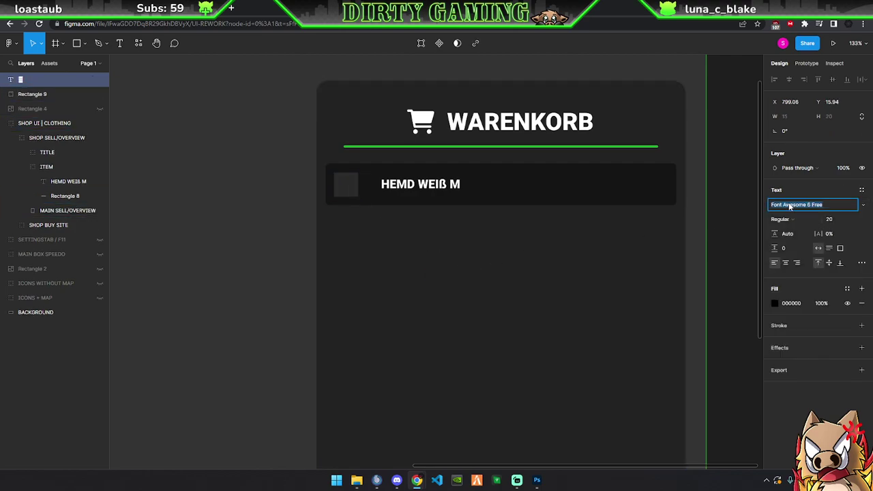
pyautogui.click(781, 219)
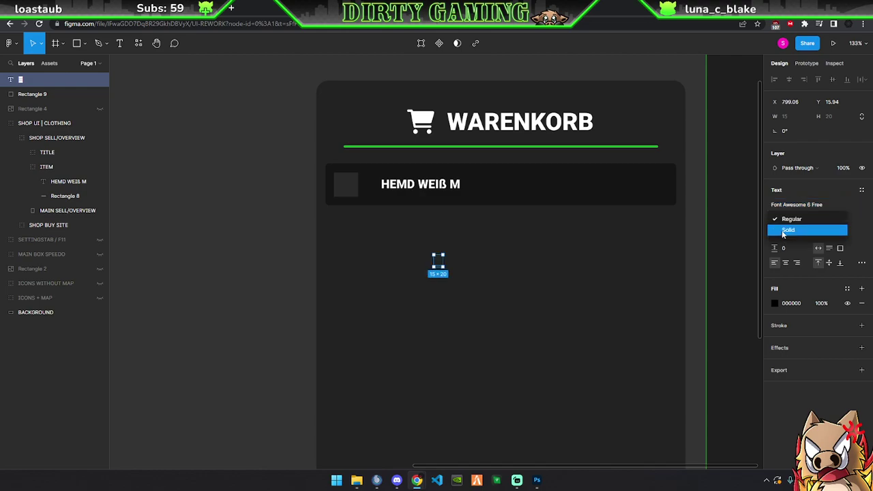
pyautogui.click(784, 231)
pyautogui.click(774, 302)
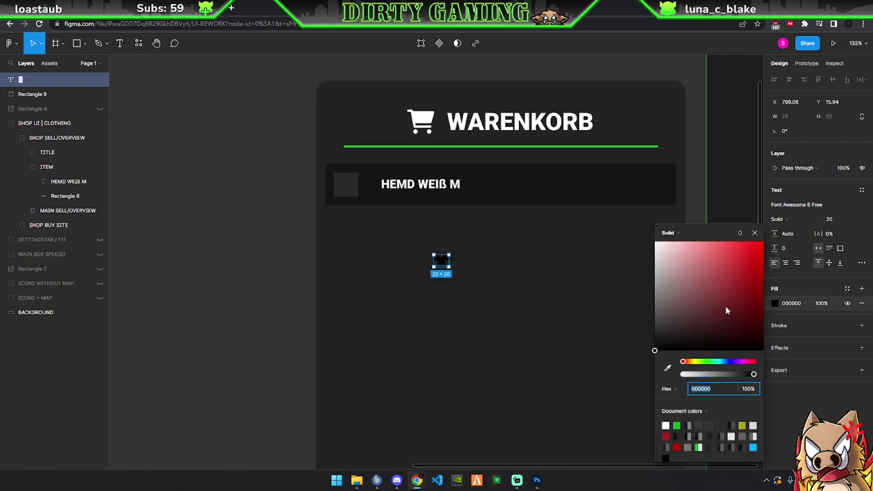
pyautogui.moveTo(727, 311); pyautogui.dragTo(655, 240)
pyautogui.press('Escape')
# Place the shirt glyph in the dark square and group it with Rectangle 9 inside ITEM
pyautogui.moveTo(449, 263); pyautogui.dragTo(349, 186)
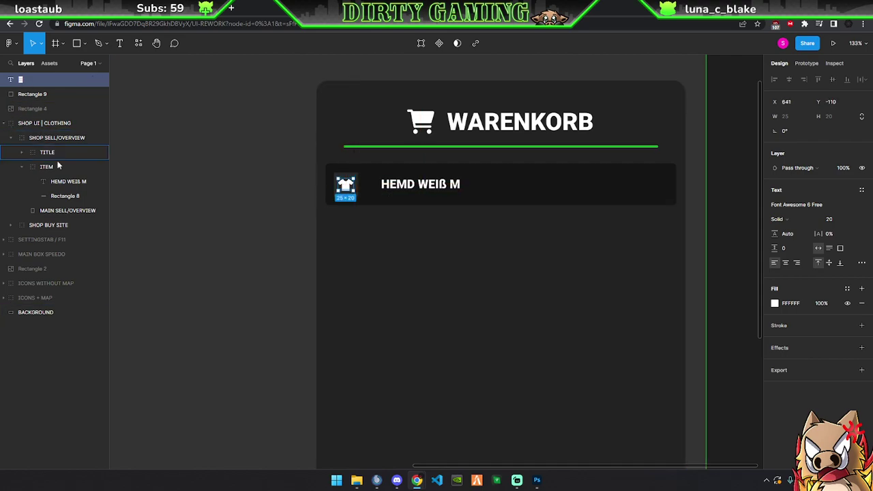
pyautogui.moveTo(58, 165); pyautogui.dragTo(60, 182)
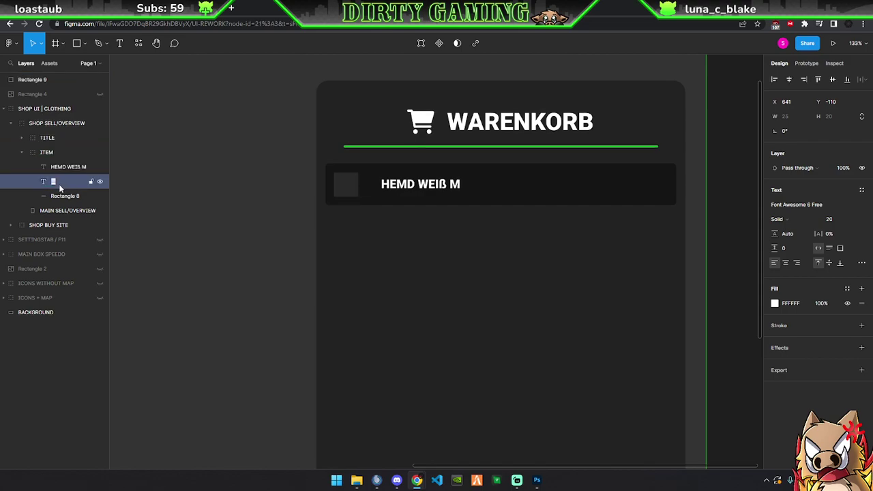
pyautogui.moveTo(31, 81)
pyautogui.mouseDown()
pyautogui.moveTo(69, 180)
pyautogui.moveTo(68, 203)
pyautogui.moveTo(66, 182)
pyautogui.mouseUp()
pyautogui.click(58, 166)
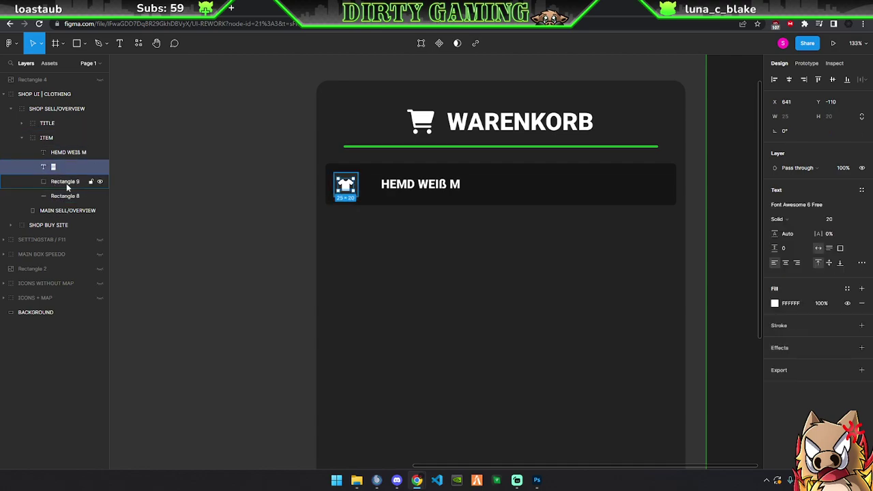
pyautogui.keyDown('shift'); pyautogui.click(54, 184); pyautogui.keyUp('shift')
pyautogui.hotkey('ctrl', 'g')
# Name the new group 'CAT. ICON' and give it 6 px corners
pyautogui.doubleClick(54, 168)
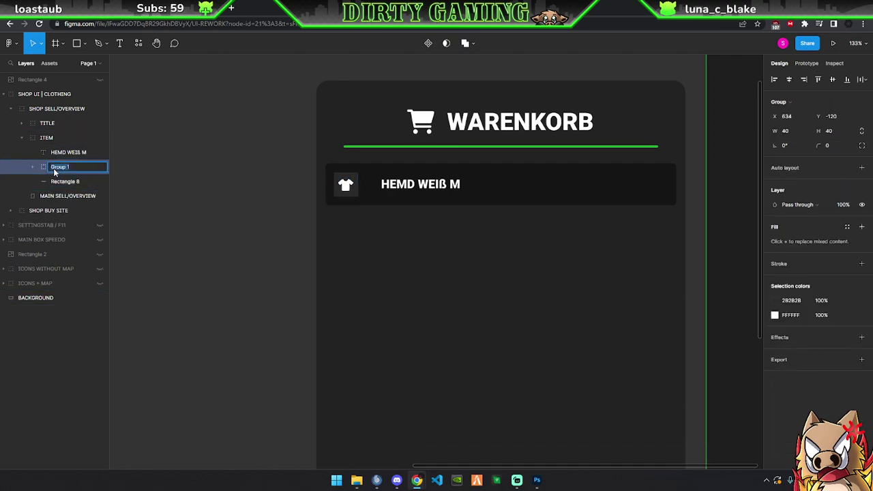
pyautogui.write('CAT. ICO')
pyautogui.write('N')
pyautogui.press('Return')
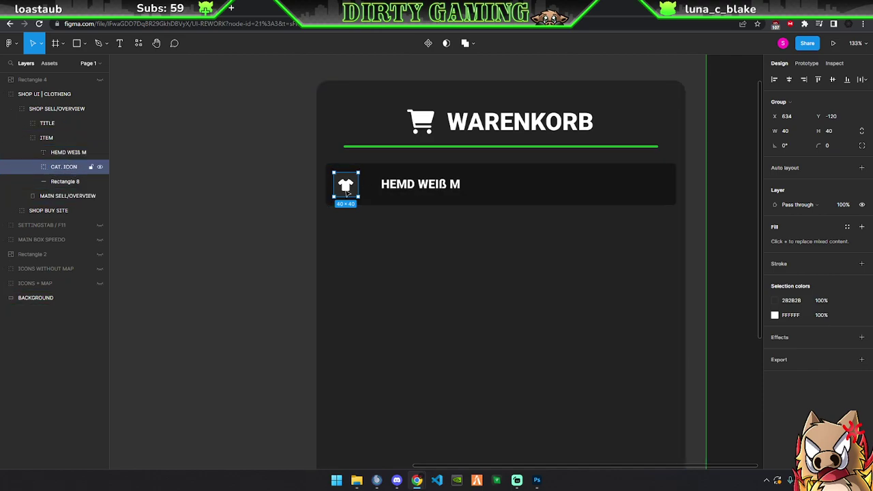
pyautogui.click(267, 187)
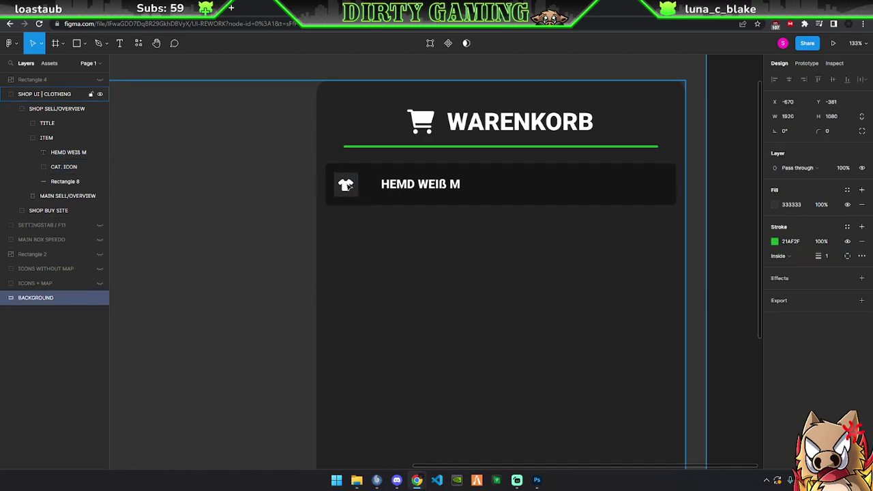
pyautogui.click(76, 167)
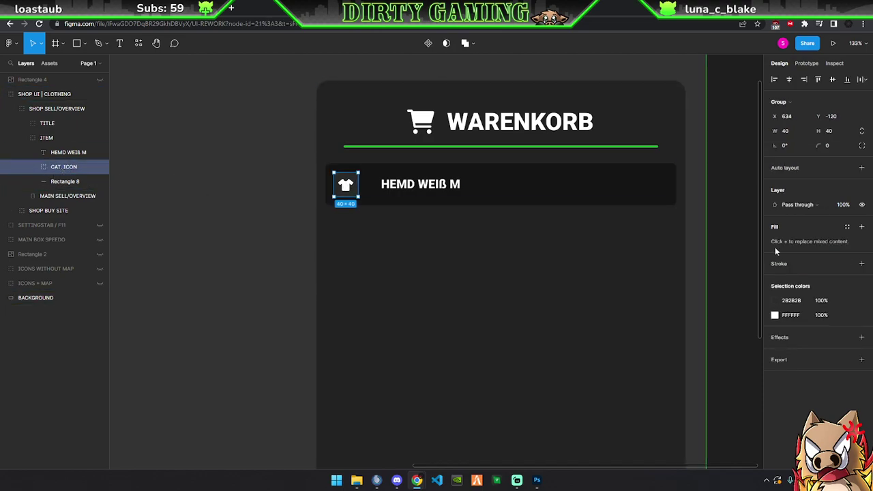
pyautogui.click(828, 147)
pyautogui.click(312, 225)
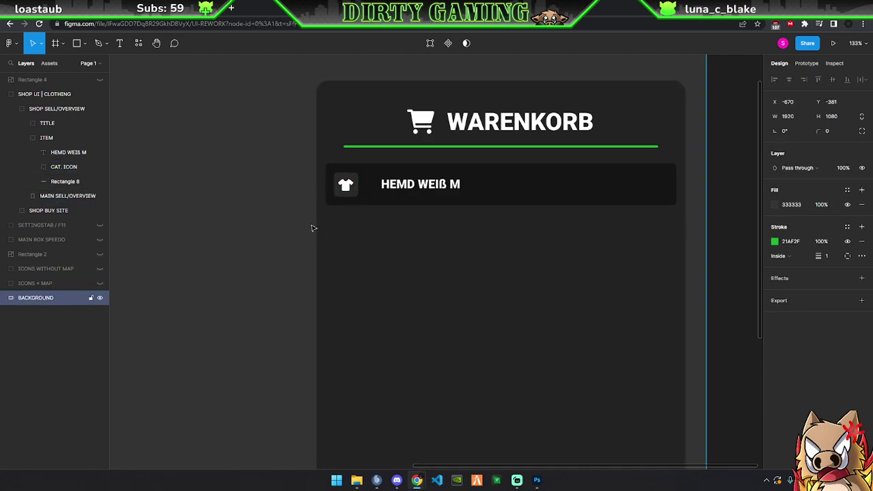
pyautogui.click(32, 166)
pyautogui.click(65, 181)
# Nudge the shirt glyph so it sits centred in its square
pyautogui.scroll(5, 330, 196)
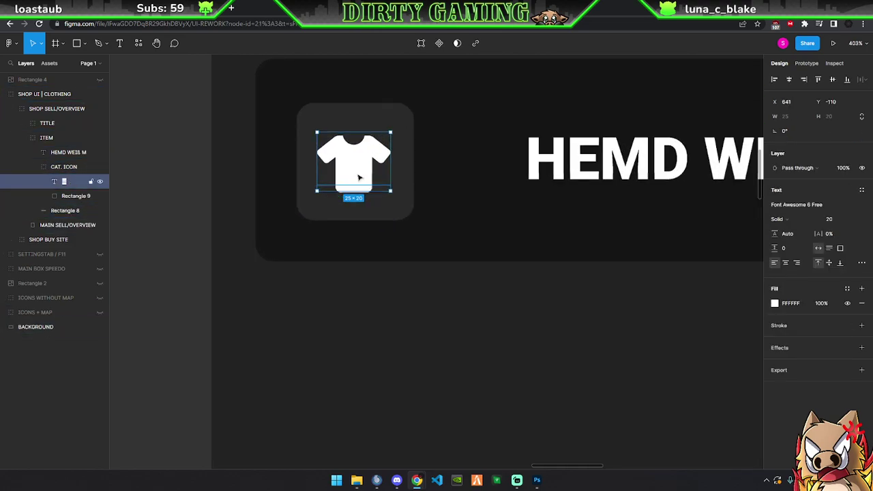
pyautogui.moveTo(349, 168); pyautogui.dragTo(352, 166)
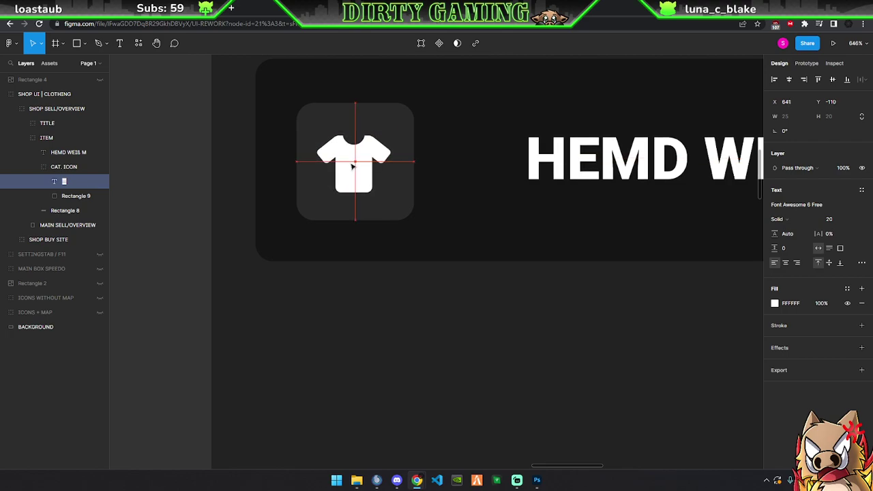
pyautogui.scroll(-4, 456, 204)
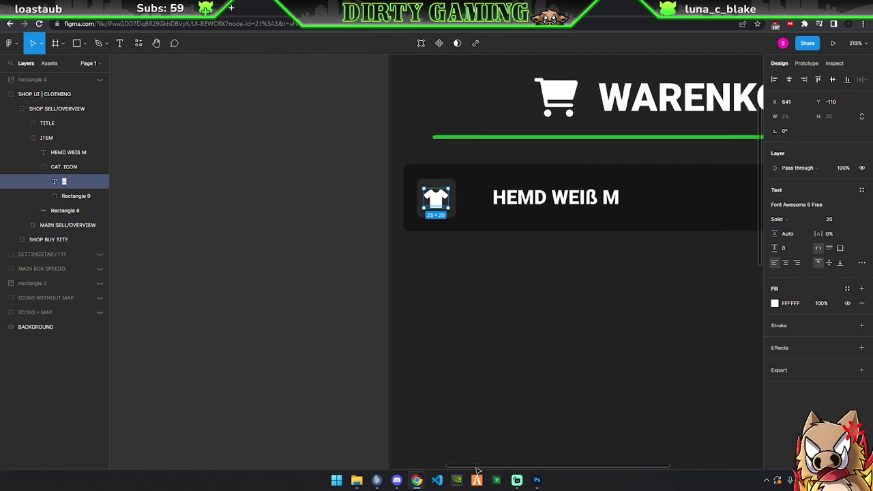
pyautogui.hscroll(5, 477, 470)
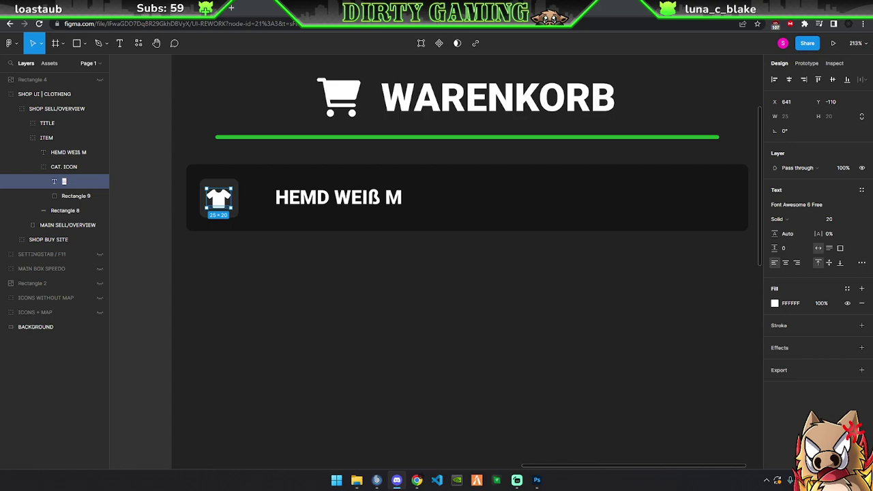
# Reposition the HEMD WEIß M label to X 712, Y −110 beside the icon square
pyautogui.click(338, 197)
pyautogui.press('Return')
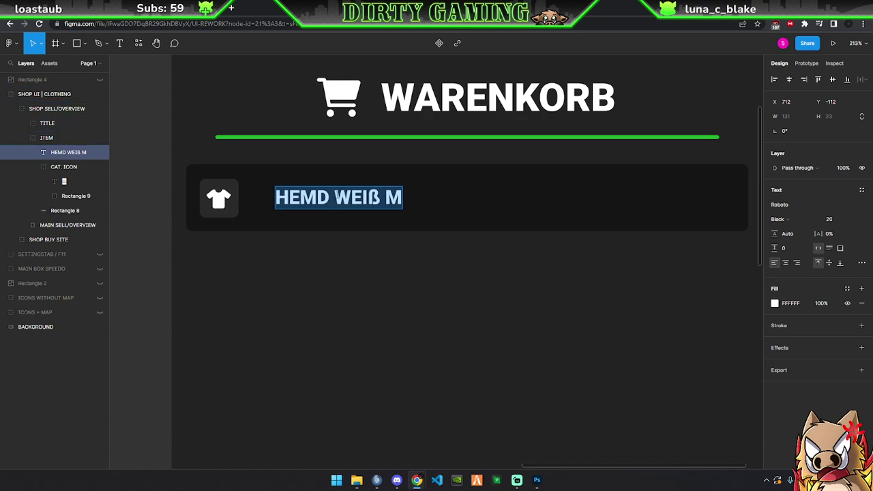
pyautogui.press('Escape')
pyautogui.moveTo(322, 200)
pyautogui.mouseDown()
pyautogui.moveTo(297, 194)
pyautogui.moveTo(335, 199)
pyautogui.moveTo(321, 200)
pyautogui.mouseUp()
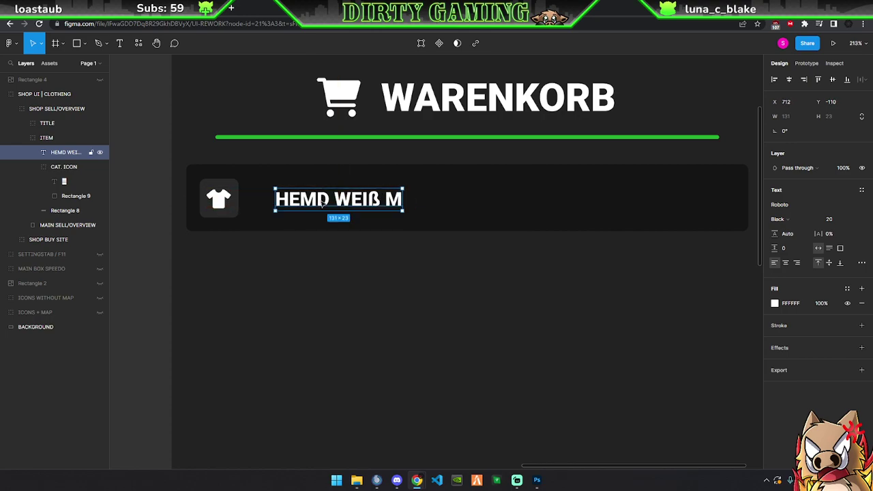
# Set the HEMD WEIß M name to size 24 and place it beside the shirt icon, top-aligned
pyautogui.doubleClick(300, 199)
pyautogui.hotkey('ctrl', 'a')
pyautogui.click(852, 219)
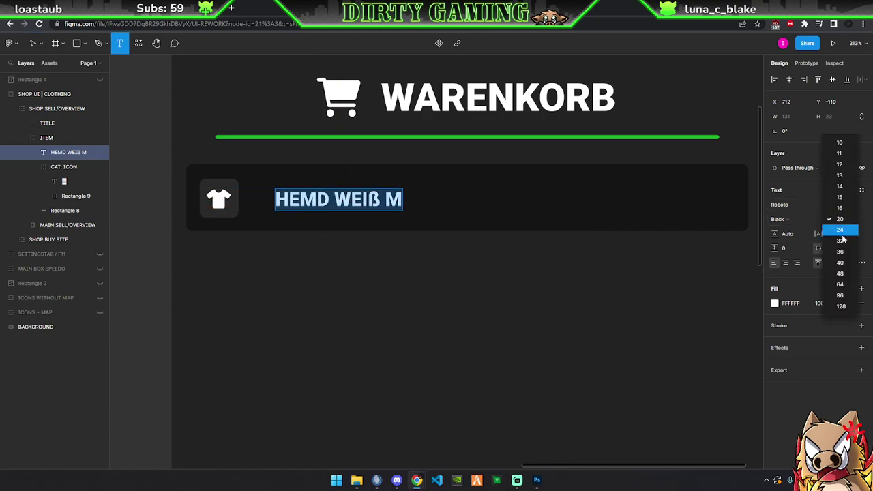
pyautogui.click(842, 246)
pyautogui.click(852, 219)
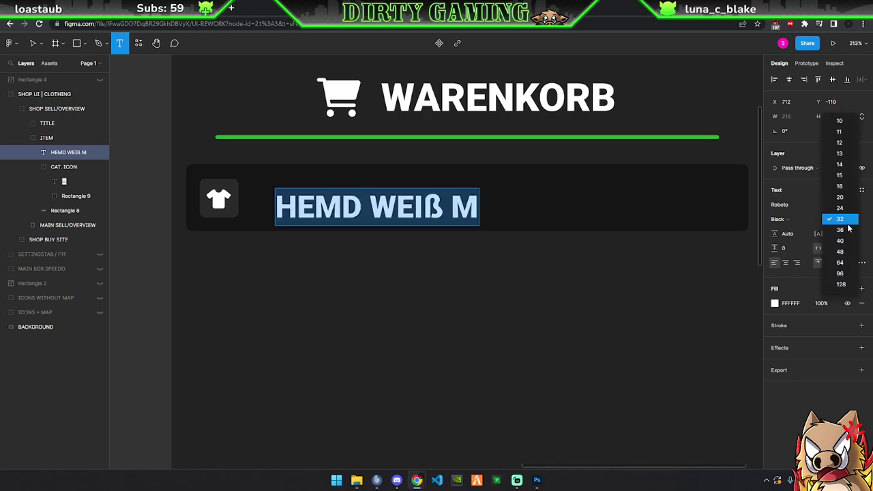
pyautogui.click(836, 205)
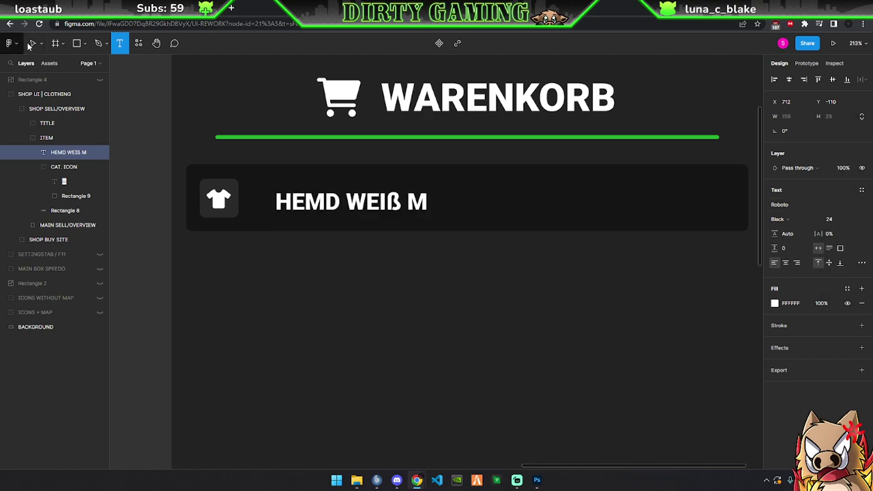
pyautogui.press('Escape')
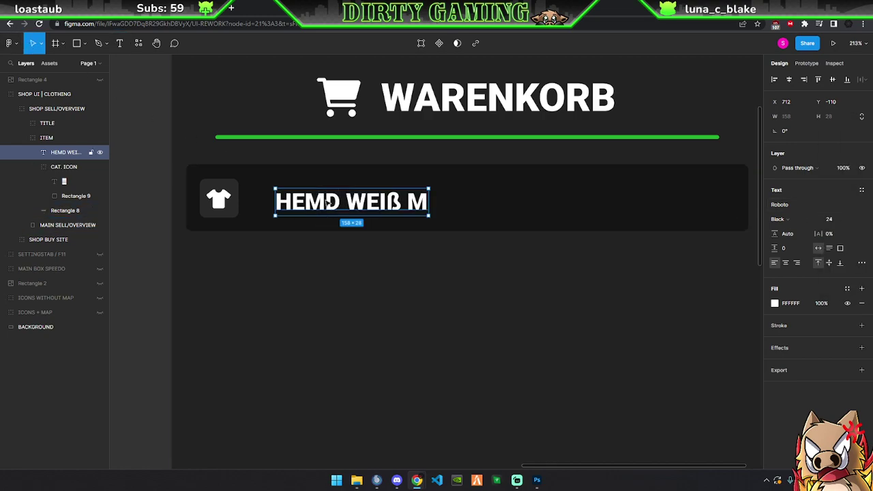
pyautogui.moveTo(328, 206); pyautogui.dragTo(303, 196)
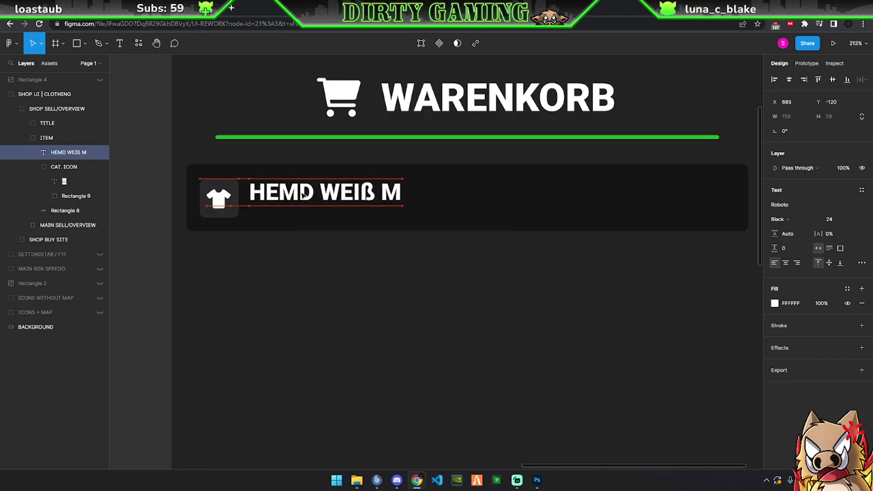
pyautogui.moveTo(303, 196); pyautogui.dragTo(303, 195)
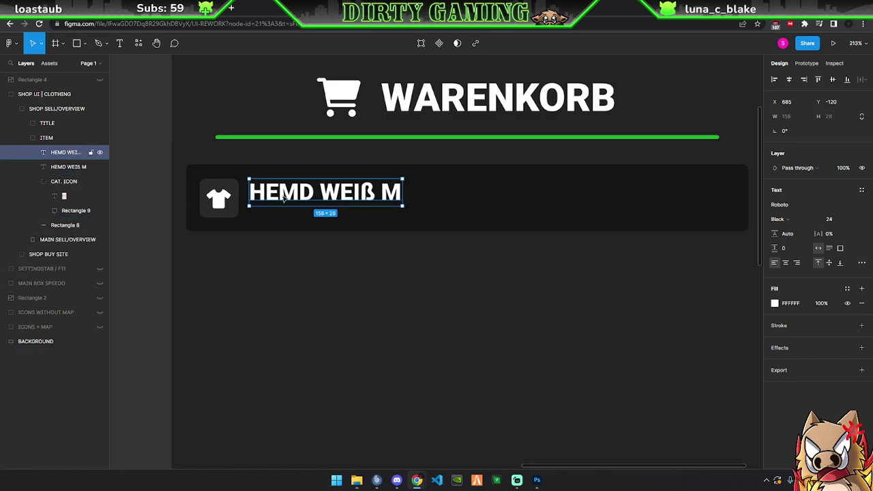
# Alt-drag a copy of the name below it and select all of its text
pyautogui.moveTo(285, 198); pyautogui.dragTo(289, 221)
pyautogui.doubleClick(287, 214)
pyautogui.doubleClick(273, 213)
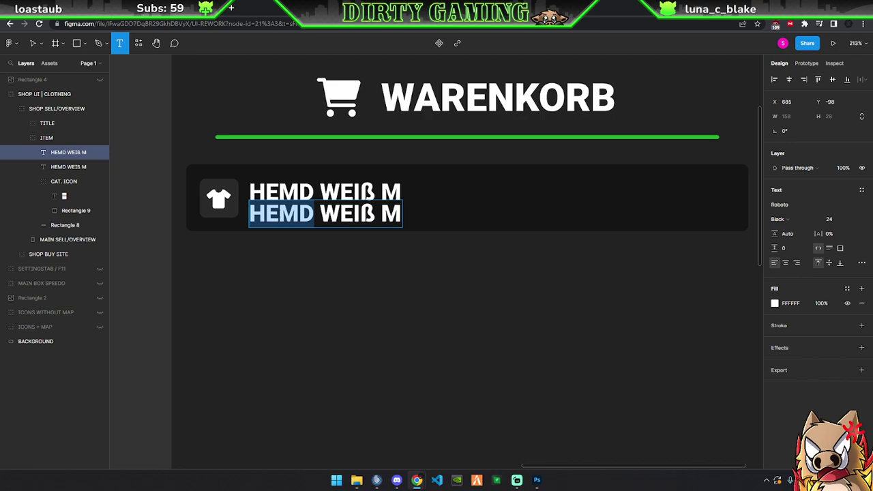
pyautogui.hotkey('ctrl', 'a')
# Retype the copied line to read '40$ | 1x'
pyautogui.write('40%')
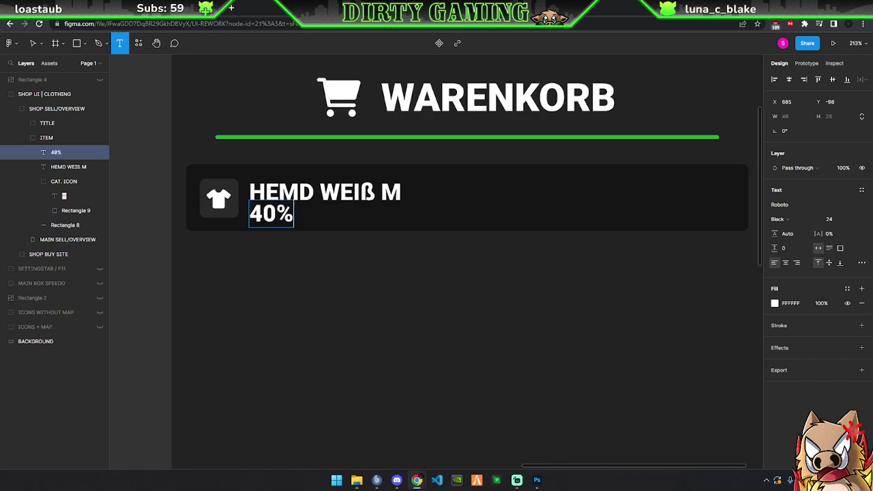
pyautogui.press('BackSpace')
pyautogui.write('$')
pyautogui.press('BackSpace')
pyautogui.write('$ |')
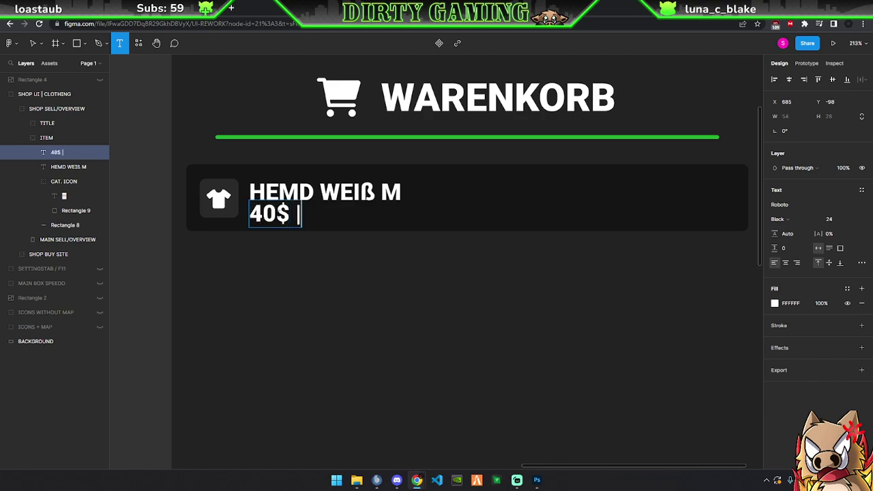
pyautogui.press('BackSpace')
pyautogui.write('|')
pyautogui.write(' 1x')
# Set the price line to size 13 and position it just below the item name
pyautogui.hotkey('ctrl', 'a')
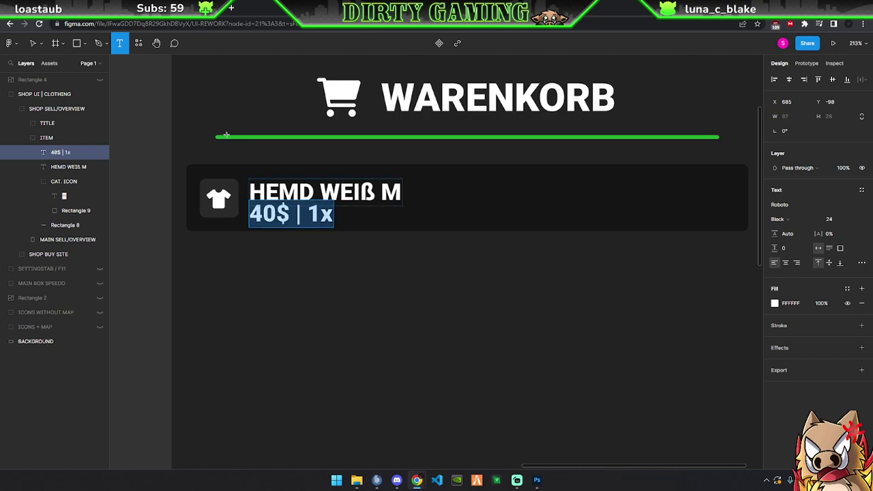
pyautogui.click(851, 219)
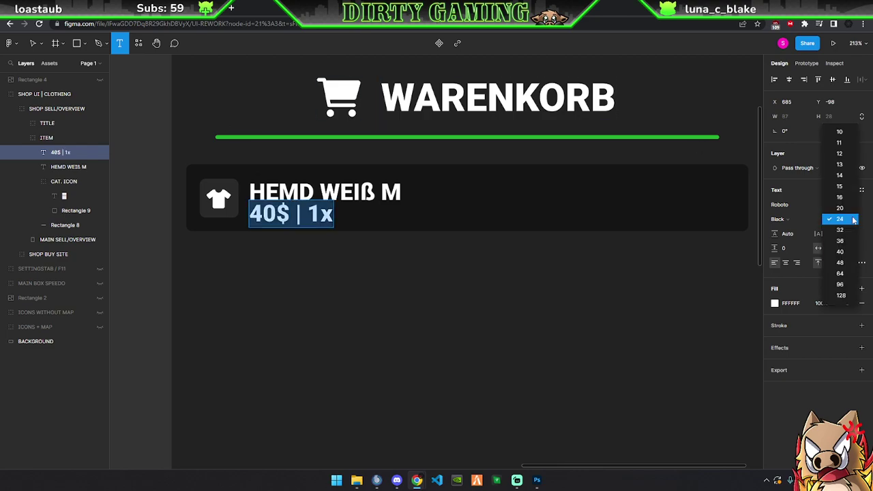
pyautogui.click(841, 164)
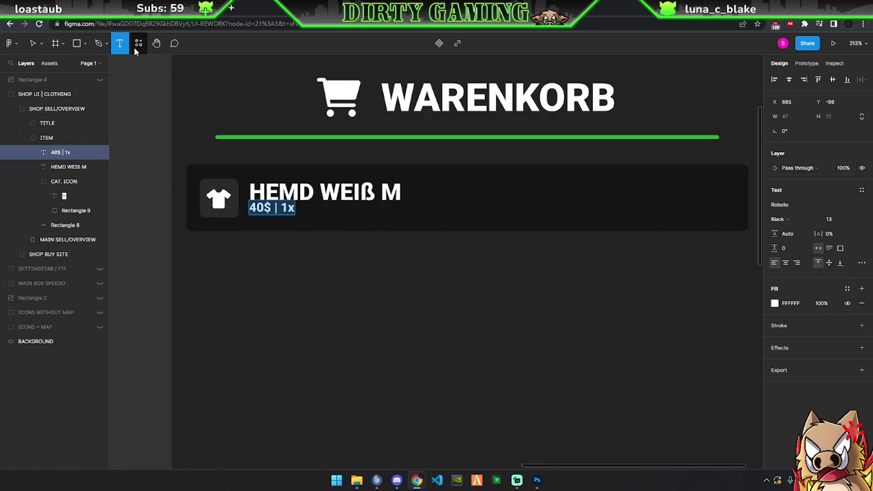
pyautogui.click(145, 126)
pyautogui.click(272, 208)
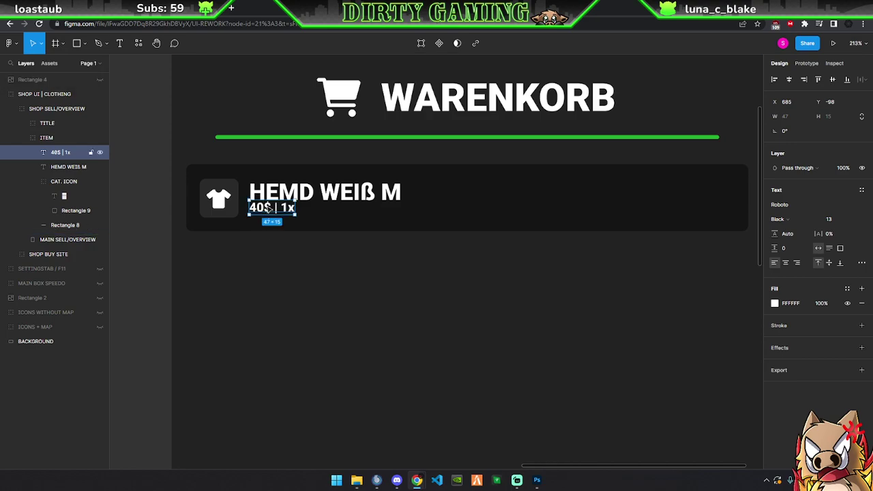
pyautogui.moveTo(272, 207)
pyautogui.mouseDown()
pyautogui.moveTo(367, 212)
pyautogui.moveTo(272, 214)
pyautogui.mouseUp()
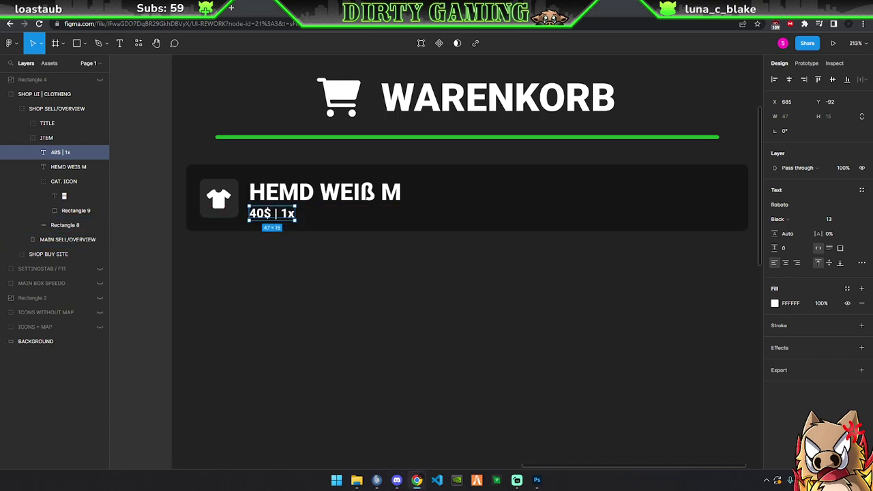
# Colour only the '1x' quantity green 21AF2F, leaving '40$' white
pyautogui.doubleClick(287, 214)
pyautogui.doubleClick(287, 214)
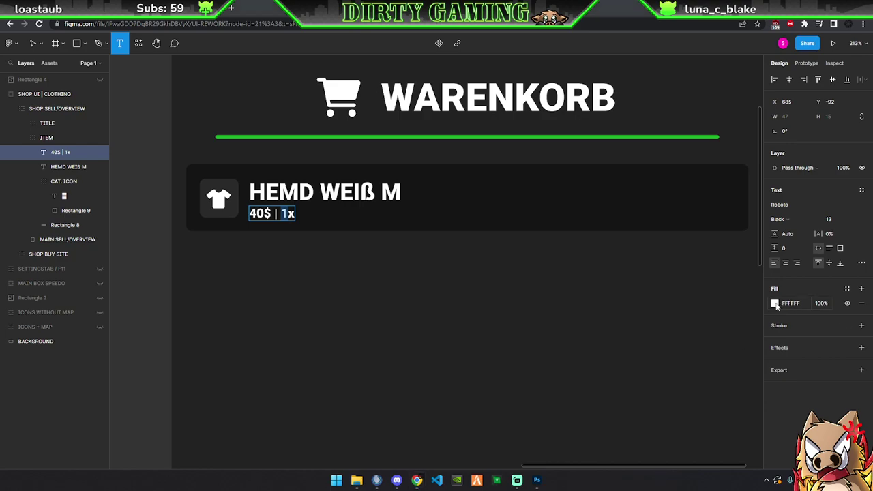
pyautogui.click(775, 302)
pyautogui.click(677, 427)
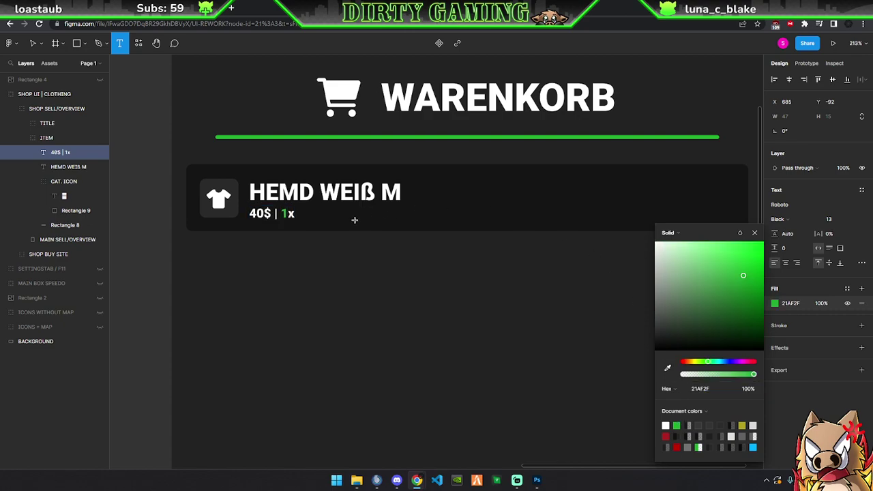
pyautogui.click(262, 214)
pyautogui.click(676, 426)
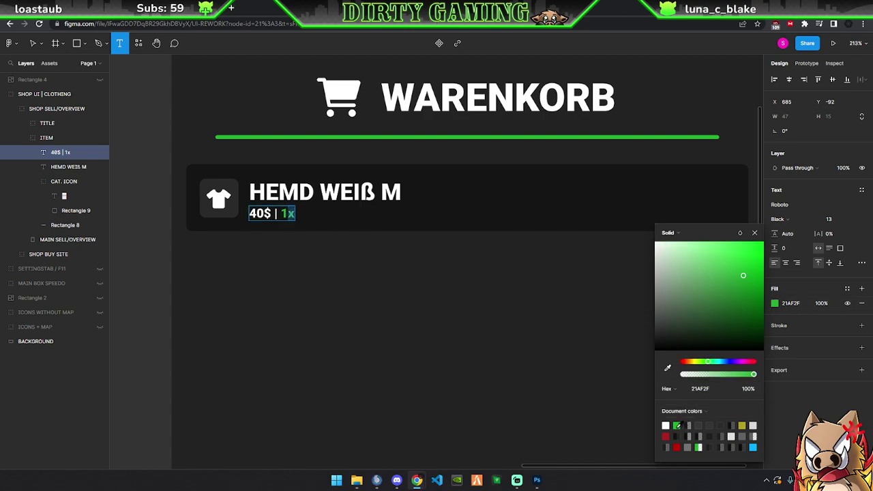
pyautogui.press('Escape')
pyautogui.click(272, 214)
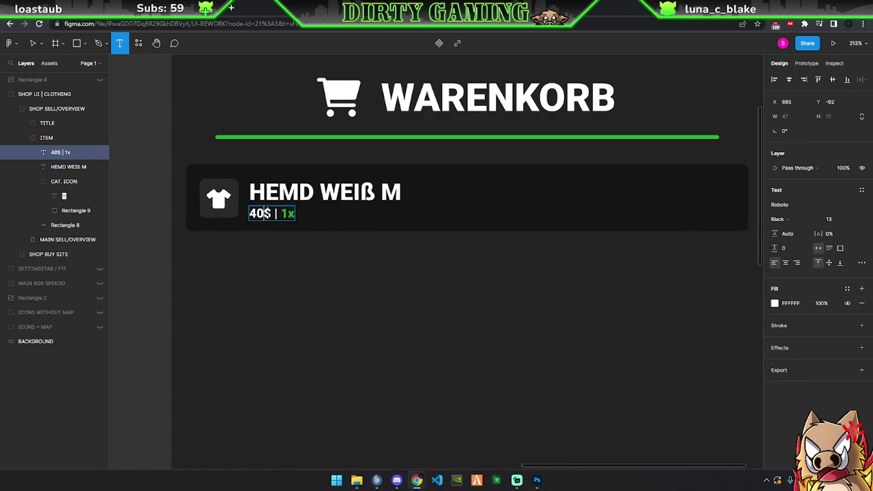
pyautogui.click(32, 43)
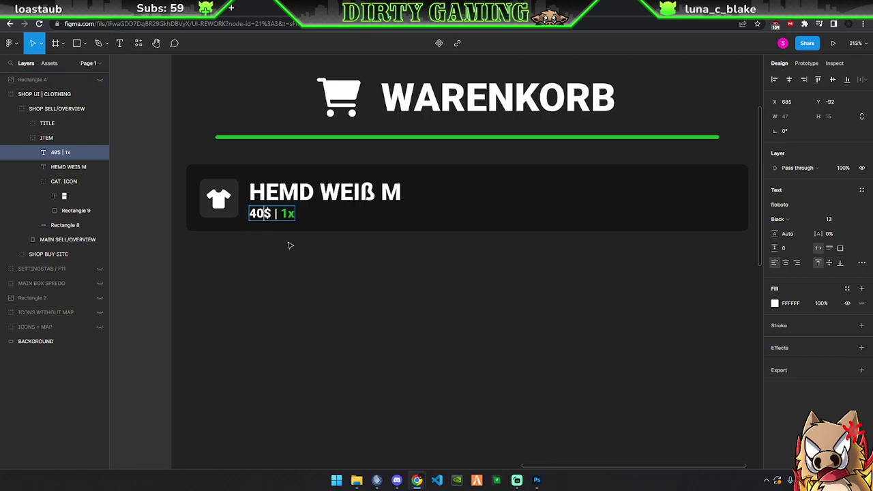
pyautogui.click(302, 247)
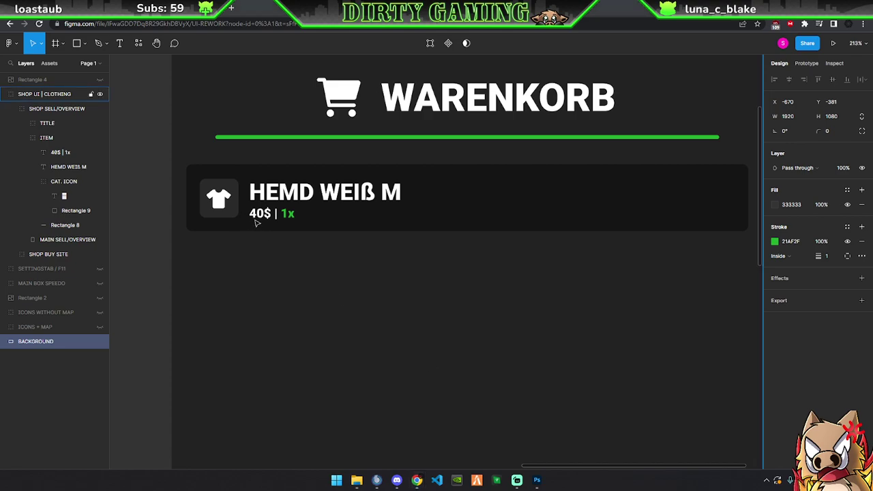
pyautogui.moveTo(546, 470); pyautogui.dragTo(562, 469)
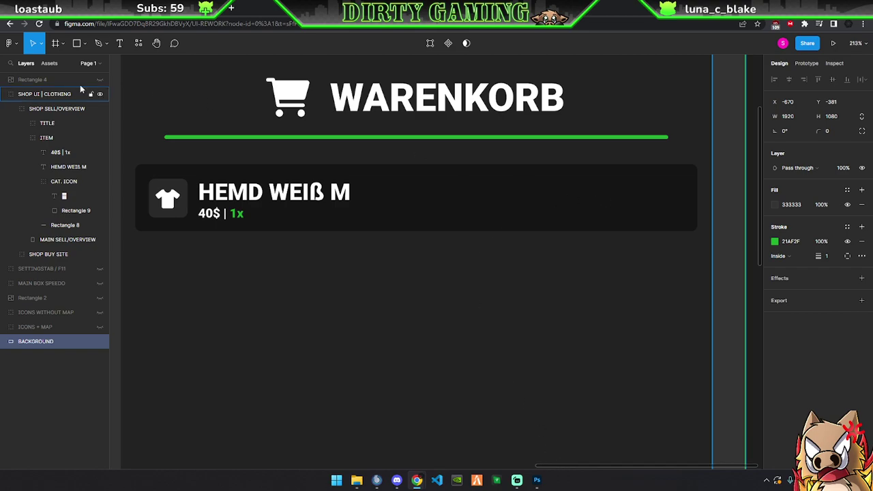
# Search Font Awesome for 'minus', copy the circle-minus glyph, and go back to Figma
pyautogui.click(157, 10)
pyautogui.doubleClick(266, 99)
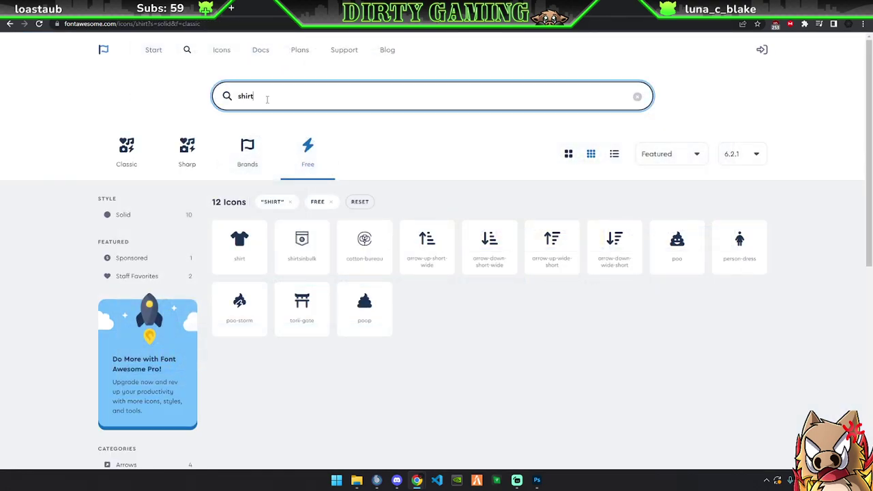
pyautogui.write('minus')
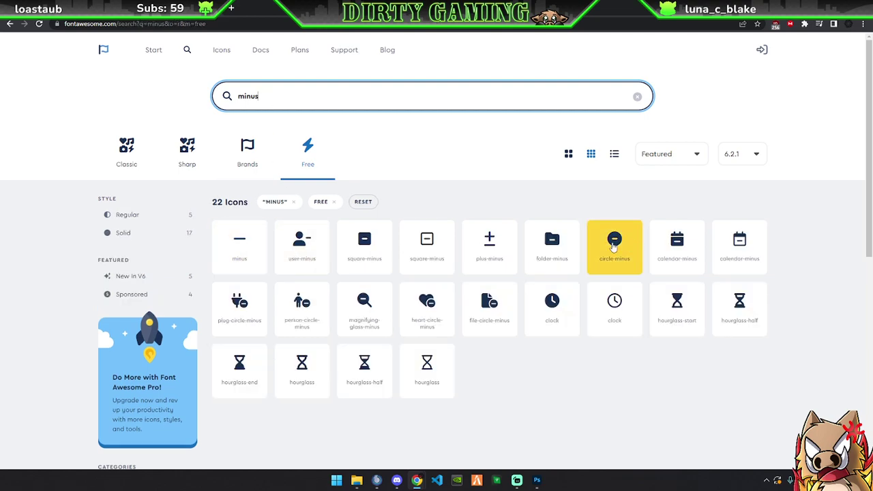
pyautogui.click(639, 489)
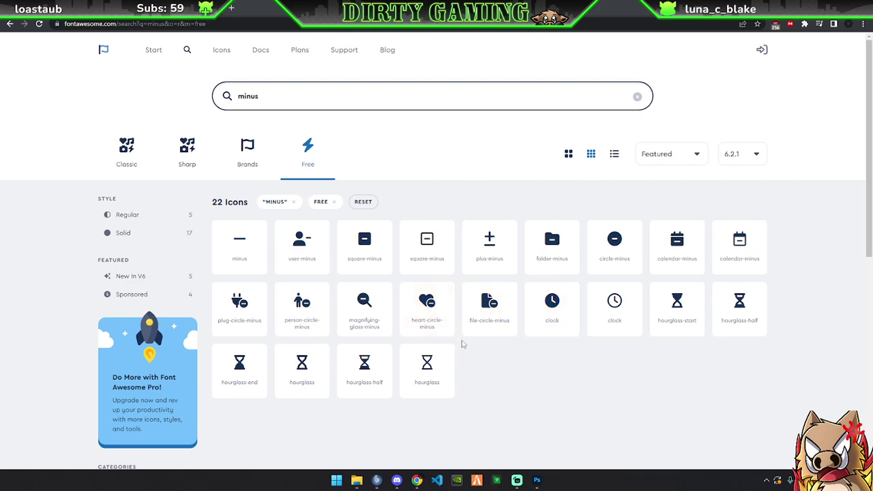
pyautogui.click(604, 236)
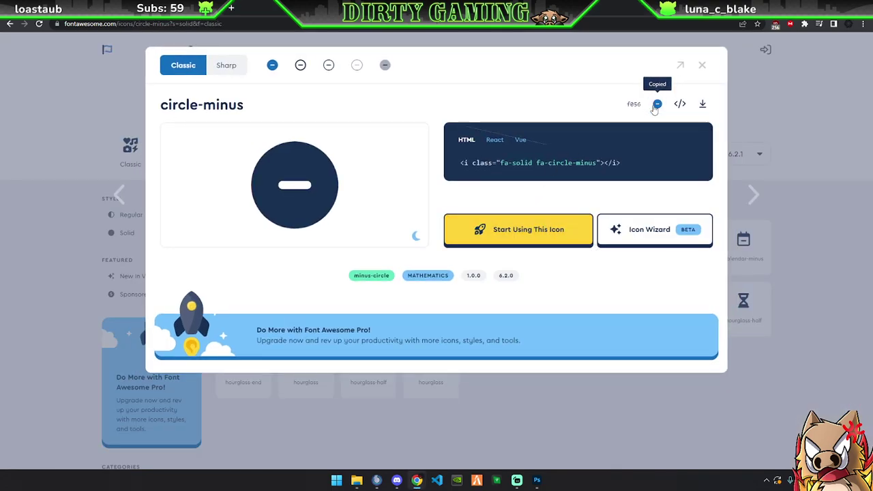
pyautogui.hotkey('ctrl', 'Tab')
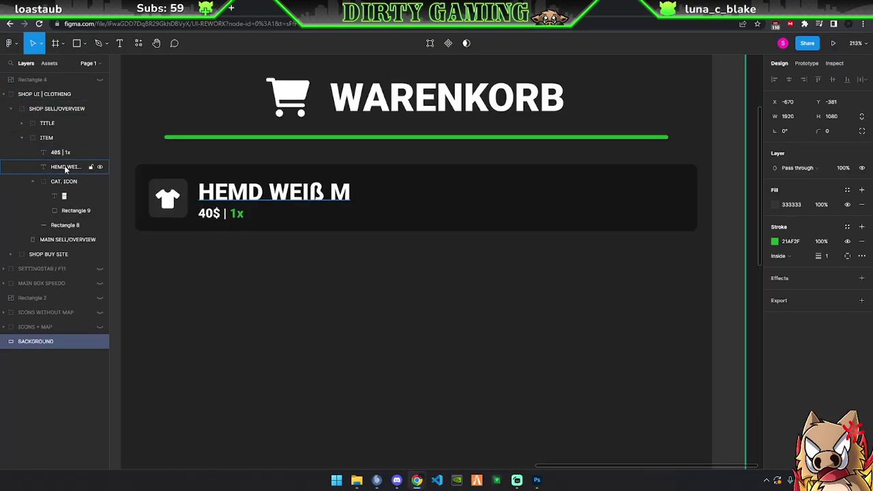
# Paste the circle-minus glyph in Font Awesome 6 Free Solid with red fill AF2121
pyautogui.hotkey('ctrl', 'v')
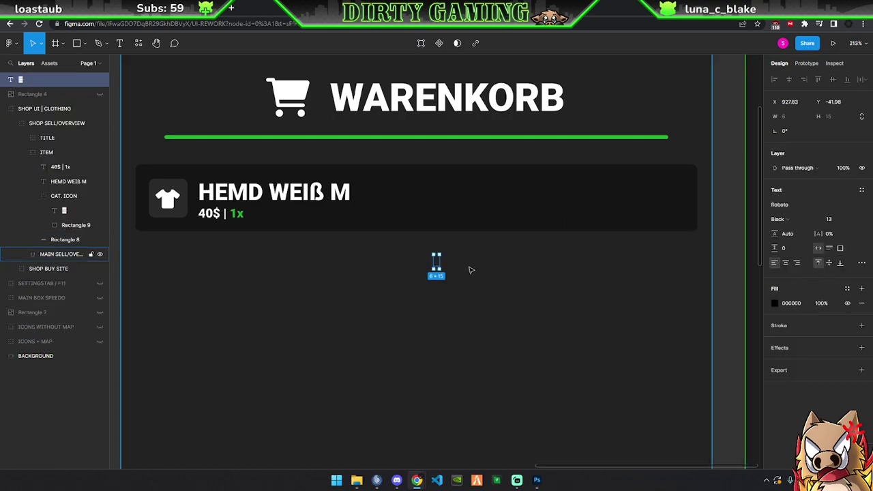
pyautogui.click(789, 205)
pyautogui.write('Font Awesome 5 Brands')
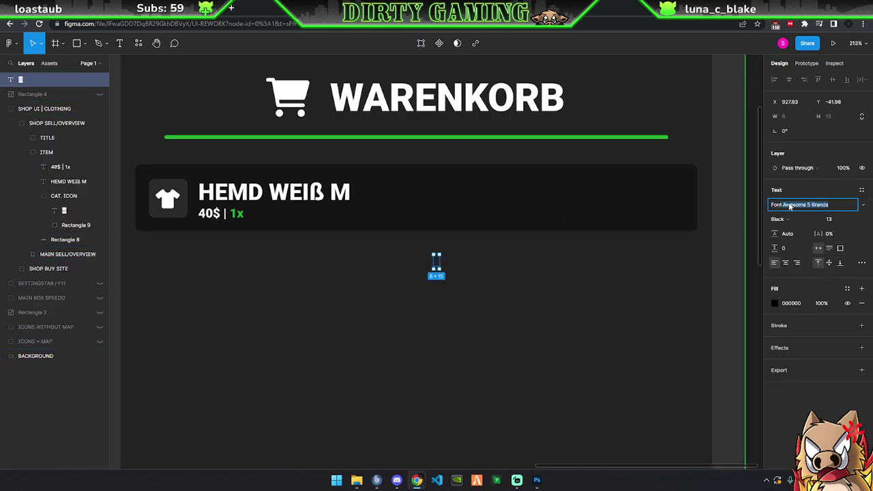
pyautogui.press('Return')
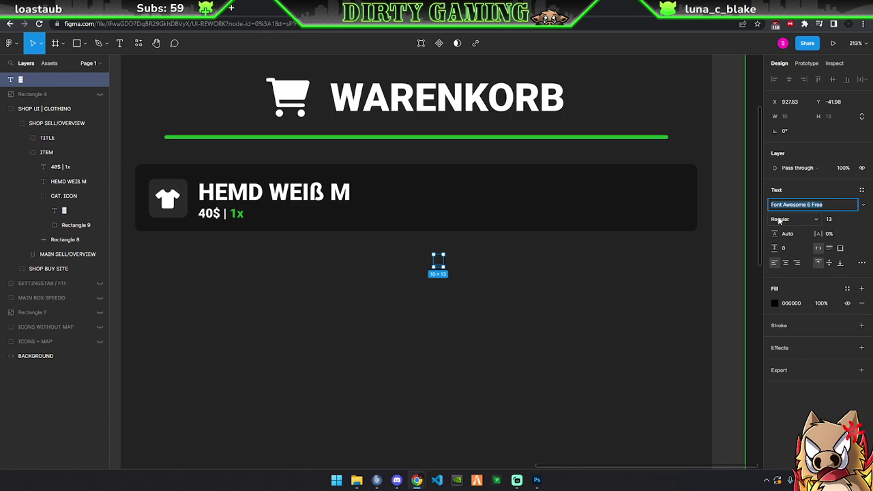
pyautogui.click(780, 219)
pyautogui.click(781, 229)
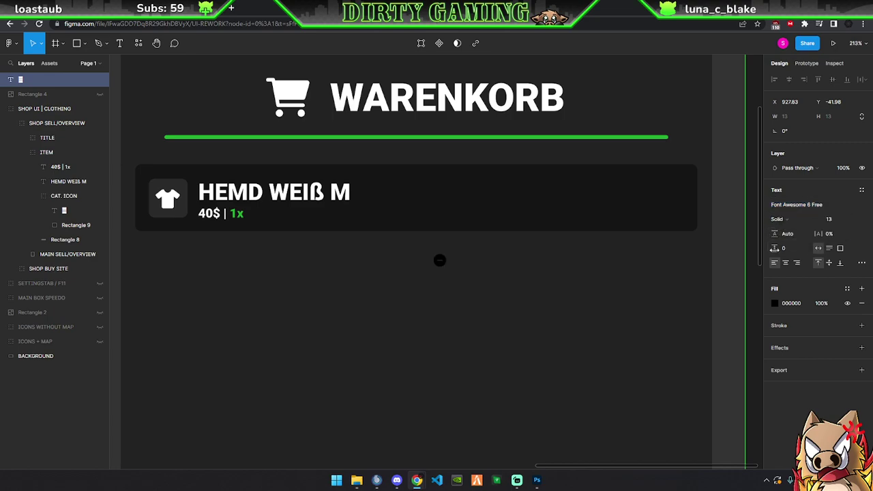
pyautogui.click(775, 305)
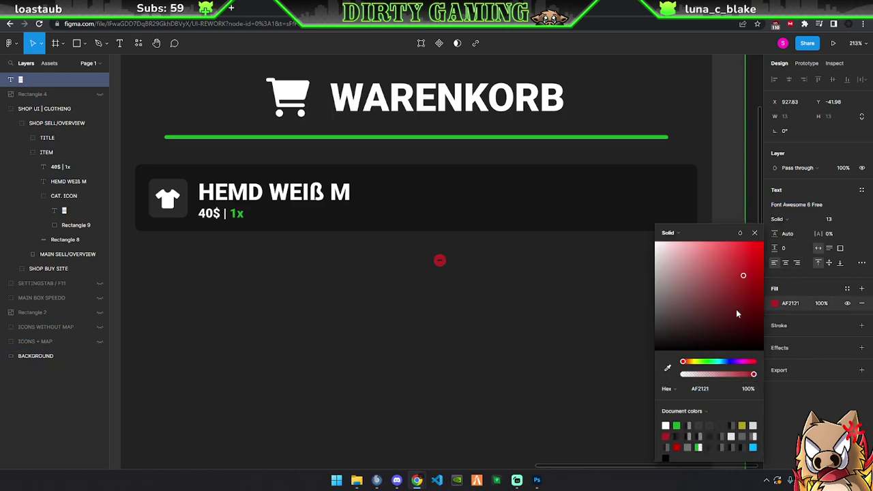
pyautogui.click(755, 232)
# Set the red remove icon to size 24 and place it at the item row's right end
pyautogui.moveTo(440, 260); pyautogui.dragTo(672, 199)
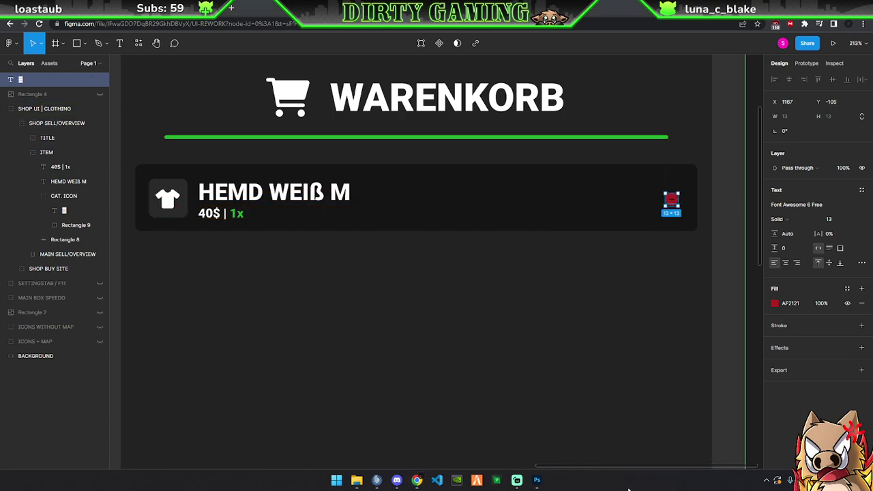
pyautogui.moveTo(834, 219)
pyautogui.click(853, 220)
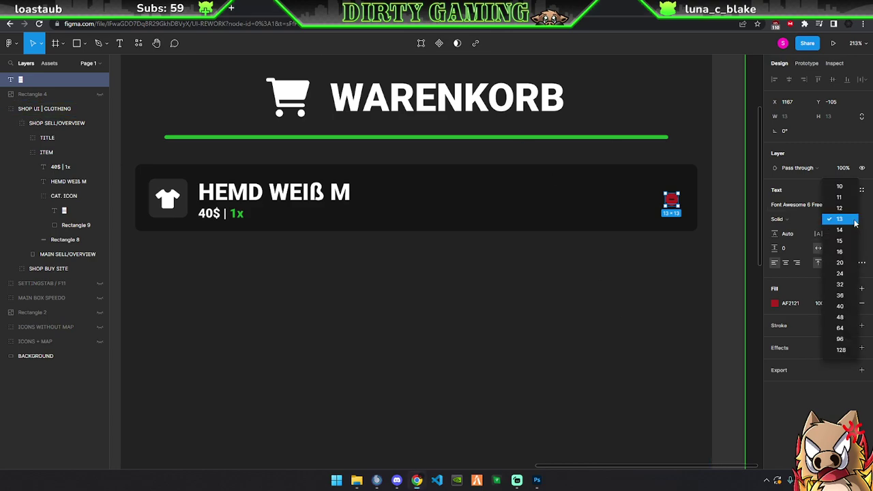
pyautogui.click(848, 282)
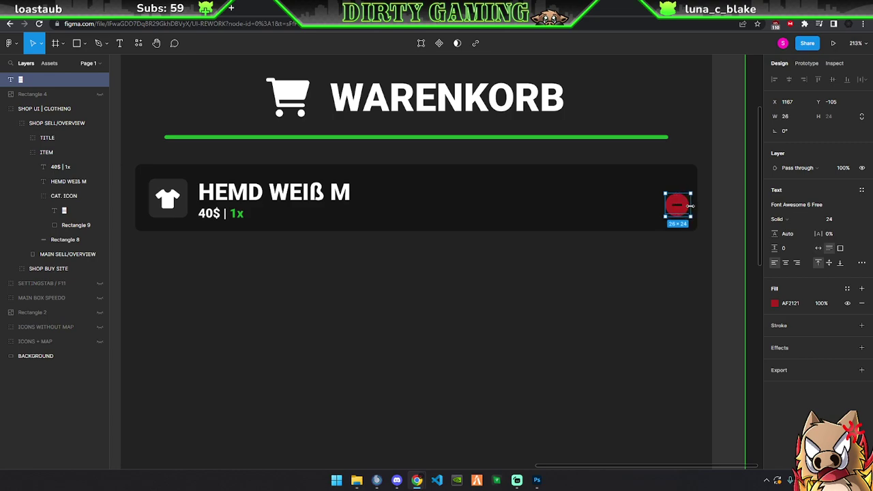
pyautogui.moveTo(682, 215); pyautogui.dragTo(174, 205)
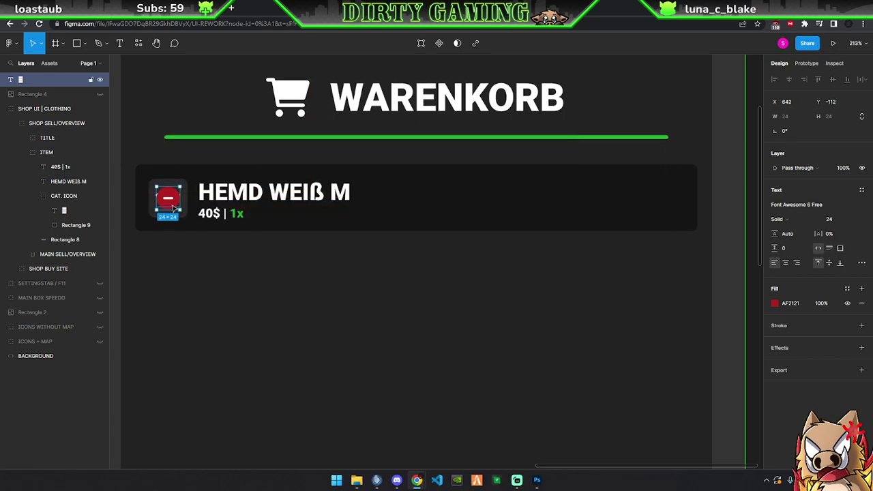
pyautogui.moveTo(173, 205)
pyautogui.mouseDown()
pyautogui.moveTo(315, 197)
pyautogui.moveTo(668, 202)
pyautogui.mouseUp()
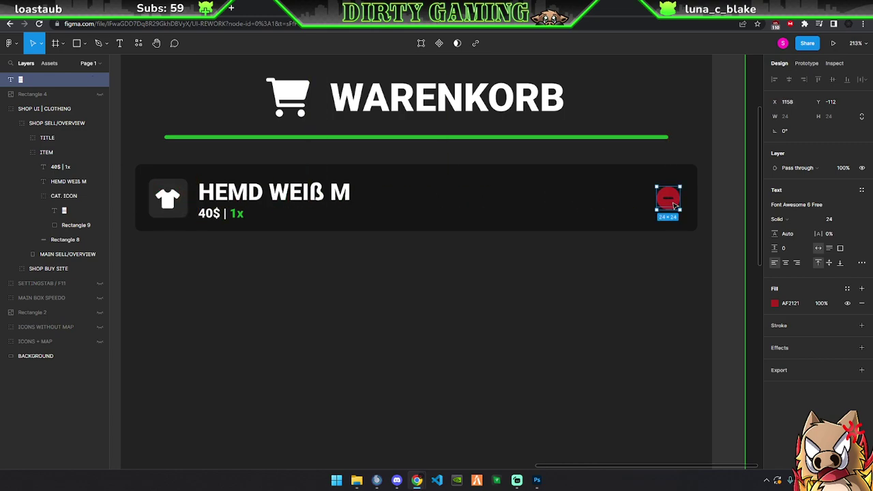
# Collapse the CAT. ICON and ITEM layer groups and rename ITEM to 'ITEM 1'
pyautogui.scroll(-5, 522, 263)
pyautogui.click(185, 203)
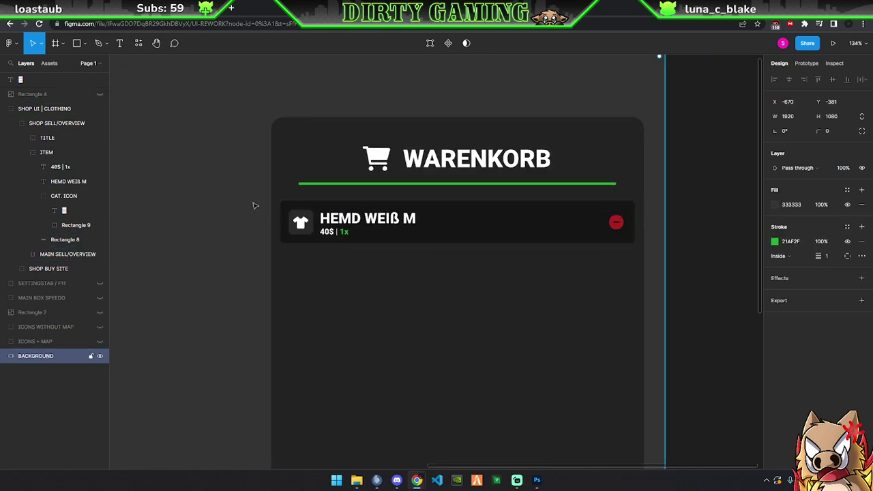
pyautogui.scroll(-2, 253, 205)
pyautogui.scroll(-3, 245, 205)
pyautogui.scroll(1, 238, 204)
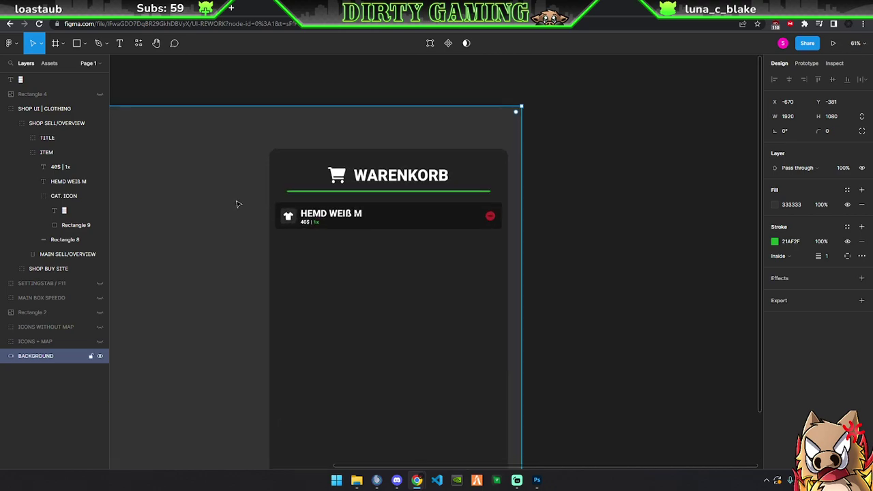
pyautogui.scroll(1, 237, 204)
pyautogui.scroll(3, 239, 208)
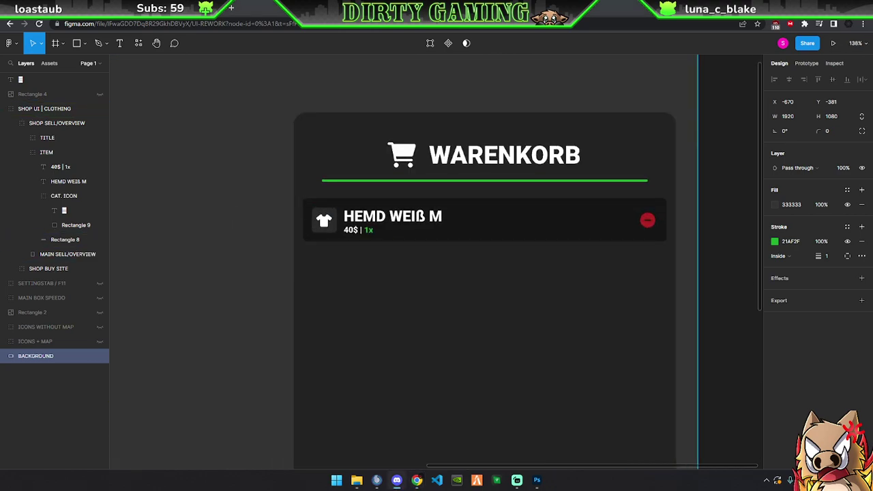
pyautogui.scroll(-3, 472, 285)
pyautogui.scroll(-2, 460, 275)
pyautogui.scroll(-2, 454, 271)
pyautogui.scroll(2, 455, 271)
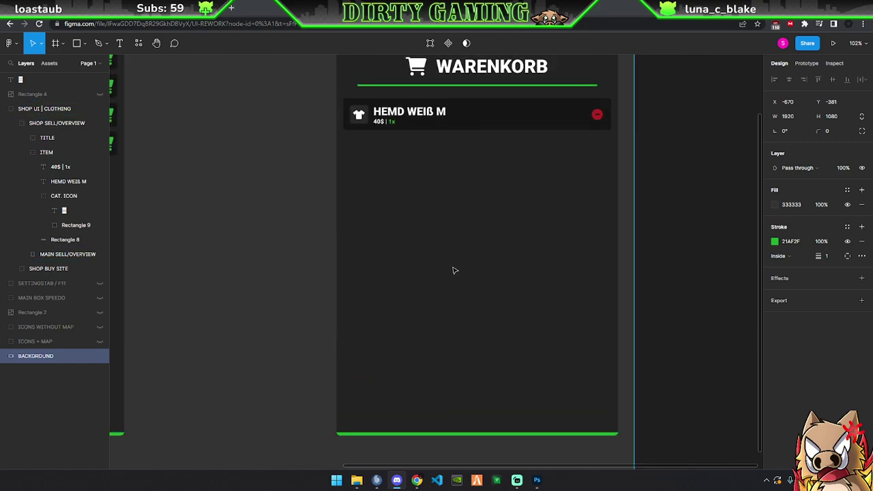
pyautogui.scroll(1, 454, 272)
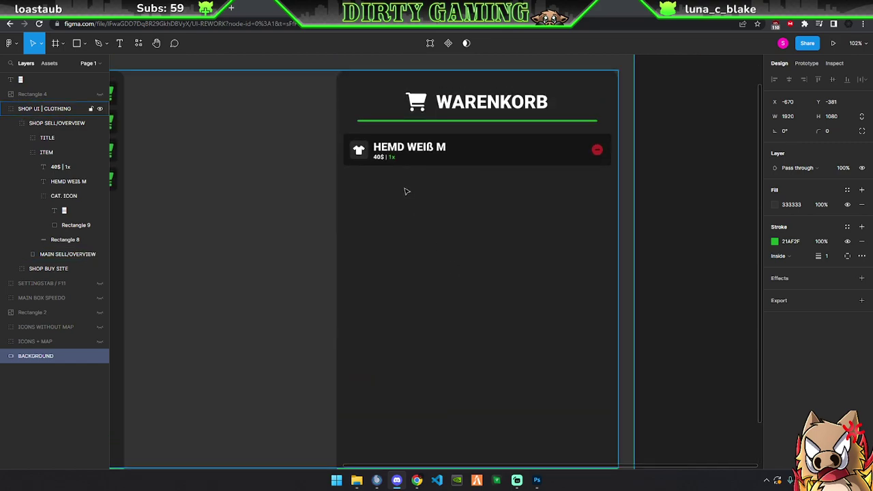
pyautogui.click(33, 196)
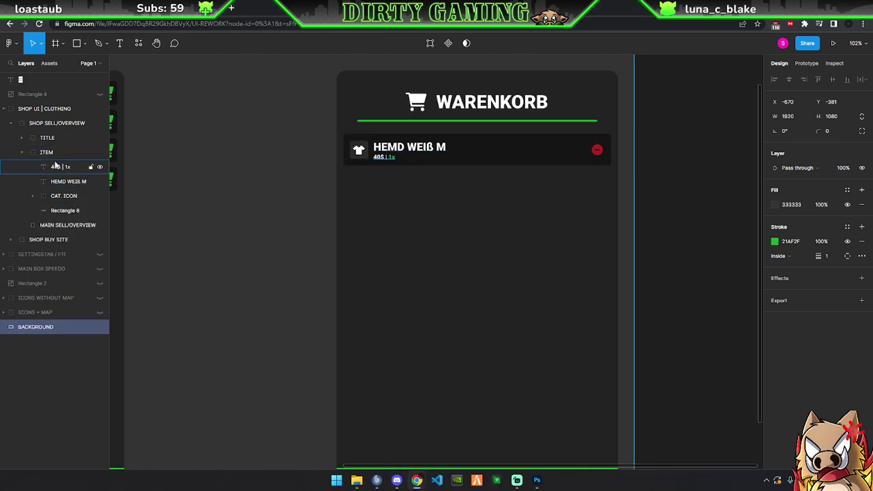
pyautogui.click(25, 152)
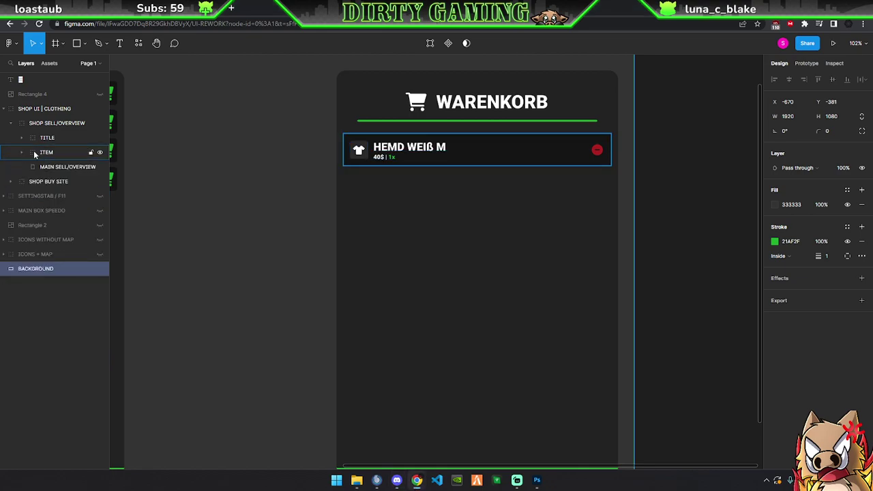
pyautogui.doubleClick(49, 152)
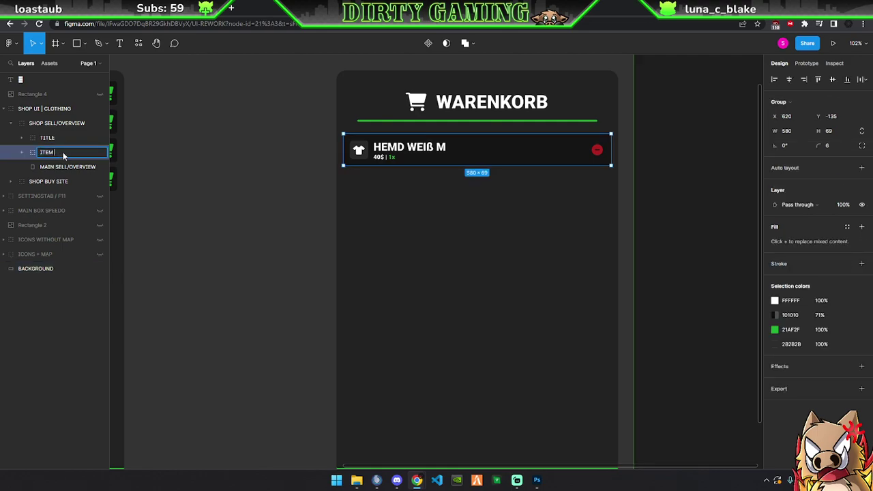
pyautogui.write('1')
pyautogui.press('Return')
# Duplicate the row as ITEM 2 below ITEM 1 and change WEIß to ROT
pyautogui.hotkey('ctrl', 'd')
pyautogui.moveTo(418, 154); pyautogui.dragTo(421, 192)
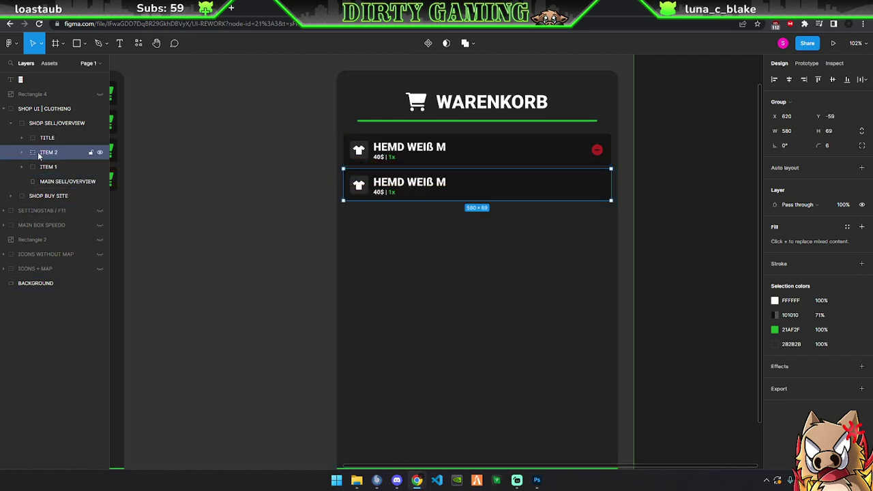
pyautogui.moveTo(39, 155); pyautogui.dragTo(44, 169)
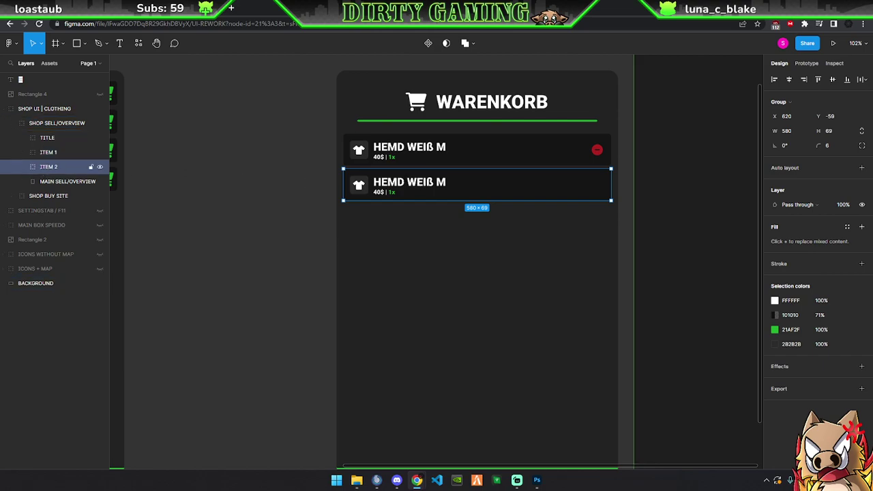
pyautogui.press('t')
pyautogui.doubleClick(417, 182)
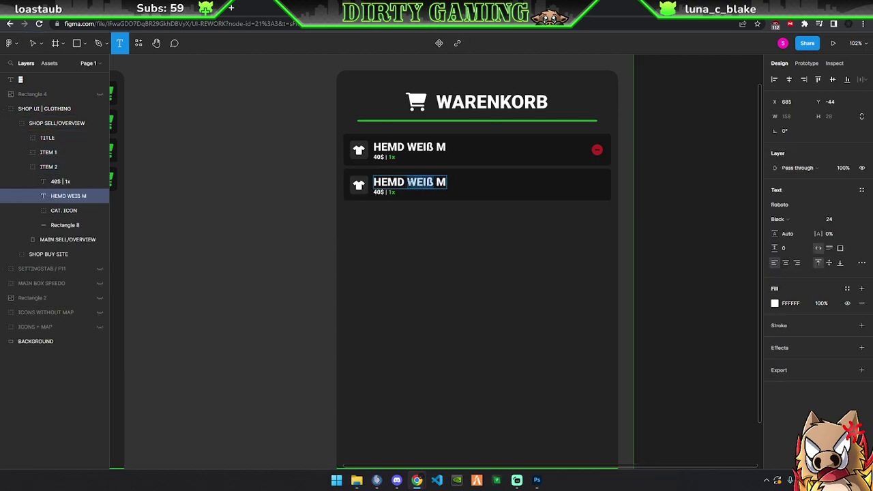
pyautogui.write('ROT')
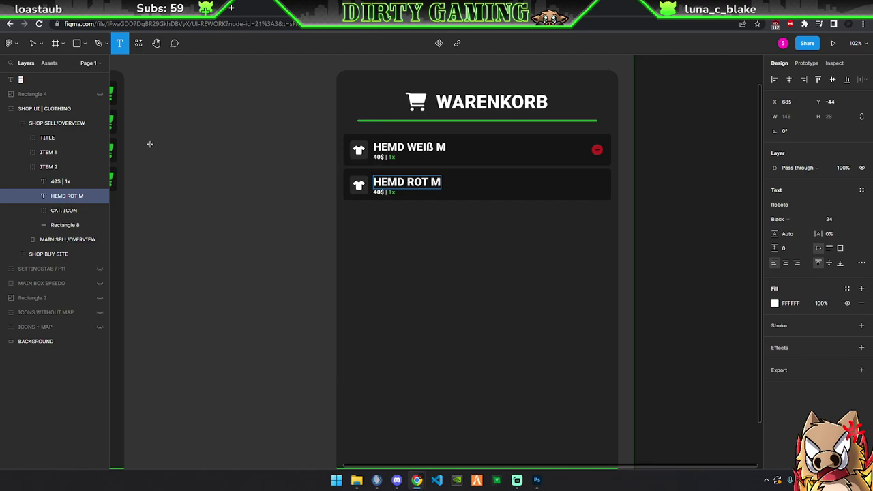
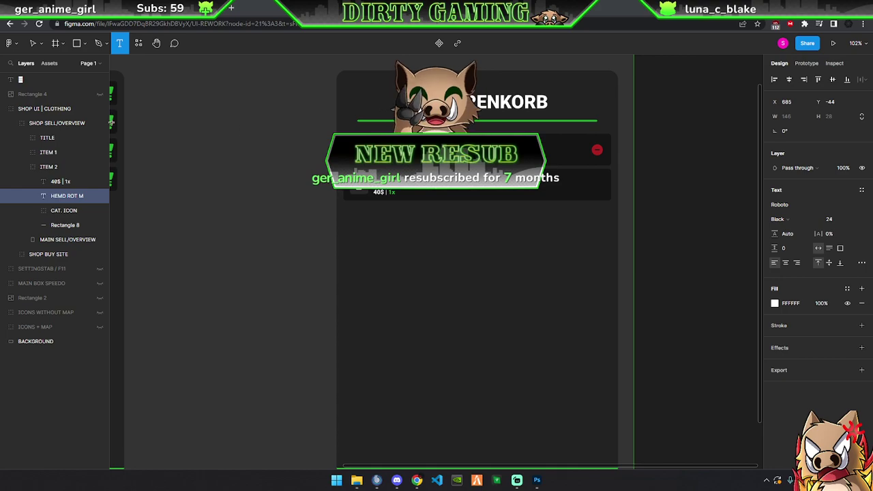
# Move the red minus icon into ITEM 1 and paste a copy into ITEM 2 (HEMD ROT M)
pyautogui.click(35, 80)
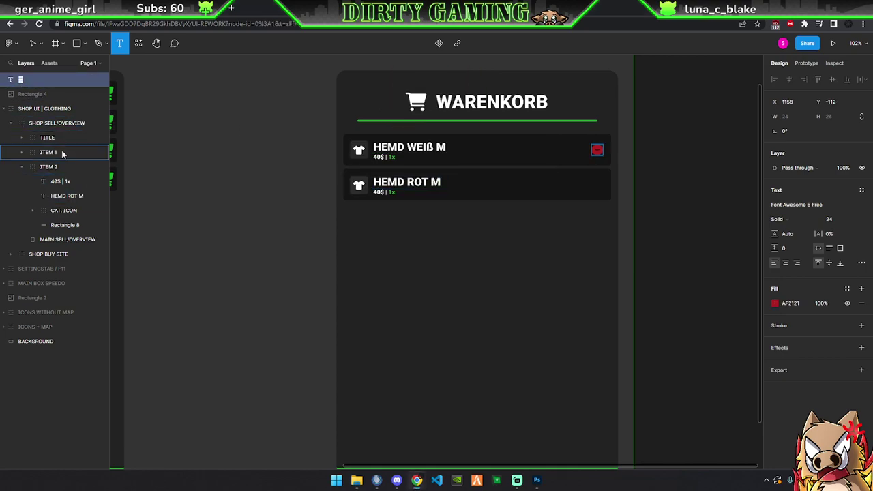
pyautogui.moveTo(61, 157); pyautogui.dragTo(60, 154)
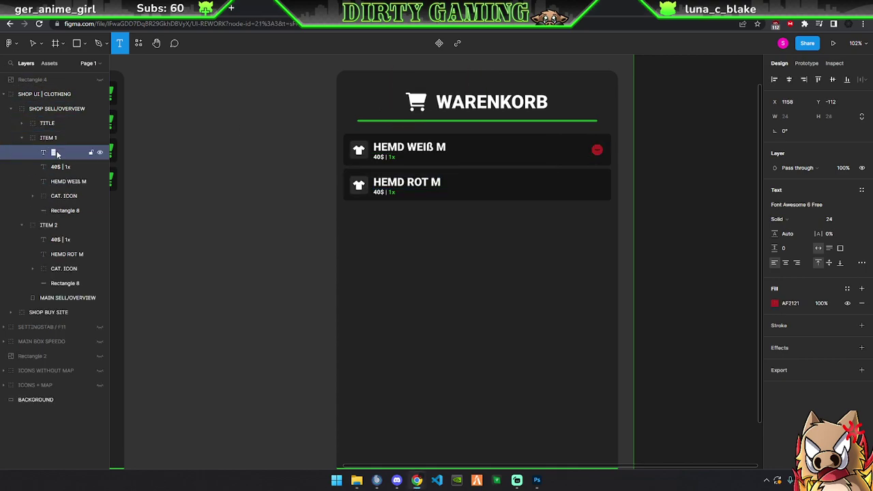
pyautogui.click(72, 225)
pyautogui.hotkey('ctrl', 'v')
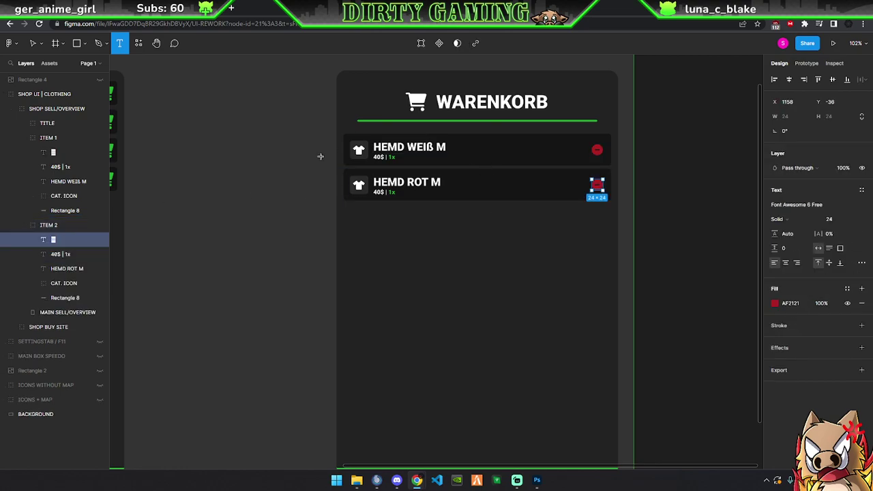
pyautogui.click(300, 164)
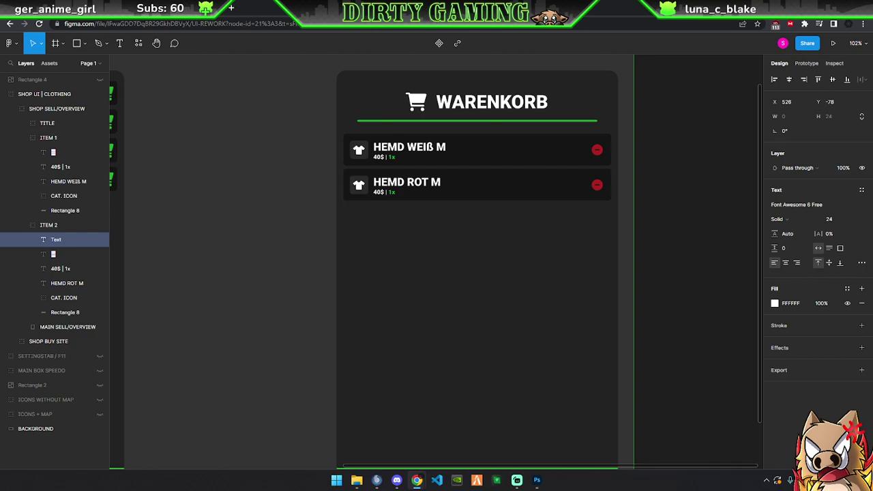
pyautogui.click(21, 225)
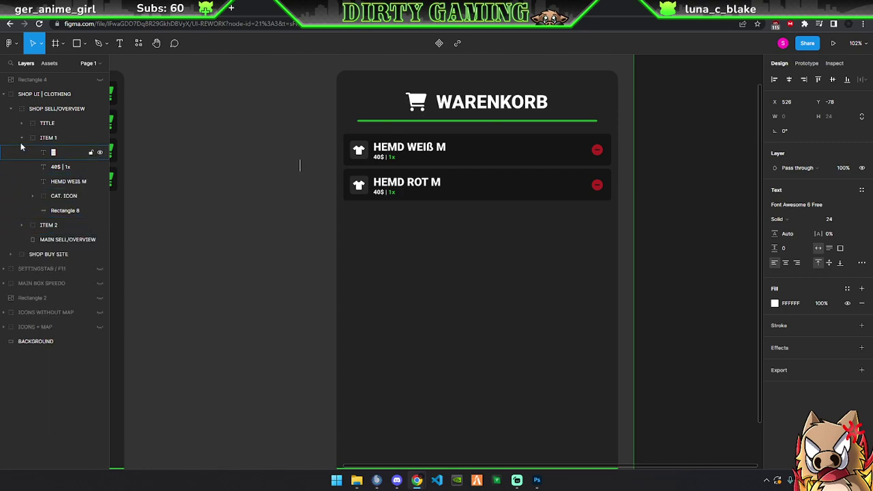
pyautogui.click(21, 138)
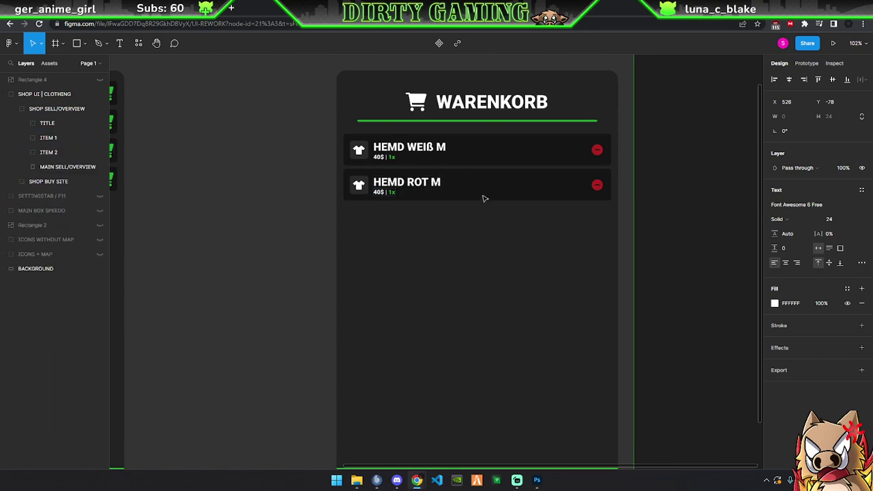
# Inspect the SHOP UI | CLOTHING group and its BACKGROUND frame in the design
pyautogui.scroll(-2, 385, 220)
pyautogui.keyDown('ctrl'); pyautogui.scroll(-3, 386, 221); pyautogui.keyUp('ctrl')
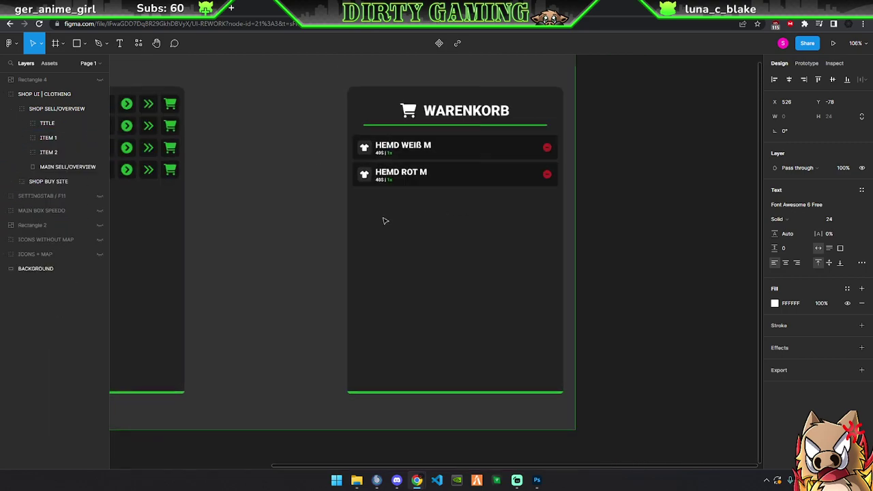
pyautogui.keyDown('ctrl'); pyautogui.scroll(-2, 328, 205); pyautogui.keyUp('ctrl')
pyautogui.keyDown('ctrl'); pyautogui.scroll(2, 289, 187); pyautogui.keyUp('ctrl')
pyautogui.keyDown('ctrl'); pyautogui.scroll(2, 345, 199); pyautogui.keyUp('ctrl')
pyautogui.scroll(1, 341, 201)
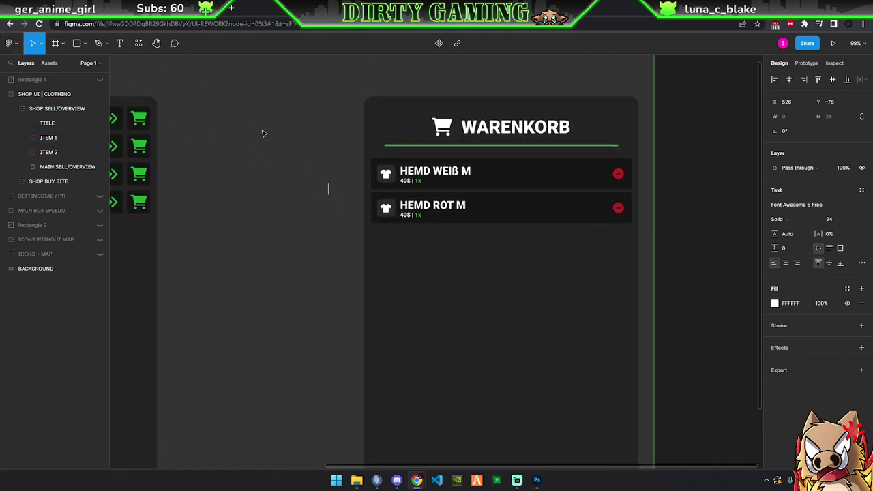
pyautogui.click(335, 189)
pyautogui.click(445, 254)
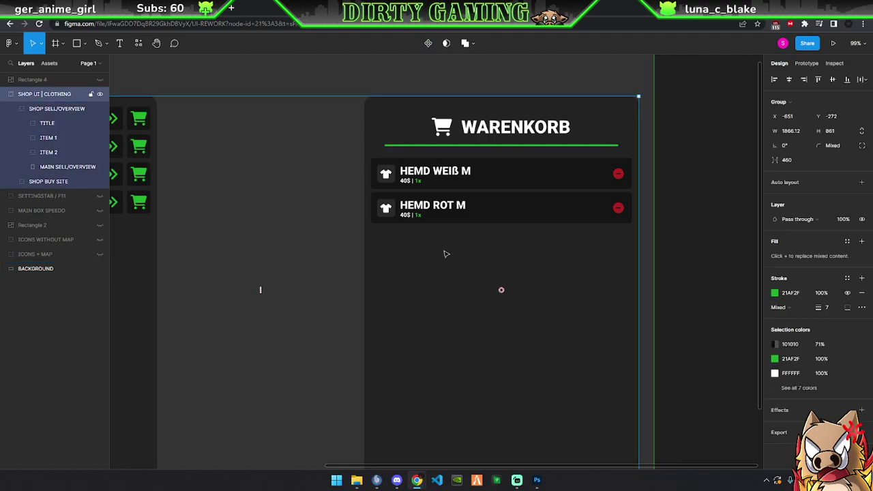
pyautogui.click(287, 292)
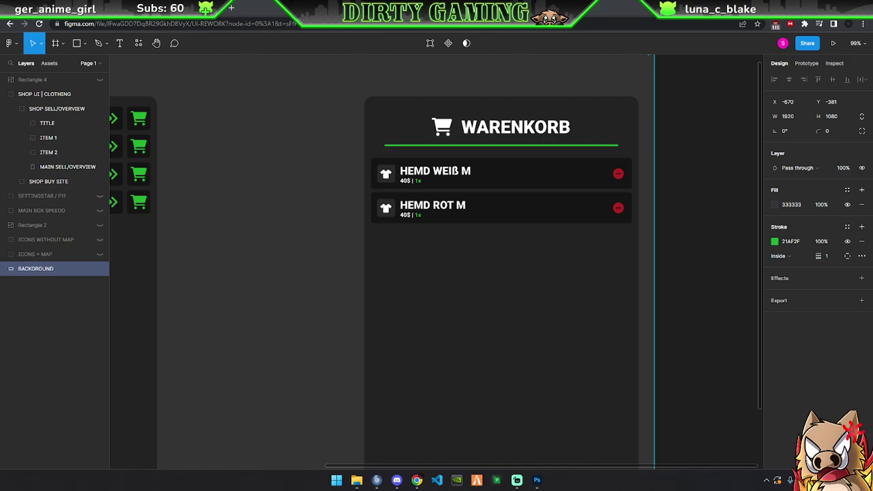
pyautogui.click(397, 480)
# Copy ITEM 1's dark 580×69 Rectangle 8 as a standalone layer at the WARENKORB panel top
pyautogui.scroll(-3, 512, 238)
pyautogui.scroll(2, 502, 250)
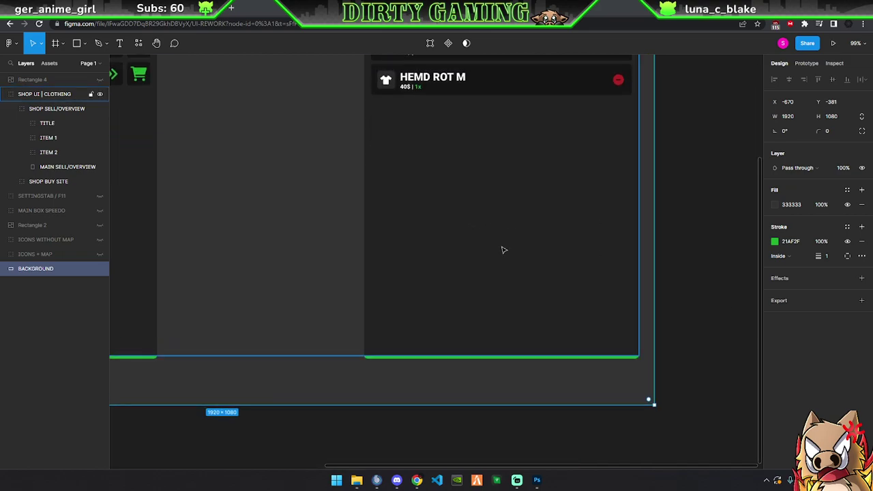
pyautogui.click(53, 139)
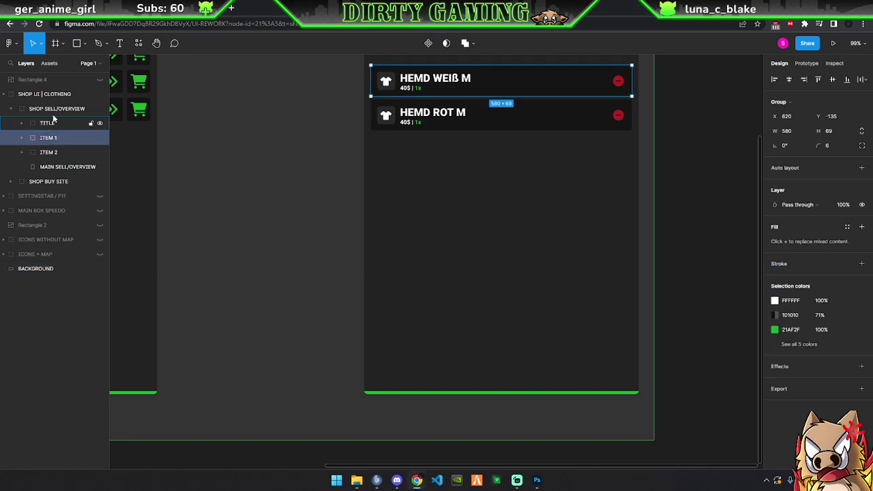
pyautogui.click(25, 138)
pyautogui.click(58, 211)
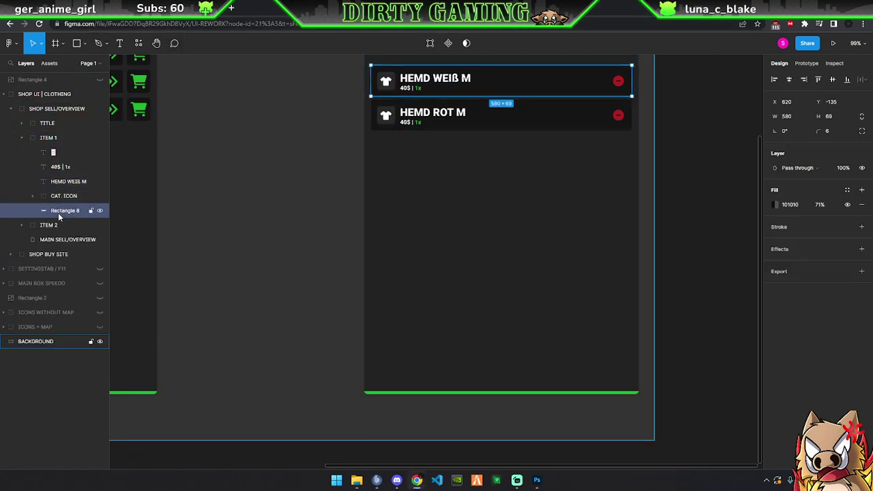
pyautogui.click(22, 137)
pyautogui.click(385, 234)
# Group the standalone Rectangle 8 and name the group BUY WITH CASH
pyautogui.scroll(3, 511, 257)
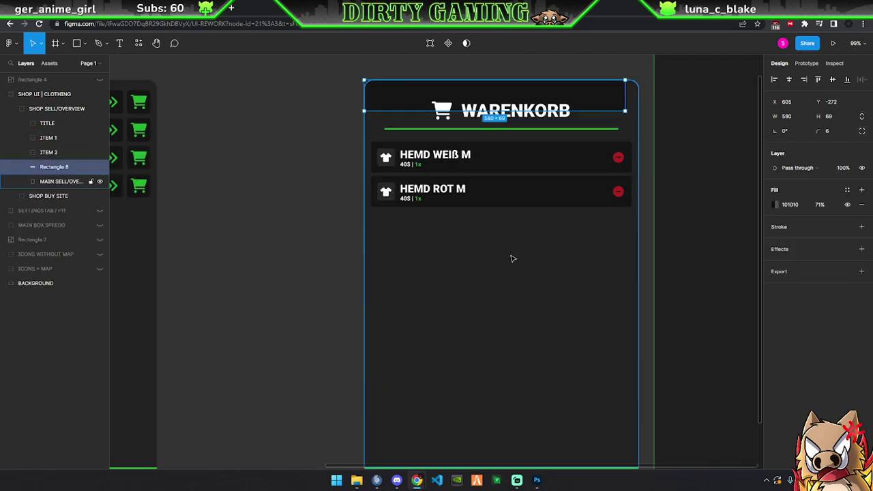
pyautogui.click(67, 168)
pyautogui.doubleClick(56, 168)
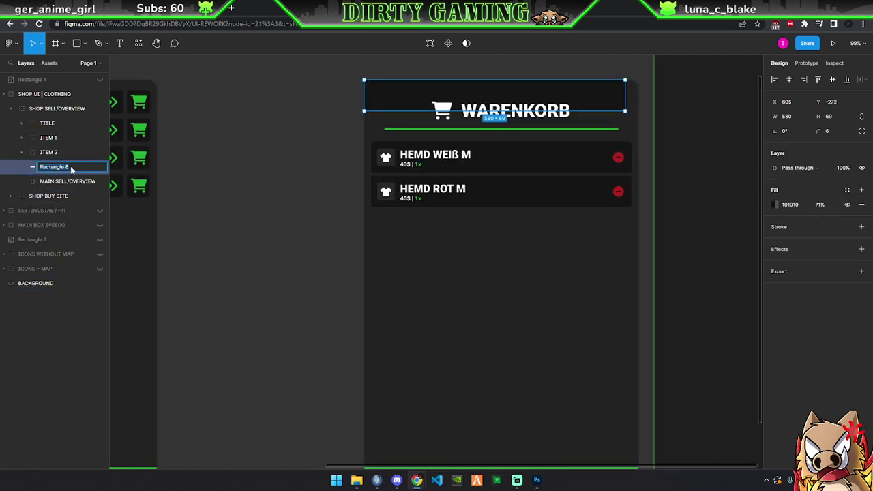
pyautogui.press('Return')
pyautogui.hotkey('ctrl', 'g')
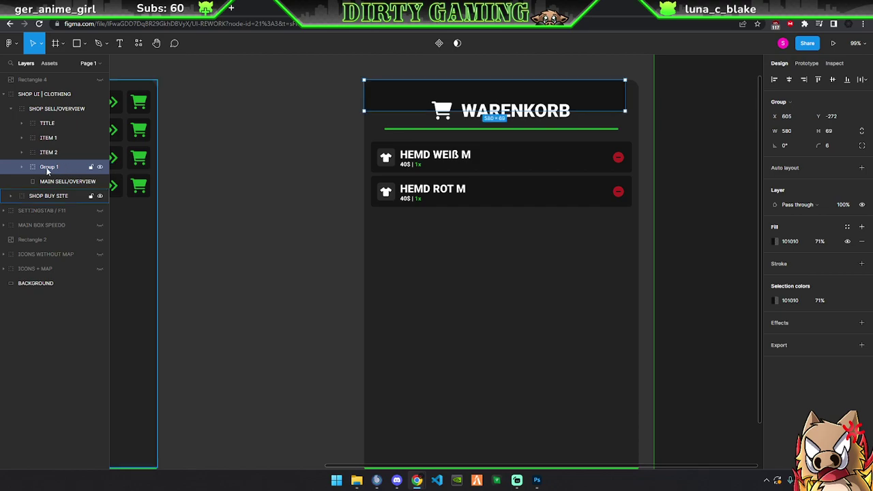
pyautogui.doubleClick(47, 168)
pyautogui.write('BUY WITH CASH')
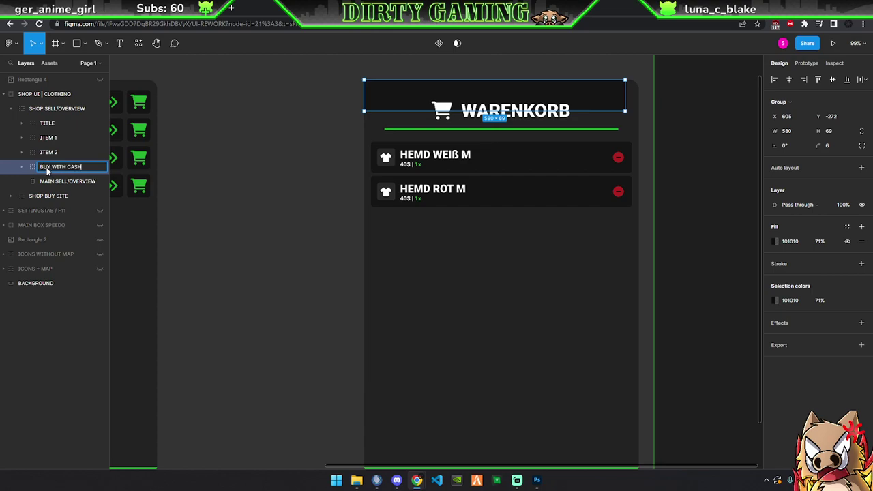
pyautogui.press('Return')
pyautogui.click(25, 167)
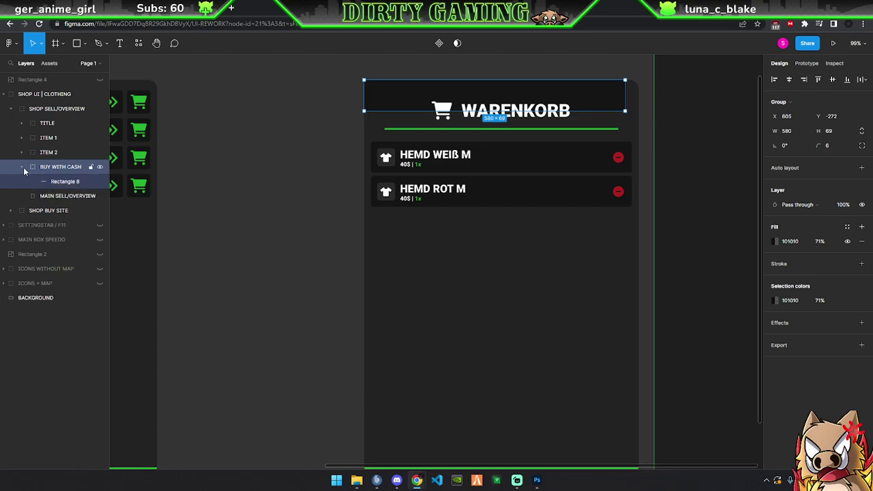
# Move BUY WITH CASH to the panel's bottom-left and resize it to 100×50
pyautogui.moveTo(422, 112)
pyautogui.mouseDown()
pyautogui.moveTo(382, 403)
pyautogui.moveTo(574, 404)
pyautogui.moveTo(419, 416)
pyautogui.mouseUp()
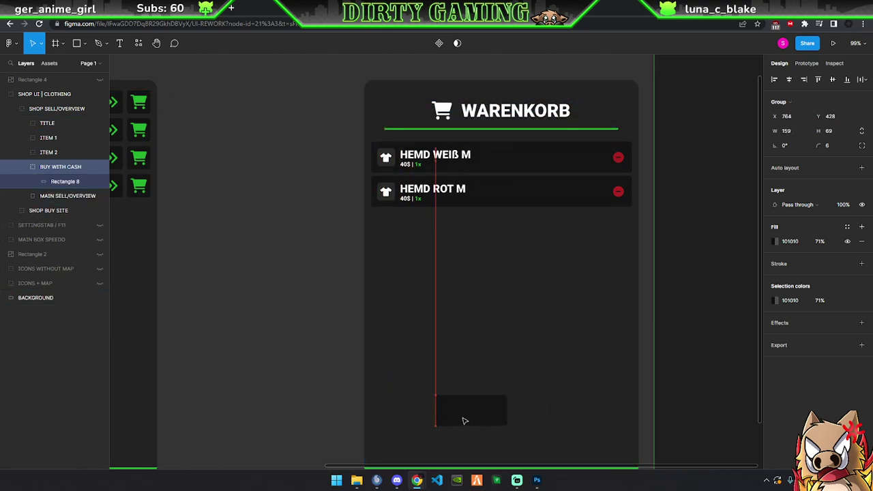
pyautogui.scroll(-1, 384, 378)
pyautogui.scroll(-1, 384, 379)
pyautogui.moveTo(460, 352)
pyautogui.mouseDown()
pyautogui.moveTo(414, 377)
pyautogui.moveTo(416, 365)
pyautogui.mouseUp()
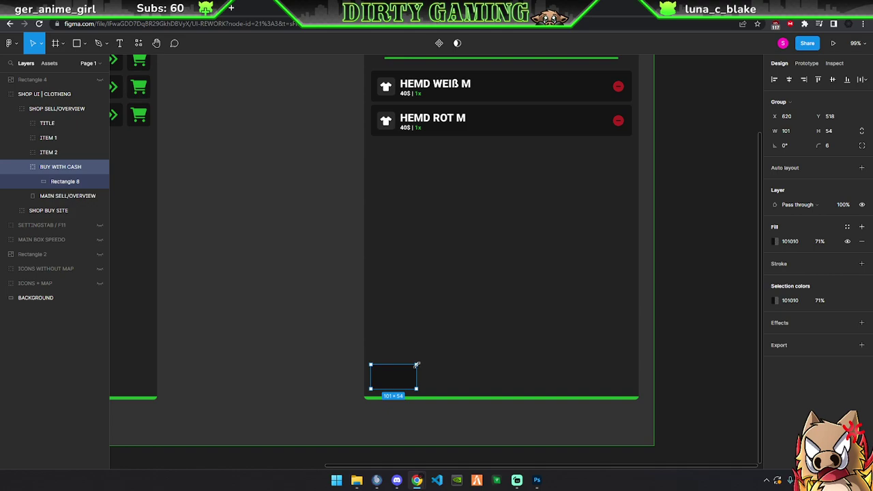
pyautogui.scroll(5, 417, 365)
pyautogui.moveTo(414, 366); pyautogui.dragTo(421, 367)
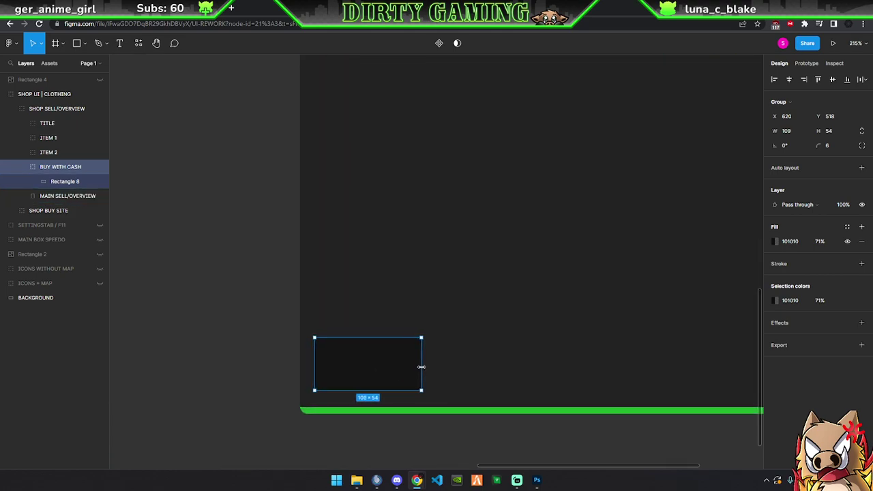
pyautogui.scroll(-2, 421, 367)
pyautogui.moveTo(394, 337)
pyautogui.mouseDown()
pyautogui.moveTo(401, 351)
pyautogui.moveTo(424, 351)
pyautogui.moveTo(399, 345)
pyautogui.moveTo(414, 361)
pyautogui.mouseUp()
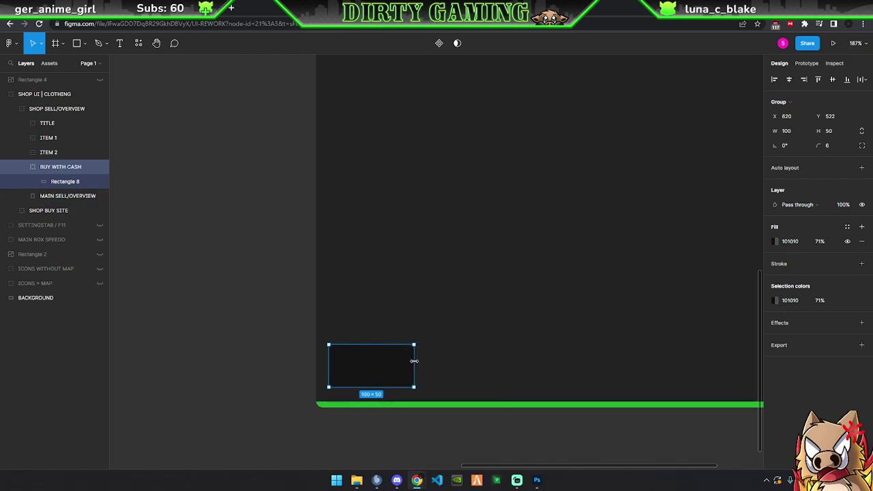
pyautogui.click(415, 321)
pyautogui.scroll(-5, 415, 321)
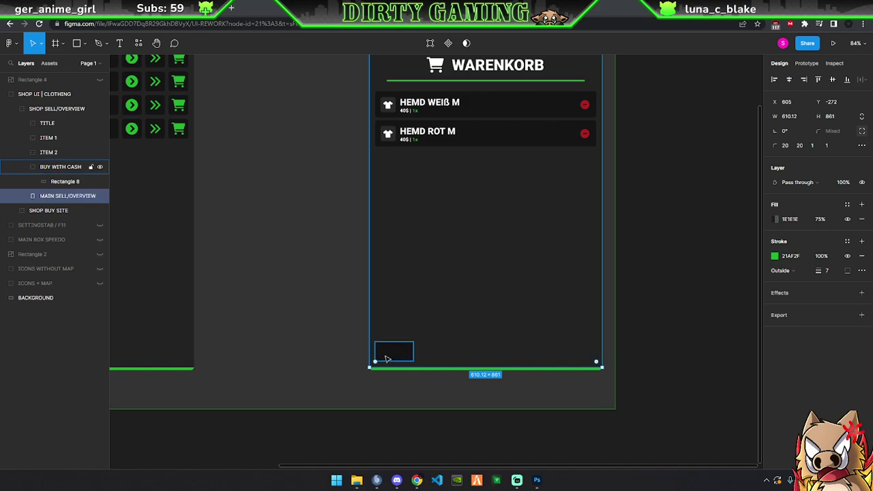
# Duplicate BUY WITH CASH and name the copy BUY WITH CARD
pyautogui.click(47, 167)
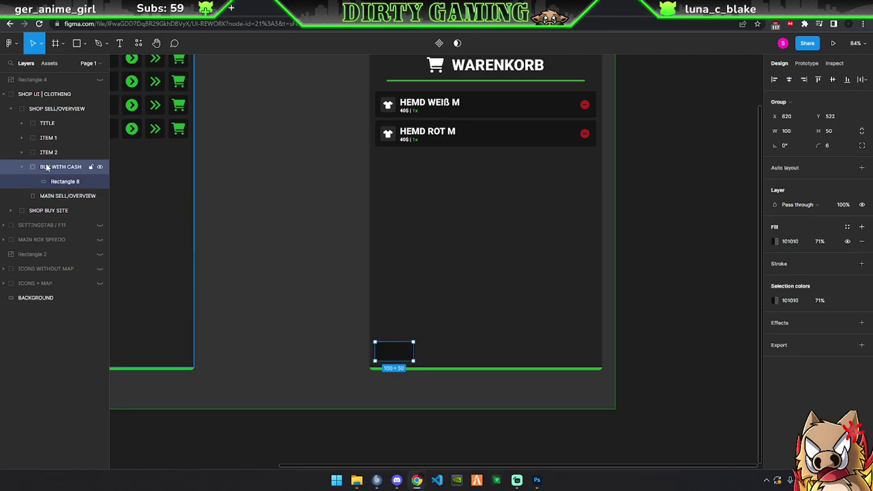
pyautogui.hotkey('ctrl', 'd')
pyautogui.doubleClick(56, 167)
pyautogui.write('B')
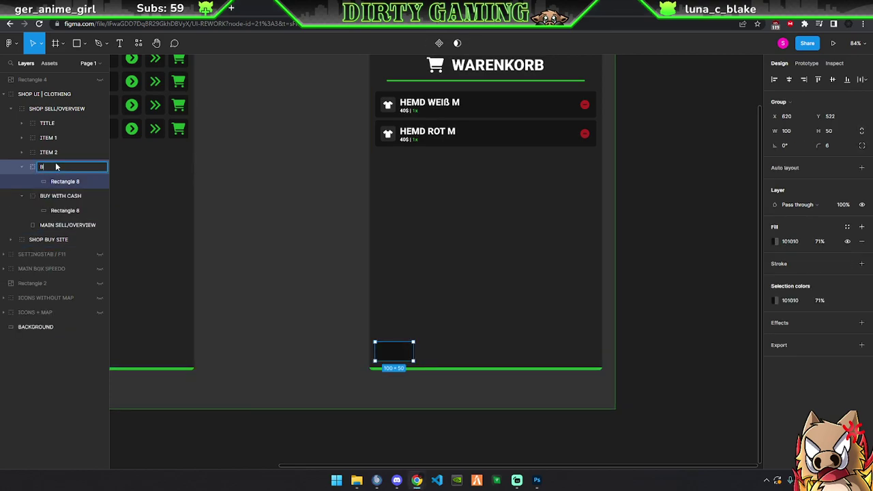
pyautogui.write('D')
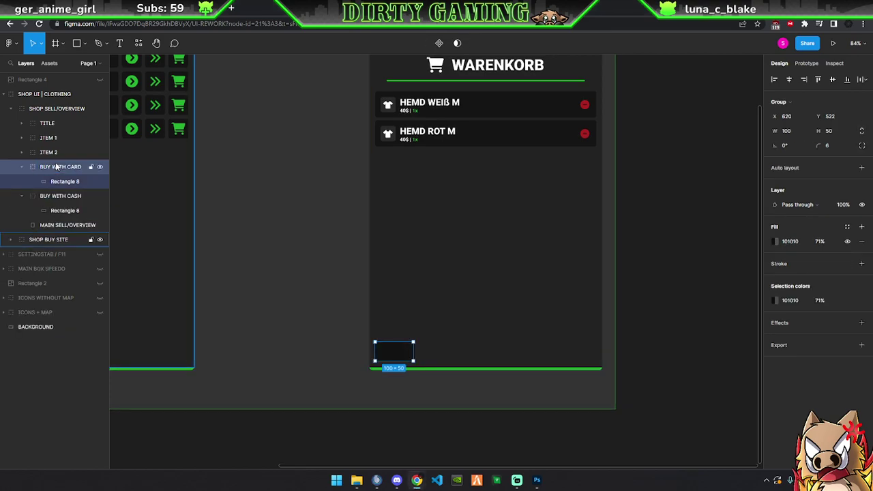
pyautogui.click(21, 167)
pyautogui.click(23, 182)
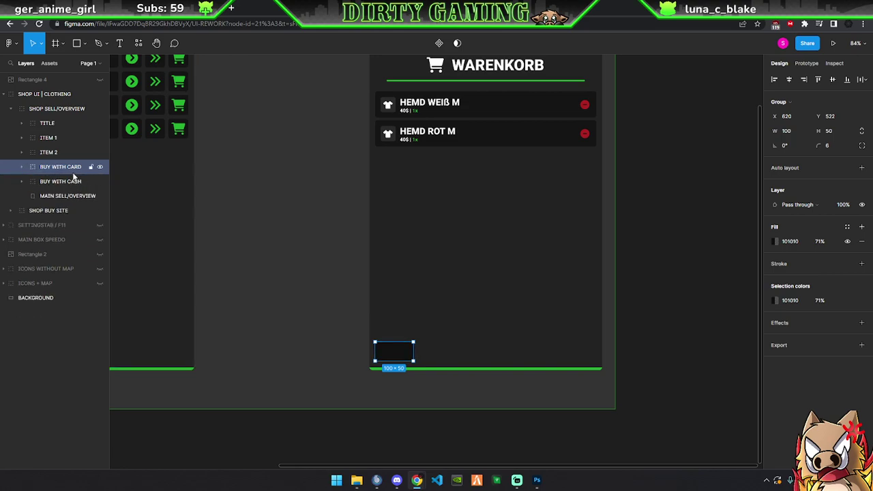
# Place BUY WITH CARD right of the cash button and below BUY WITH CASH in Layers
pyautogui.moveTo(402, 360); pyautogui.dragTo(443, 364)
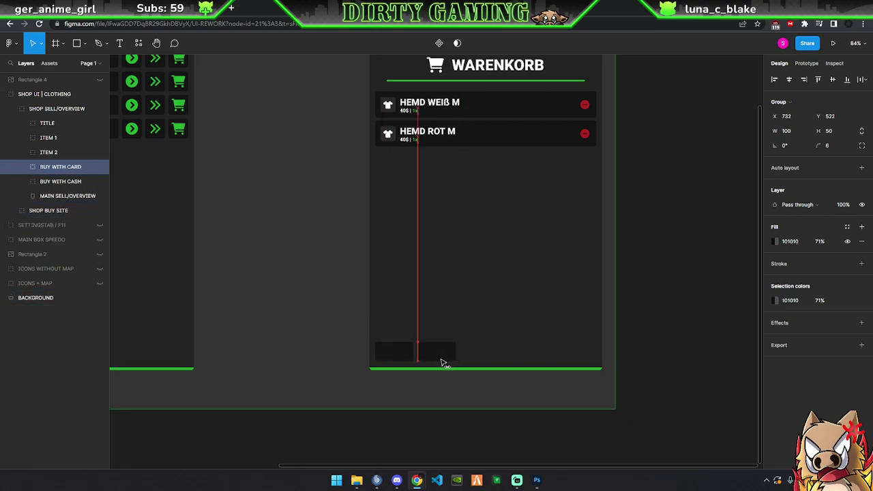
pyautogui.moveTo(60, 167); pyautogui.dragTo(60, 189)
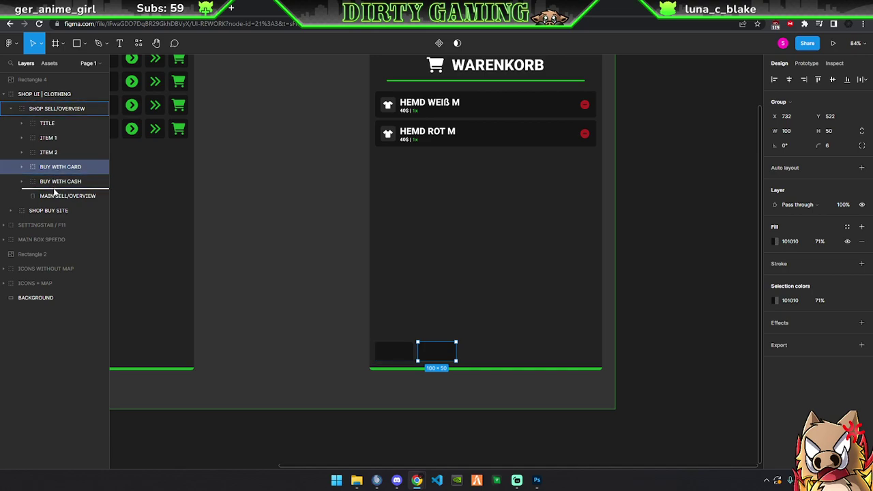
pyautogui.keyDown('ctrl'); pyautogui.scroll(5, 378, 345); pyautogui.keyUp('ctrl')
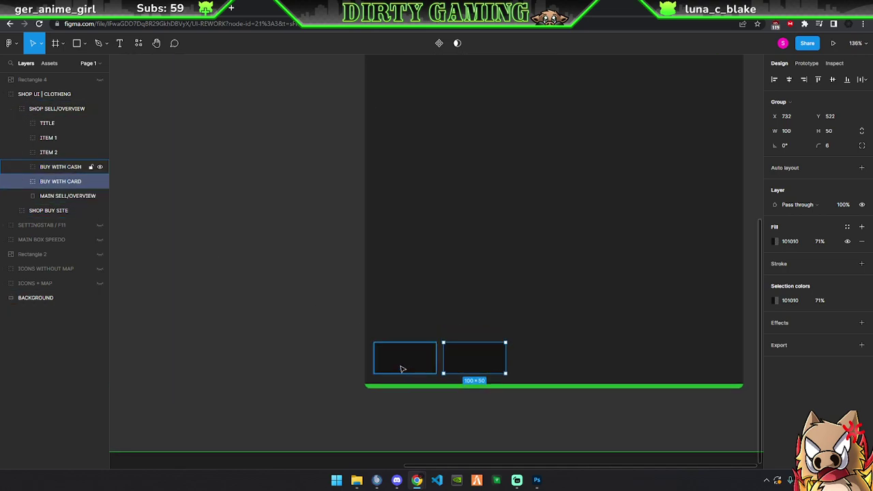
pyautogui.scroll(-2, 400, 367)
pyautogui.scroll(-1, 398, 360)
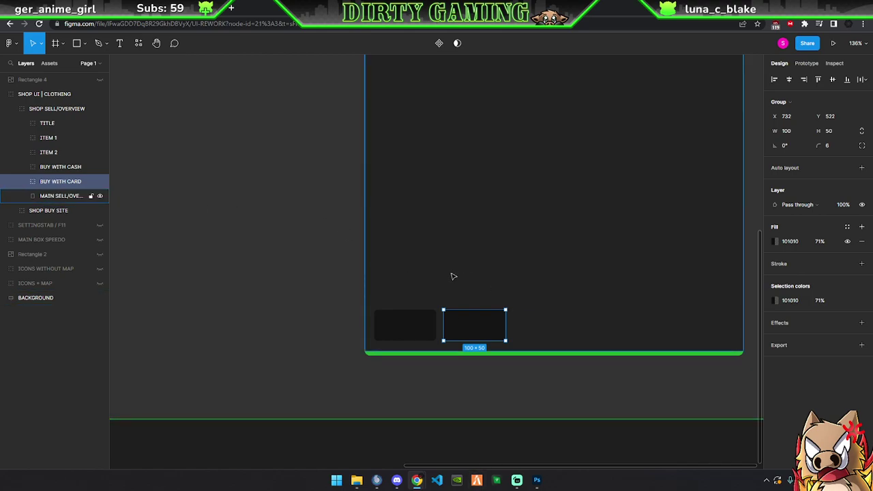
pyautogui.hscroll(3, 312, 281)
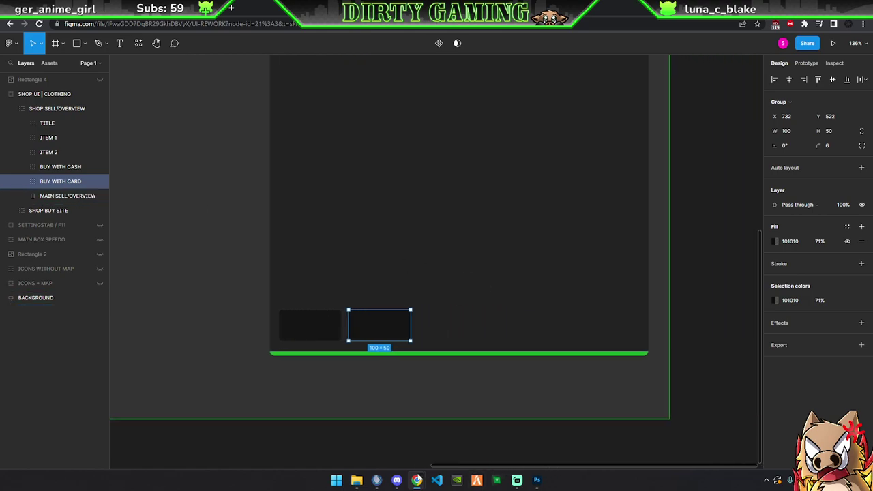
# Add a GESAMT: text label in the cart panel set in Roboto Black
pyautogui.press('t')
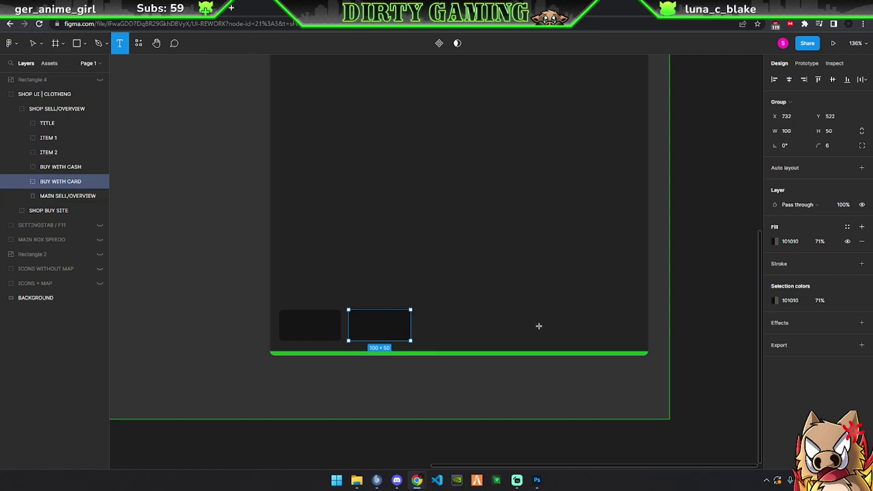
pyautogui.click(539, 326)
pyautogui.write('GESAMT')
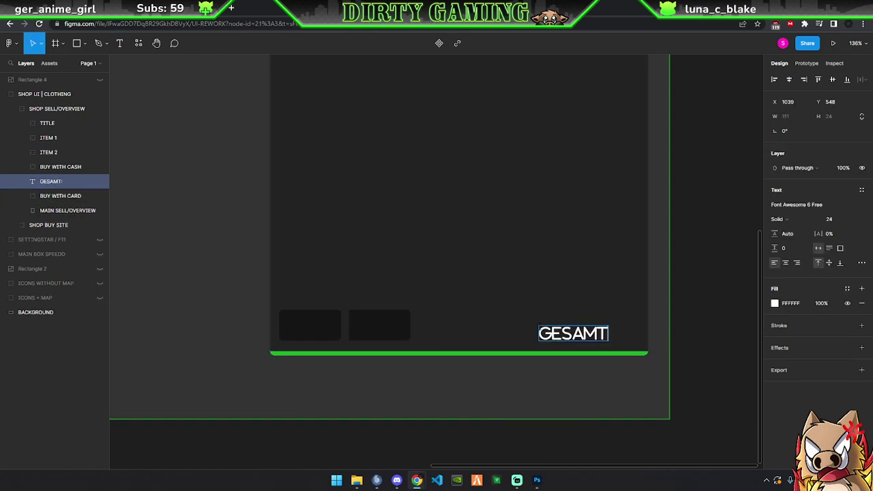
pyautogui.hotkey('ctrl', 'a')
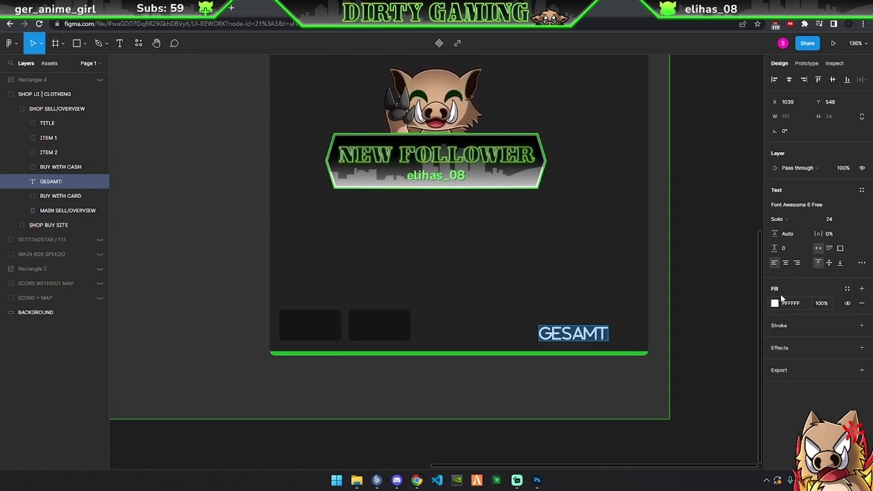
pyautogui.click(797, 206)
pyautogui.write('Roboto')
pyautogui.press('Return')
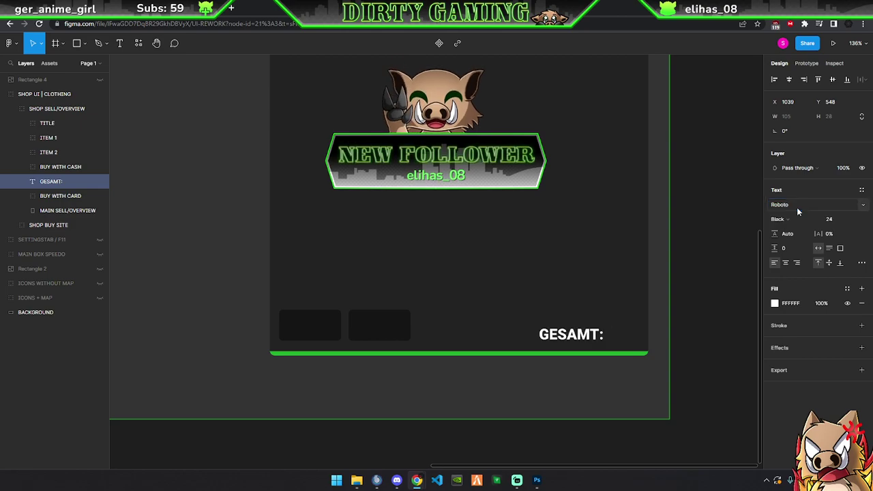
pyautogui.press('Return')
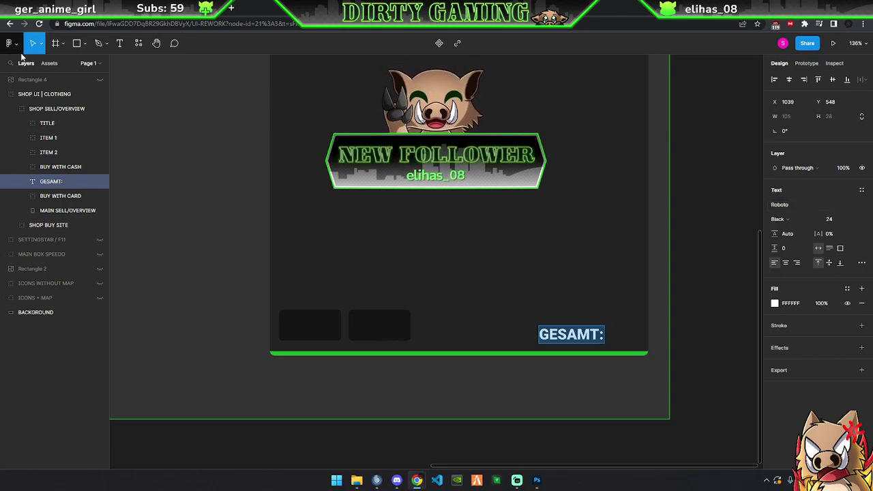
# Position the GESAMT: label beside the two payment buttons
pyautogui.click(39, 45)
pyautogui.click(39, 65)
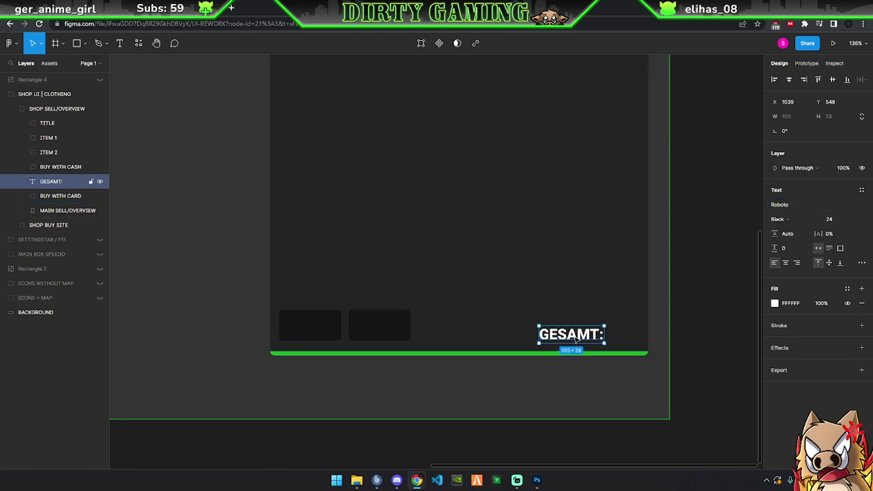
pyautogui.moveTo(591, 341)
pyautogui.mouseDown()
pyautogui.moveTo(582, 304)
pyautogui.moveTo(463, 329)
pyautogui.mouseUp()
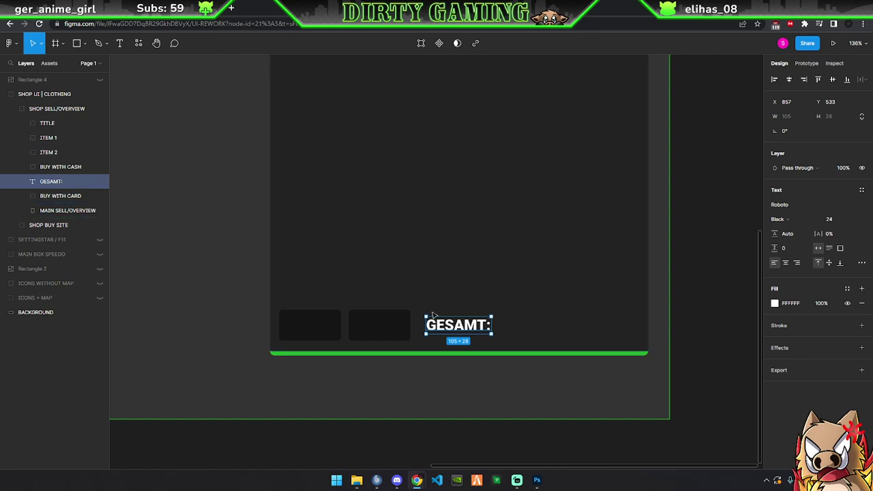
pyautogui.scroll(-2, 492, 270)
pyautogui.click(509, 276)
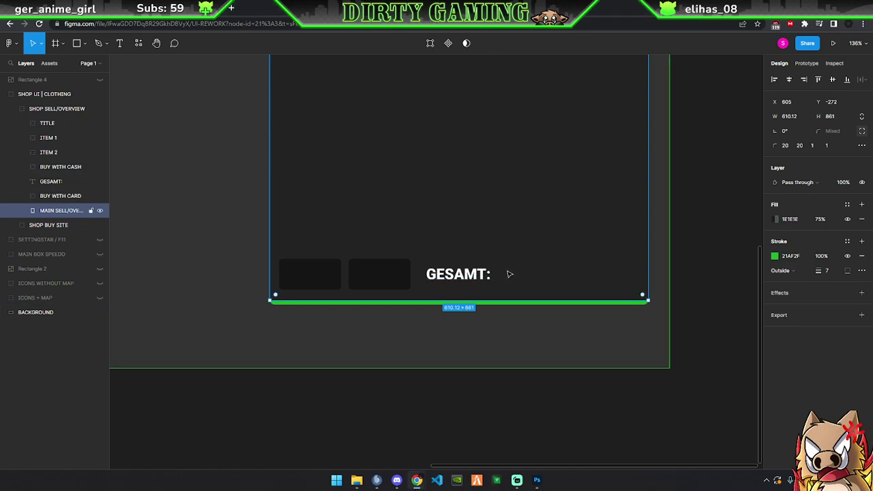
# Append 80$ to the GESAMT: label and colour the 80$ green 21AF2F
pyautogui.press('t')
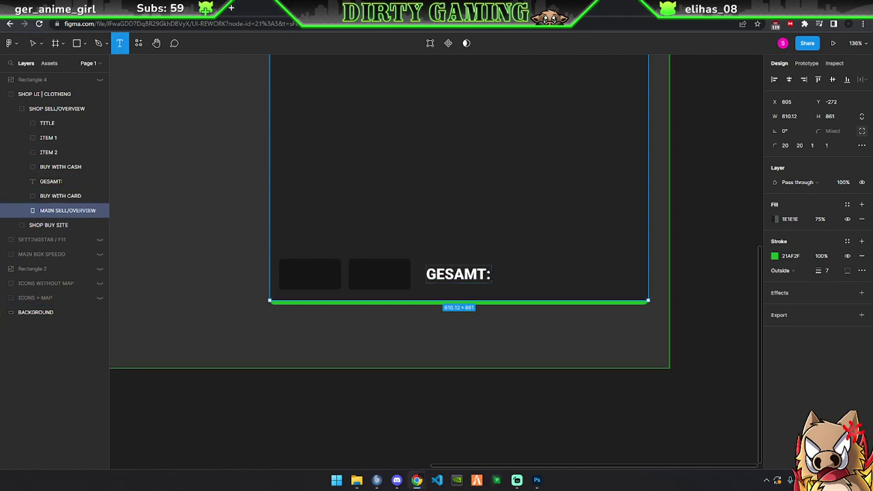
pyautogui.click(491, 274)
pyautogui.write('80')
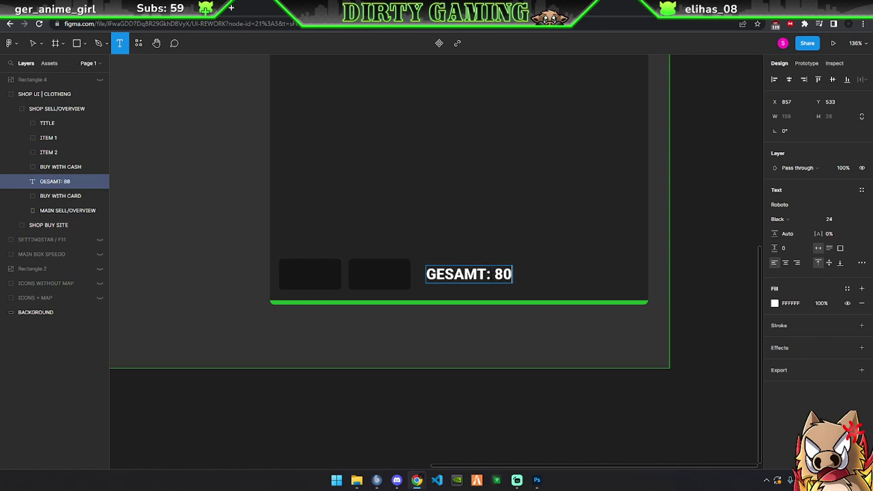
pyautogui.write('$')
pyautogui.moveTo(520, 275); pyautogui.dragTo(495, 274)
pyautogui.click(775, 303)
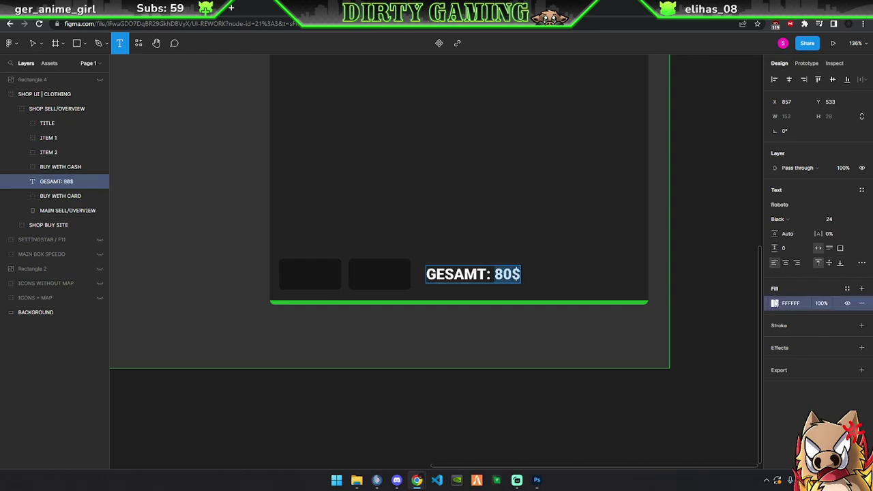
pyautogui.click(676, 426)
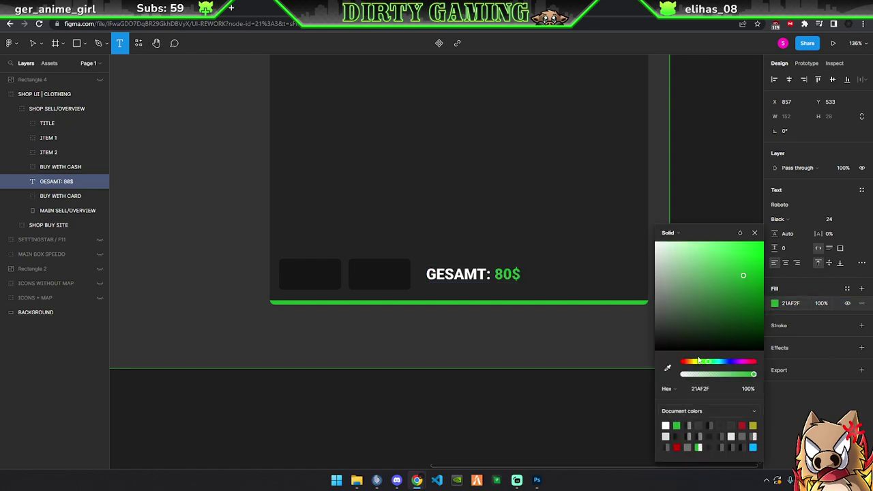
pyautogui.click(756, 234)
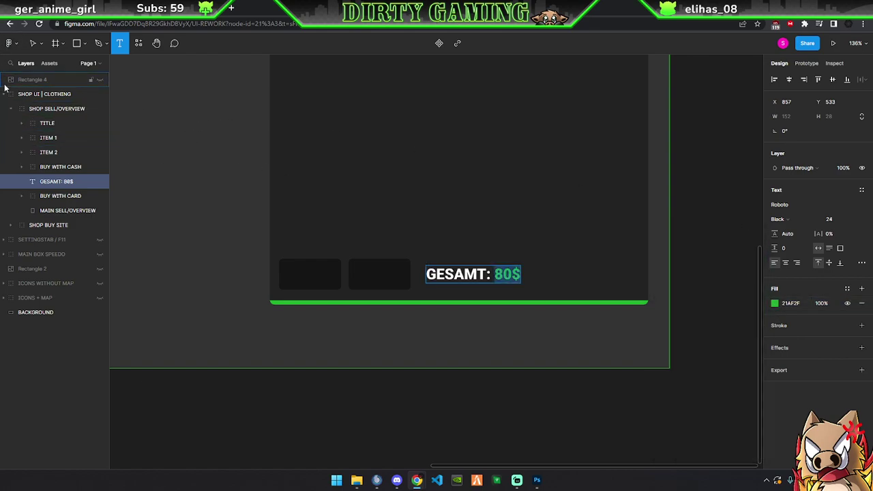
pyautogui.click(31, 42)
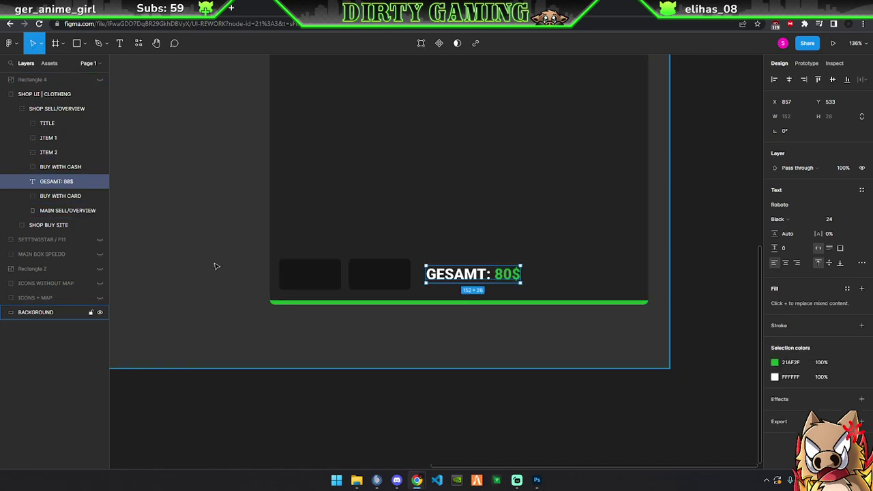
# Search Font Awesome for 'cash' and open the money-bill-1 icon details
pyautogui.hotkey('ctrl', 'Tab')
pyautogui.press('Escape')
pyautogui.doubleClick(265, 95)
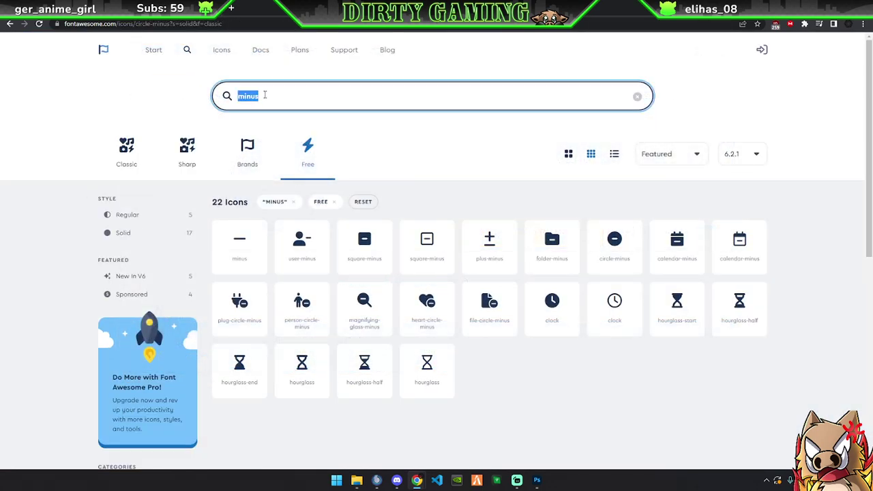
pyautogui.write('cash')
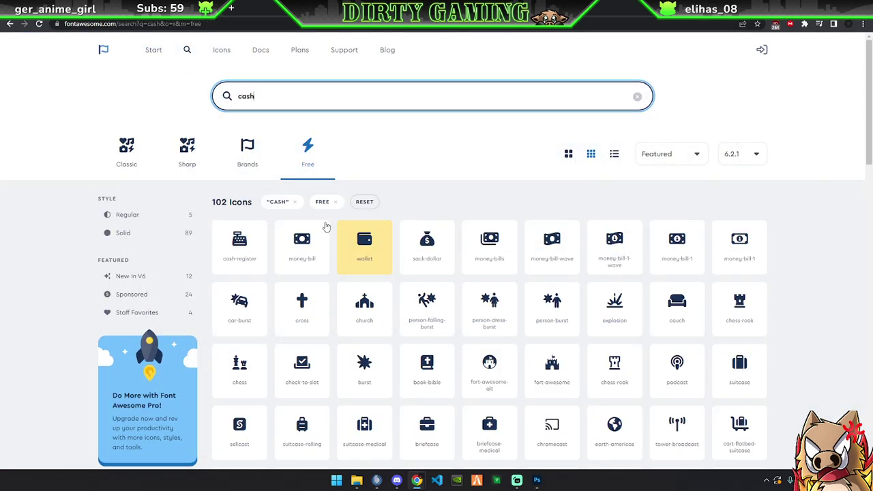
pyautogui.scroll(-1, 501, 148)
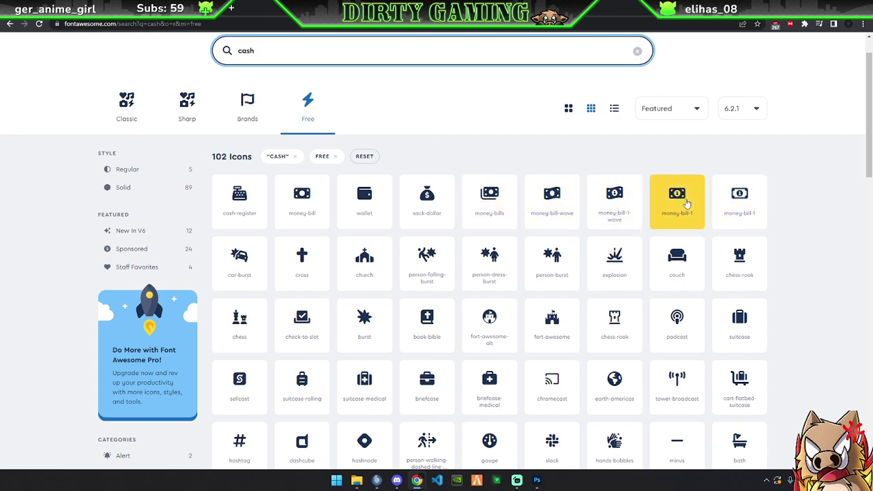
pyautogui.click(301, 198)
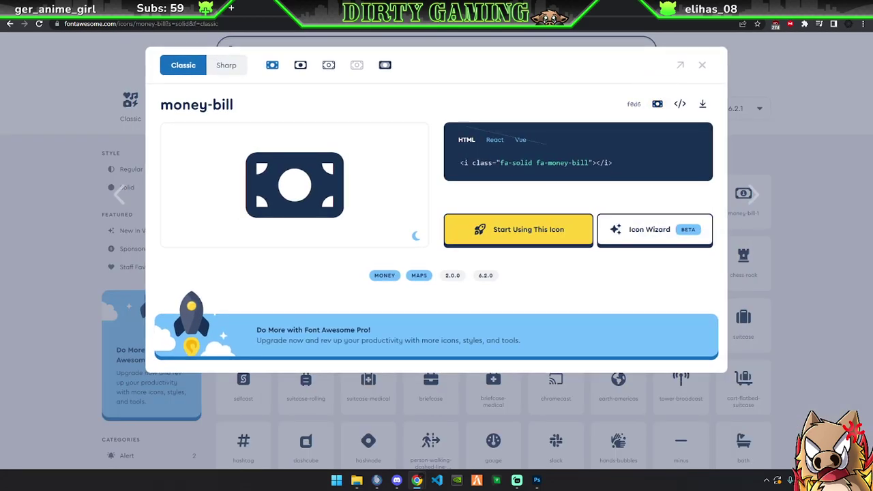
pyautogui.click(108, 107)
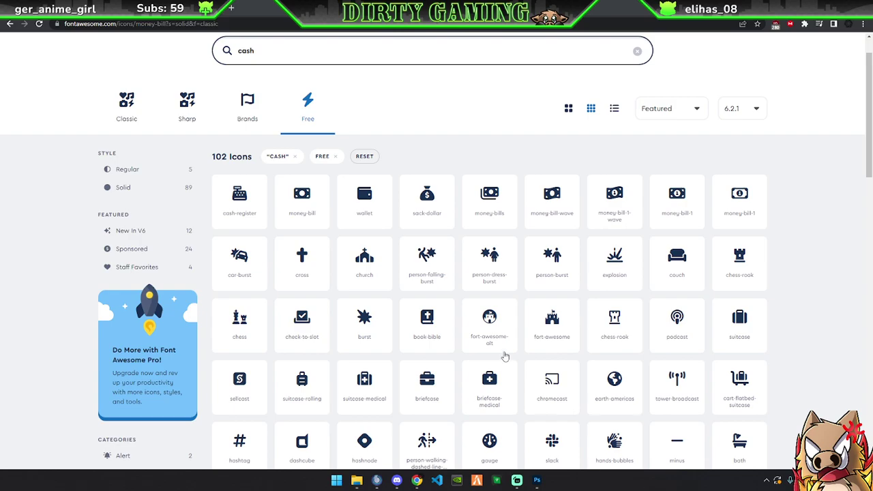
pyautogui.scroll(-3, 503, 357)
pyautogui.scroll(-2, 477, 337)
pyautogui.scroll(3, 476, 333)
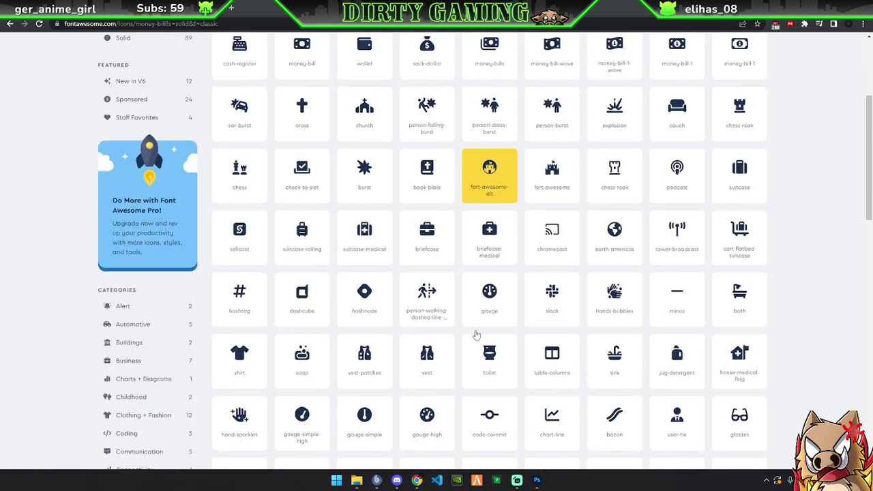
pyautogui.scroll(3, 409, 273)
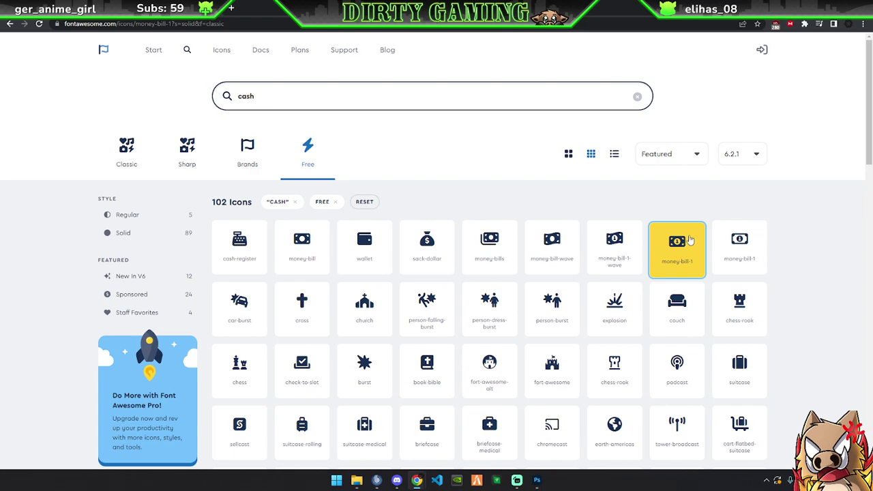
pyautogui.click(677, 259)
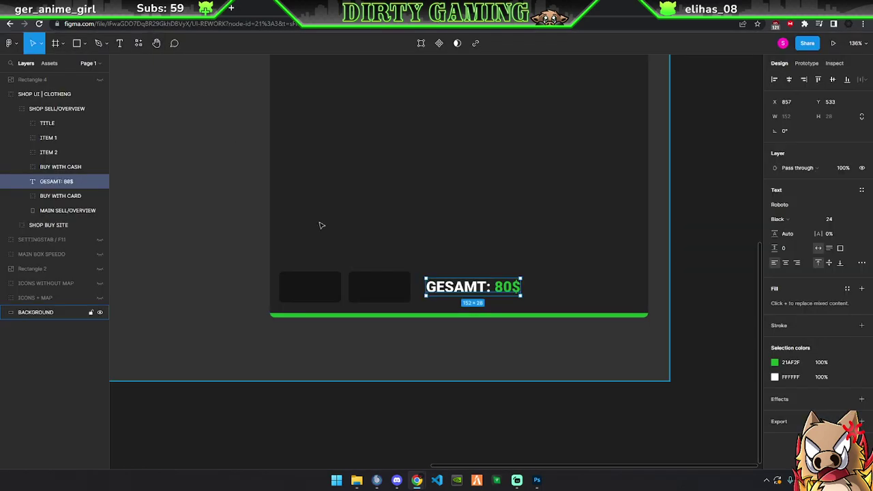
# Paste the money-bill glyph and set its font to Font Awesome 6 Free Solid
pyautogui.click(305, 291)
pyautogui.hotkey('ctrl', 'v')
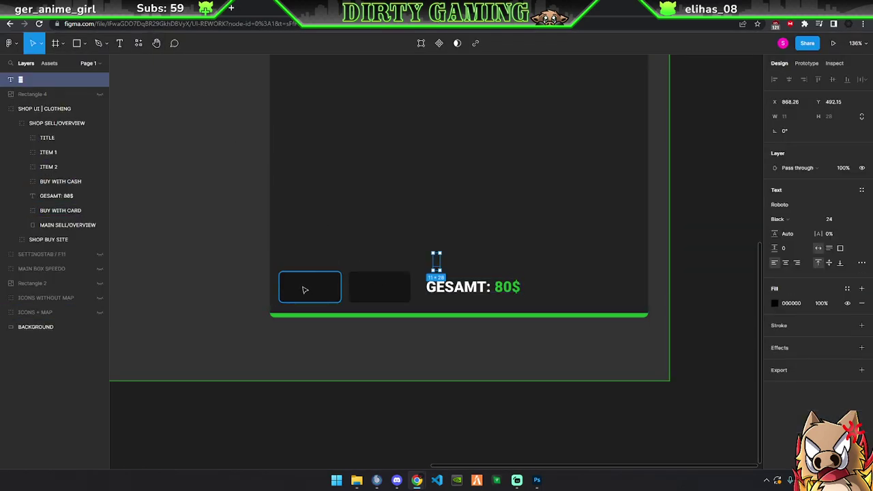
pyautogui.click(790, 206)
pyautogui.write('font')
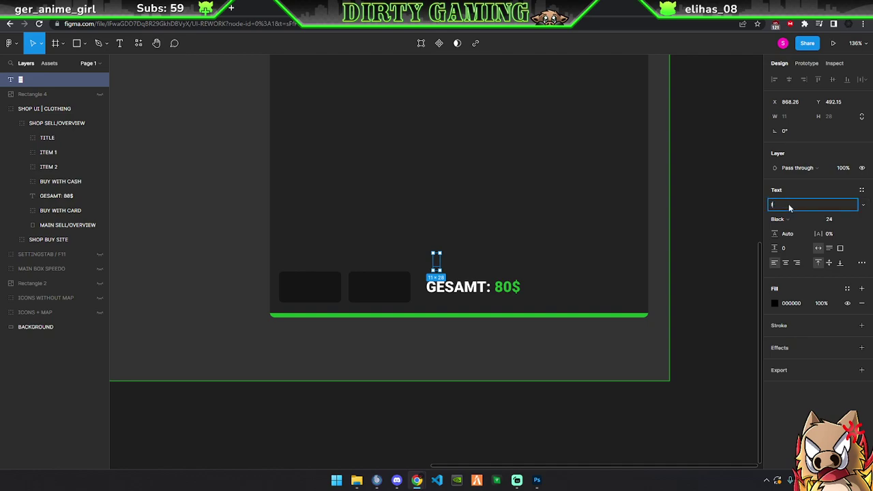
pyautogui.press('Return')
pyautogui.press('Down')
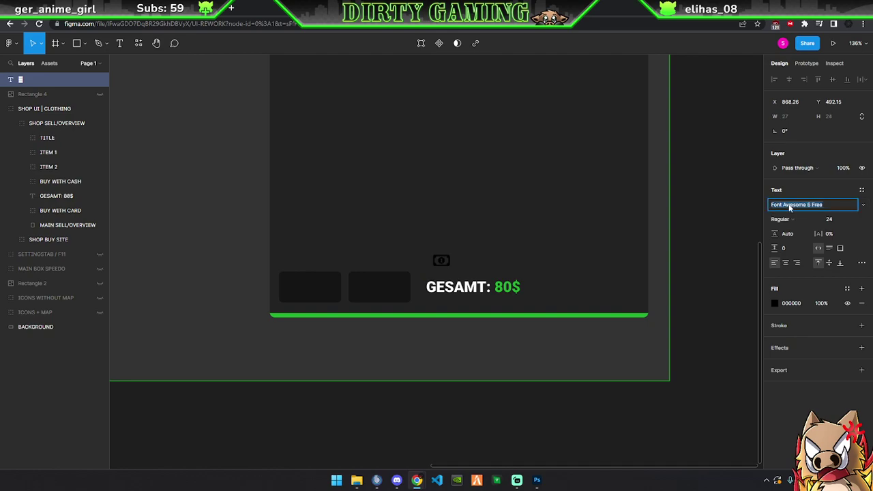
pyautogui.click(780, 219)
pyautogui.click(783, 229)
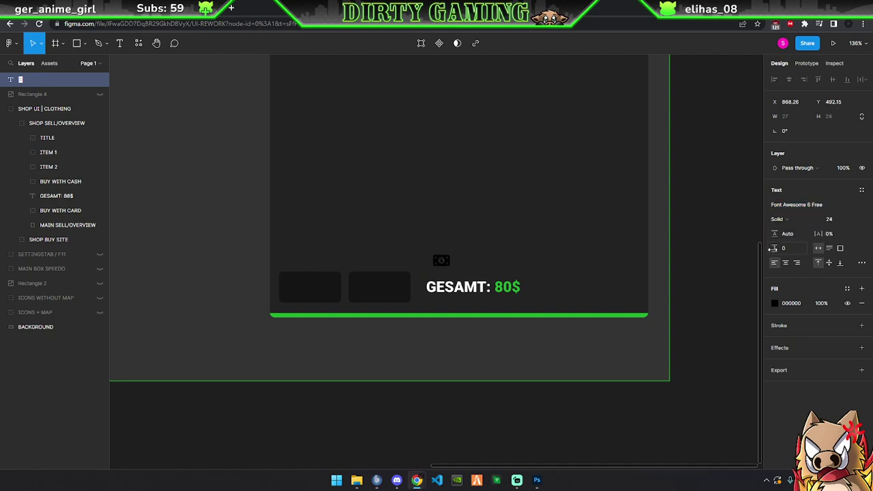
# Colour the glyph 21AF2F, move it into the left box, and put GESAMT below BUY WITH CARD
pyautogui.click(775, 303)
pyautogui.click(676, 425)
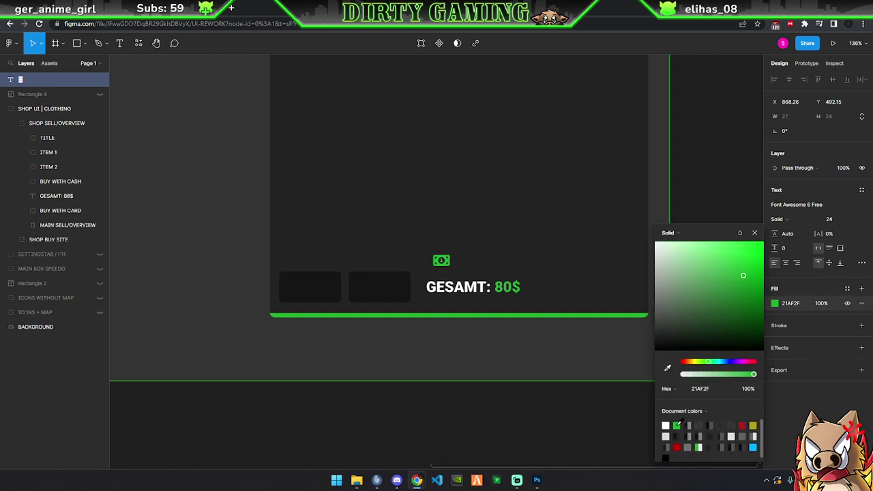
pyautogui.click(754, 233)
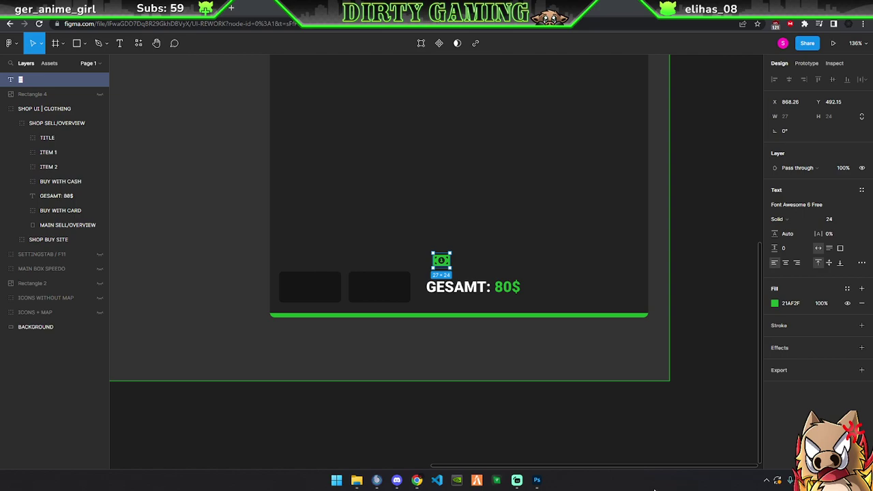
pyautogui.moveTo(441, 260); pyautogui.dragTo(310, 288)
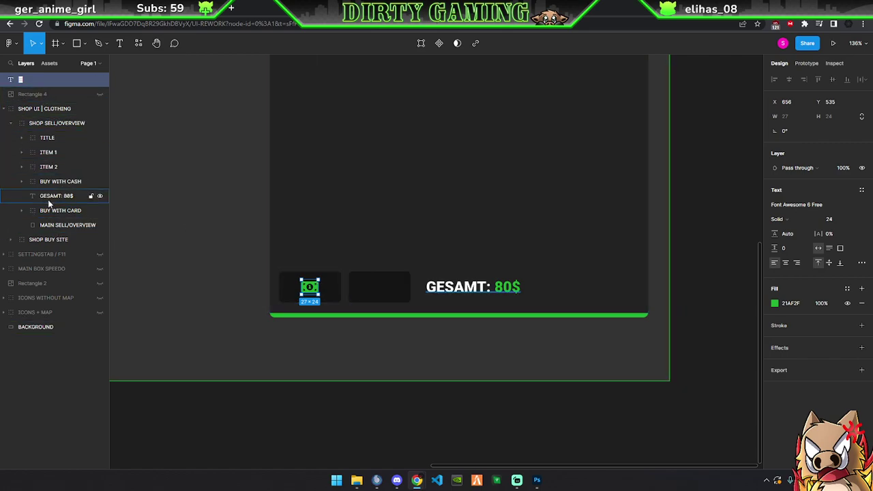
pyautogui.moveTo(48, 197); pyautogui.dragTo(50, 217)
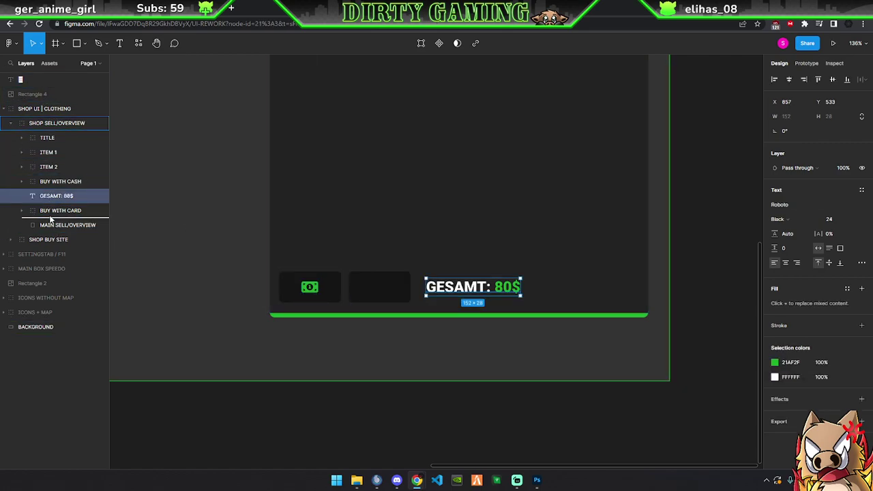
pyautogui.click(54, 181)
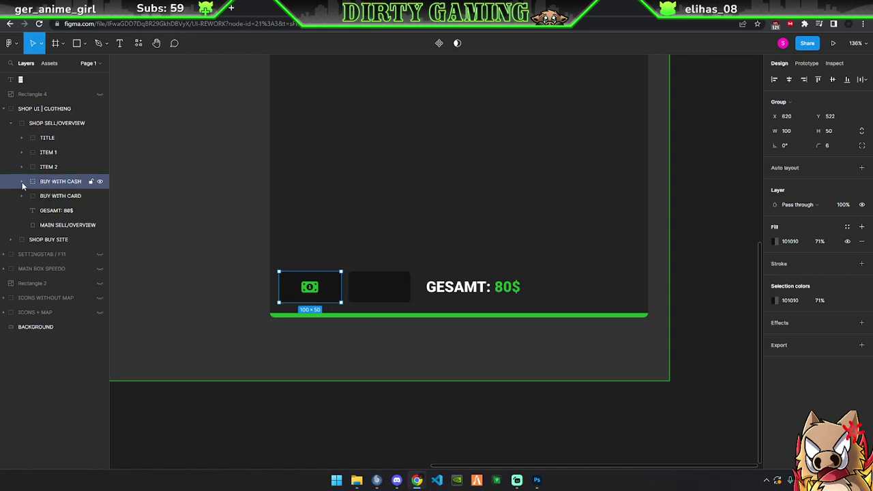
# Put the money icon layer in BUY WITH CASH, set font size 36, and centre it
pyautogui.click(21, 181)
pyautogui.moveTo(38, 80); pyautogui.dragTo(51, 191)
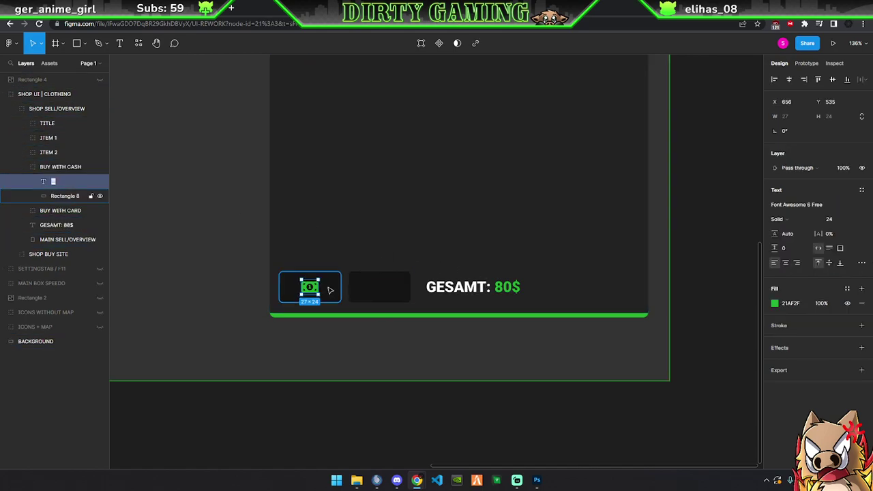
pyautogui.moveTo(319, 279); pyautogui.dragTo(321, 279)
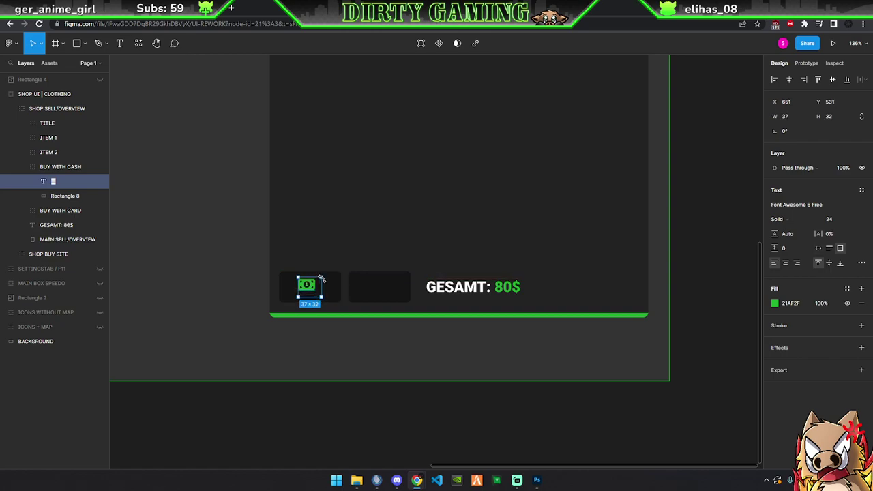
pyautogui.hotkey('ctrl', 'z')
pyautogui.press('Return')
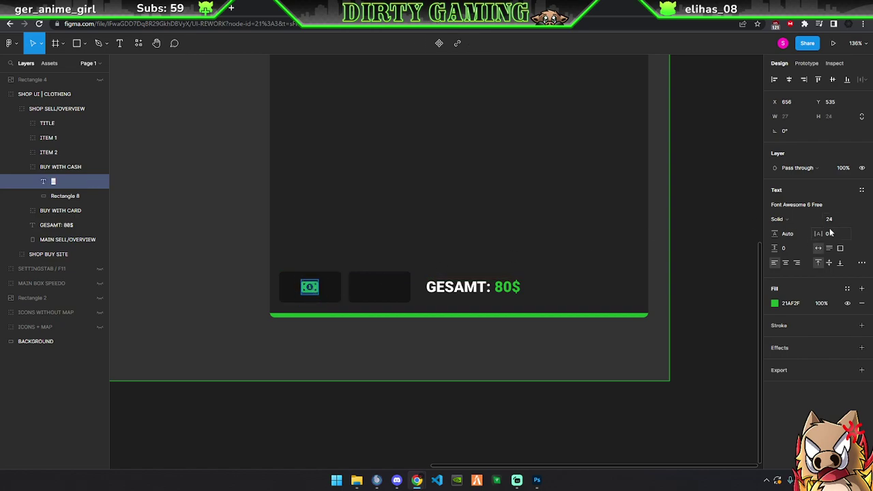
pyautogui.click(851, 219)
pyautogui.click(843, 243)
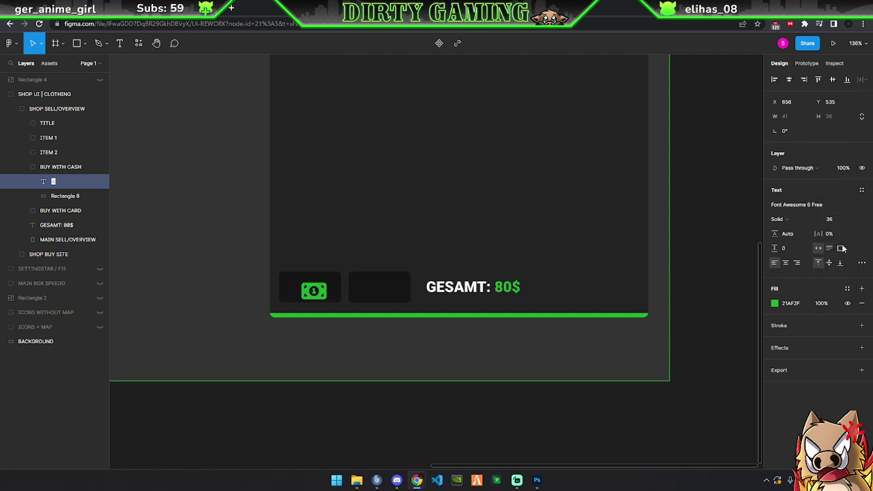
pyautogui.press('Escape')
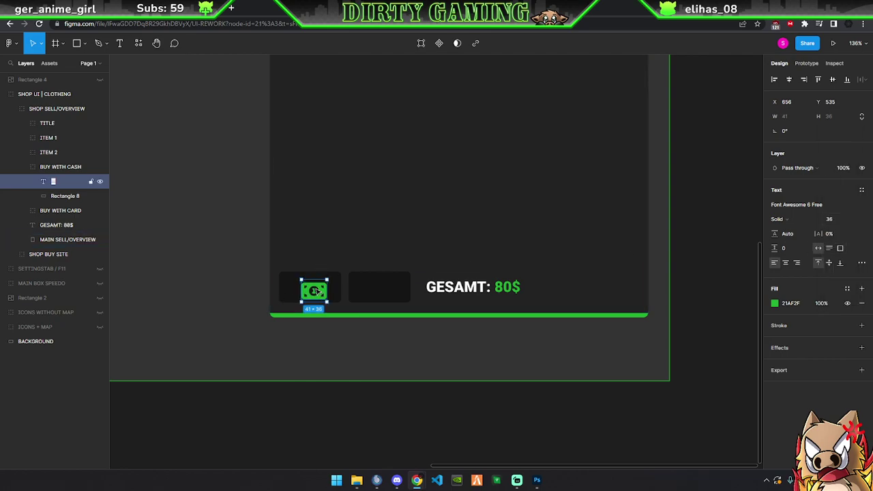
pyautogui.moveTo(322, 296); pyautogui.dragTo(316, 292)
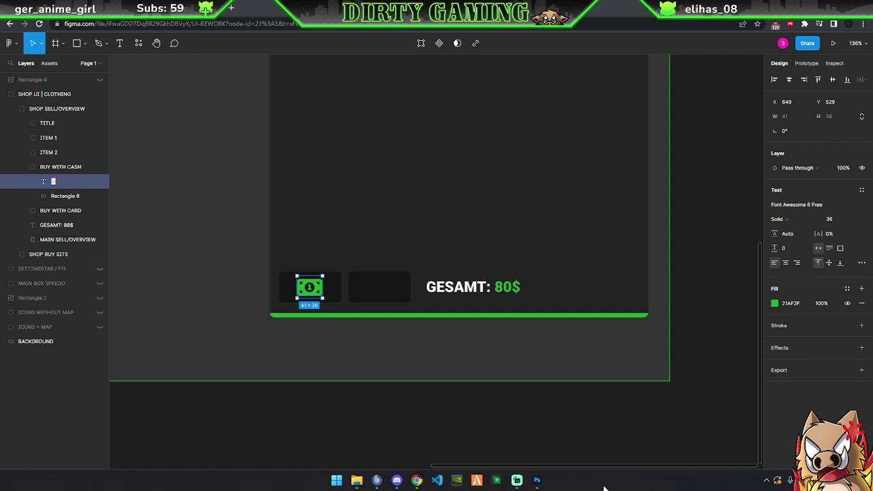
# Search Font Awesome for 'card' and copy the solid credit-card glyph for Figma
pyautogui.hotkey('ctrl', 'Tab')
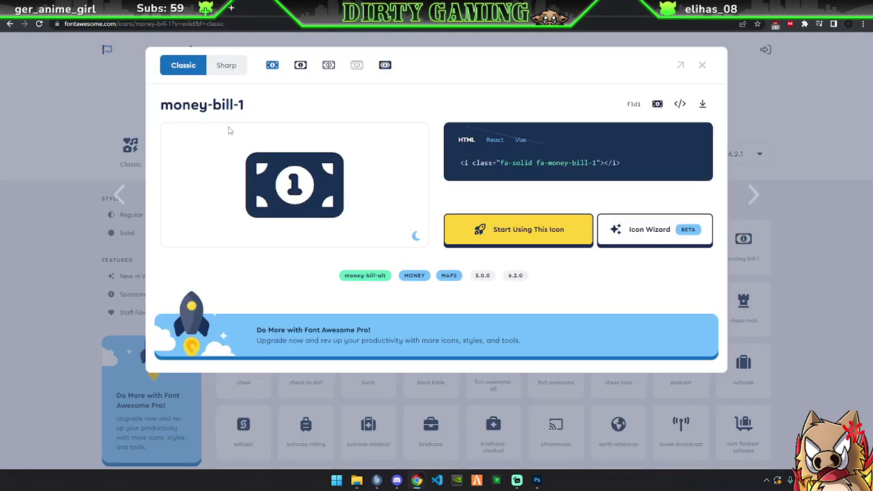
pyautogui.click(731, 130)
pyautogui.tripleClick(350, 88)
pyautogui.write('c')
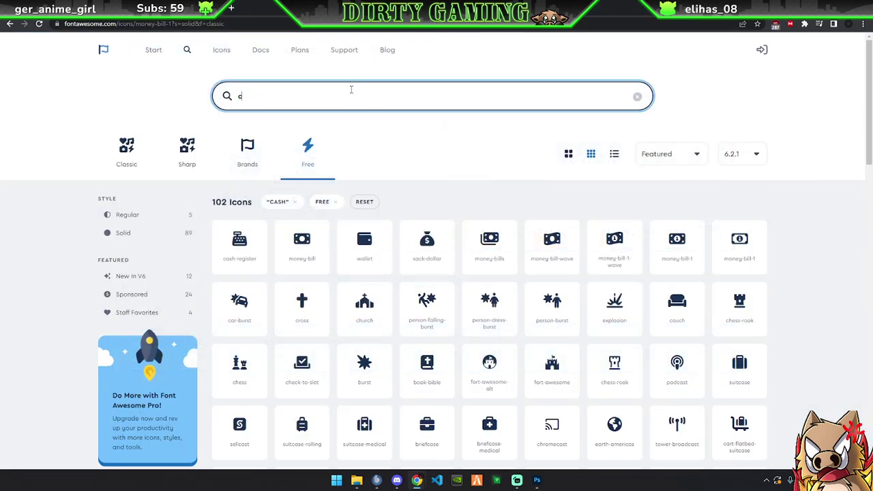
pyautogui.write('ard')
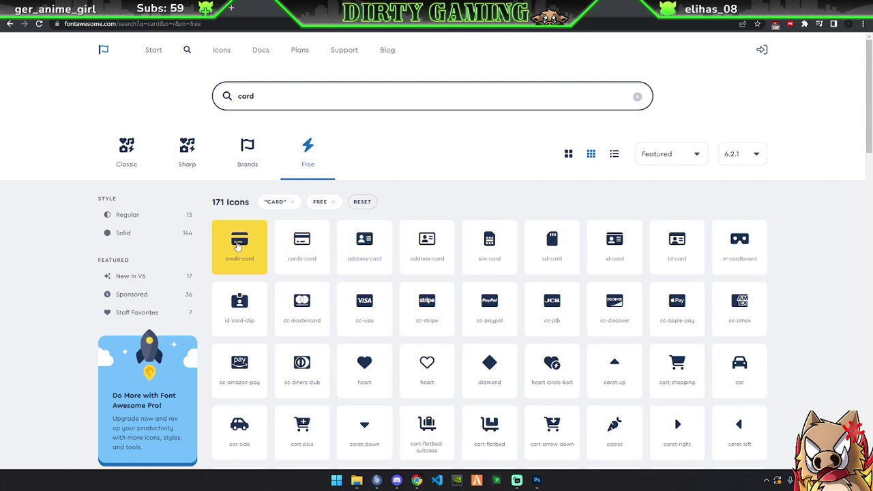
pyautogui.click(237, 247)
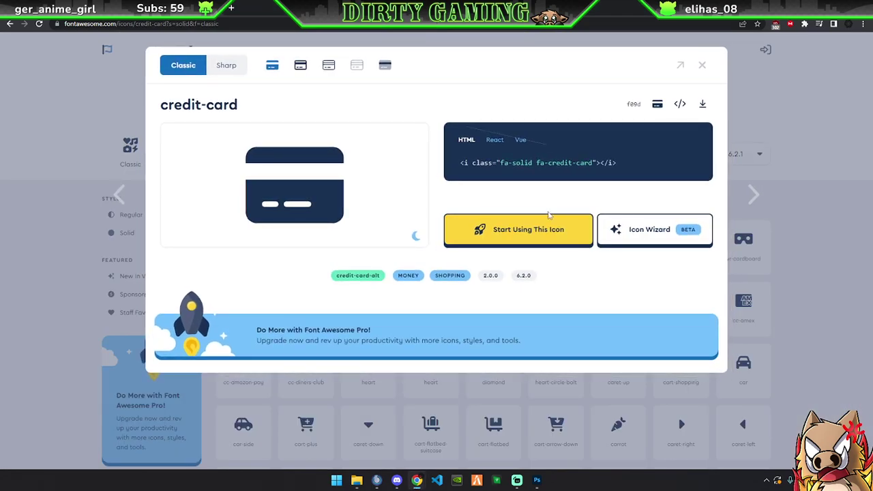
pyautogui.click(659, 106)
pyautogui.click(702, 65)
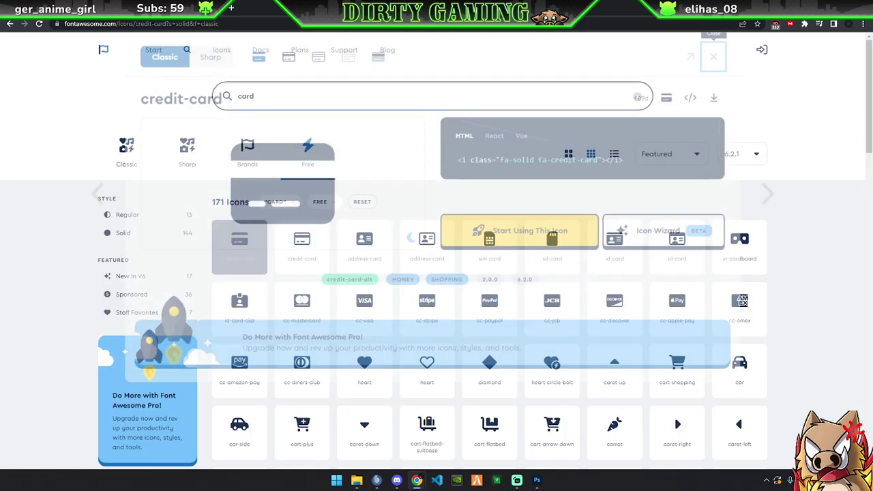
pyautogui.hotkey('ctrl', 'Tab')
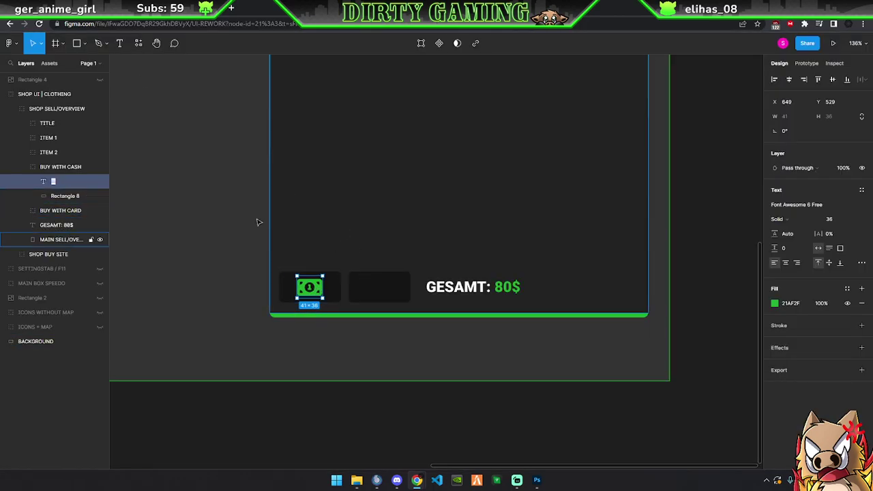
# Paste the credit-card glyph into BUY WITH CARD, colour it green 21AF2F, and place it in the box
pyautogui.click(25, 170)
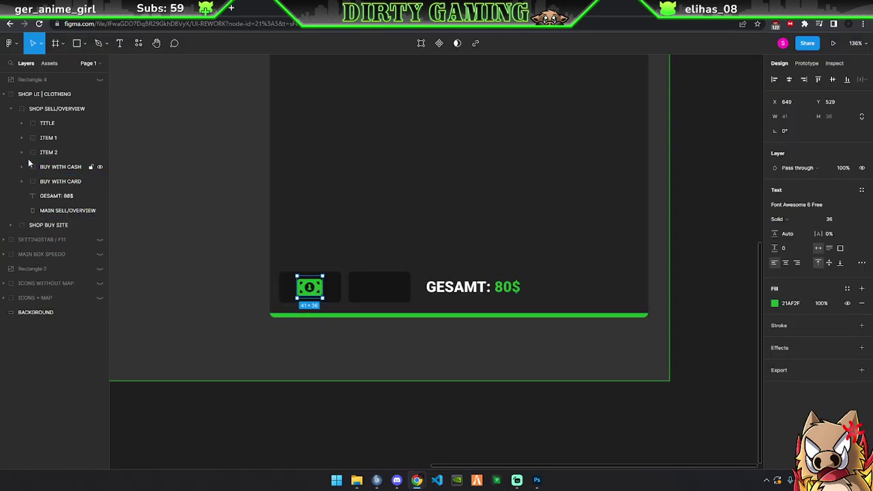
pyautogui.click(62, 181)
pyautogui.hotkey('ctrl', 'v')
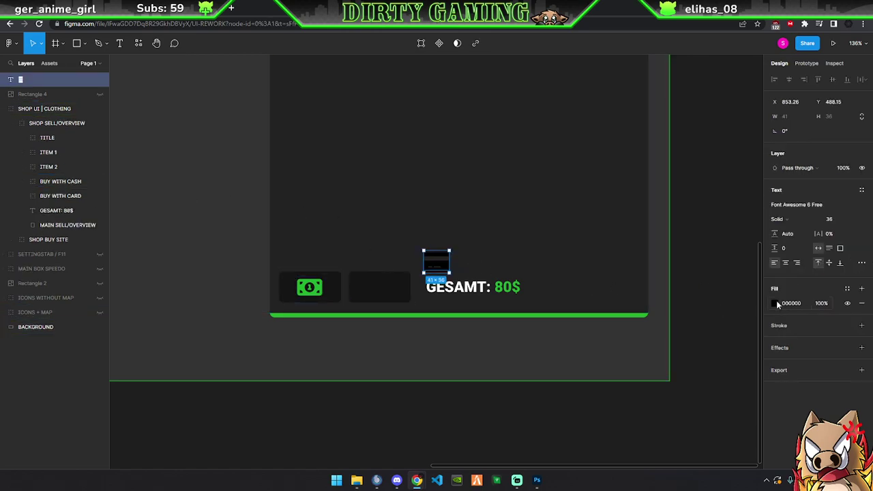
pyautogui.click(775, 303)
pyautogui.click(677, 425)
pyautogui.click(754, 232)
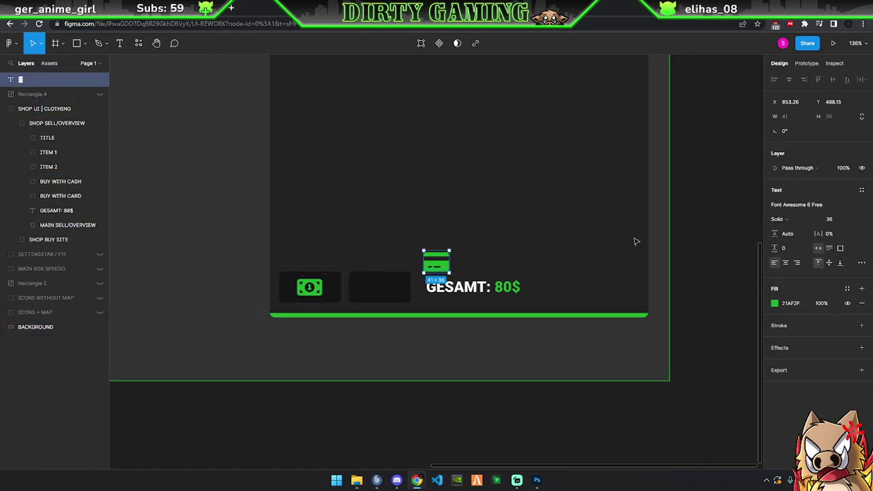
pyautogui.moveTo(445, 263); pyautogui.dragTo(391, 291)
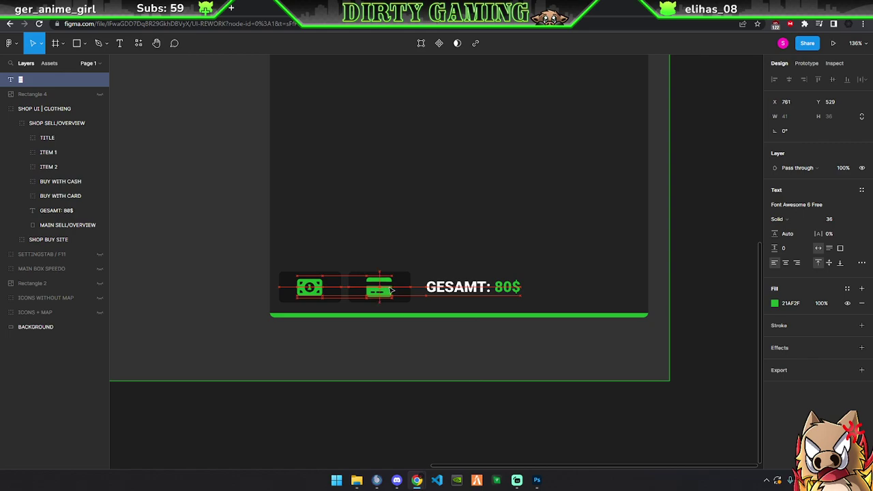
# Zoom out over the BACKGROUND frame to check both payment button icons
pyautogui.scroll(-2, 277, 255)
pyautogui.scroll(-3, 276, 255)
pyautogui.click(277, 255)
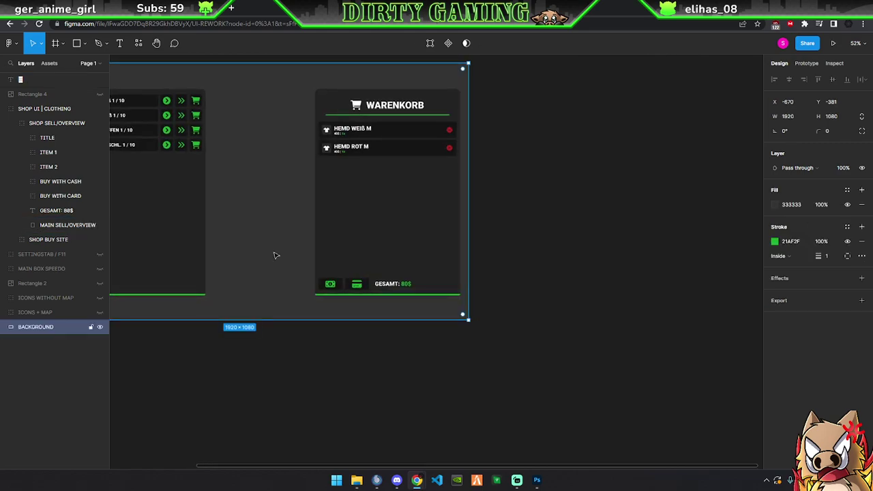
pyautogui.scroll(3, 277, 255)
pyautogui.scroll(2, 277, 256)
pyautogui.scroll(3, 440, 290)
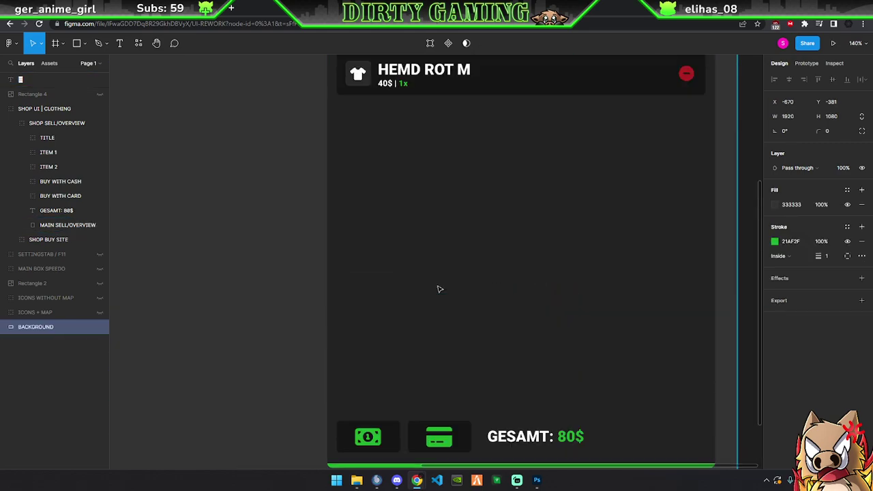
pyautogui.scroll(-3, 440, 289)
pyautogui.scroll(1, 371, 273)
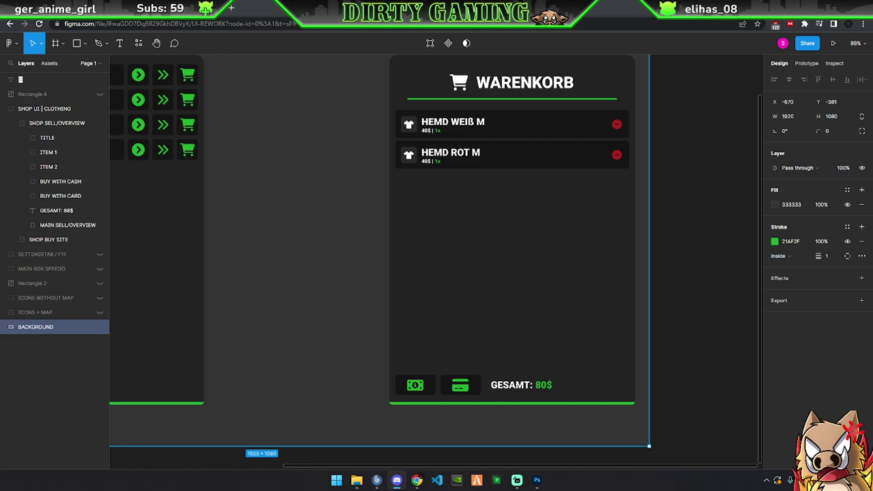
pyautogui.scroll(3, 641, 408)
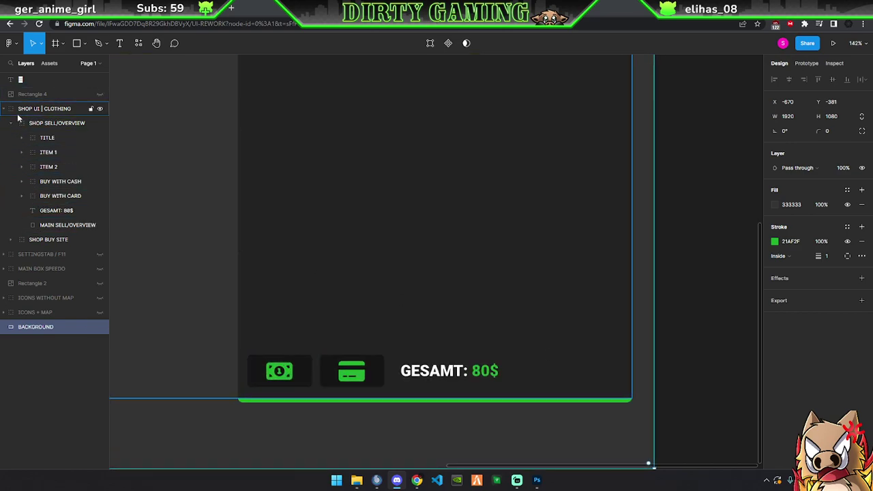
pyautogui.moveTo(60, 181)
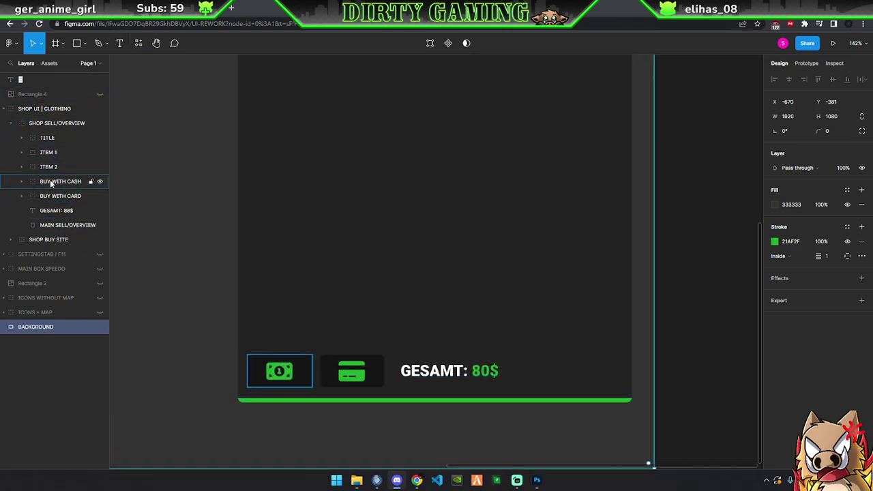
# Duplicate the BUY WITH CASH button to the panel's right end and name it CLOSE SHOP
pyautogui.click(49, 182)
pyautogui.hotkey('ctrl', 'd')
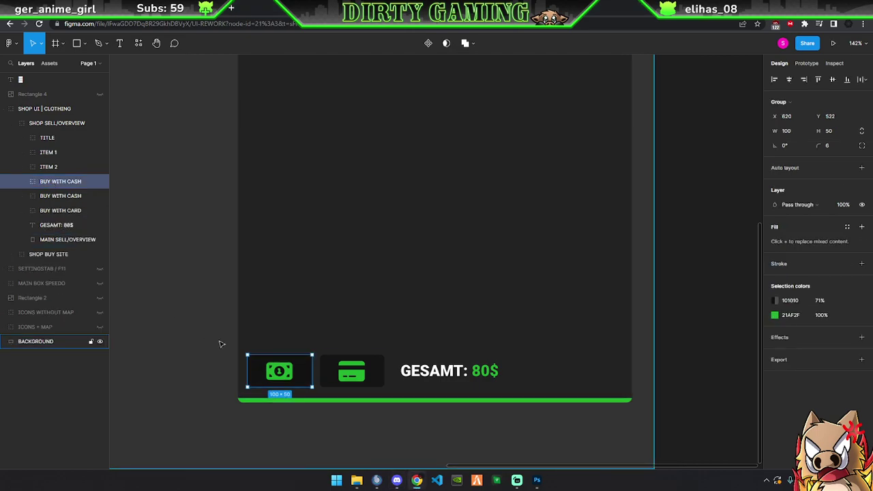
pyautogui.moveTo(263, 355); pyautogui.dragTo(575, 356)
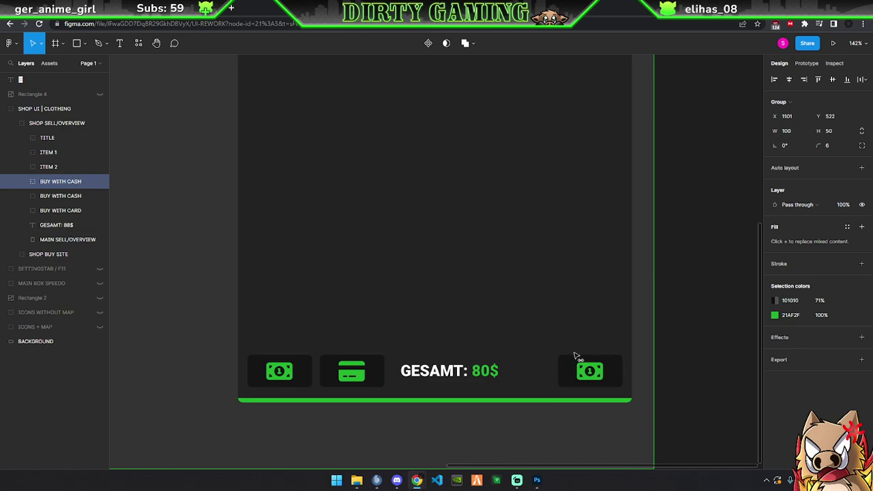
pyautogui.click(21, 181)
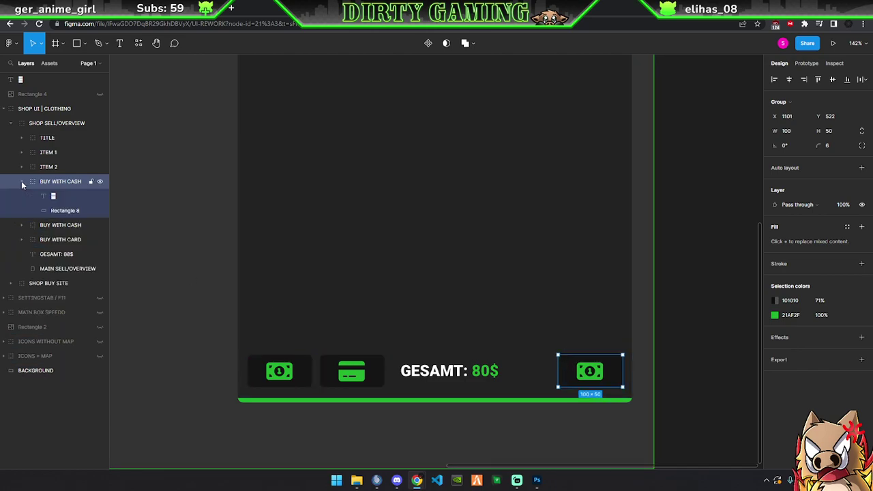
pyautogui.doubleClick(67, 184)
pyautogui.write('SHOP')
pyautogui.press('Return')
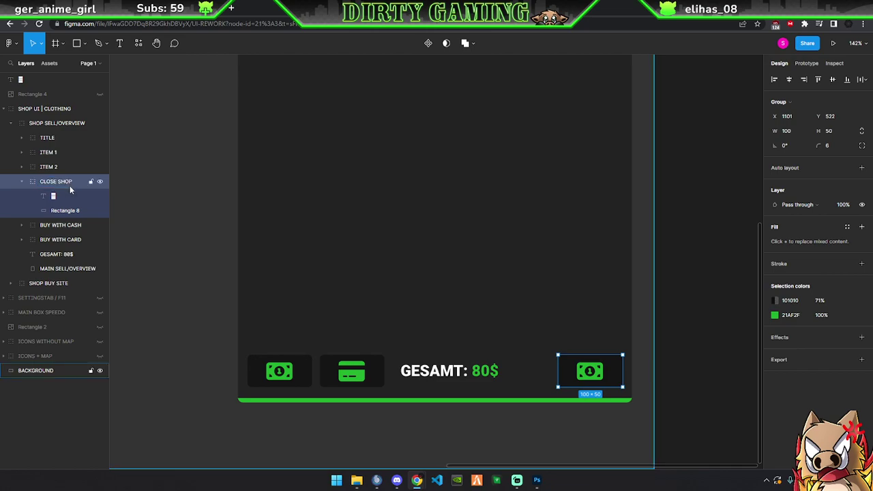
pyautogui.click(53, 200)
# Search Font Awesome for 'cross' and copy the circle-xmark glyph
pyautogui.hotkey('ctrl', 'Tab')
pyautogui.click(272, 87)
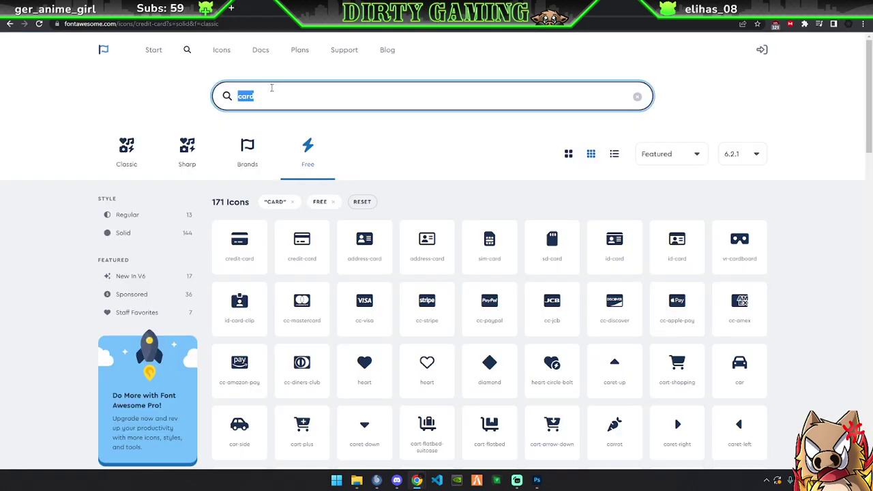
pyautogui.write('cross')
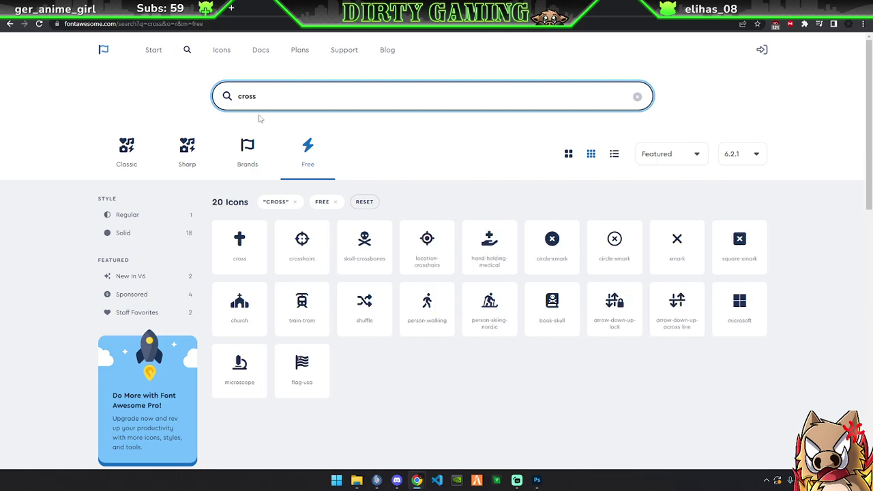
pyautogui.click(566, 247)
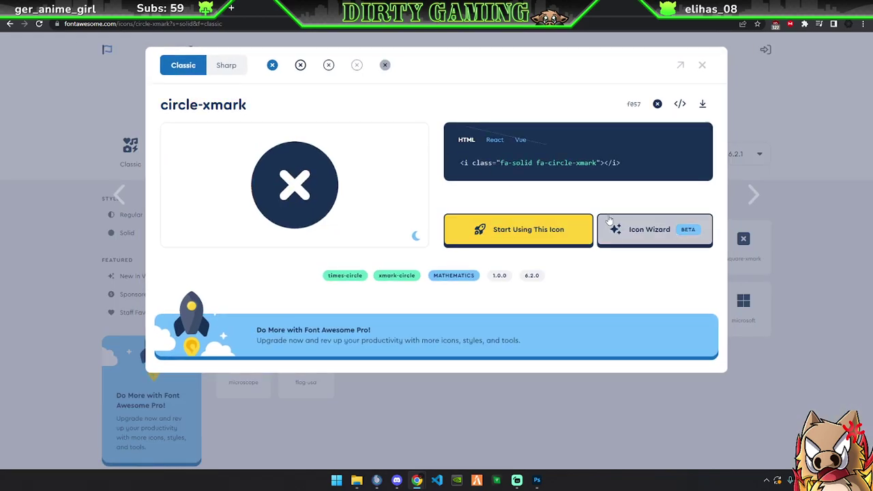
pyautogui.click(657, 104)
# Replace the CLOSE SHOP money icon with the circle-xmark glyph coloured red AF2121
pyautogui.hotkey('ctrl', 'Tab')
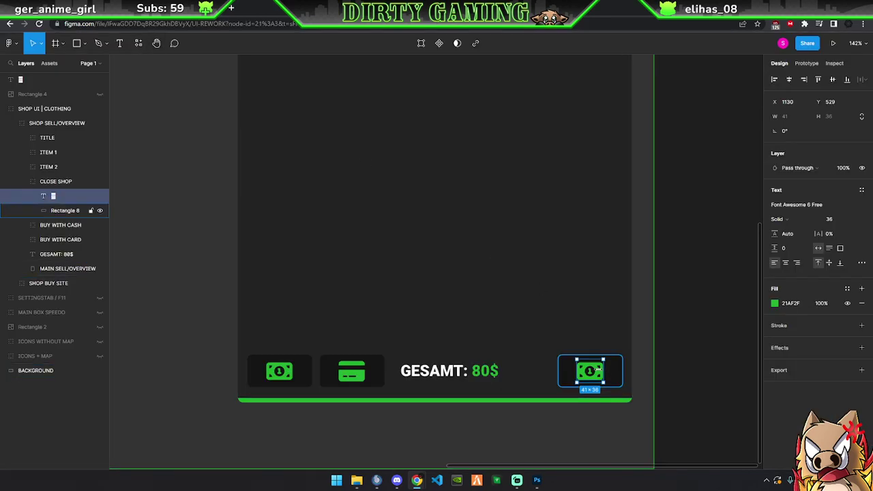
pyautogui.hotkey('ctrl', 'v')
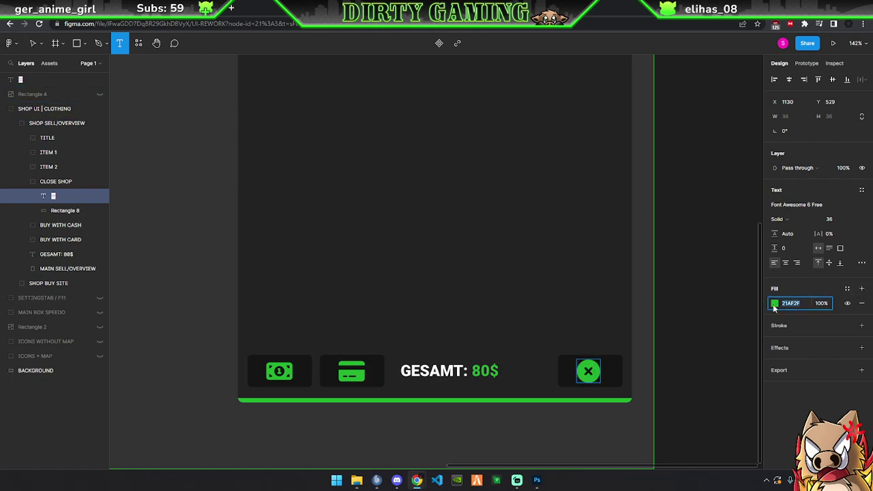
pyautogui.click(775, 304)
pyautogui.click(676, 447)
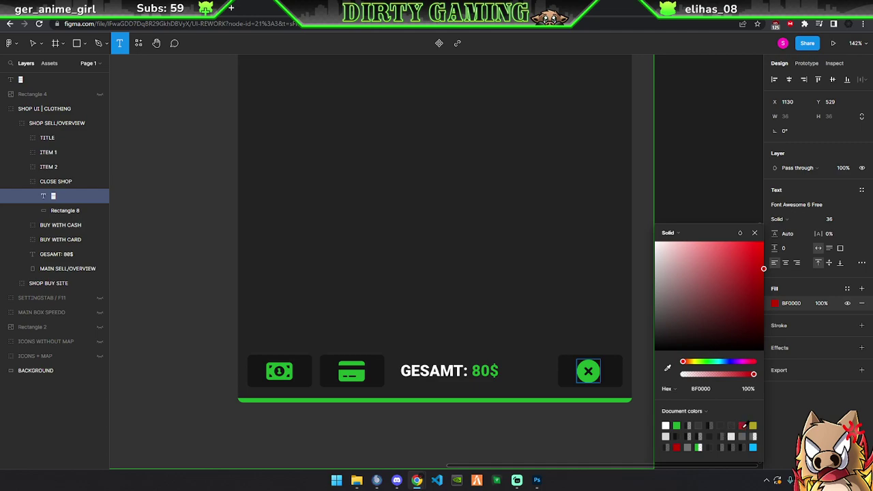
pyautogui.hotkey('ctrl', 'z')
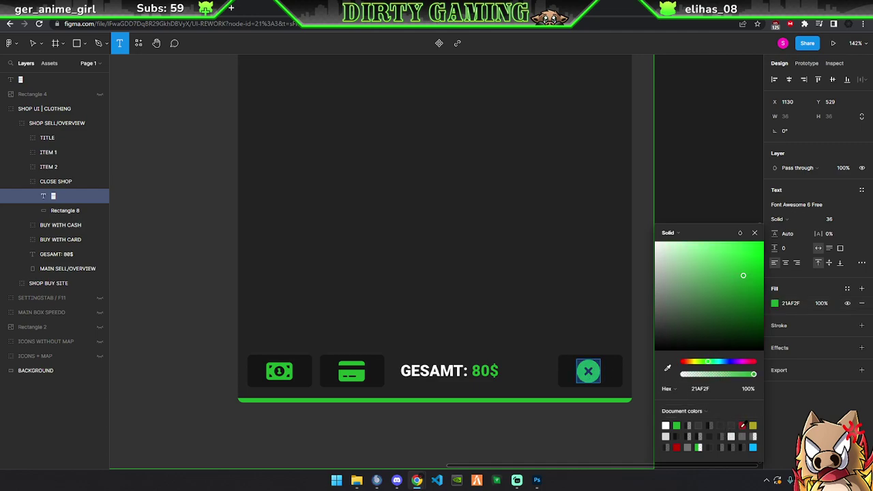
pyautogui.click(742, 425)
pyautogui.click(754, 233)
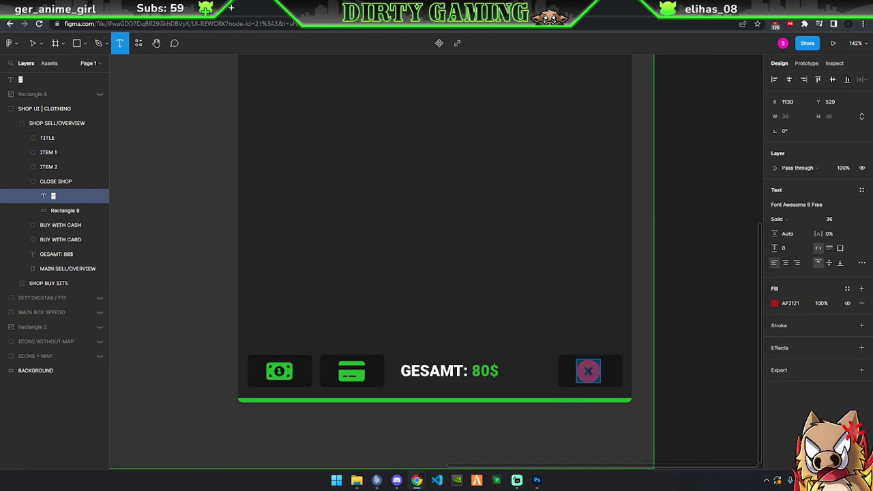
# Set the red X icon to size 32 and centre it in its box
pyautogui.click(855, 219)
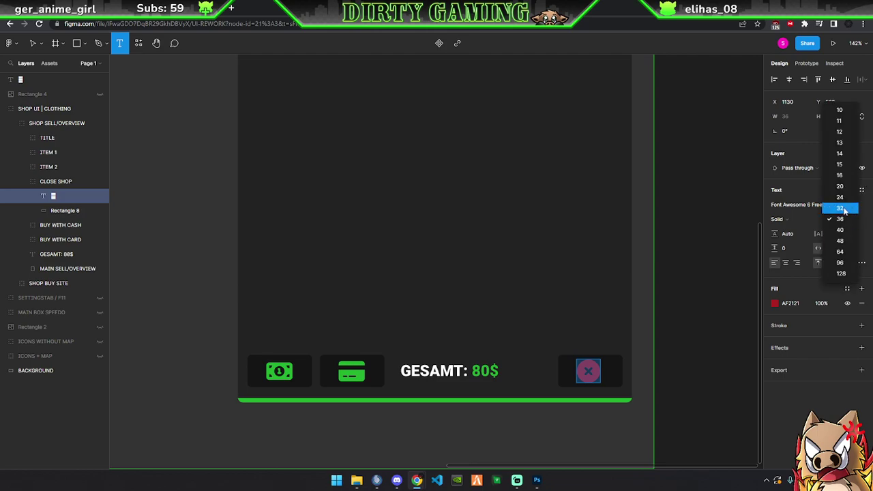
pyautogui.click(846, 198)
pyautogui.click(853, 205)
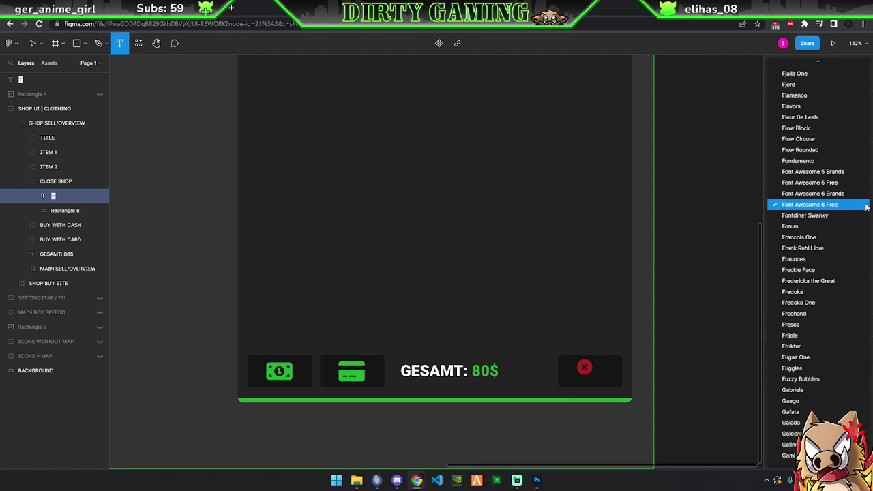
pyautogui.click(865, 206)
pyautogui.click(850, 219)
pyautogui.click(844, 230)
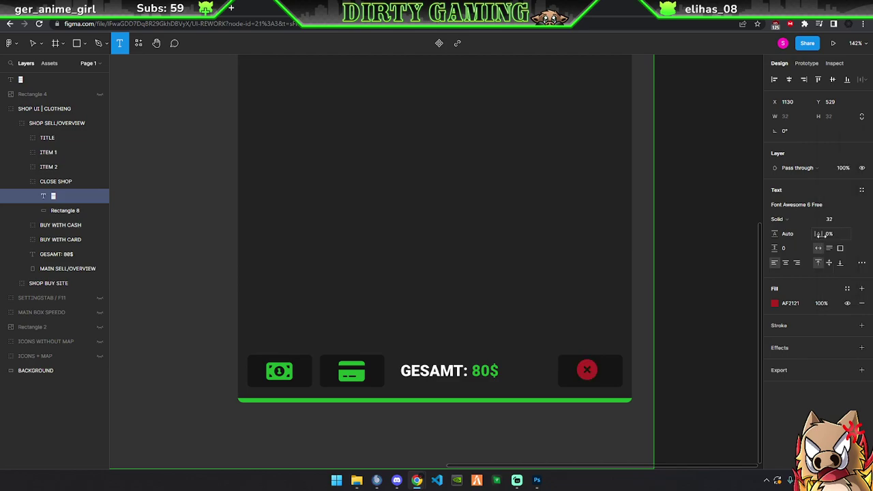
pyautogui.click(36, 47)
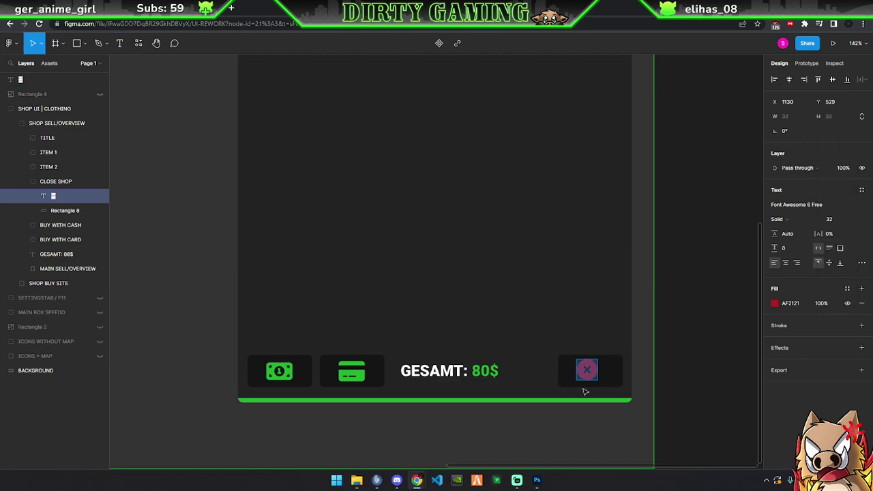
pyautogui.press('Escape')
pyautogui.moveTo(595, 372); pyautogui.dragTo(599, 373)
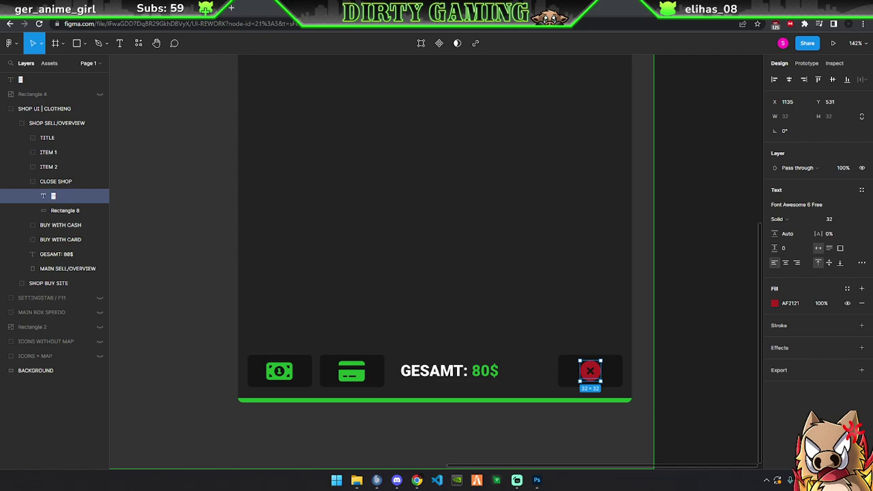
# Paste a copy of the CLOSE SHOP button into the SHOP BUY SITE group
pyautogui.click(493, 307)
pyautogui.scroll(-4, 493, 307)
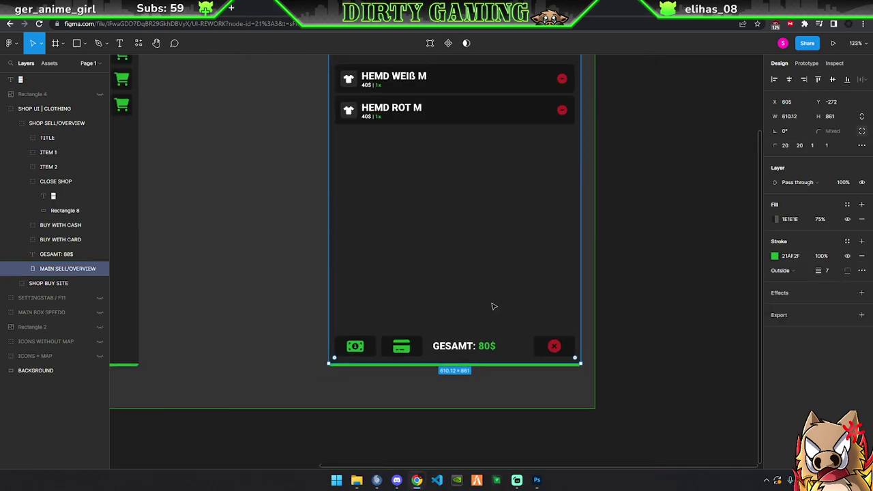
pyautogui.hscroll(-5, 463, 469)
pyautogui.scroll(-3, 409, 382)
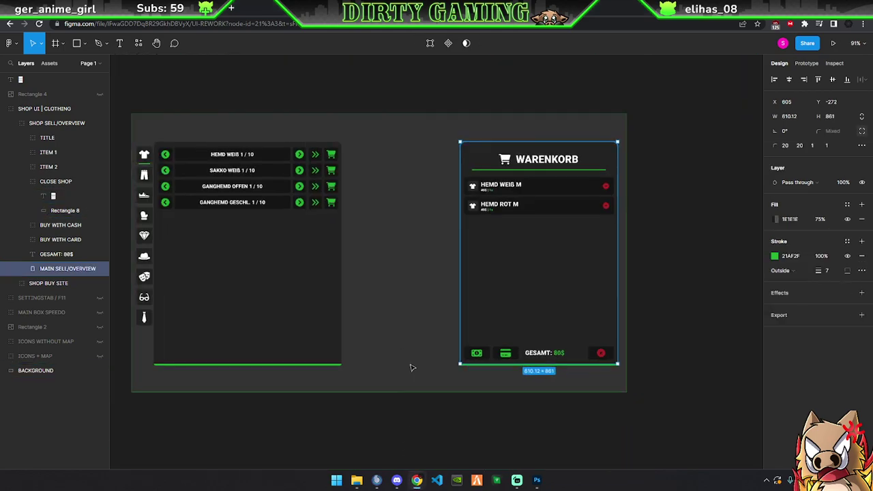
pyautogui.scroll(1, 347, 325)
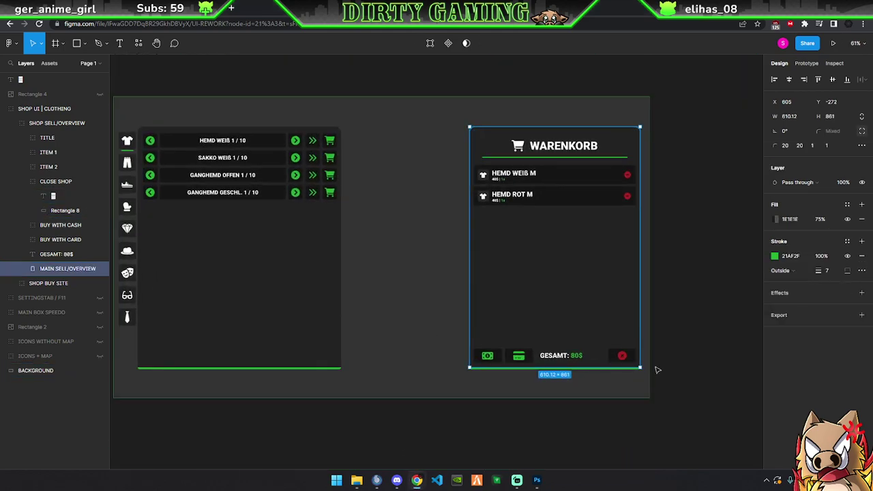
pyautogui.click(21, 182)
pyautogui.click(56, 182)
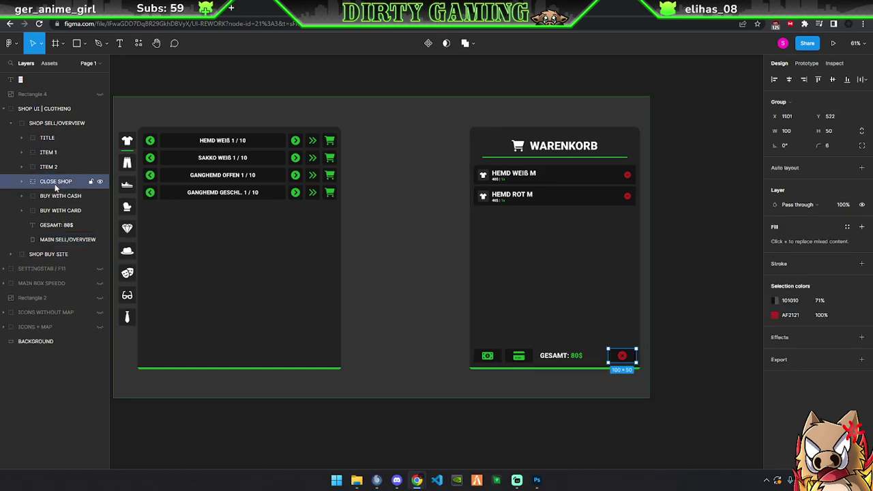
pyautogui.click(11, 123)
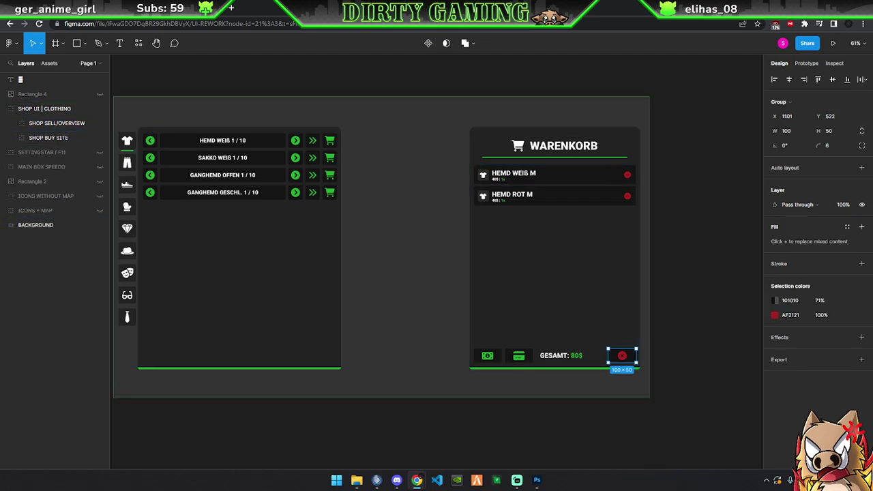
pyautogui.click(11, 138)
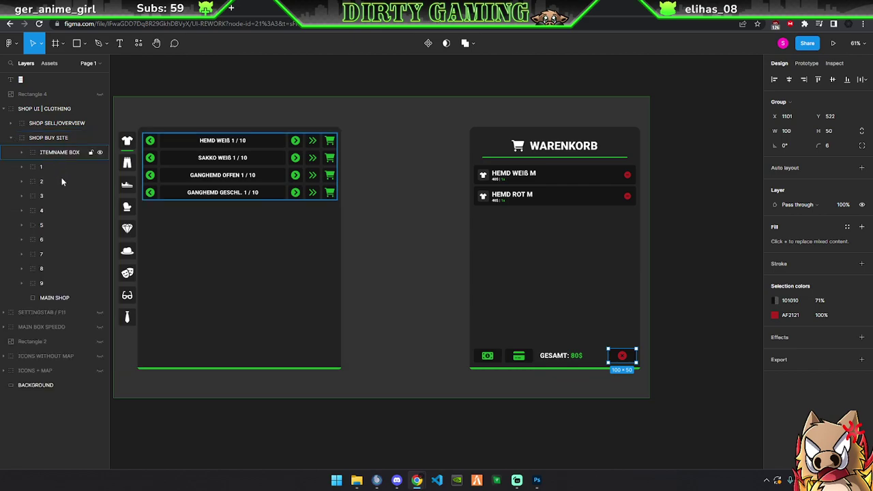
pyautogui.click(54, 298)
pyautogui.hotkey('ctrl', 'v')
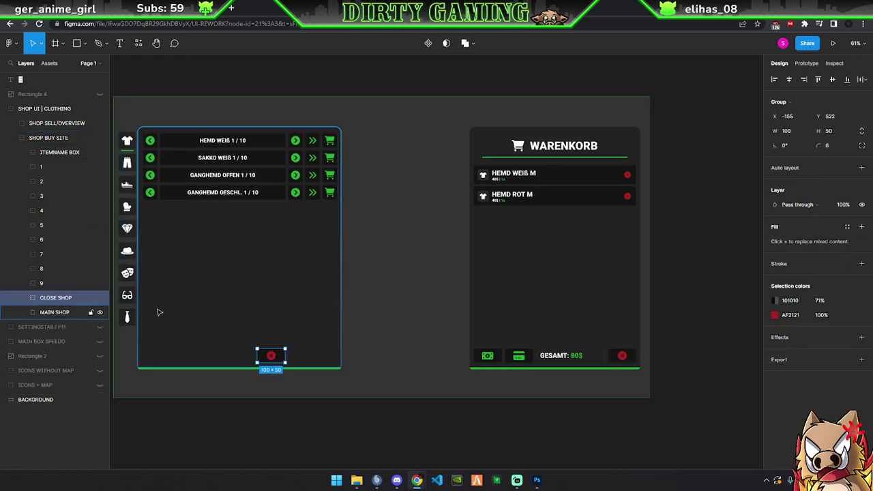
# Move the pasted close button to the item panel's bottom-right corner
pyautogui.hscroll(-3, 307, 359)
pyautogui.scroll(5, 394, 341)
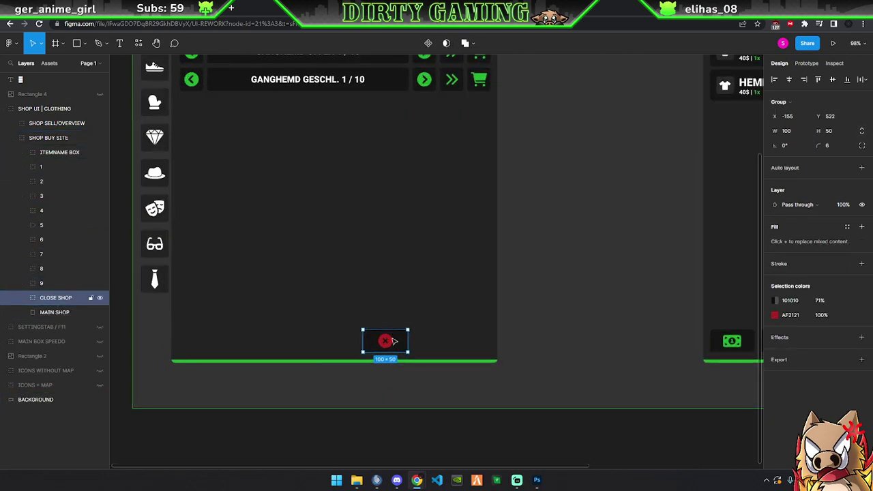
pyautogui.moveTo(392, 341); pyautogui.dragTo(477, 343)
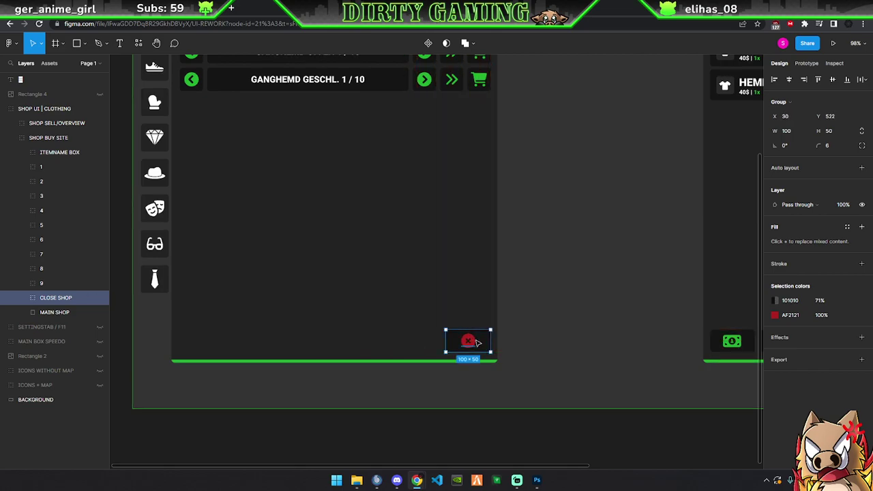
pyautogui.scroll(-5, 477, 343)
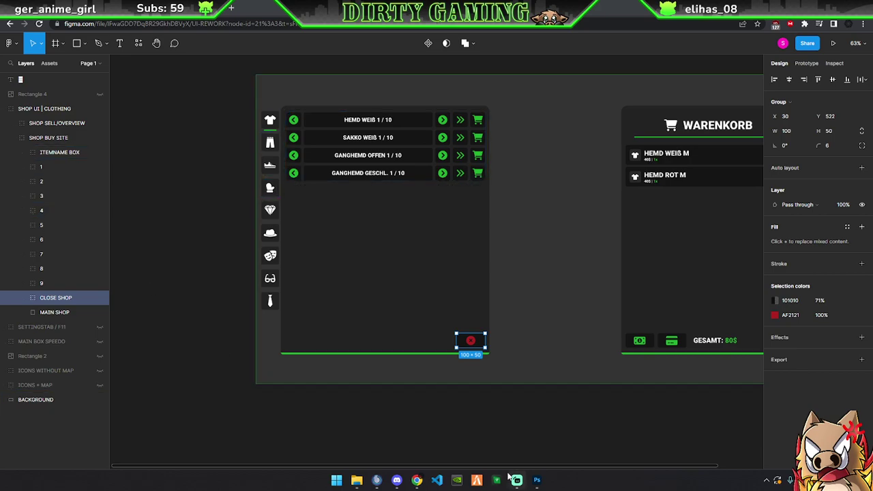
pyautogui.hscroll(3, 530, 468)
pyautogui.click(495, 394)
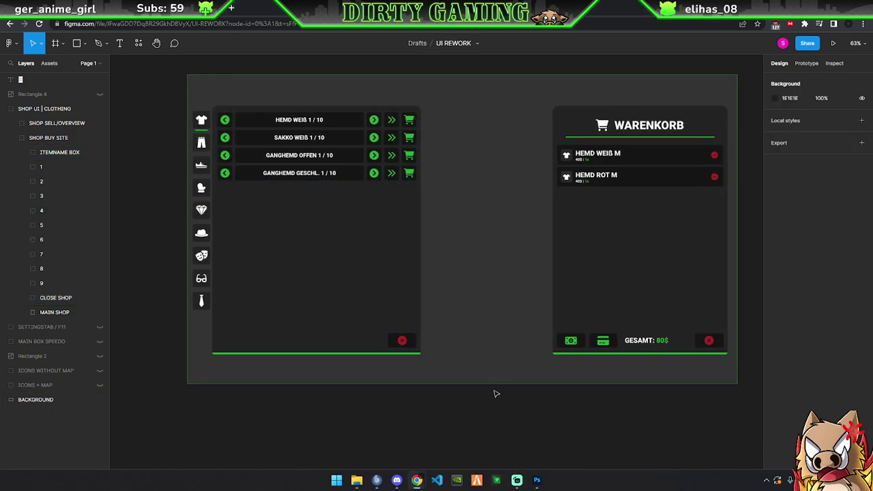
pyautogui.scroll(-3, 470, 342)
pyautogui.scroll(2, 484, 327)
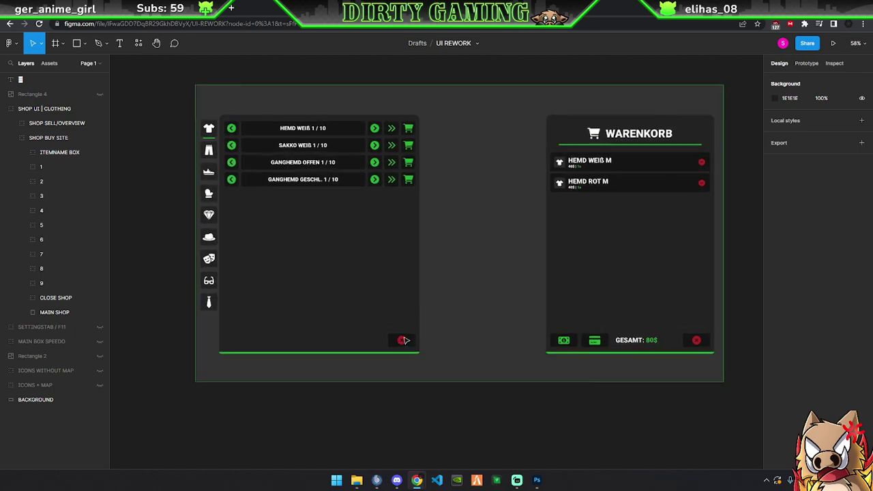
pyautogui.press('Escape')
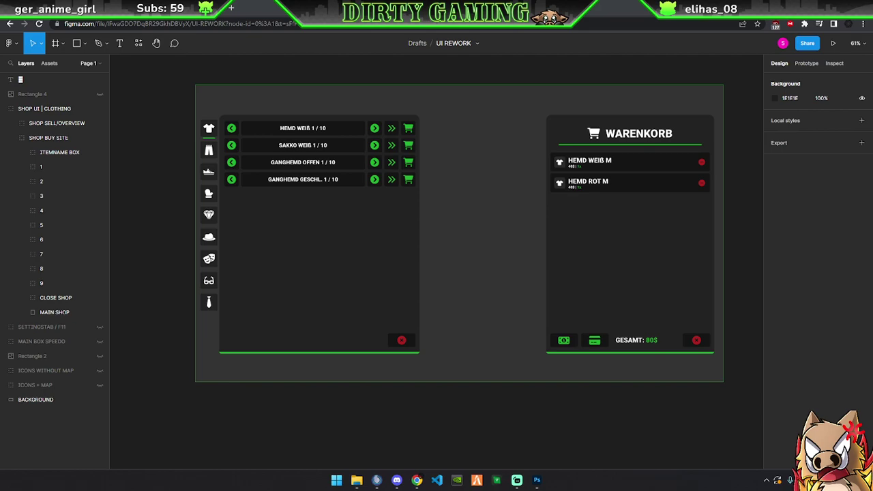
pyautogui.keyDown('ctrl'); pyautogui.scroll(1, 234, 356); pyautogui.keyUp('ctrl')
pyautogui.keyDown('ctrl'); pyautogui.scroll(4, 218, 341); pyautogui.keyUp('ctrl')
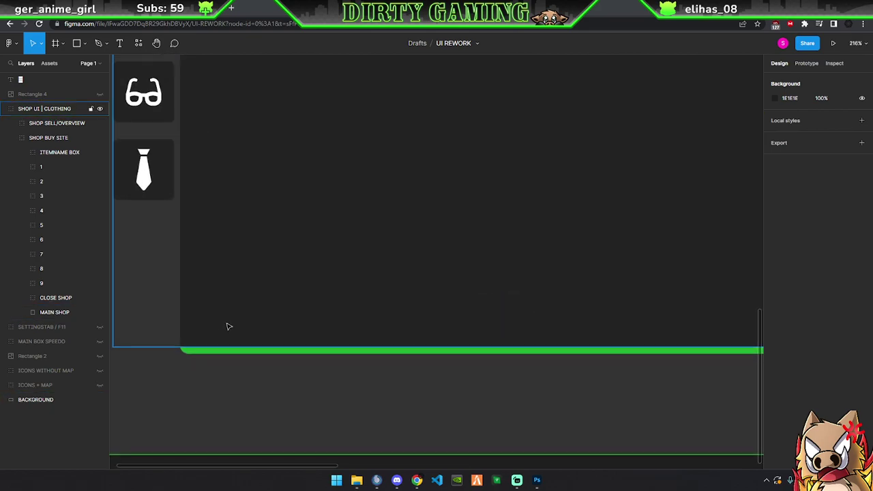
# Duplicate the close button to the panel's bottom left and name it CHOOSE GENDER
pyautogui.scroll(3, 205, 301)
pyautogui.scroll(-3, 341, 322)
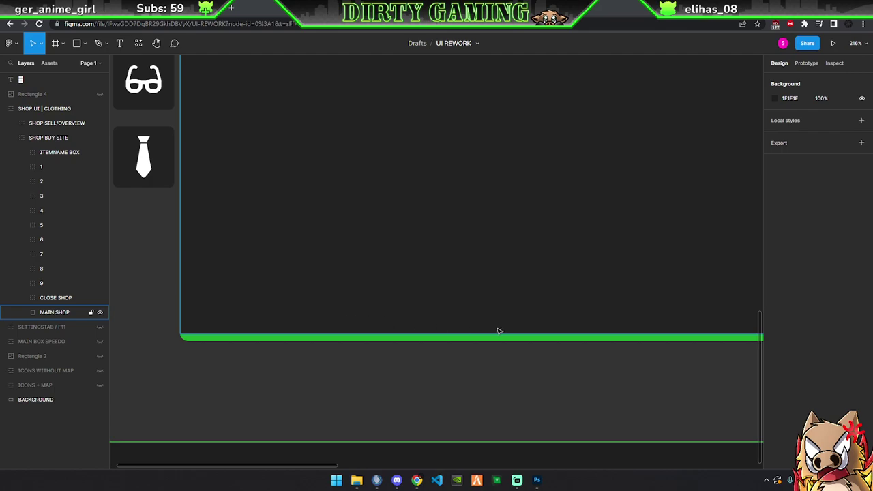
pyautogui.keyDown('ctrl'); pyautogui.scroll(-1, 495, 327); pyautogui.keyUp('ctrl')
pyautogui.hscroll(3, 396, 468)
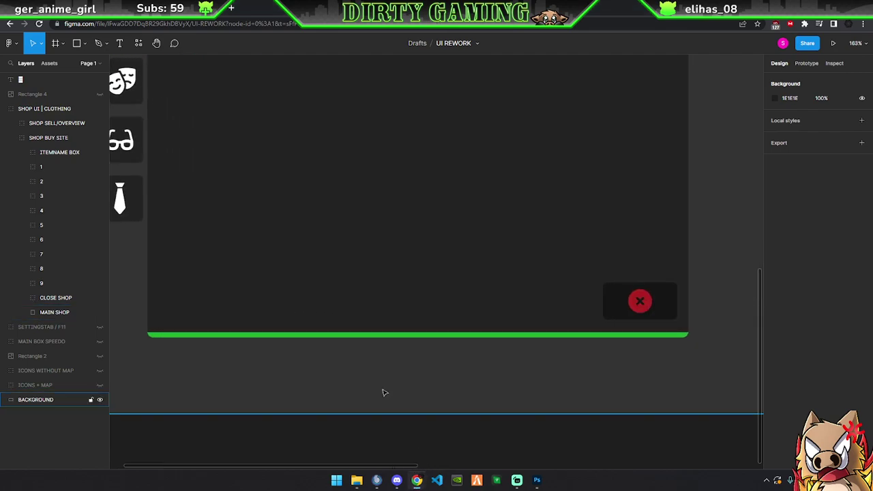
pyautogui.scroll(1, 410, 382)
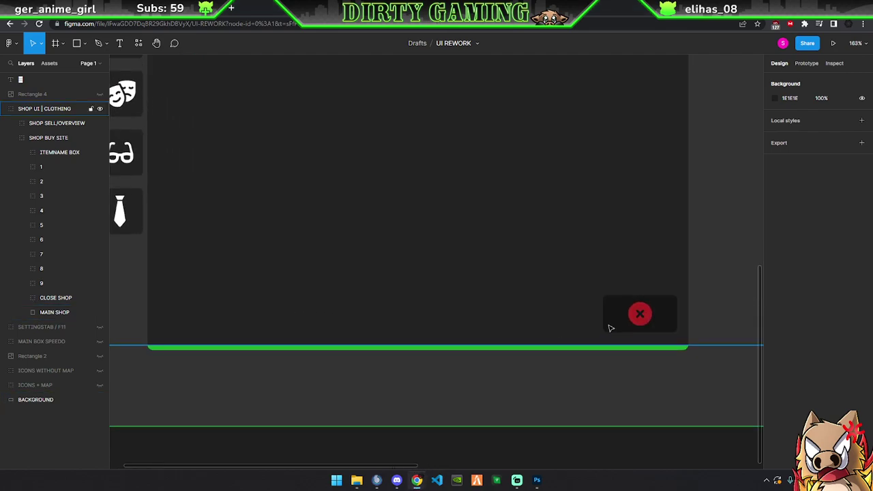
pyautogui.click(63, 301)
pyautogui.hotkey('ctrl', 'd')
pyautogui.moveTo(629, 305); pyautogui.dragTo(192, 309)
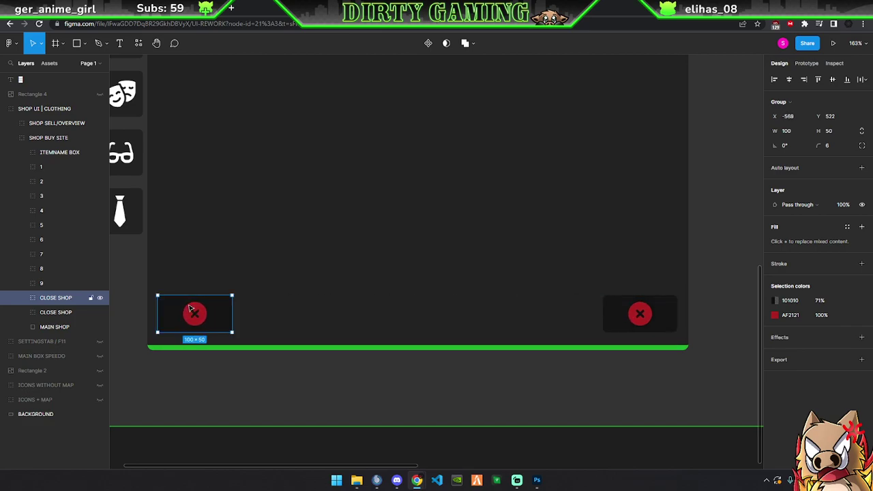
pyautogui.doubleClick(44, 301)
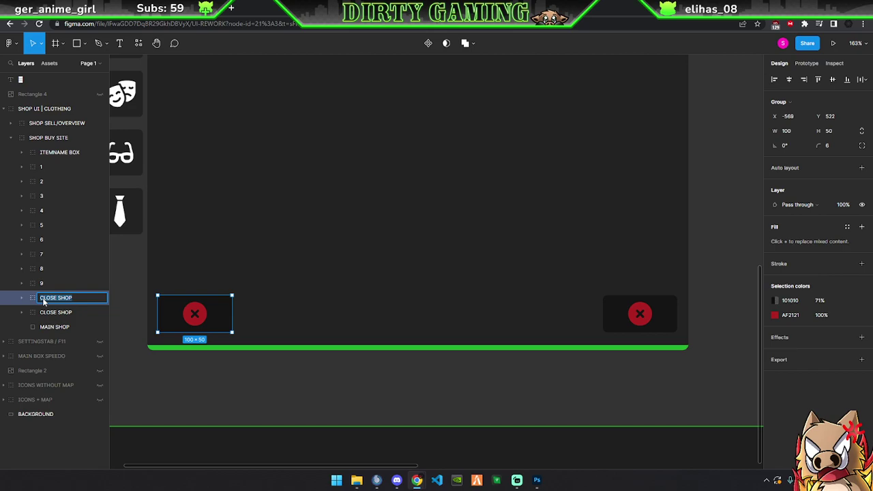
pyautogui.write('CHOO')
pyautogui.write('SE GENDER')
pyautogui.press('Return')
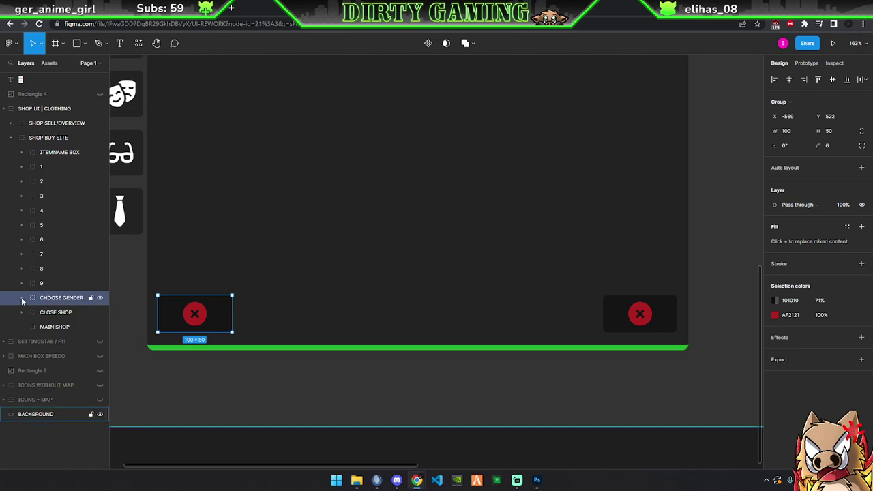
# Delete the copy's red X icon, widen its background rectangle, and start a text layer inside
pyautogui.click(24, 298)
pyautogui.click(59, 312)
pyautogui.press('Delete')
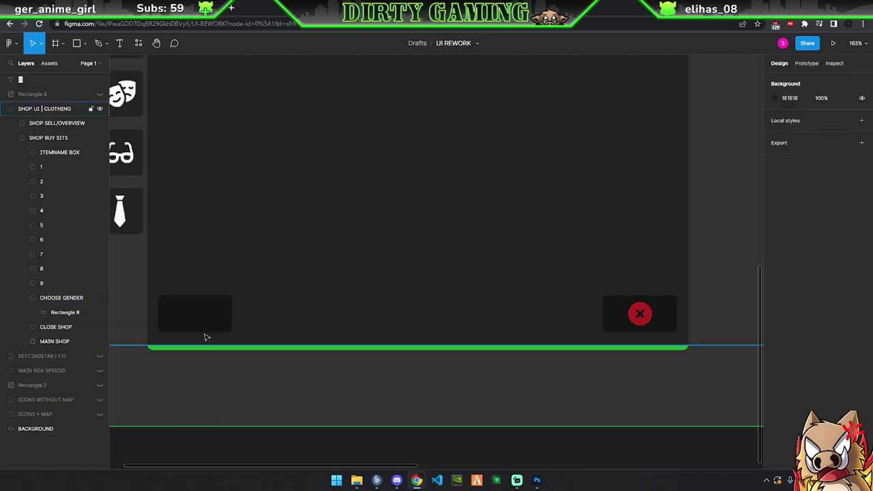
pyautogui.click(68, 312)
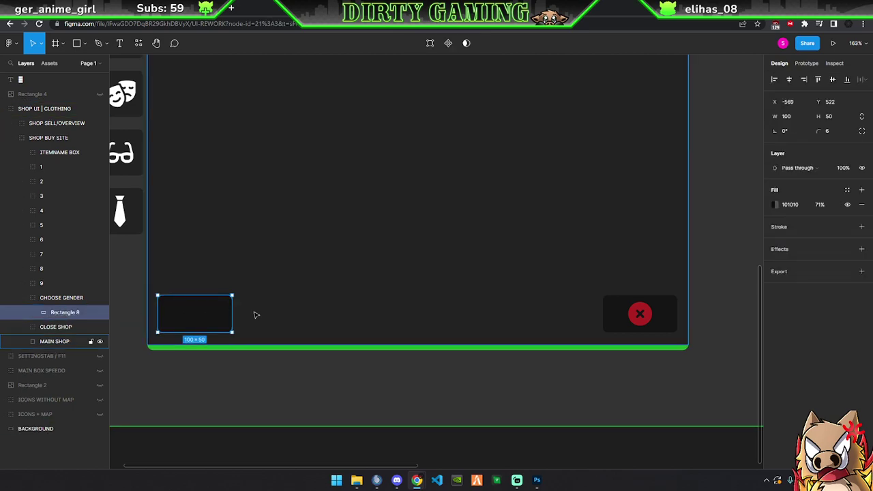
pyautogui.moveTo(232, 315); pyautogui.dragTo(282, 315)
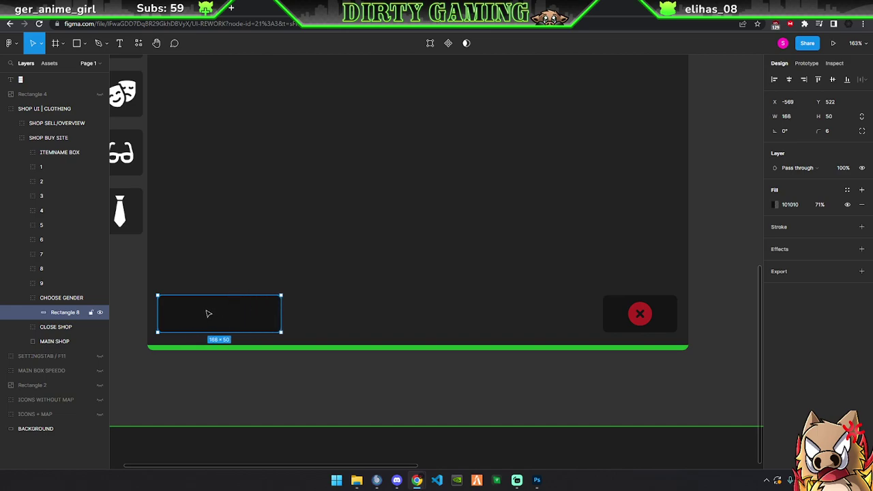
pyautogui.moveTo(65, 313)
pyautogui.moveTo(281, 313); pyautogui.dragTo(295, 313)
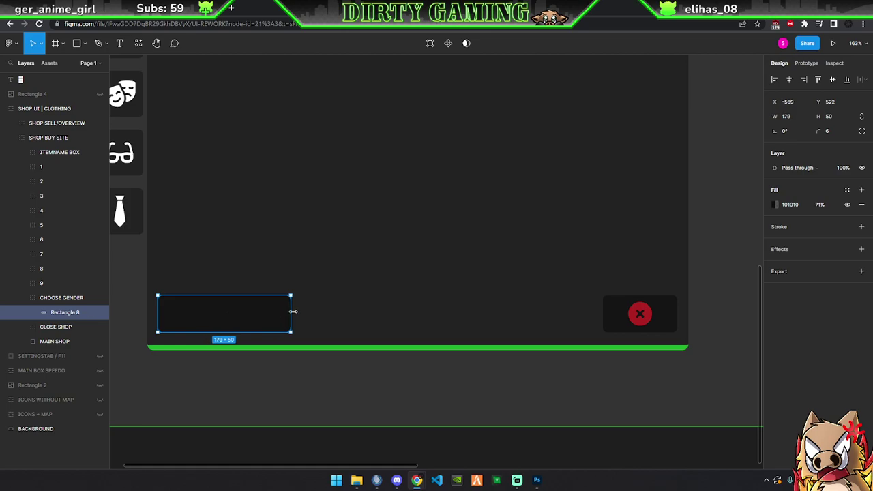
pyautogui.press('t')
pyautogui.click(184, 322)
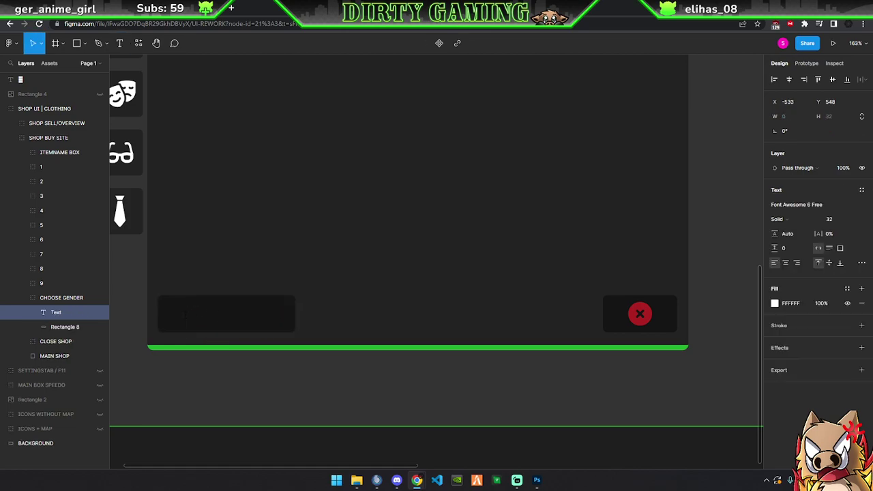
# Type the label MÄNNLICH and set it in Roboto
pyautogui.write('MÄNNLICH')
pyautogui.hotkey('ctrl', 'a')
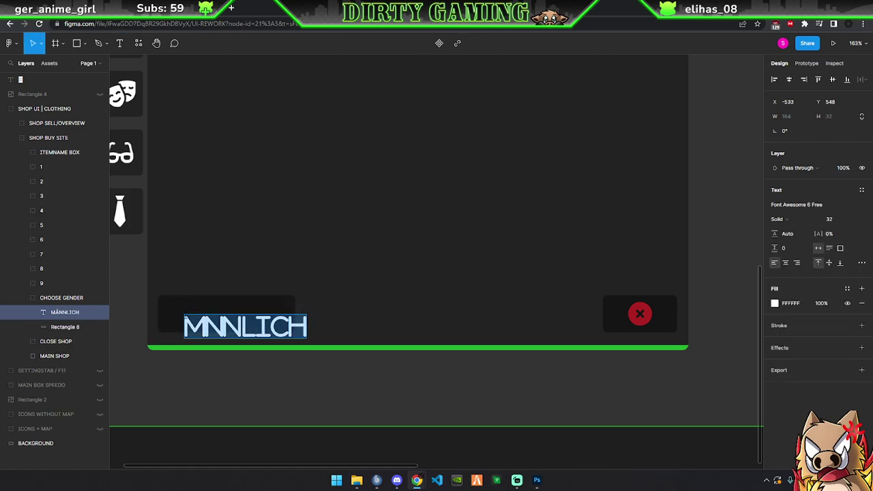
pyautogui.click(814, 209)
pyautogui.write('Rbo')
pyautogui.press('BackSpace')
pyautogui.press('BackSpace')
pyautogui.write('obo')
pyautogui.press('Return')
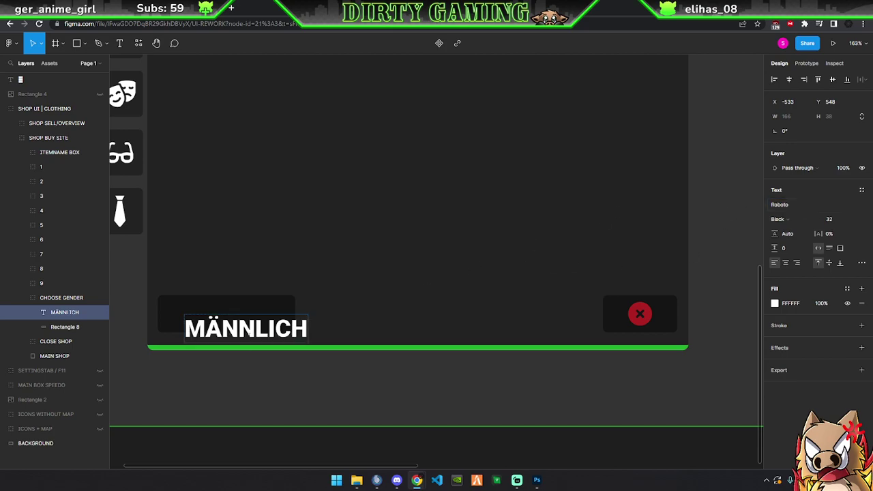
pyautogui.click(846, 219)
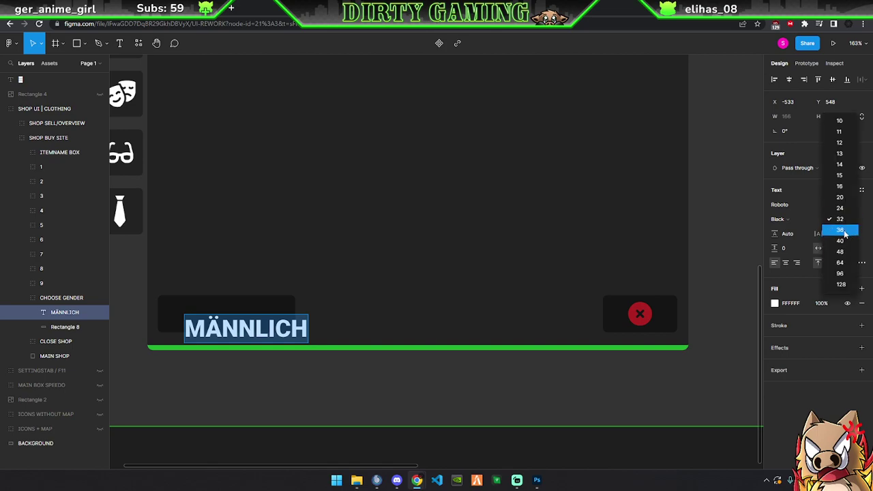
pyautogui.click(841, 175)
# Enlarge MÄNNLICH to size 20 and align it with the close button's centre
pyautogui.doubleClick(220, 317)
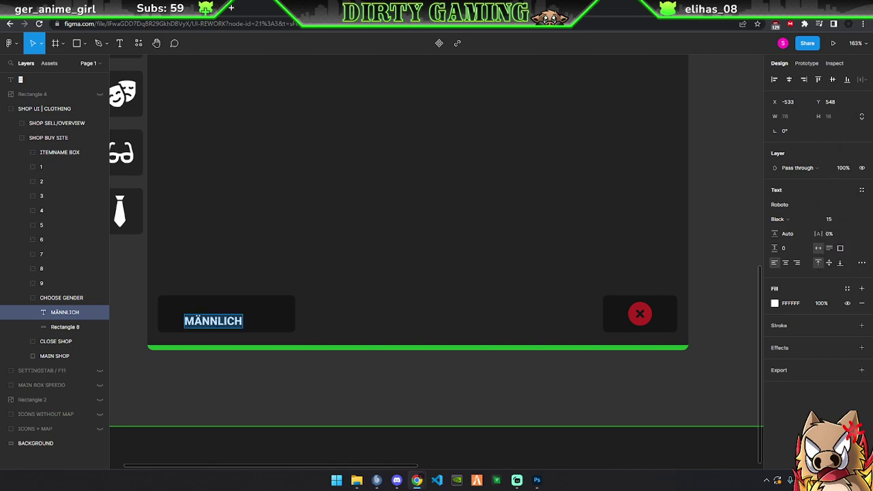
pyautogui.press('Escape')
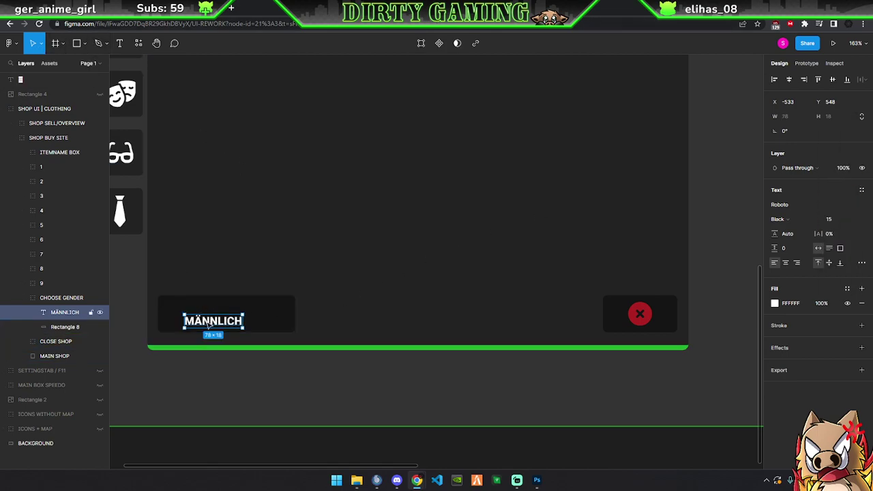
pyautogui.moveTo(210, 322); pyautogui.dragTo(197, 316)
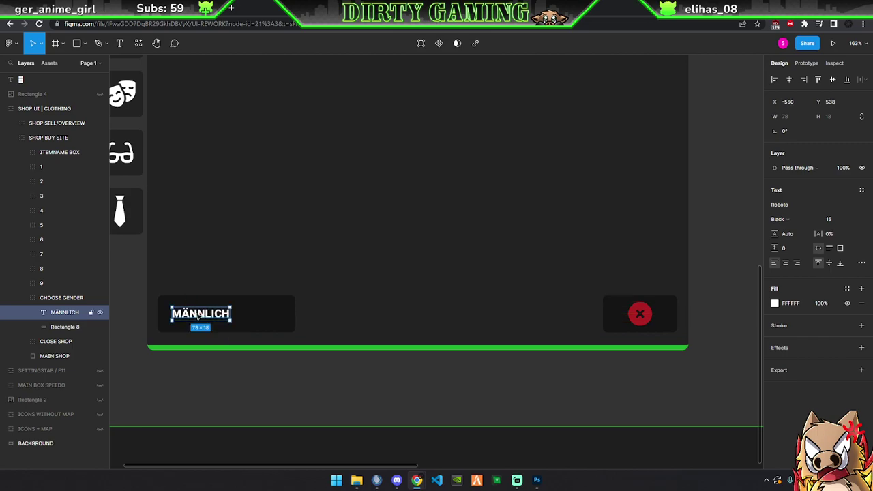
pyautogui.doubleClick(198, 316)
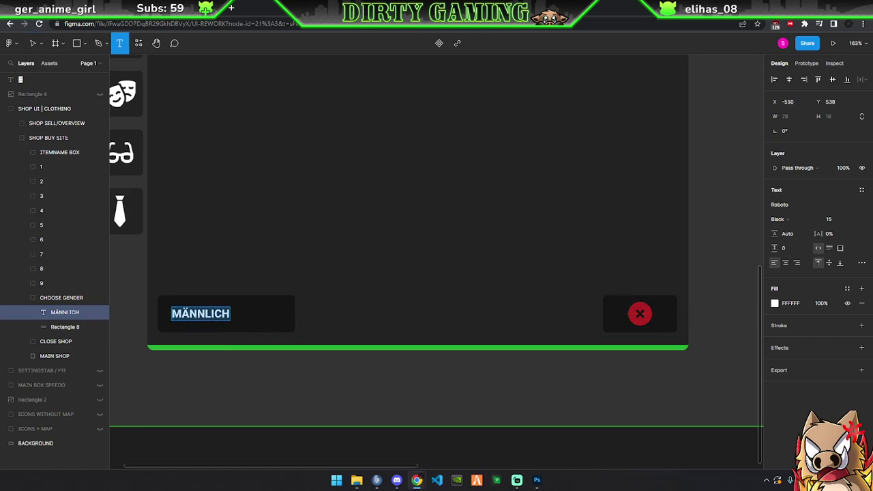
pyautogui.click(850, 219)
pyautogui.click(844, 240)
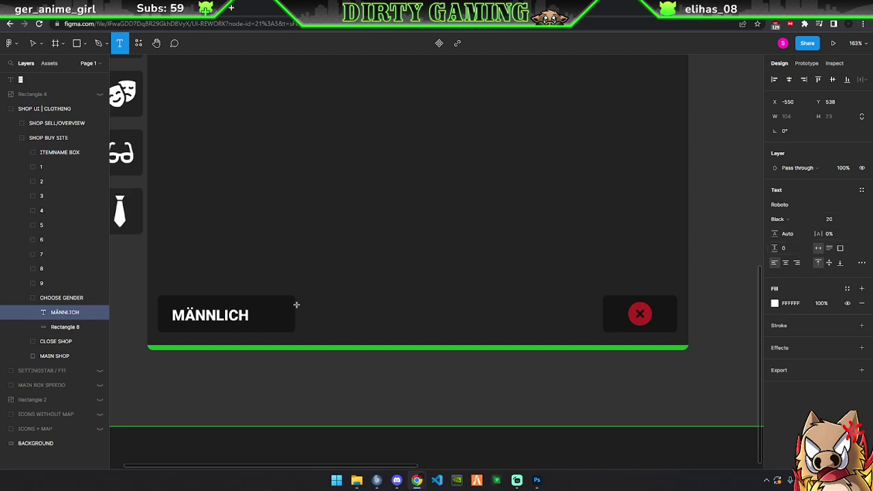
pyautogui.press('Return')
pyautogui.click(30, 44)
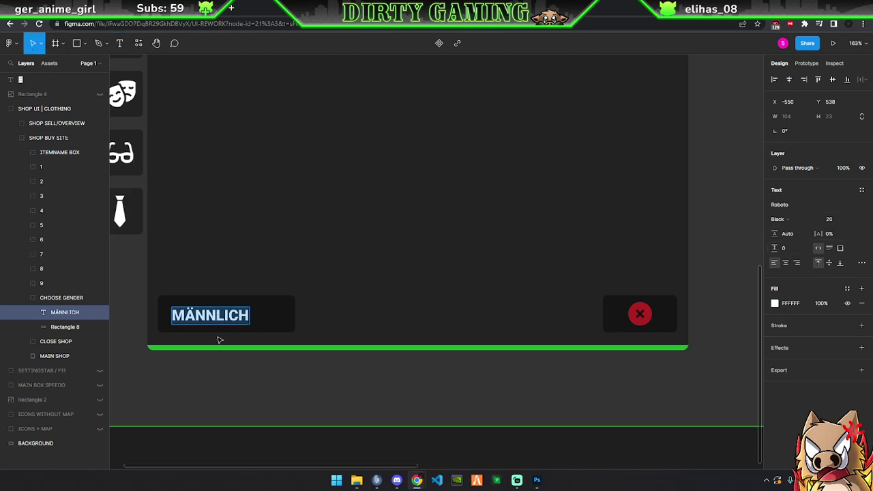
pyautogui.press('Escape')
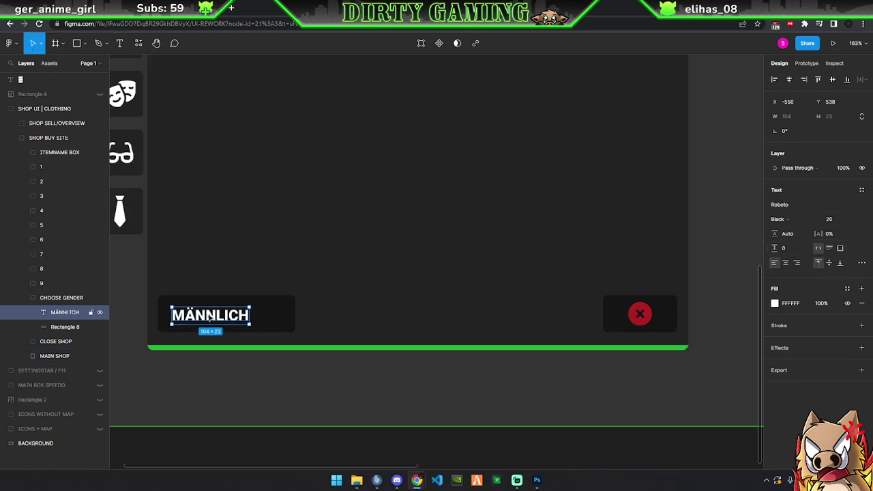
pyautogui.moveTo(209, 318); pyautogui.dragTo(205, 317)
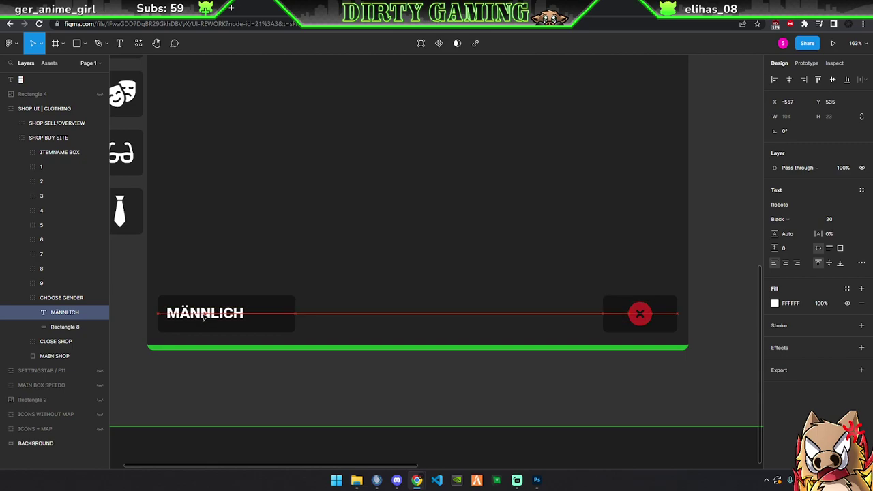
pyautogui.moveTo(204, 316); pyautogui.dragTo(206, 317)
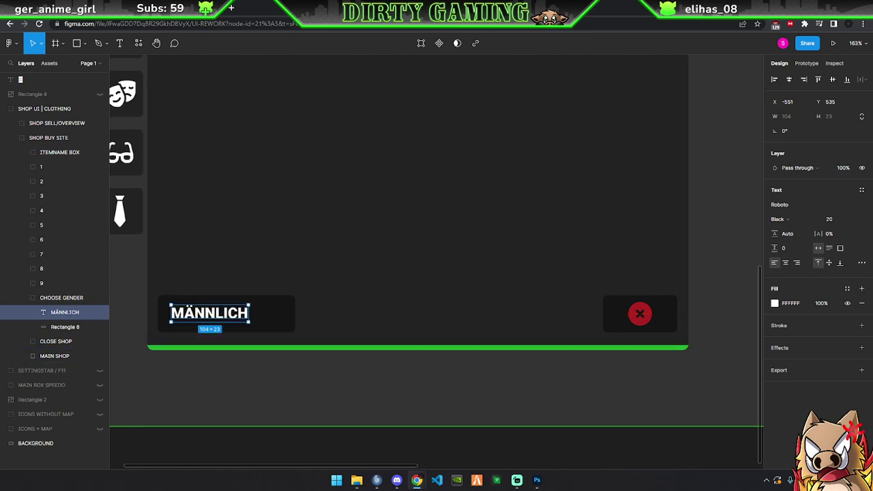
# Search Font Awesome for 'arrow down' and open the circle-chevron-down icon
pyautogui.hotkey('ctrl', 'Tab')
pyautogui.press('Escape')
pyautogui.tripleClick(332, 96)
pyautogui.write('ar')
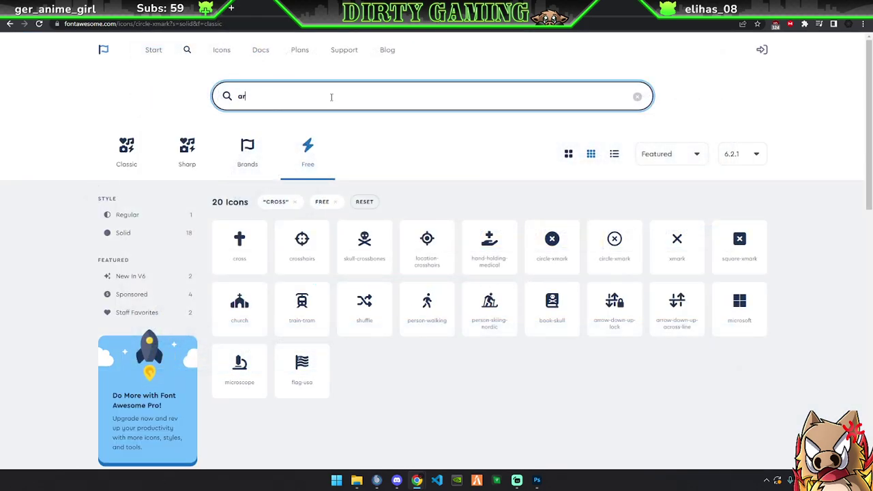
pyautogui.write('row down')
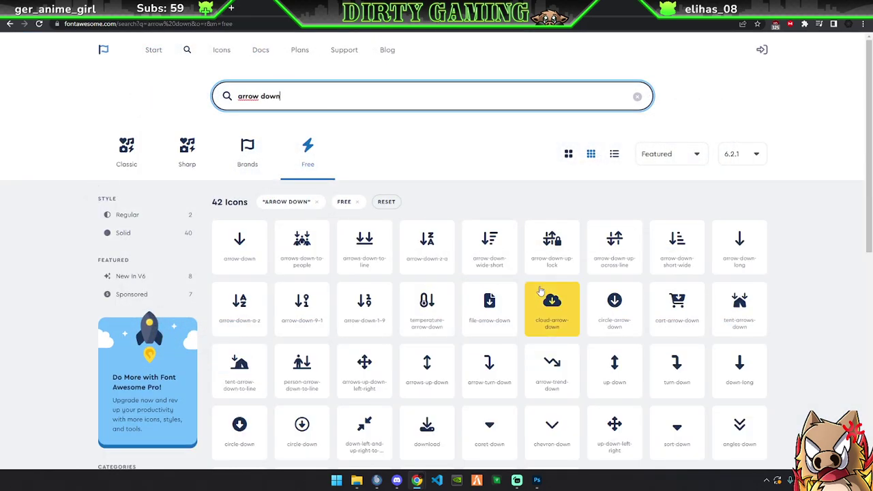
pyautogui.scroll(-4, 614, 304)
pyautogui.scroll(3, 610, 307)
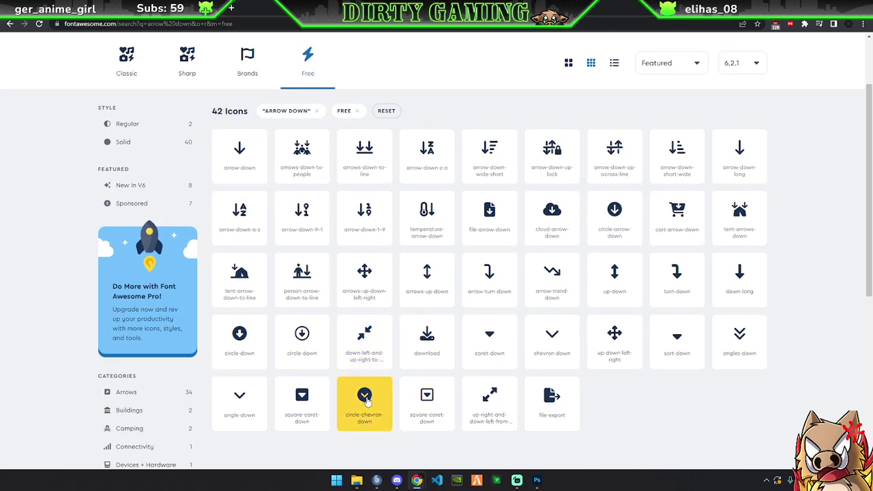
pyautogui.click(368, 402)
# Paste the circle-chevron-down glyph into the gender box in Font Awesome 6 Free Solid
pyautogui.click(657, 103)
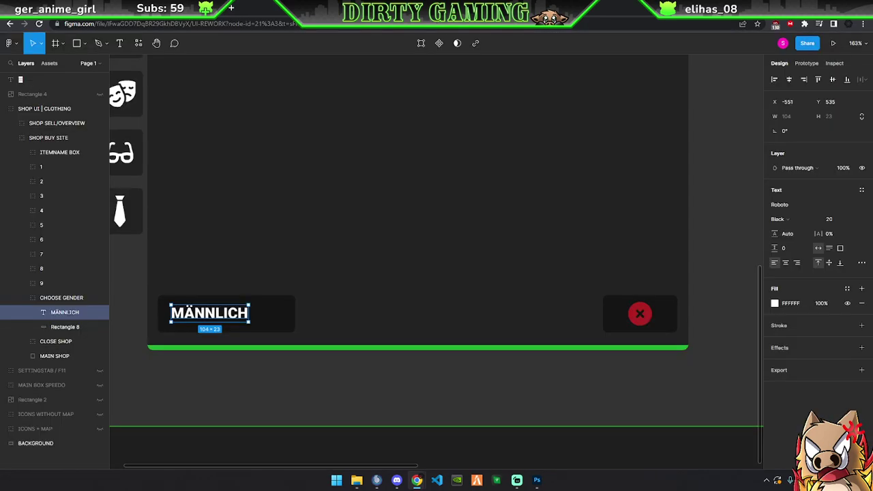
pyautogui.hotkey('ctrl', 'tab')
pyautogui.click(279, 322)
pyautogui.hotkey('ctrl', 'v')
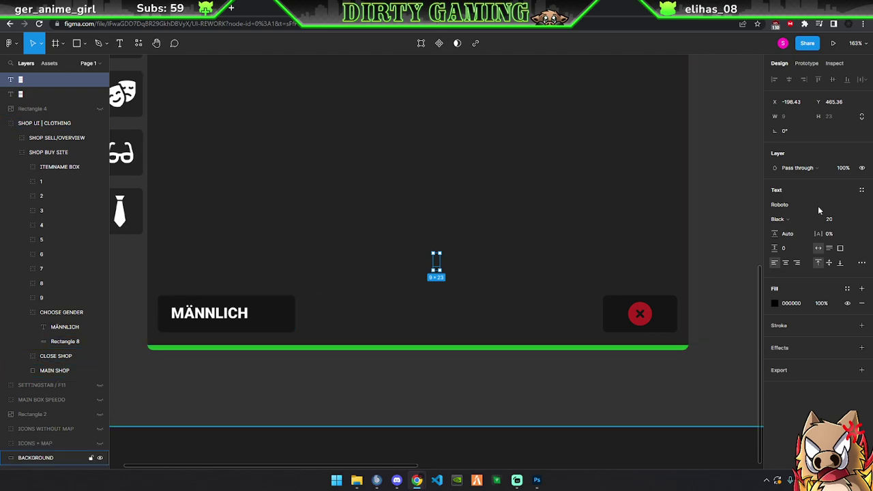
pyautogui.click(783, 205)
pyautogui.write('font')
pyautogui.press('Return')
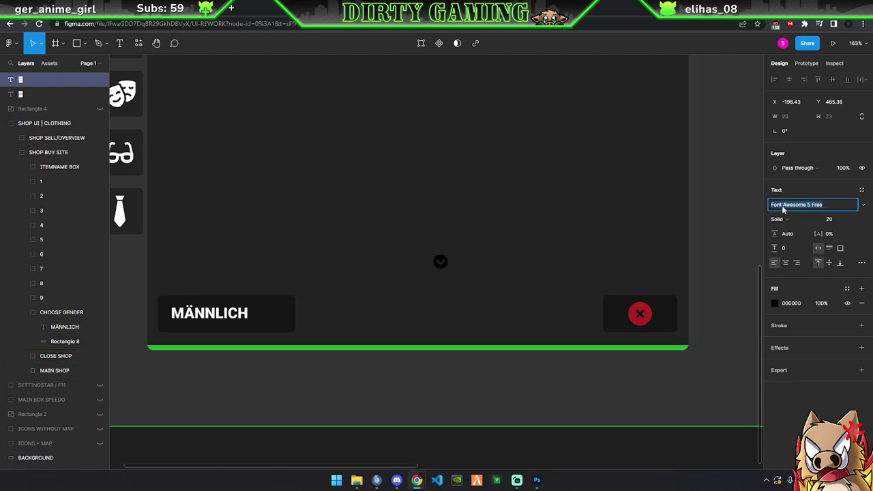
pyautogui.click(780, 219)
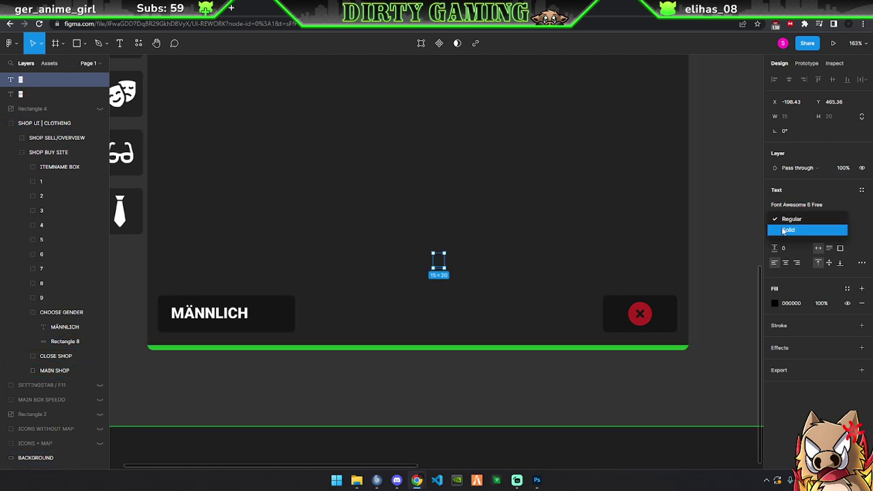
pyautogui.click(785, 229)
# Place the chevron right of MÄNNLICH and colour it green 21AF2F
pyautogui.moveTo(444, 265); pyautogui.dragTo(278, 318)
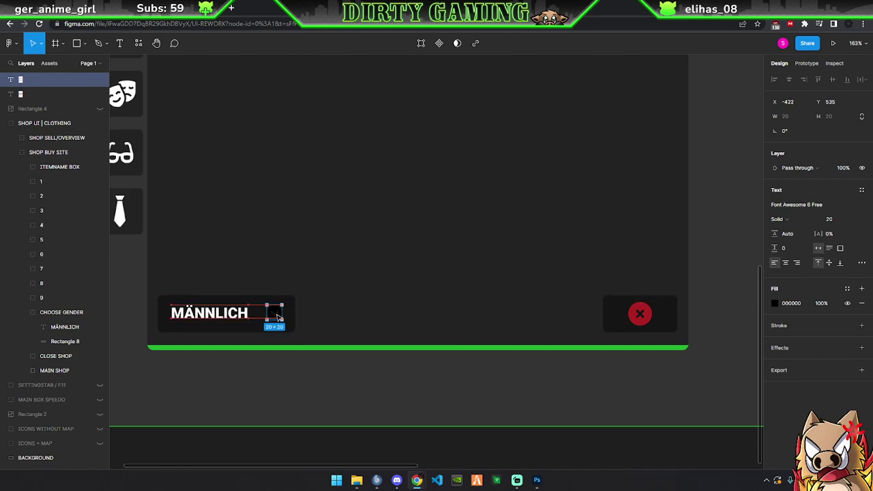
pyautogui.moveTo(278, 318); pyautogui.dragTo(278, 318)
pyautogui.click(775, 302)
pyautogui.click(678, 427)
pyautogui.press('Escape')
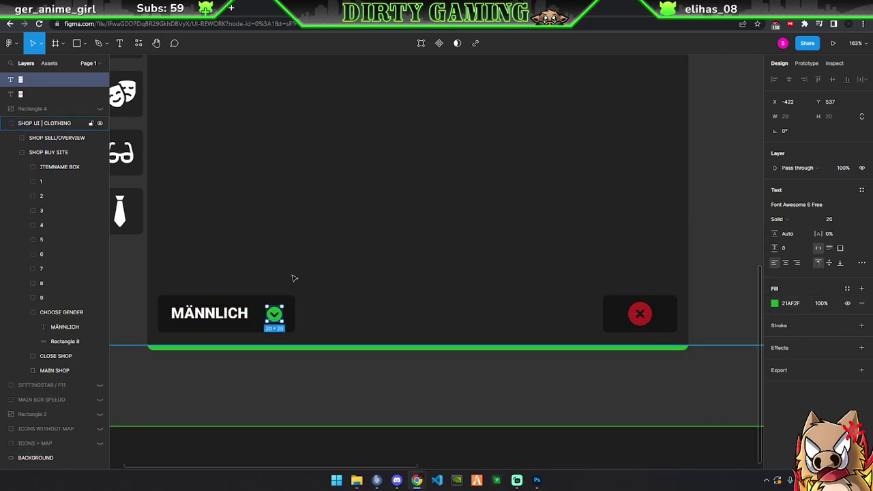
pyautogui.scroll(5, 292, 314)
# Nudge the green chevron a few pixels left
pyautogui.moveTo(361, 304); pyautogui.dragTo(355, 303)
pyautogui.scroll(-5, 347, 296)
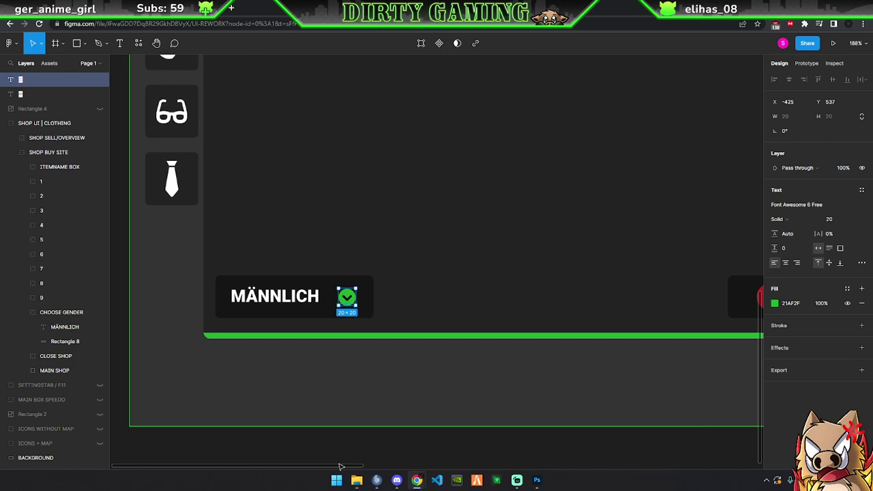
pyautogui.moveTo(341, 467)
pyautogui.mouseDown()
pyautogui.moveTo(403, 462)
pyautogui.moveTo(371, 462)
pyautogui.mouseUp()
pyautogui.scroll(-2, 328, 369)
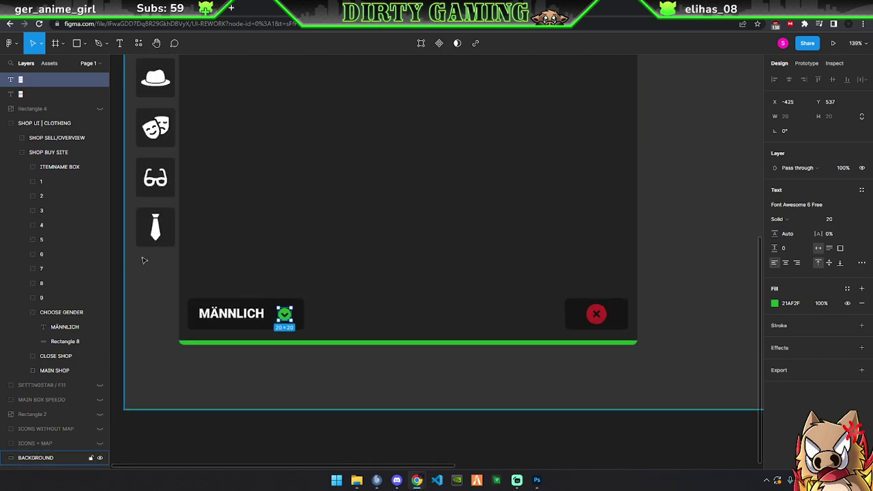
# Rename the CHOOSE GENDER group to begin 'CHOOSE GENDER DROP' to mark it as a dropdown
pyautogui.doubleClick(49, 312)
pyautogui.click(87, 315)
pyautogui.write('DROPW')
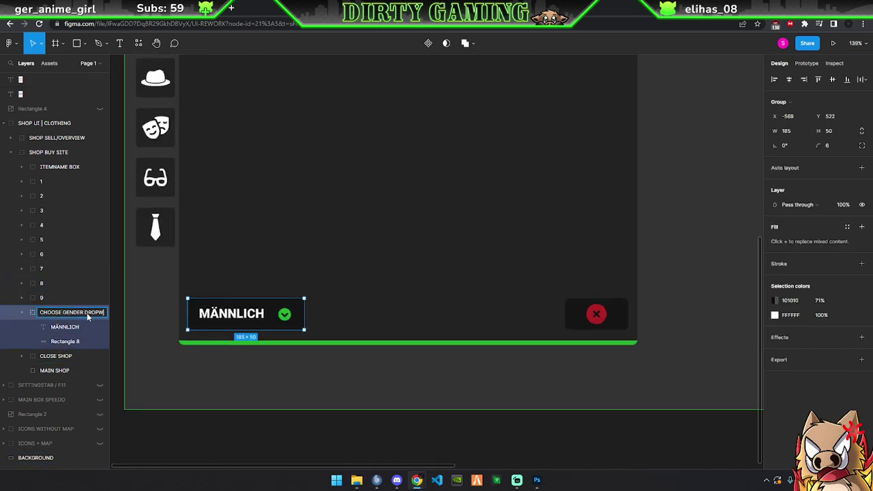
pyautogui.write('N')
pyautogui.press('Return')
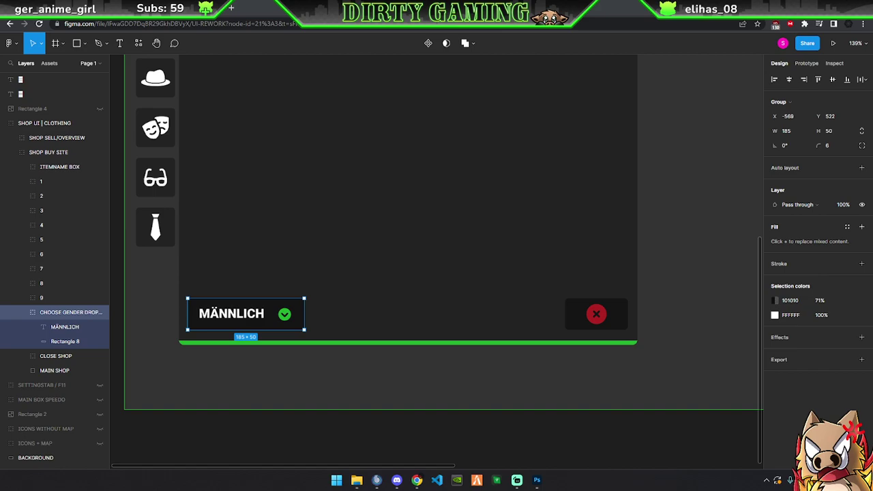
pyautogui.scroll(-5, 567, 230)
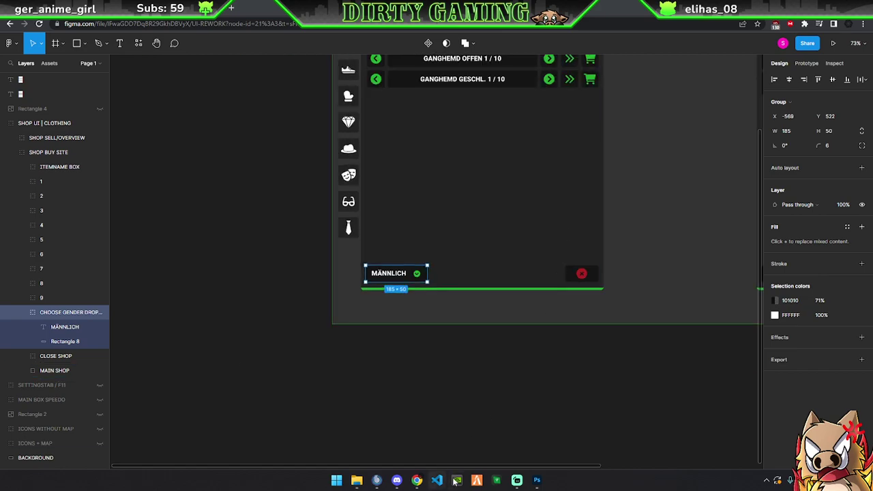
# Scroll the canvas and select the 1920×1080 background frame
pyautogui.hscroll(3, 468, 471)
pyautogui.scroll(1, 529, 387)
pyautogui.scroll(1, 529, 387)
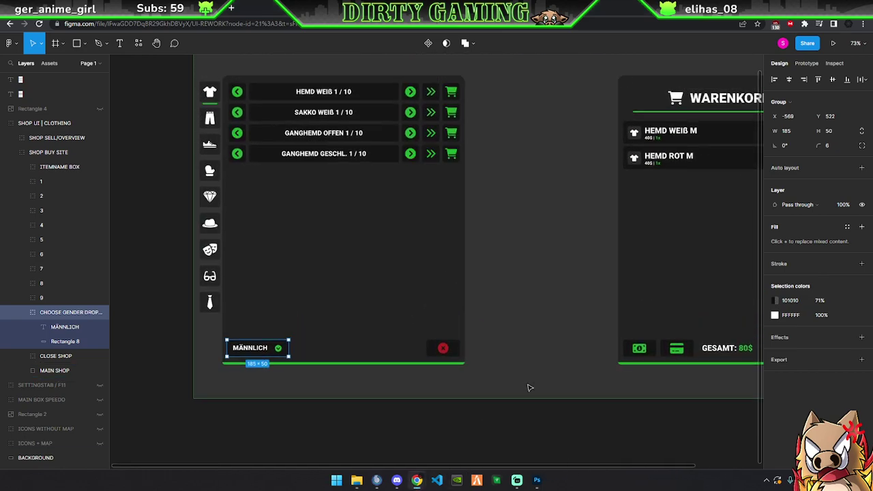
pyautogui.scroll(1, 529, 387)
pyautogui.click(539, 355)
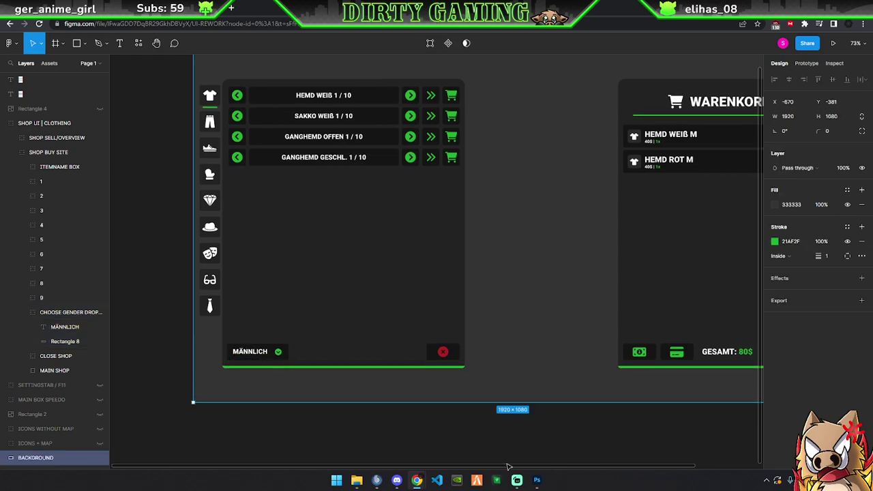
pyautogui.hscroll(2, 509, 469)
pyautogui.scroll(-2, 483, 345)
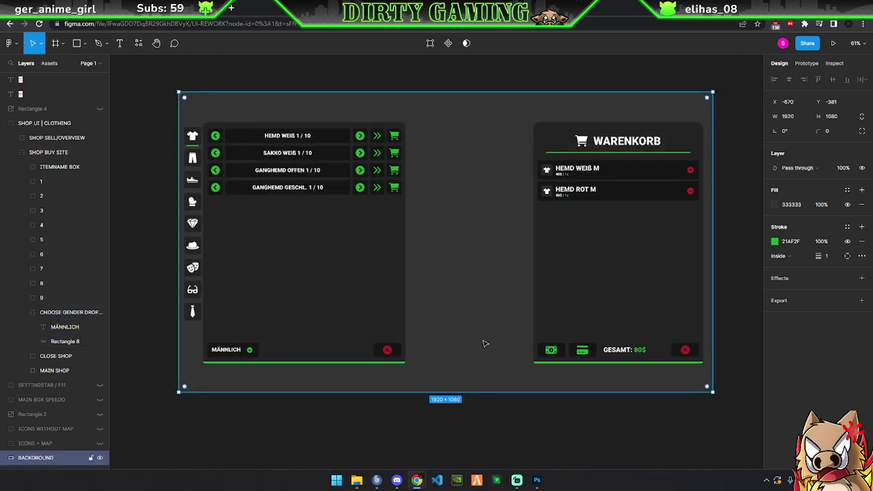
pyautogui.scroll(1, 461, 340)
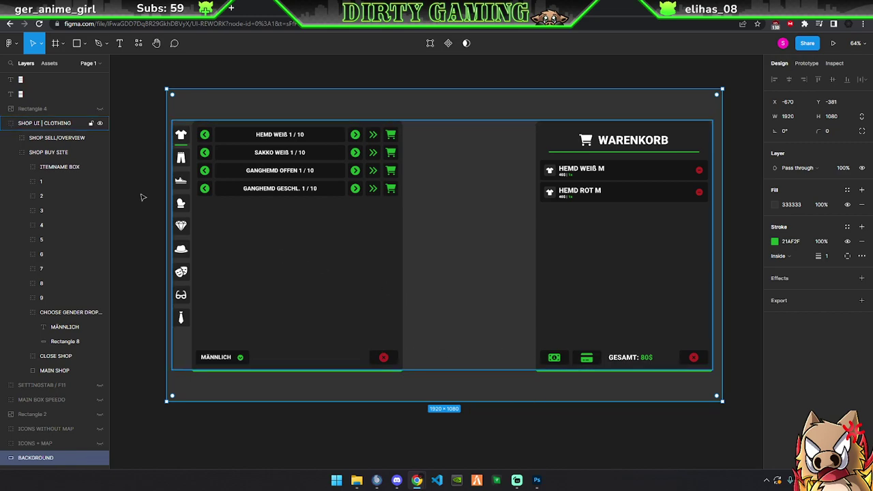
# Drag the loose card icon layer into BUY WITH CARD under SHOP SELL/OVERVIEW
pyautogui.click(10, 152)
pyautogui.click(16, 83)
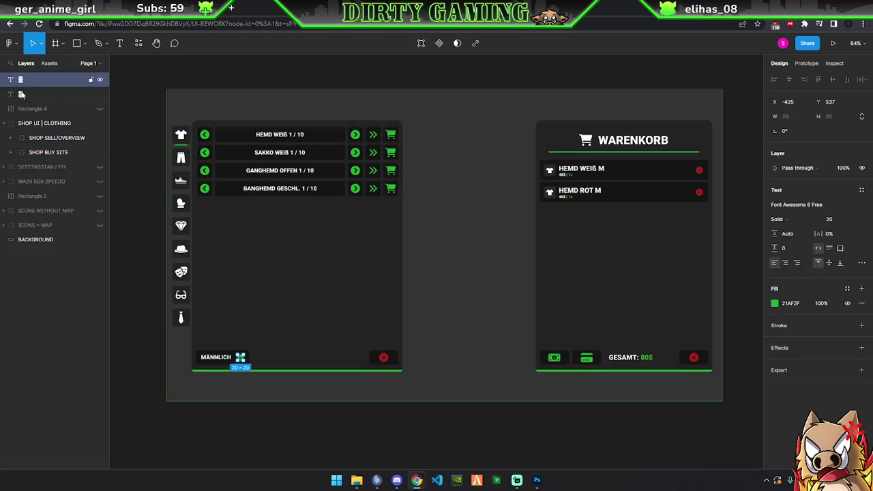
pyautogui.click(22, 94)
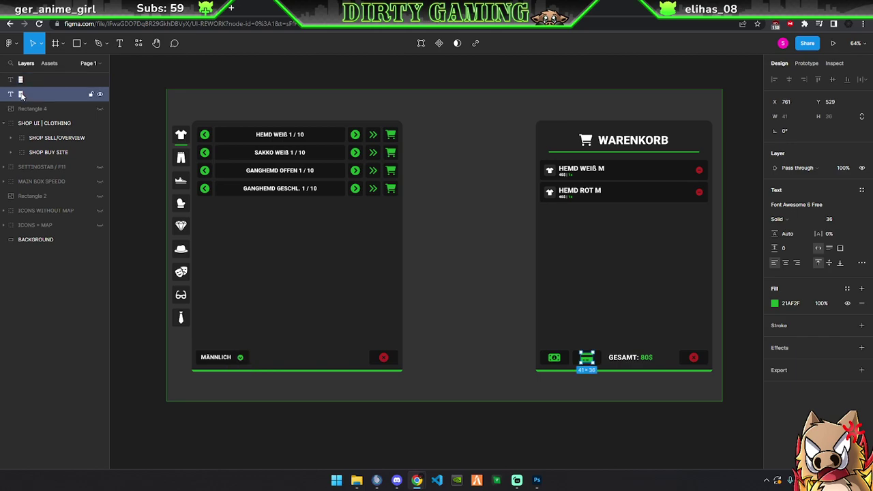
pyautogui.click(11, 137)
pyautogui.click(21, 225)
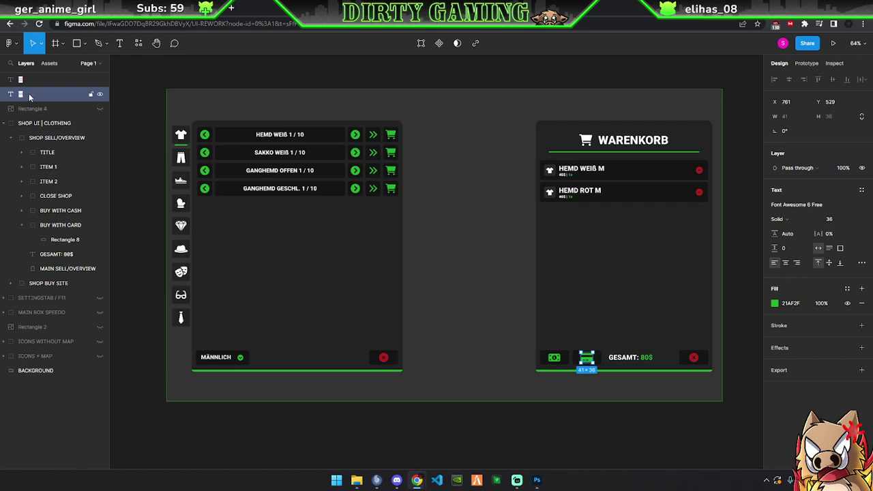
pyautogui.moveTo(29, 97); pyautogui.dragTo(41, 239)
pyautogui.click(22, 210)
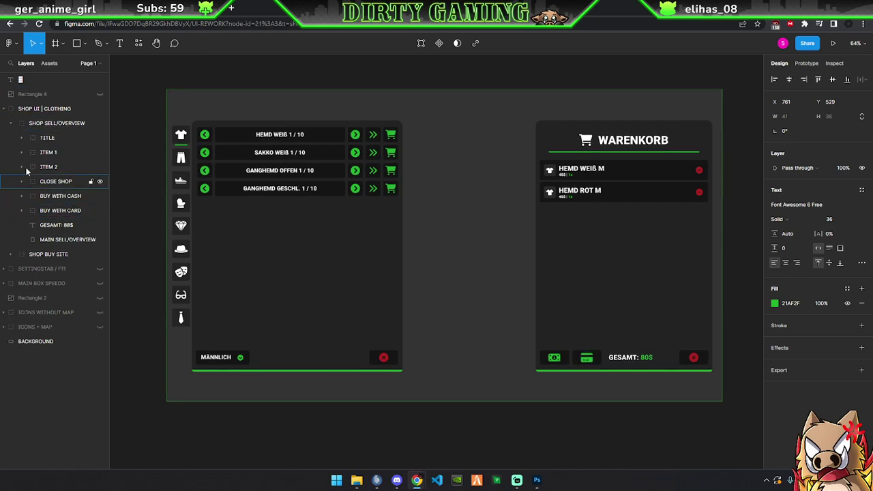
# Collapse SHOP SELL/OVERVIEW and drag the check icon layer into the gender dropdown group
pyautogui.click(16, 123)
pyautogui.click(11, 123)
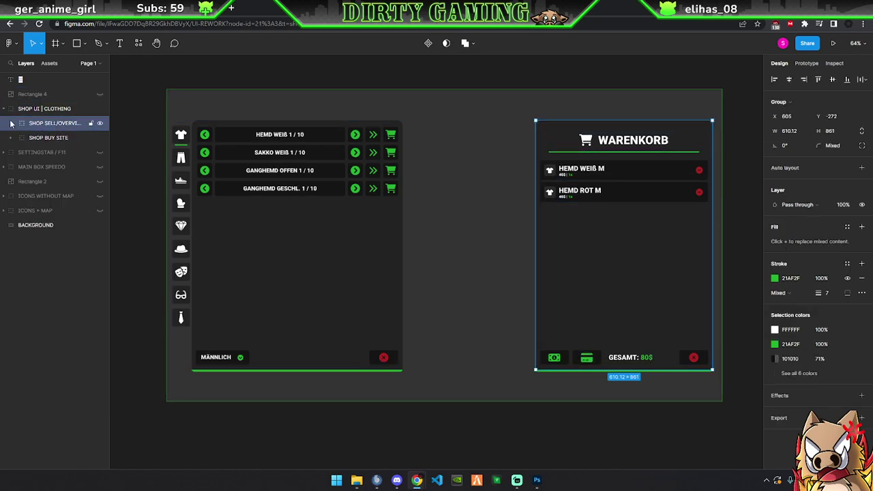
pyautogui.click(27, 137)
pyautogui.click(11, 138)
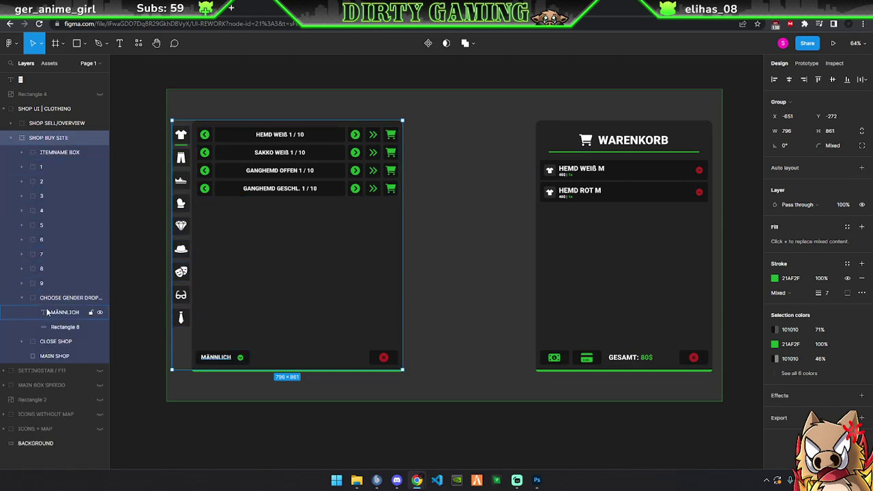
pyautogui.moveTo(33, 79); pyautogui.dragTo(65, 307)
# Collapse the CHOOSE GENDER dropdown group now holding the green check icon
pyautogui.click(22, 283)
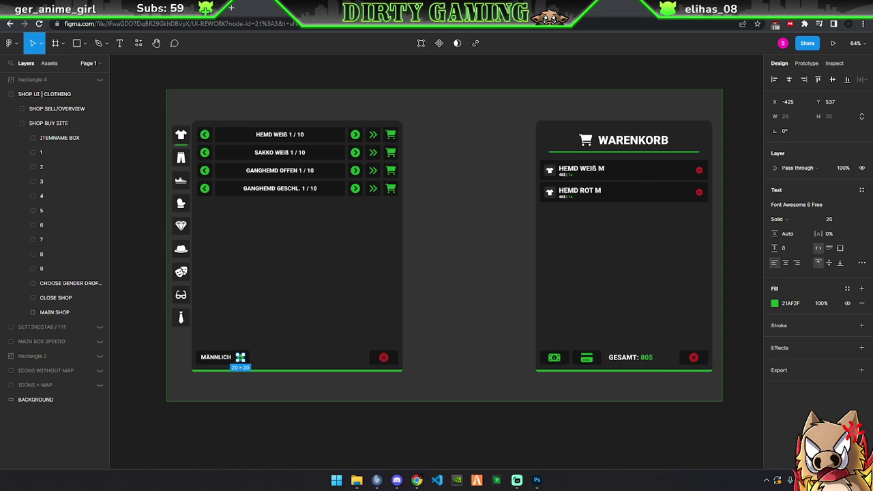
# Set the card icon in BUY WITH CARD to white FFFFFF
pyautogui.click(566, 325)
pyautogui.scroll(5, 561, 352)
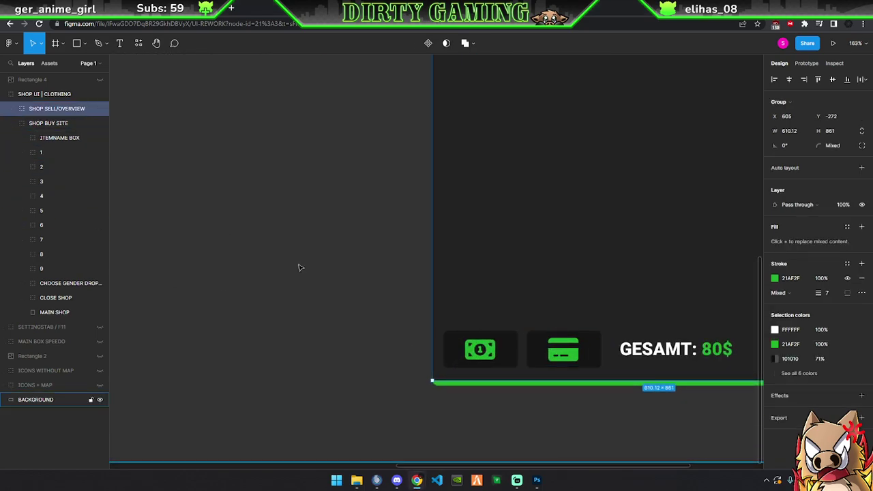
pyautogui.scroll(5, 299, 269)
pyautogui.scroll(5, 300, 270)
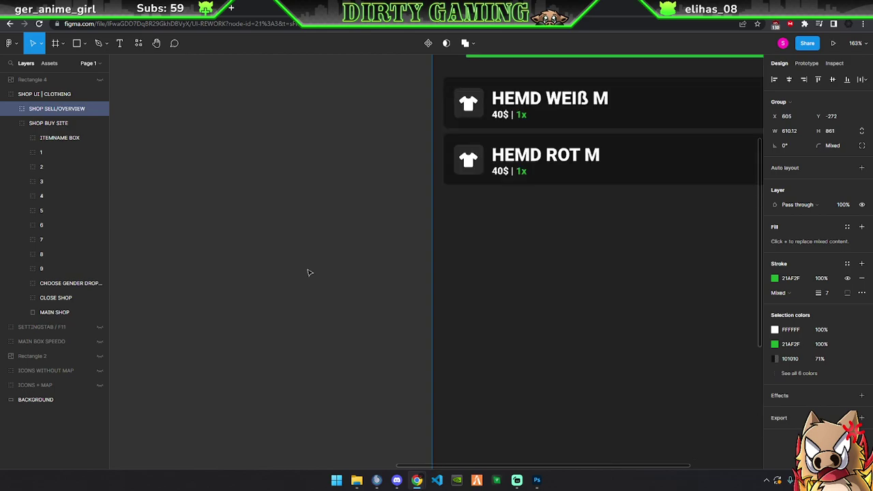
pyautogui.scroll(-2, 303, 271)
pyautogui.scroll(-5, 309, 272)
pyautogui.scroll(3, 310, 270)
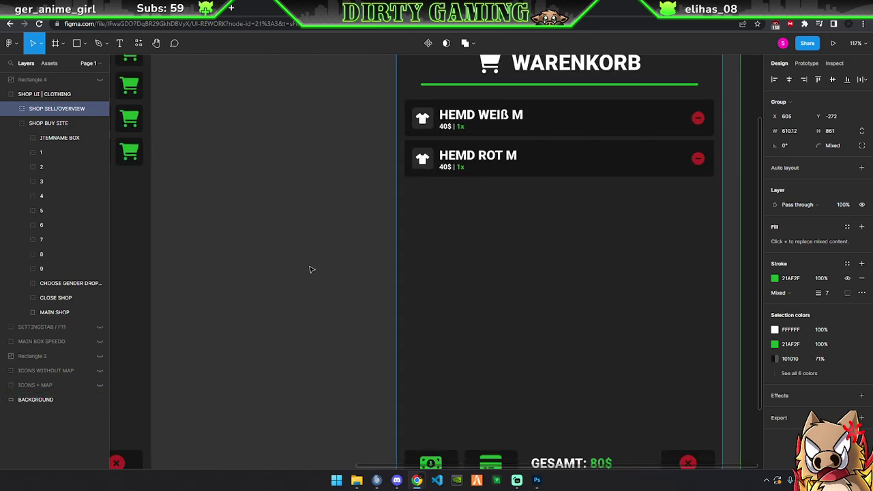
pyautogui.scroll(-3, 312, 269)
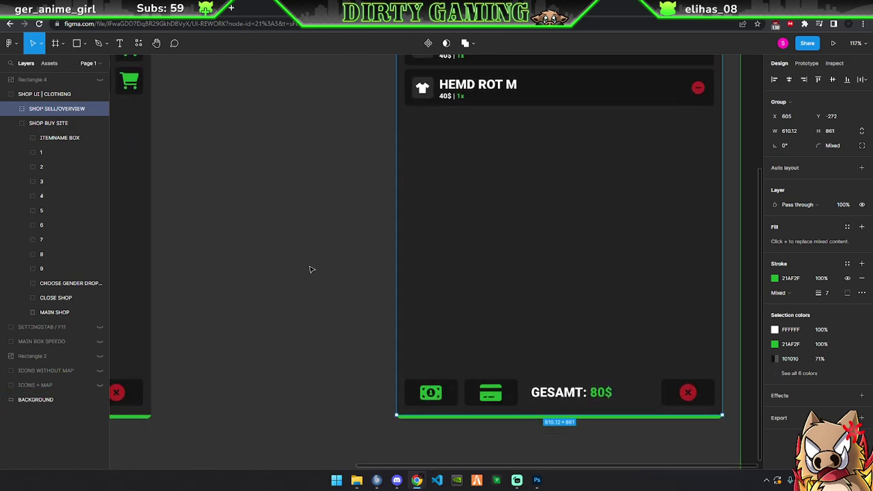
pyautogui.click(11, 108)
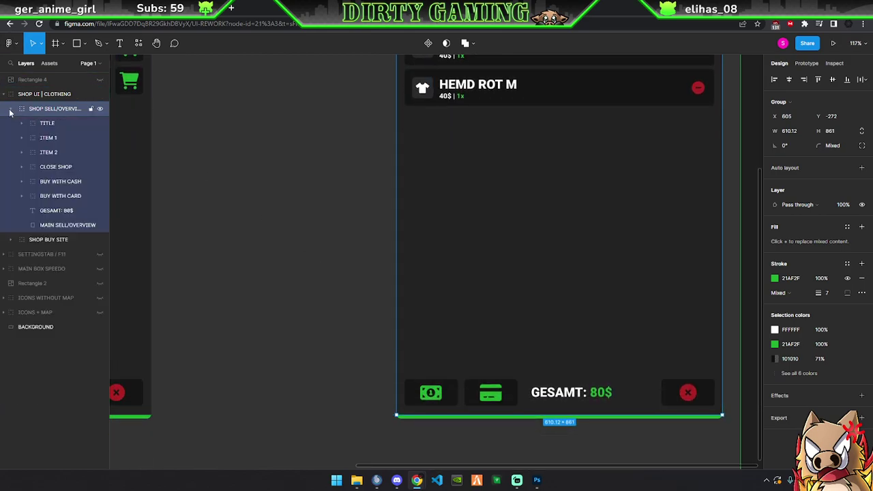
pyautogui.click(19, 198)
pyautogui.click(54, 211)
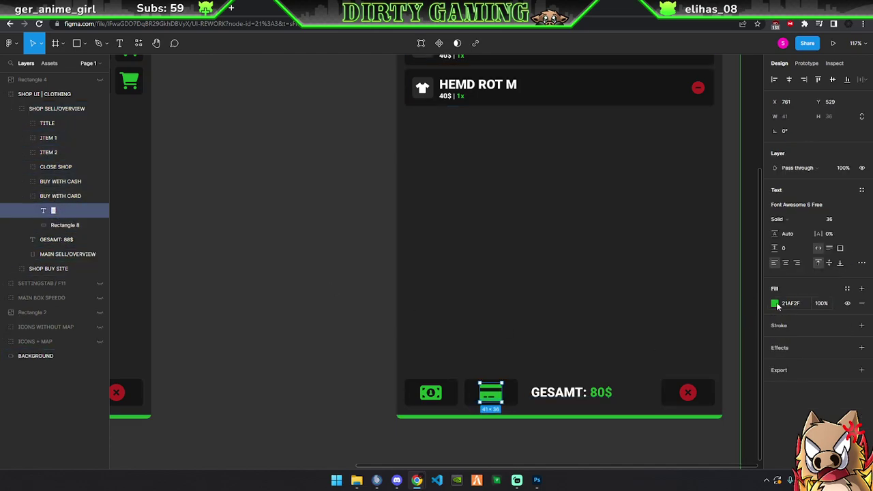
pyautogui.click(775, 303)
pyautogui.click(666, 425)
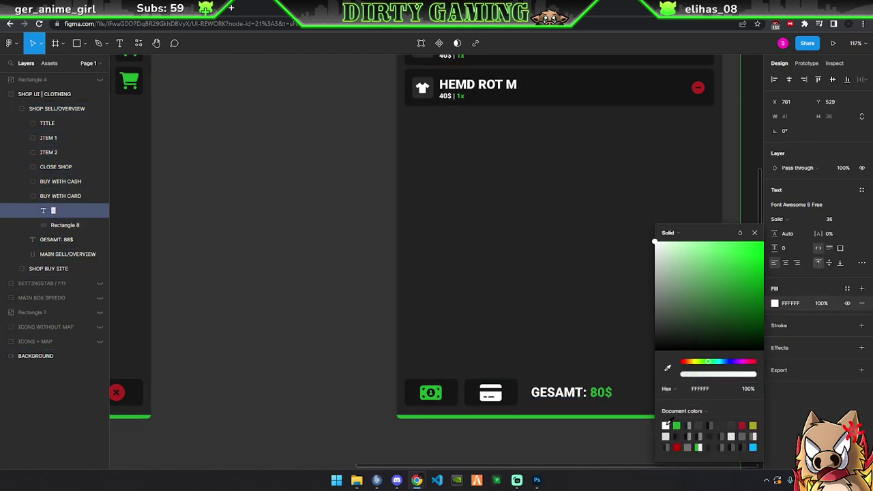
# Set the cash icon in BUY WITH CASH to white FFFFFF
pyautogui.click(22, 196)
pyautogui.click(22, 182)
pyautogui.click(53, 196)
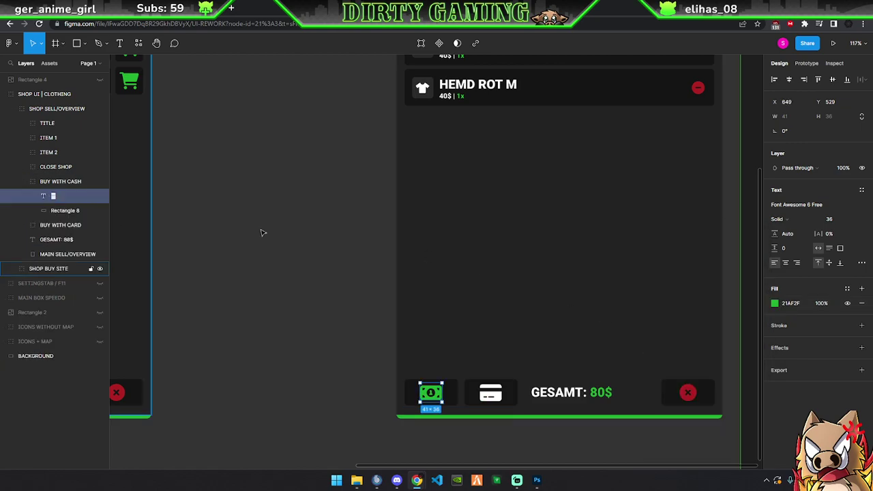
pyautogui.click(775, 303)
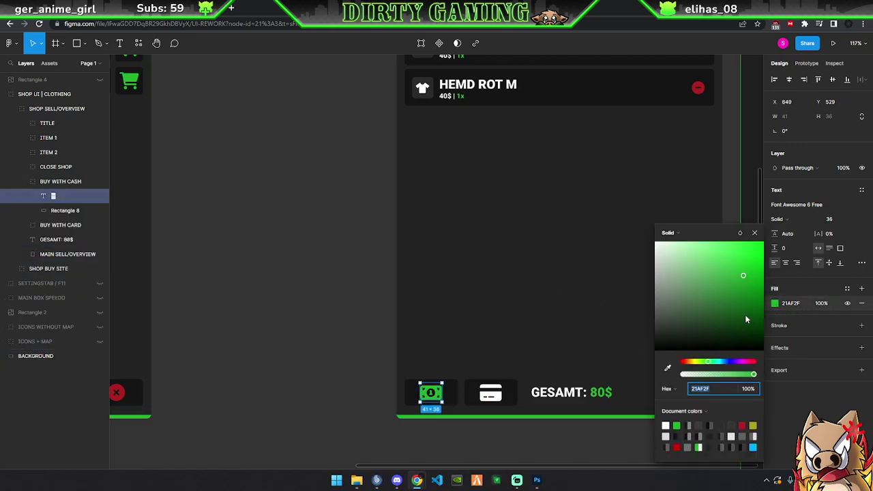
pyautogui.click(666, 426)
pyautogui.click(755, 233)
pyautogui.scroll(-3, 428, 278)
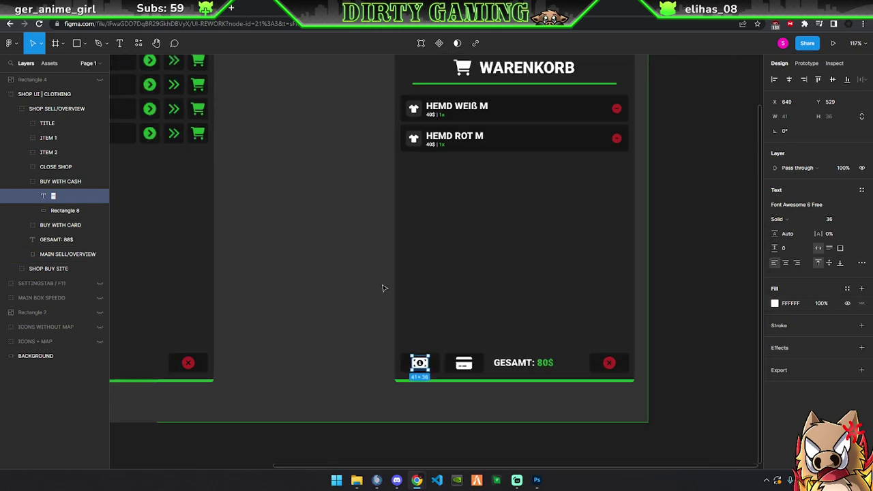
pyautogui.scroll(-2, 428, 278)
pyautogui.click(337, 296)
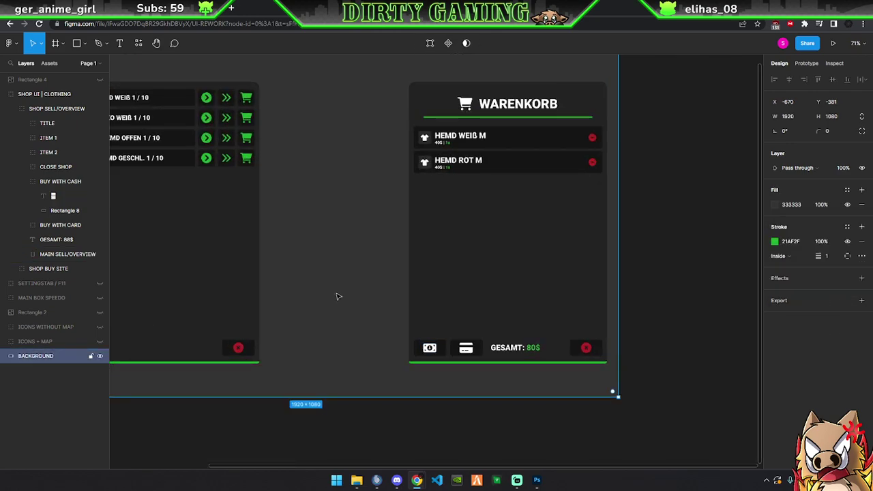
# Zoom out to 63% and pan right until the full shop frame is visible
pyautogui.scroll(-1, 336, 296)
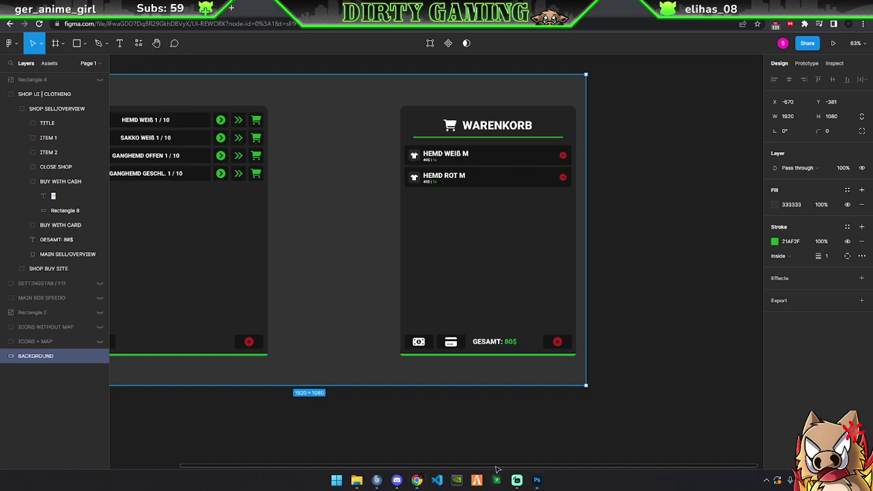
pyautogui.hscroll(-3, 408, 468)
pyautogui.hscroll(-3, 408, 468)
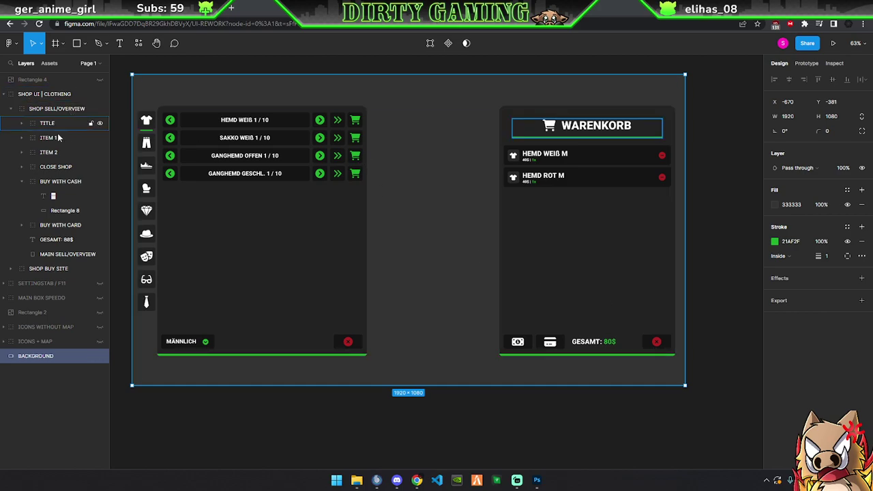
# Change the first item row's cart button from green 21AF2F to white FFFFFF
pyautogui.click(22, 181)
pyautogui.click(10, 109)
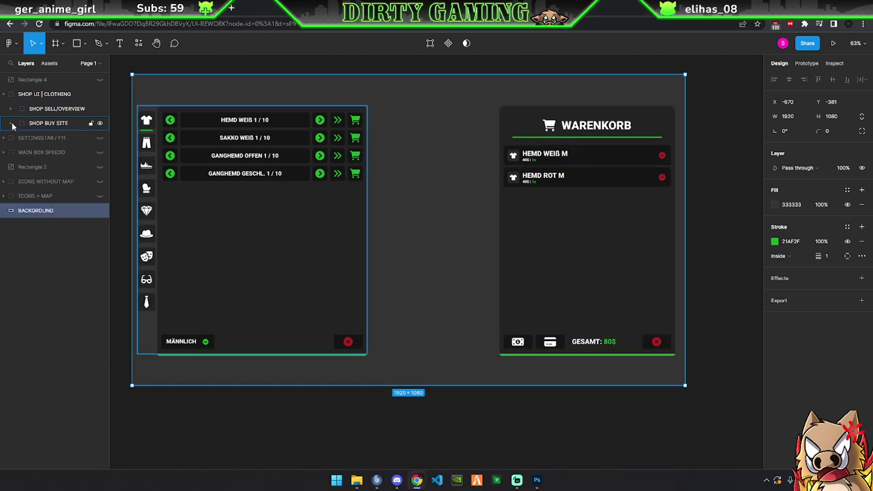
pyautogui.click(11, 123)
pyautogui.click(23, 153)
pyautogui.click(22, 152)
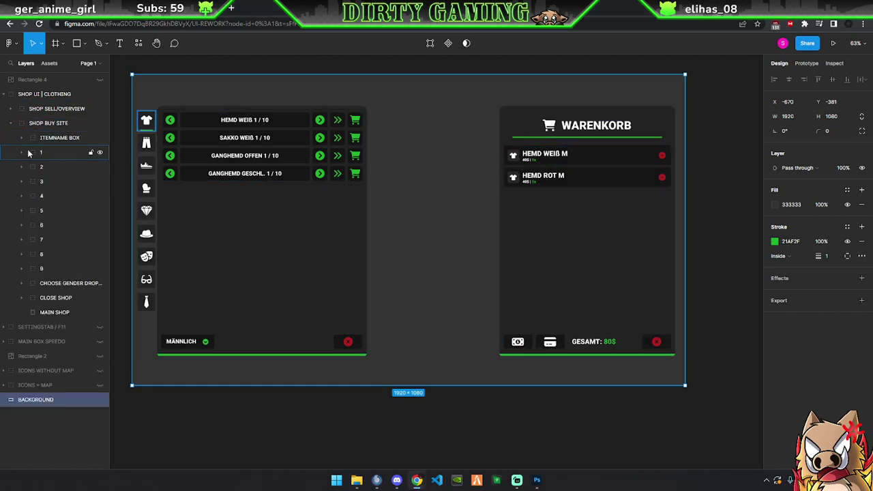
pyautogui.click(22, 138)
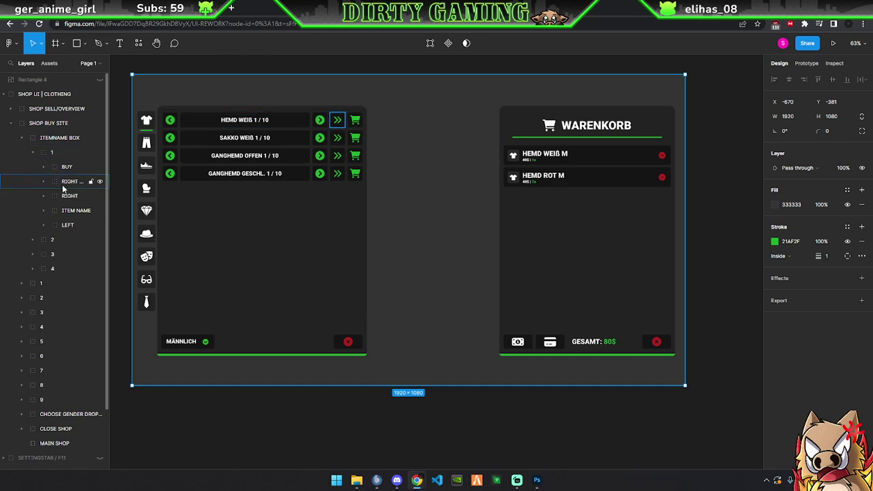
pyautogui.click(65, 167)
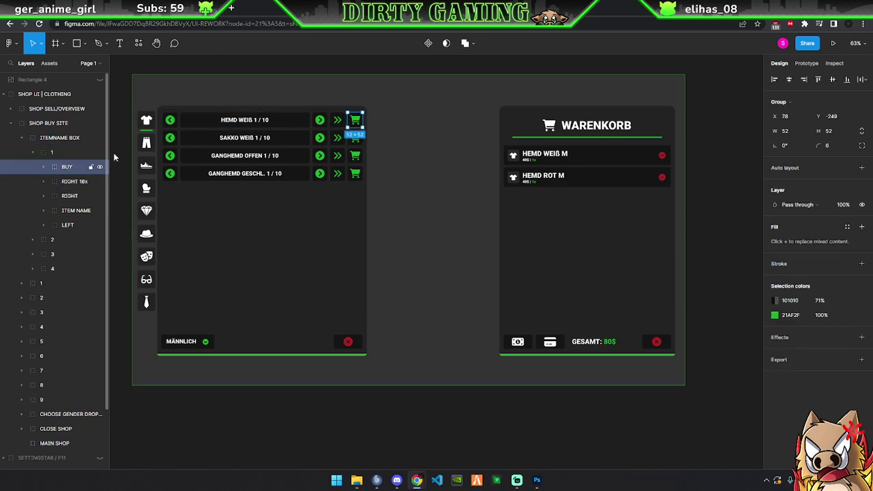
pyautogui.click(776, 316)
pyautogui.click(666, 426)
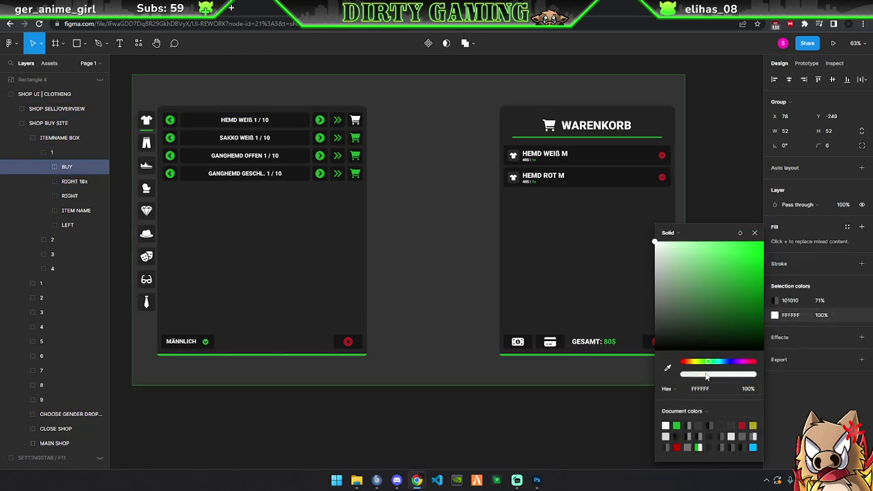
pyautogui.click(754, 232)
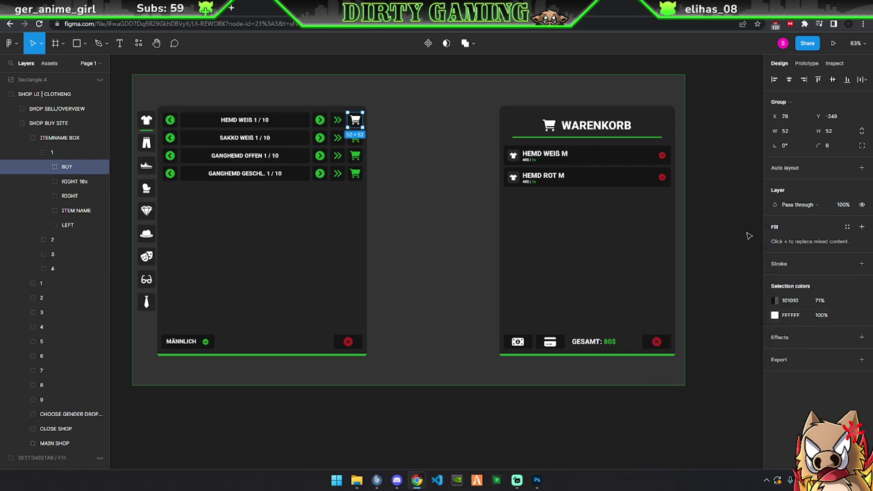
pyautogui.click(459, 402)
# Turn the cart icons of the second and third item rows white FFFFFF
pyautogui.click(33, 152)
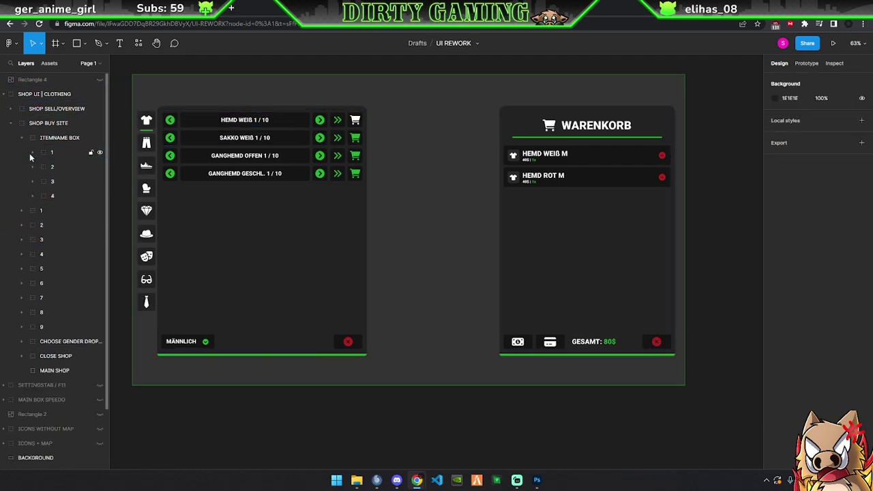
pyautogui.click(32, 167)
pyautogui.click(54, 182)
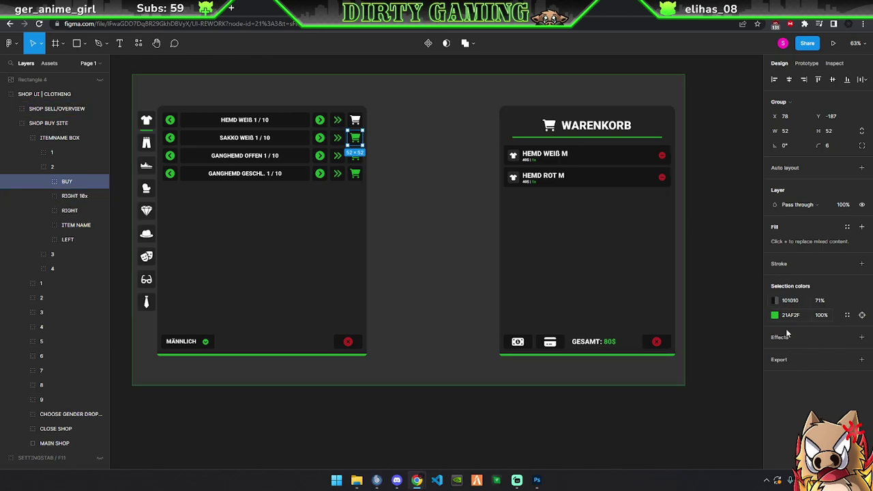
pyautogui.click(775, 315)
pyautogui.click(666, 426)
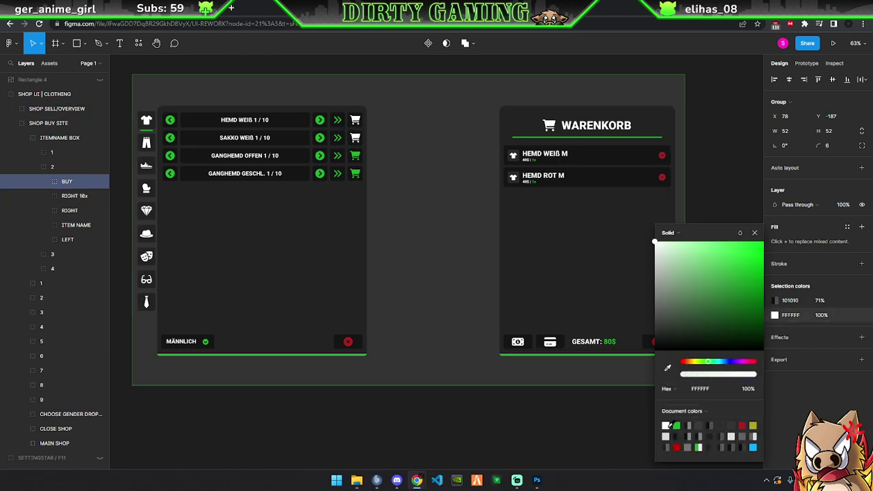
pyautogui.click(754, 233)
pyautogui.click(33, 167)
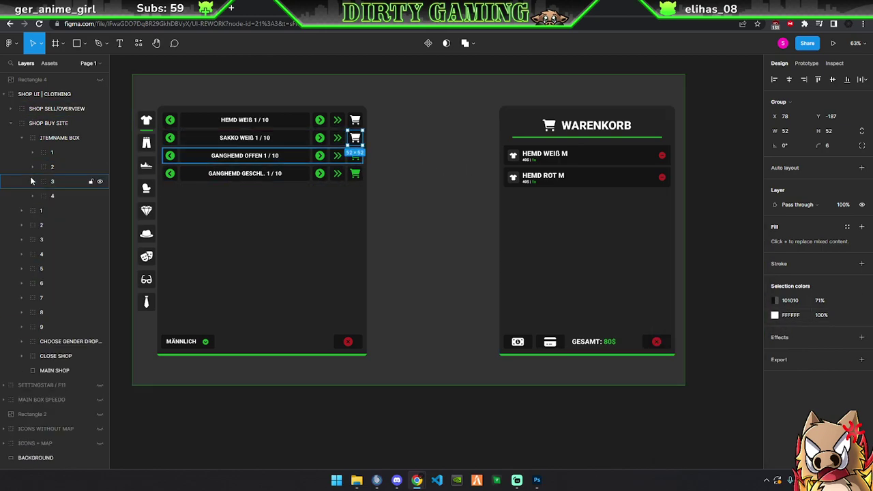
pyautogui.click(32, 181)
pyautogui.click(60, 196)
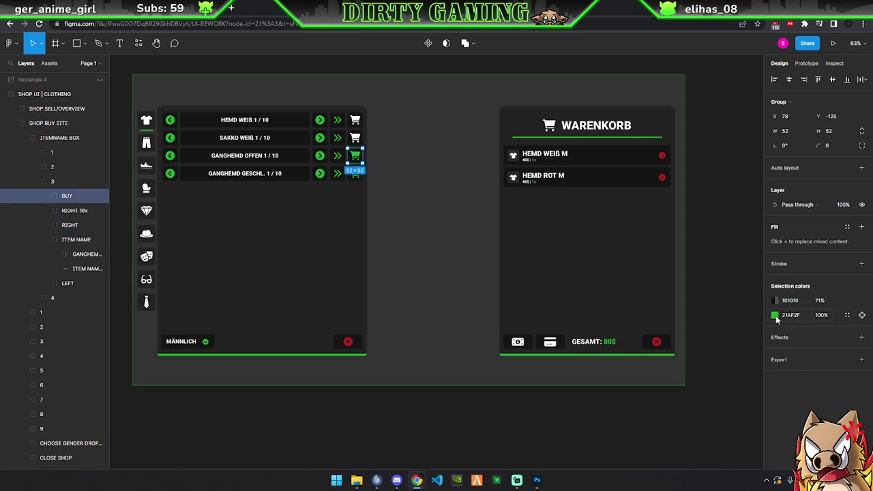
pyautogui.click(775, 315)
pyautogui.click(668, 426)
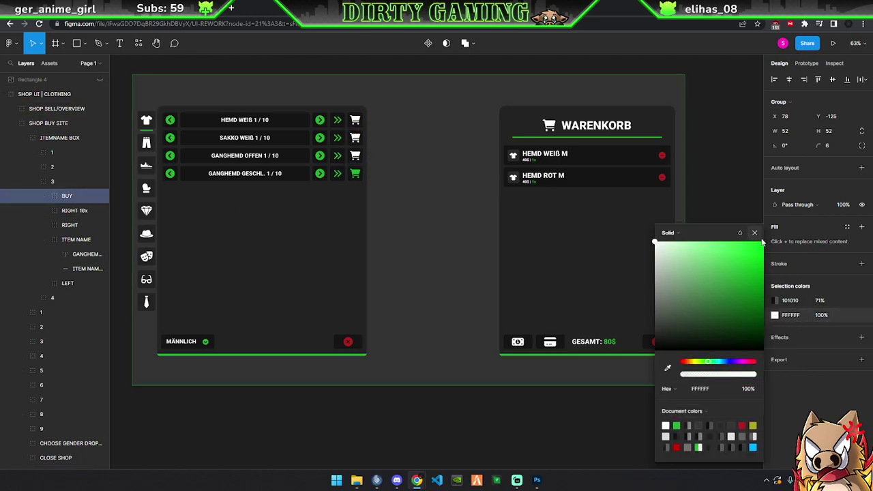
pyautogui.click(754, 233)
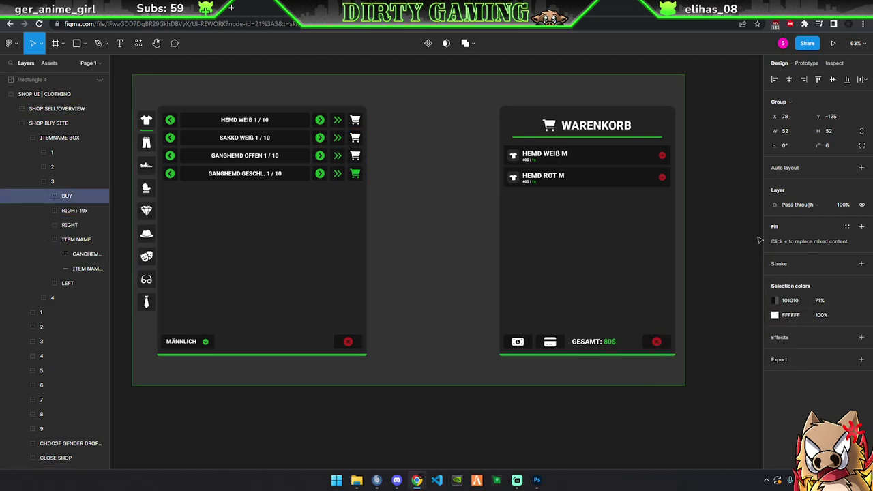
# Turn the fourth item row's cart icon white FFFFFF and fold its layers
pyautogui.click(44, 239)
pyautogui.click(32, 181)
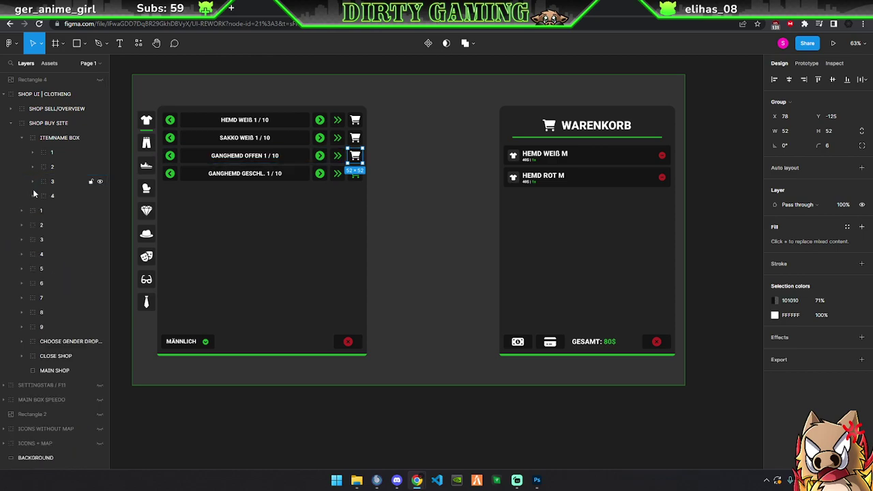
pyautogui.click(33, 196)
pyautogui.click(67, 210)
pyautogui.click(774, 315)
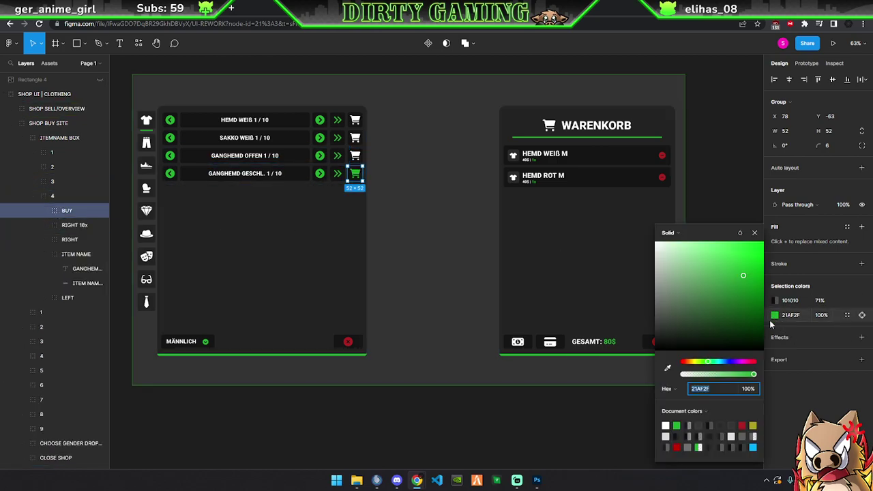
pyautogui.click(665, 425)
pyautogui.click(755, 232)
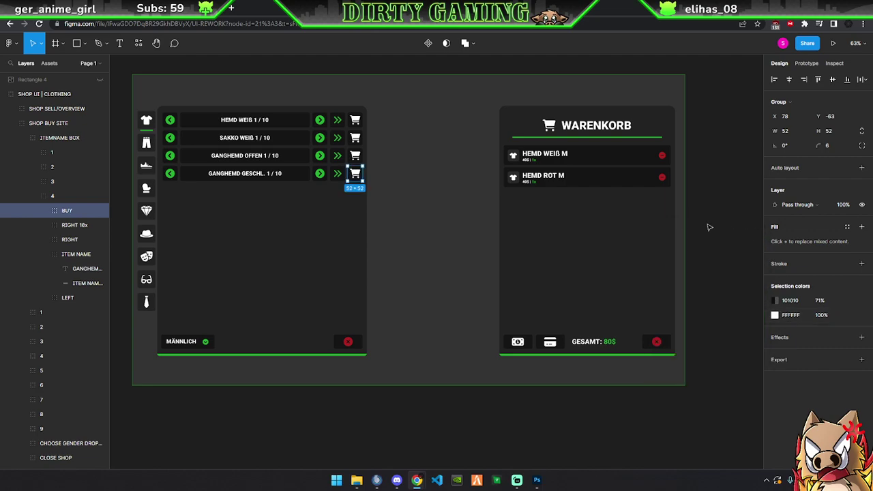
pyautogui.click(32, 197)
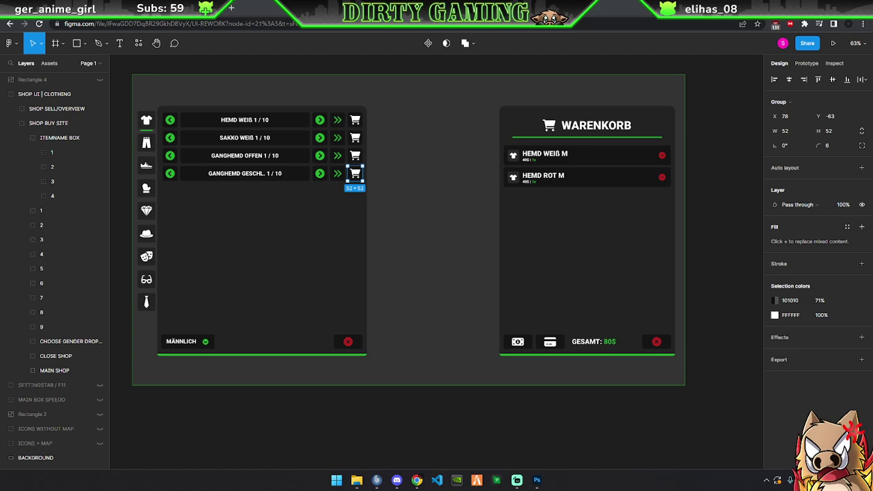
pyautogui.click(455, 399)
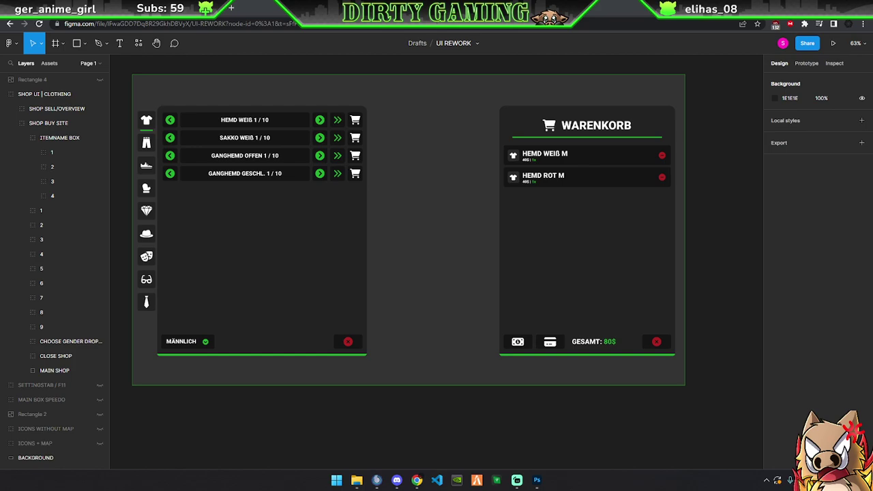
pyautogui.click(16, 127)
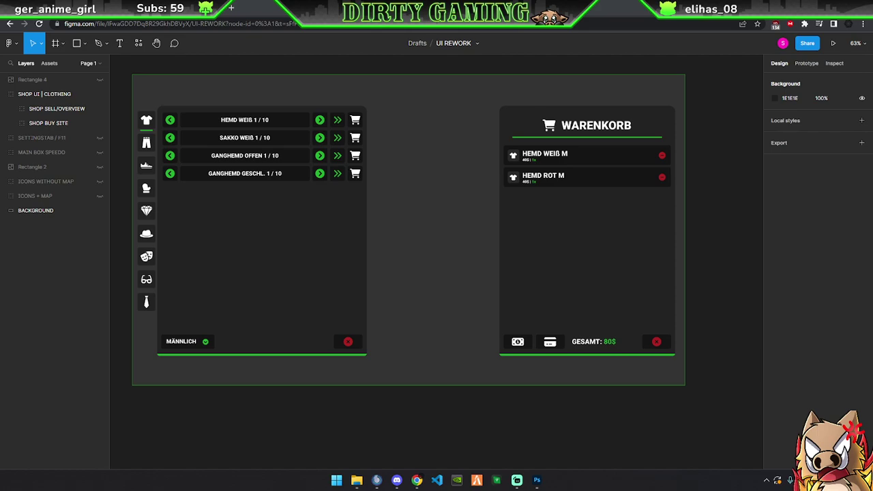
# Edit the WARENKORB heading text and set its font size to 36
pyautogui.scroll(3, 633, 126)
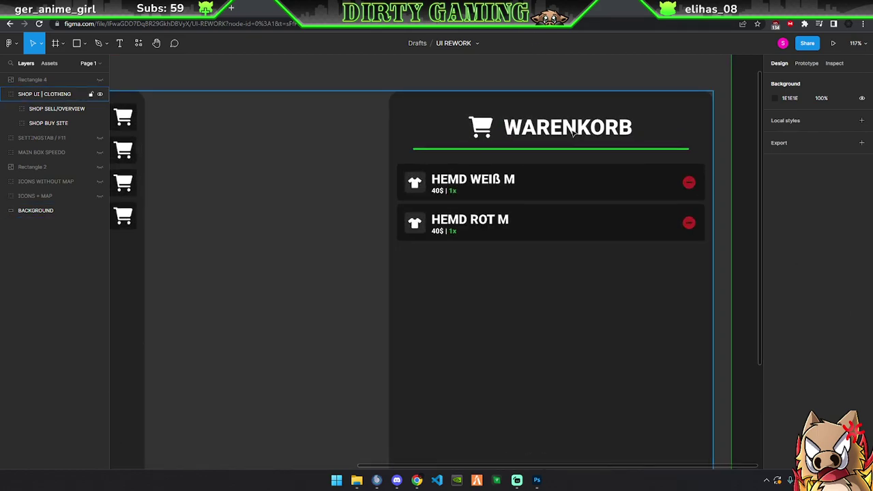
pyautogui.click(566, 130)
pyautogui.press('t')
pyautogui.doubleClick(566, 127)
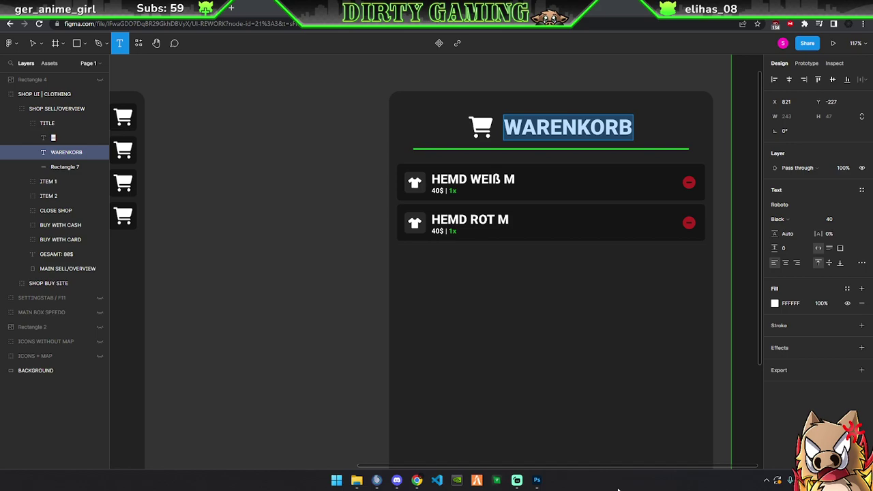
pyautogui.click(852, 221)
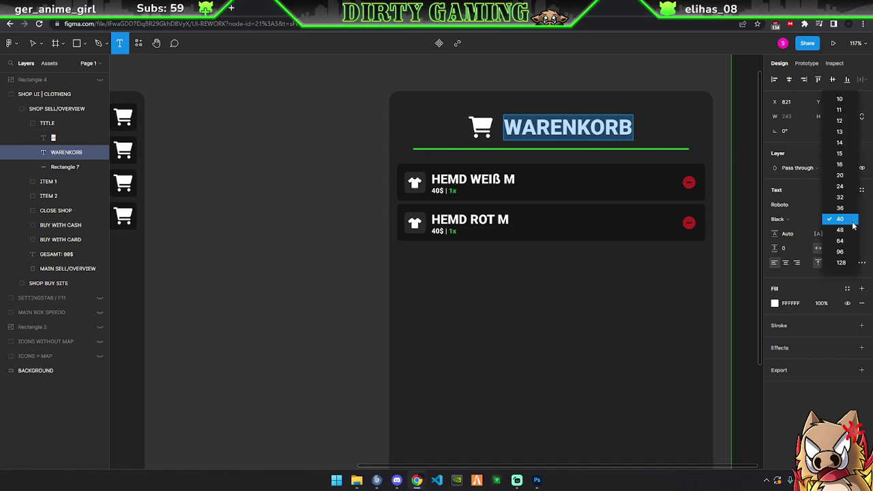
pyautogui.click(840, 208)
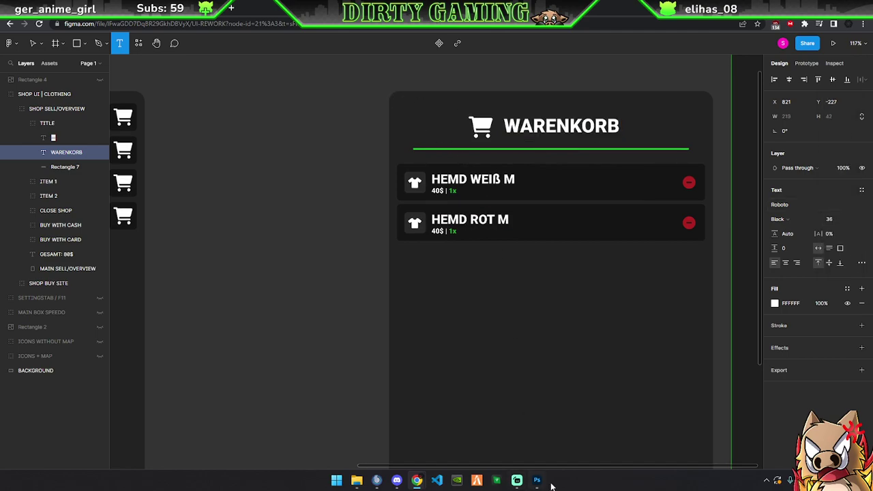
pyautogui.press('Return')
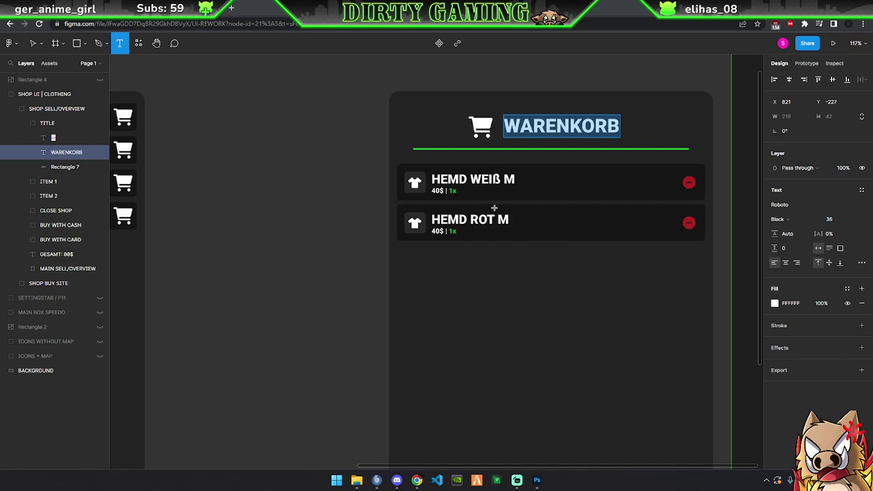
# Finish text editing and nudge the WARENKORB heading into position
pyautogui.press('Right')
pyautogui.click(32, 44)
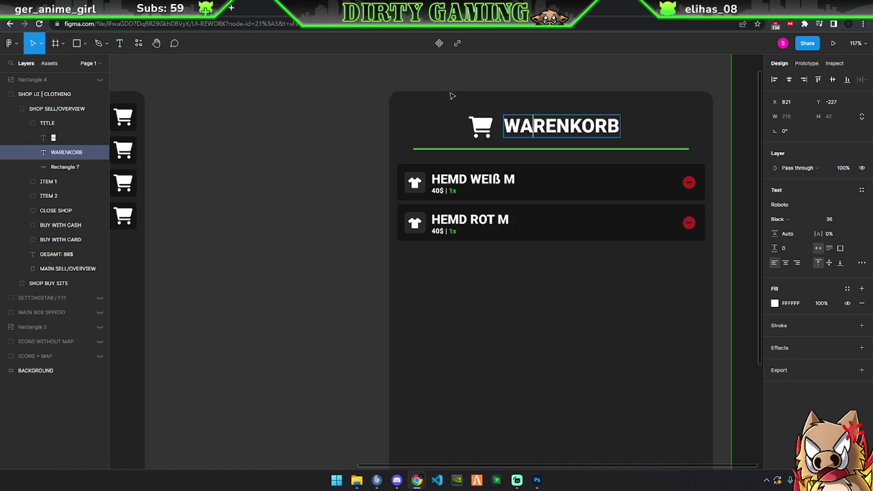
pyautogui.moveTo(554, 127); pyautogui.dragTo(550, 130)
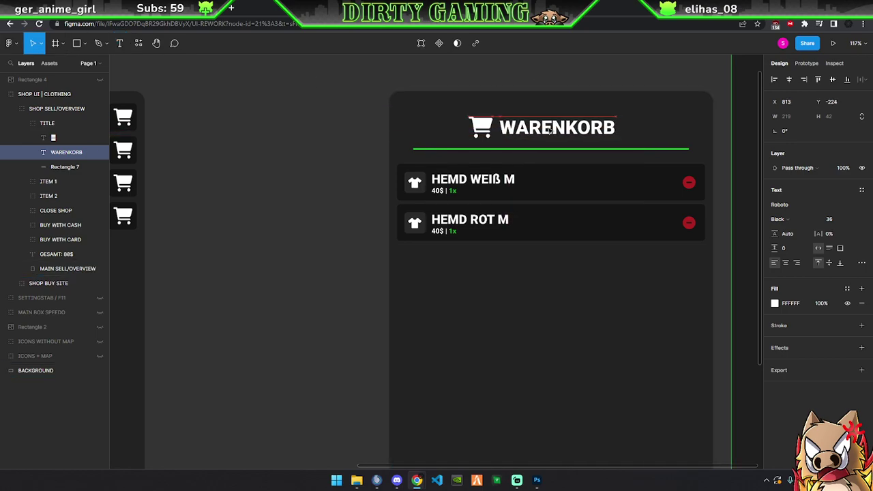
pyautogui.moveTo(550, 129)
pyautogui.mouseDown()
pyautogui.moveTo(558, 131)
pyautogui.moveTo(544, 133)
pyautogui.mouseUp()
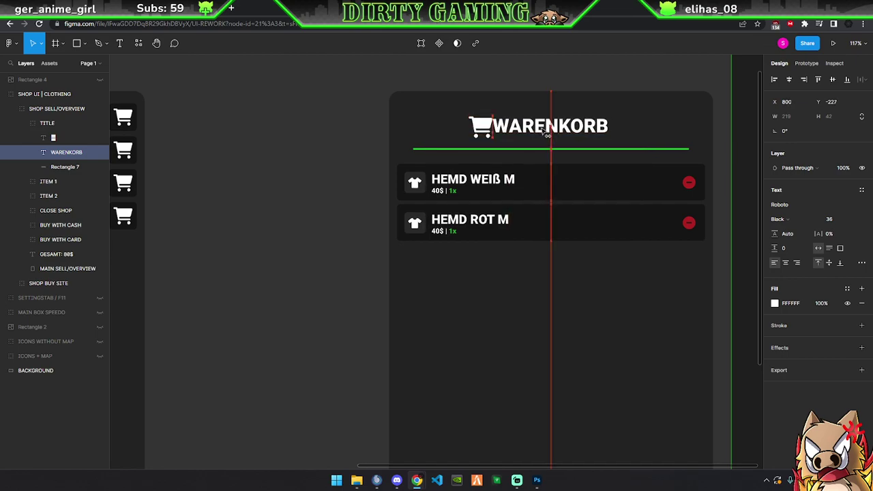
# Move the cart icon further left, then centre icon and WARENKORB title together
pyautogui.click(77, 137)
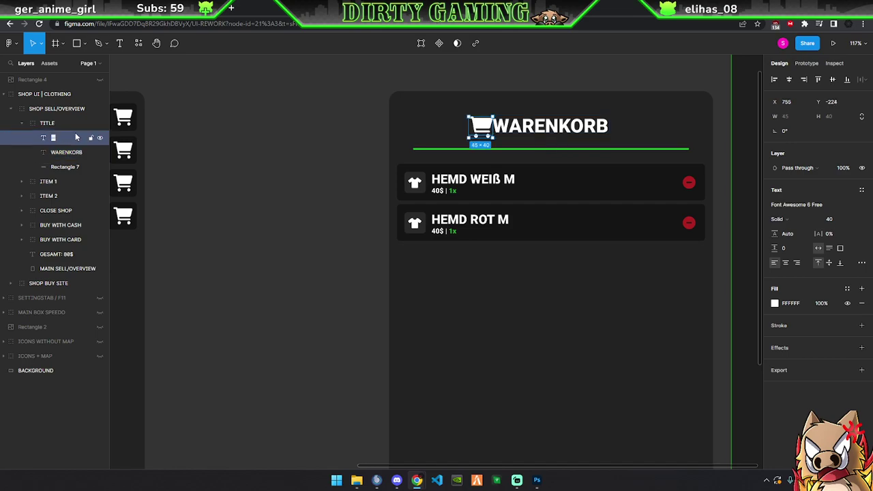
pyautogui.moveTo(483, 129); pyautogui.dragTo(471, 131)
pyautogui.keyDown('shift'); pyautogui.click(561, 135); pyautogui.keyUp('shift')
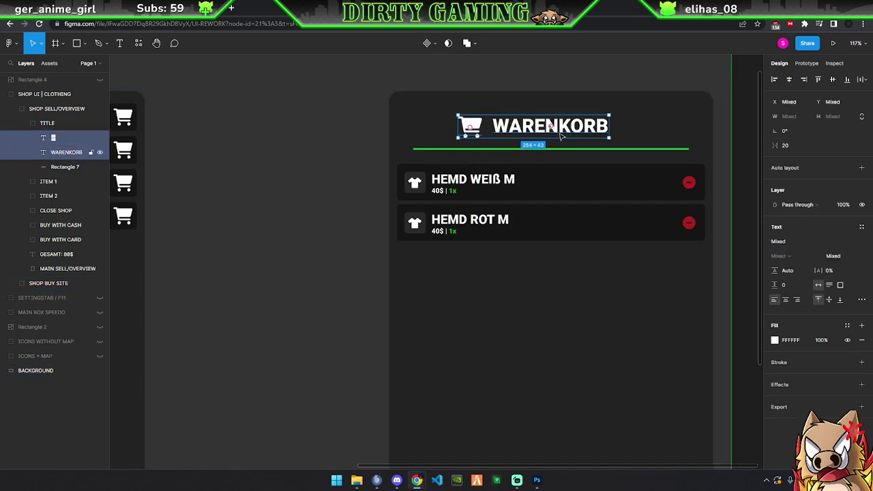
pyautogui.moveTo(533, 129); pyautogui.dragTo(551, 130)
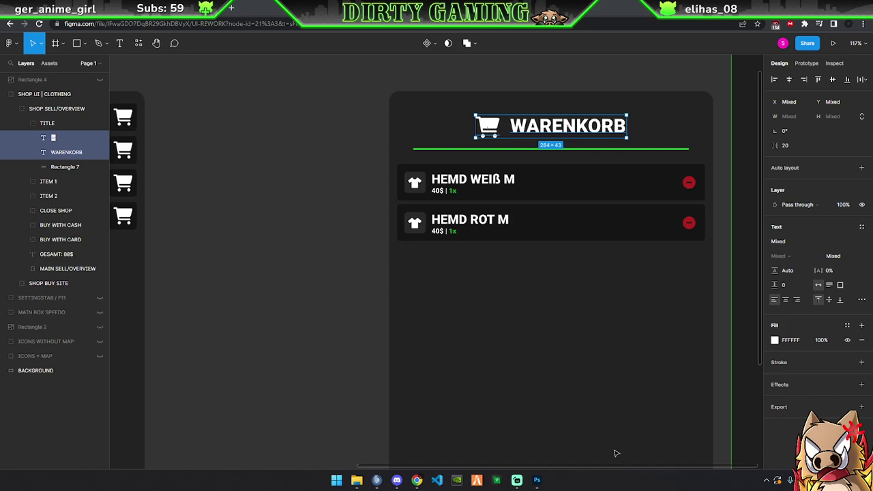
pyautogui.click(328, 176)
pyautogui.scroll(-3, 326, 176)
pyautogui.scroll(-2, 326, 177)
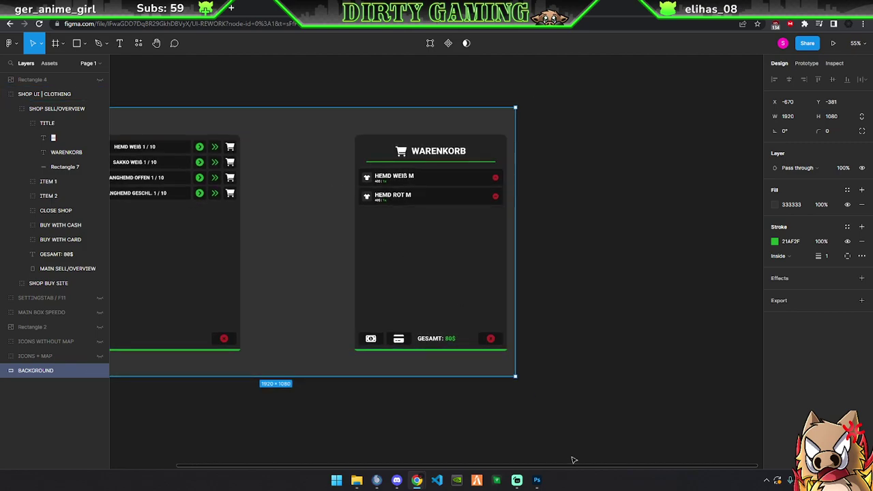
pyautogui.moveTo(573, 468); pyautogui.dragTo(541, 470)
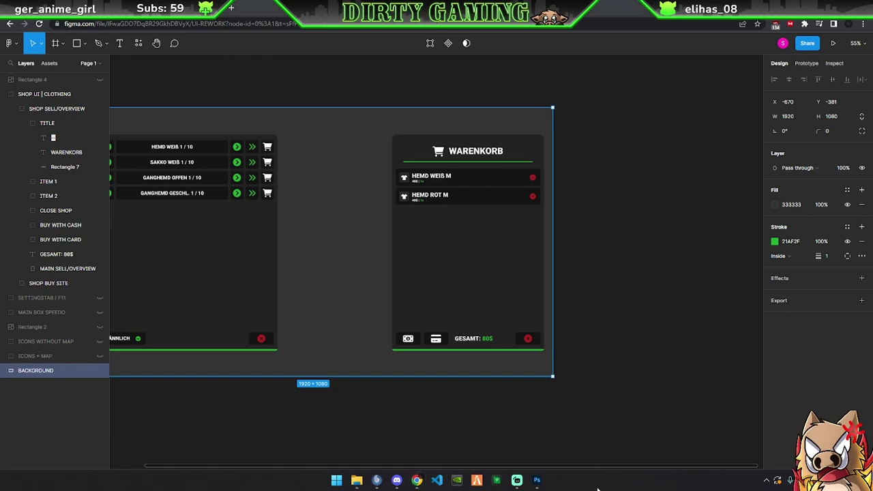
pyautogui.keyDown('ctrl'); pyautogui.scroll(3, 425, 221); pyautogui.keyUp('ctrl')
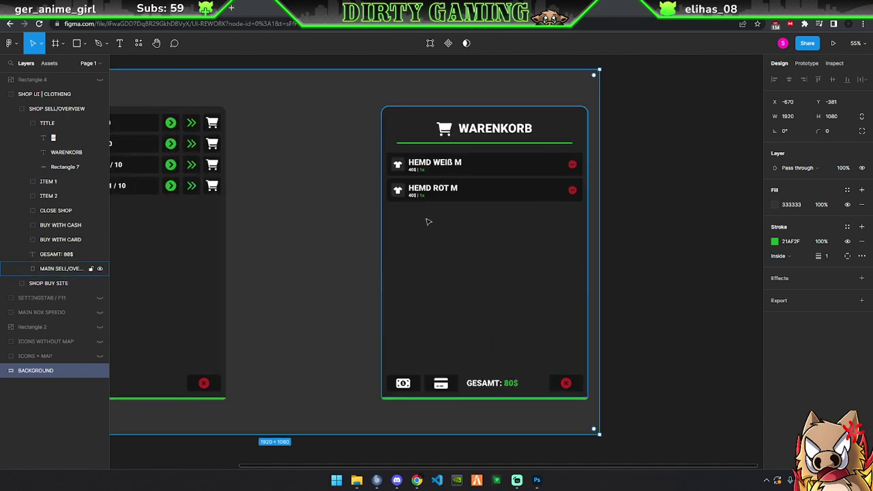
pyautogui.keyDown('ctrl'); pyautogui.scroll(3, 468, 214); pyautogui.keyUp('ctrl')
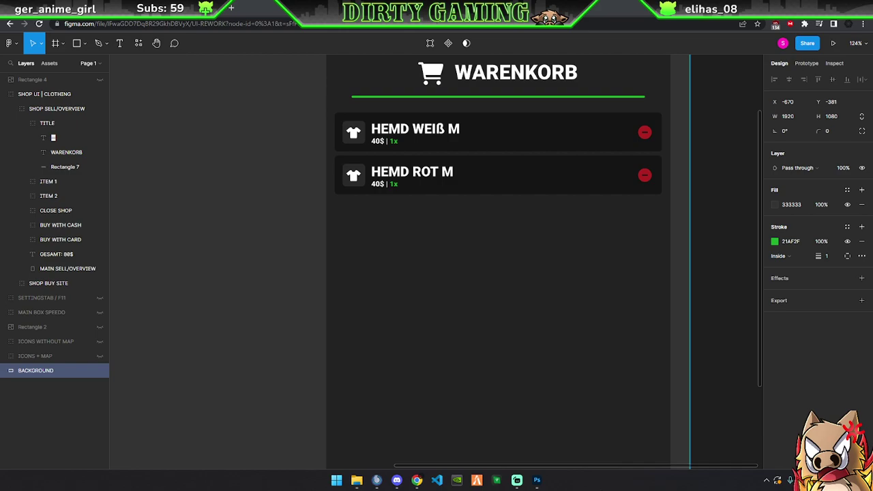
pyautogui.scroll(-3, 380, 259)
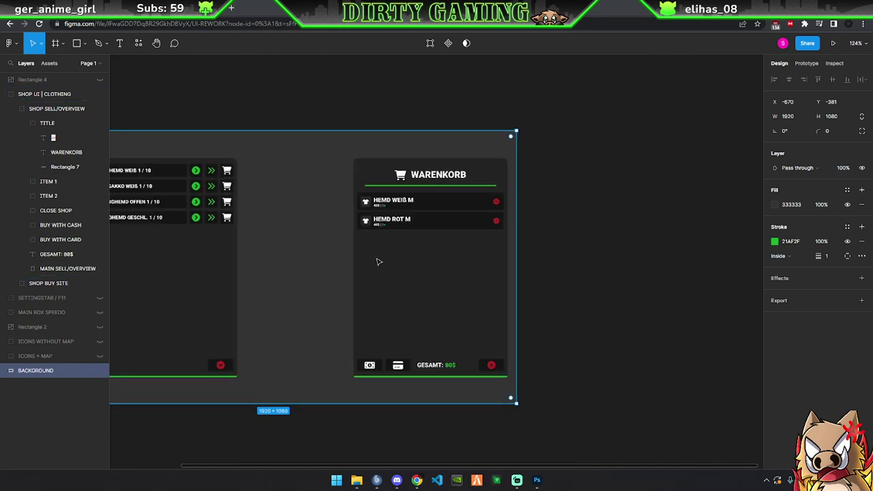
pyautogui.scroll(-2, 331, 263)
pyautogui.scroll(2, 236, 250)
pyautogui.scroll(1, 273, 250)
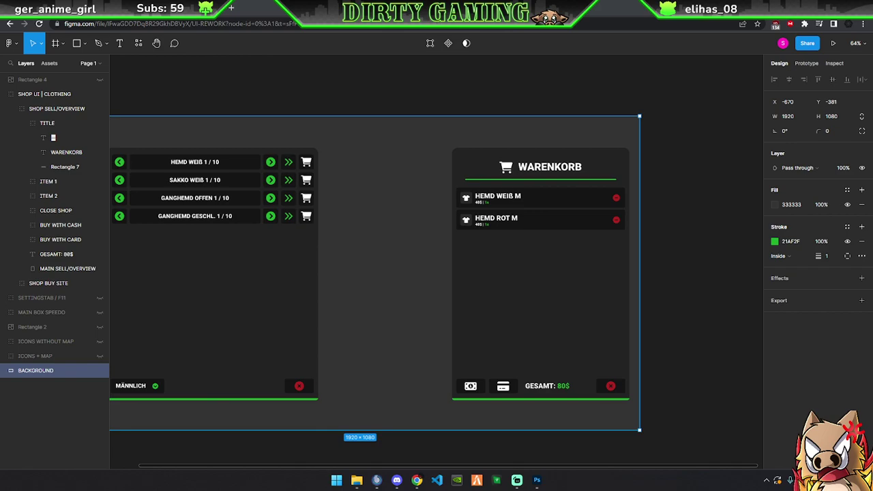
pyautogui.click(397, 480)
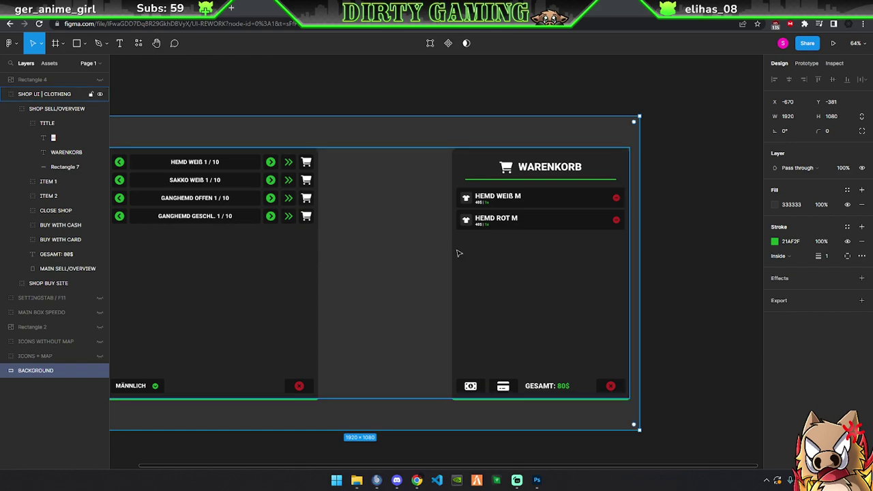
pyautogui.scroll(2, 471, 251)
pyautogui.scroll(1, 551, 257)
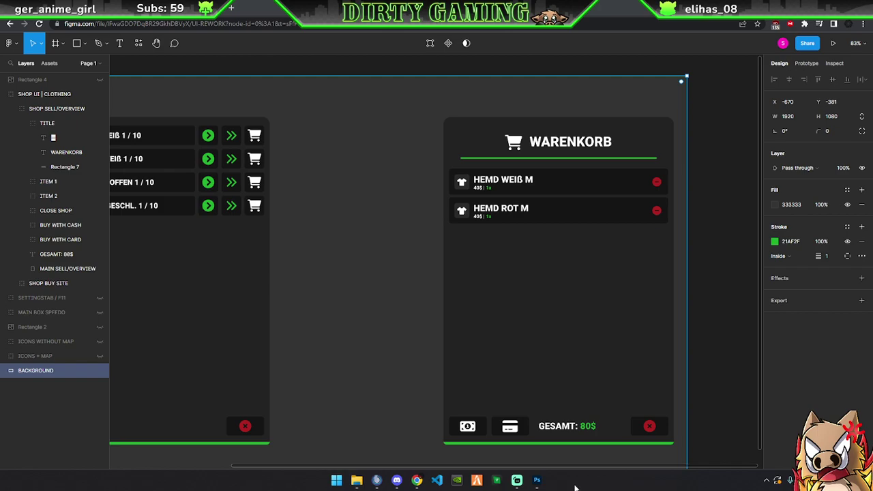
pyautogui.scroll(-5, 300, 263)
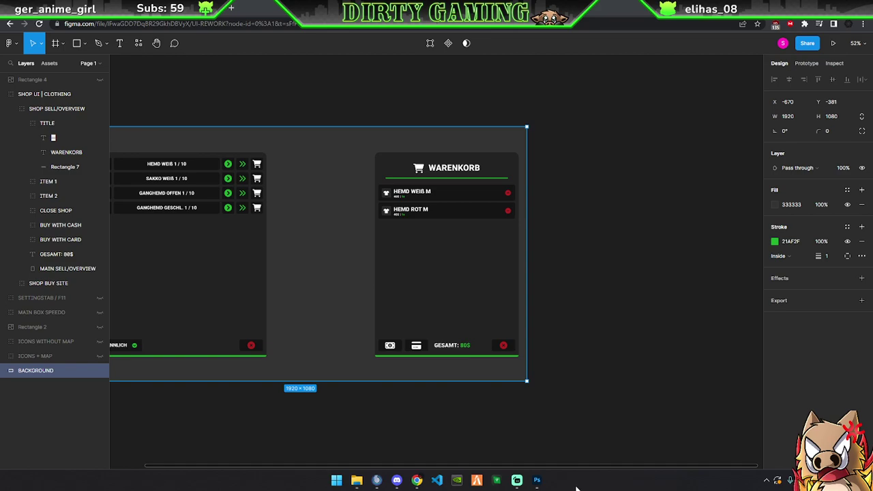
pyautogui.moveTo(569, 470); pyautogui.dragTo(489, 471)
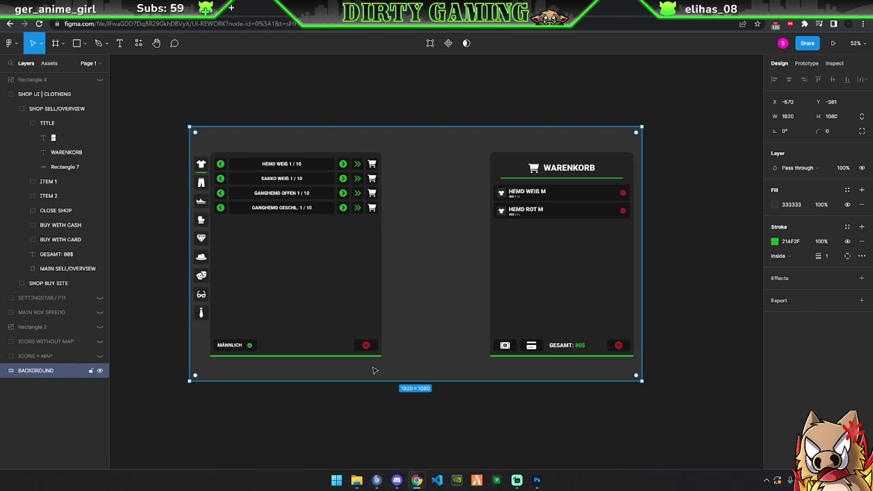
pyautogui.scroll(1, 409, 307)
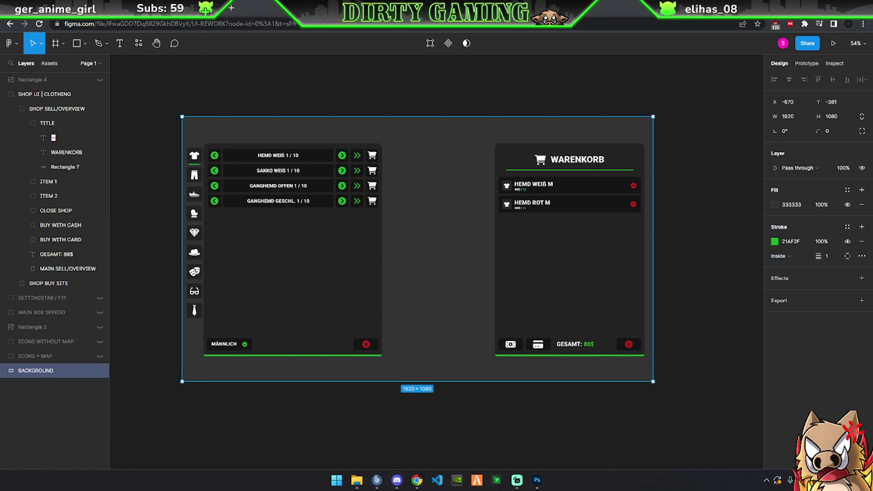
pyautogui.click(846, 480)
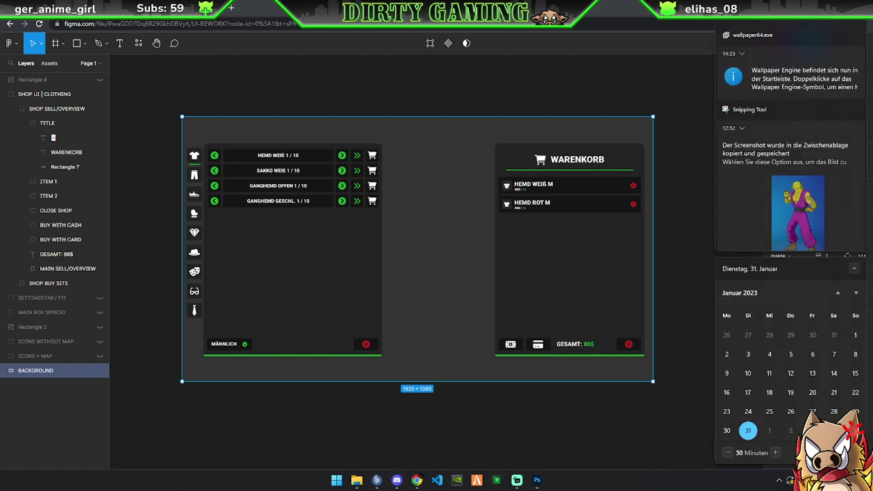
pyautogui.press('Escape')
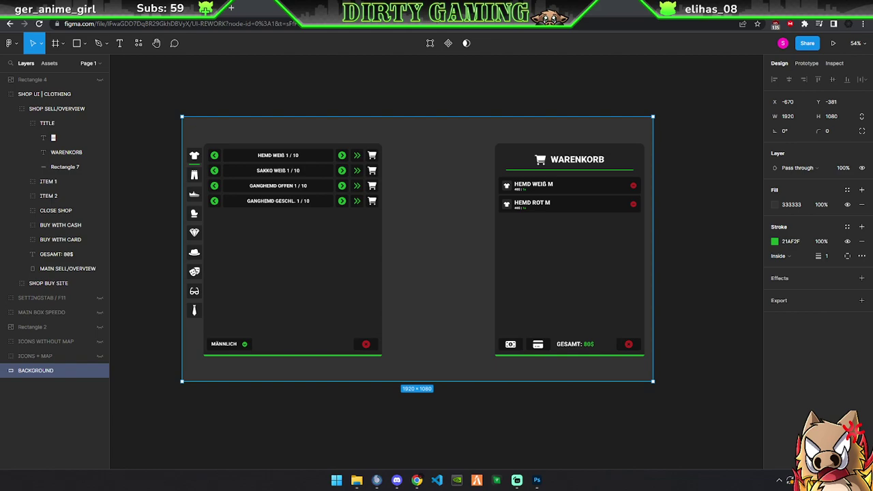
# Quit Photoshop without saving changes to tie.png
pyautogui.click(537, 481)
pyautogui.click(864, 5)
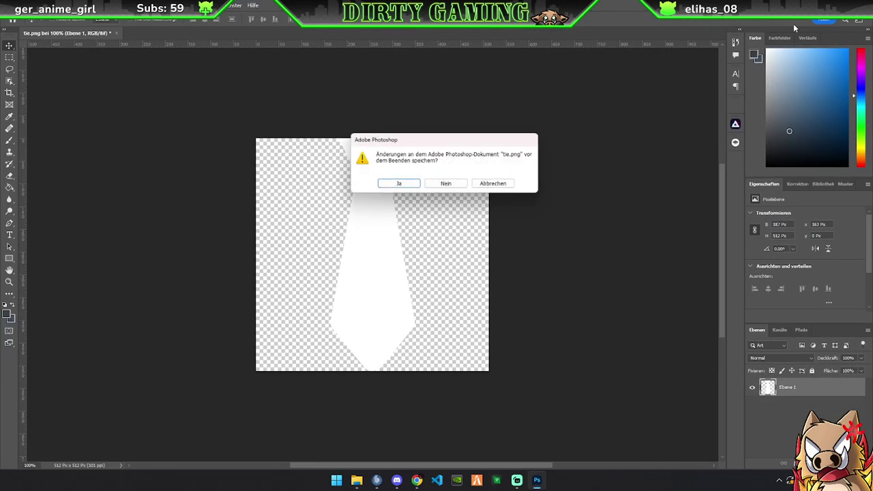
pyautogui.click(447, 184)
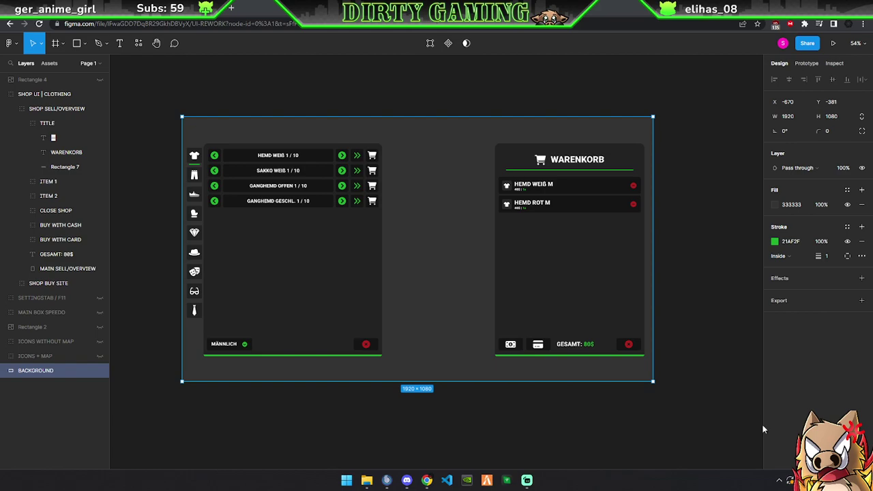
pyautogui.click(604, 445)
pyautogui.keyDown('ctrl'); pyautogui.scroll(1, 614, 428); pyautogui.keyUp('ctrl')
pyautogui.keyDown('ctrl'); pyautogui.scroll(1, 614, 429); pyautogui.keyUp('ctrl')
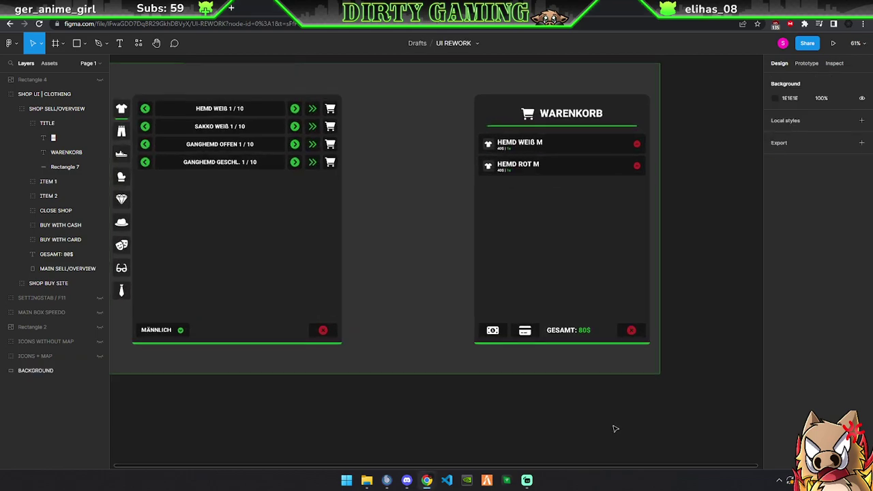
pyautogui.hscroll(-1, 546, 469)
pyautogui.moveTo(546, 470); pyautogui.dragTo(523, 464)
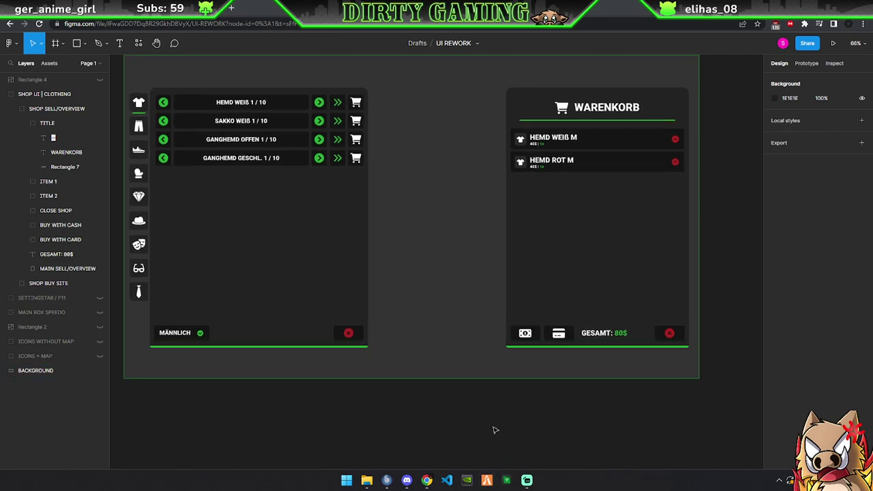
pyautogui.keyDown('ctrl'); pyautogui.scroll(3, 495, 429); pyautogui.keyUp('ctrl')
pyautogui.keyDown('ctrl'); pyautogui.scroll(-3, 477, 419); pyautogui.keyUp('ctrl')
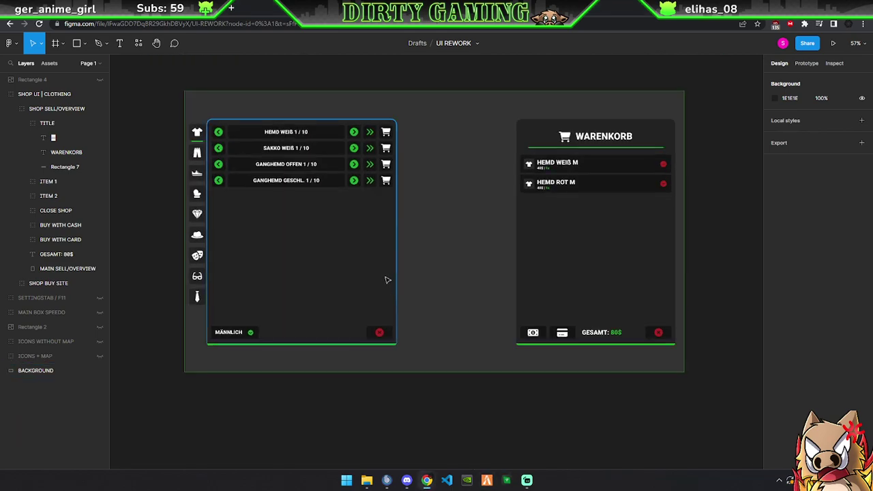
pyautogui.keyDown('ctrl'); pyautogui.scroll(1, 472, 255); pyautogui.keyUp('ctrl')
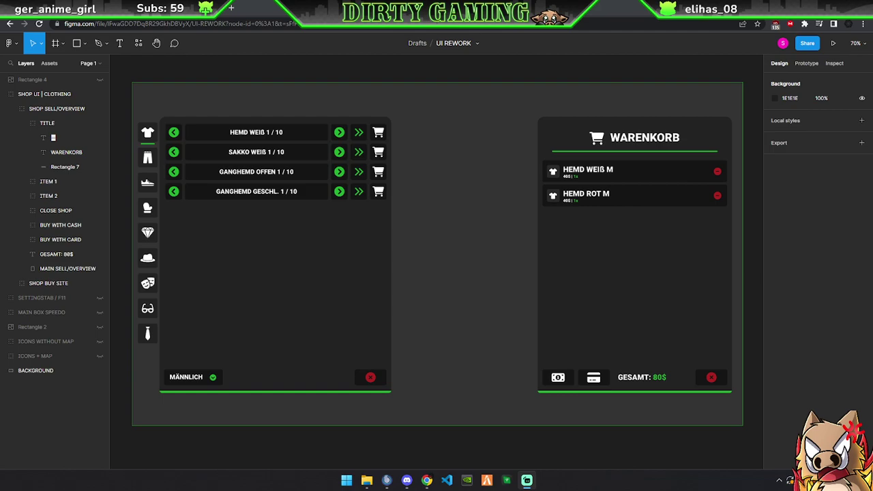
pyautogui.hotkey('alt', 'Tab')
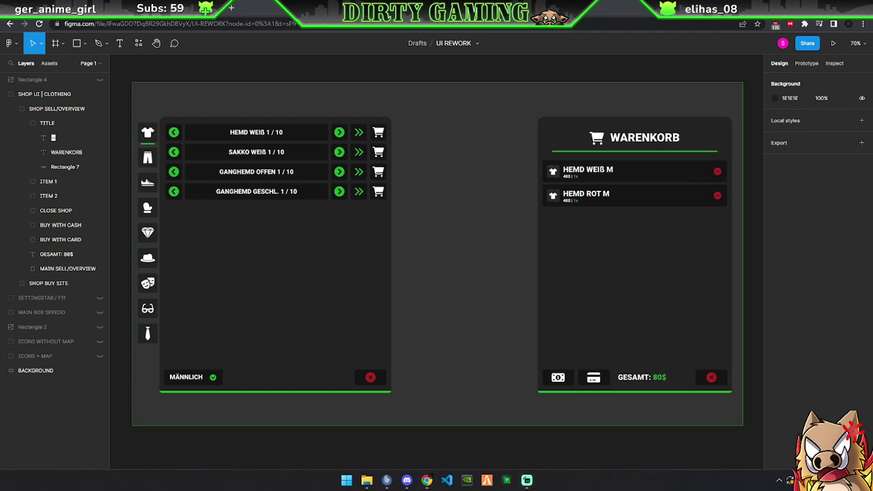